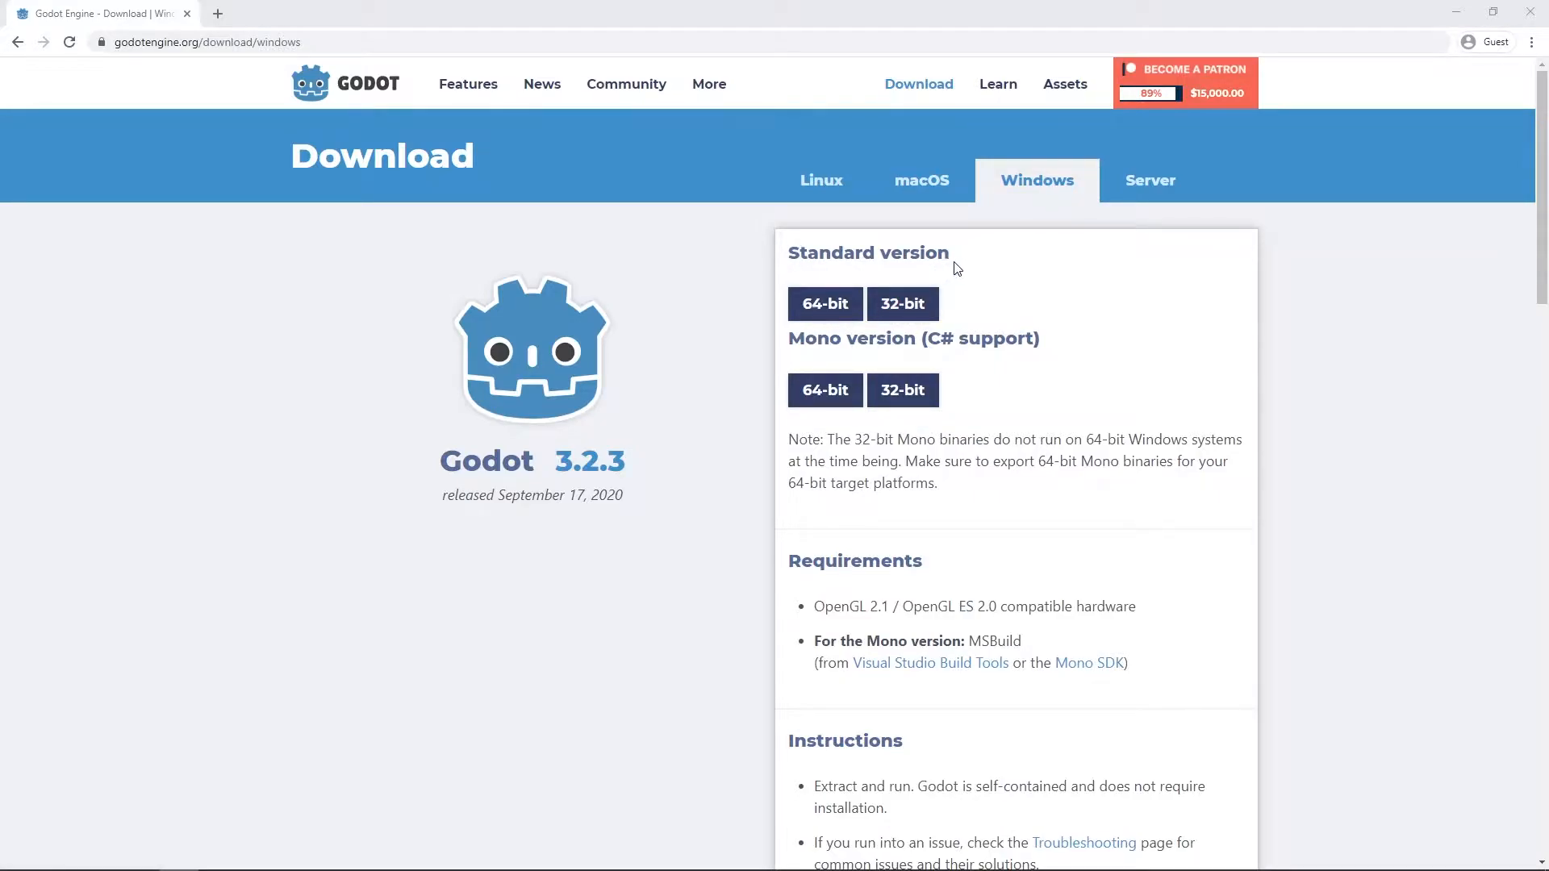
- Compare the Standard version and Mono version (C# support) options on the Windows download page
left_click_drag(958, 262, 788, 255)
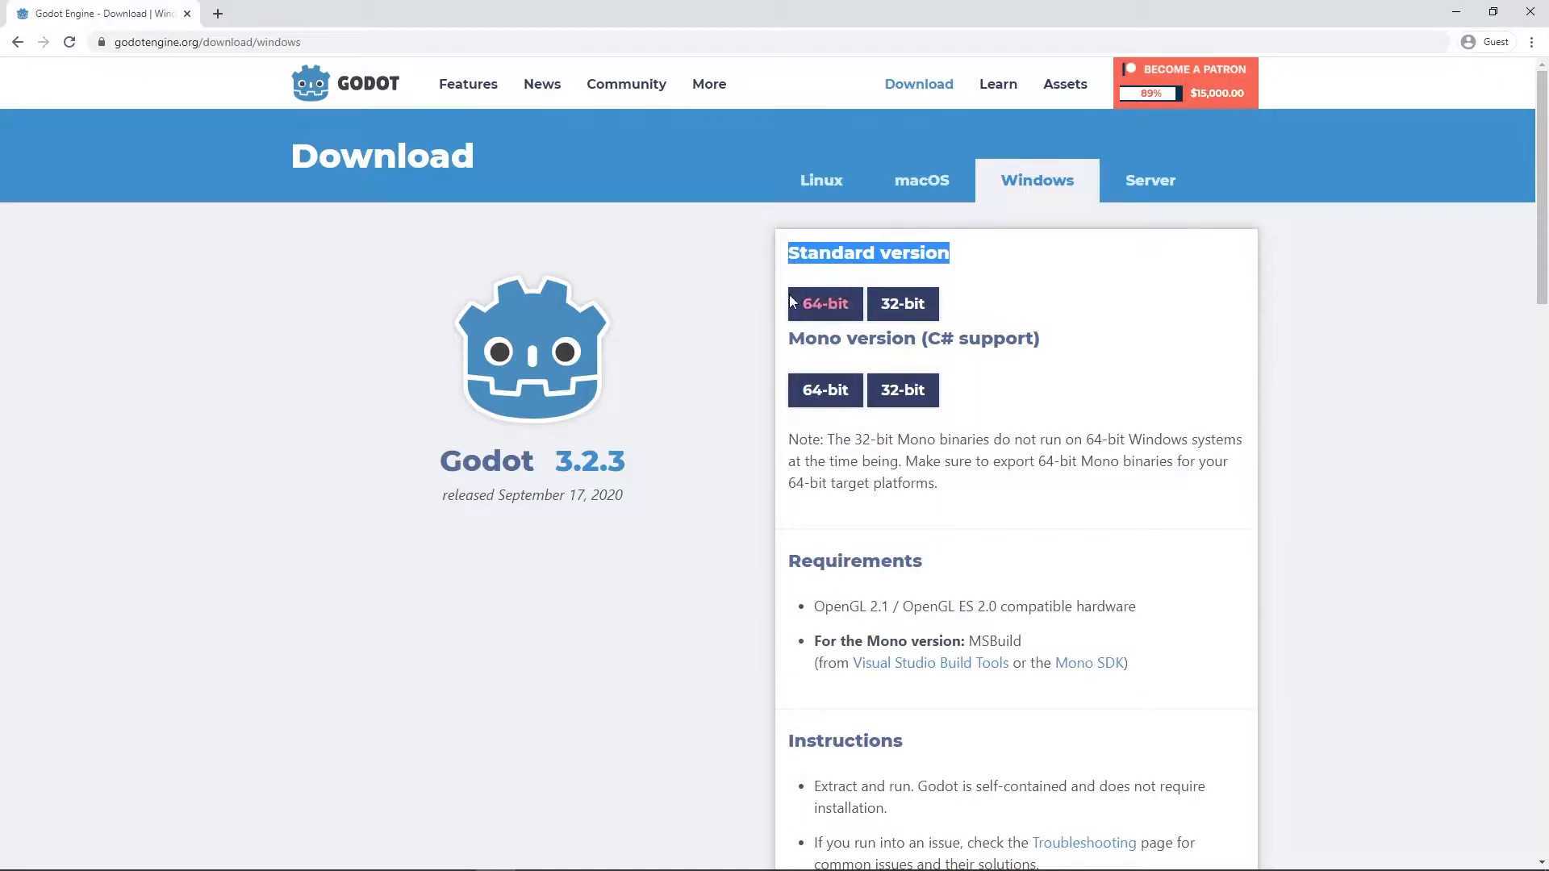
left_click_drag(790, 340, 1040, 336)
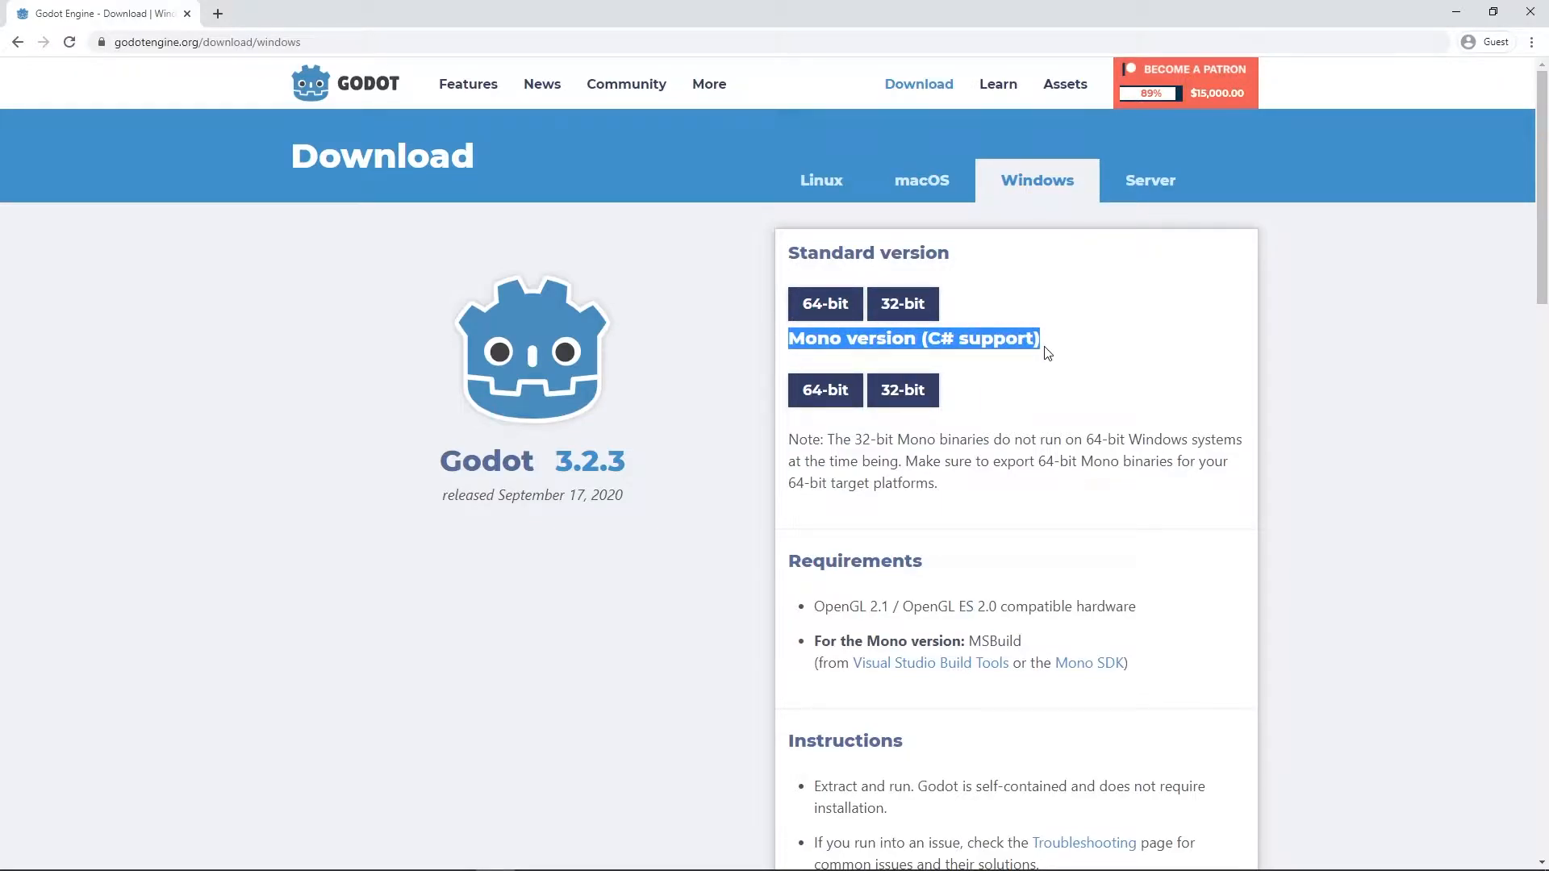
left_click(1055, 345)
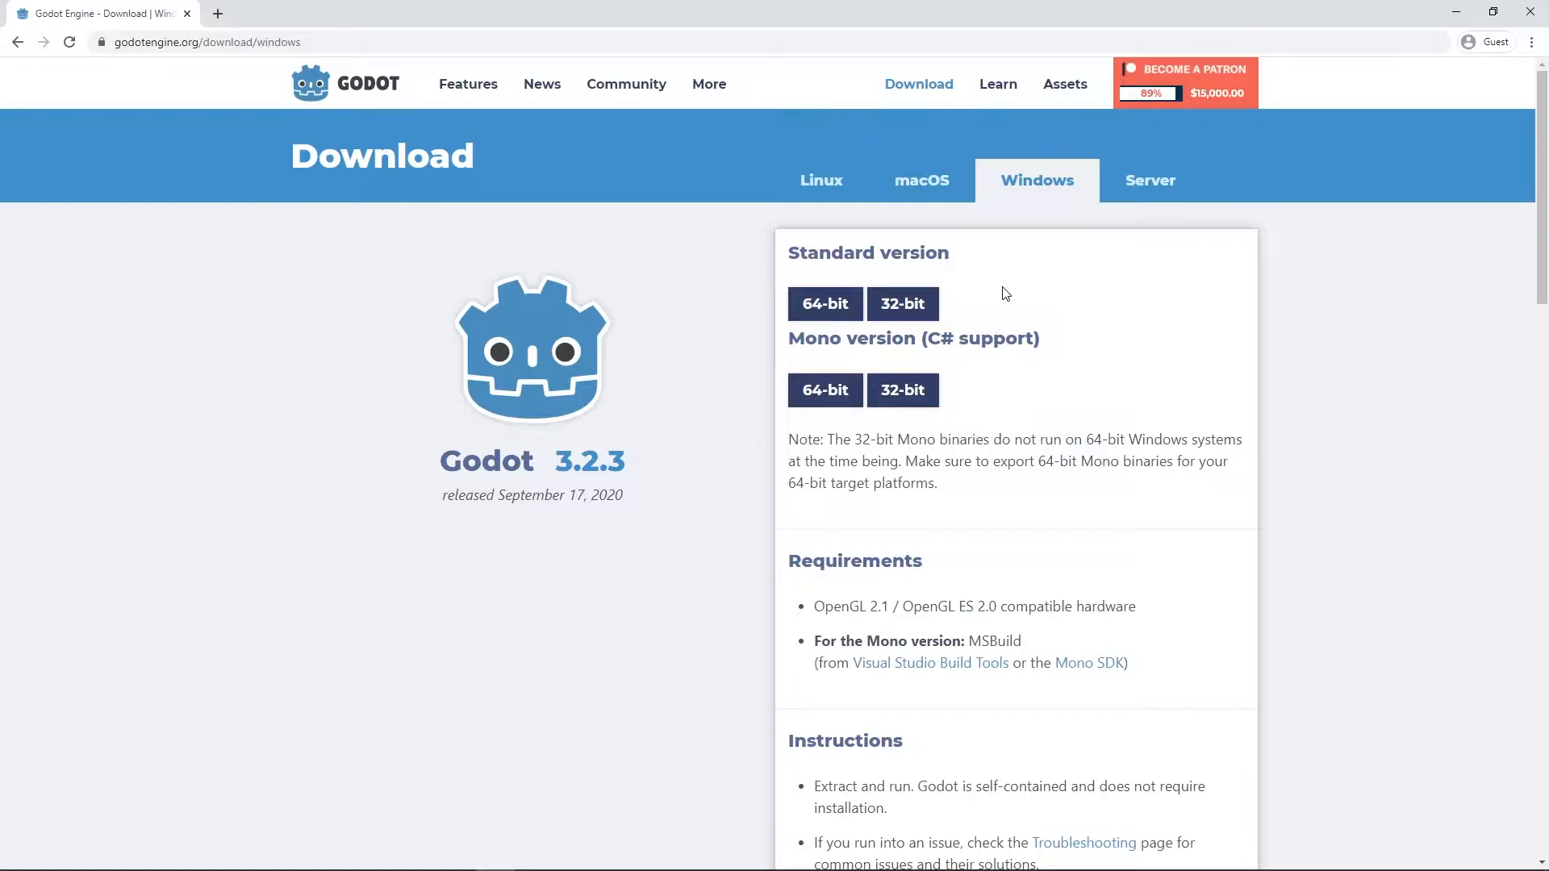
- Check the system type in the Windows "About your PC" settings and close the Settings window
left_click(19, 856)
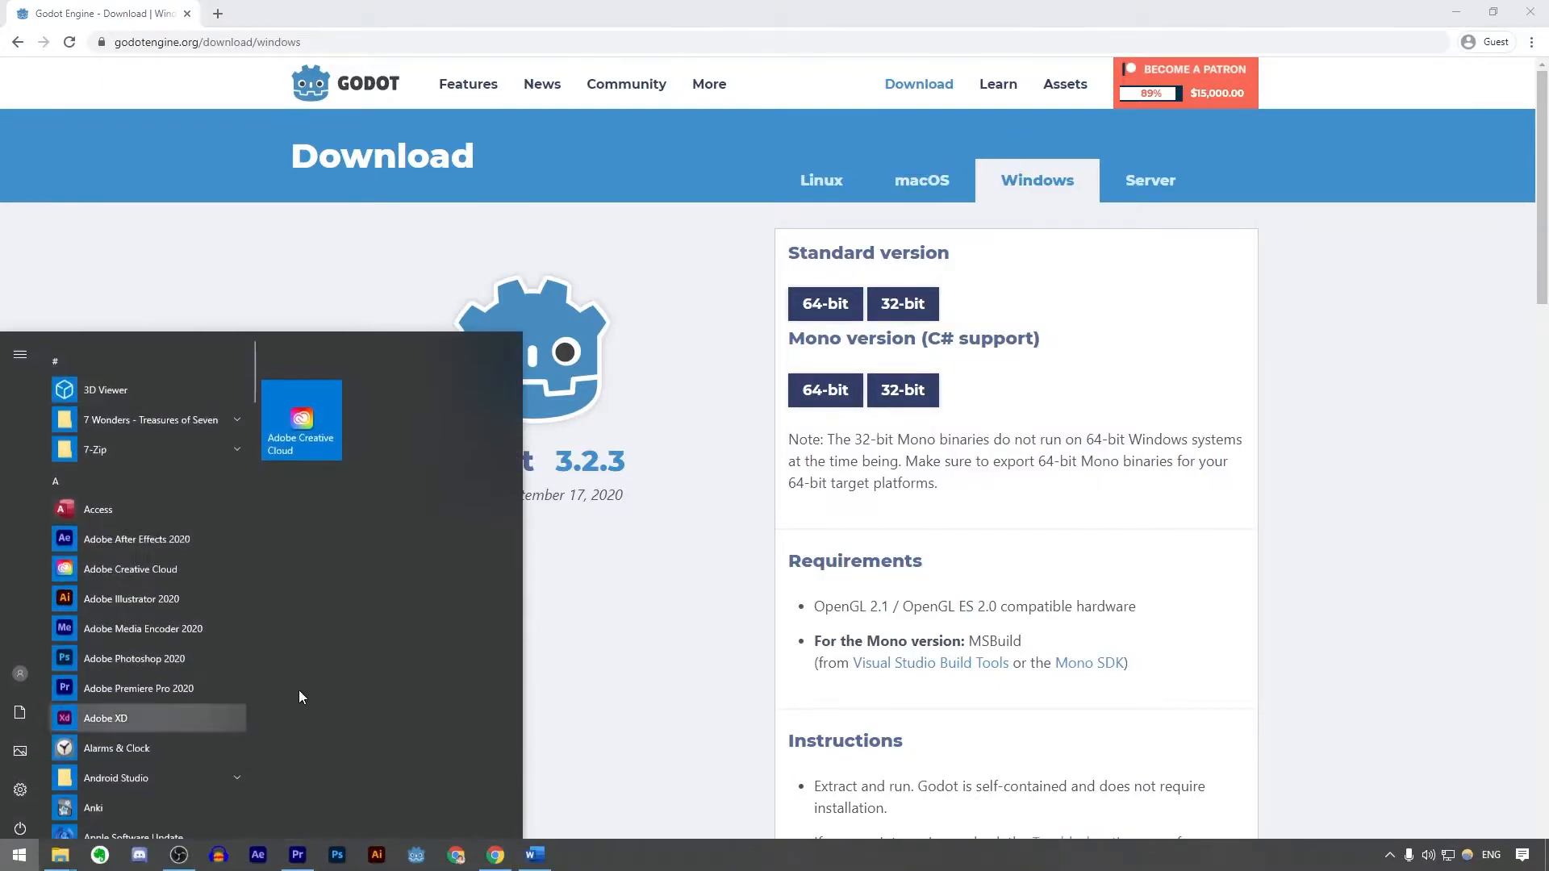
type("about")
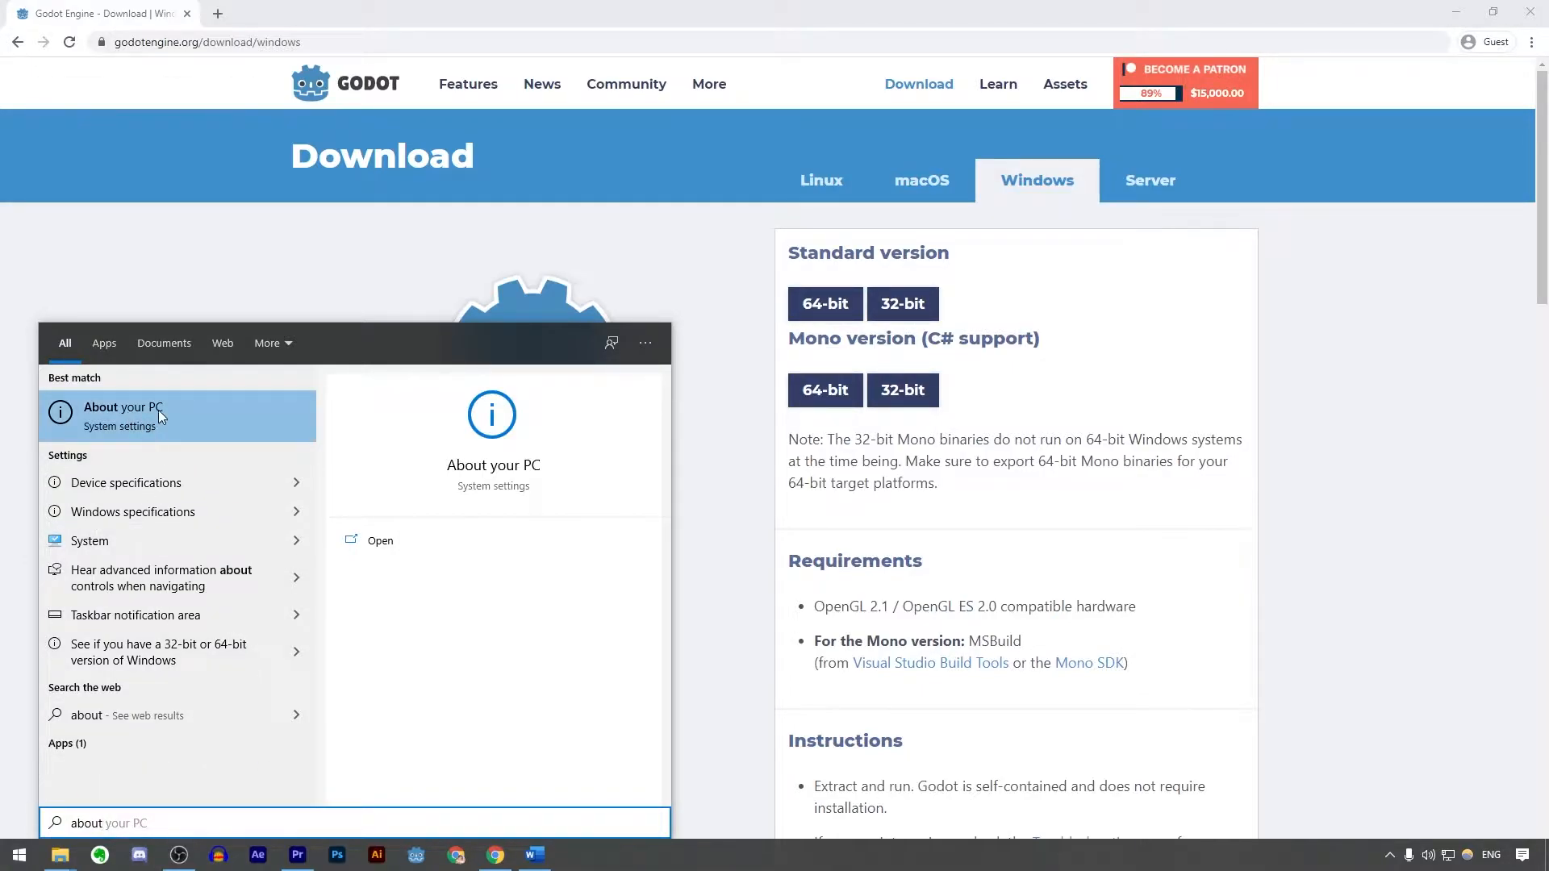
left_click(183, 411)
left_click_drag(702, 157, 682, 119)
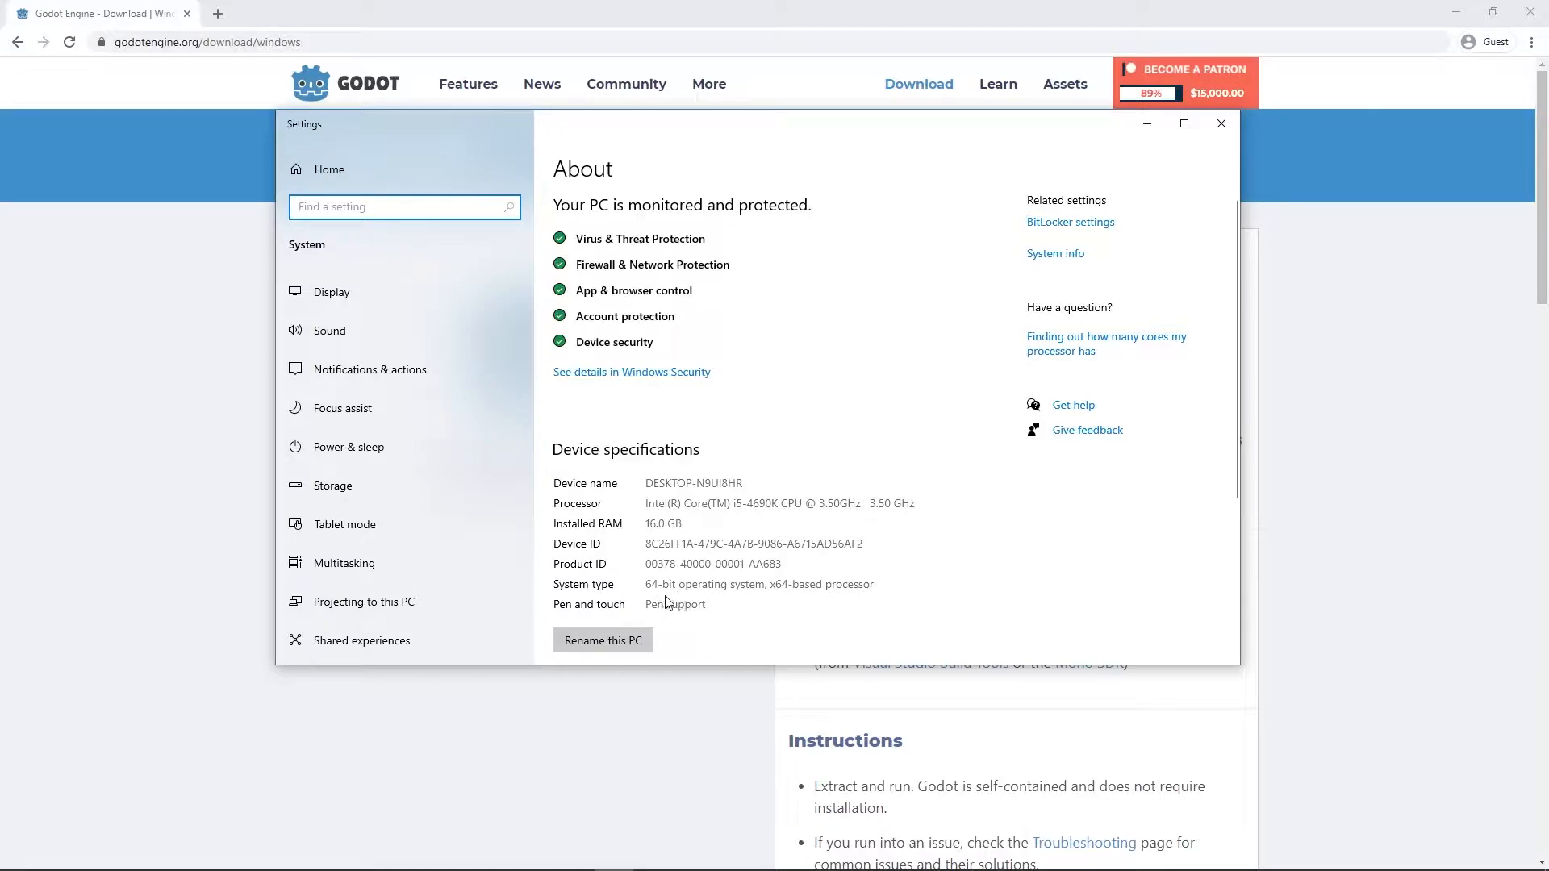
left_click(1221, 124)
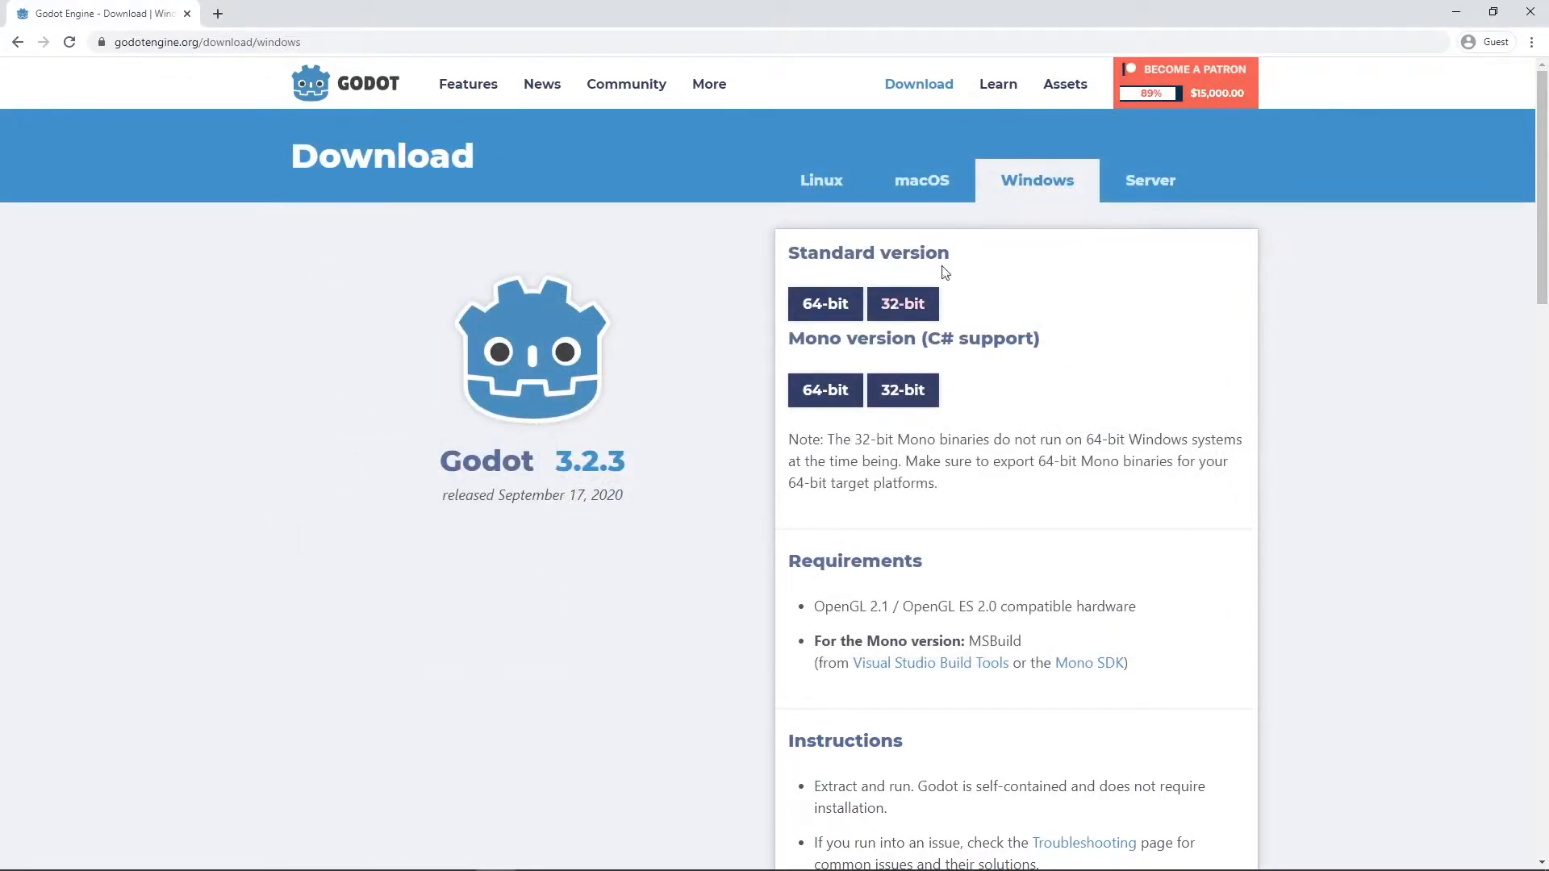
- Download the 64-bit Standard version of Godot 3.2.3 and bring up the Downloads folder in File Explorer
left_click(817, 306)
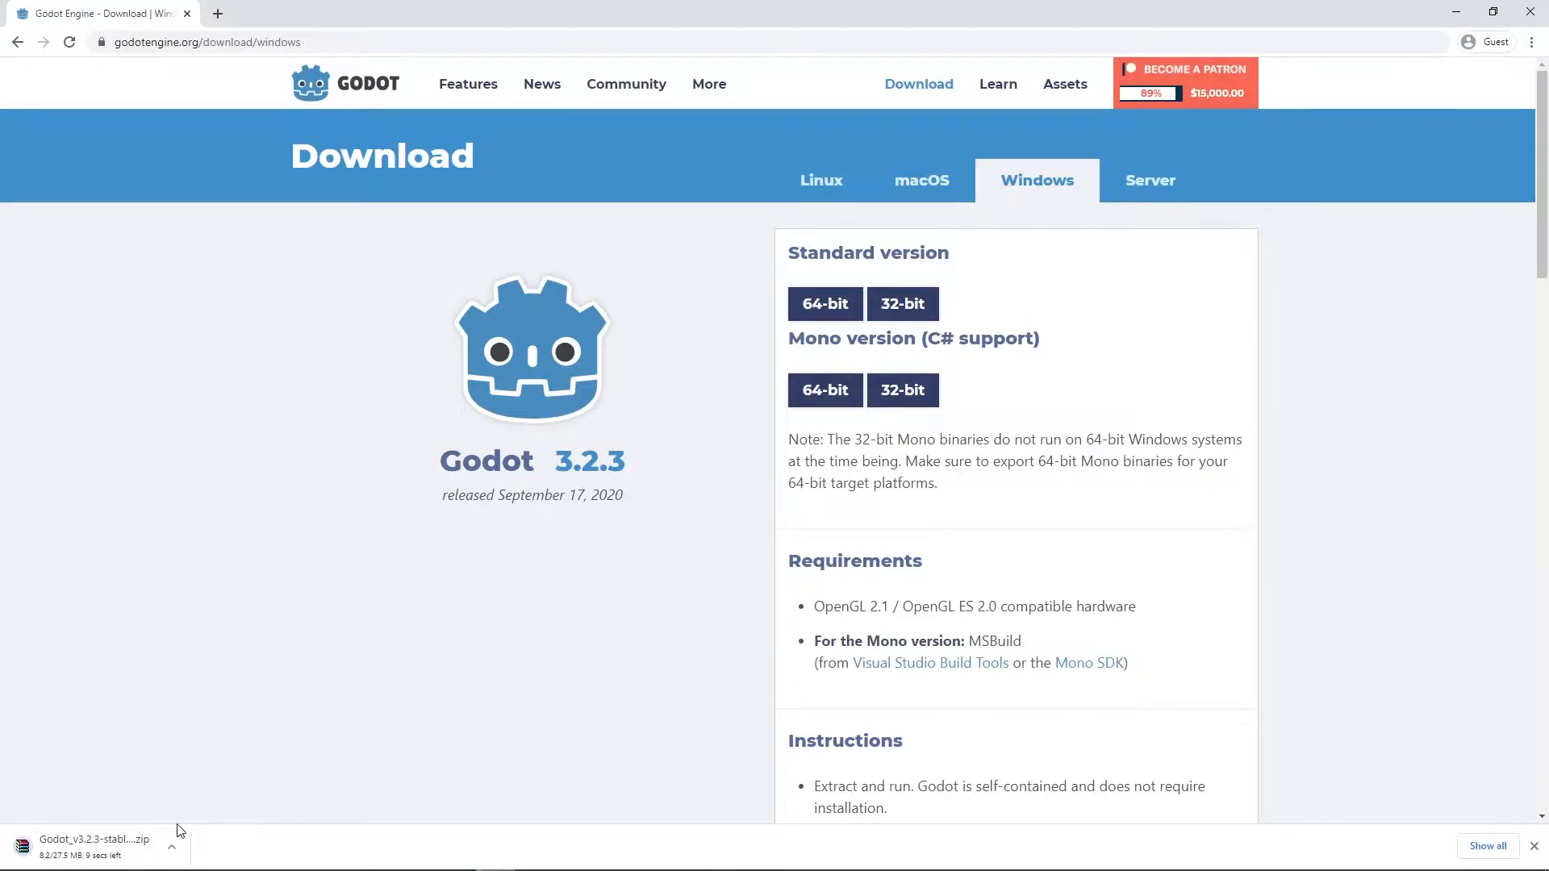
mouse_move(81, 868)
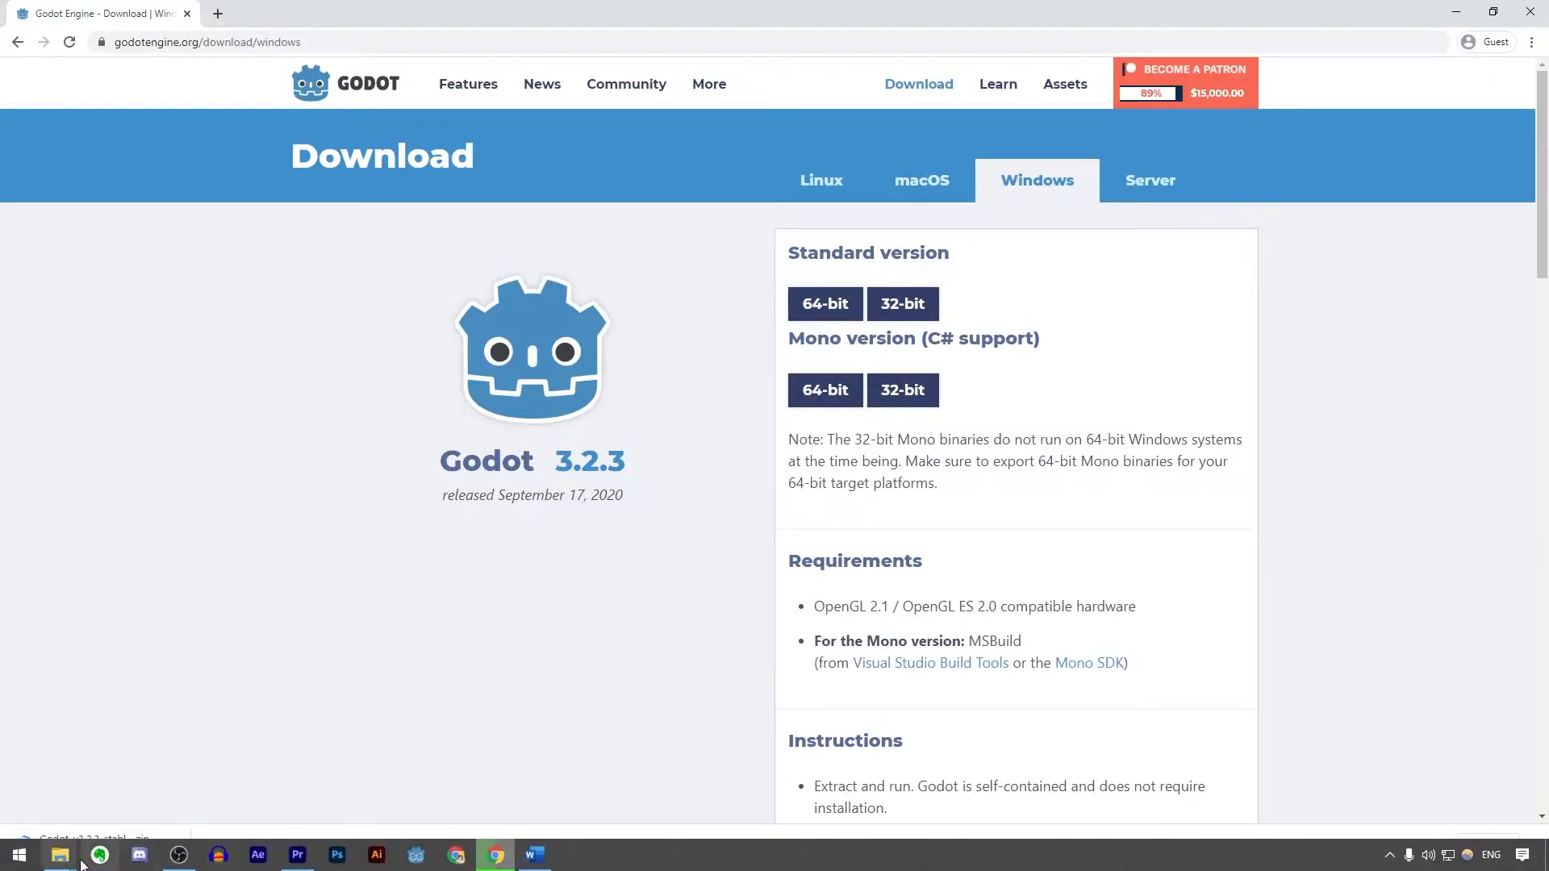
left_click(51, 860)
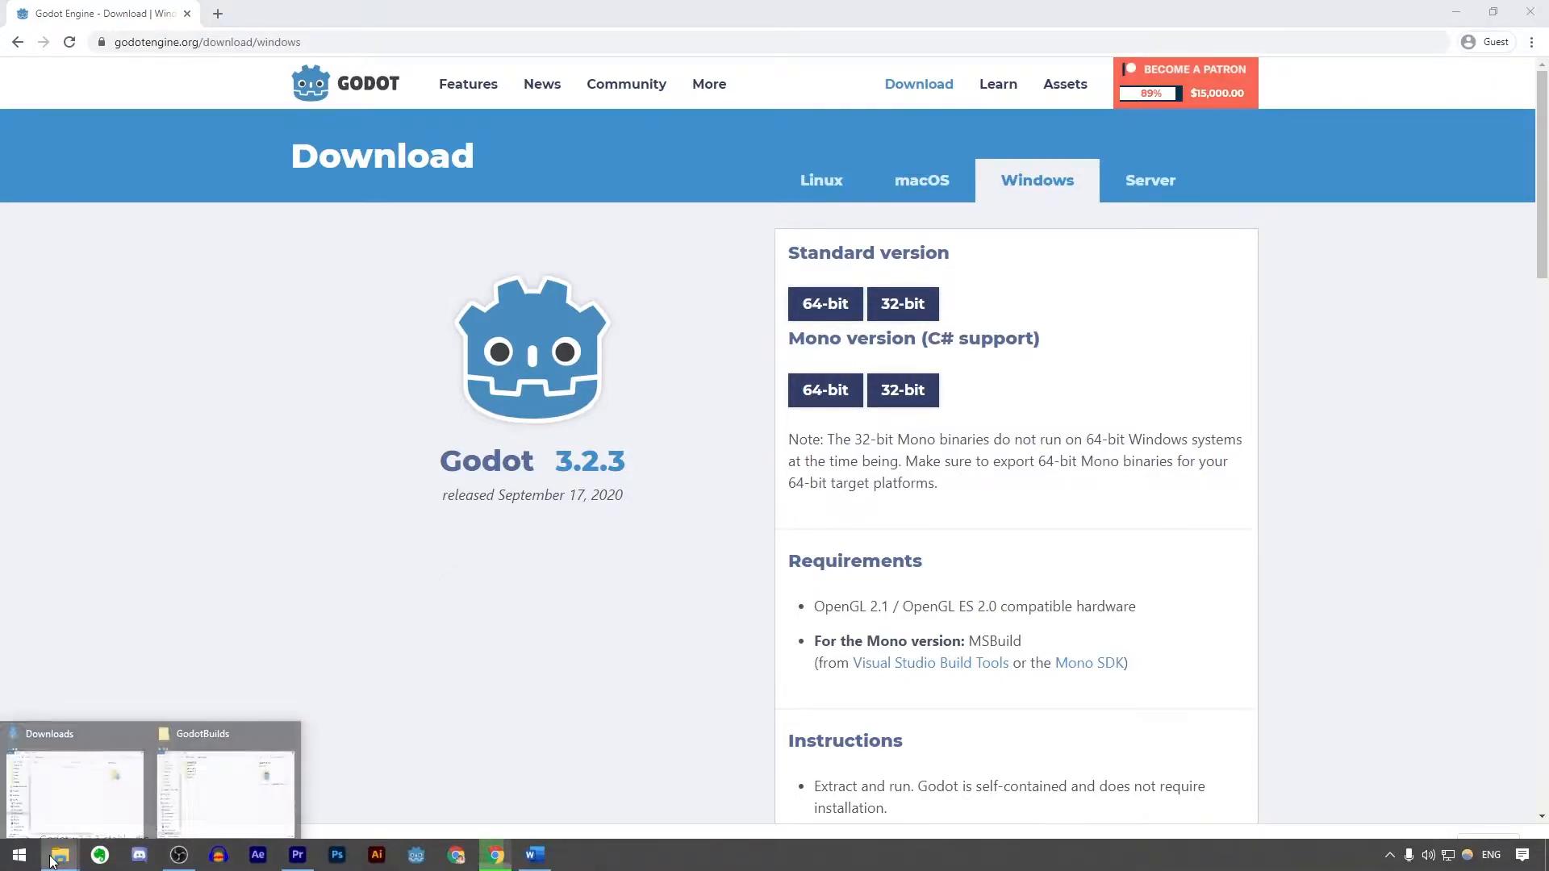
left_click(104, 789)
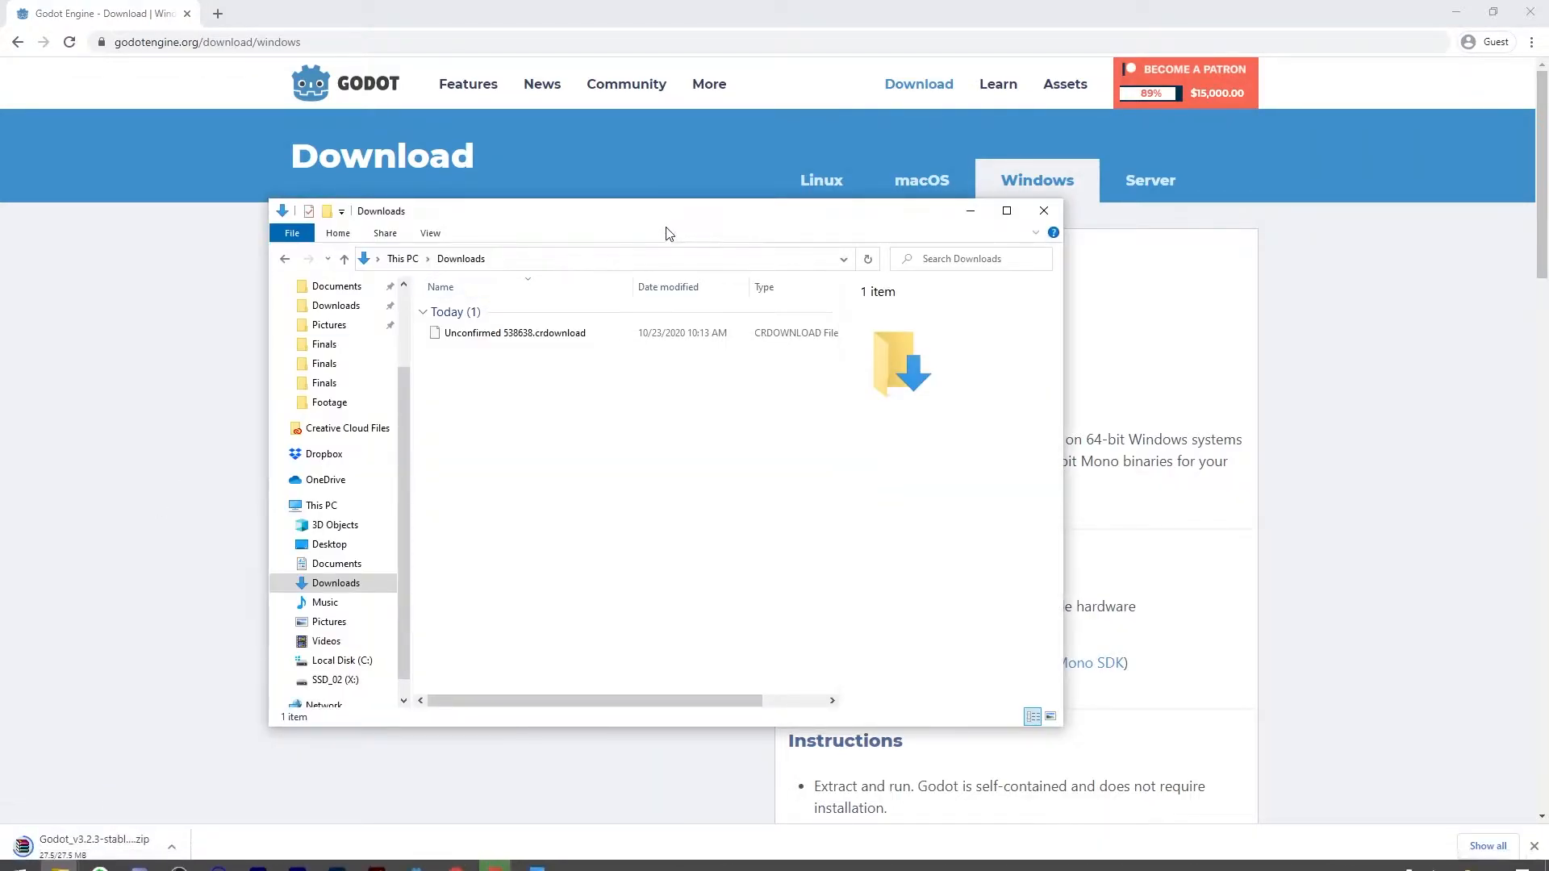
mouse_move(678, 214)
left_mouse_down()
mouse_move(729, 145)
mouse_move(835, 125)
left_mouse_up()
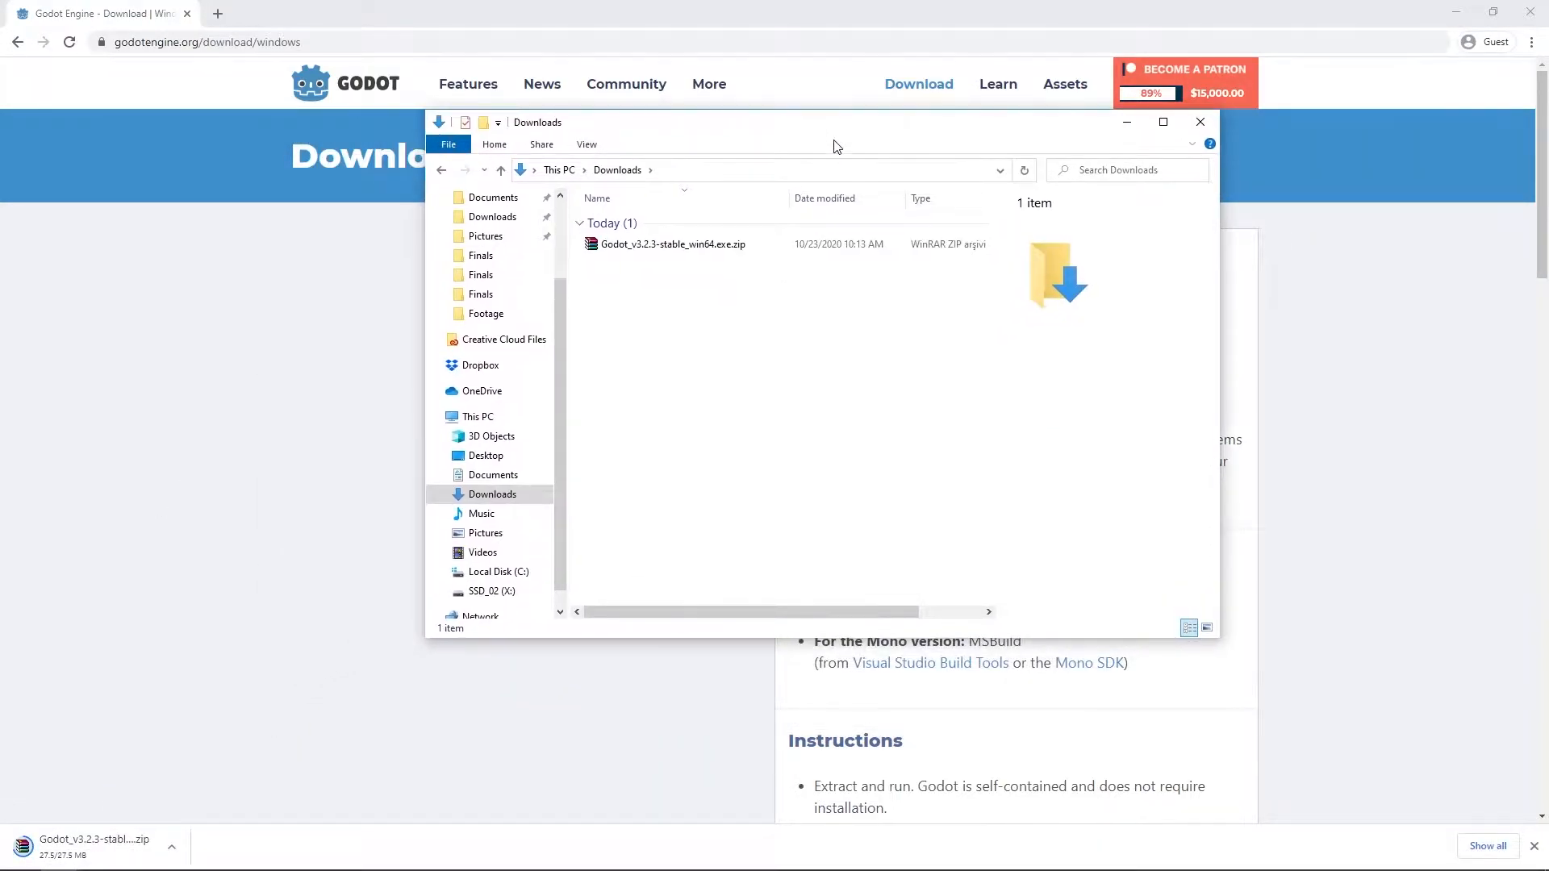
- Extract Godot_v3.2.3-stable_win64.exe.zip directly into the Downloads folder with 7-Zip
left_click_drag(742, 296, 690, 238)
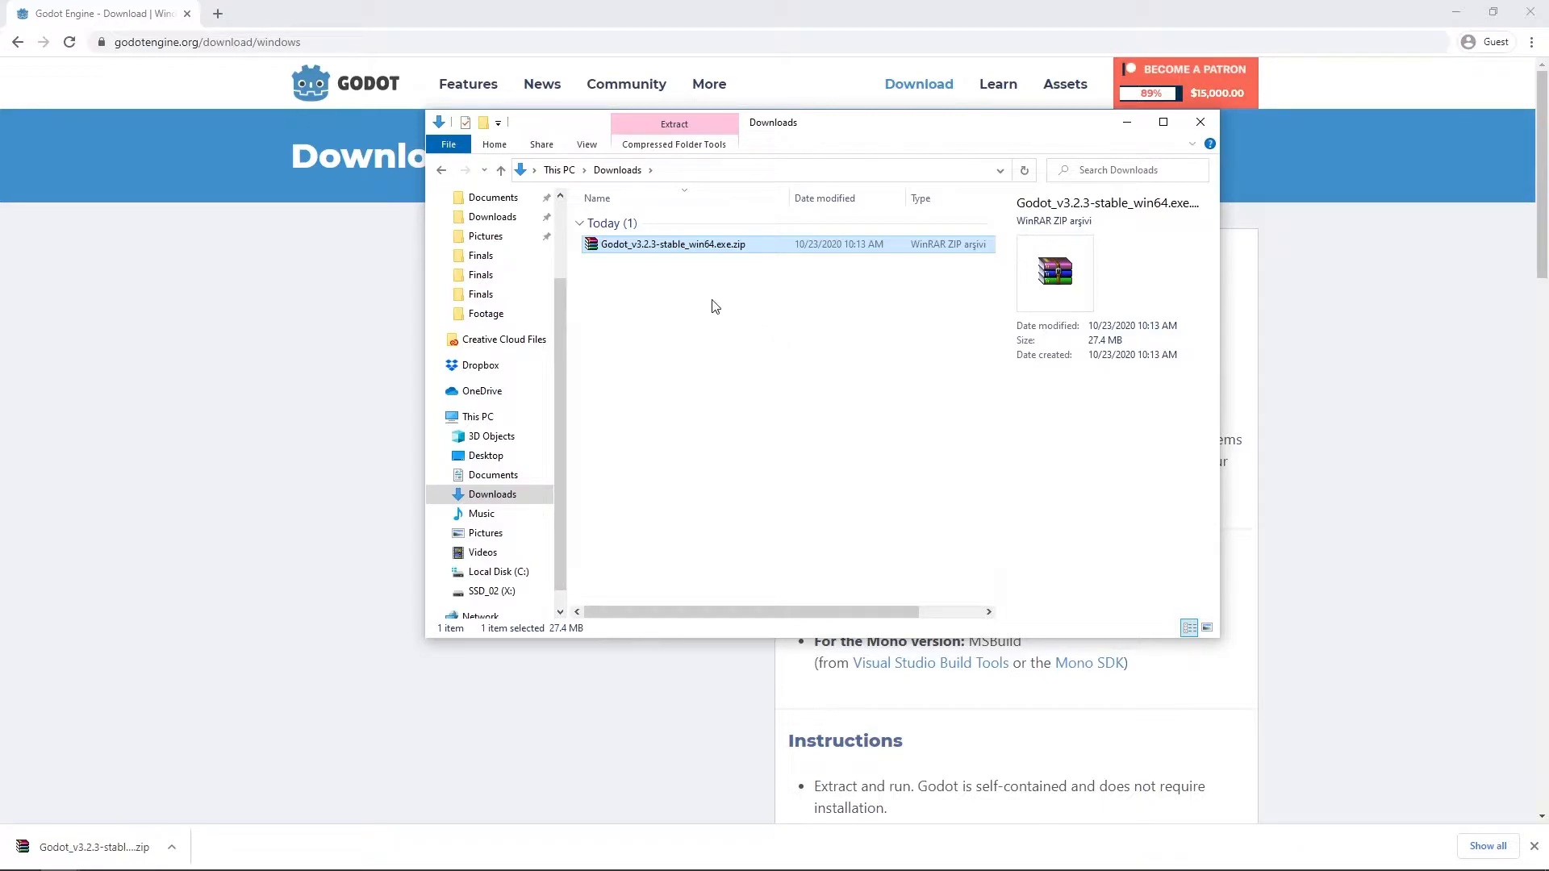
right_click(684, 245)
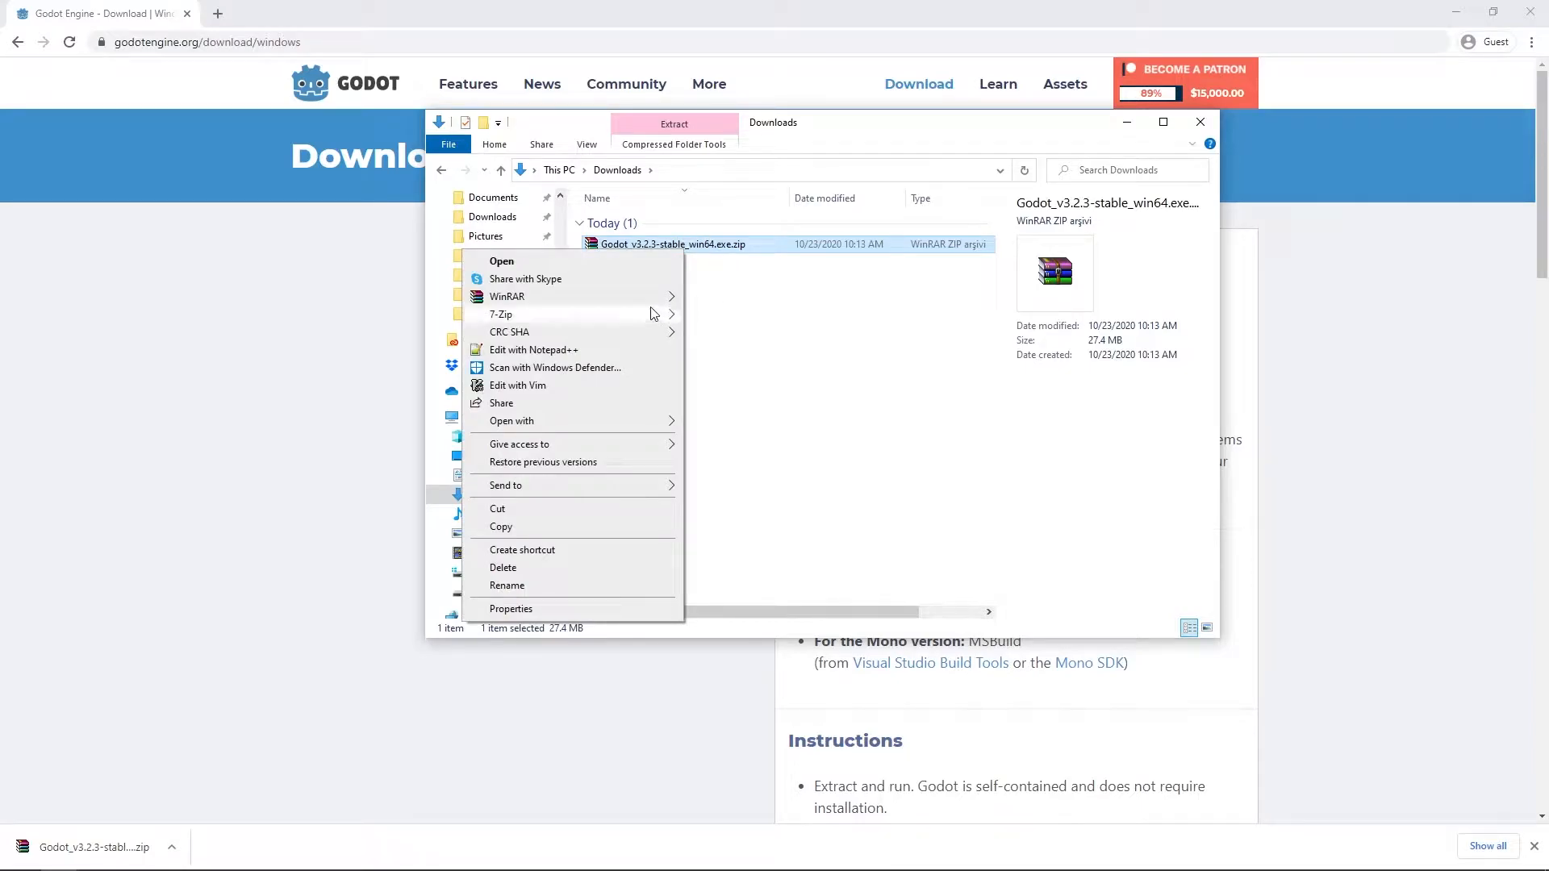
mouse_move(653, 316)
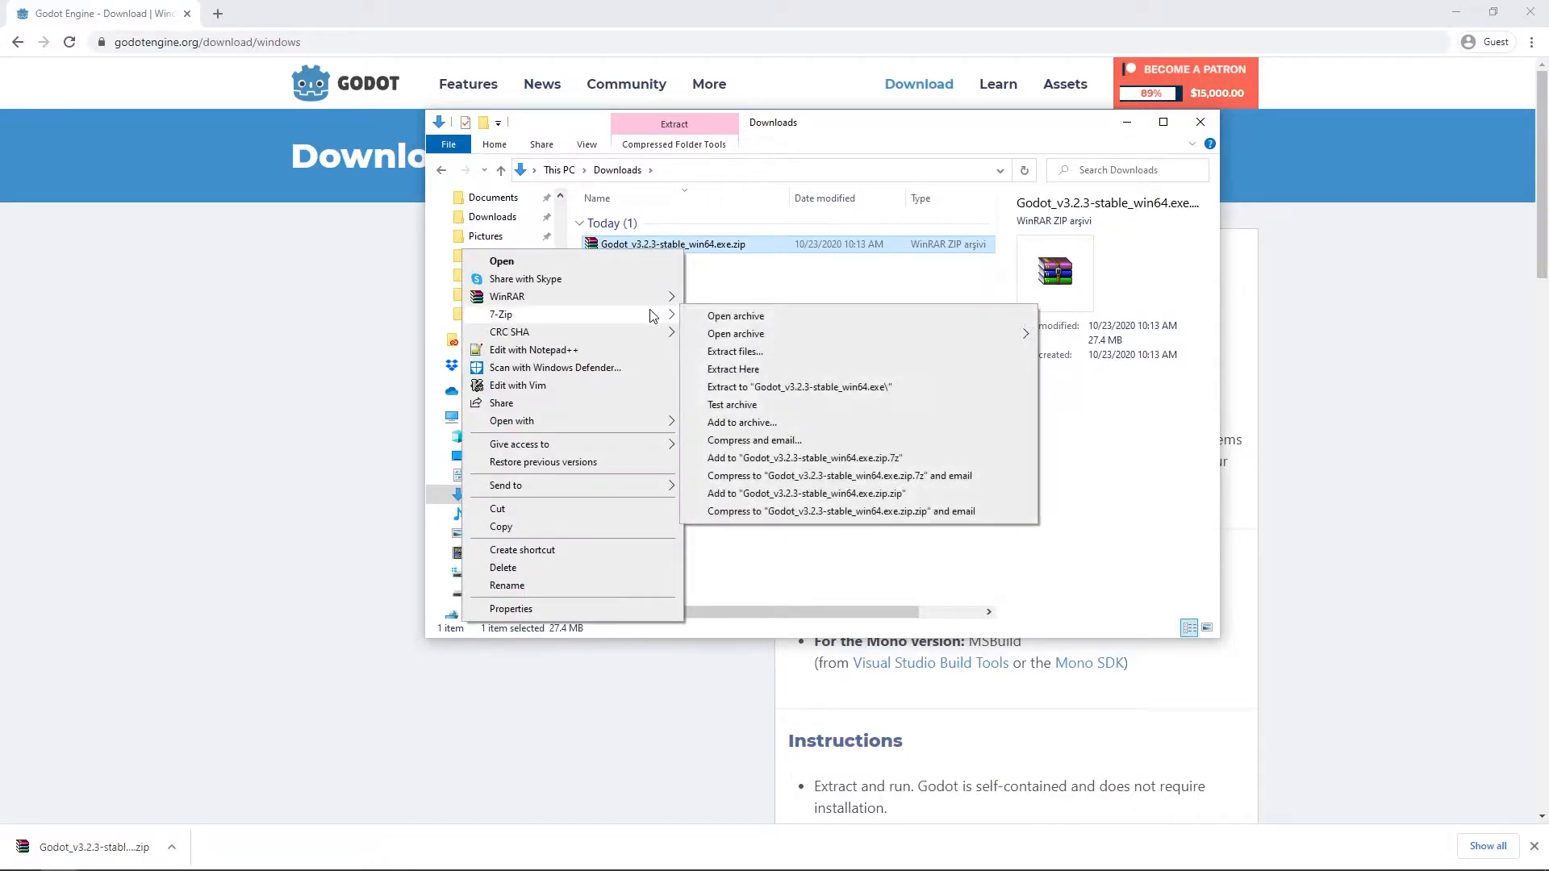
left_click(750, 370)
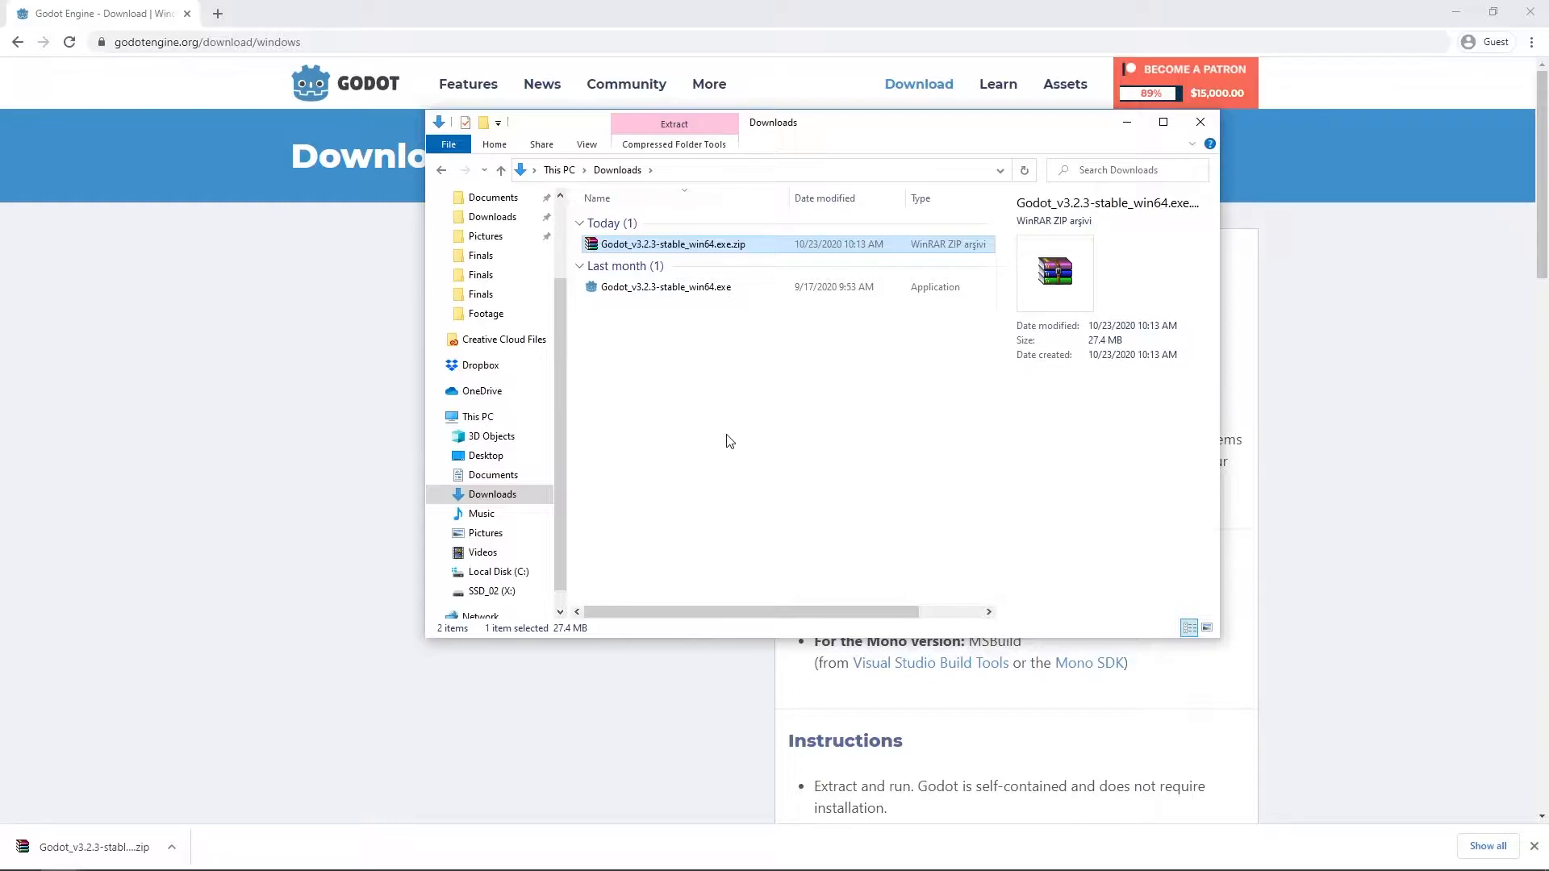
- Run the extracted Godot_v3.2.3-stable_win64.exe to view the Project Manager, and close it again
left_click(694, 287)
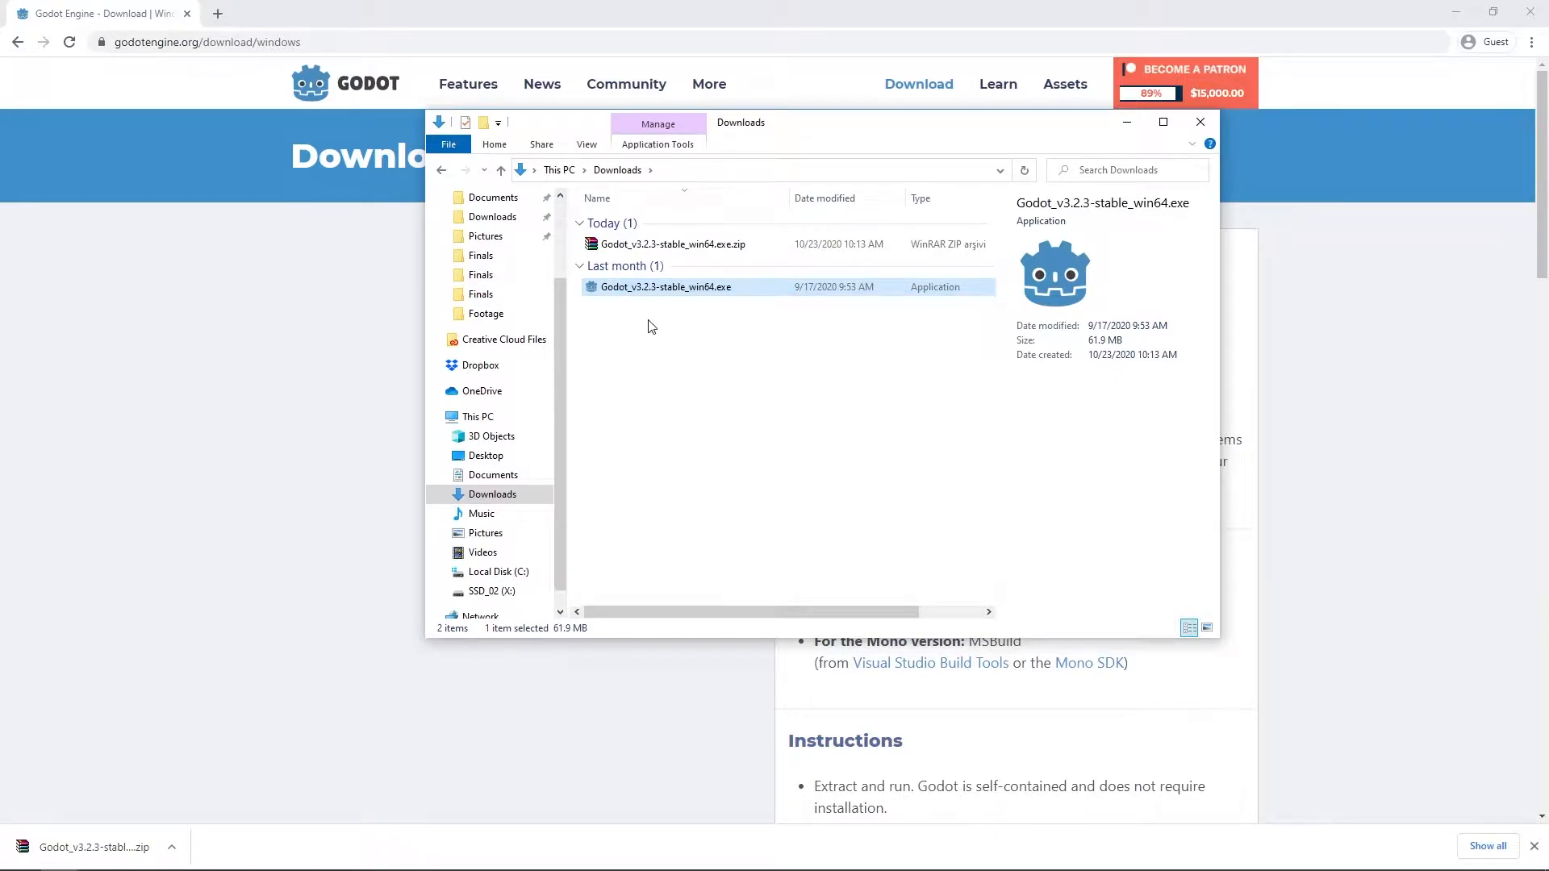
double_click(686, 289)
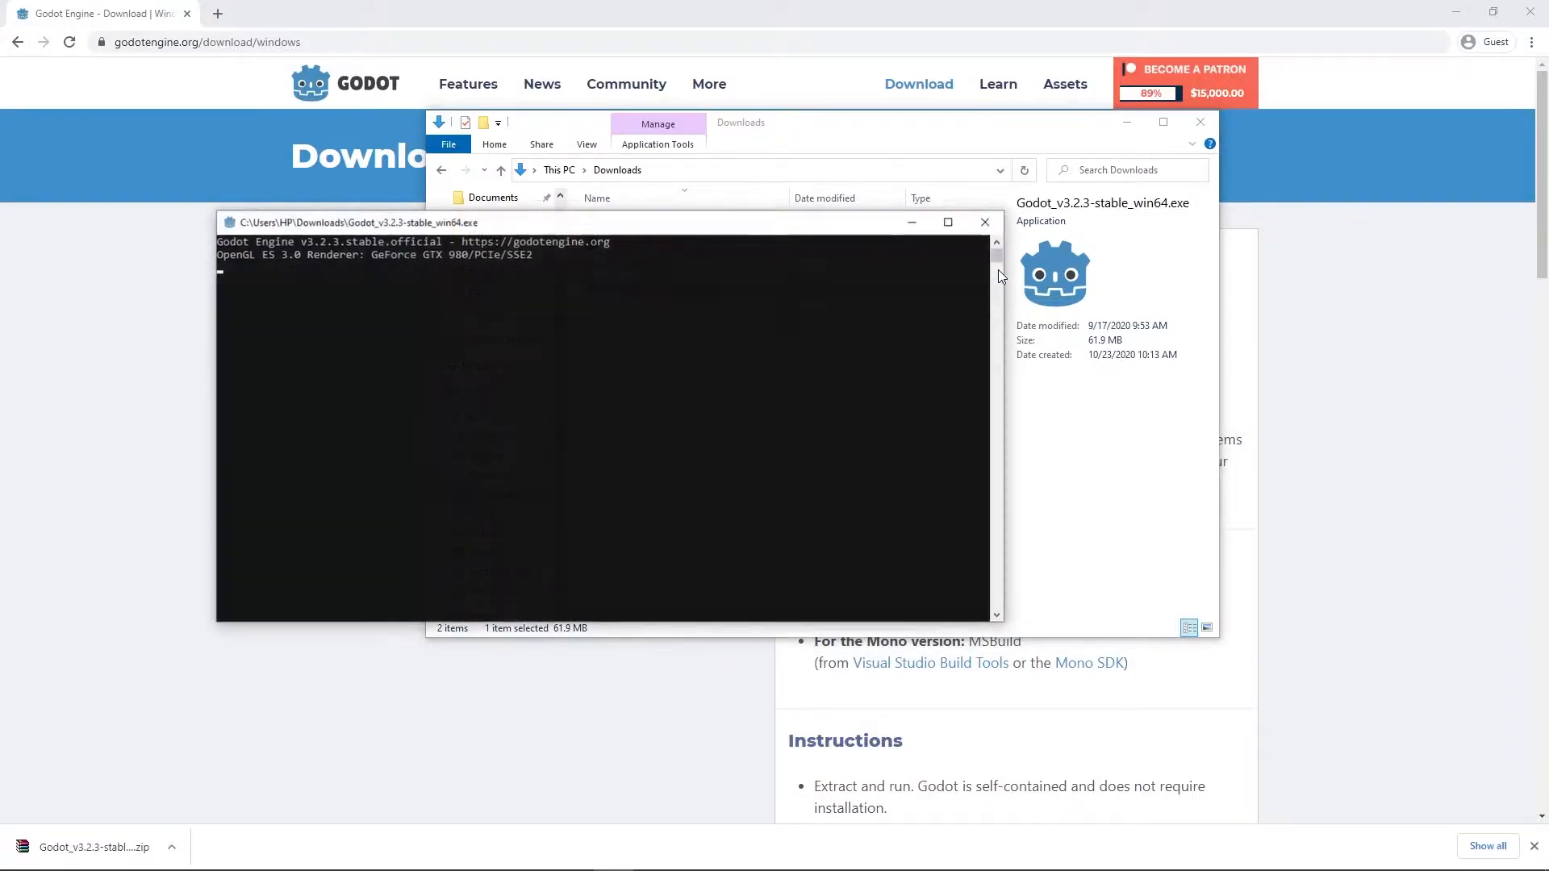
left_click_drag(773, 204, 791, 155)
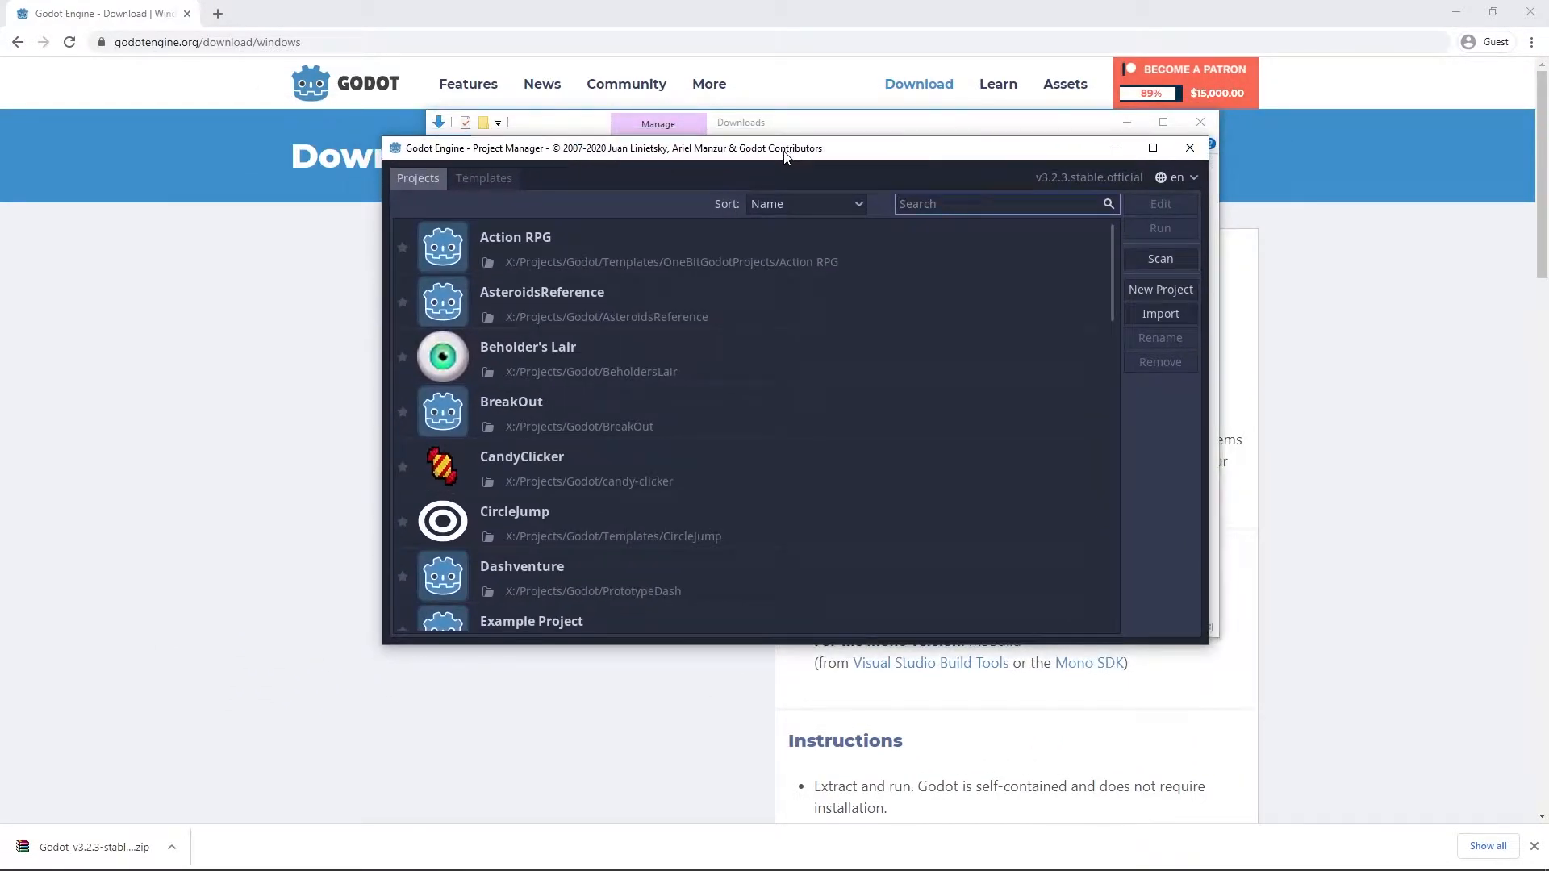
left_click(1190, 148)
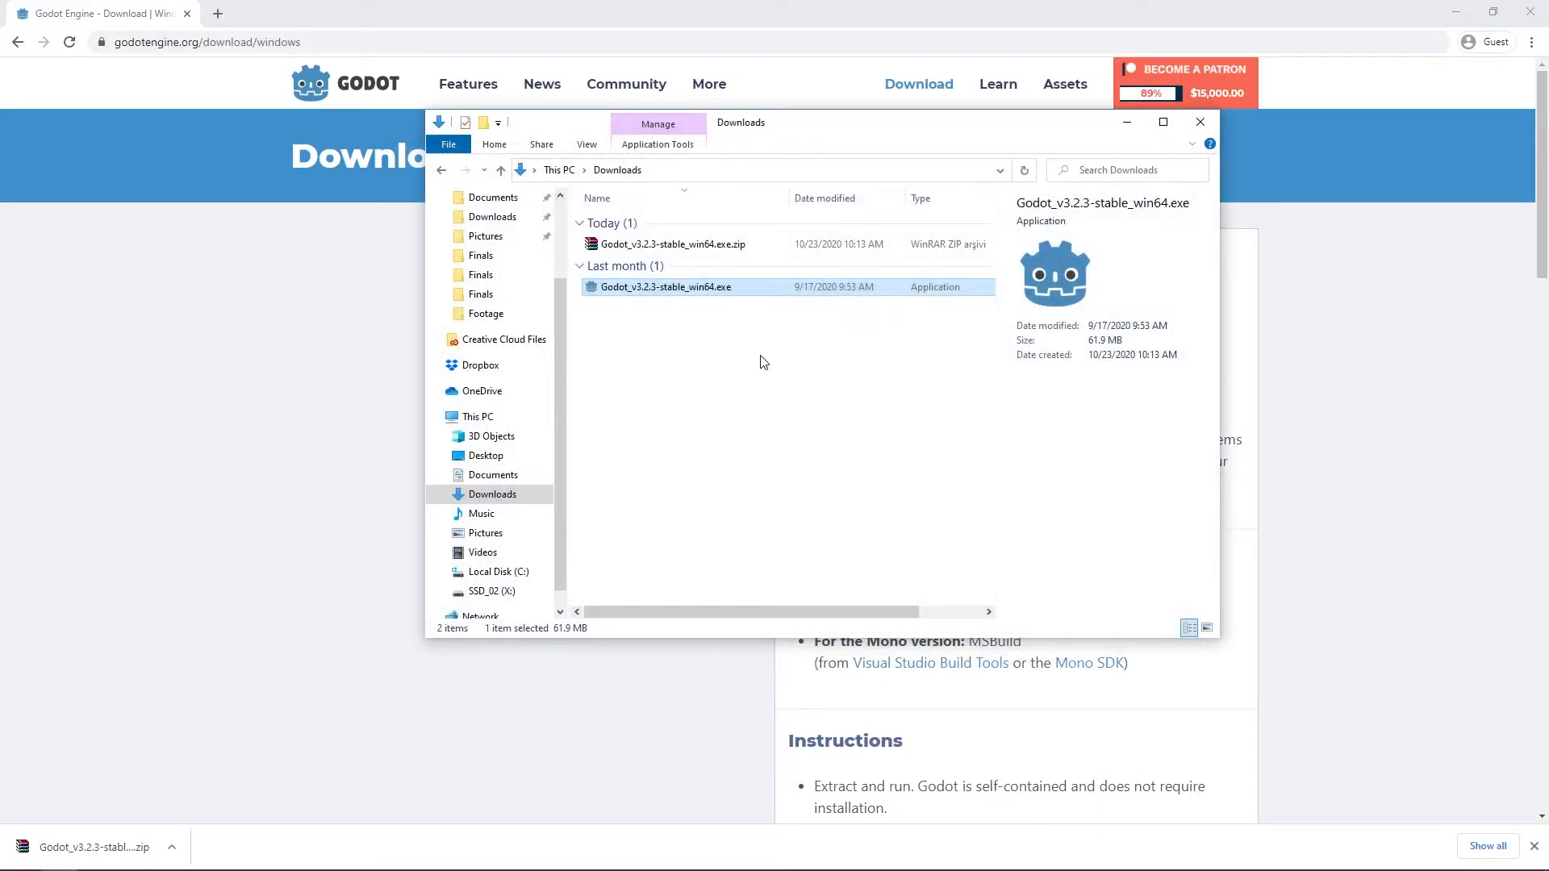
left_click(690, 324)
left_click(630, 293)
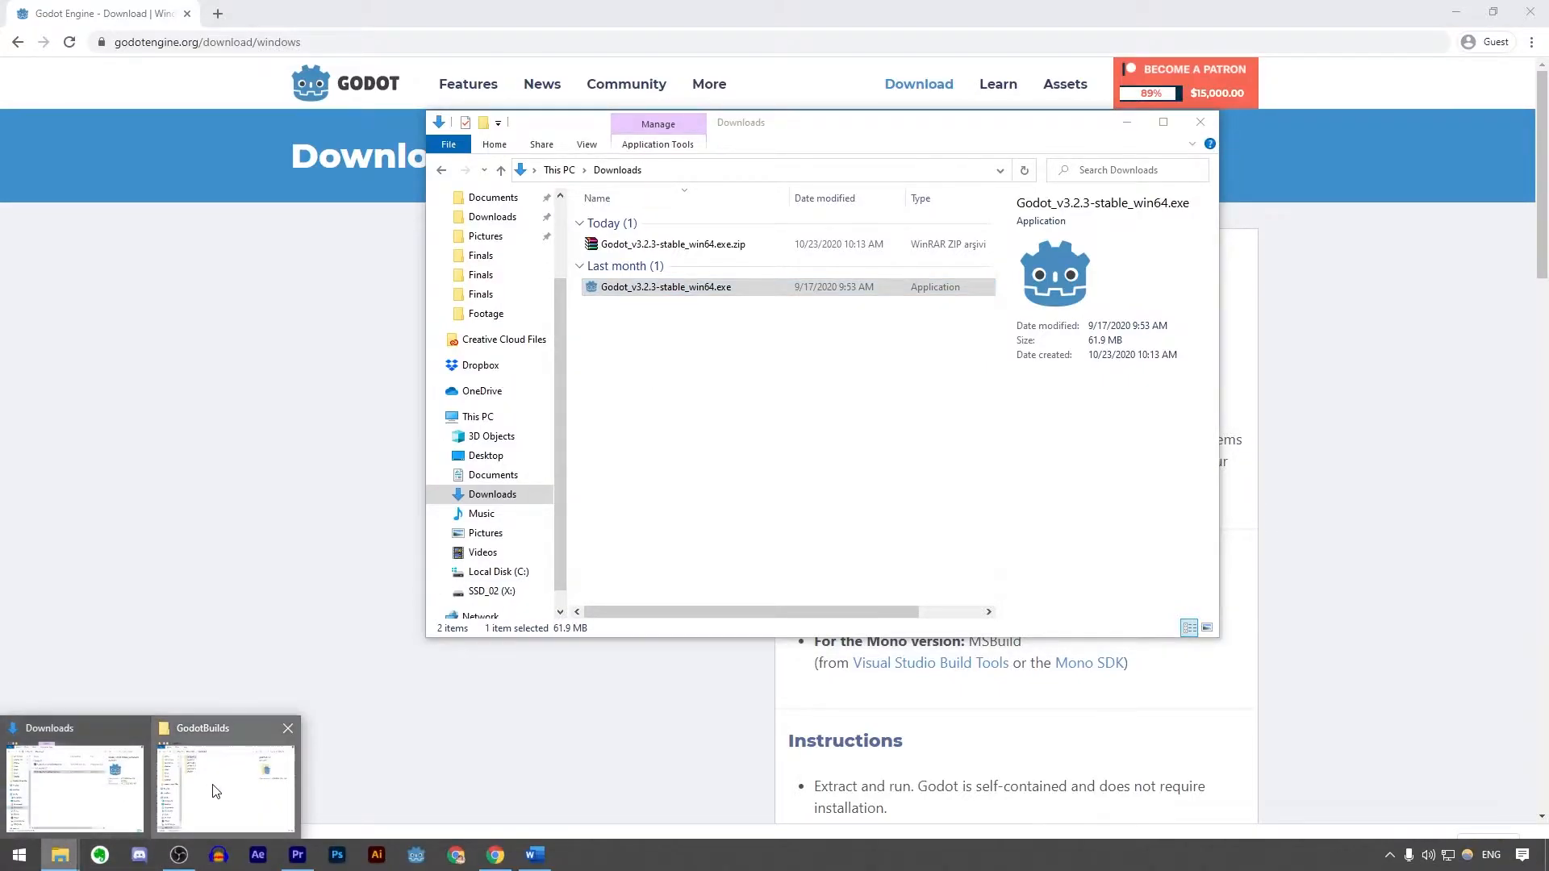
- Bring up the GodotBuilds folder, examine its Godot version folders and arrange its window beside the Downloads window
left_click(216, 778)
left_click_drag(621, 185, 567, 152)
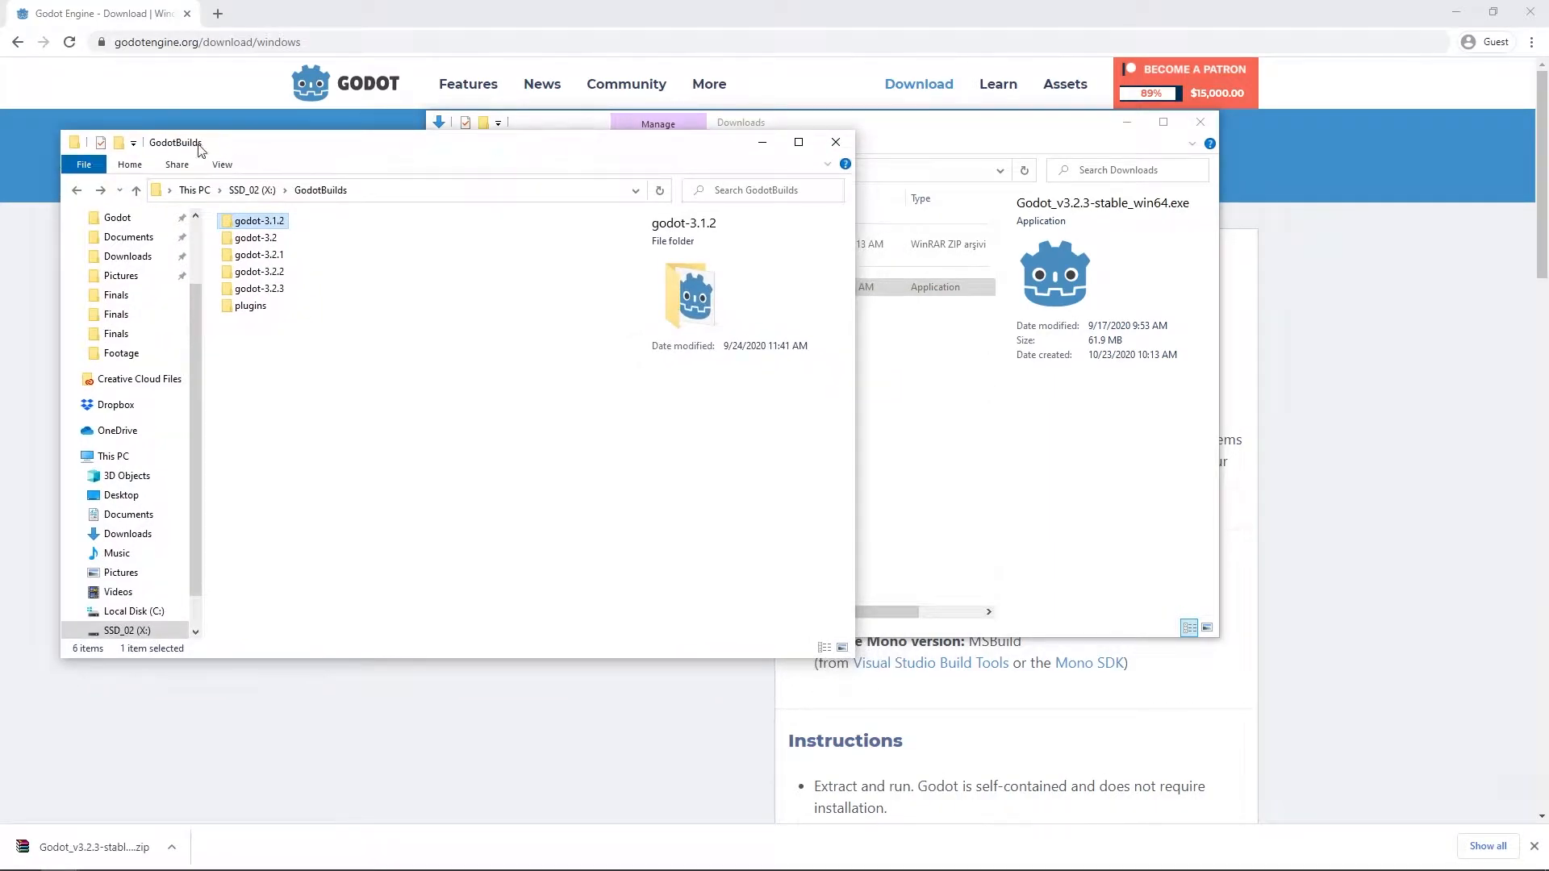
left_click_drag(440, 151, 405, 112)
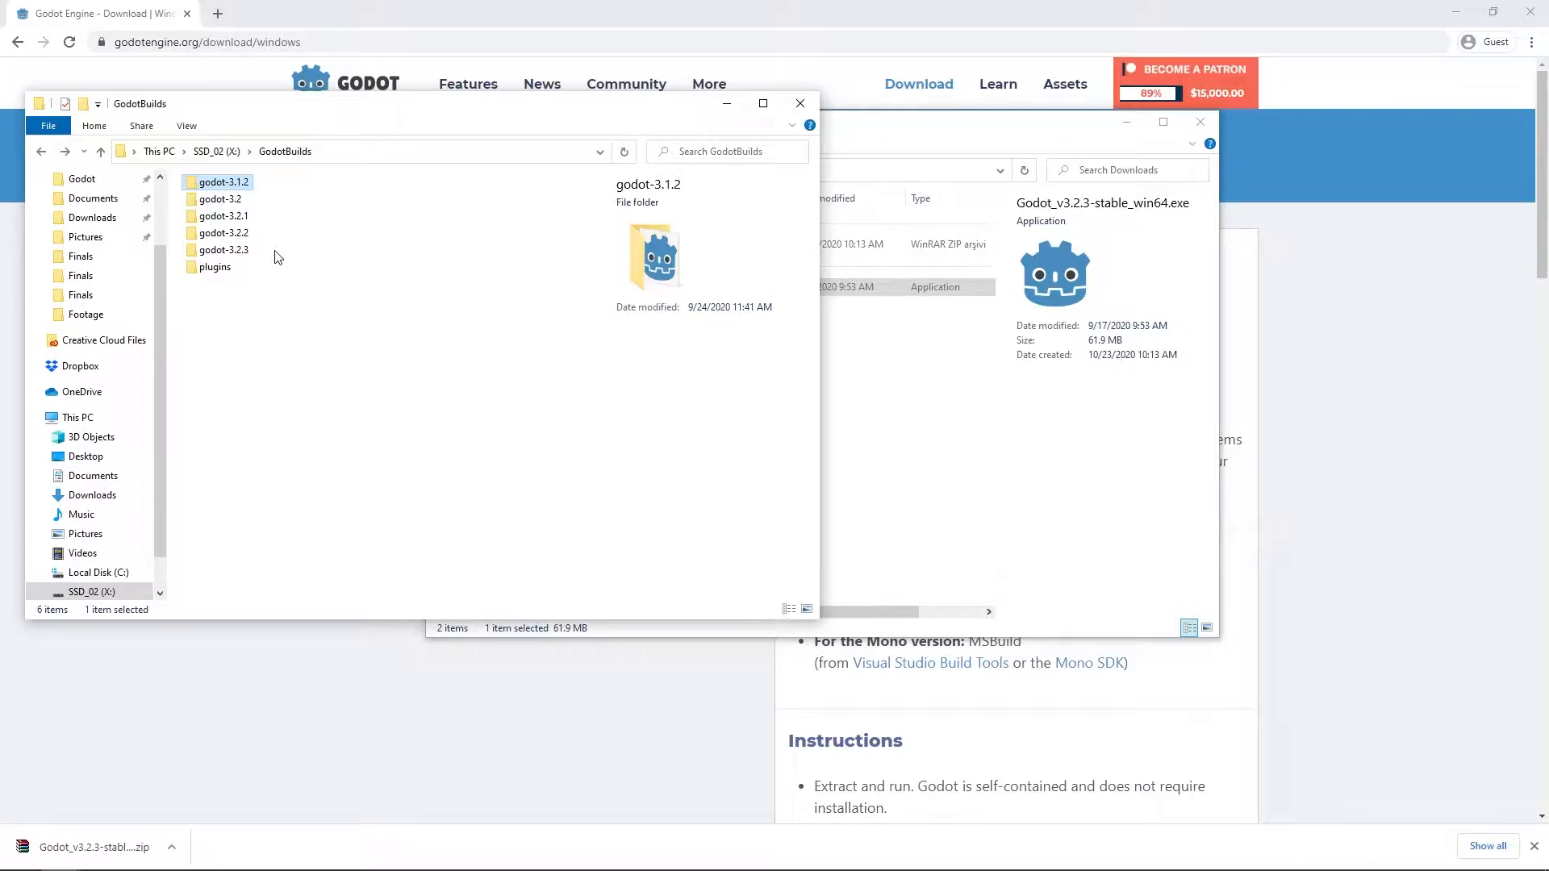
left_click_drag(278, 255, 185, 176)
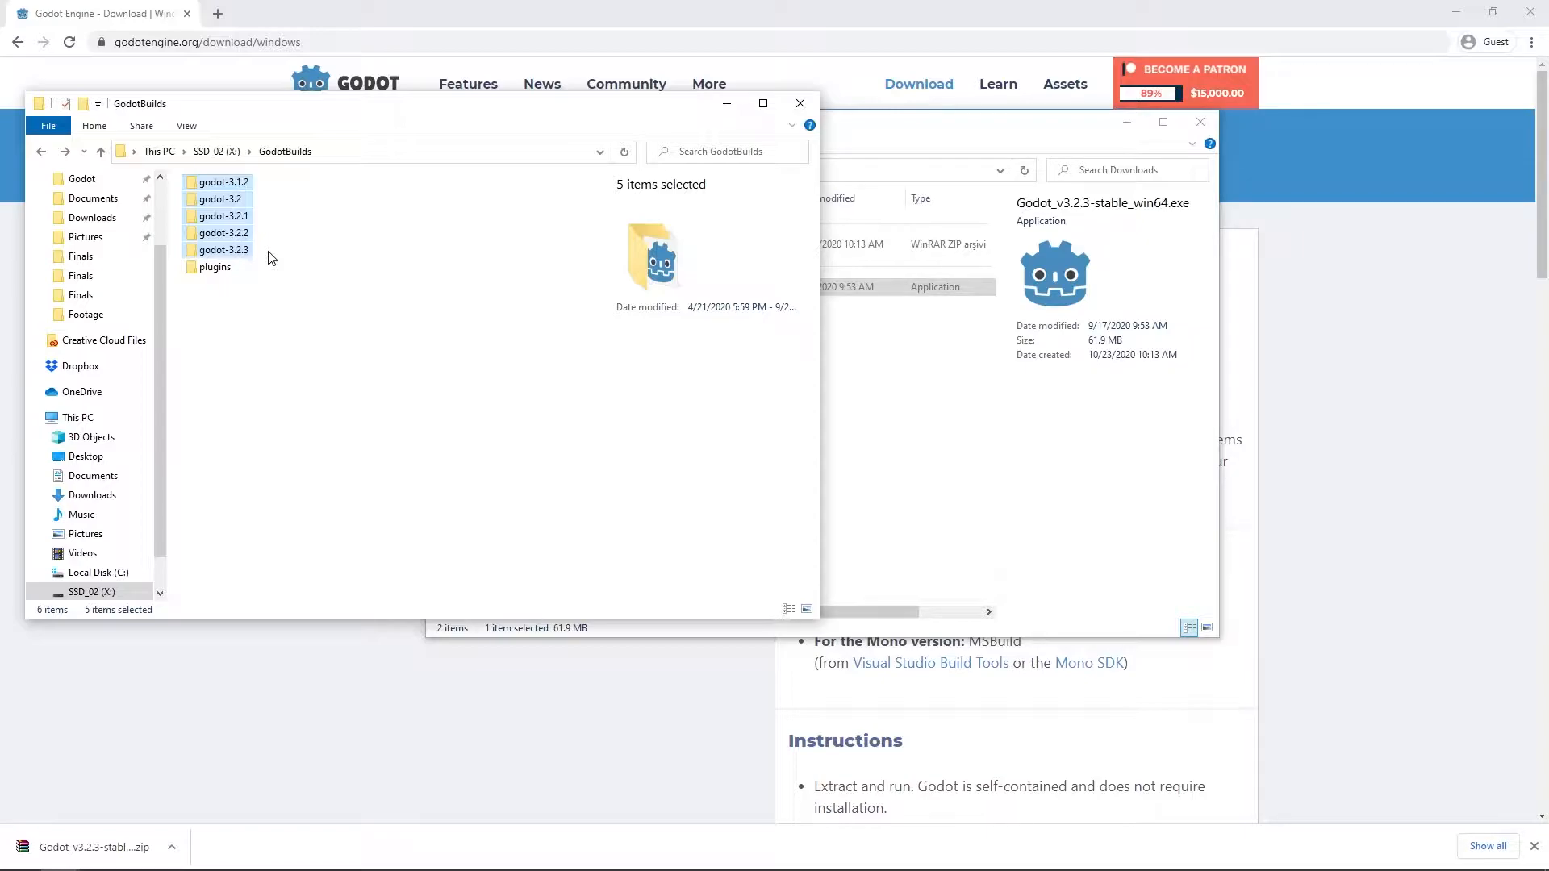
left_click_drag(436, 105, 560, 337)
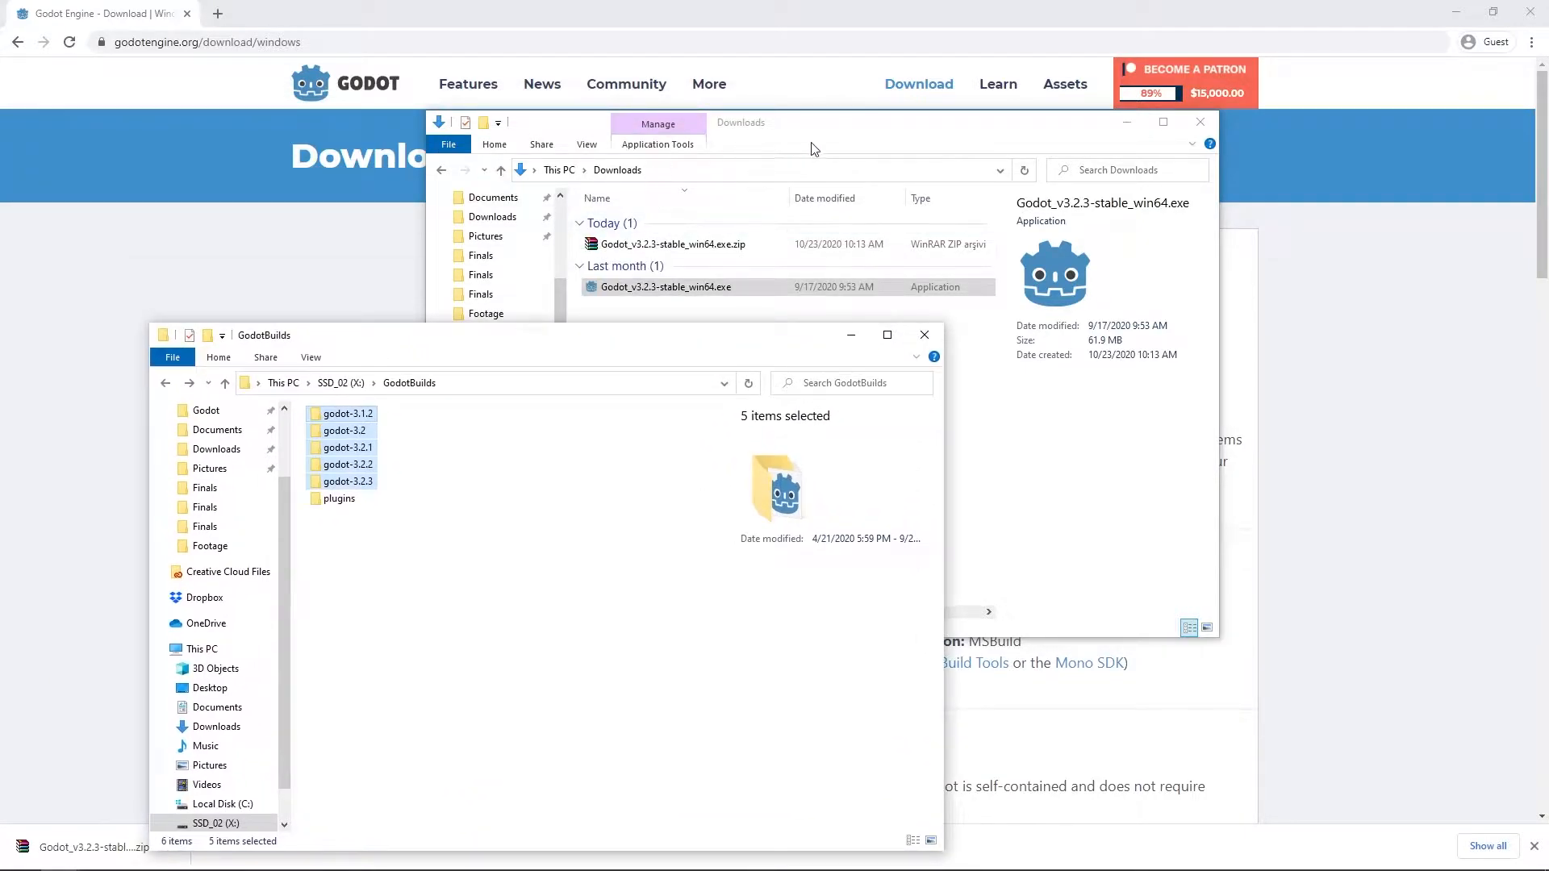
left_click_drag(813, 148, 1102, 324)
left_click_drag(572, 335, 544, 128)
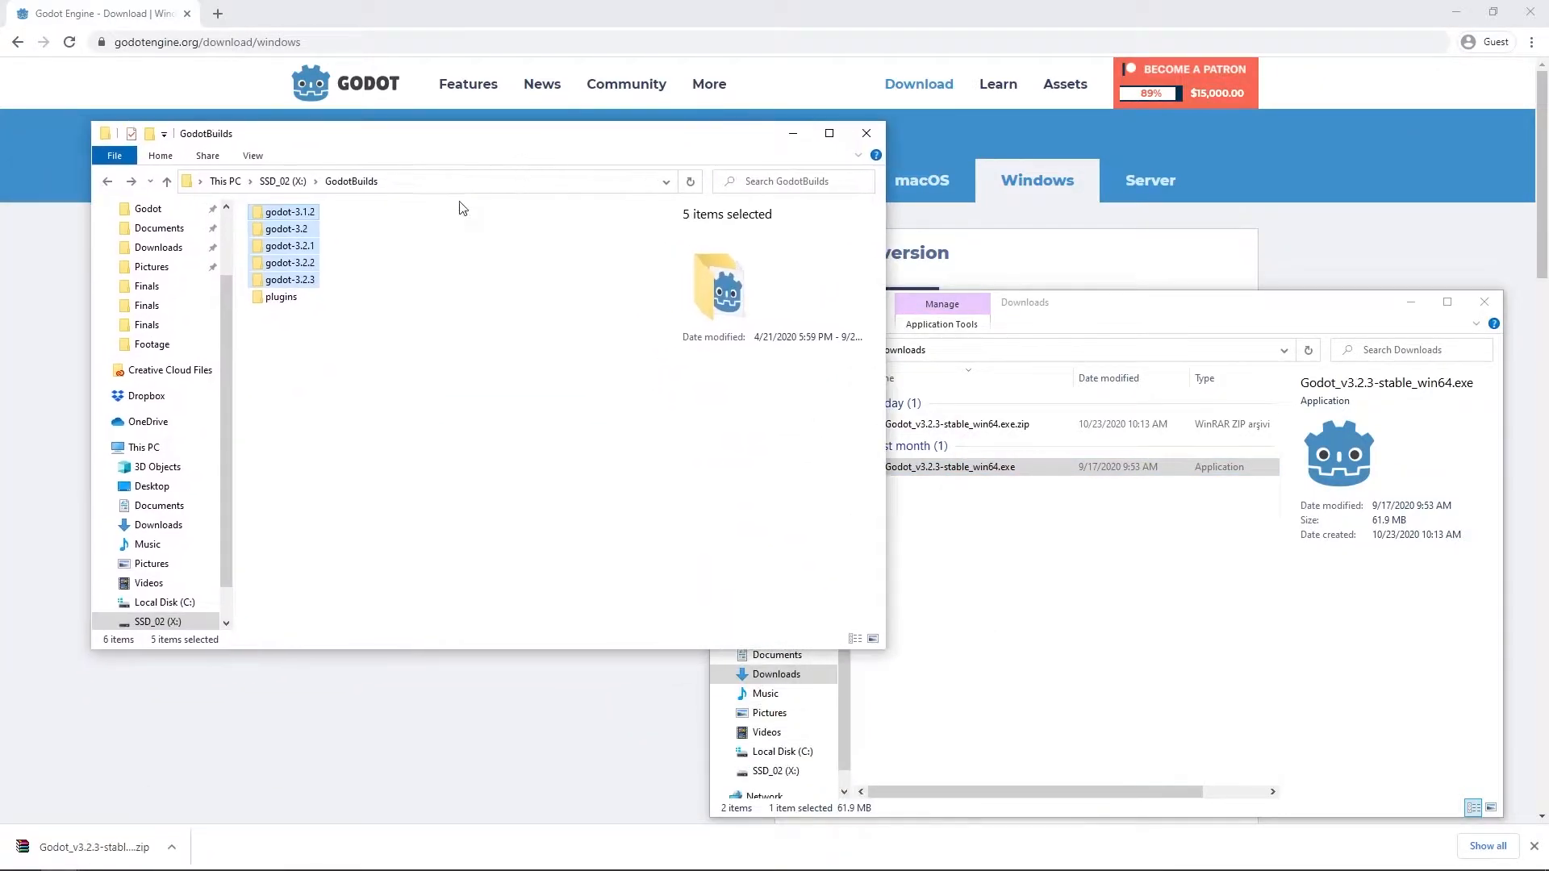
- Open the godot-3.2.3 folder to view its files, and return to the GodotBuilds folder
double_click(306, 283)
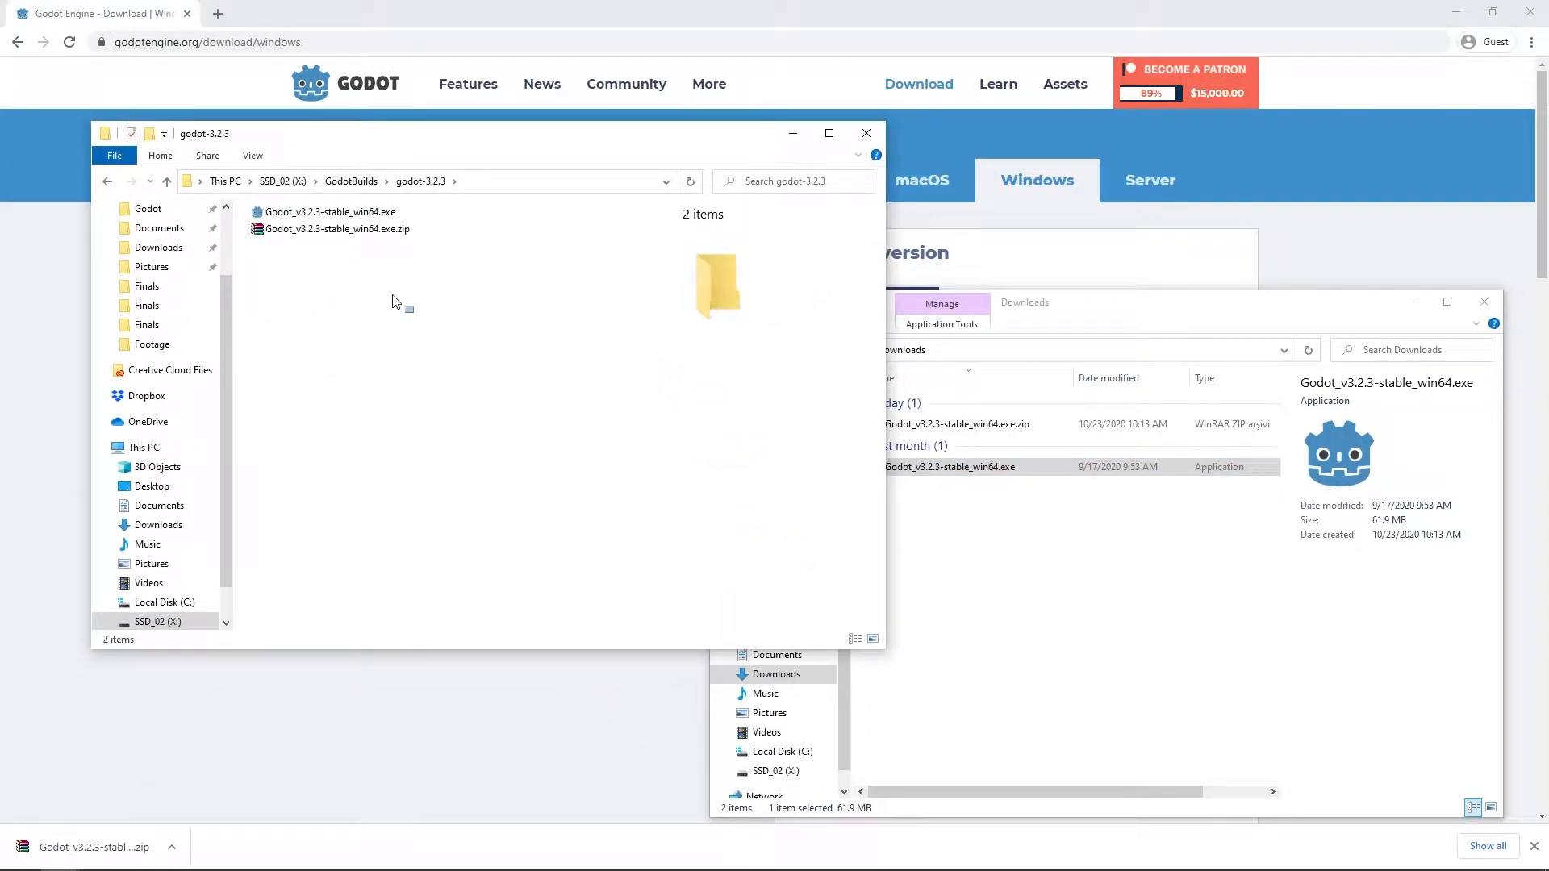
left_click_drag(405, 308, 230, 204)
left_click(116, 181)
left_click_drag(492, 414, 288, 244)
left_click_drag(434, 342, 236, 202)
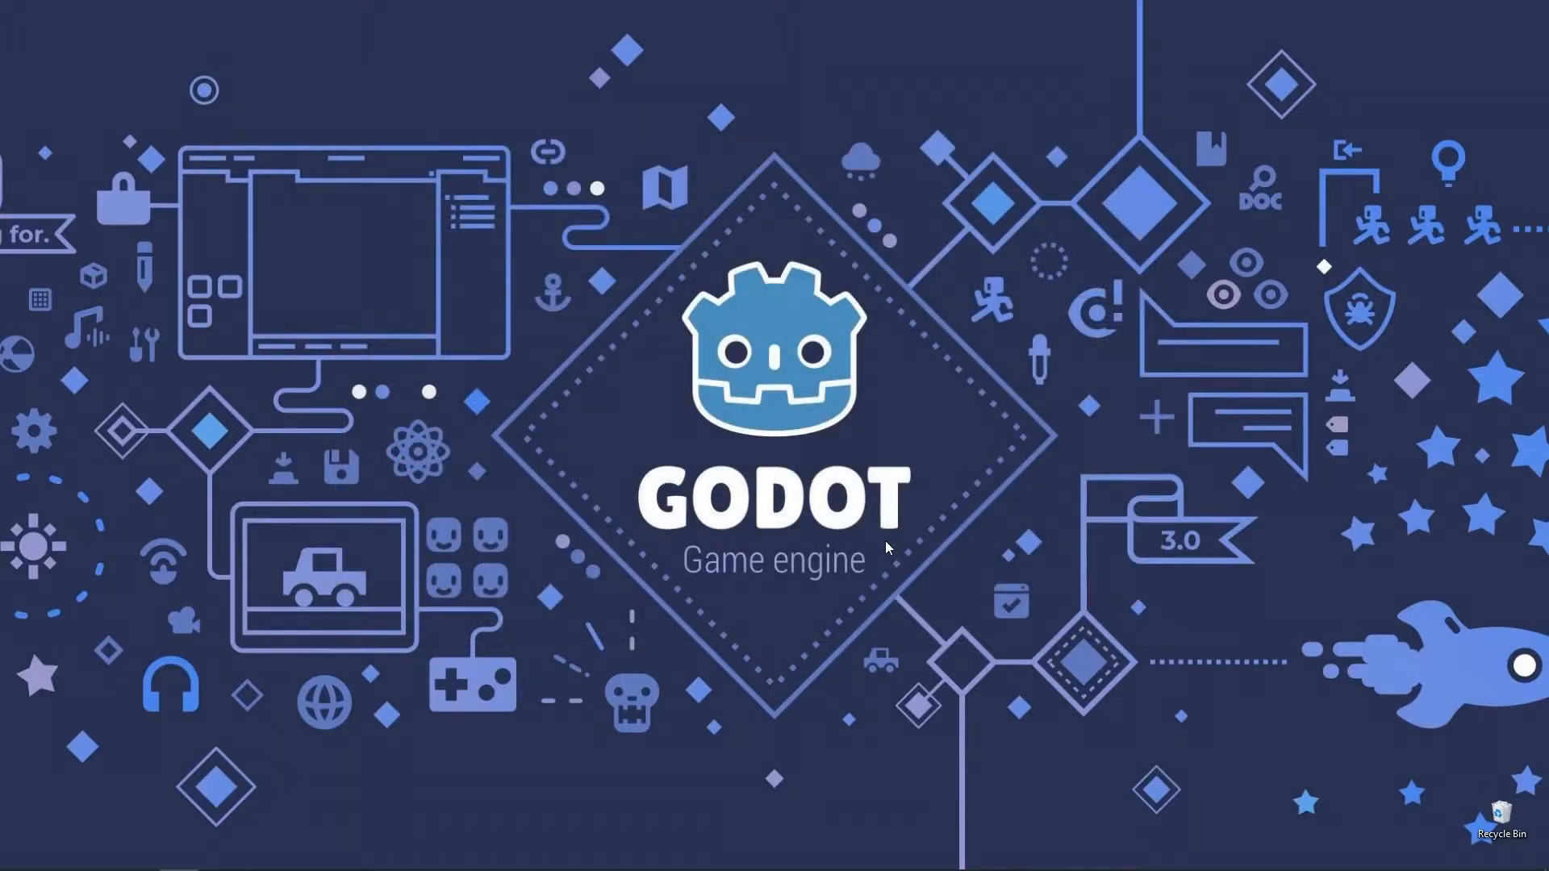
- Launch Godot from the desktop and move the Project Manager window slightly up and to the left
mouse_move(561, 868)
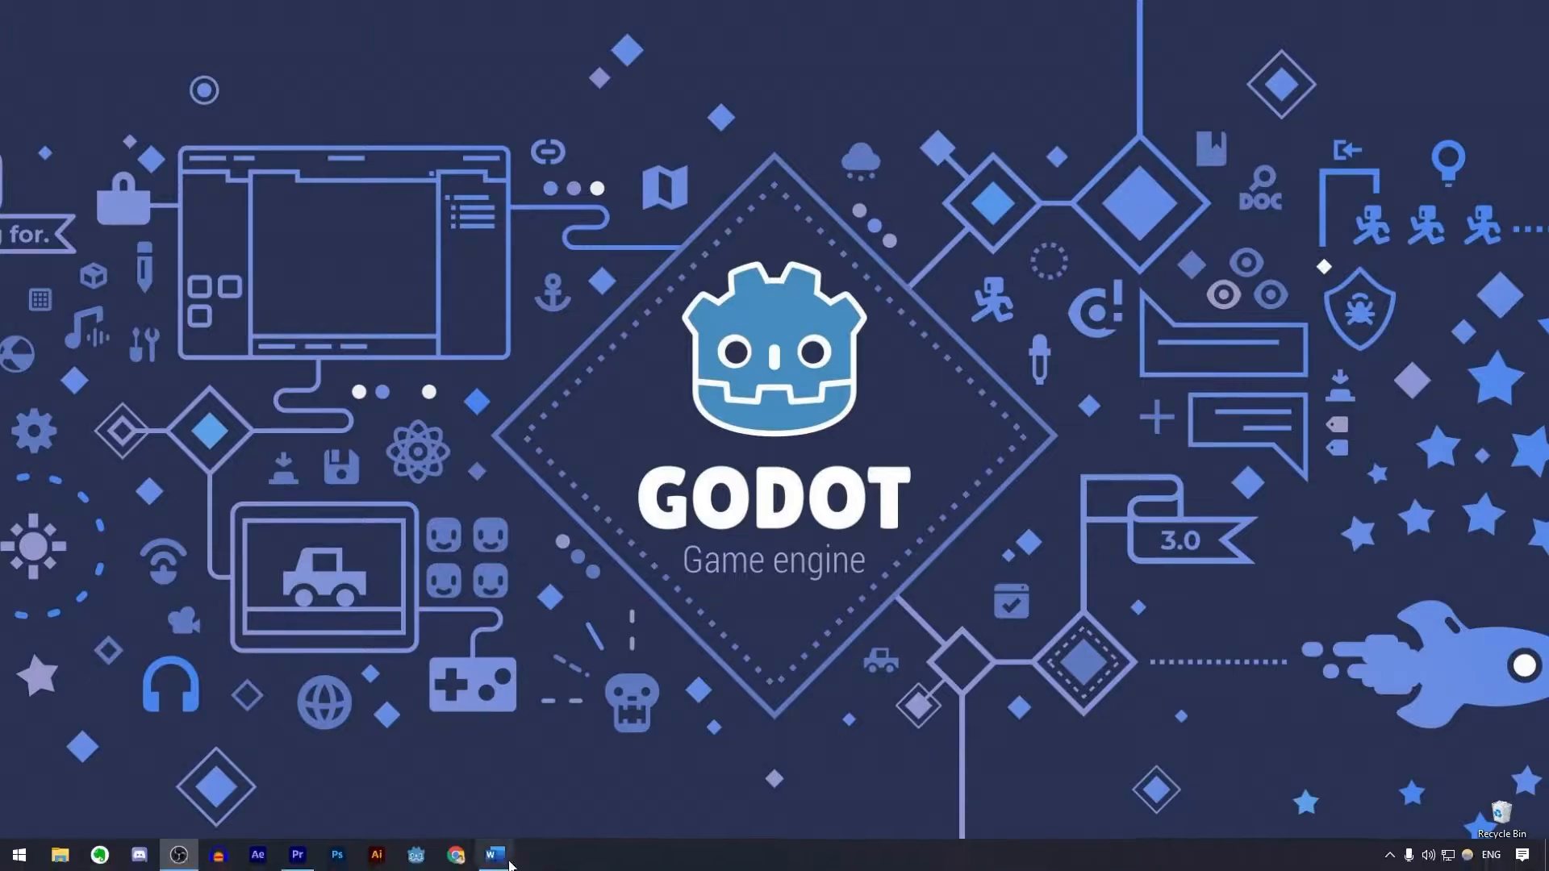
left_click(426, 860)
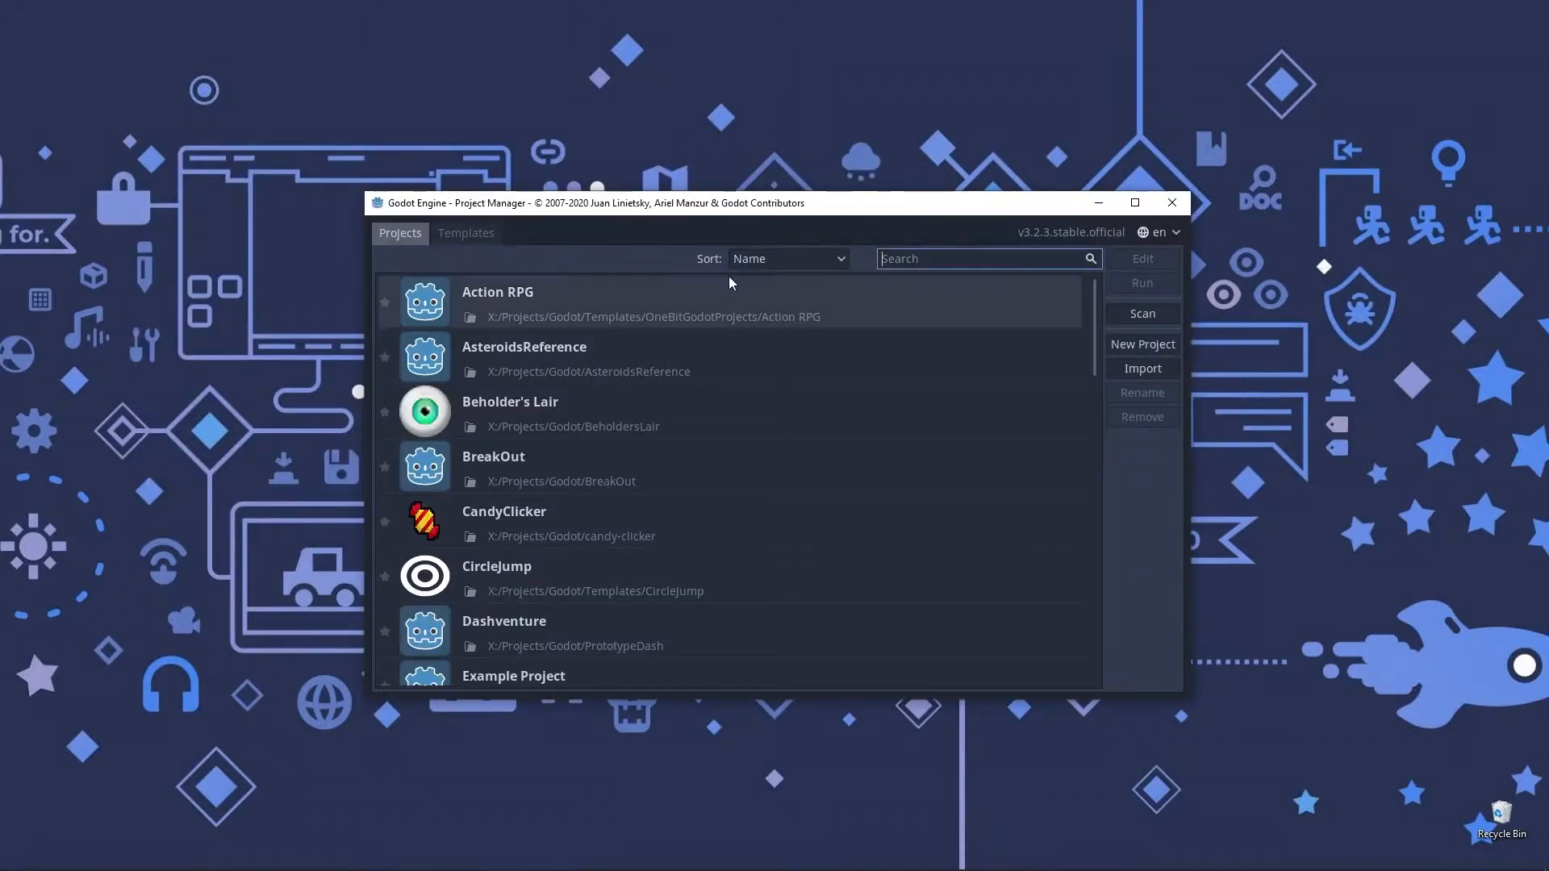
left_click_drag(724, 173, 722, 163)
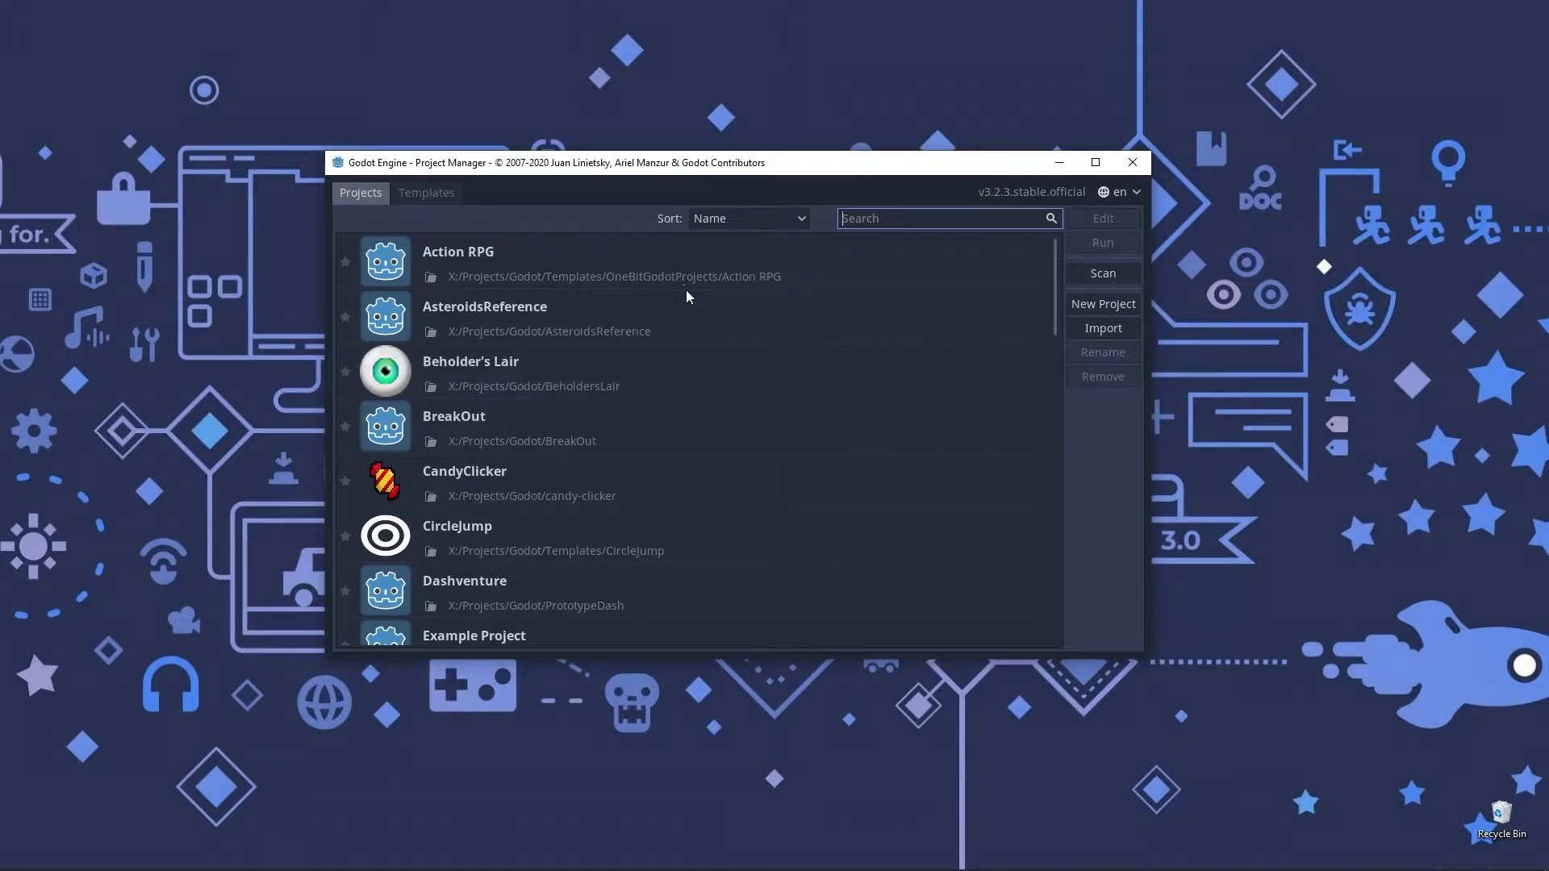
- Look over the project list and the Import Existing Project dialog, and close the dialog without importing
mouse_move(1057, 263)
left_mouse_down()
mouse_move(1063, 588)
mouse_move(1054, 253)
left_mouse_up()
left_click(1099, 326)
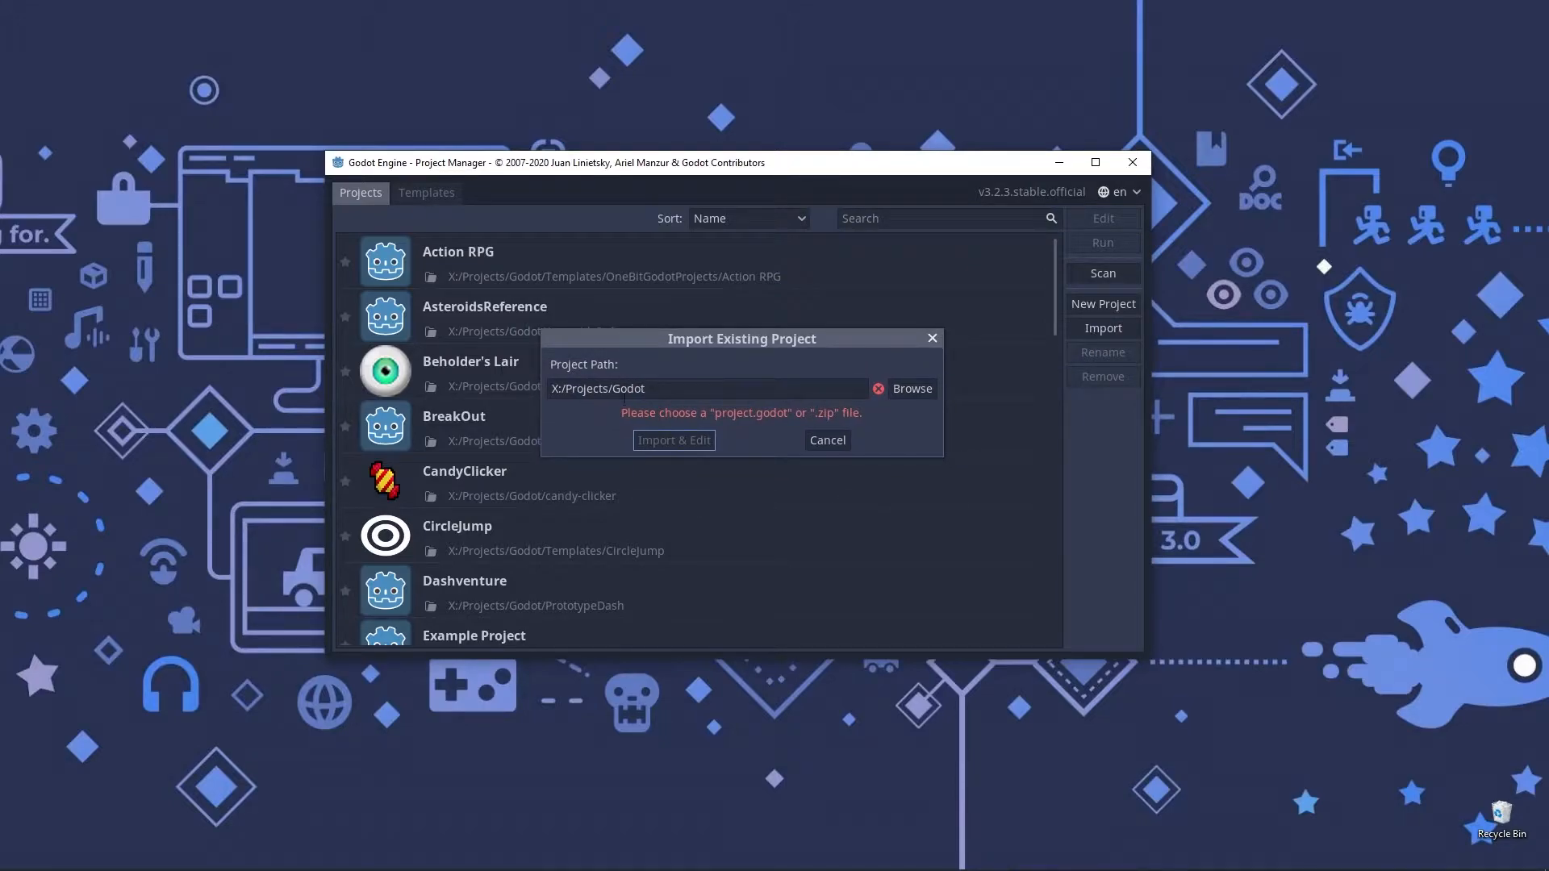
left_click(933, 339)
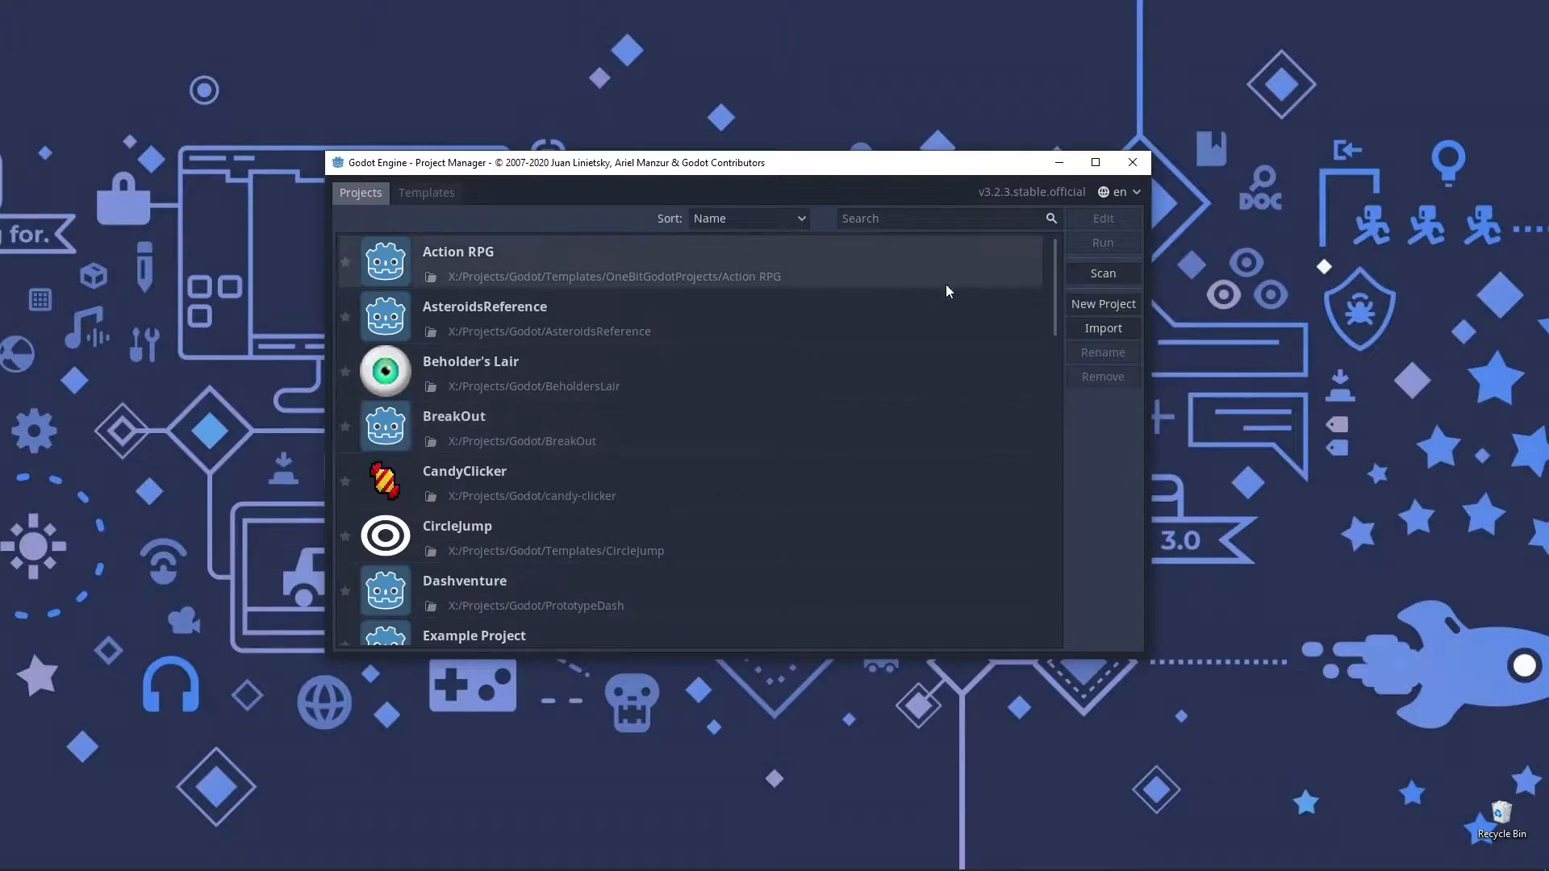
- Select the Action RPG project in the project list and display the available online templates
left_click(751, 271)
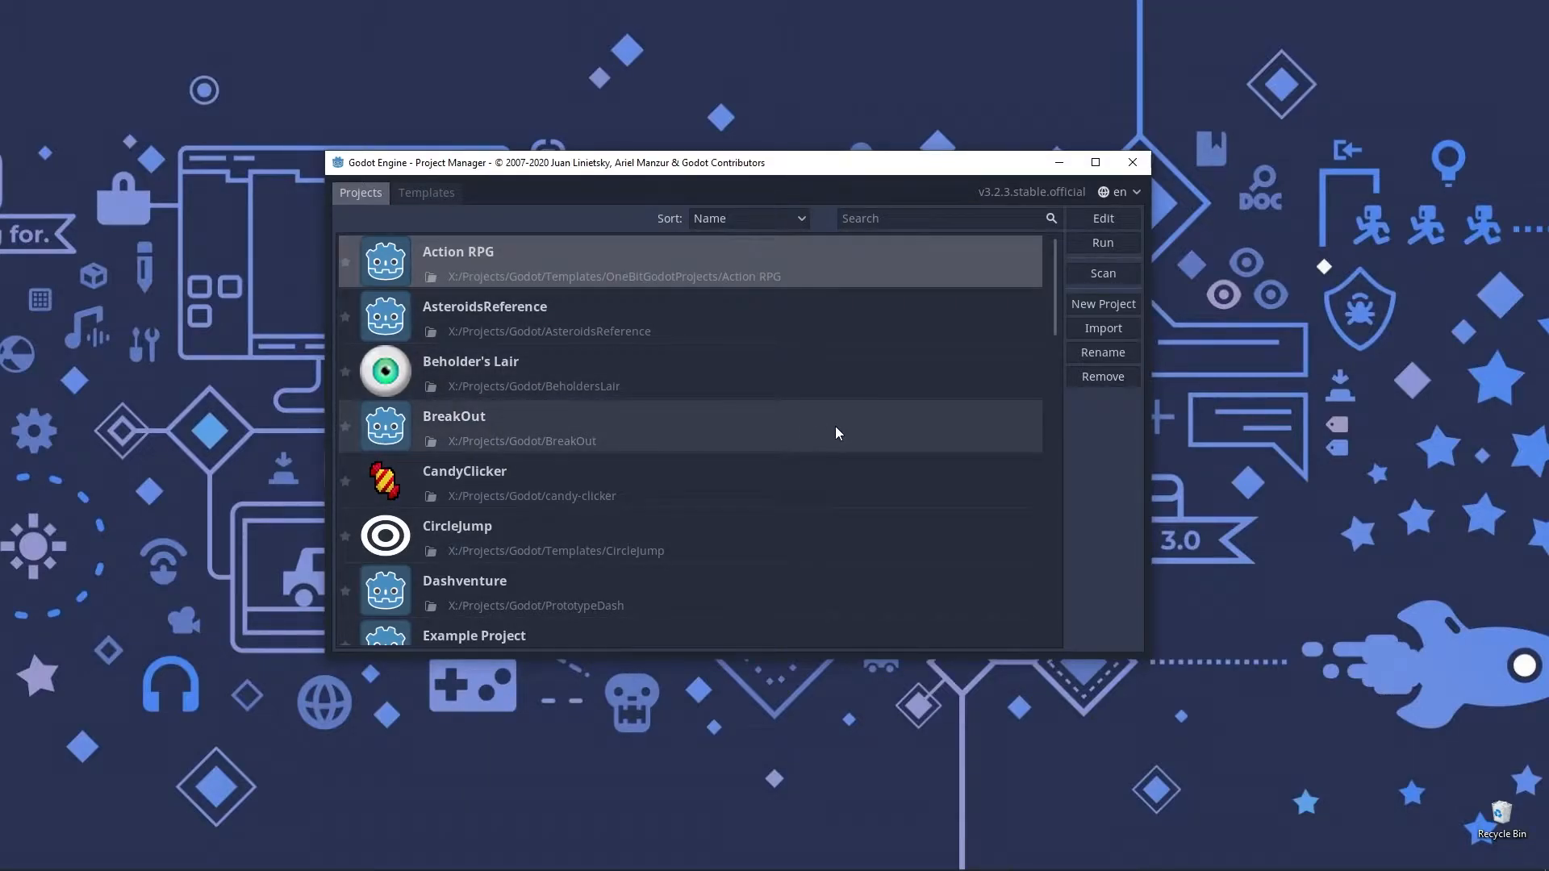
left_click(419, 193)
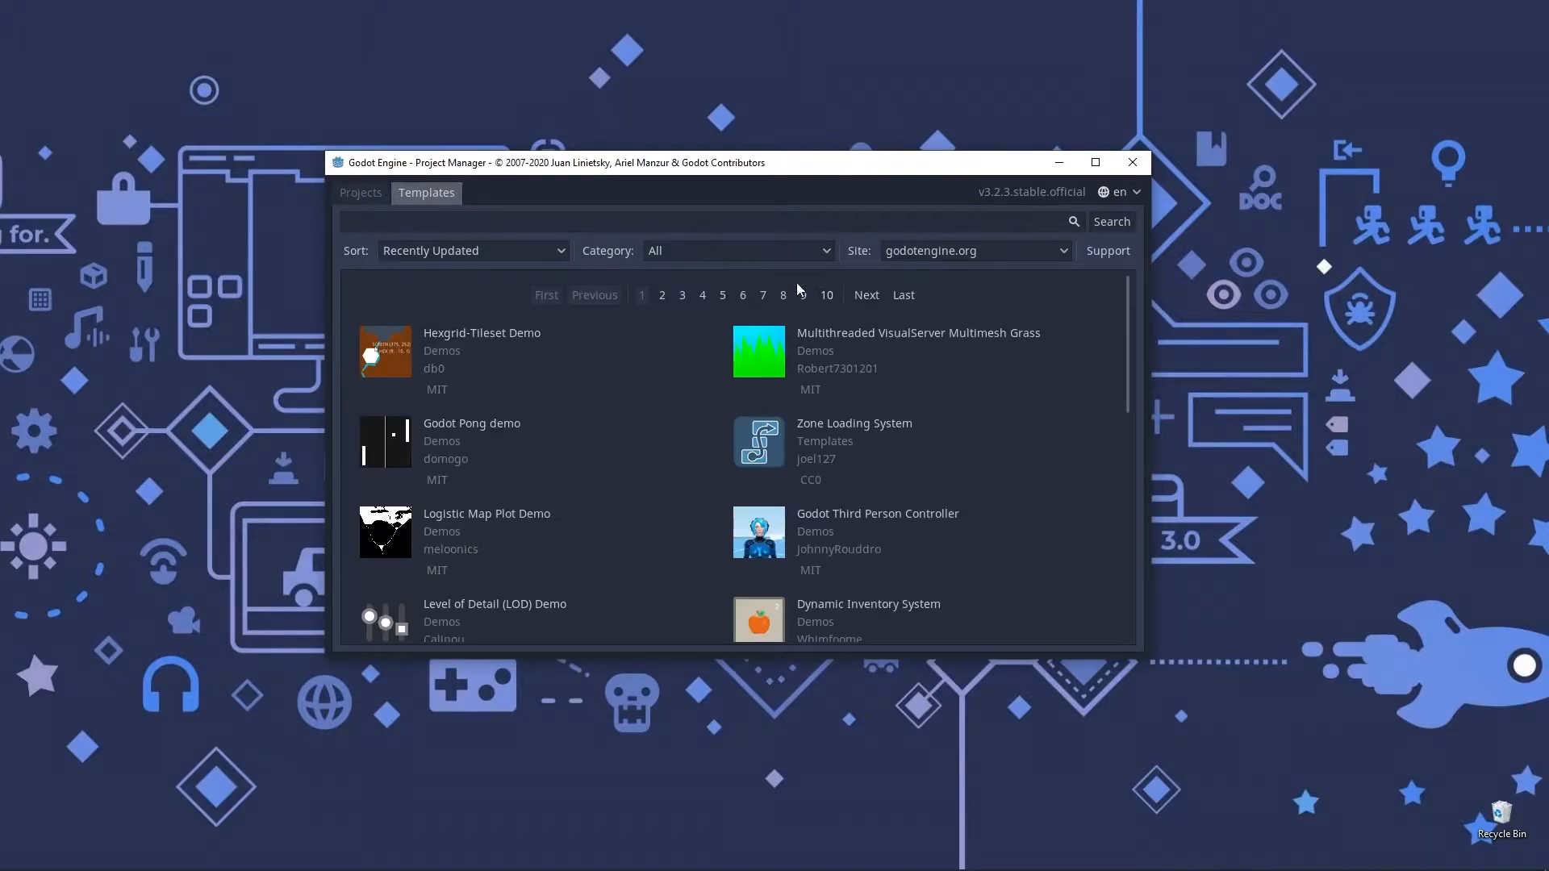
- Search the online templates for RTS
left_click_drag(1126, 324, 1122, 283)
left_click(703, 224)
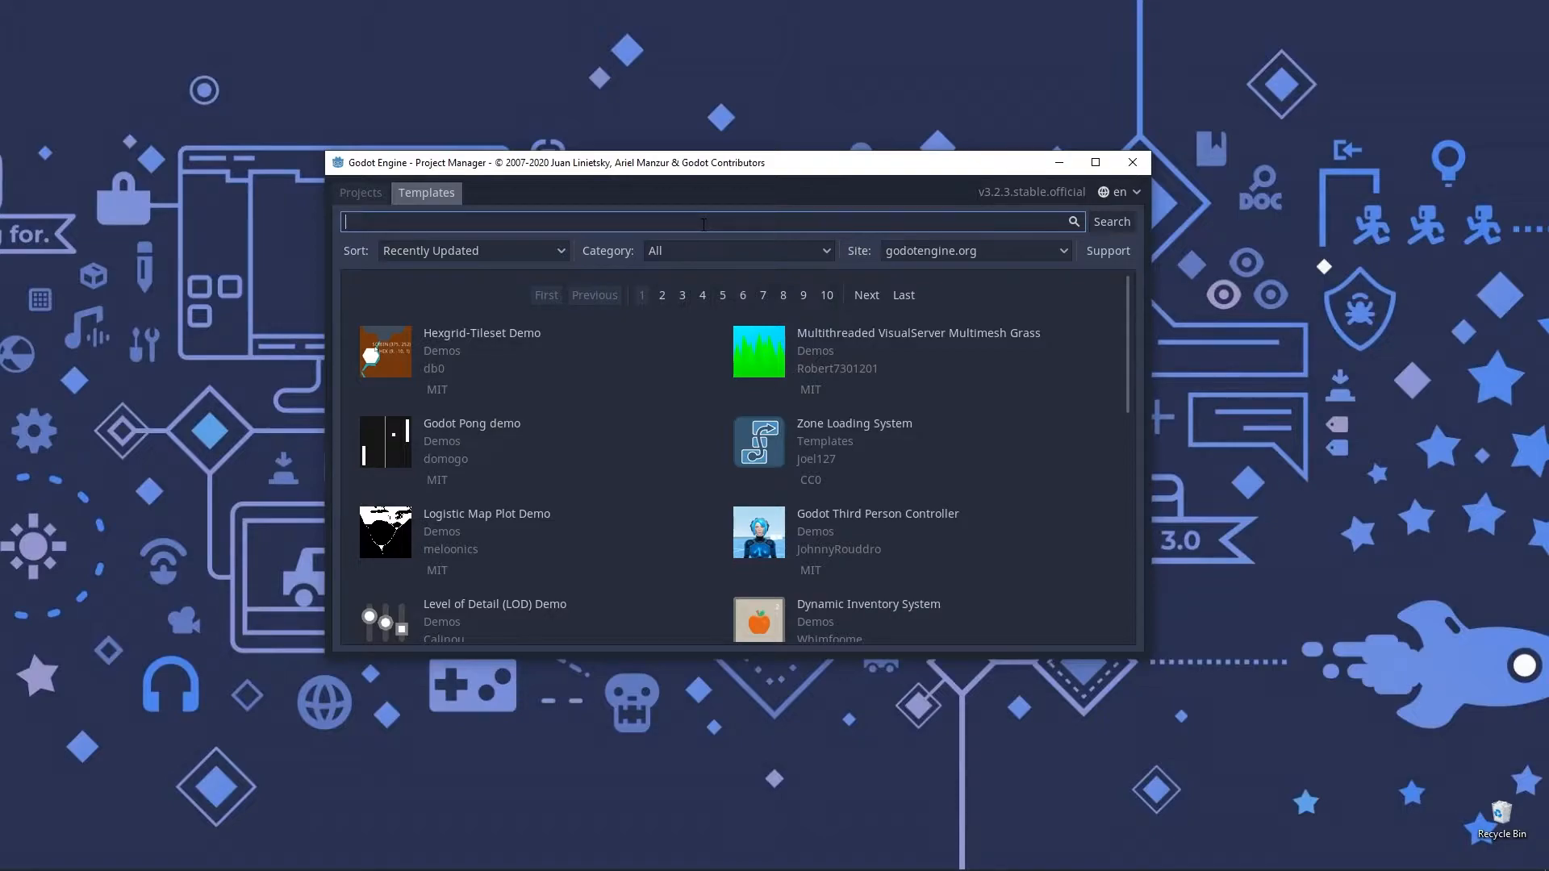
type("RTS")
left_click(1128, 223)
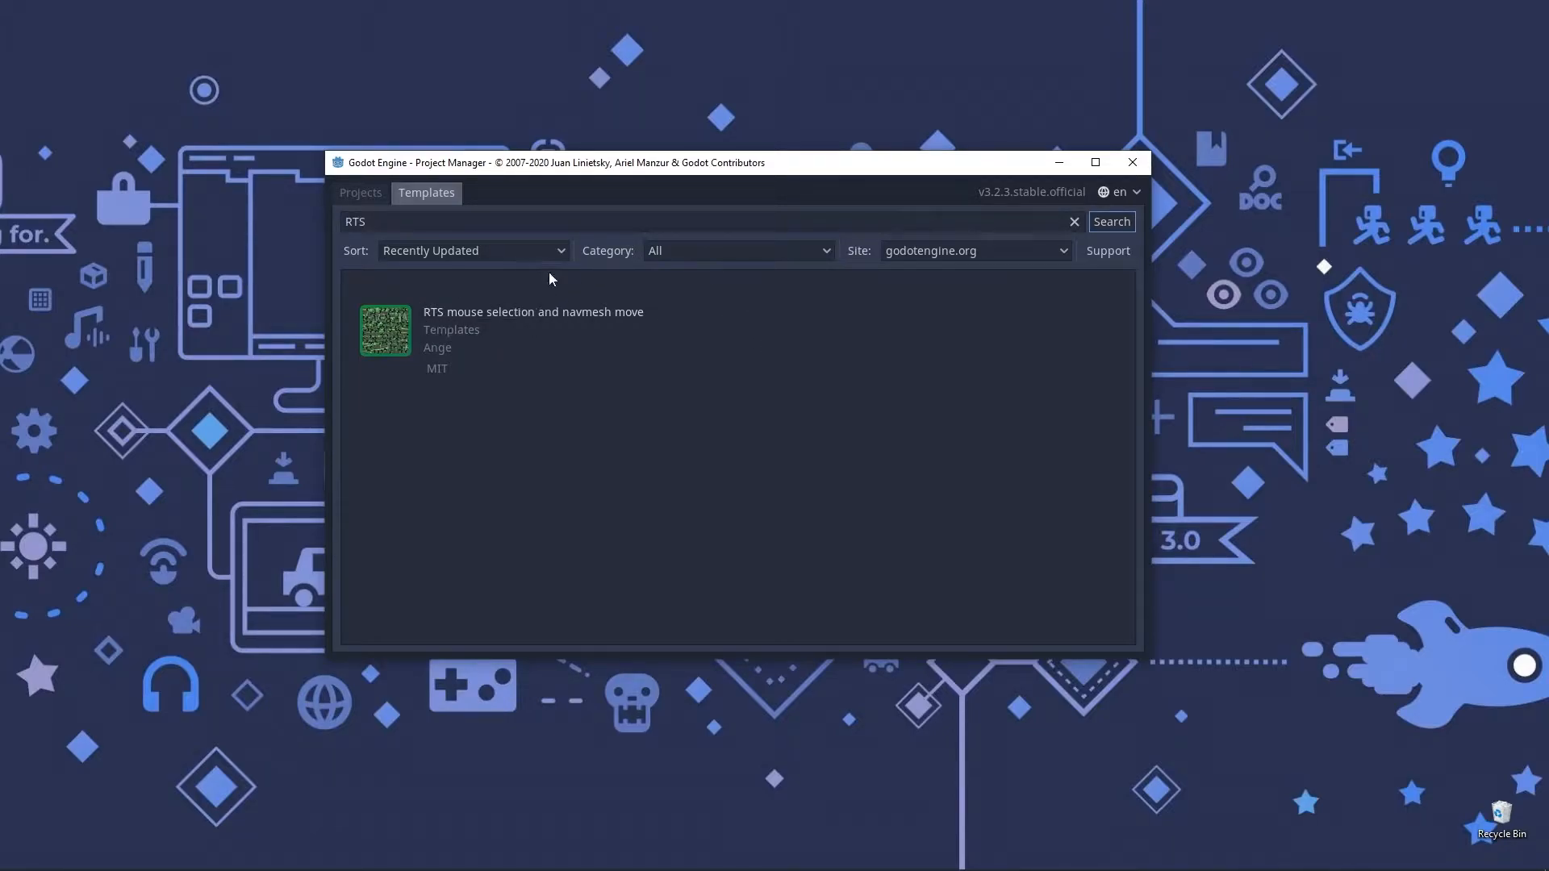
- Download the RTS mouse selection and navmesh move template, dismiss the download without installing it, and return to the project list
left_click(530, 314)
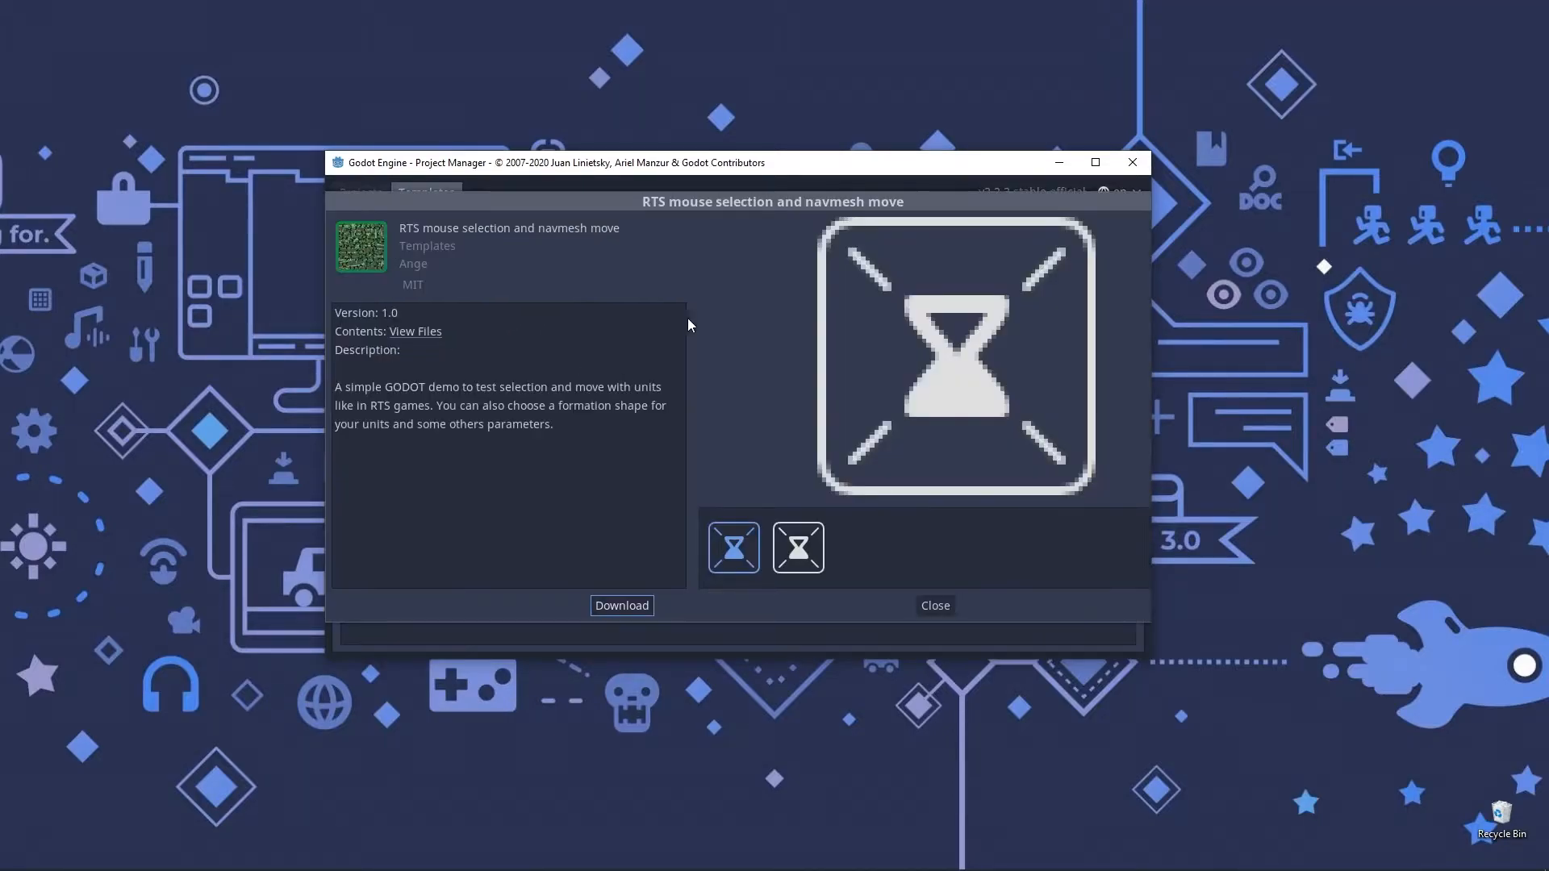
left_click(621, 606)
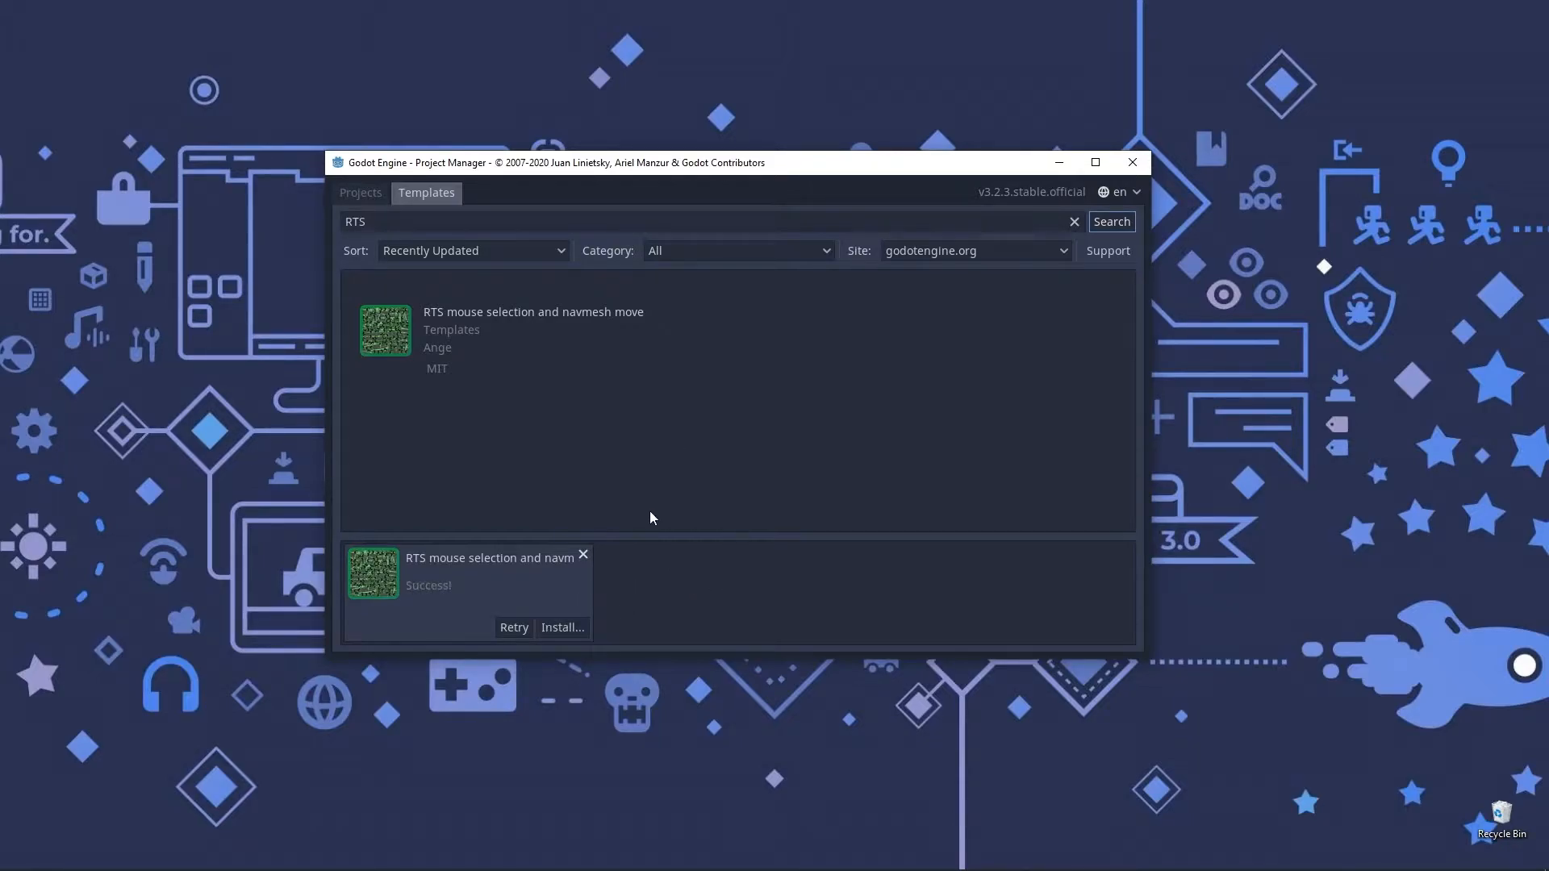
left_click(583, 555)
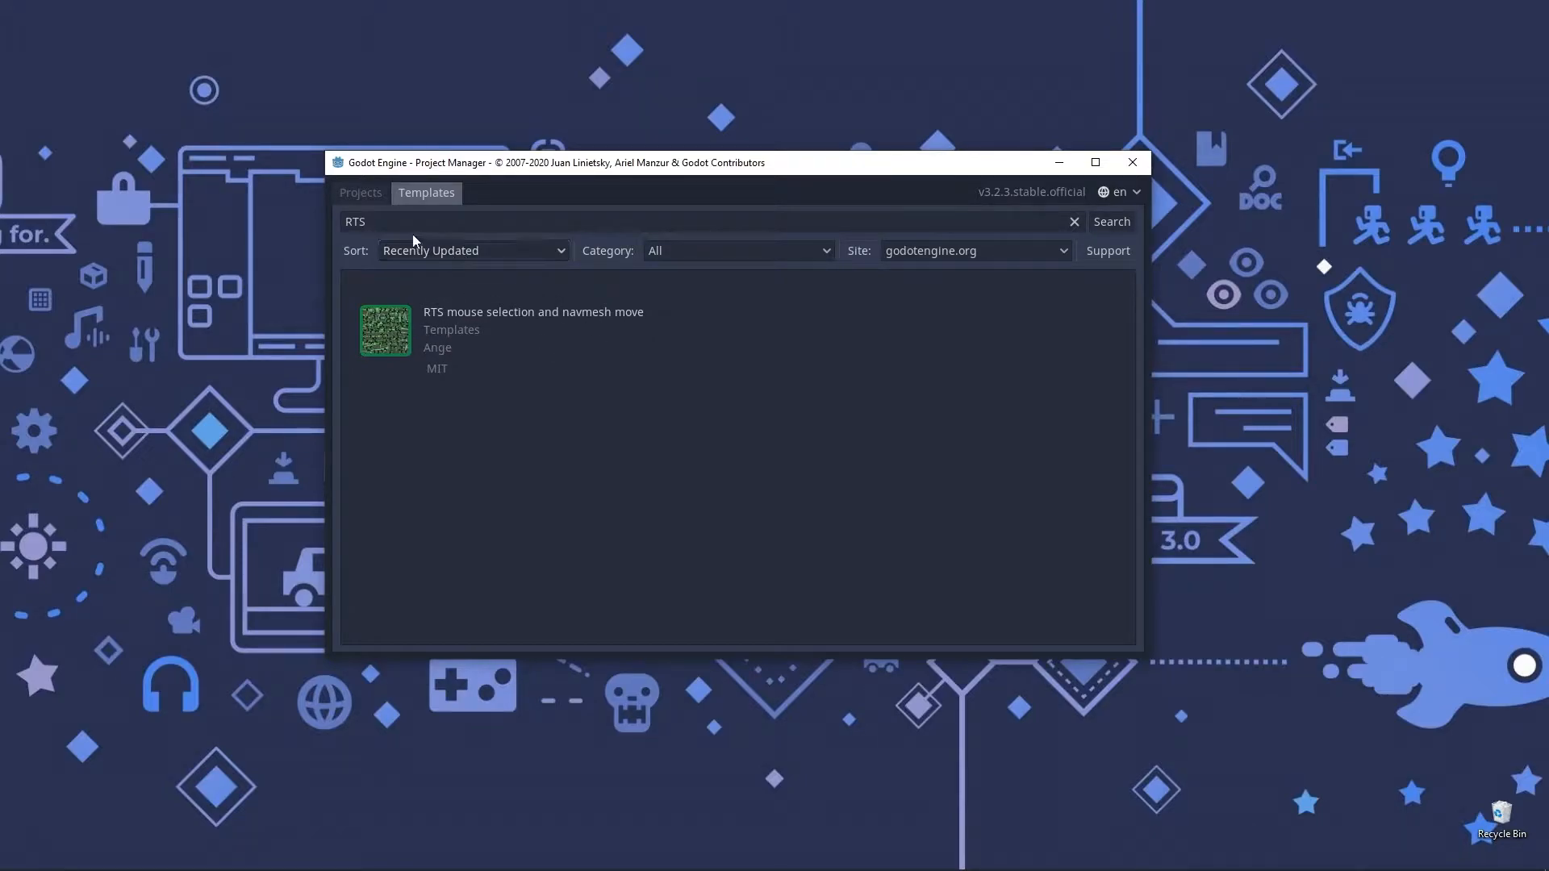
left_click(363, 193)
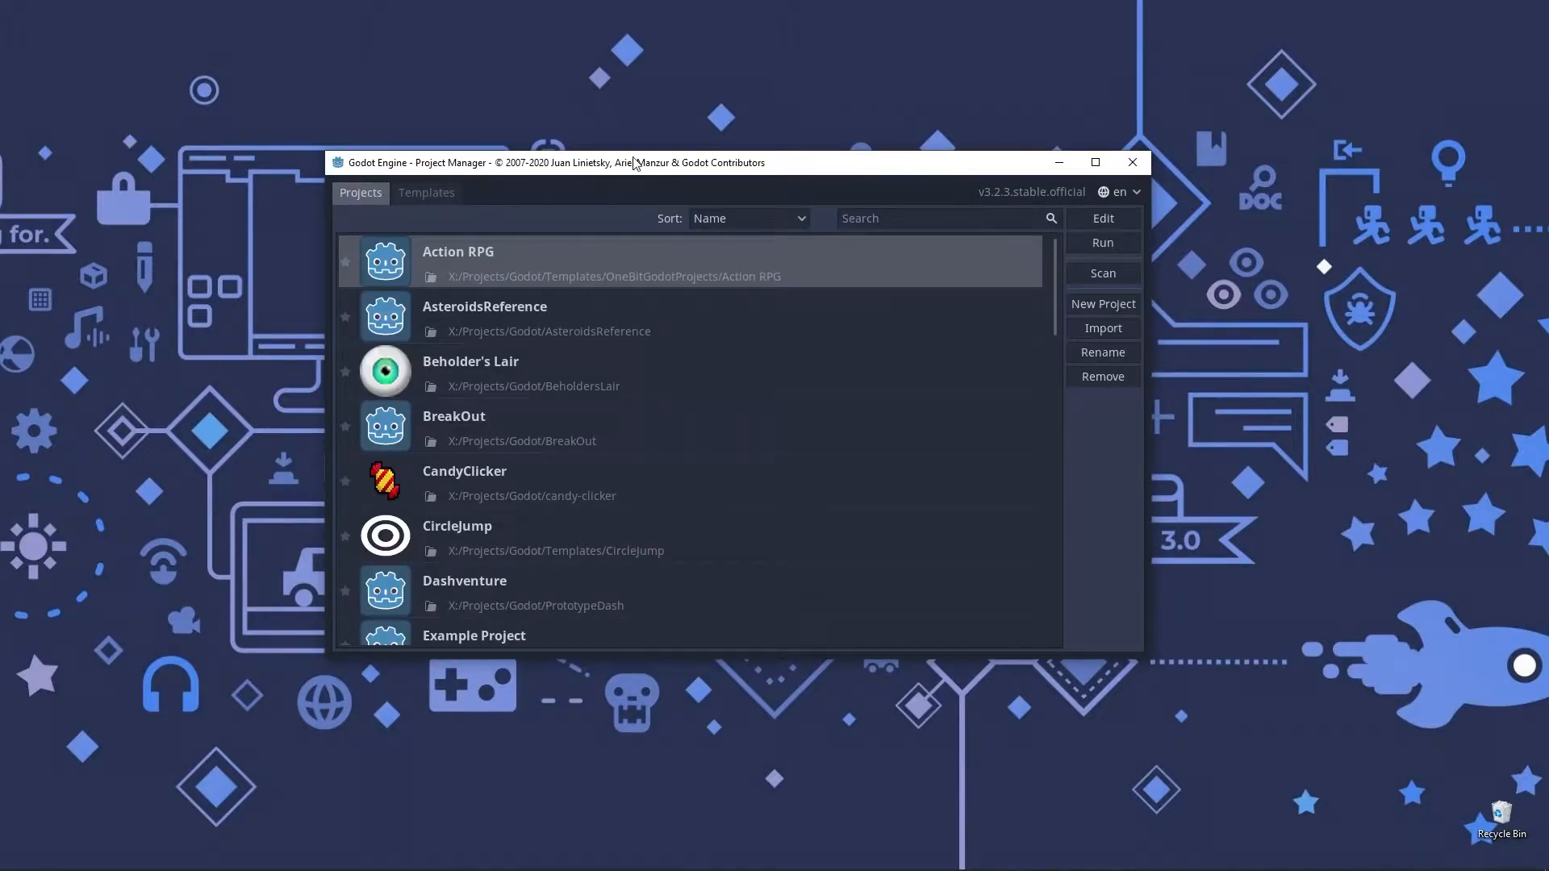
- Shift the Project Manager window slightly and start a new project named LearningGodot
left_click_drag(637, 165, 632, 154)
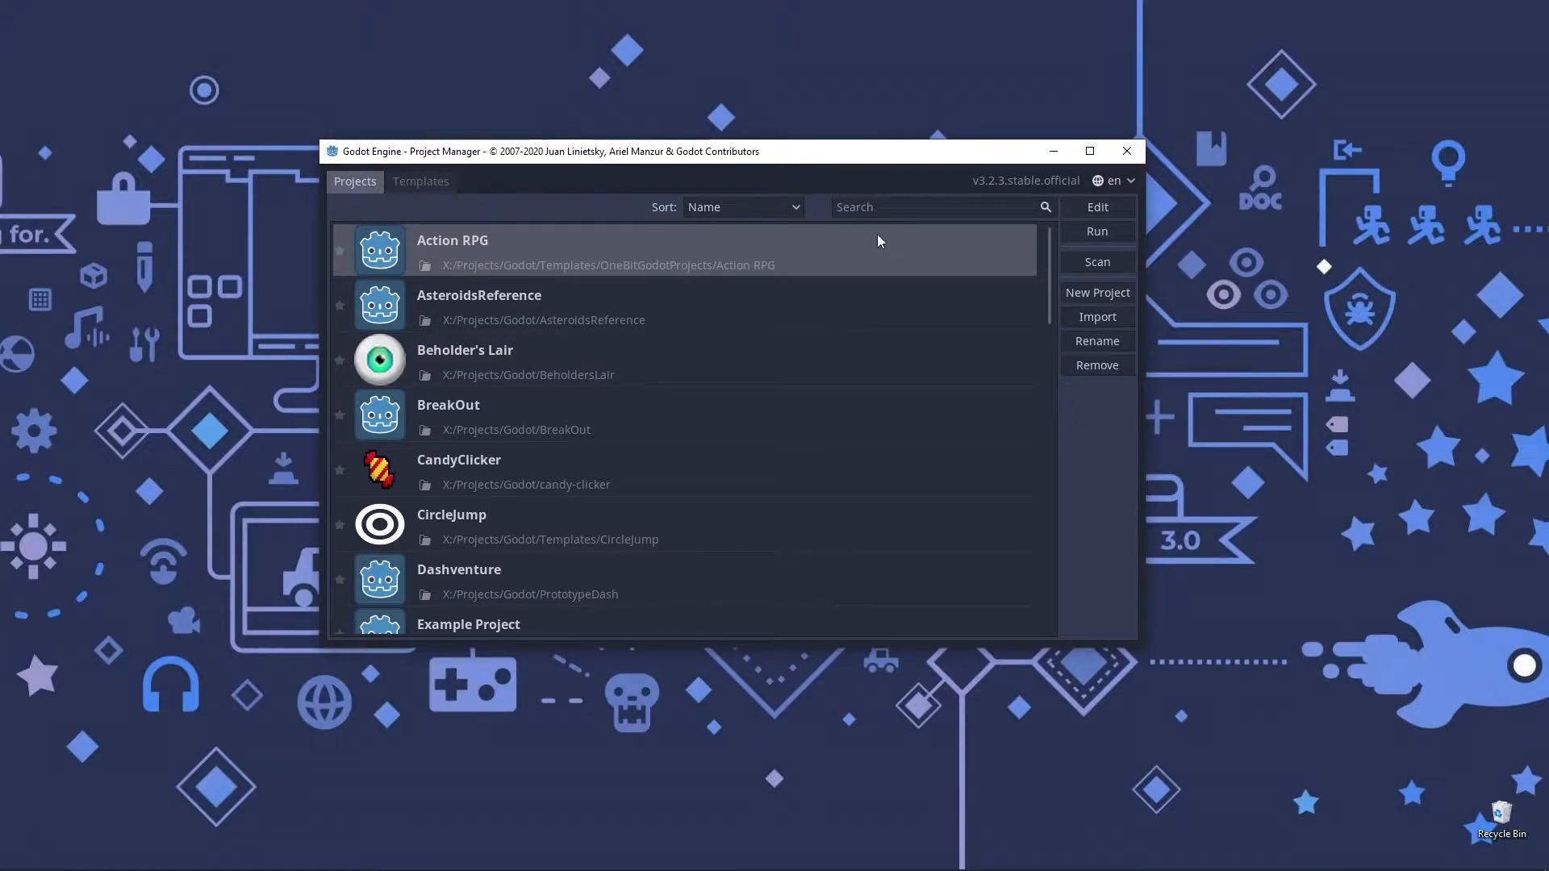
left_click(1097, 293)
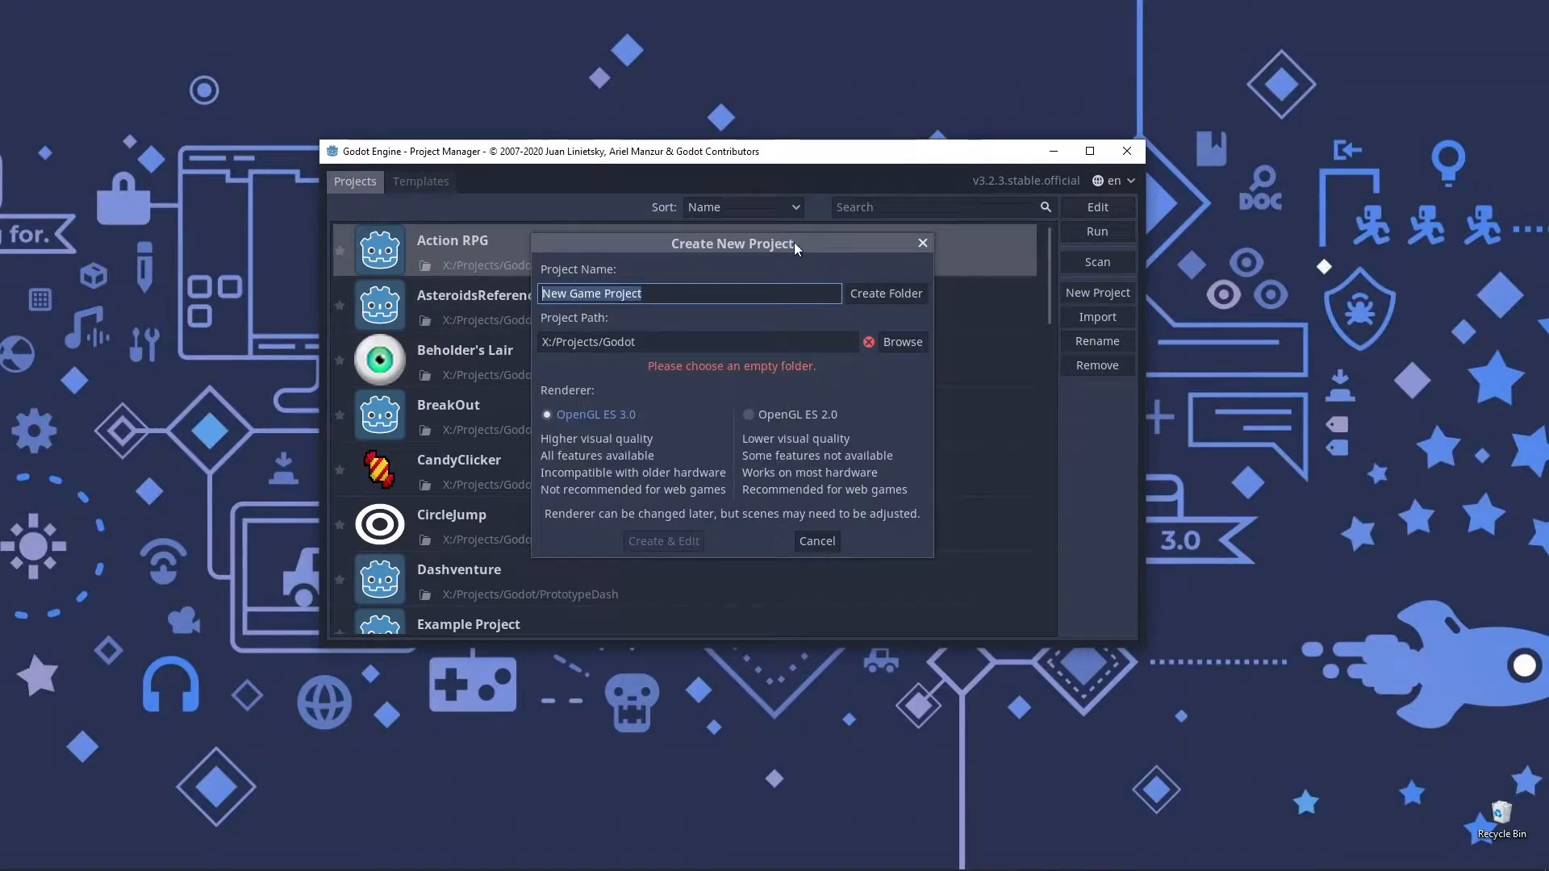
left_click_drag(796, 244, 778, 233)
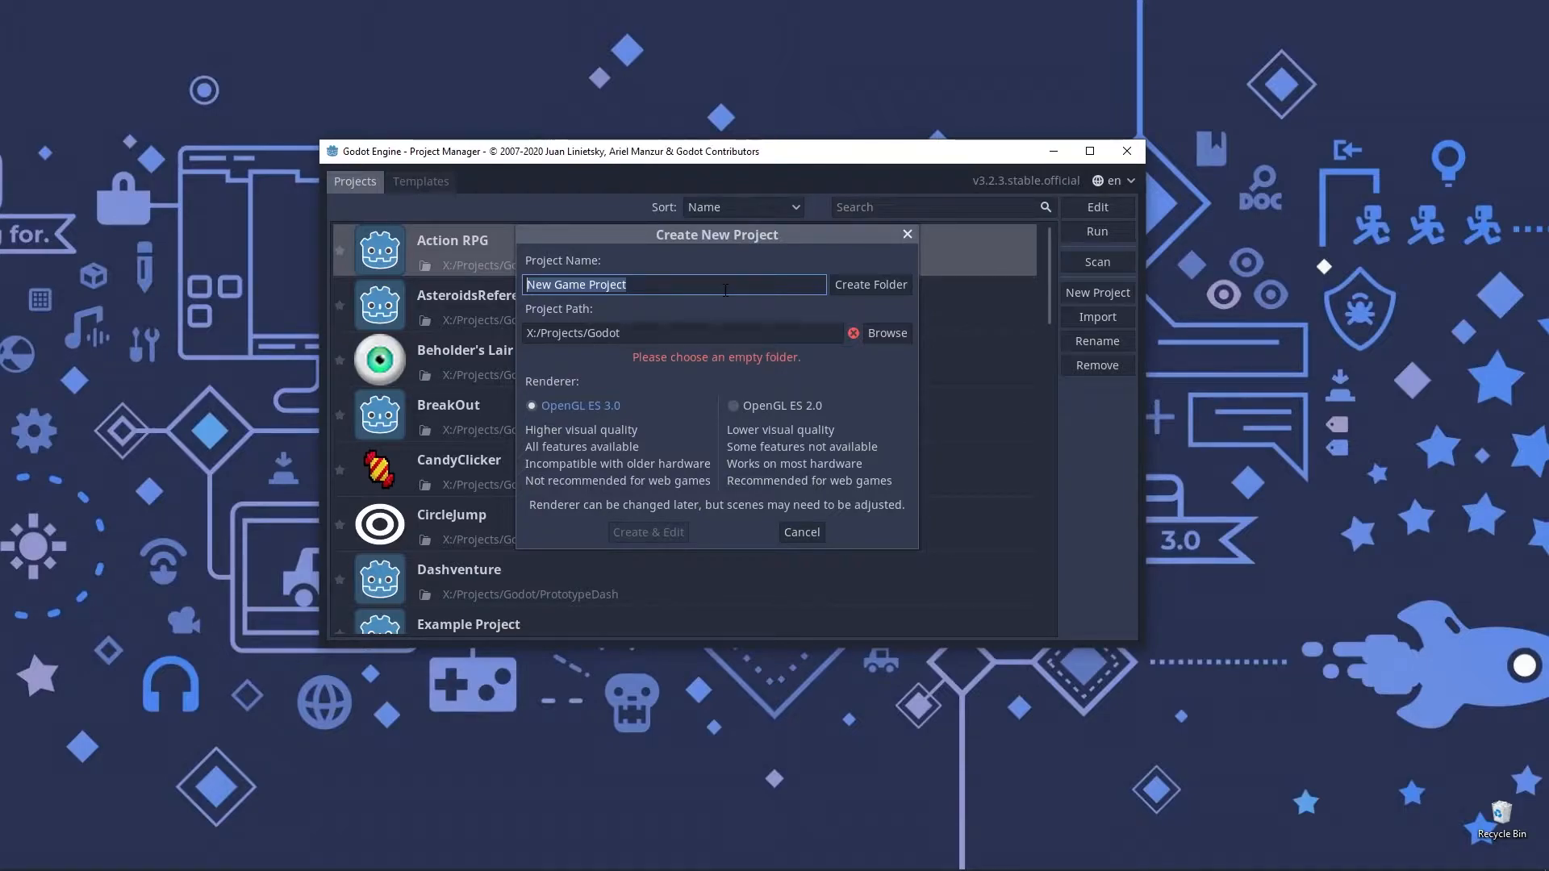
type("LearningGodot")
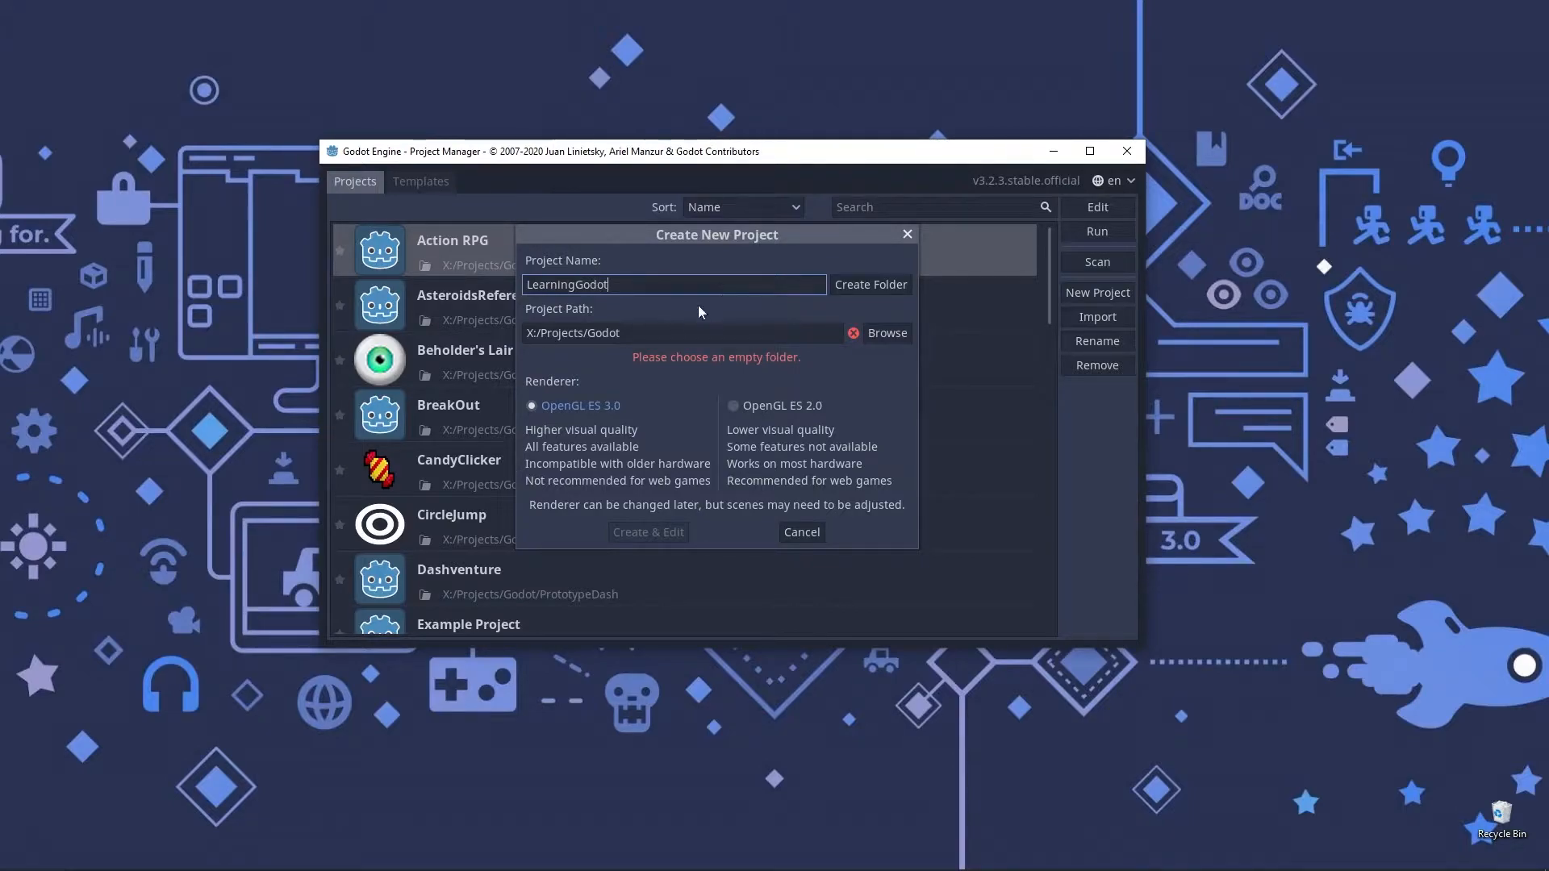
- Browse the X: drive and choose the /Projects/Godot folder as the new project's path
left_click(897, 335)
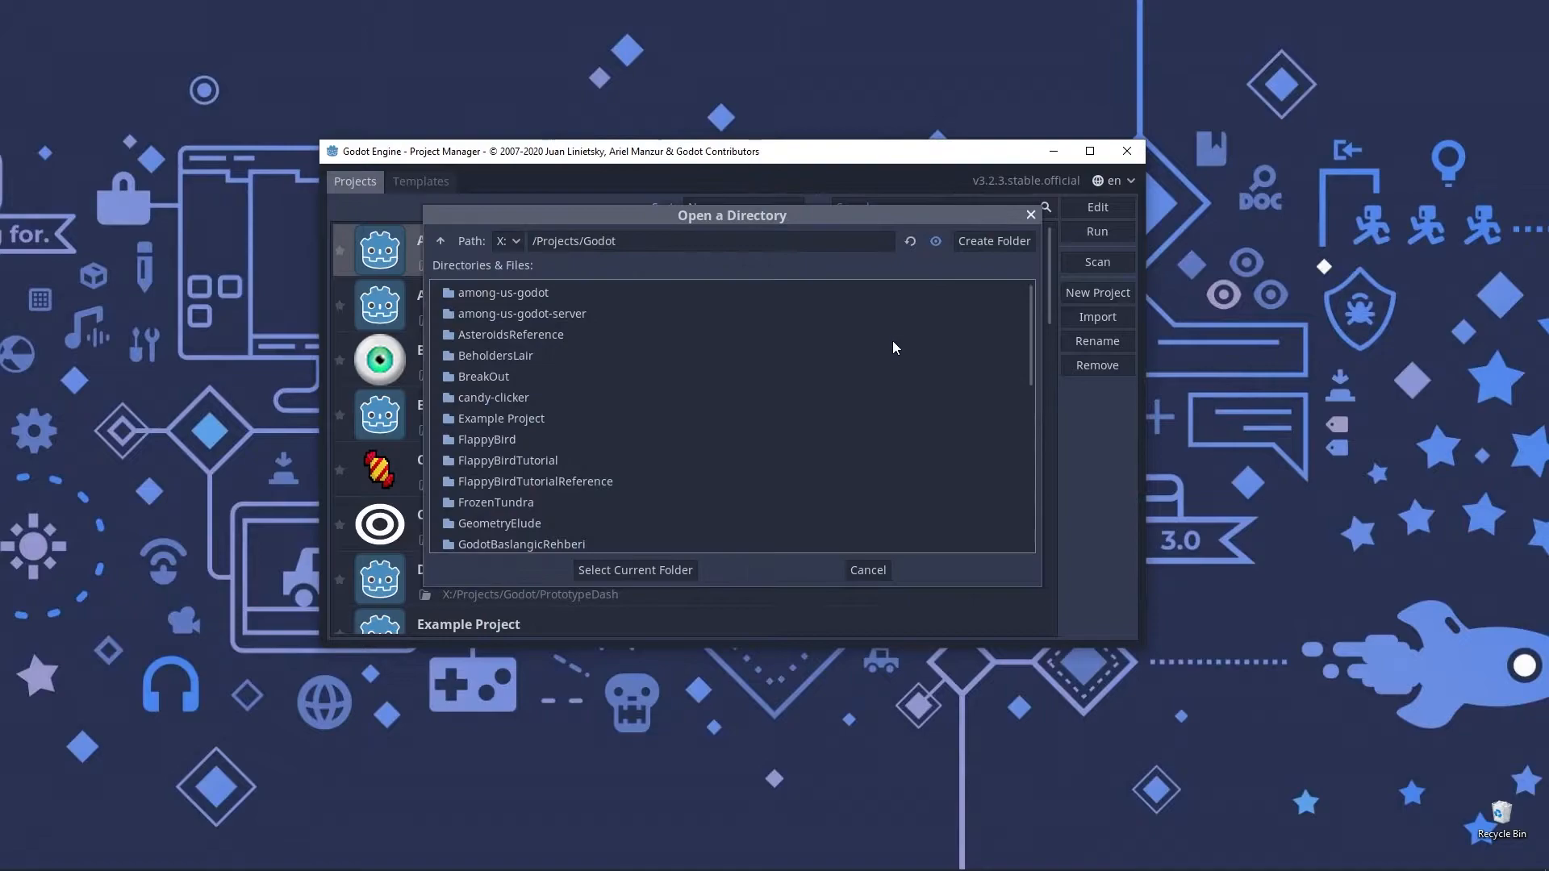
mouse_move(765, 216)
left_mouse_down()
mouse_move(767, 186)
mouse_move(833, 192)
mouse_move(769, 204)
left_mouse_up()
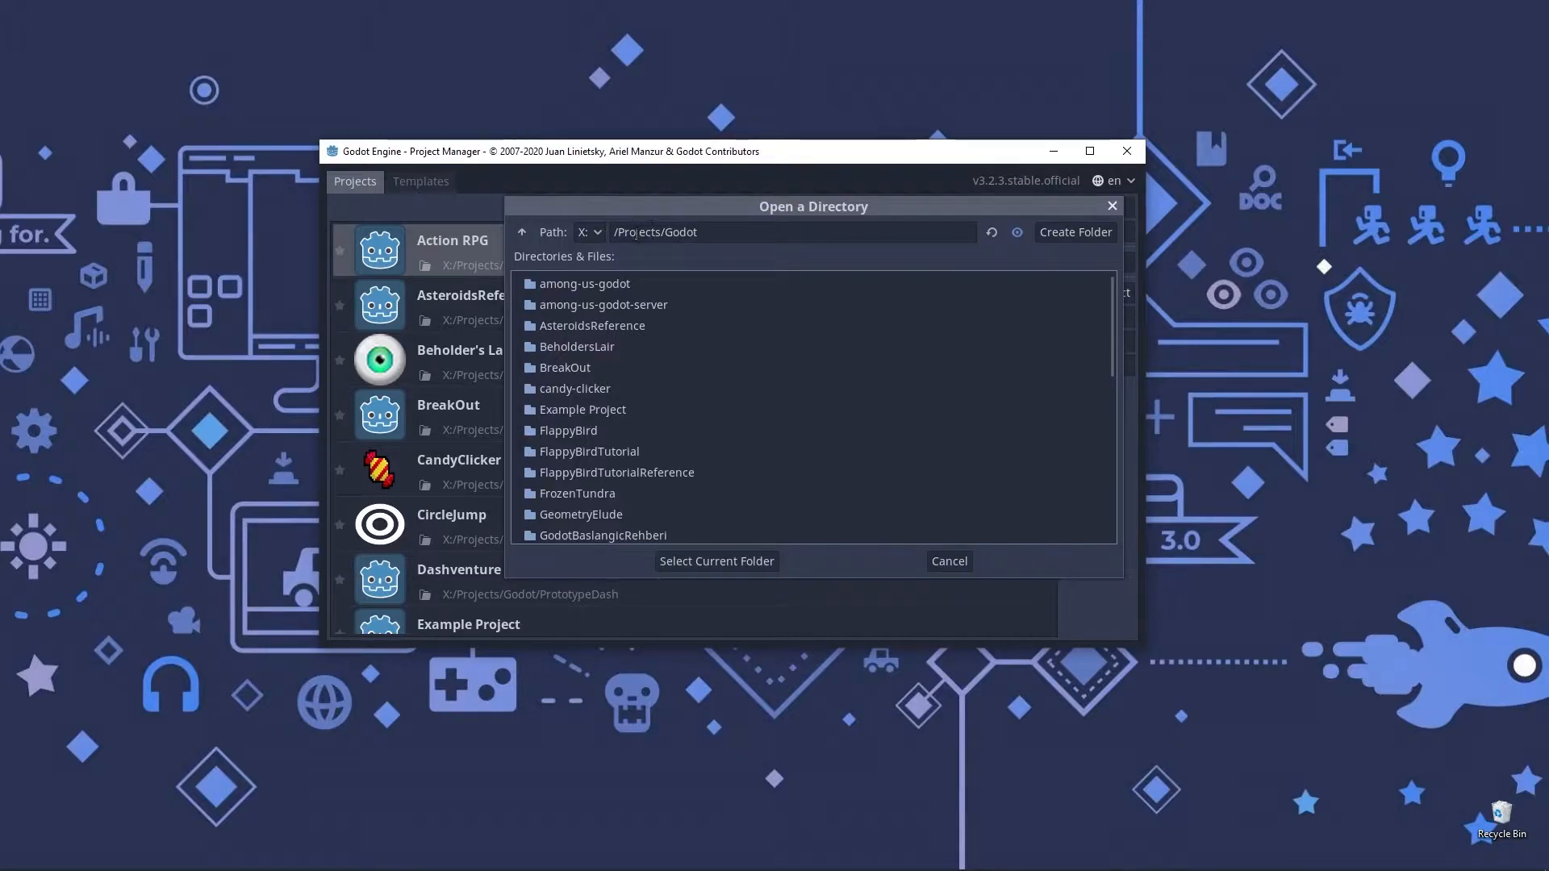
left_click(522, 232)
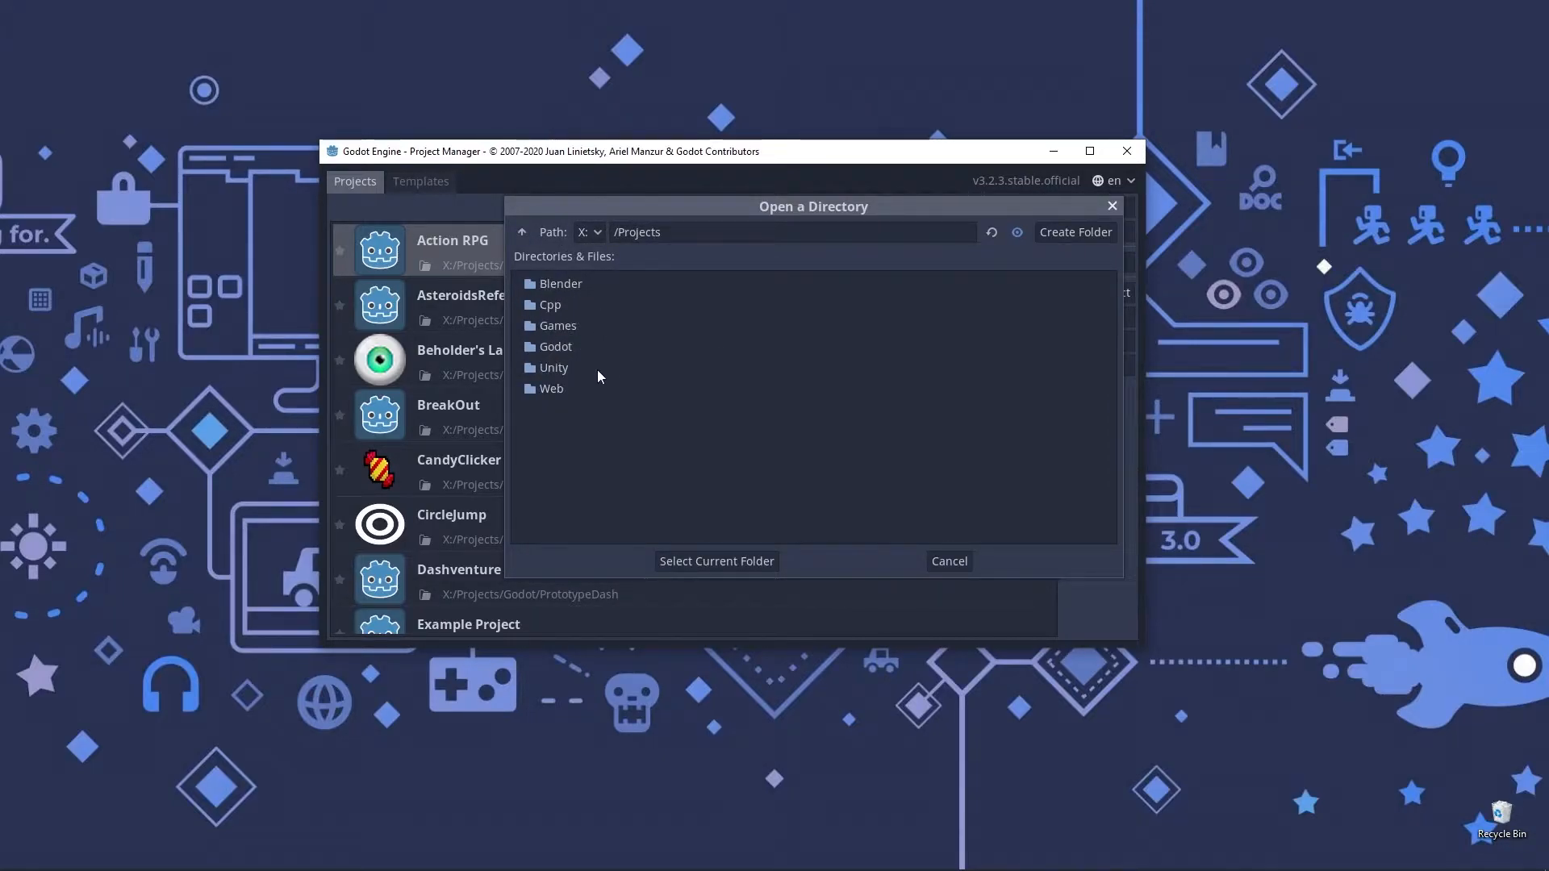
double_click(557, 350)
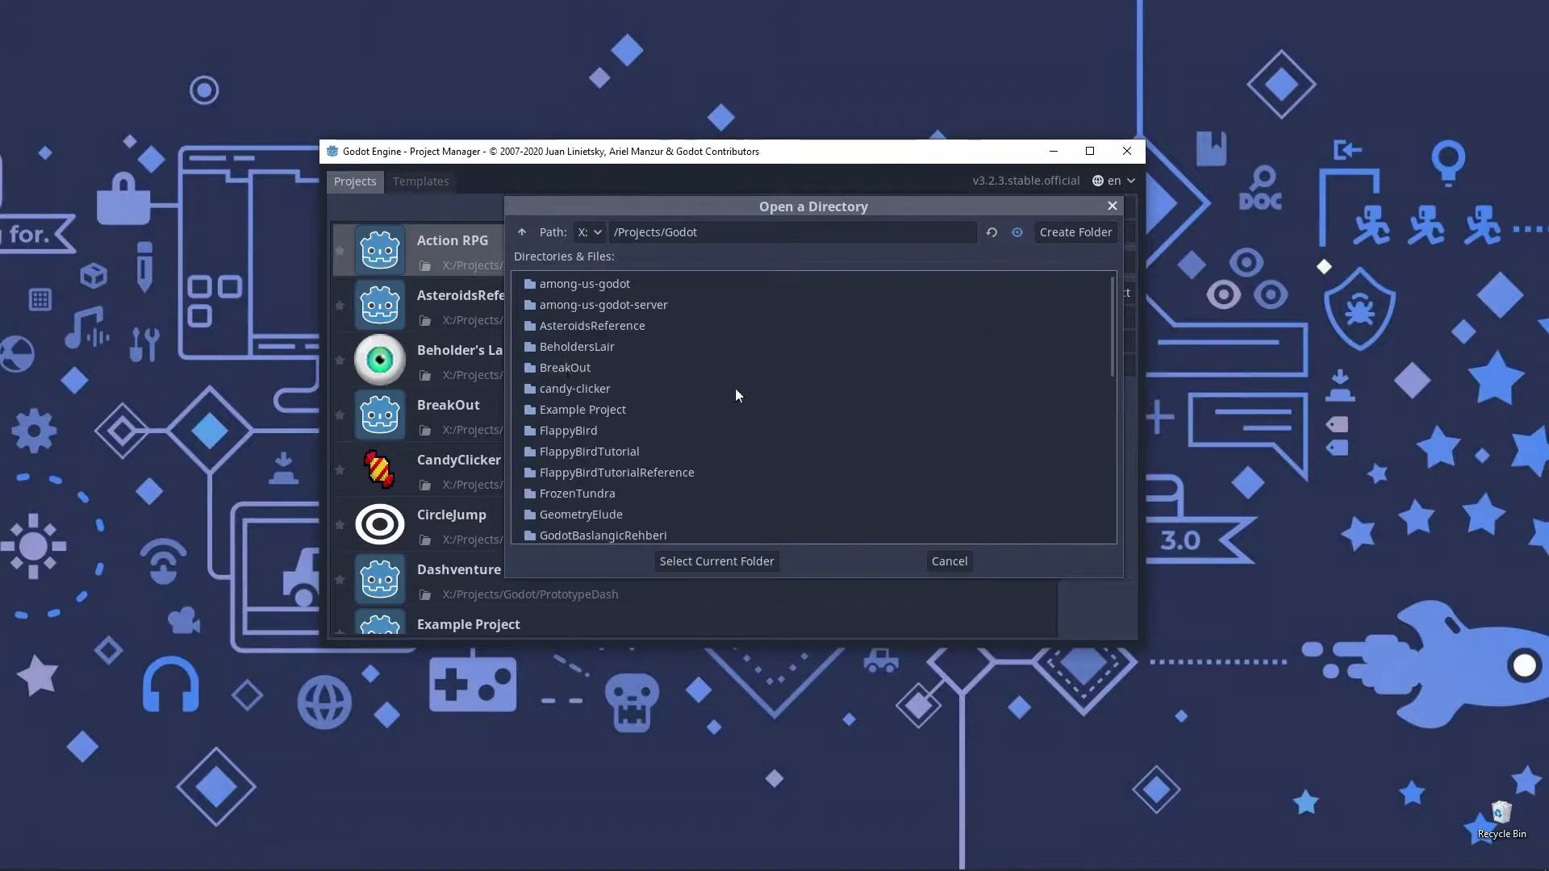
scroll(747, 319, "down", 15)
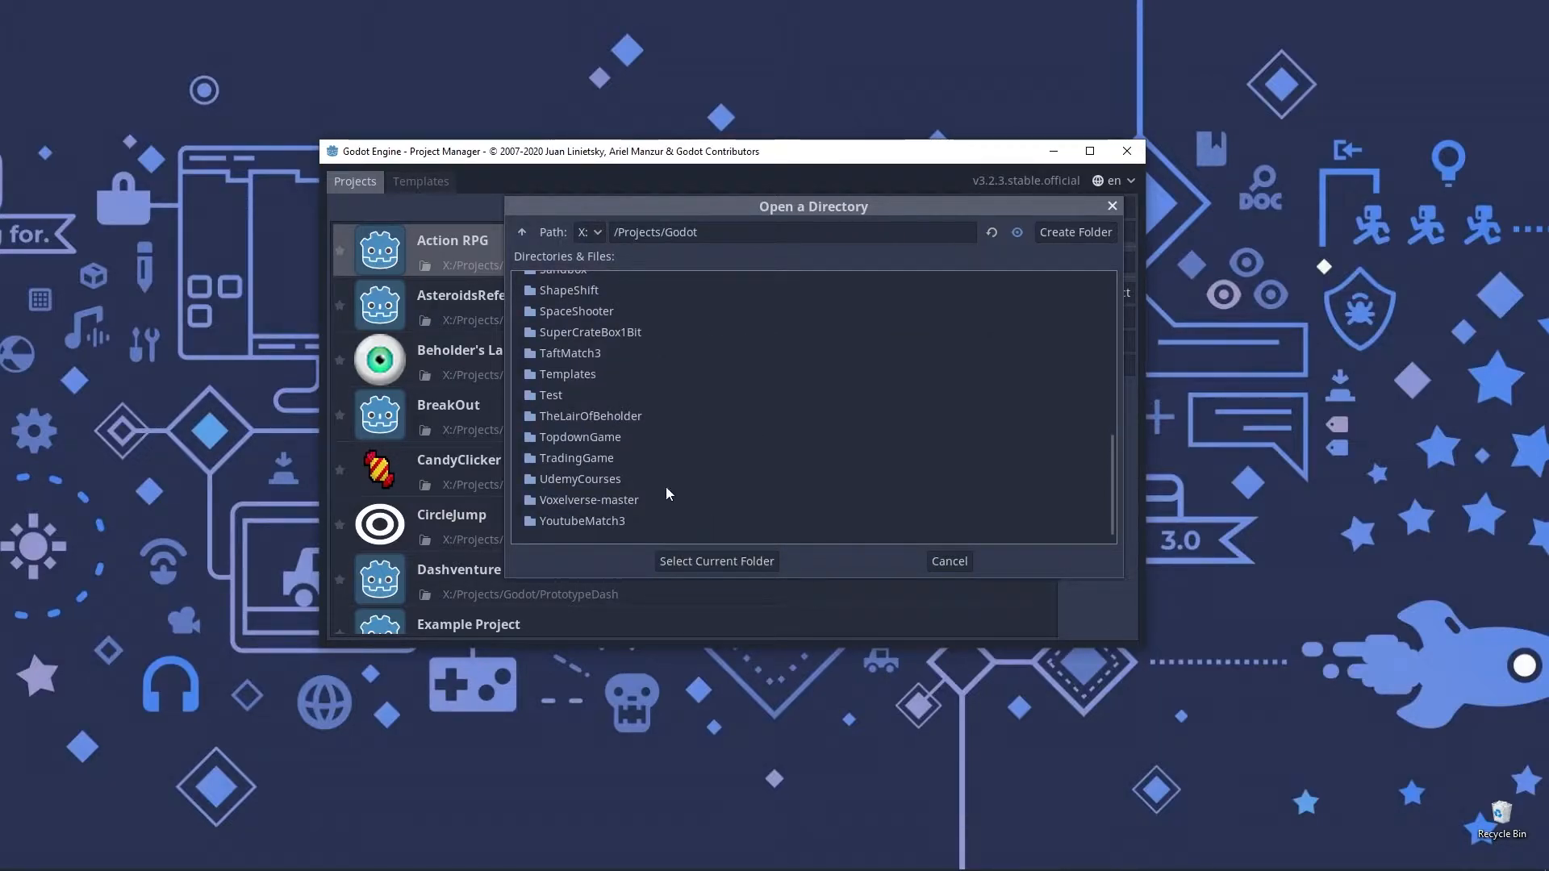
left_click(752, 563)
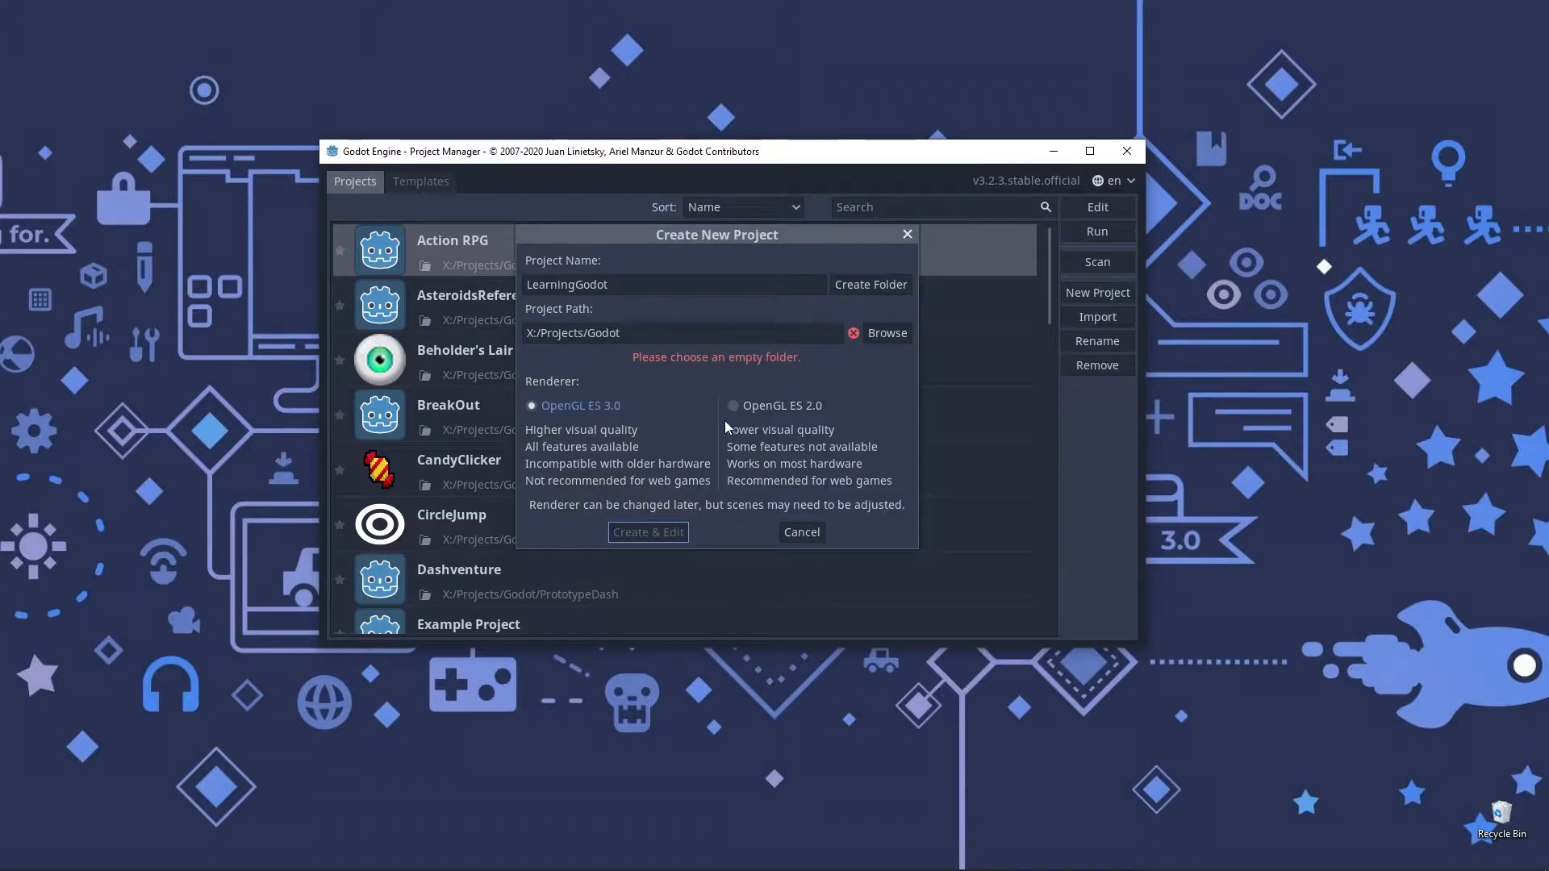
- Create a LearningGodot folder for the project, then create the project with the OpenGL ES 3.0 renderer and open it for editing
left_click(871, 286)
left_click_drag(706, 334, 624, 333)
double_click(678, 284)
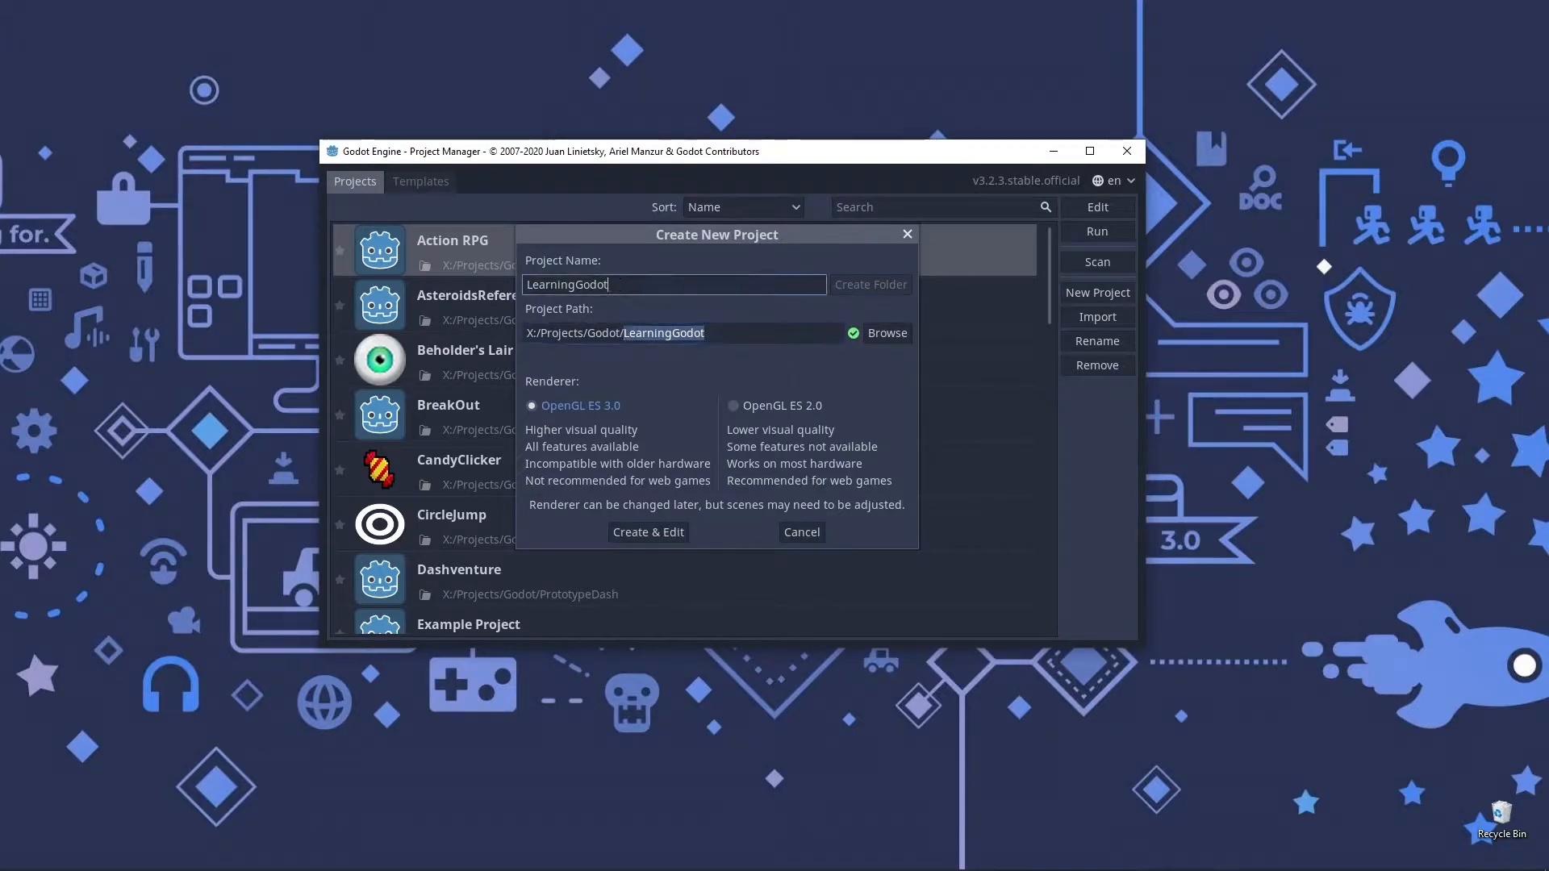
left_click(741, 331)
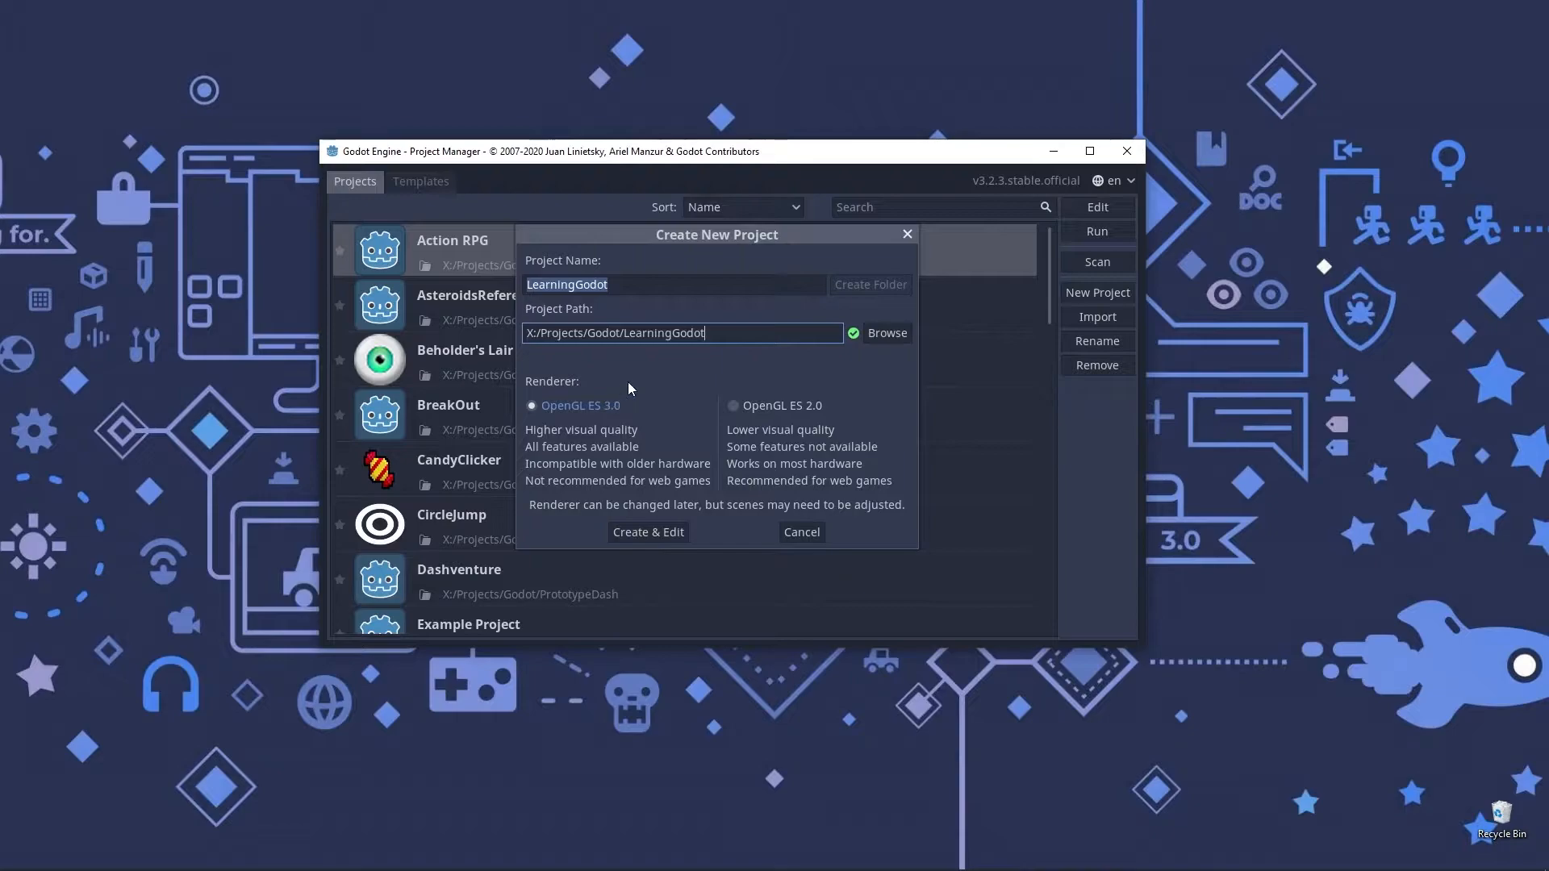
left_click(665, 532)
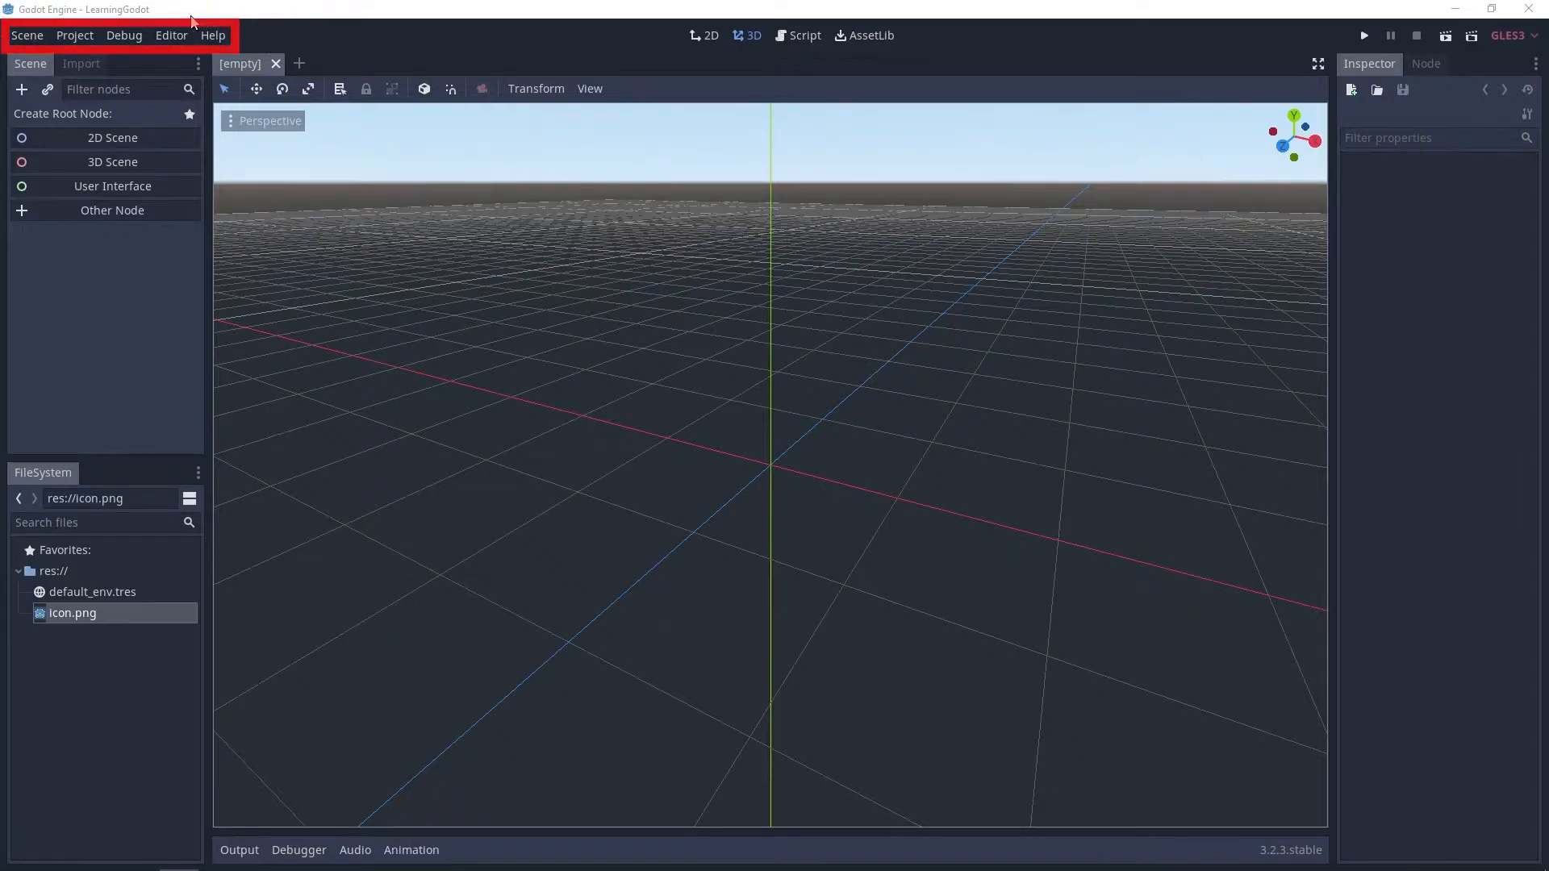
- Look over the Scene and Project commands, and display the General section of the Project Settings
left_click(23, 37)
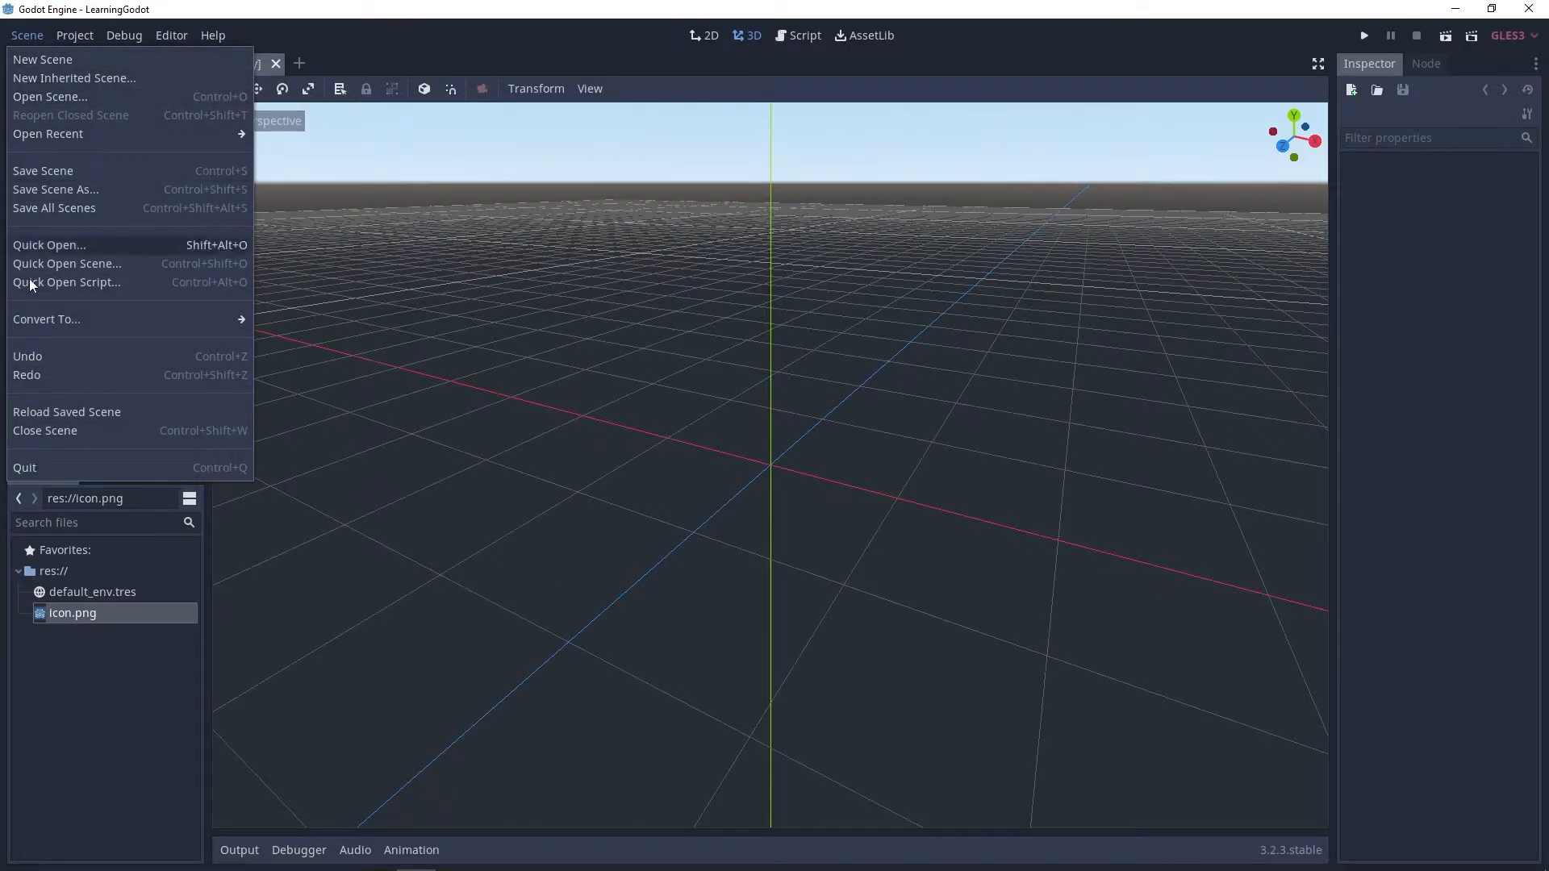
left_click(75, 41)
left_click(75, 41)
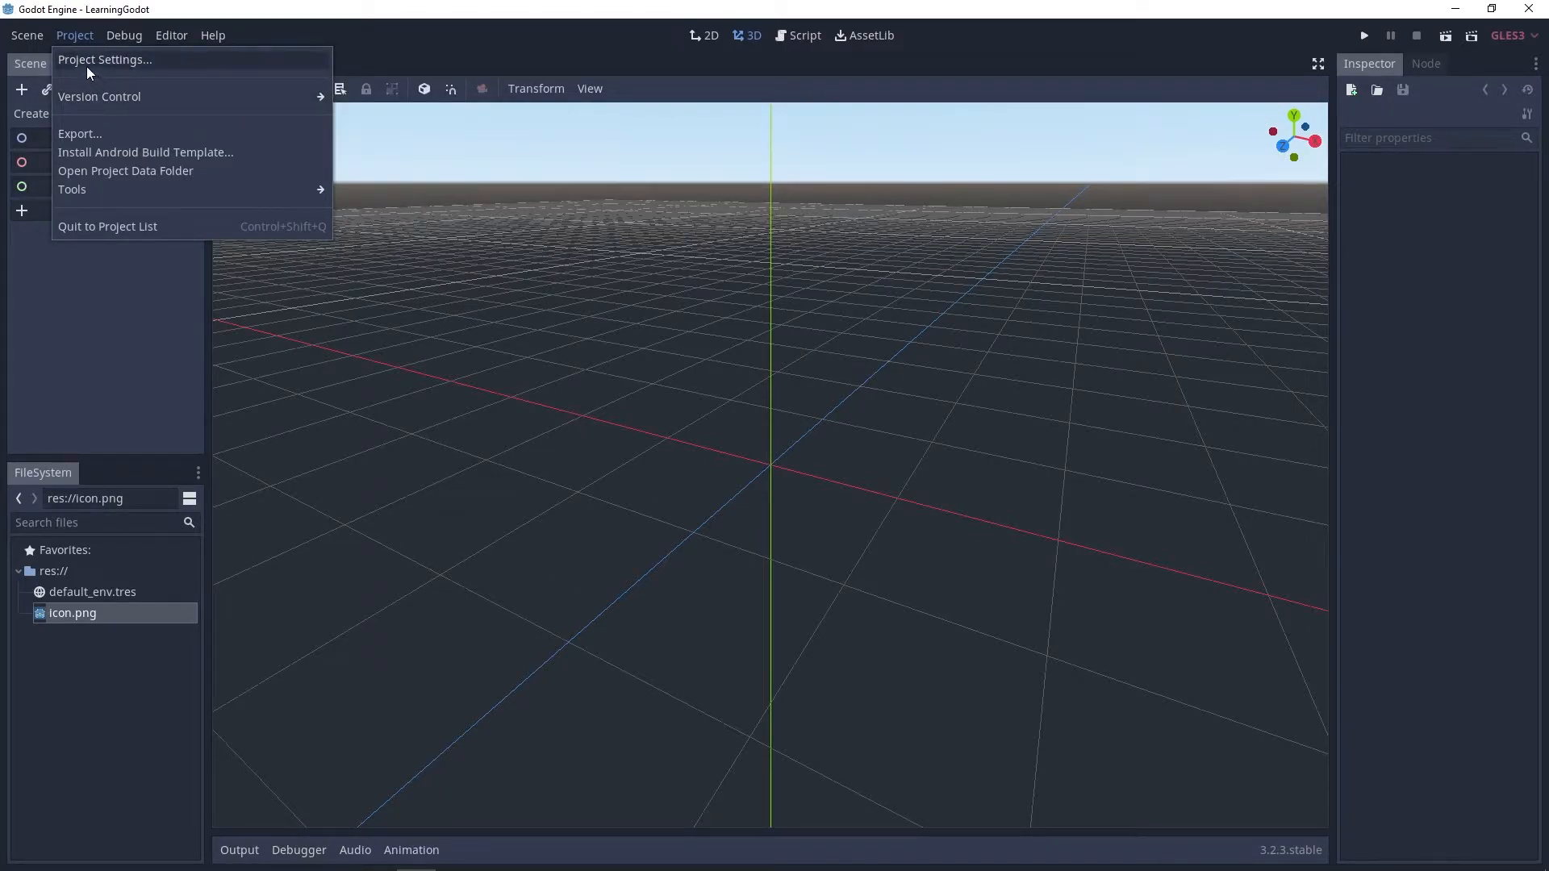
left_click(121, 62)
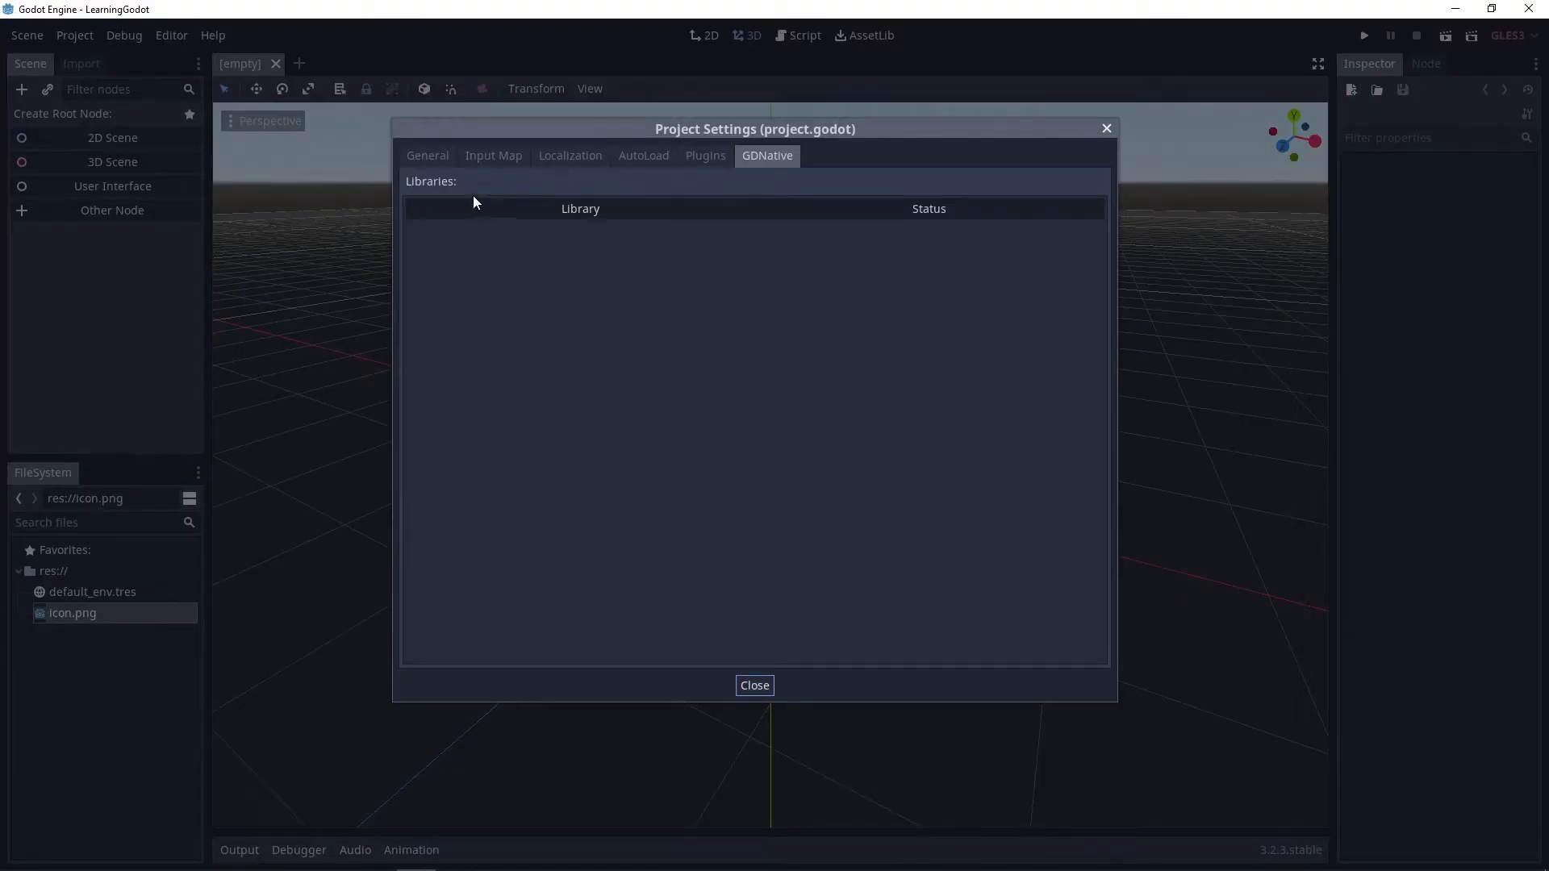
left_click(426, 156)
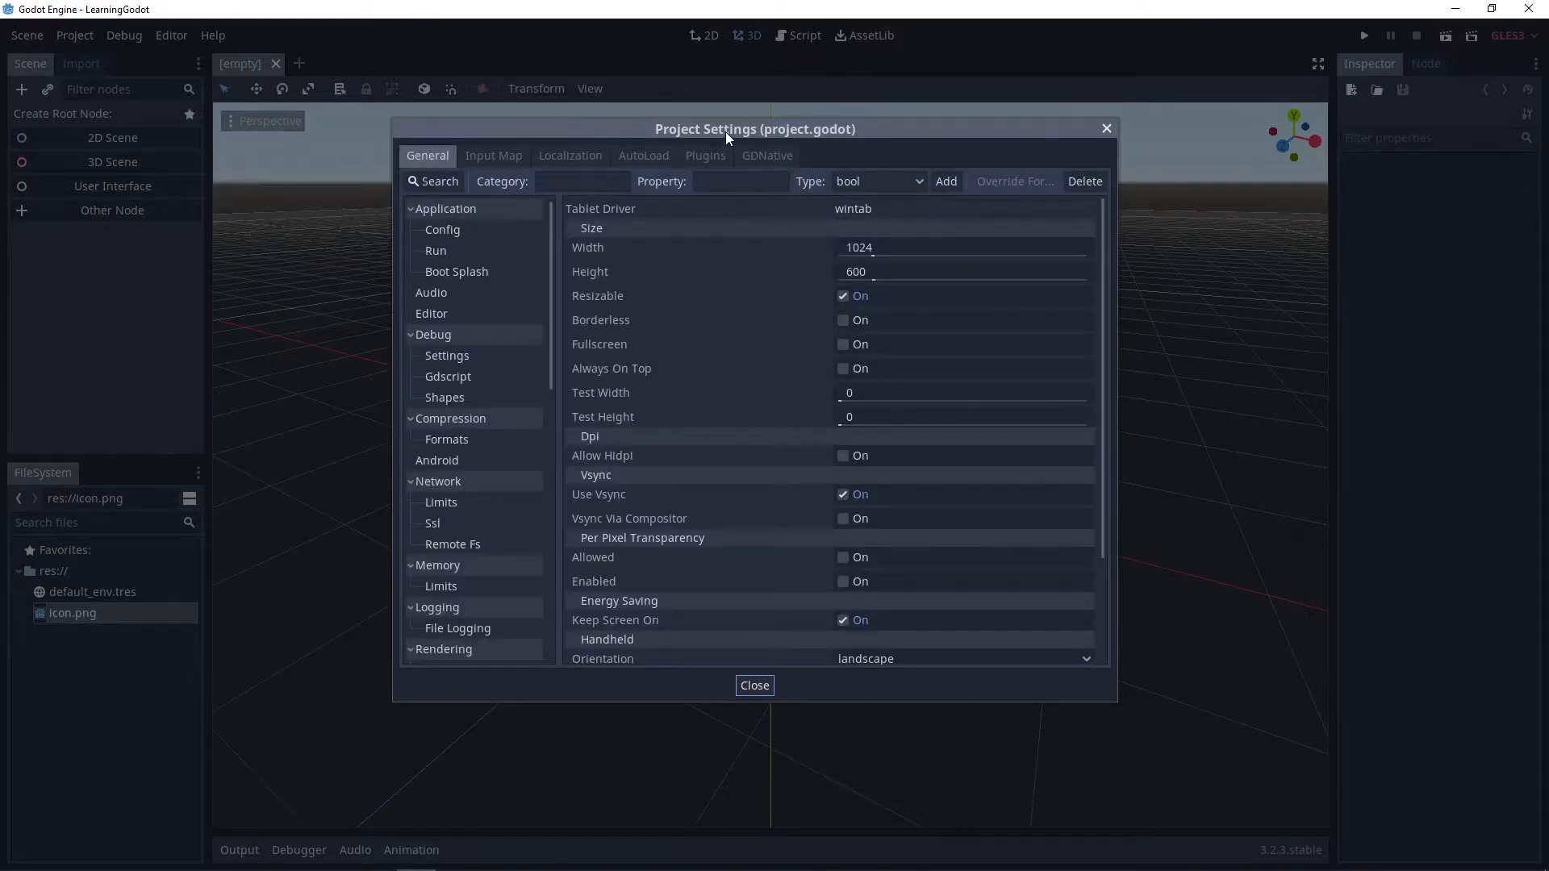
left_click_drag(724, 132, 707, 127)
mouse_move(531, 235)
left_mouse_down()
mouse_move(540, 512)
mouse_move(530, 208)
left_mouse_up()
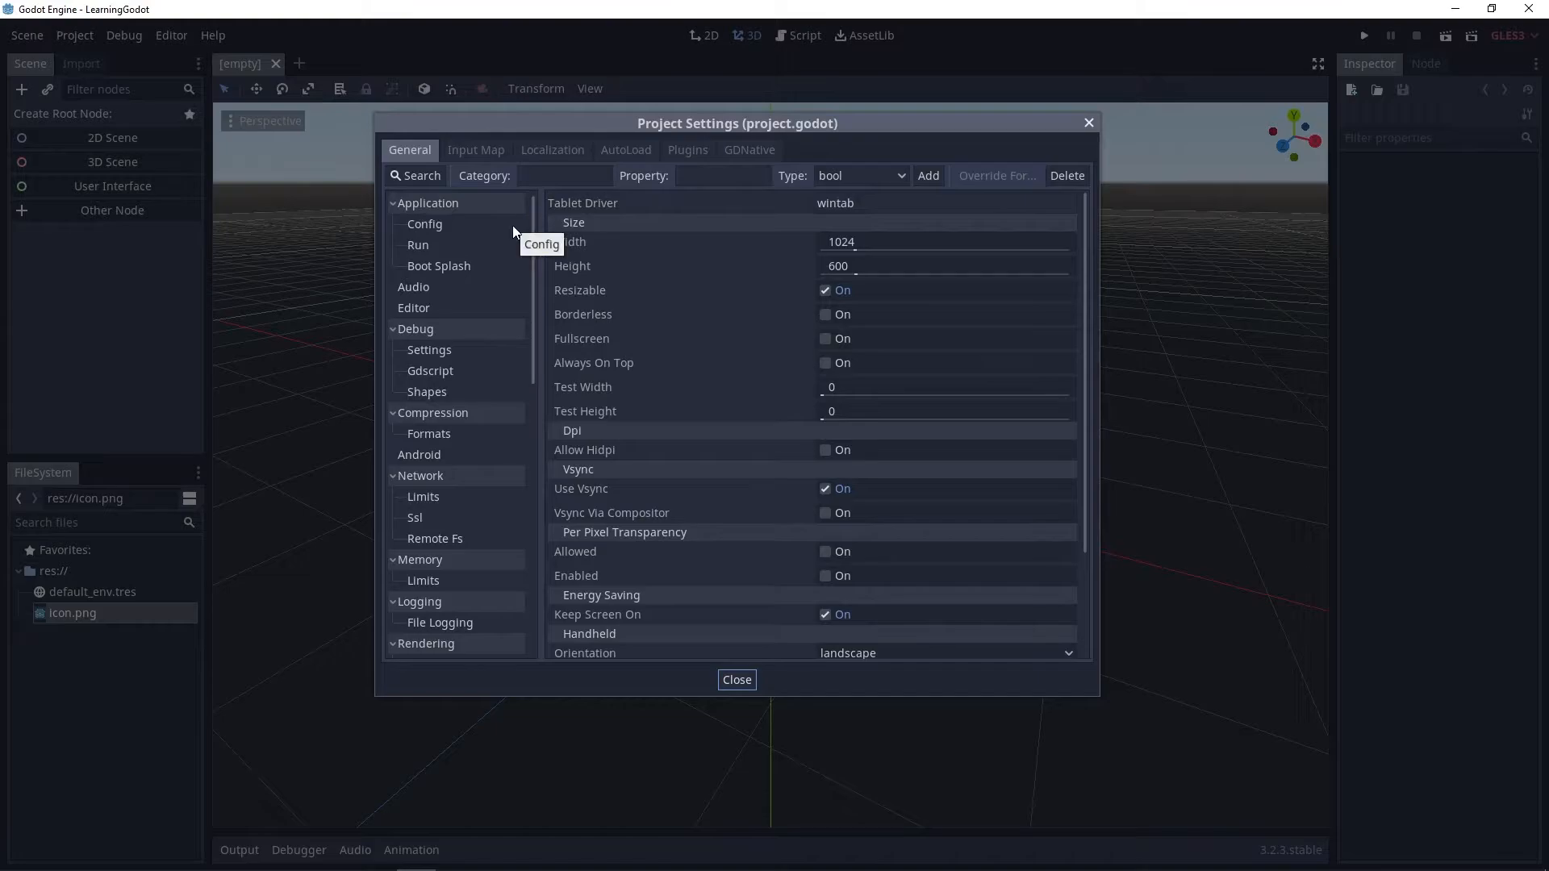
- Examine the application Config settings and the display Window settings of the project
left_click(512, 225)
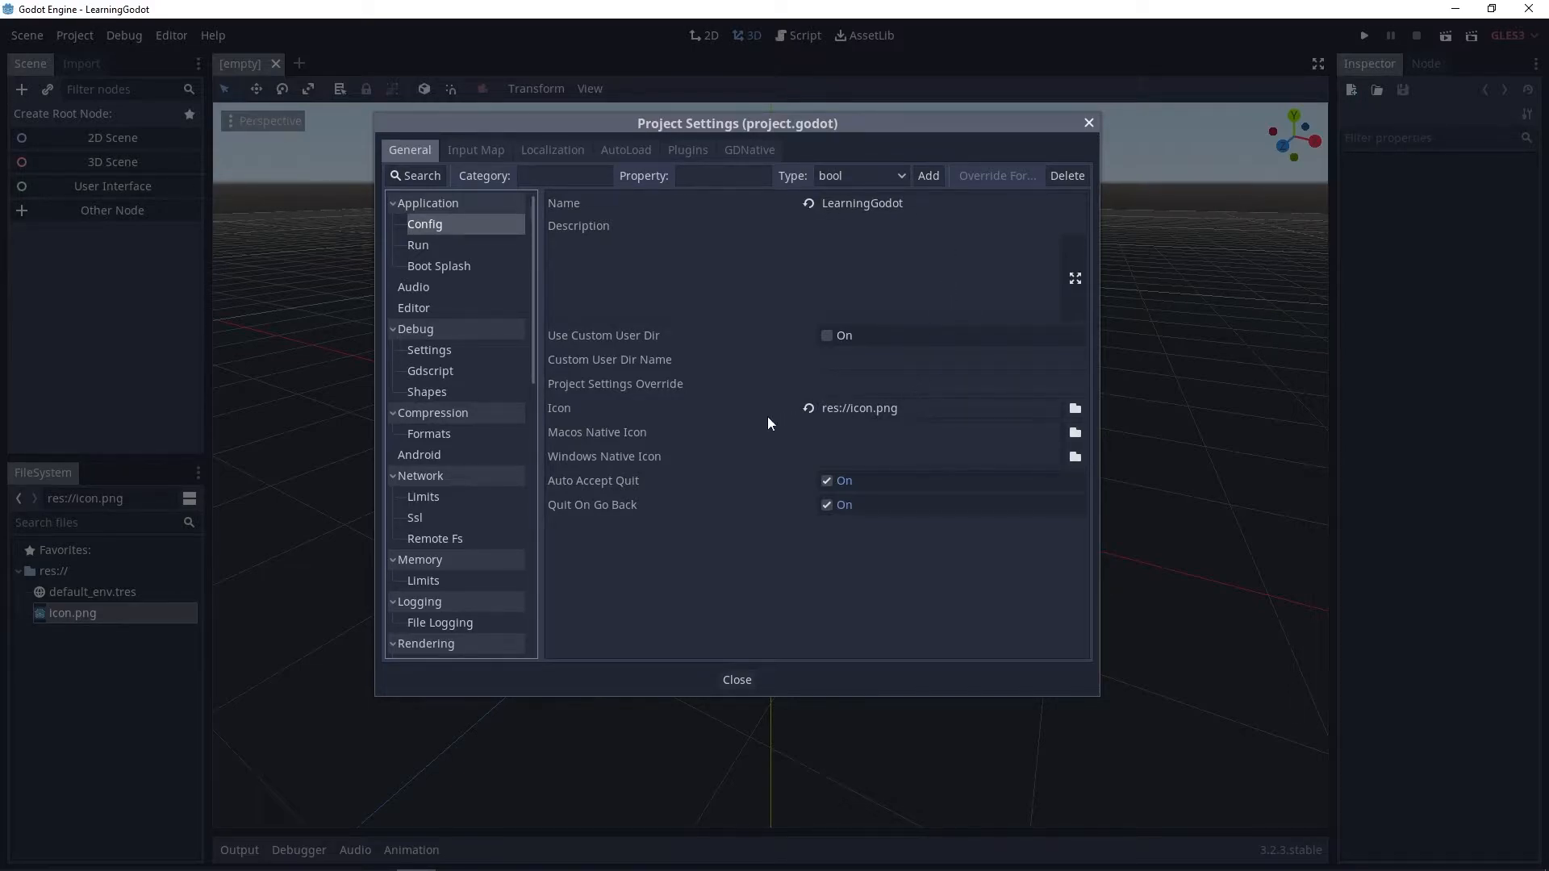
left_click_drag(532, 239, 477, 416)
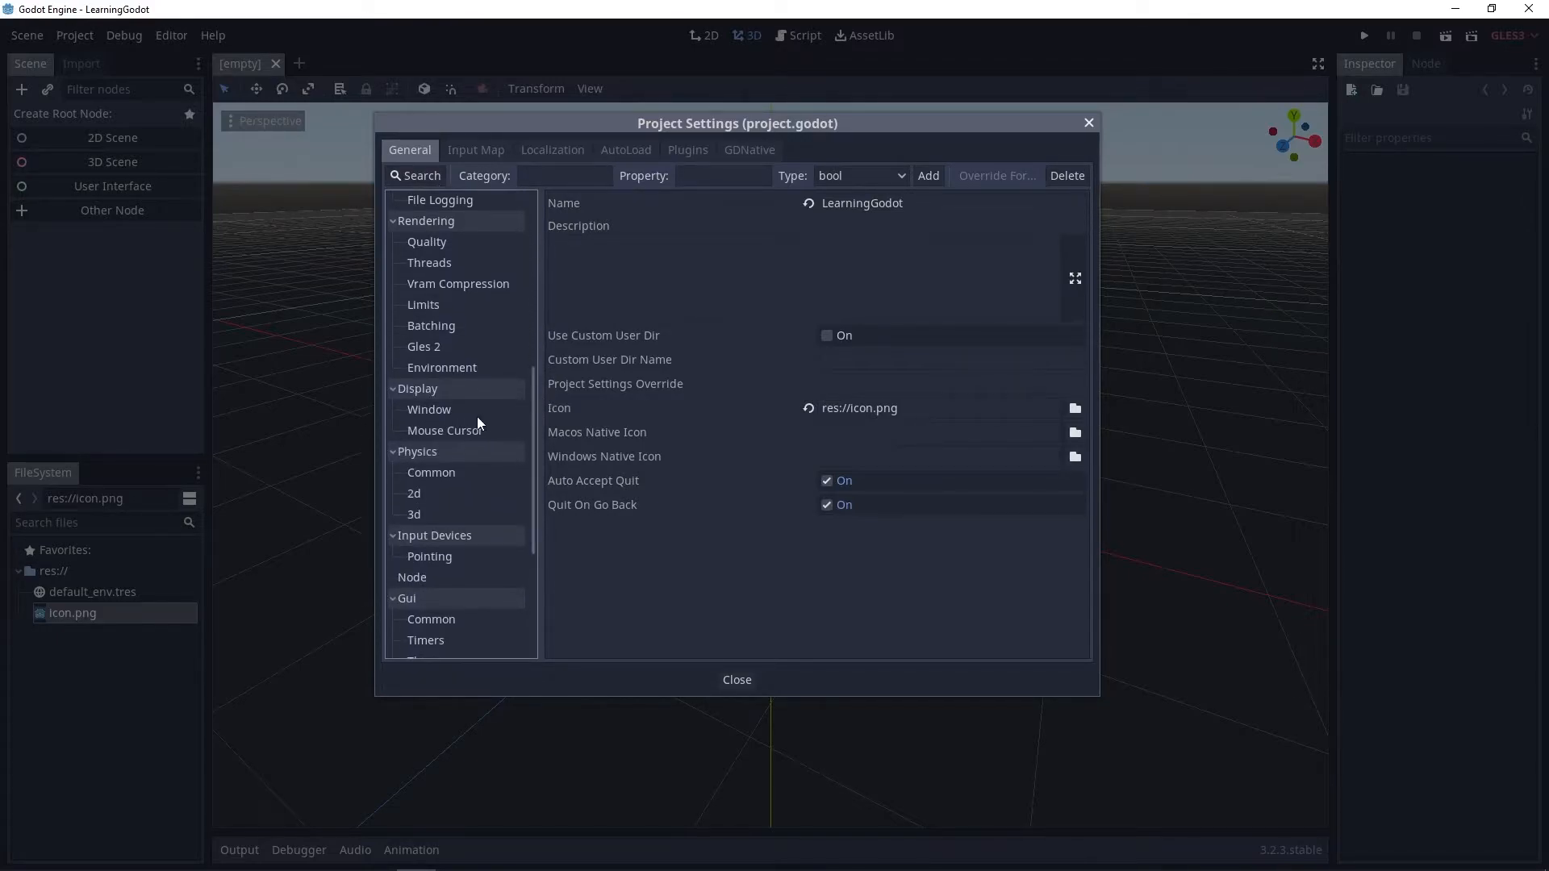
left_click(436, 411)
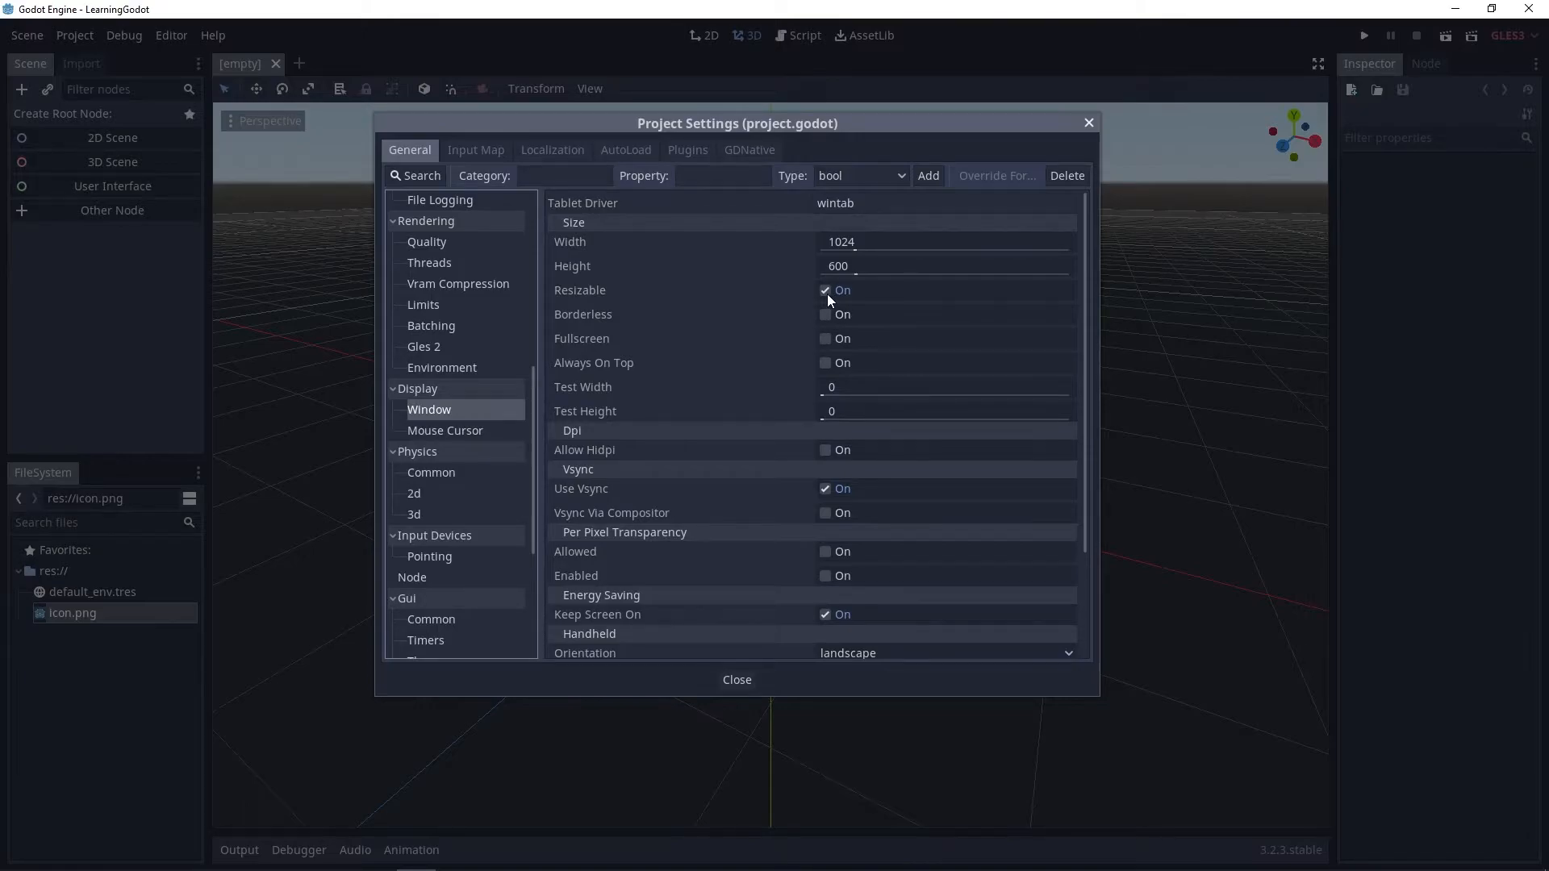
scroll(964, 335, "down", 3)
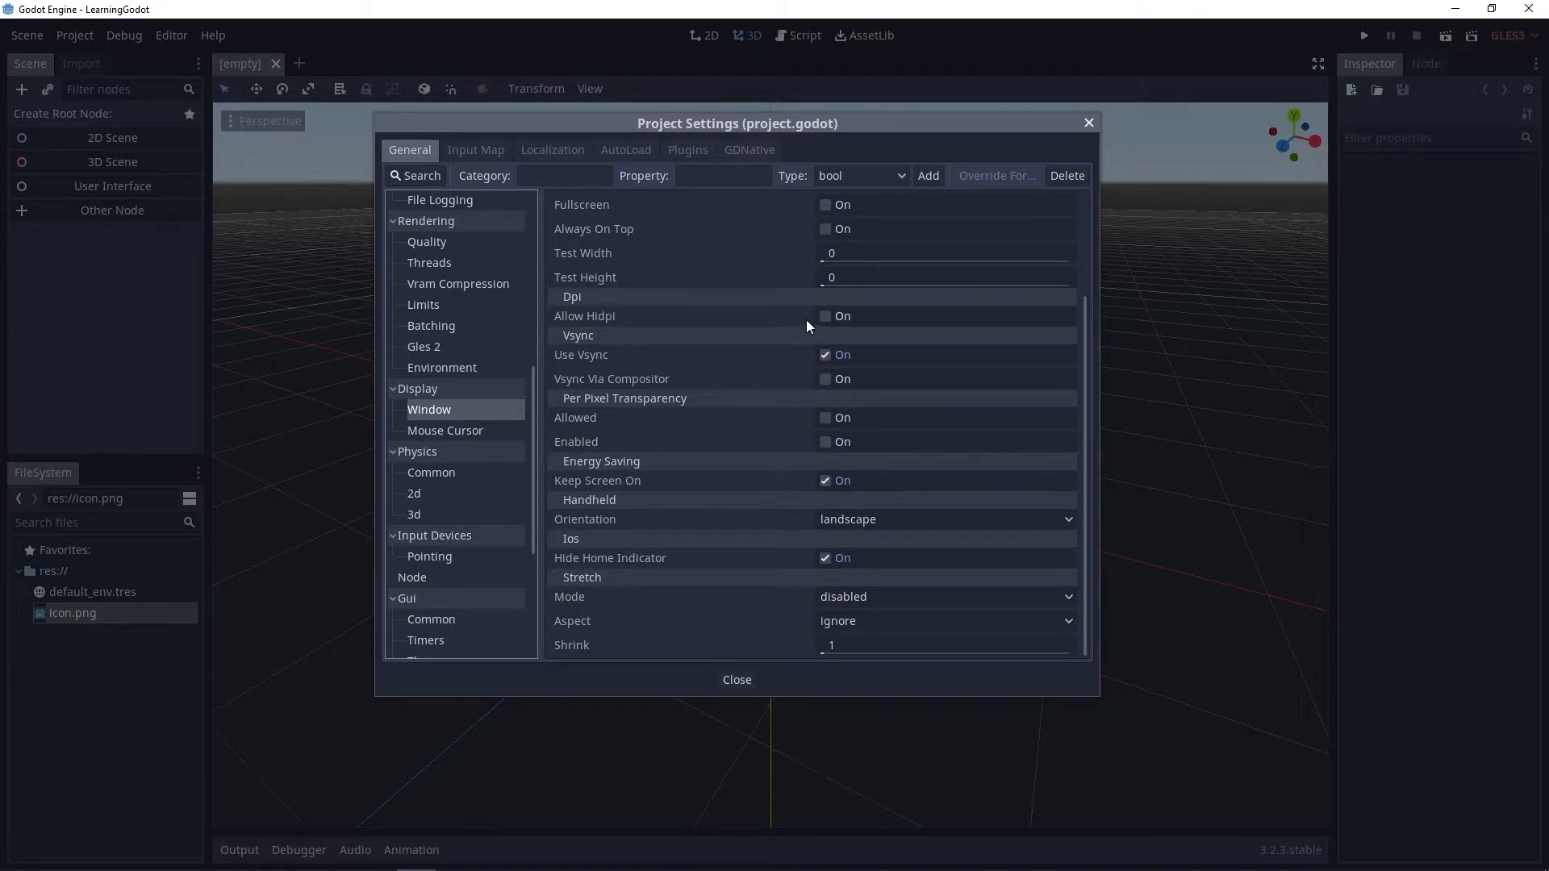
- Examine the Input Map and the event types available for the ui_accept action, without adding one
left_click(486, 148)
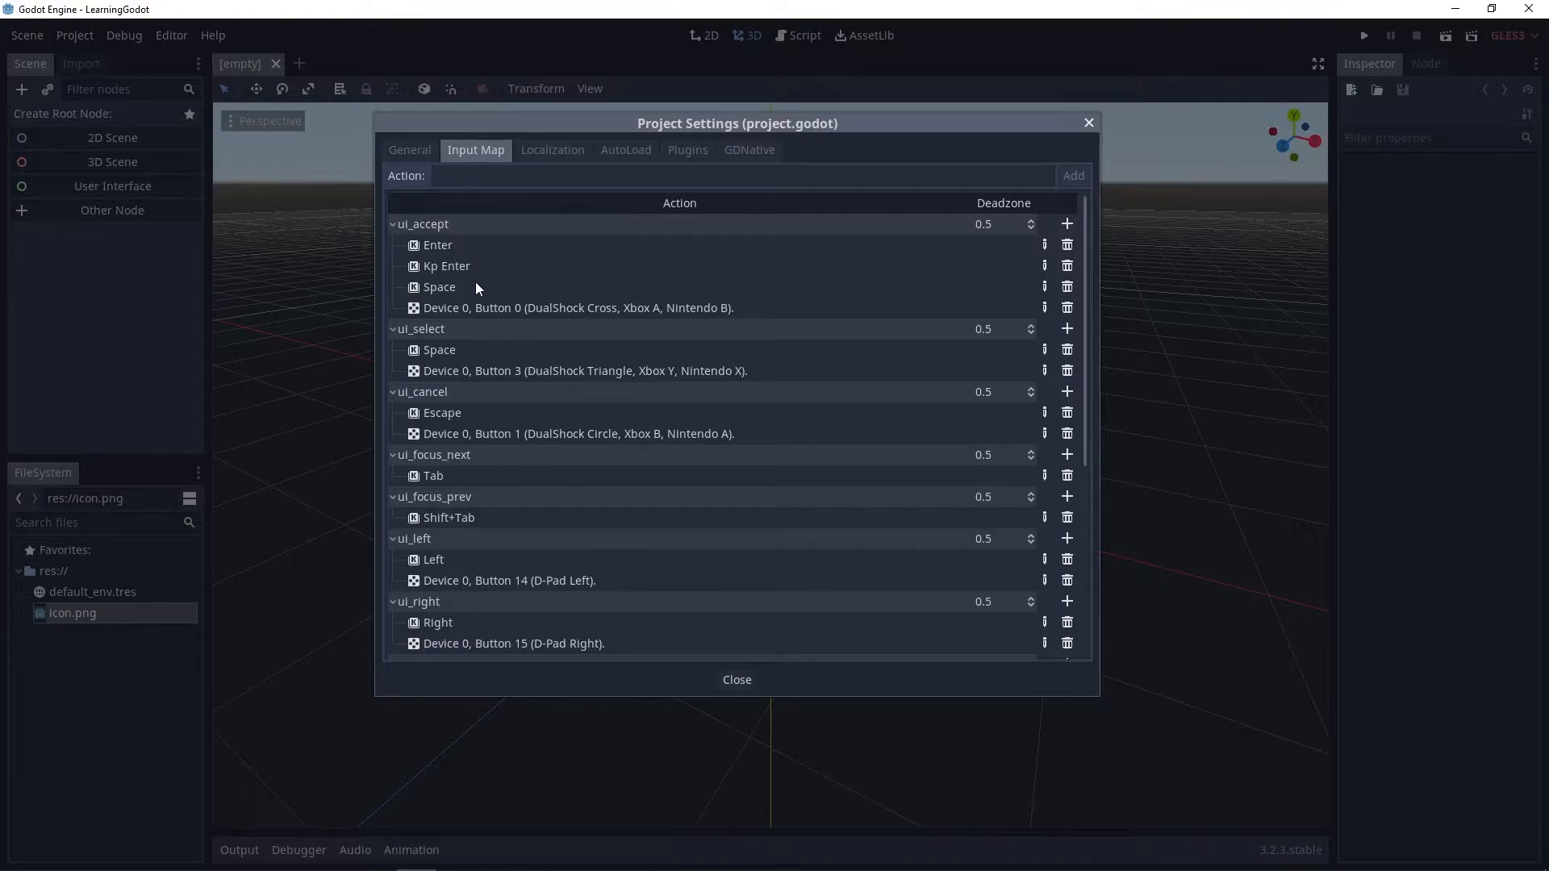
left_click(1068, 225)
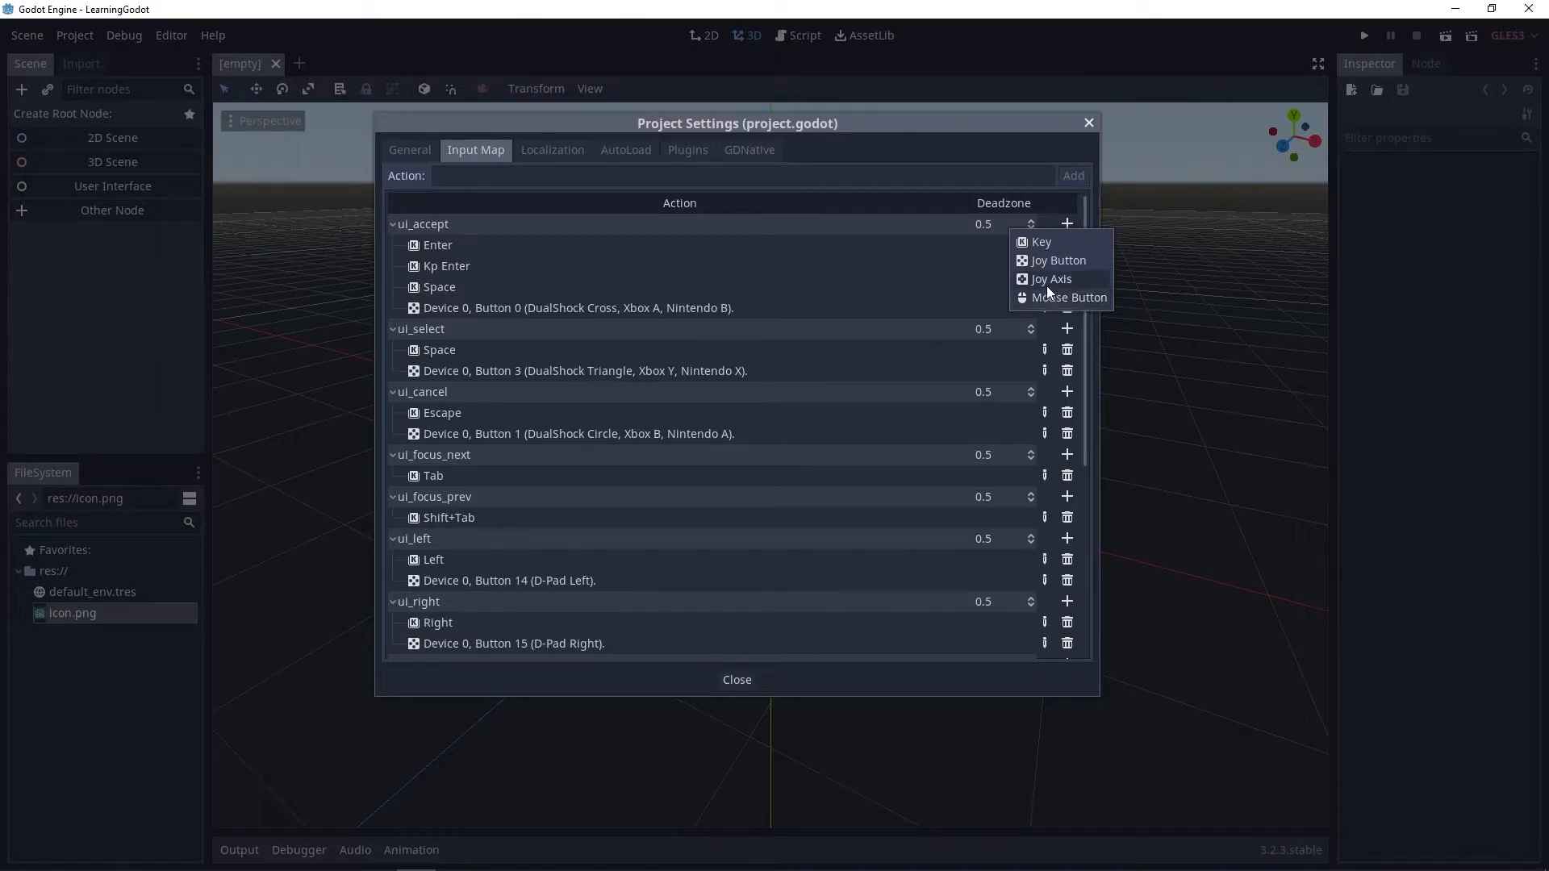
left_click(1077, 216)
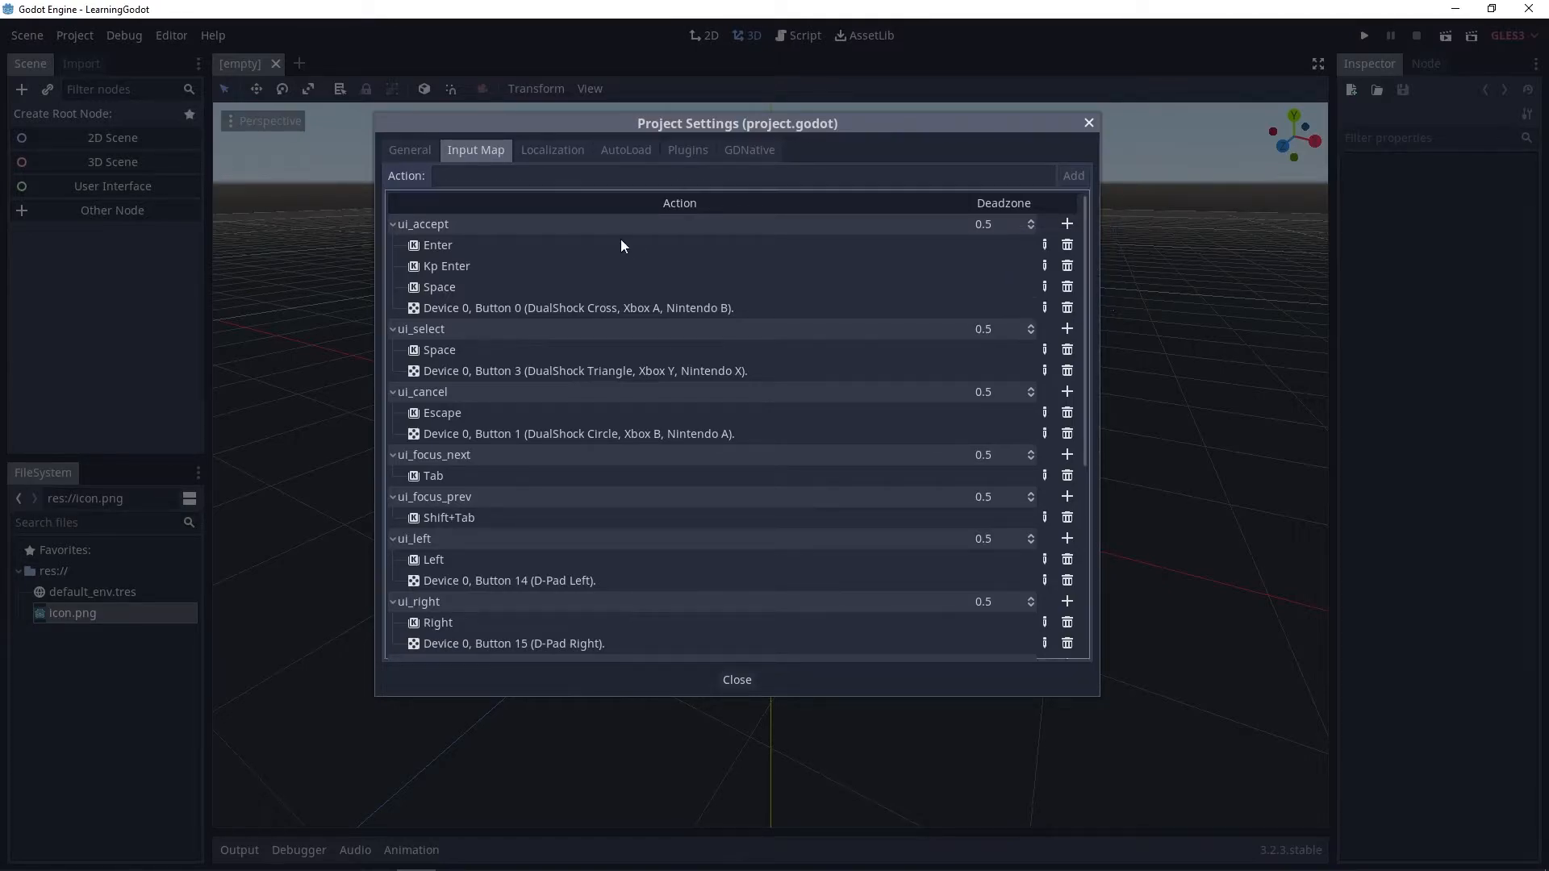
- Look through the project's Localization, AutoLoad, Plugins and GDNative settings
left_click(564, 148)
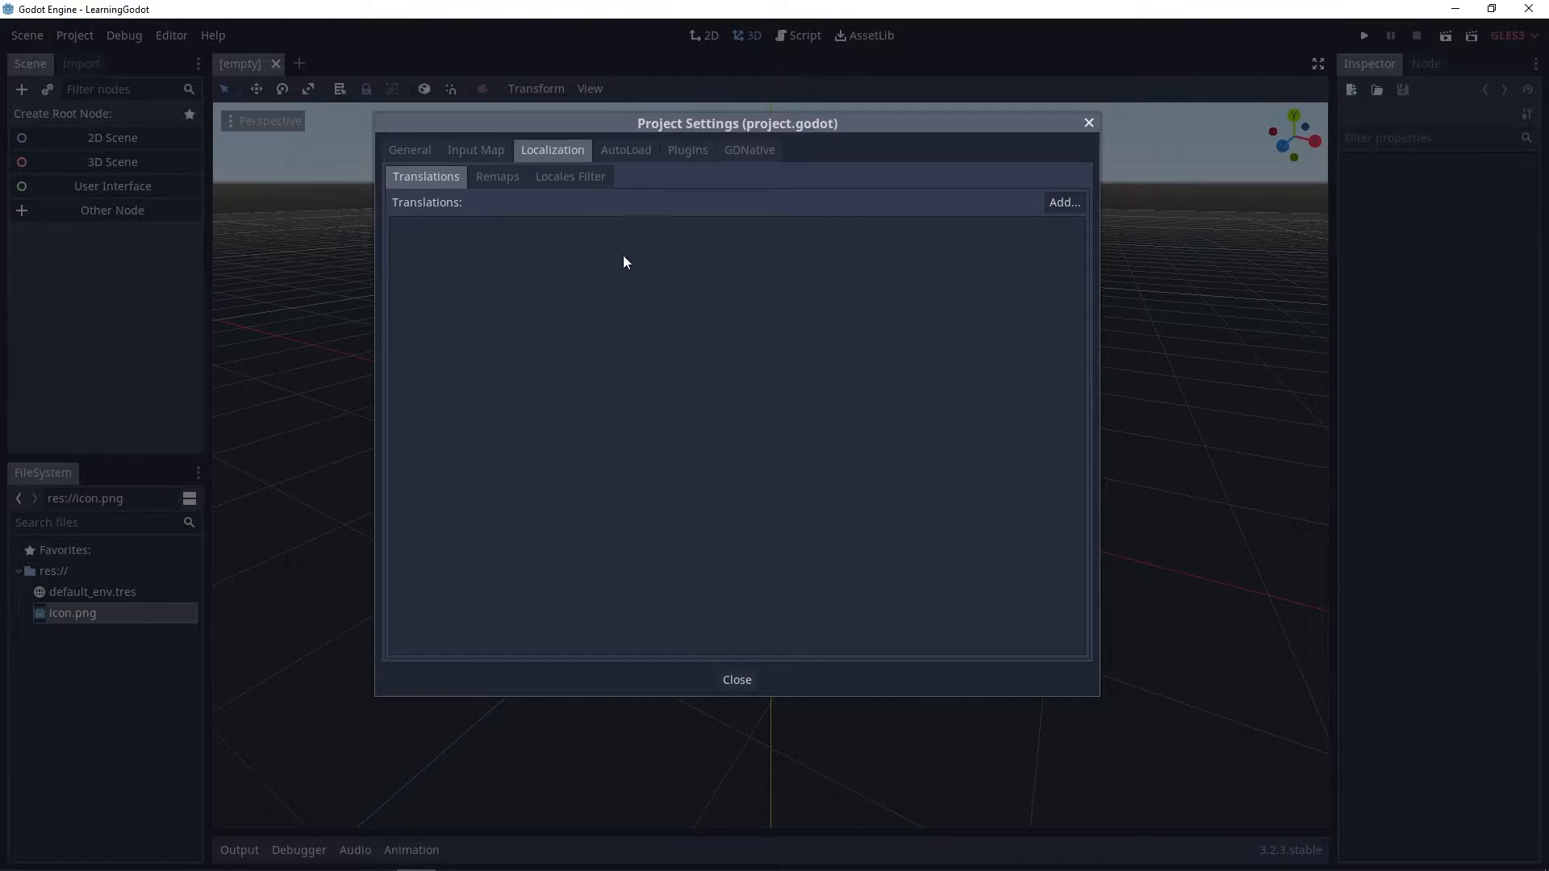
left_click(626, 154)
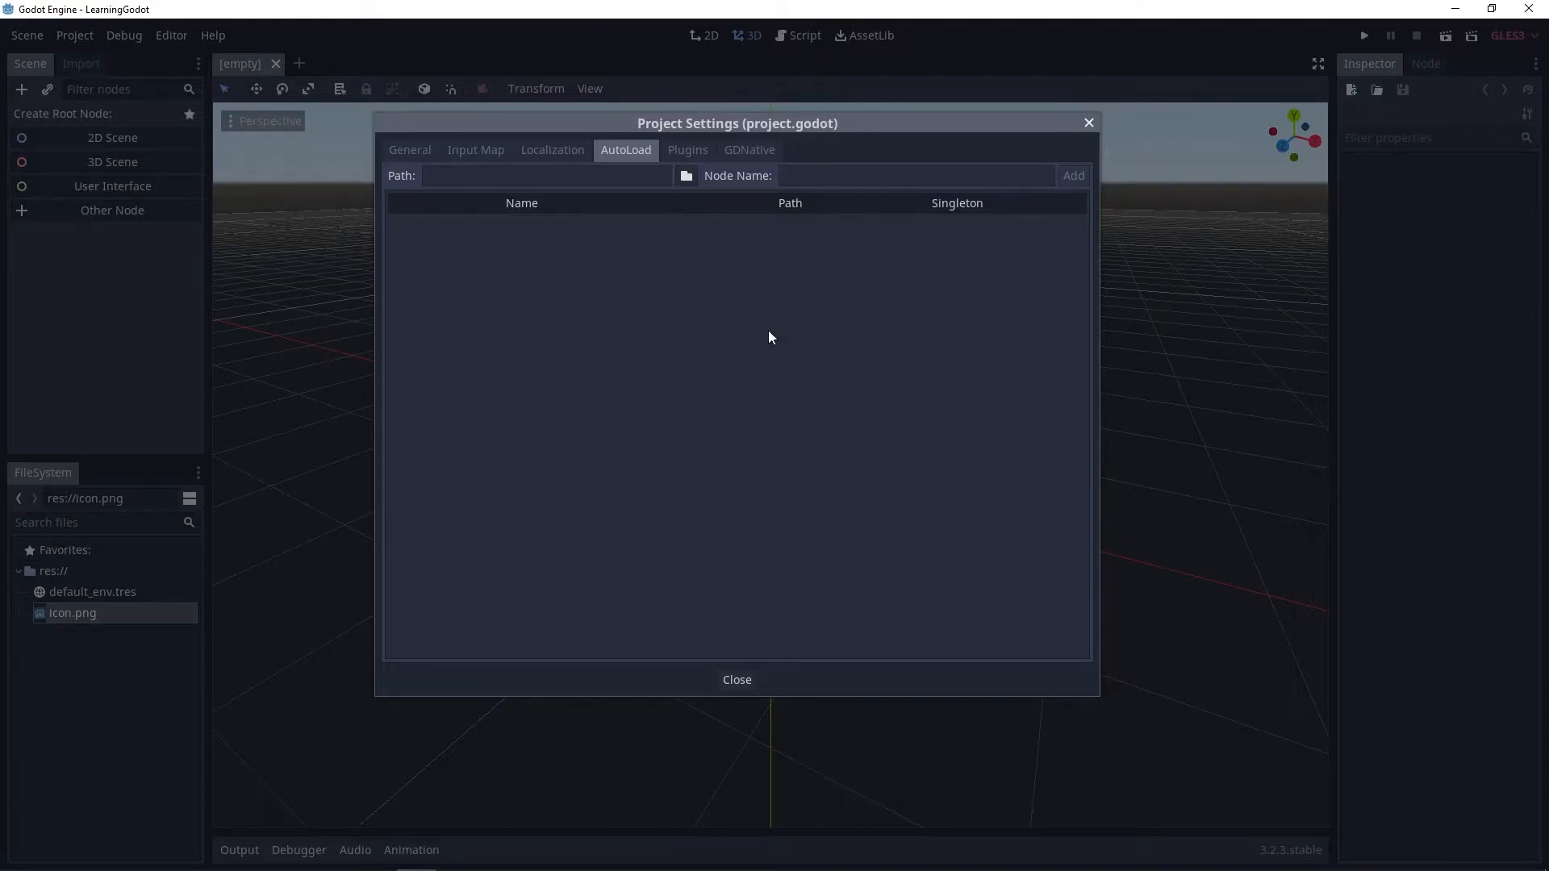
left_click(688, 152)
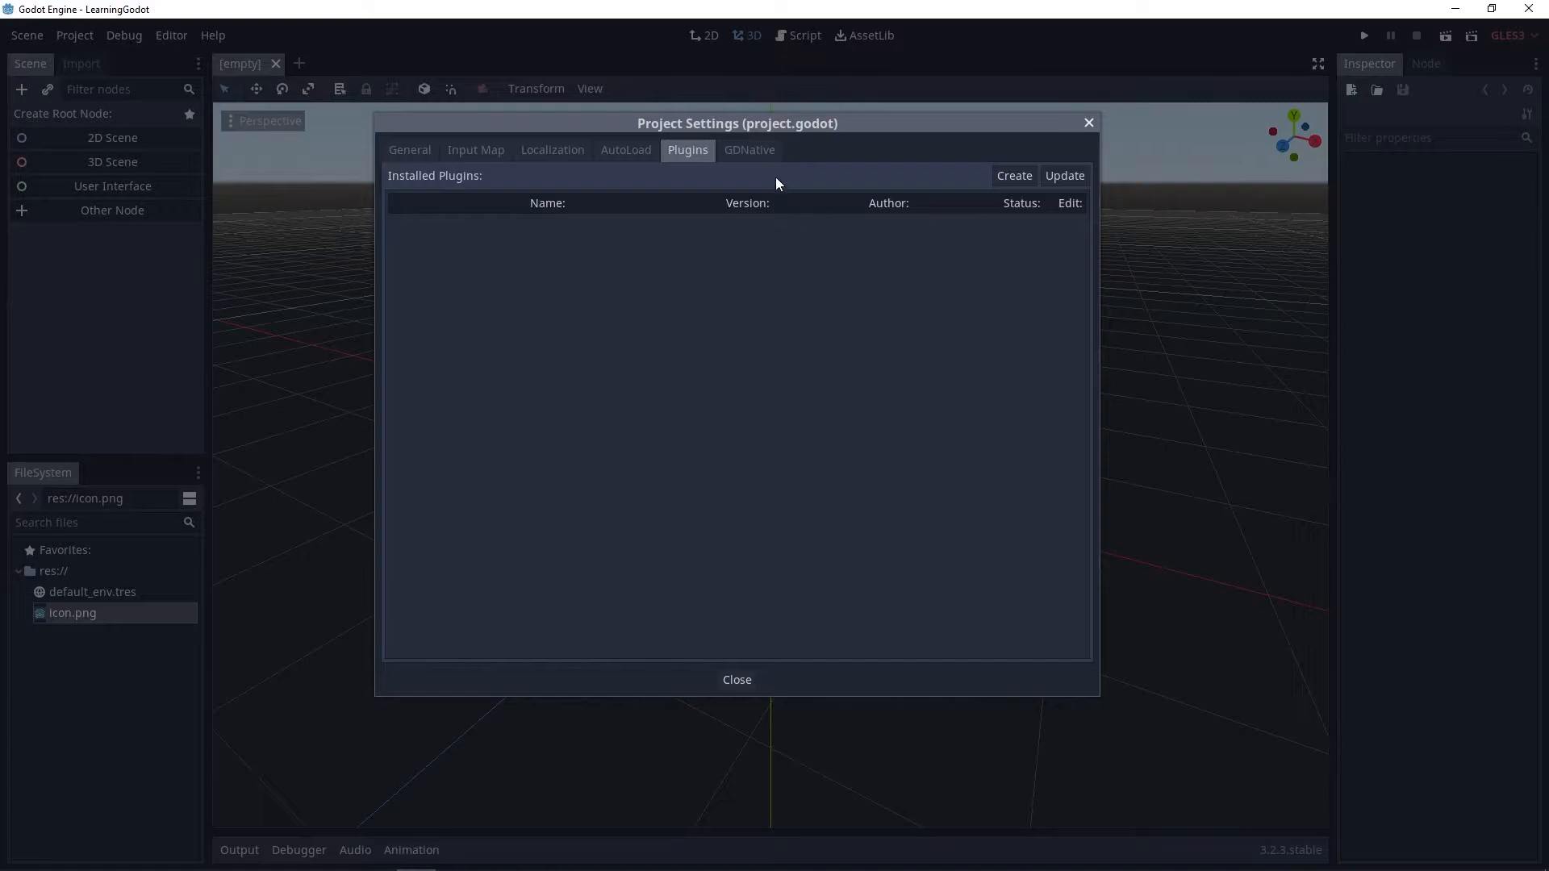
left_click(772, 157)
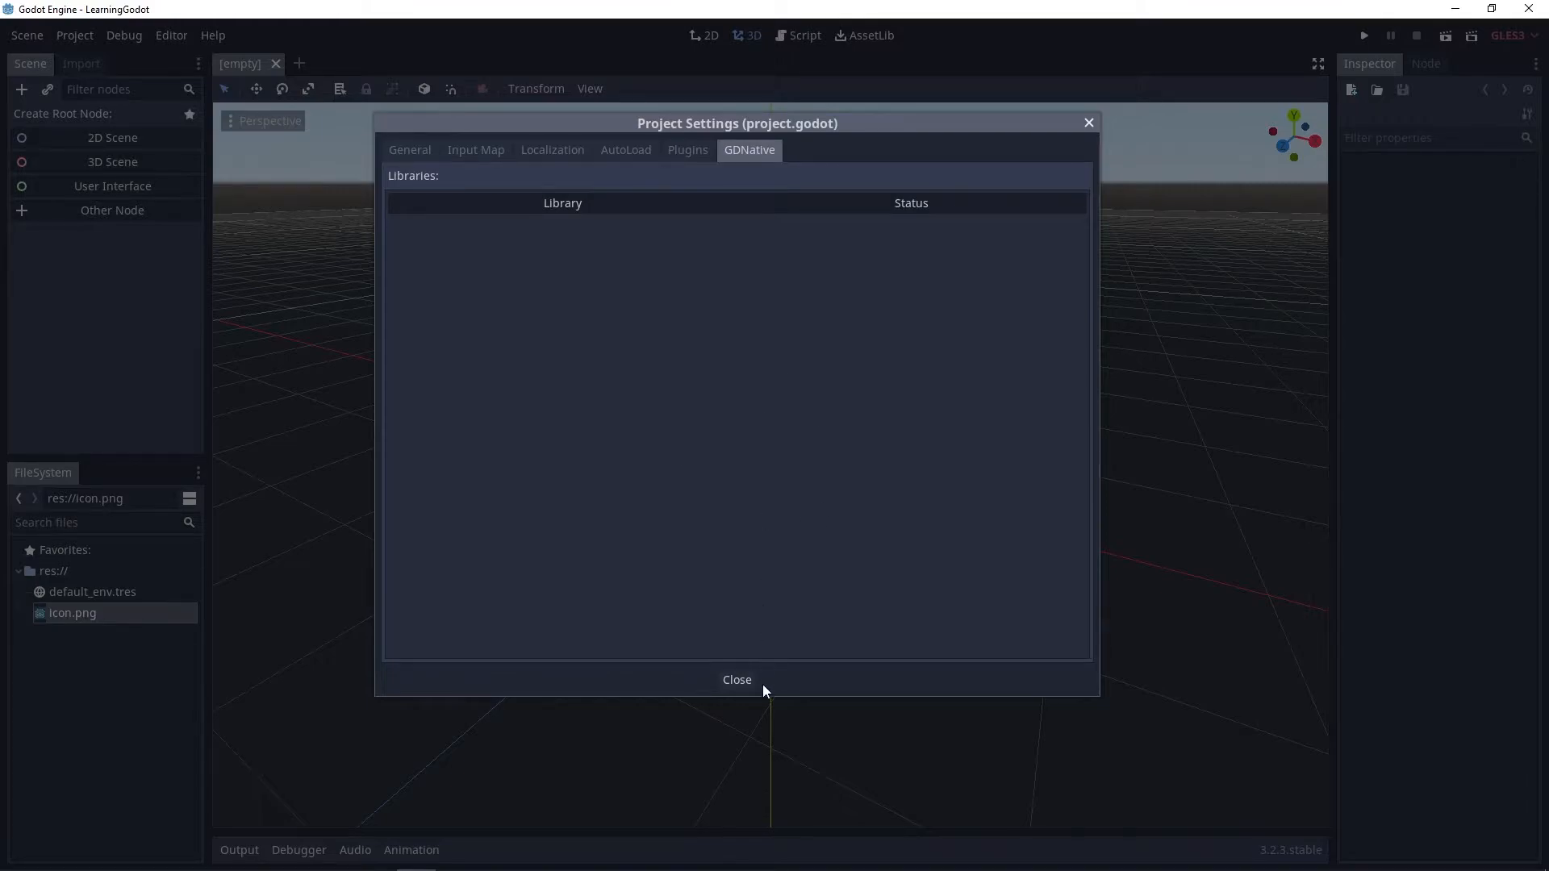
- Close the Project Settings and look over the available Project, Debug and Editor commands
left_click(736, 681)
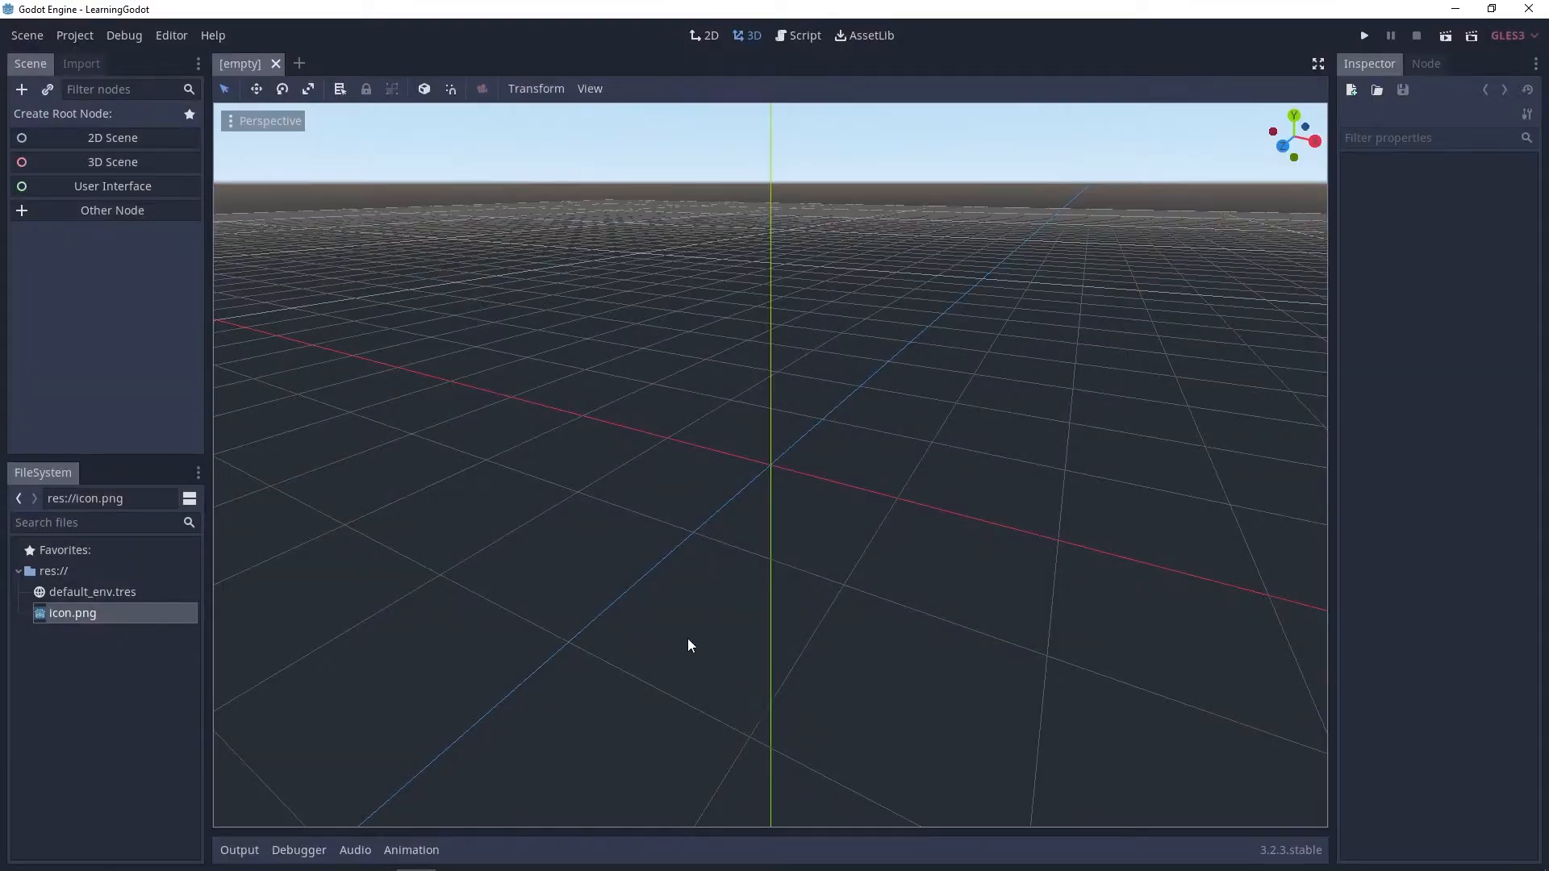
left_click(76, 34)
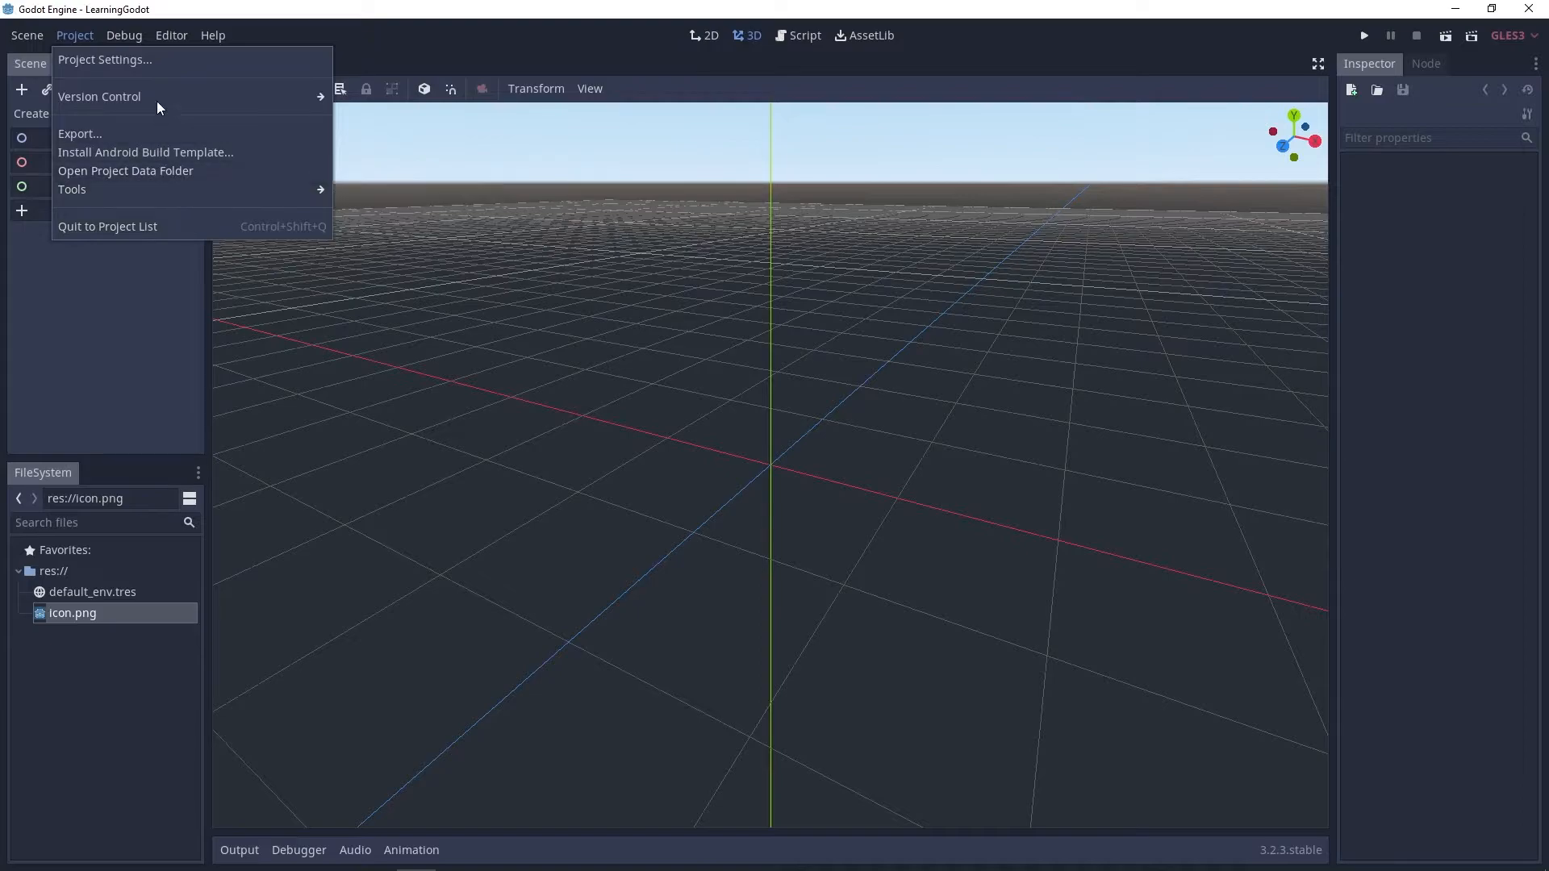
mouse_move(119, 37)
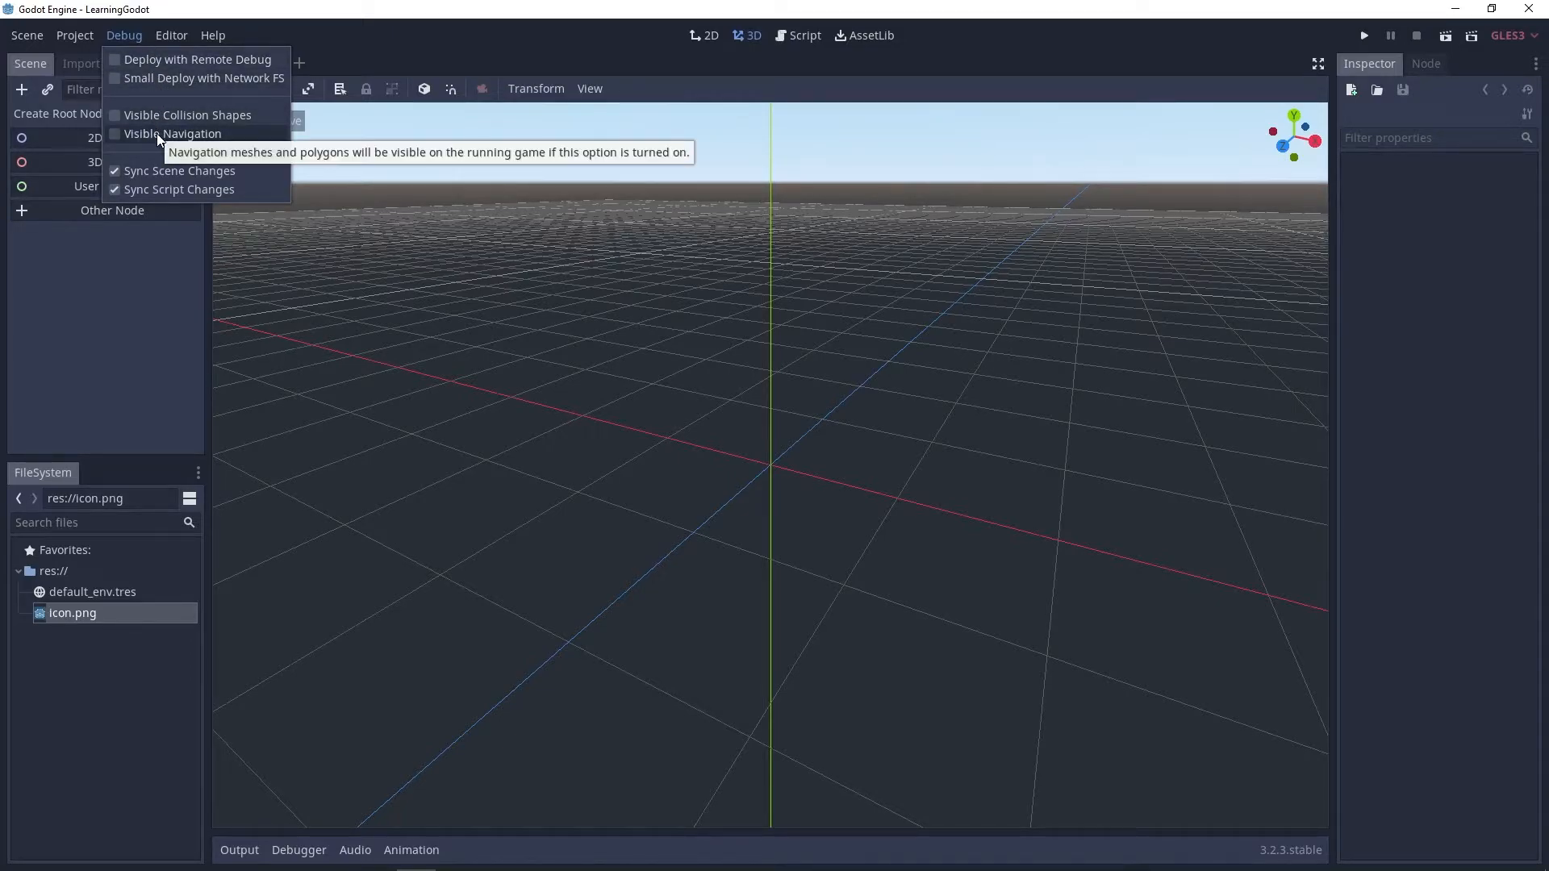
mouse_move(176, 44)
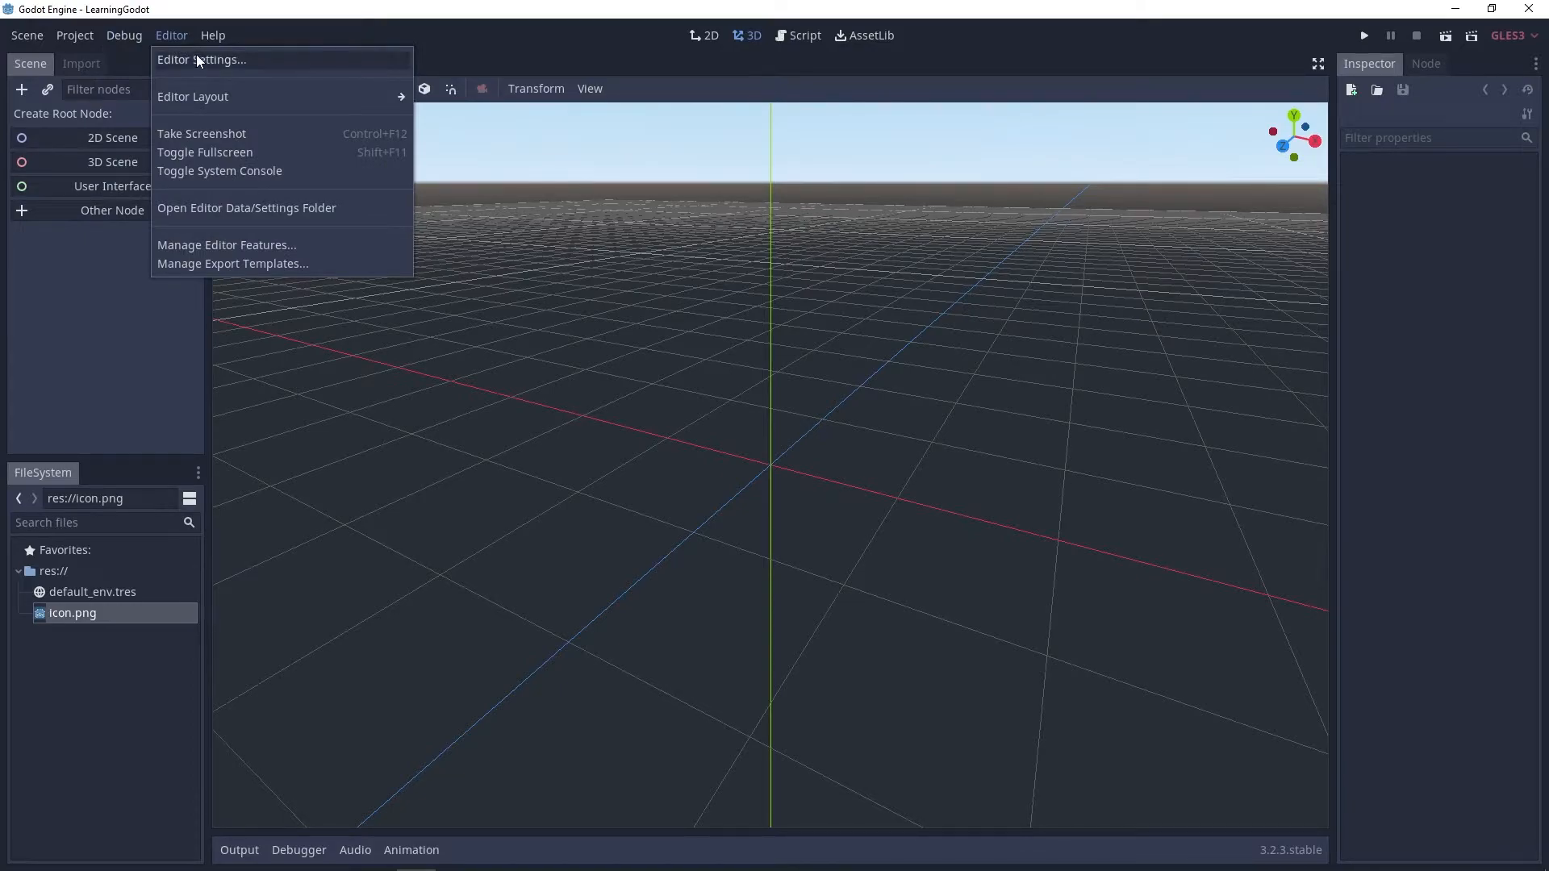
- Open the Editor Settings and display their General section
left_click(198, 62)
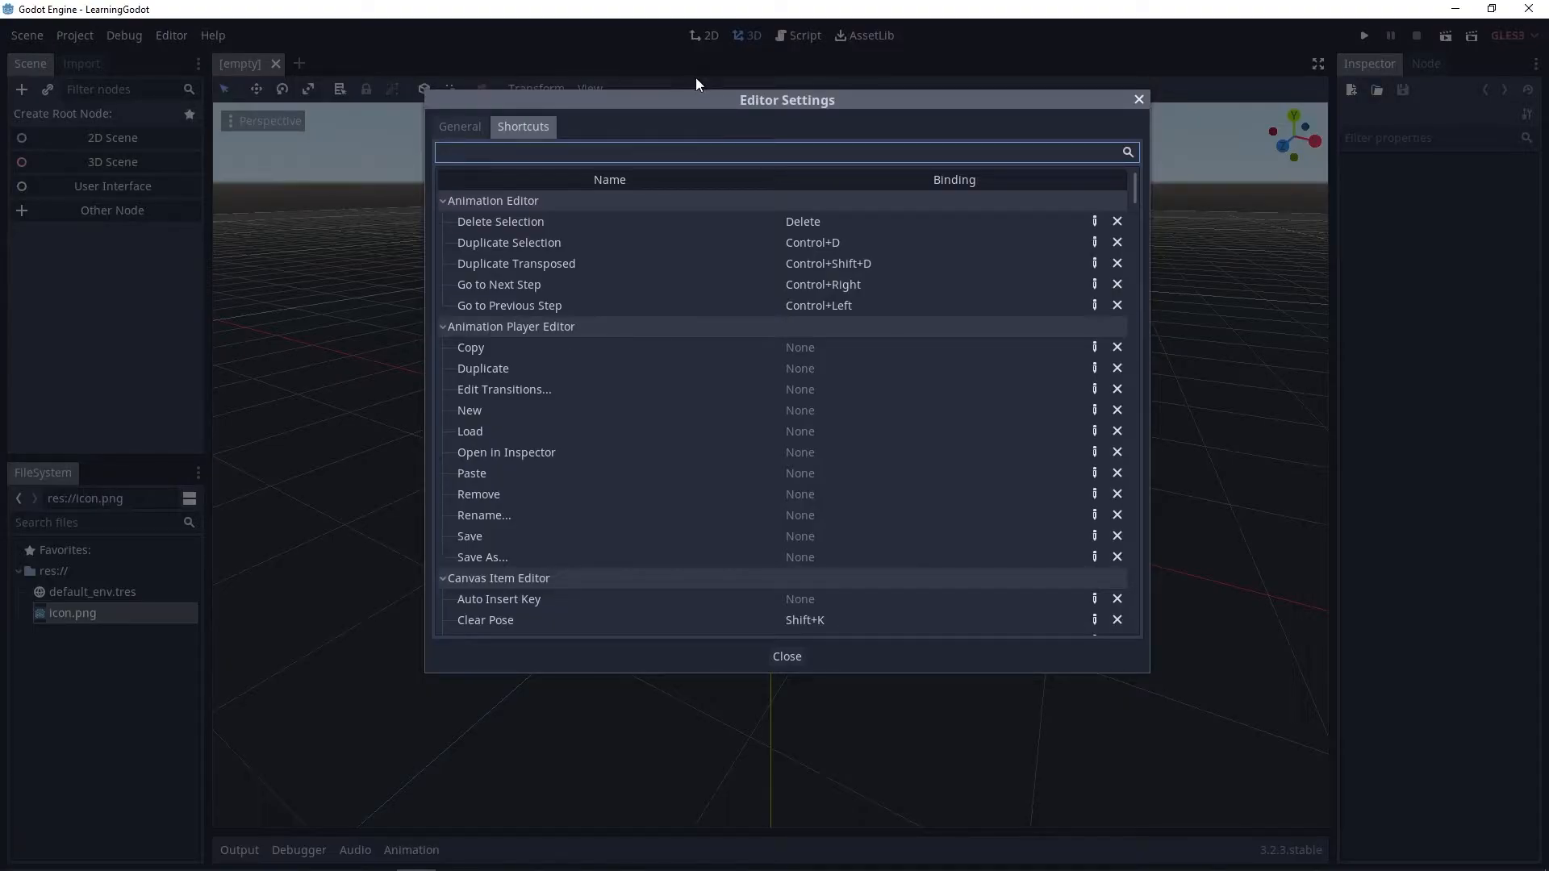
mouse_move(825, 99)
left_mouse_down()
mouse_move(704, 90)
mouse_move(732, 216)
mouse_move(835, 110)
left_mouse_up()
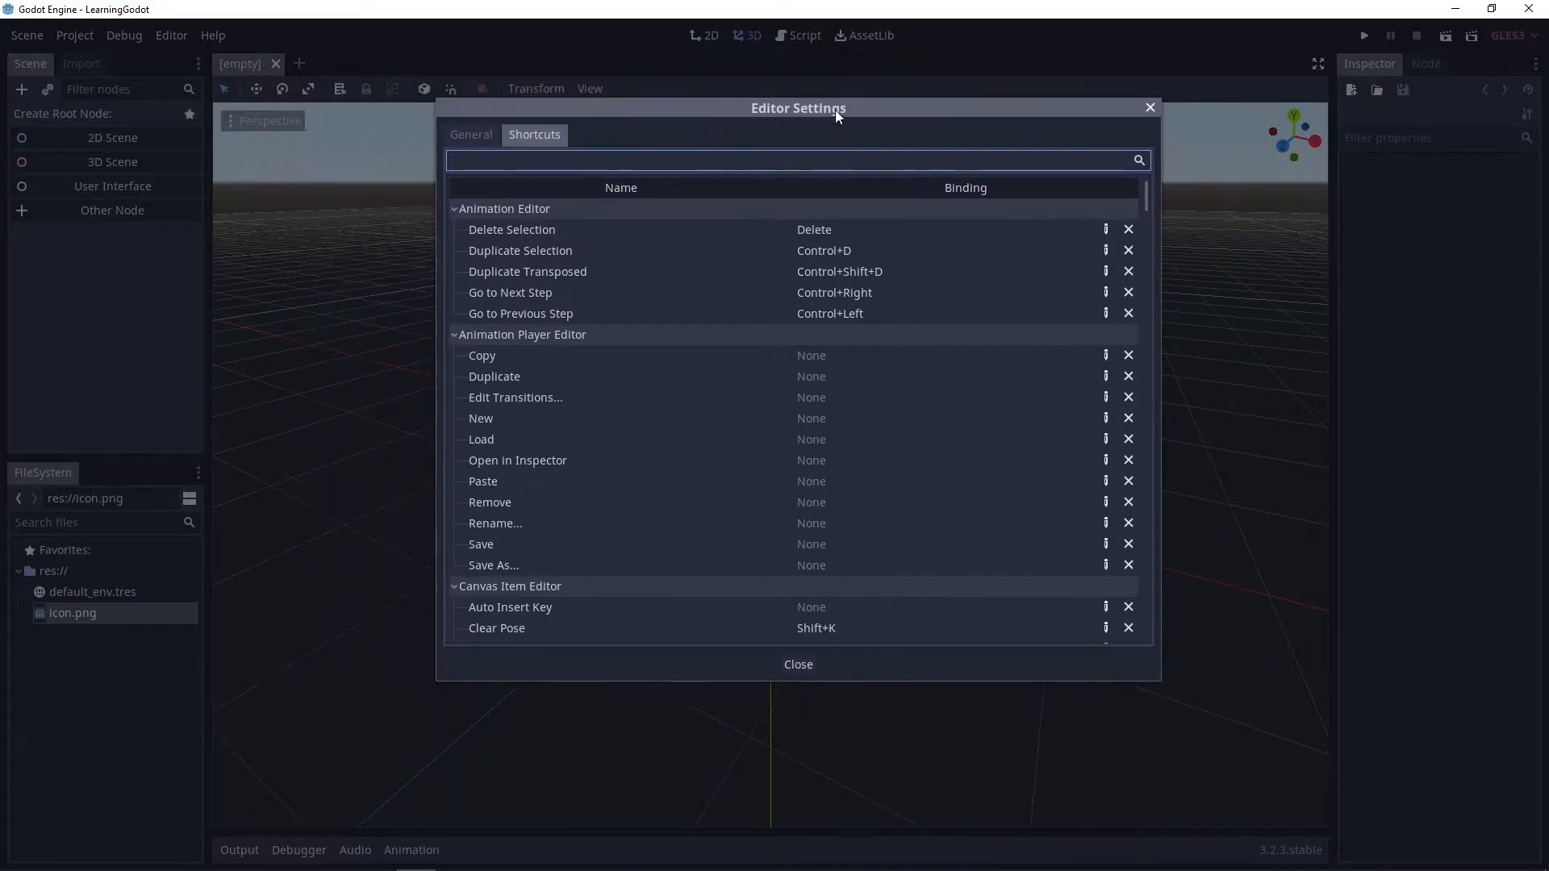
left_click(475, 137)
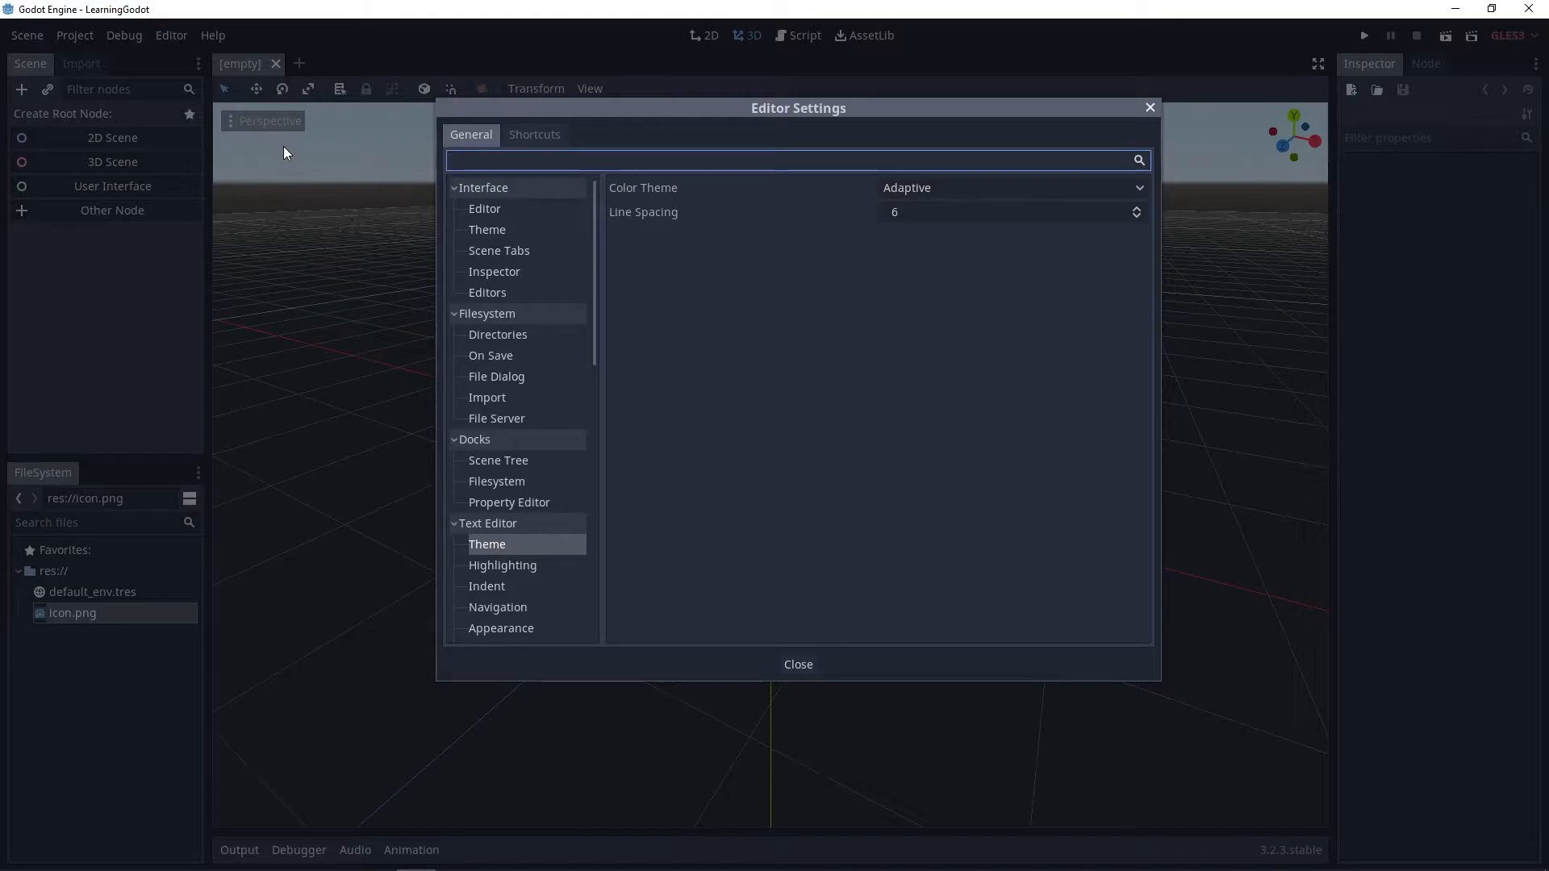
left_click_drag(798, 121, 762, 148)
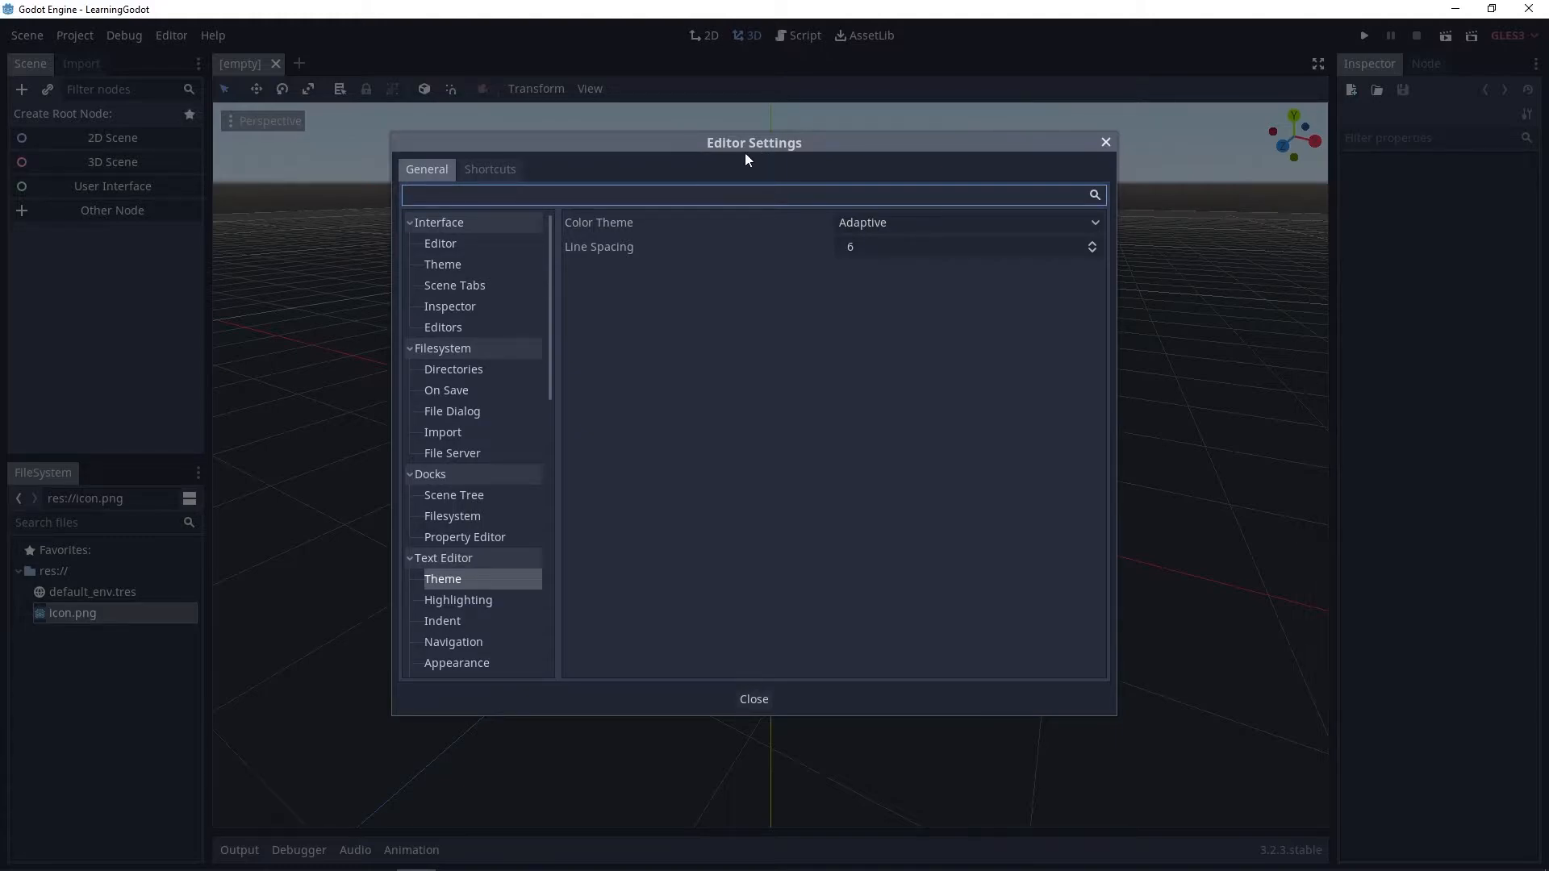
mouse_move(760, 142)
left_mouse_down()
mouse_move(878, 138)
mouse_move(847, 104)
mouse_move(771, 112)
mouse_move(719, 152)
mouse_move(778, 158)
mouse_move(772, 129)
left_mouse_up()
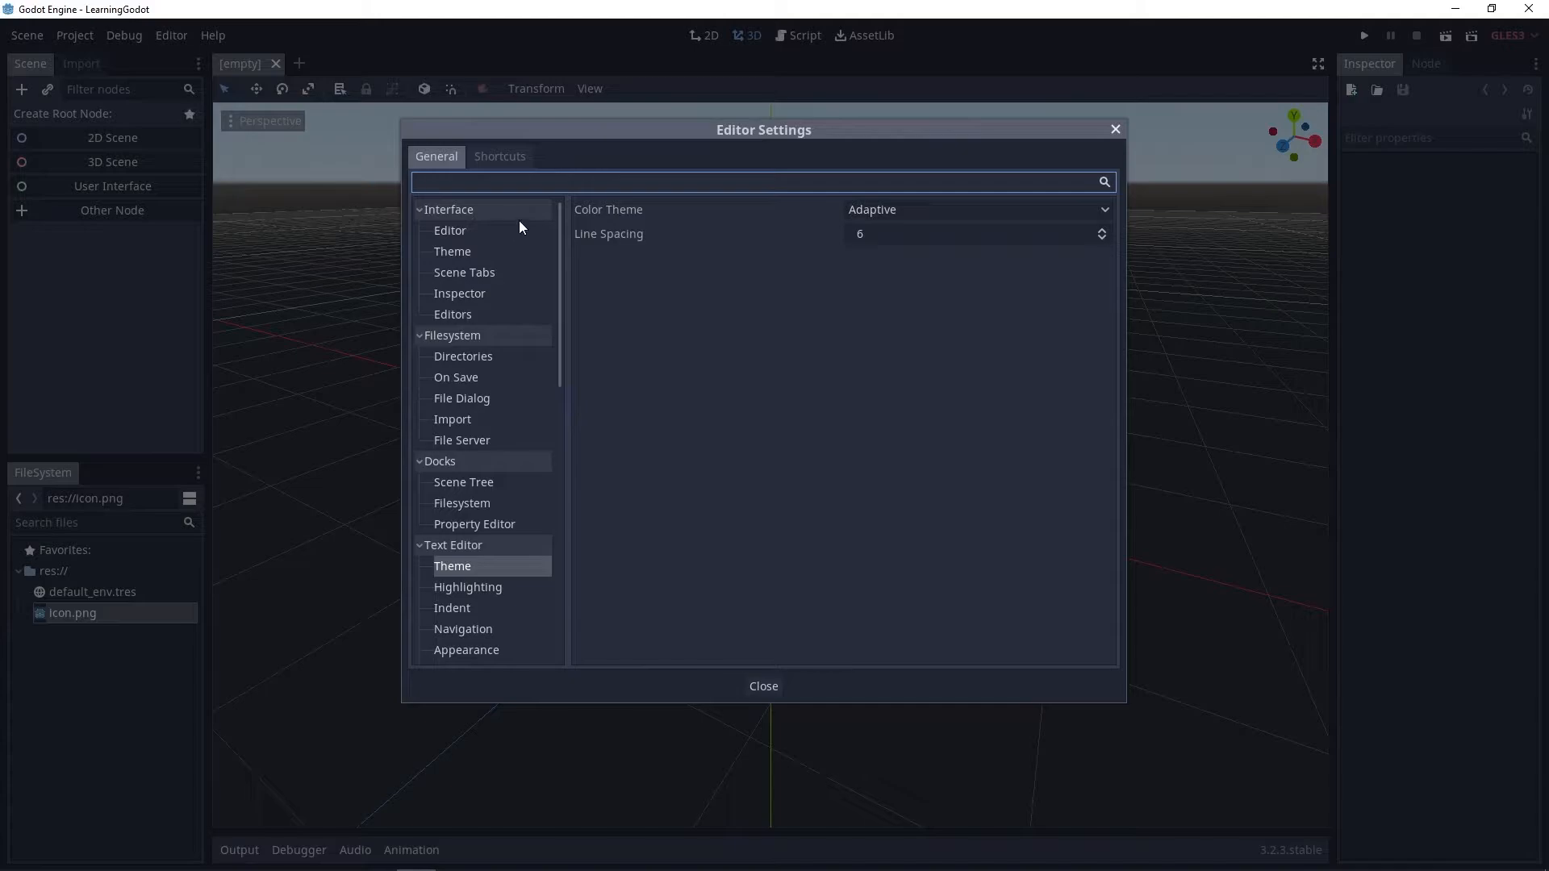
- Examine the Interface Editor settings and the Text Editor Theme settings of the editor
left_click(454, 231)
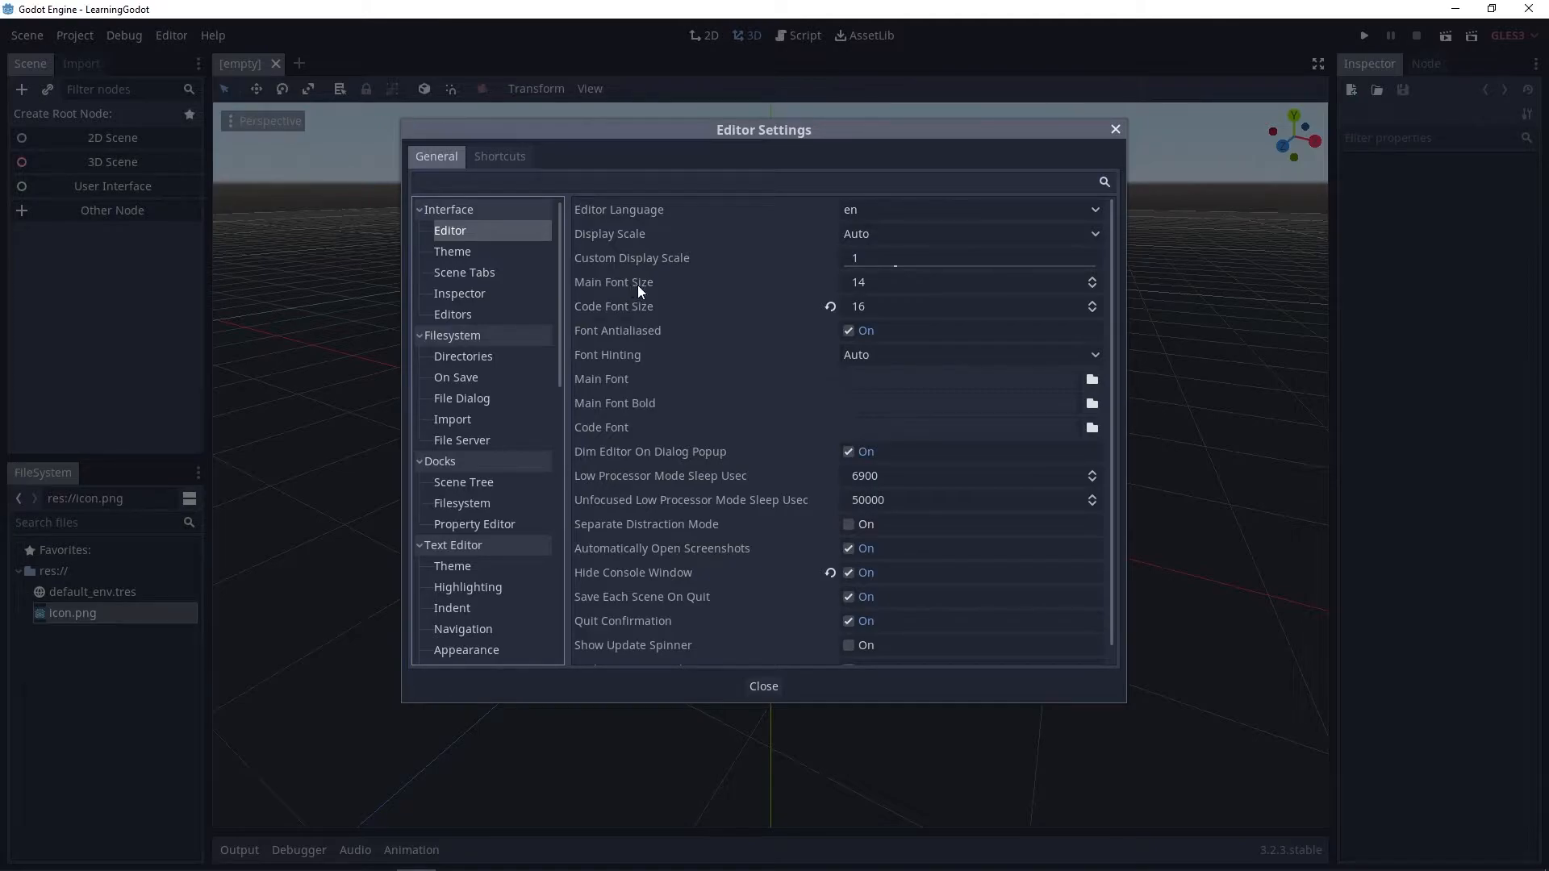
scroll(817, 331, "down", 1)
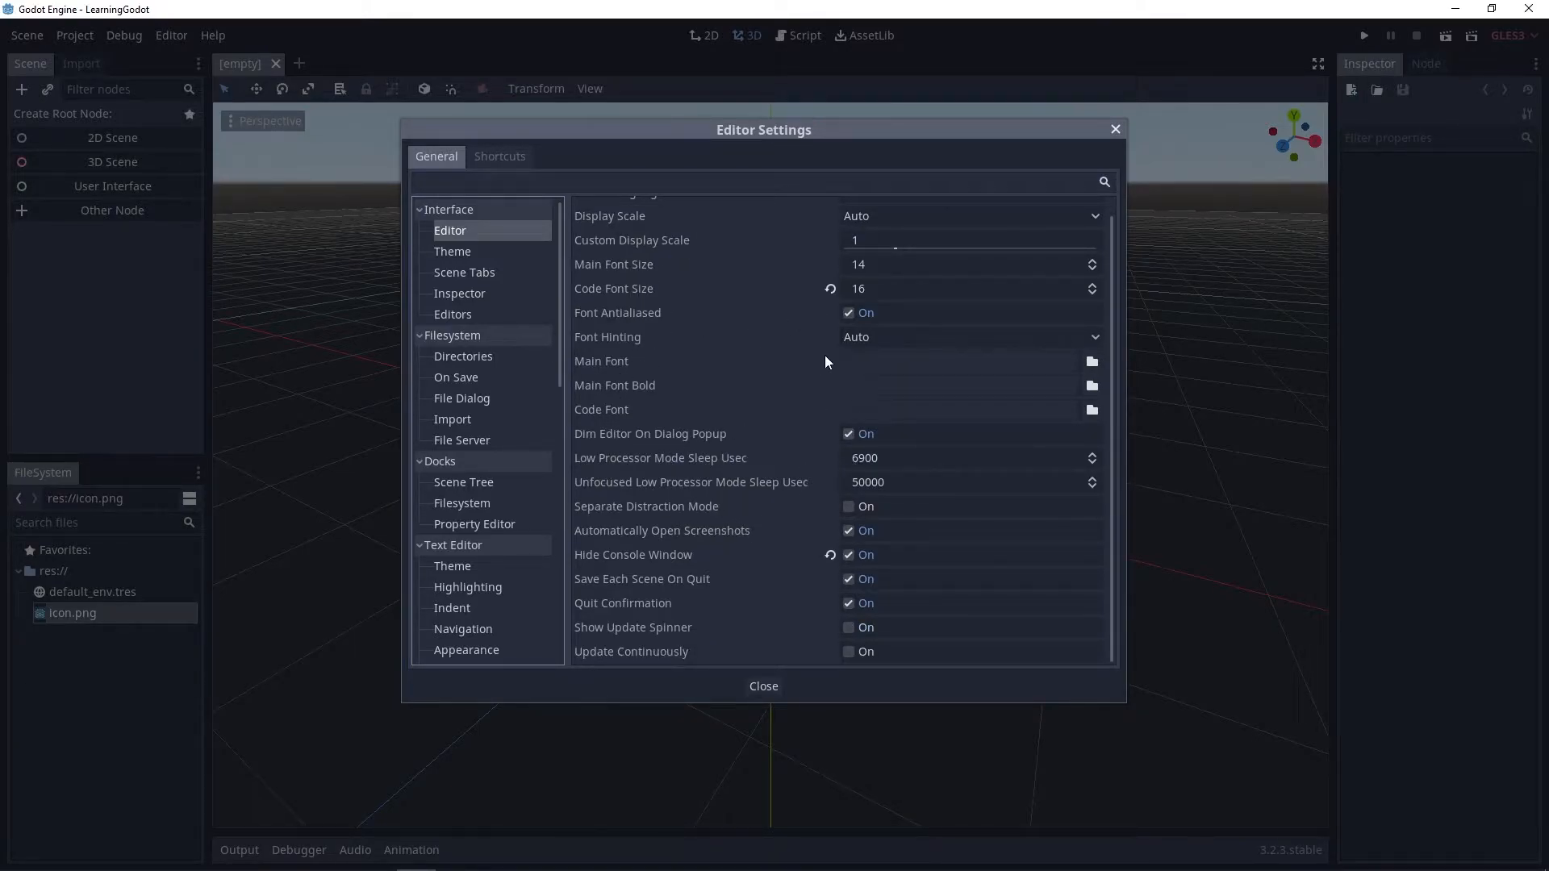
scroll(787, 323, "up", 1)
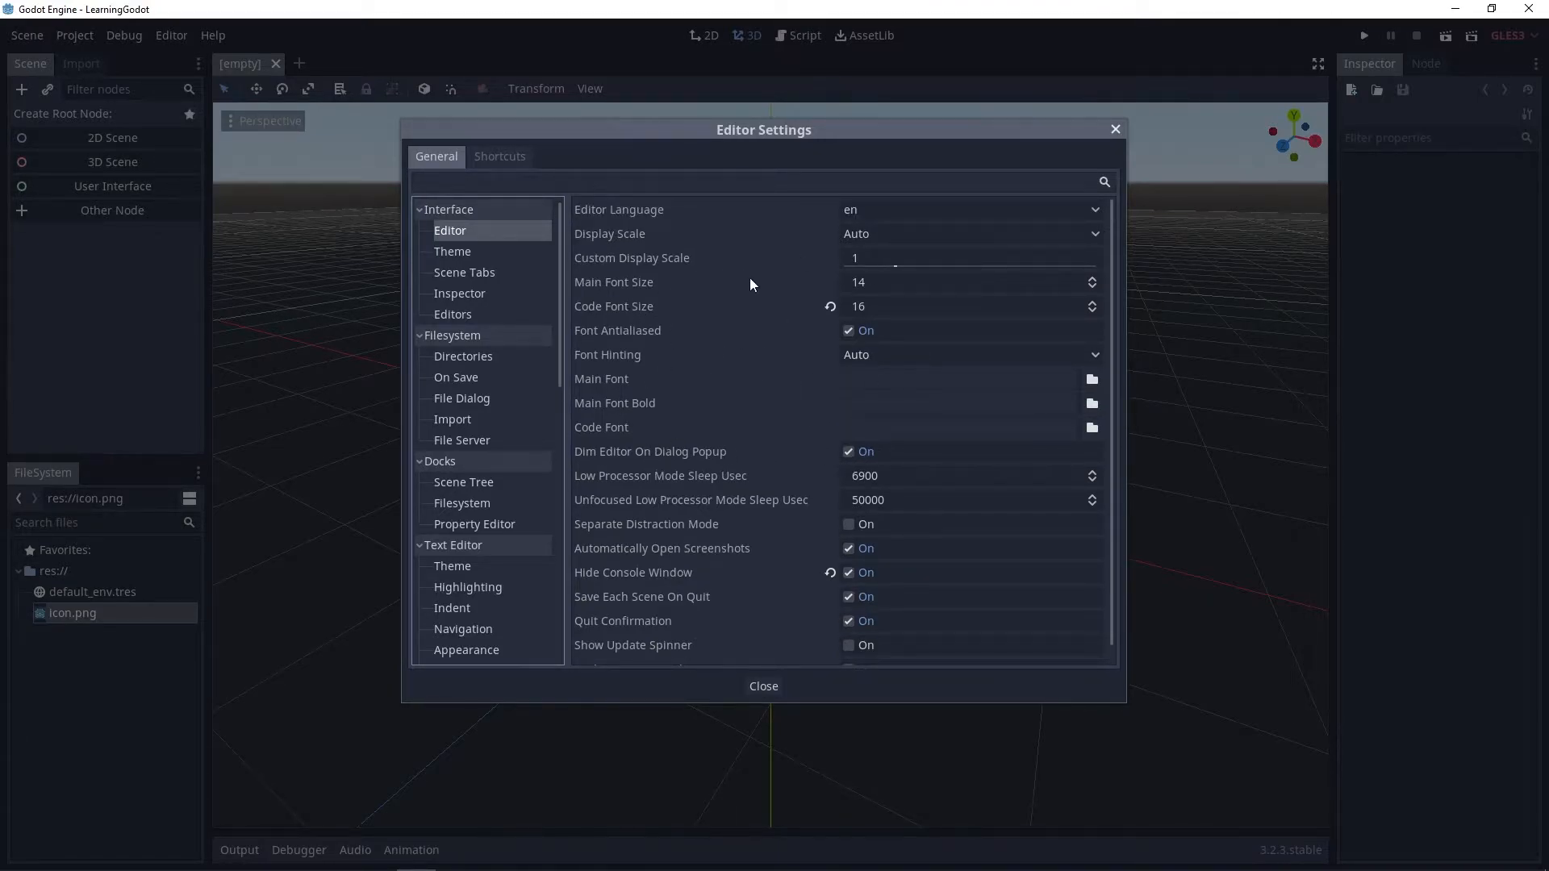
left_click_drag(559, 273, 562, 328)
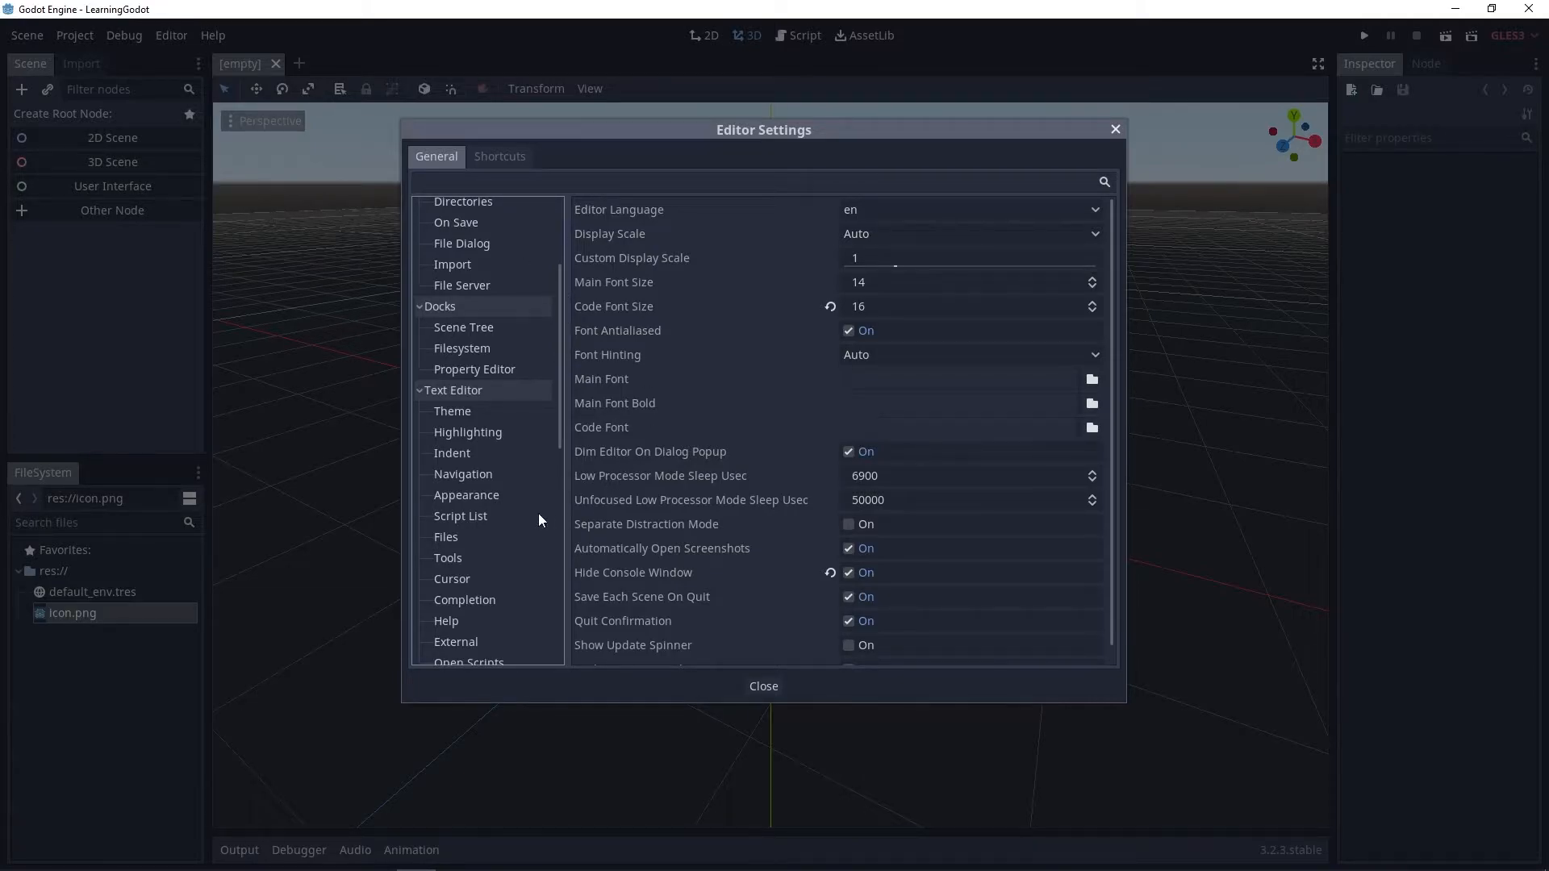
left_click_drag(558, 354, 559, 392)
left_click(488, 315)
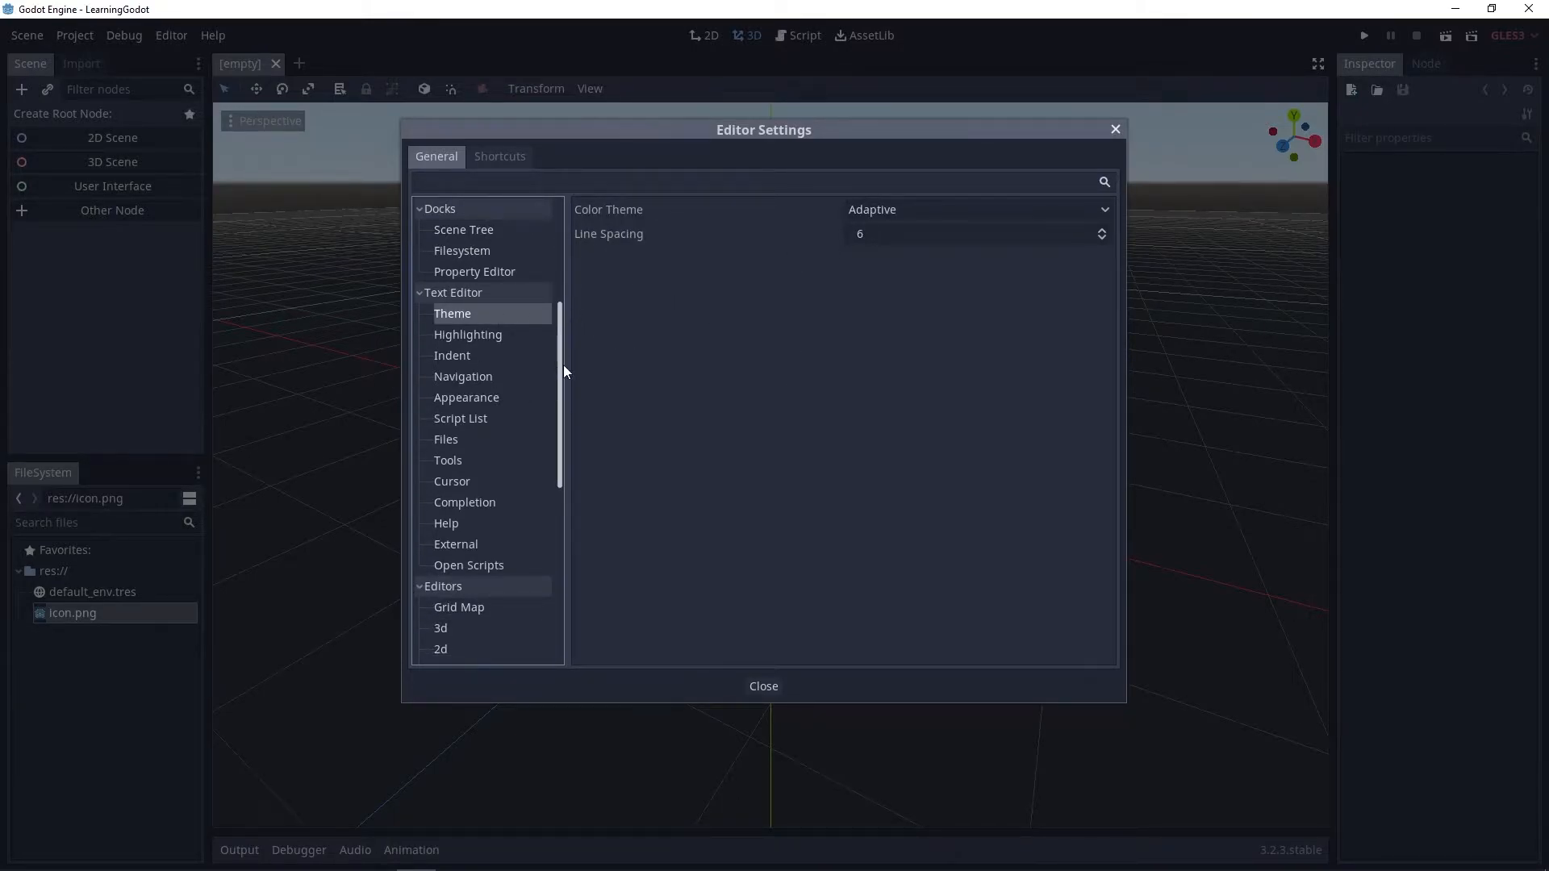
left_click_drag(560, 393, 573, 292)
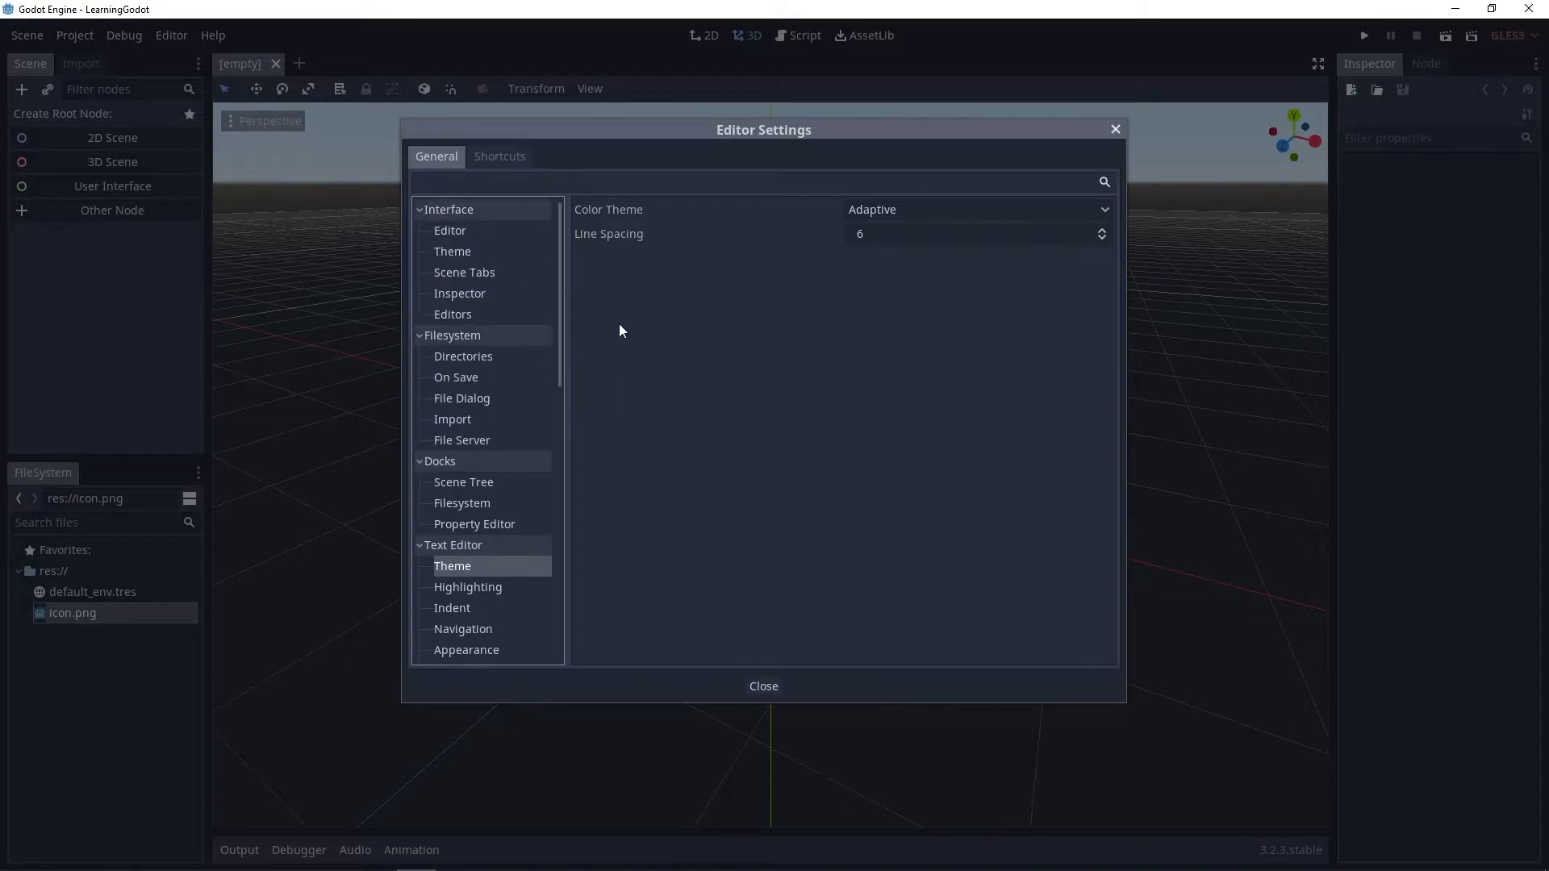
- Look through the editor's keyboard shortcut bindings and close the Editor Settings
left_click(502, 159)
left_click_drag(677, 123, 640, 116)
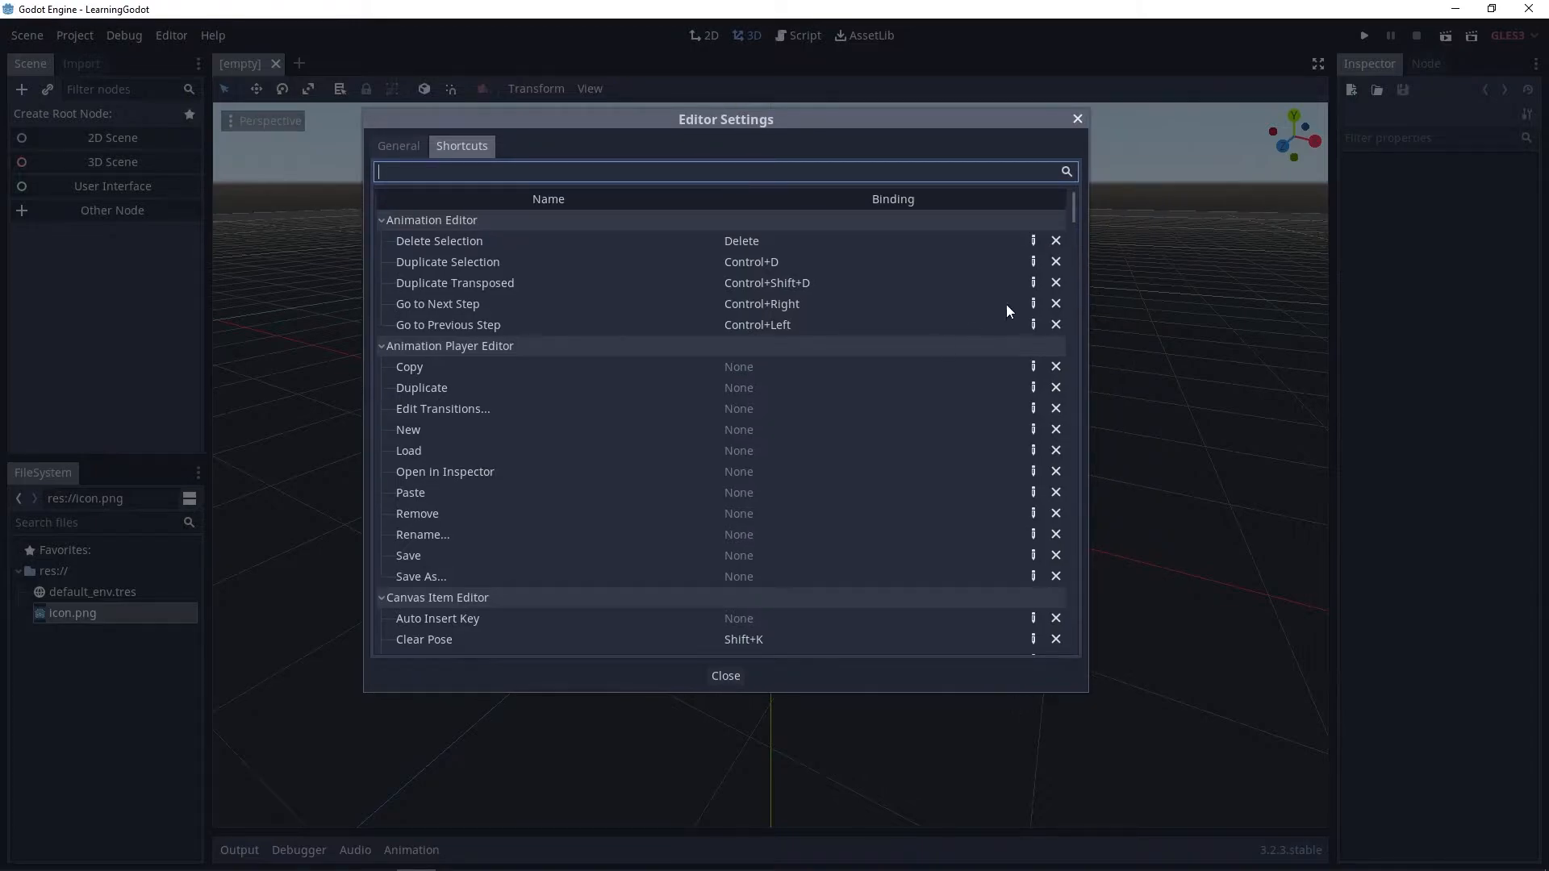
left_click_drag(1075, 205, 1082, 364)
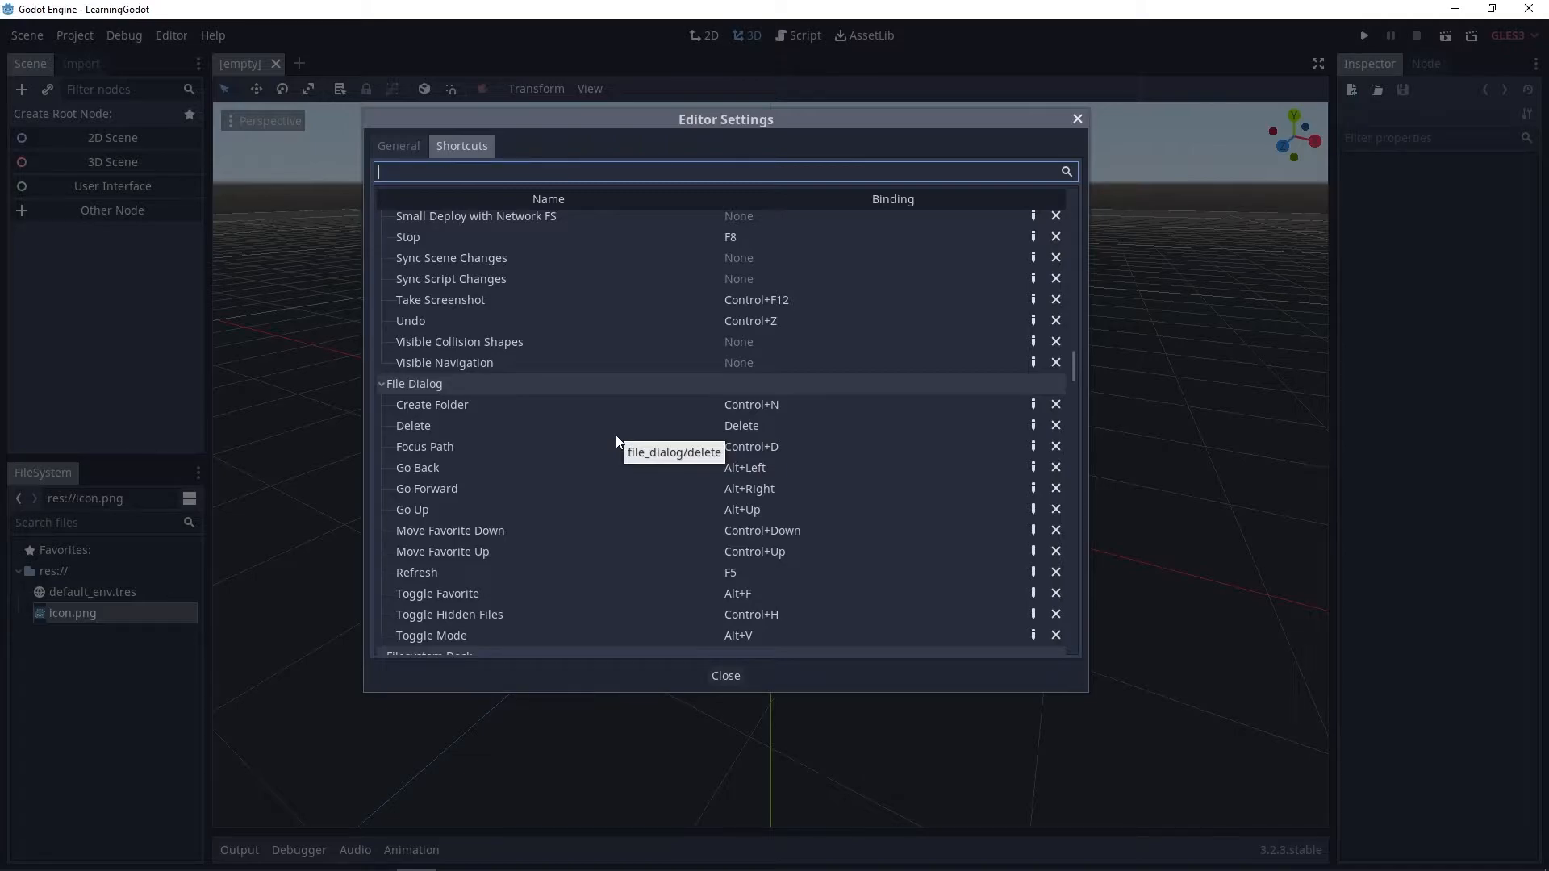
left_click_drag(1074, 367, 1088, 471)
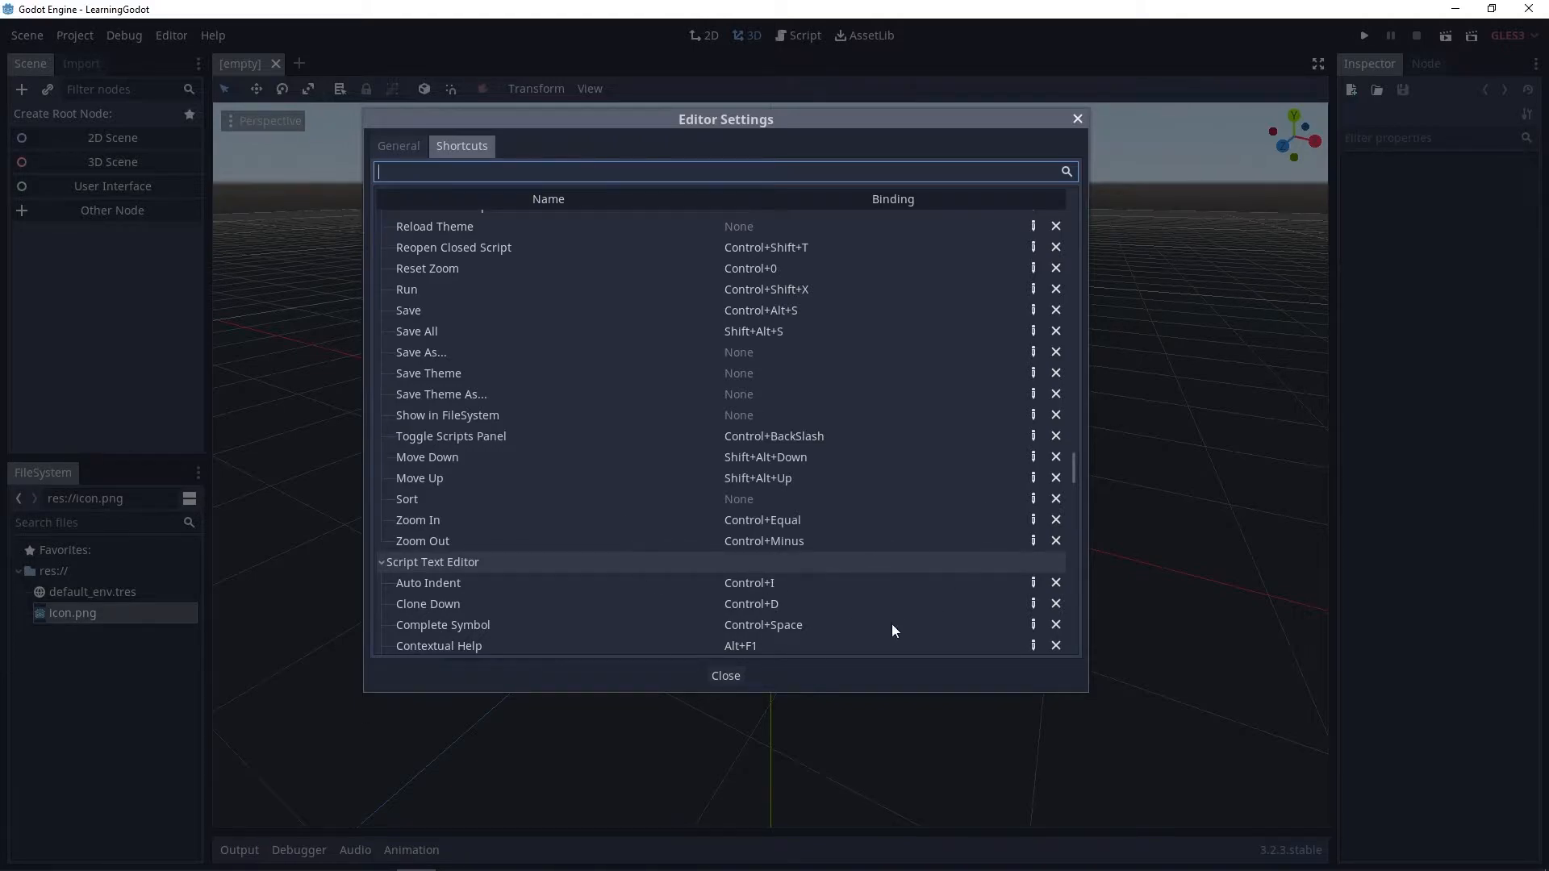
left_click(726, 677)
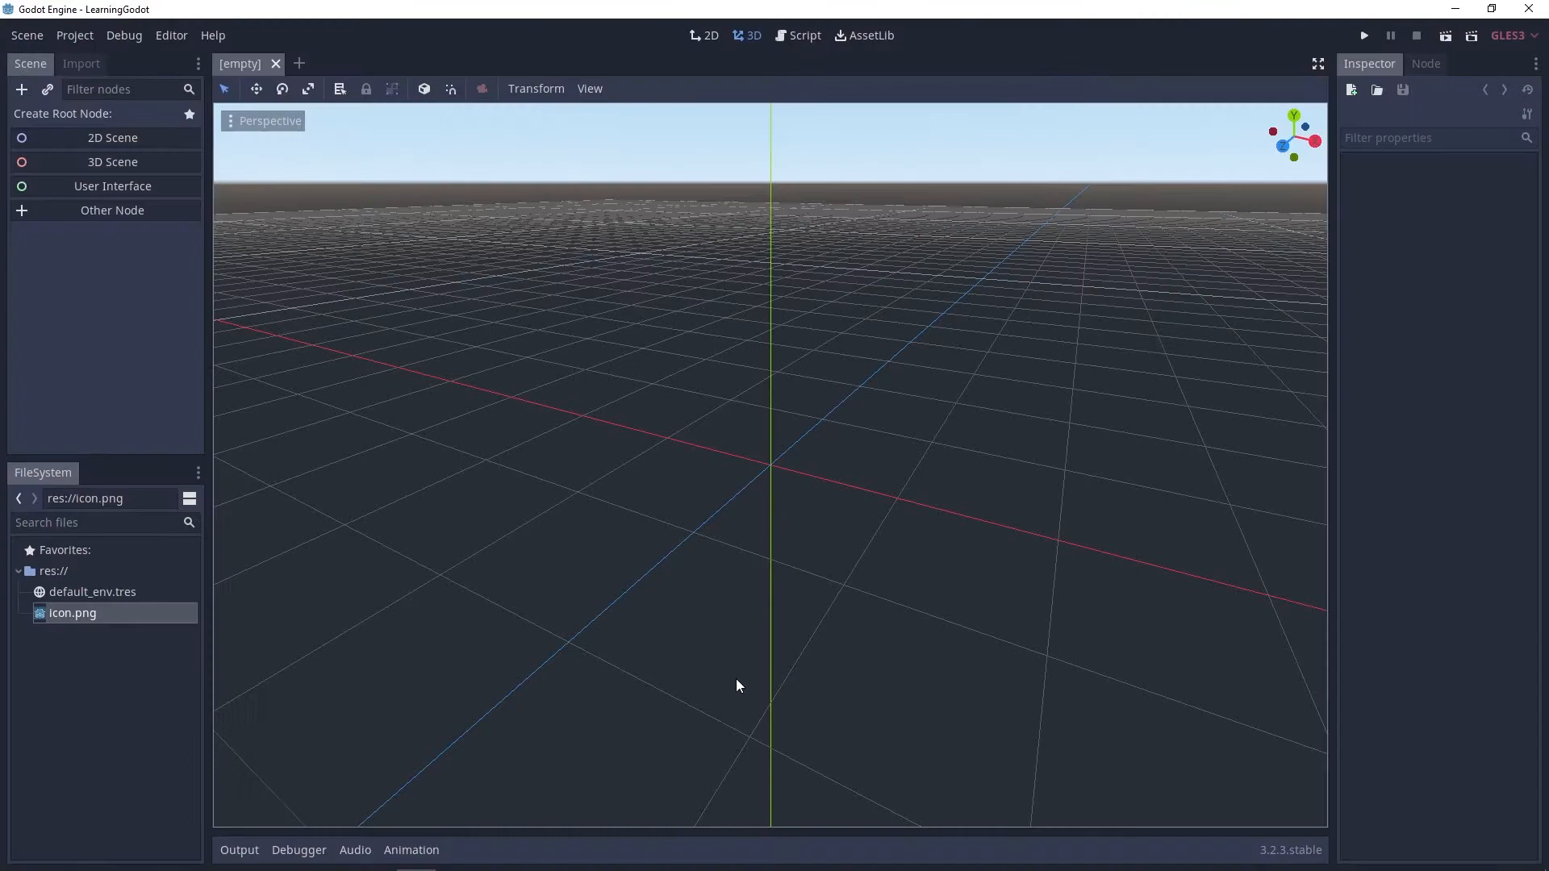
- Look over the Editor and Help commands, including the About information on Godot's authors
left_click(170, 36)
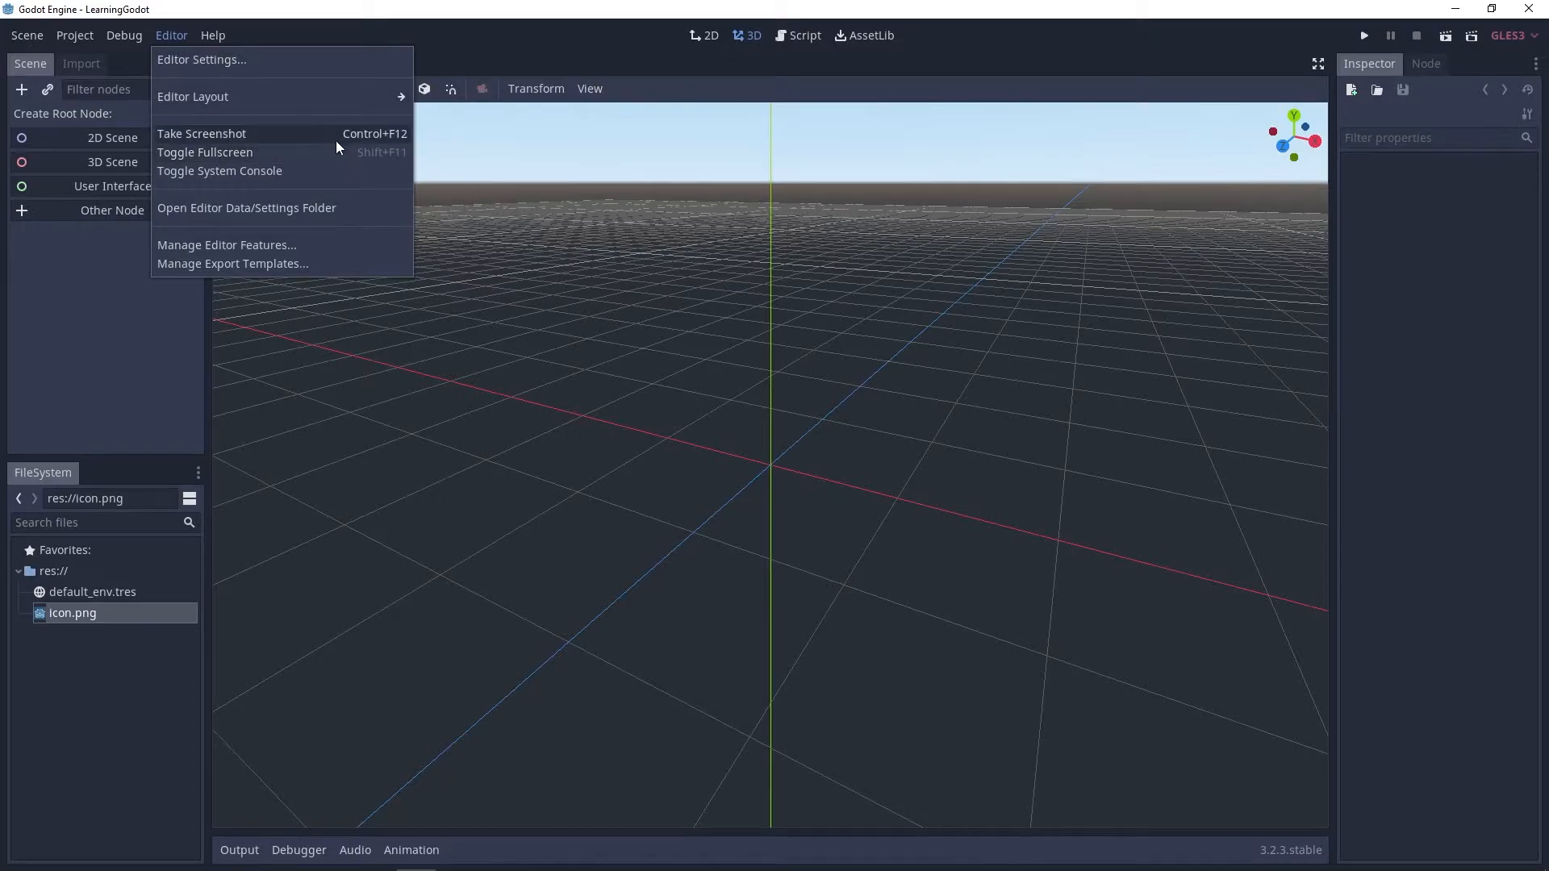
mouse_move(221, 35)
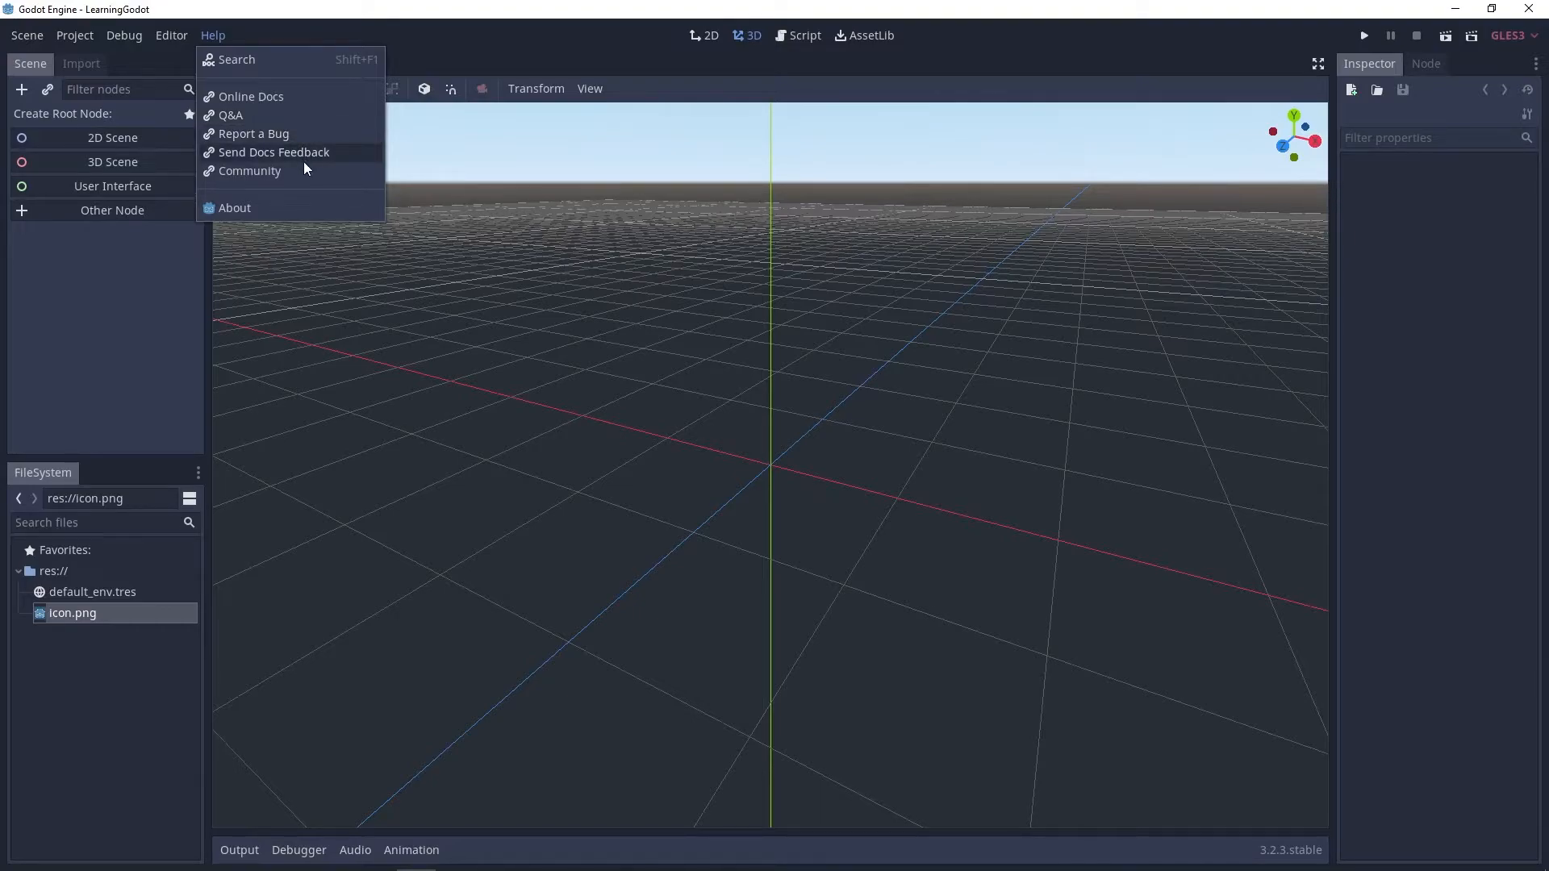
left_click(264, 210)
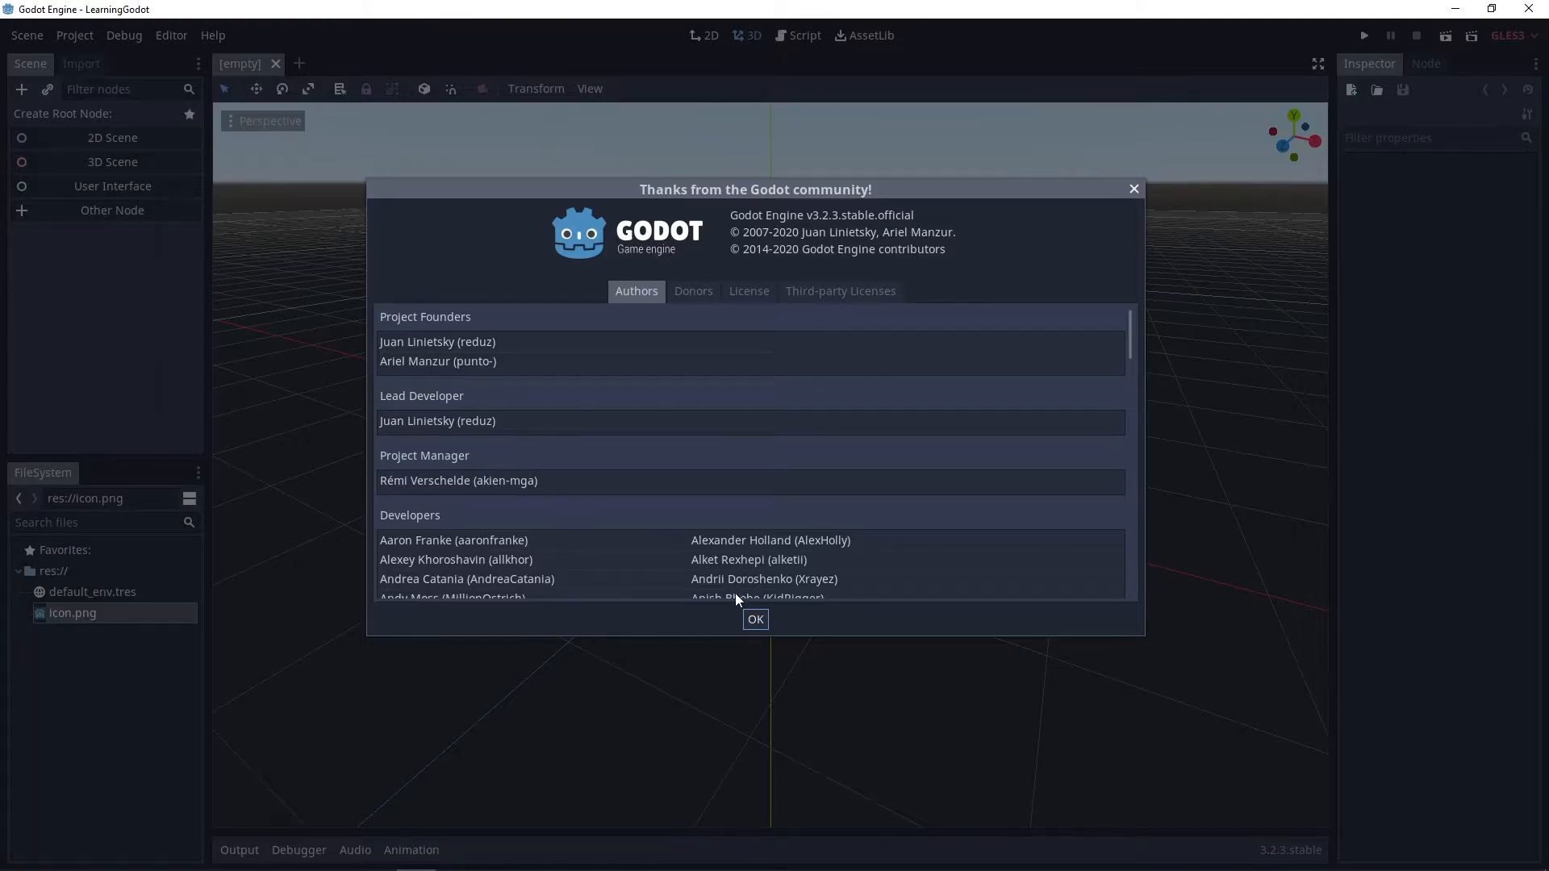
left_click(755, 621)
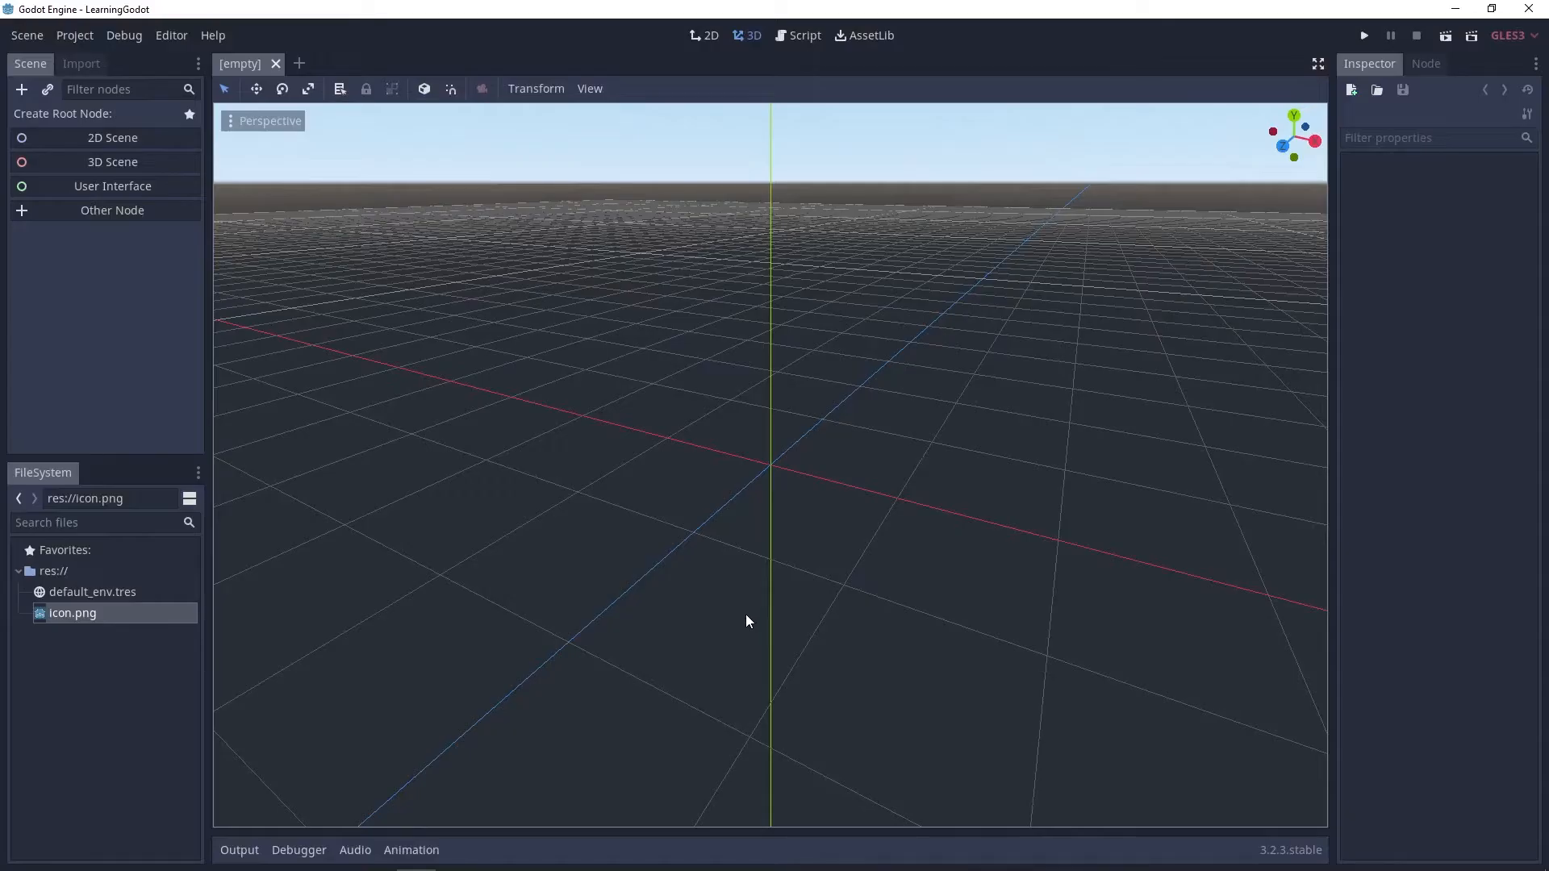
left_click(206, 39)
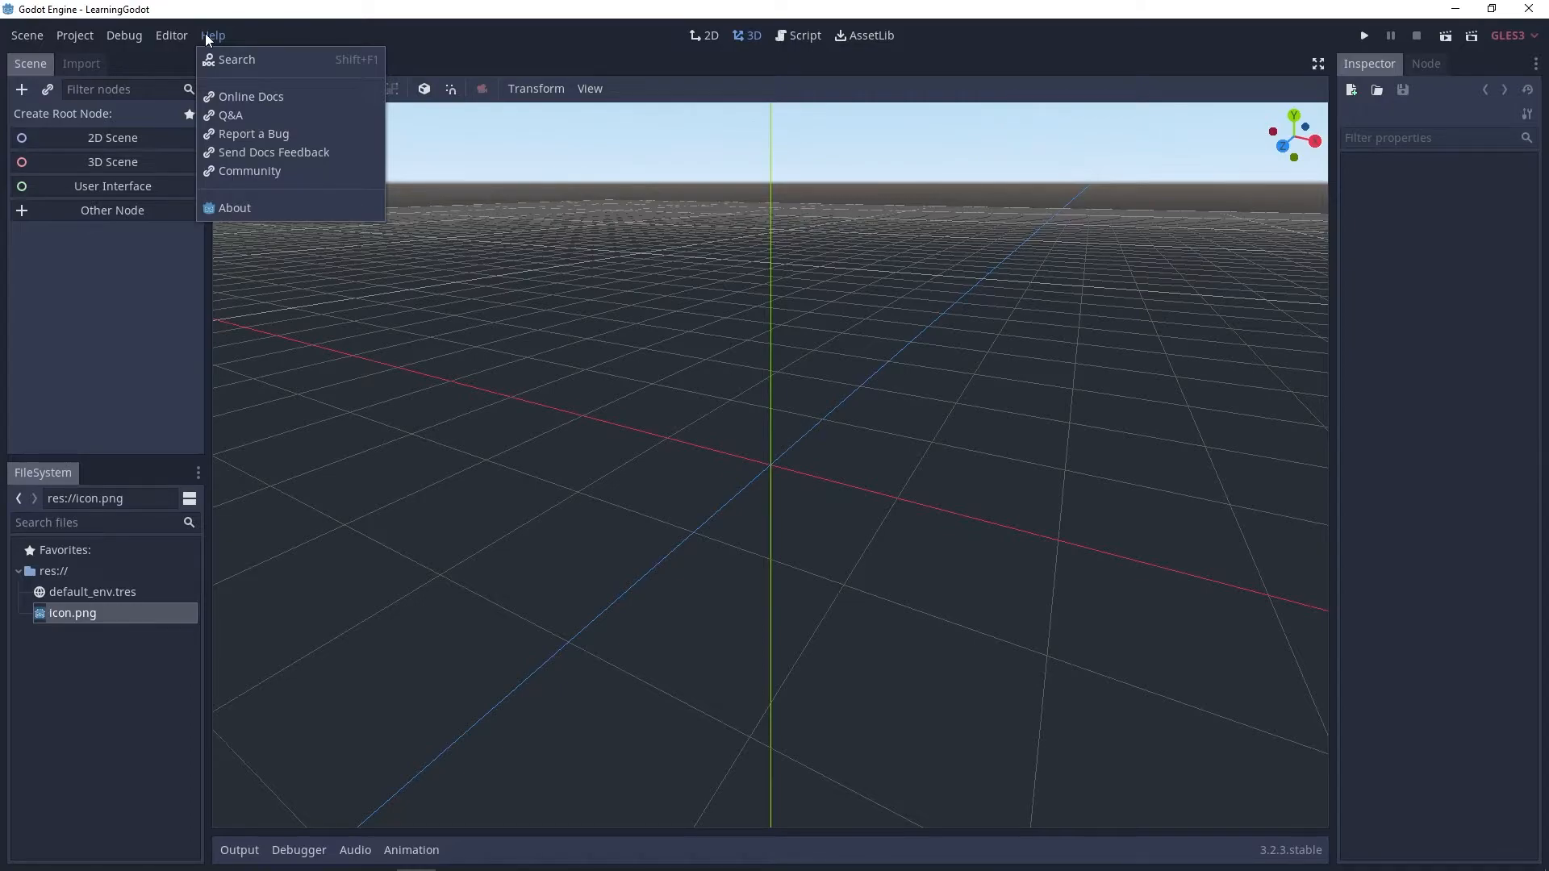
left_click(207, 35)
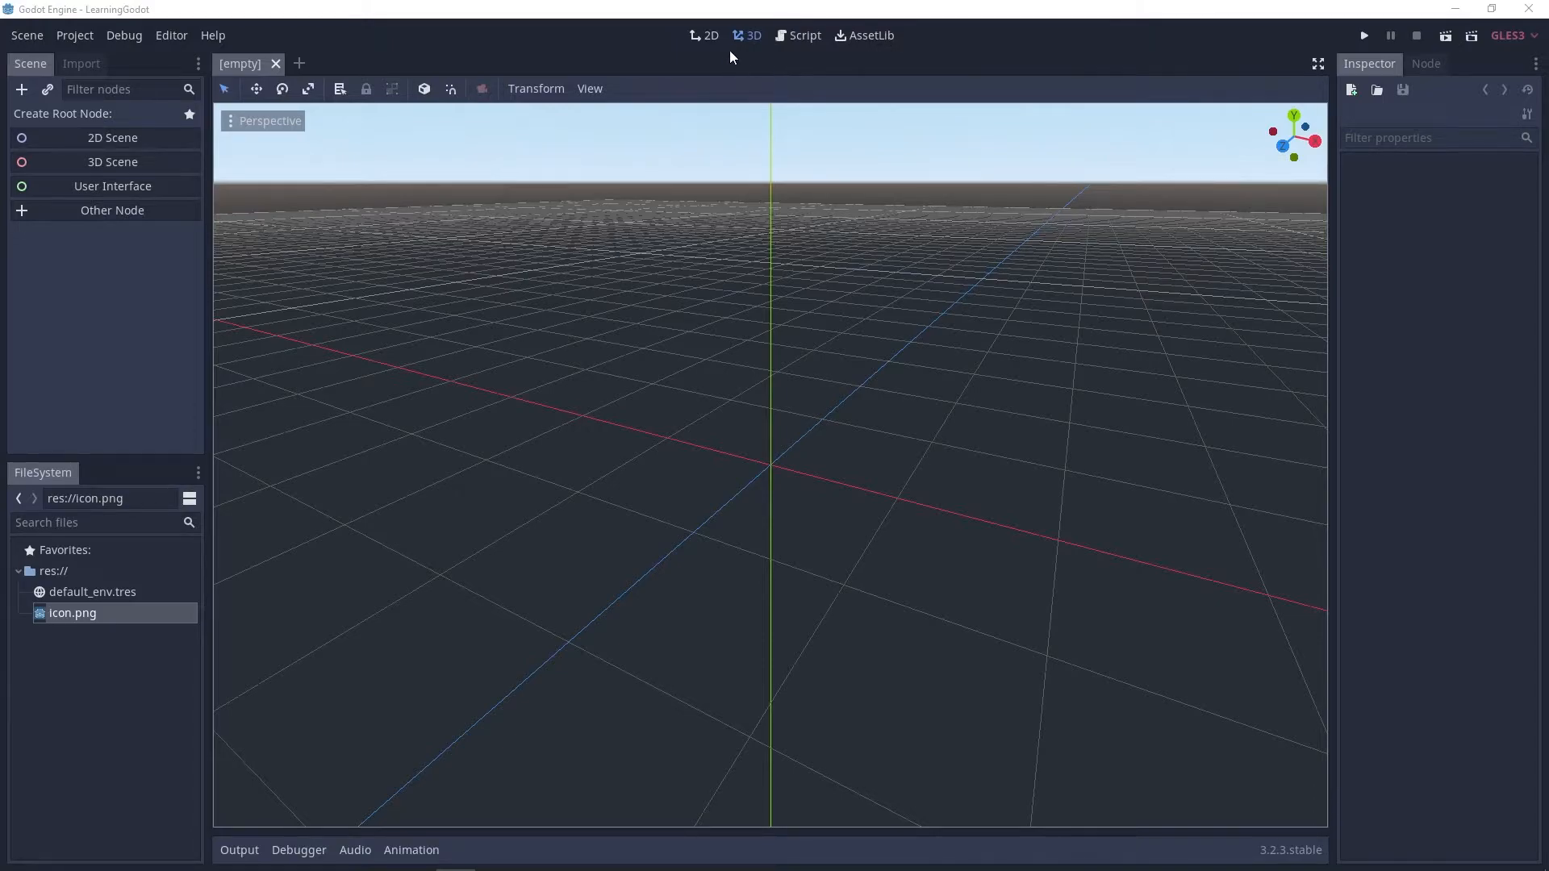
- View the 2D and Script workspaces and return to the 2D workspace
left_click(712, 36)
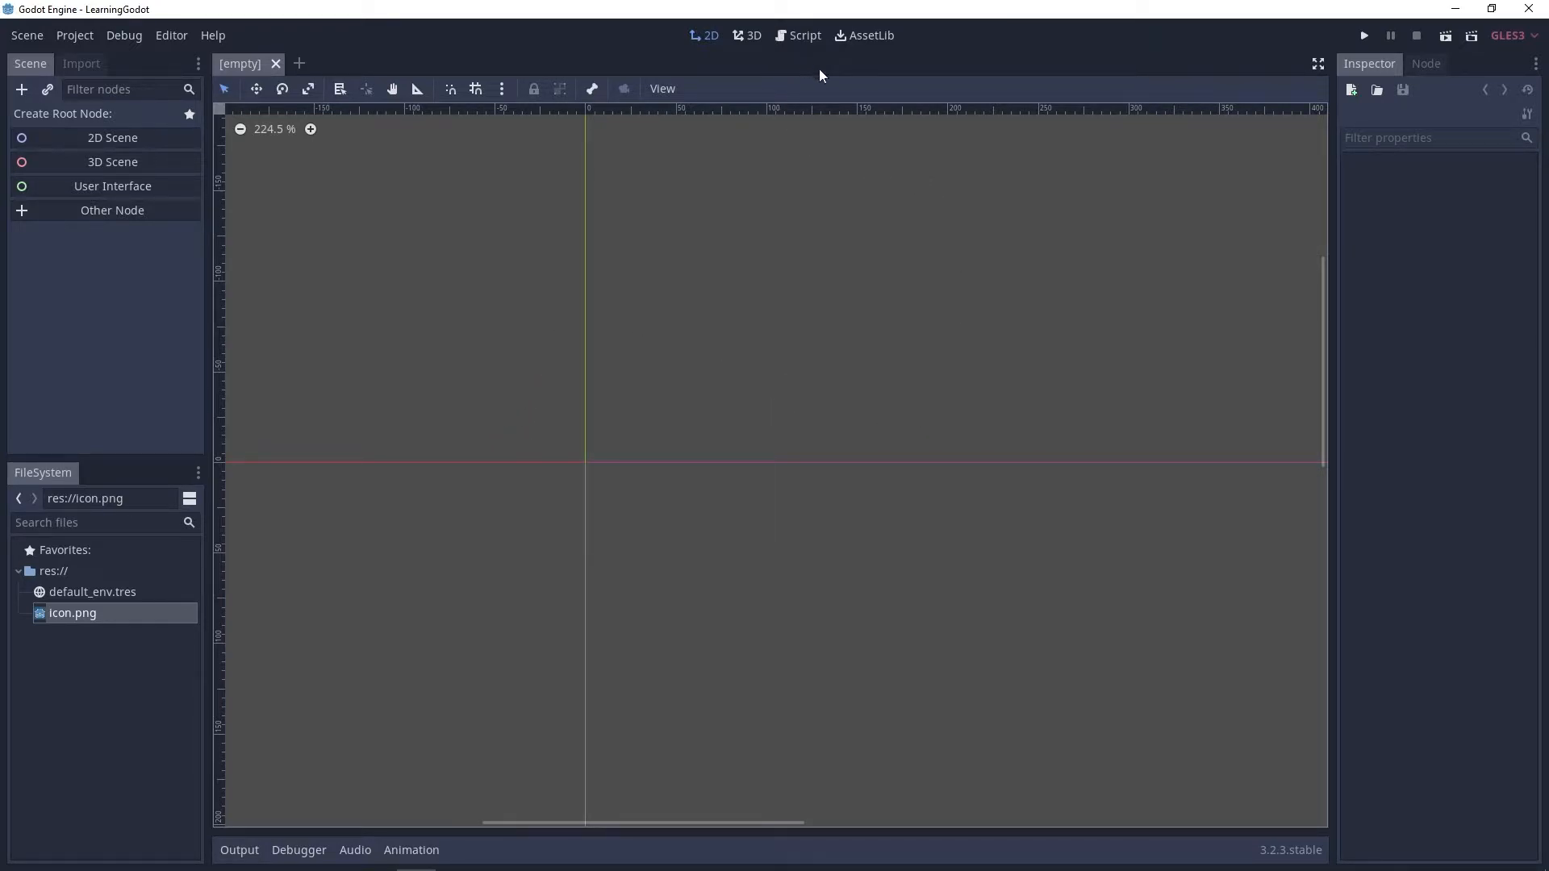
left_click(801, 40)
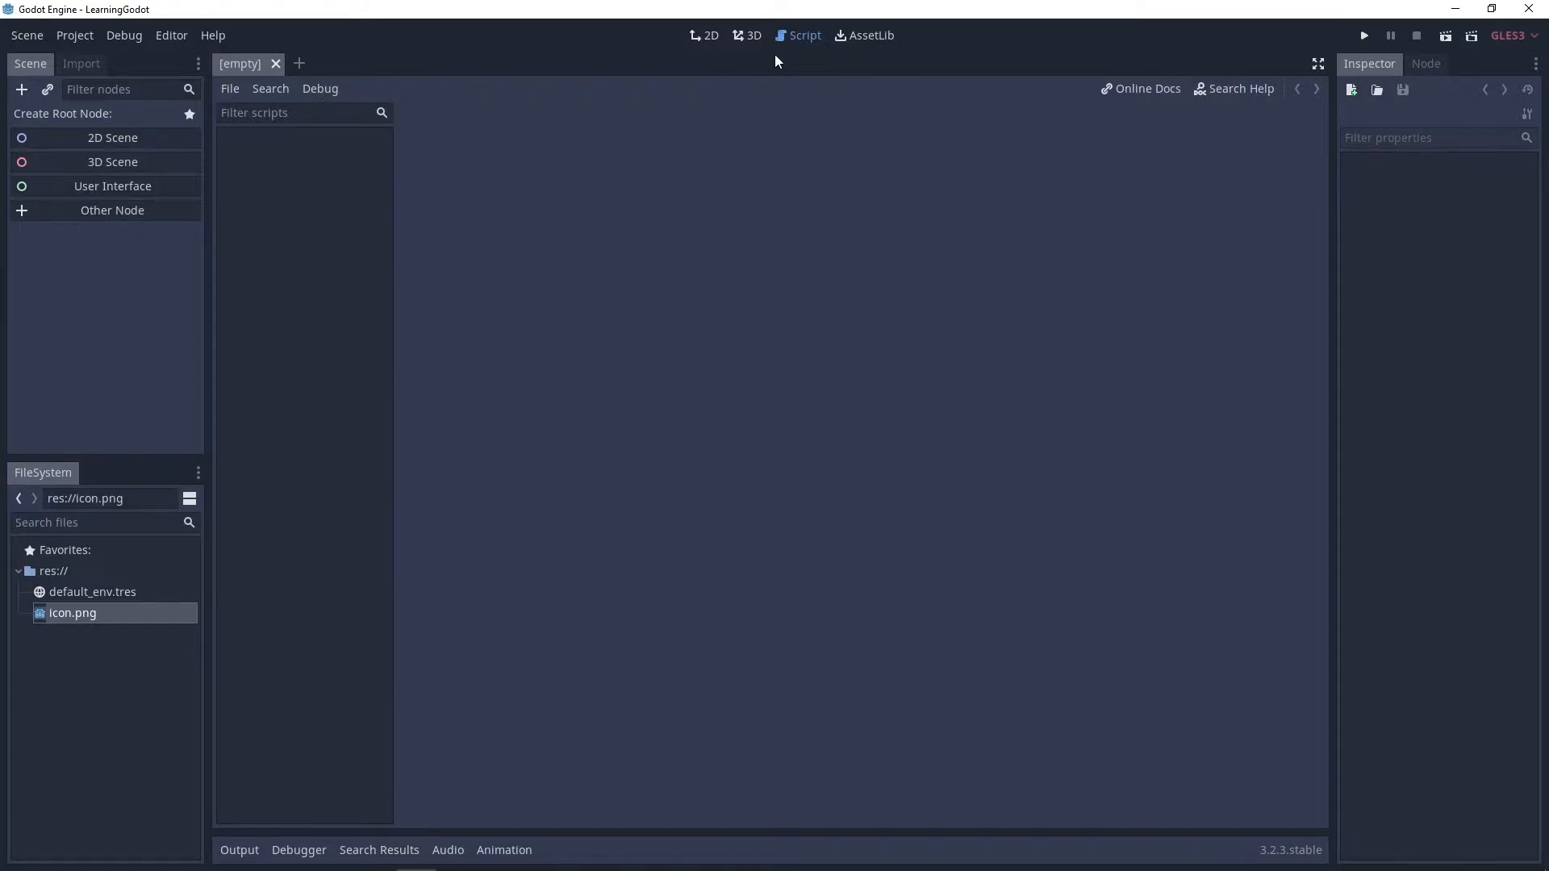
left_click(709, 37)
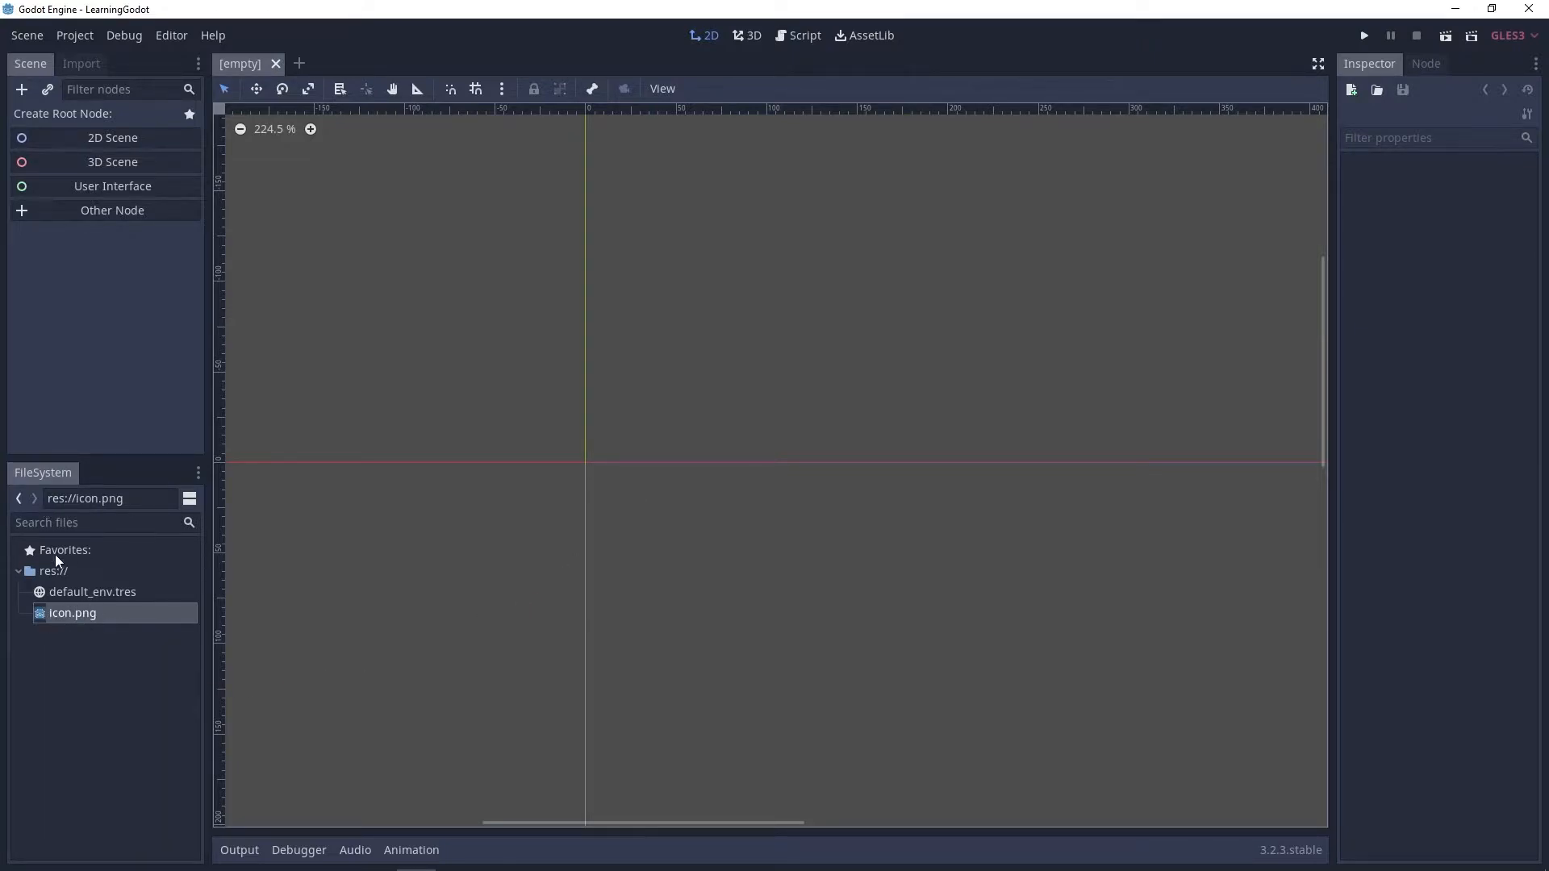
- Place icon.png as a sprite on the horizontal axis beside the origin of the 2D view, and delete that Icon root node again
left_click_drag(62, 619, 705, 467)
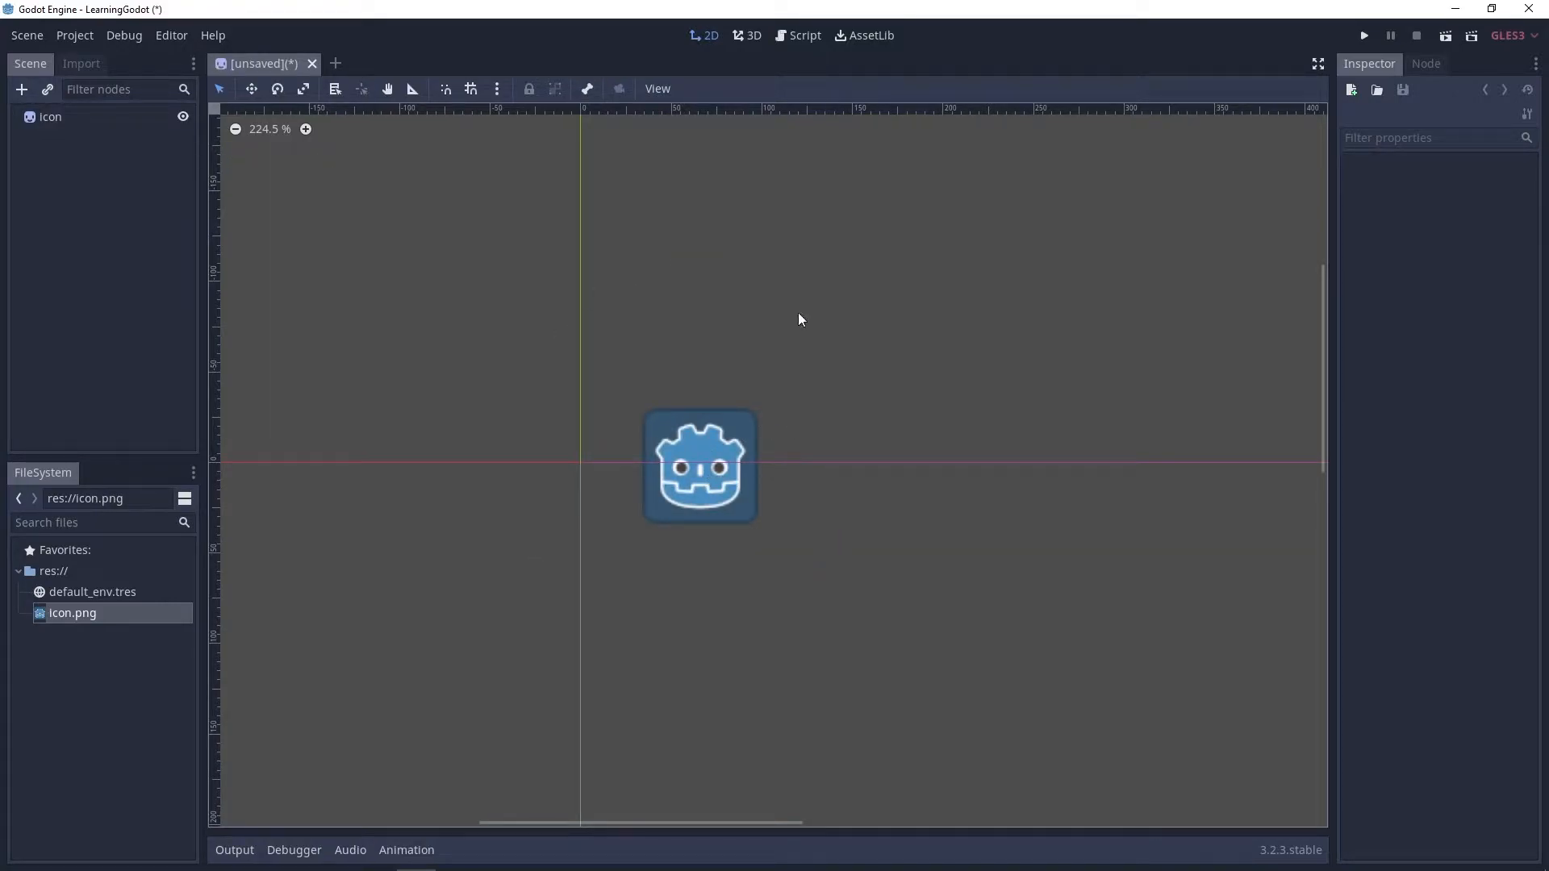
left_click_drag(590, 586, 831, 352)
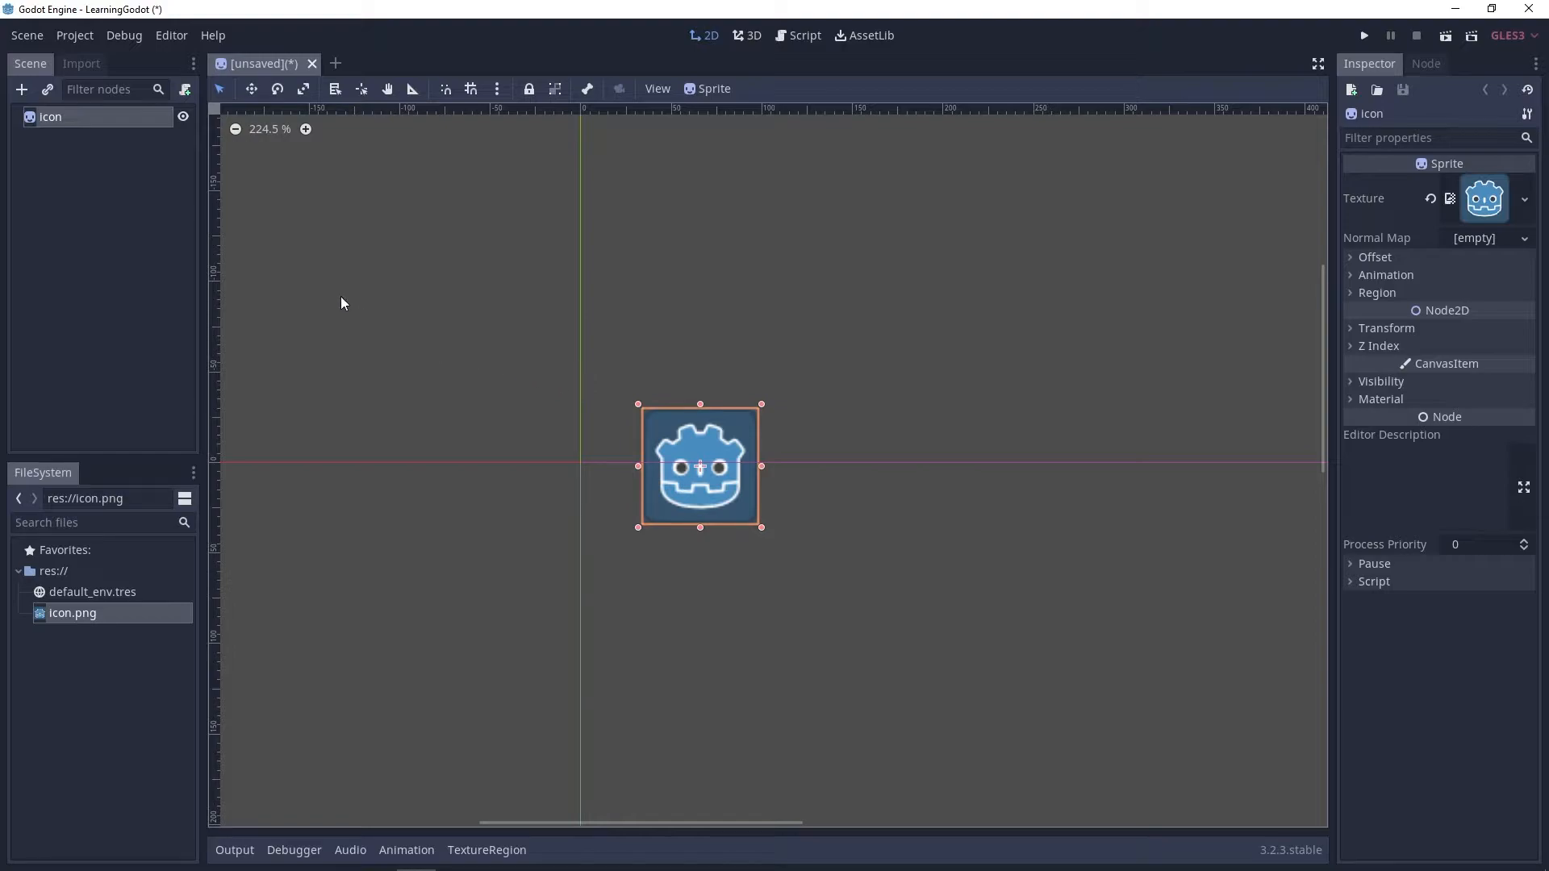
right_click(85, 121)
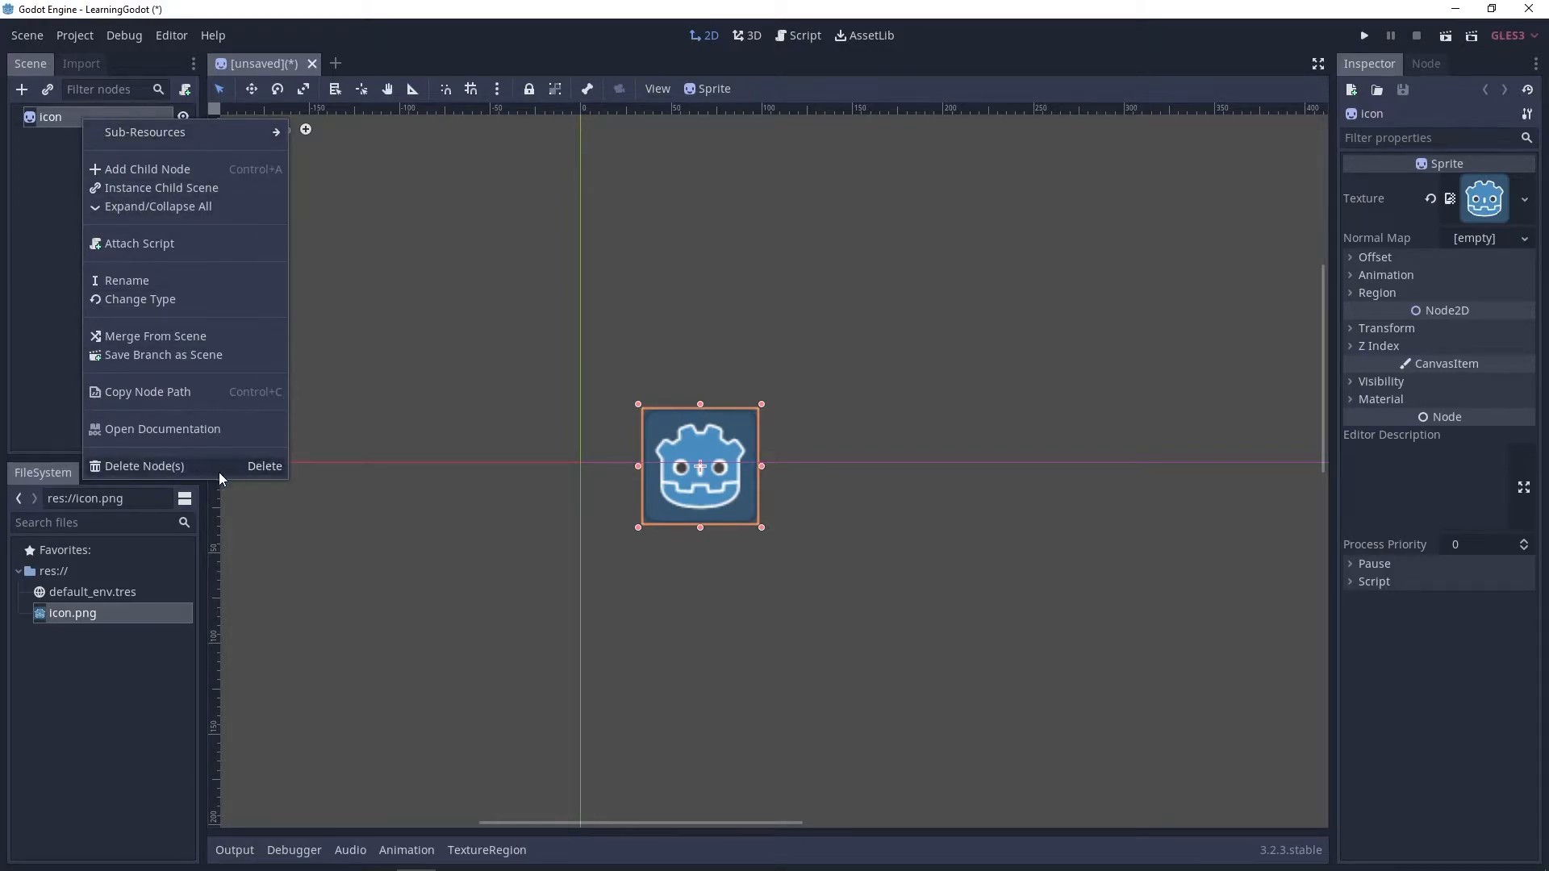
left_click(143, 467)
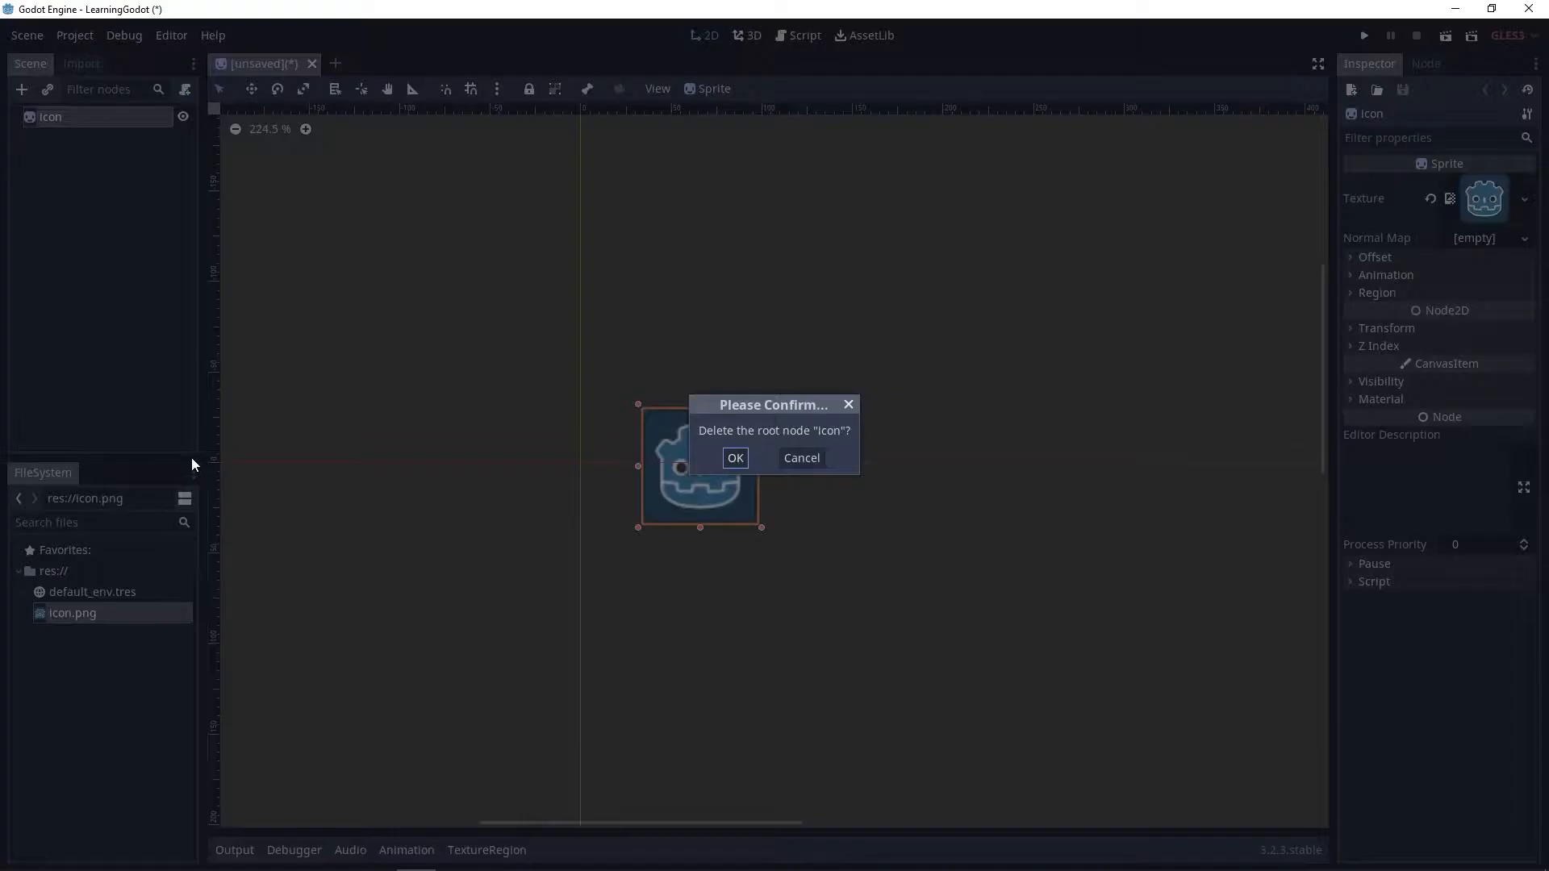
left_click(736, 458)
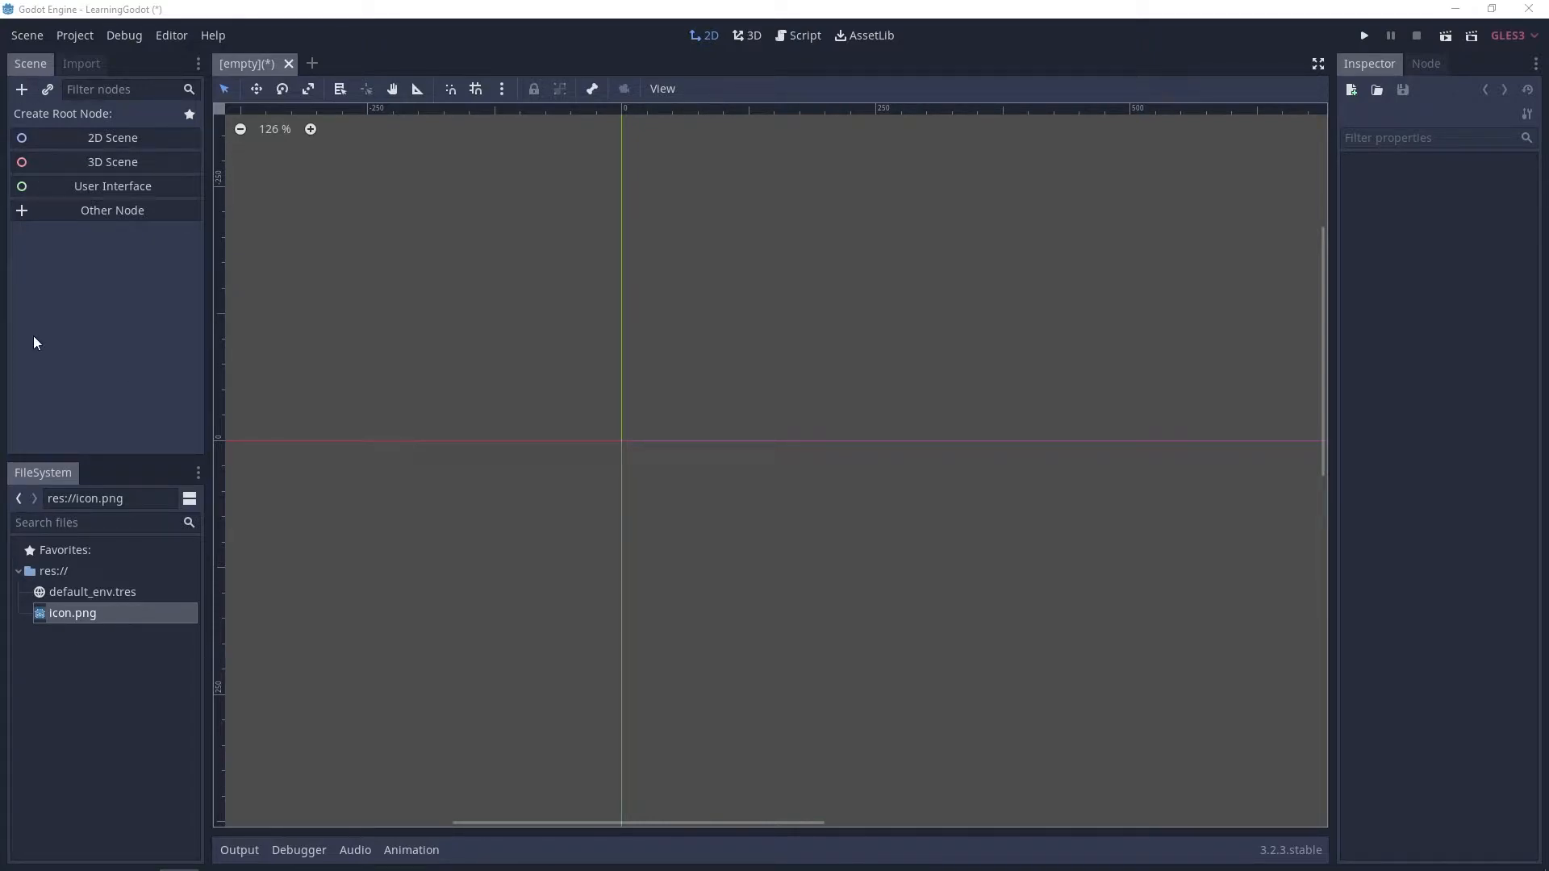
- Create a plain Node as the root of the empty scene
left_click(22, 89)
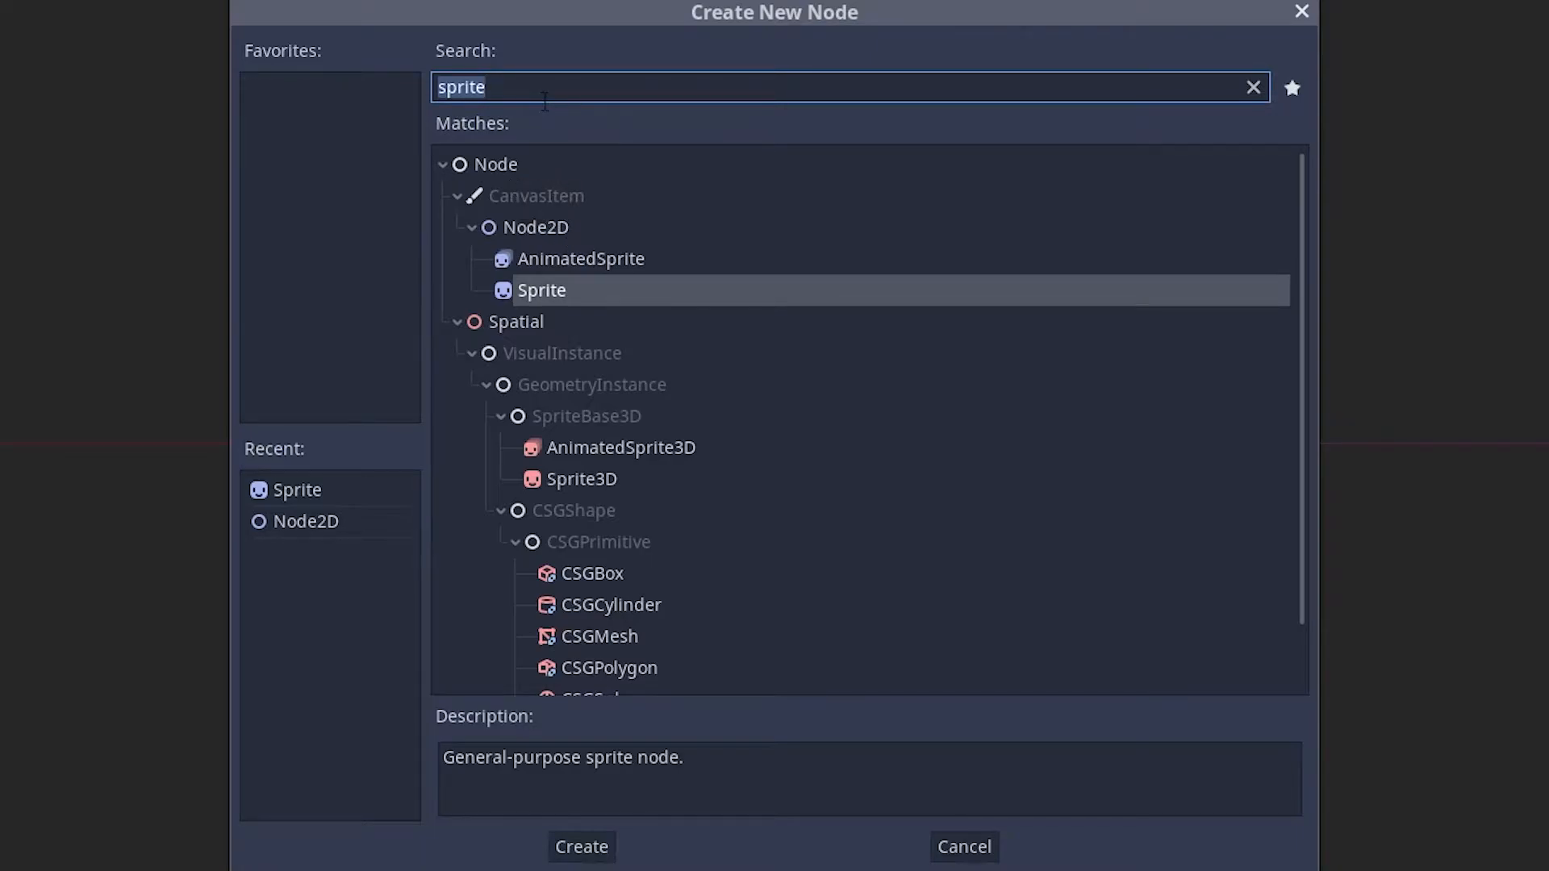
key("BackSpace")
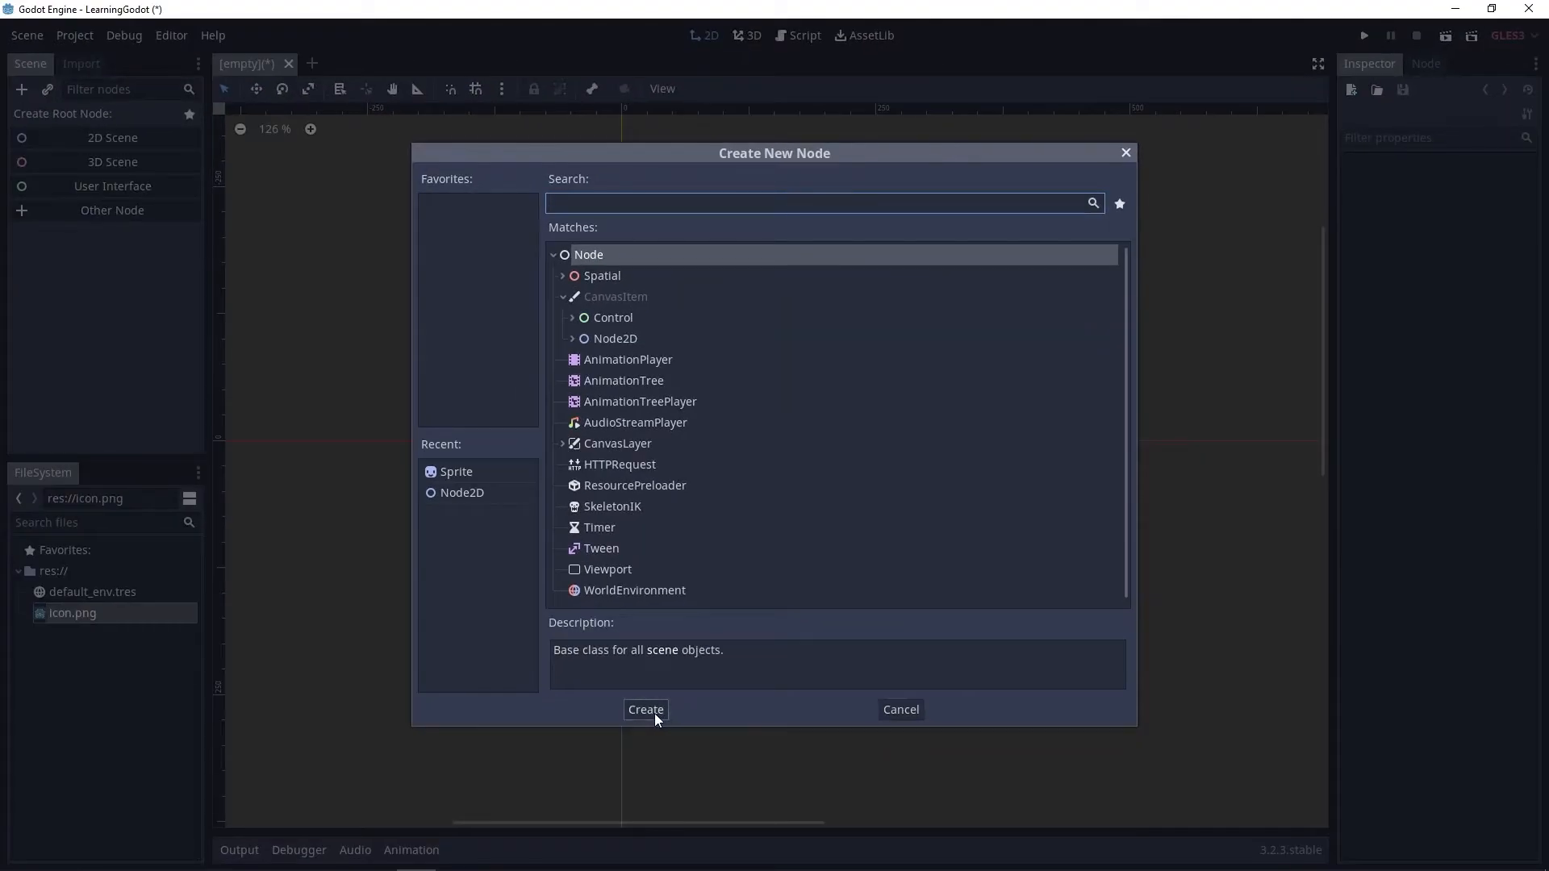
left_click(645, 710)
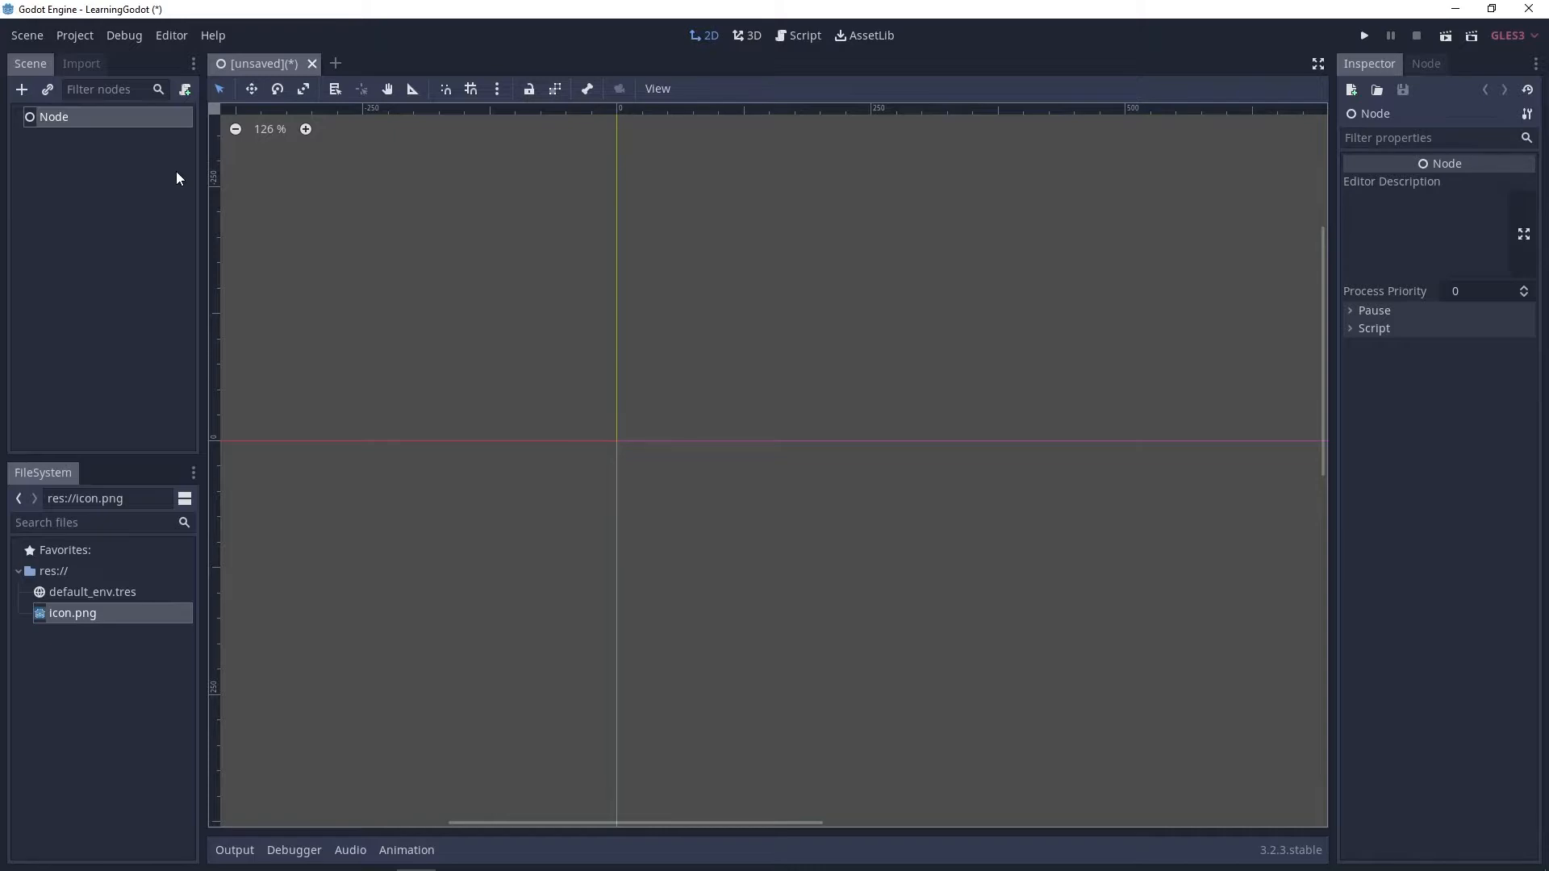
- Add a plain Node as a child of the root node and delete that child again
left_click(20, 90)
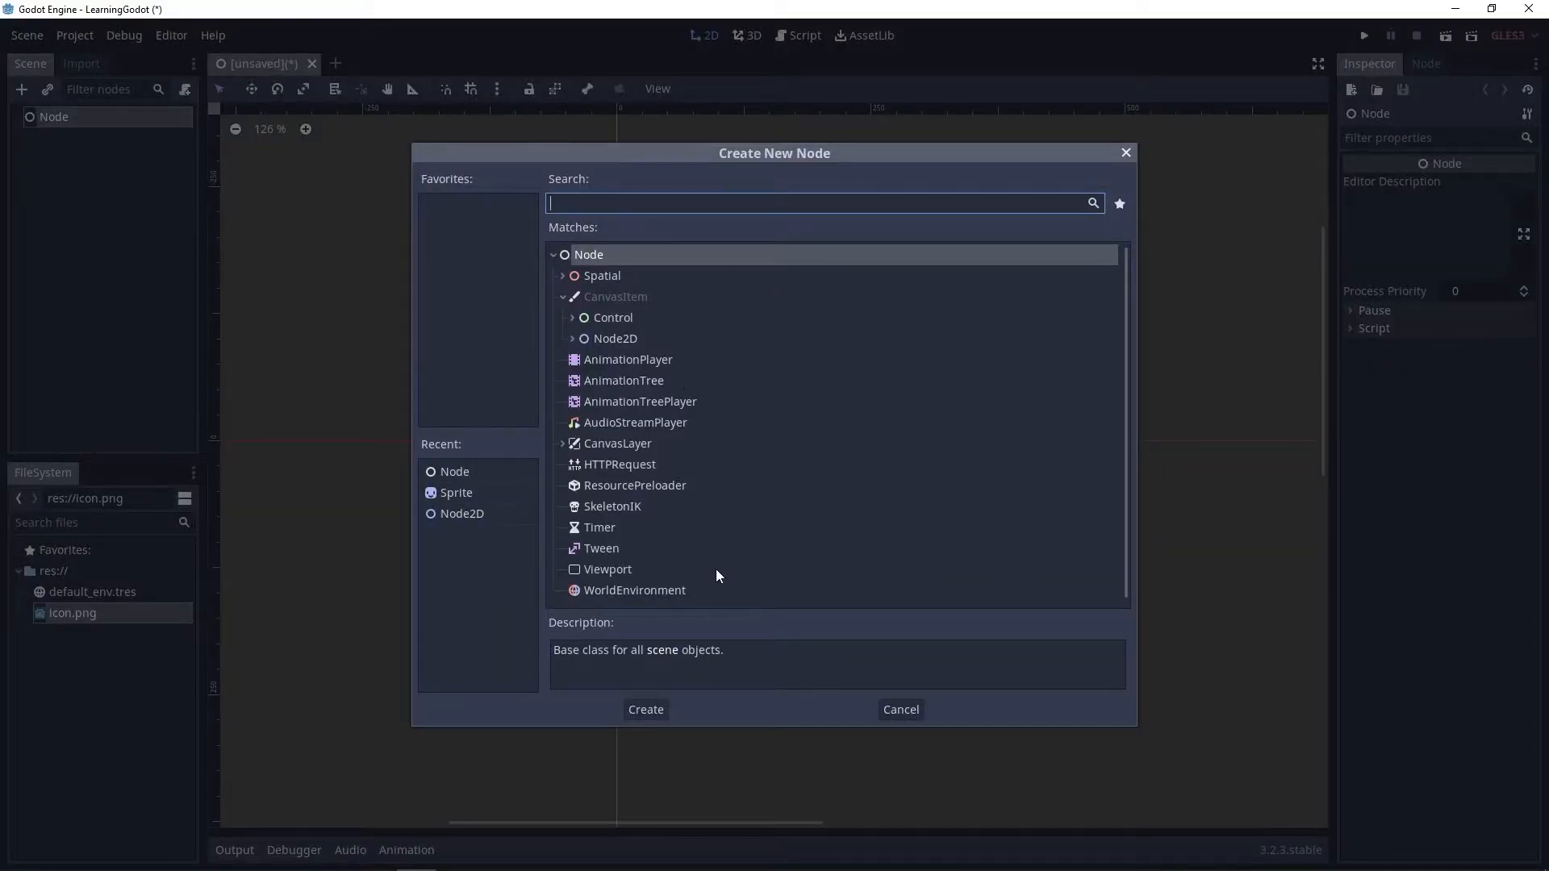
left_click(662, 714)
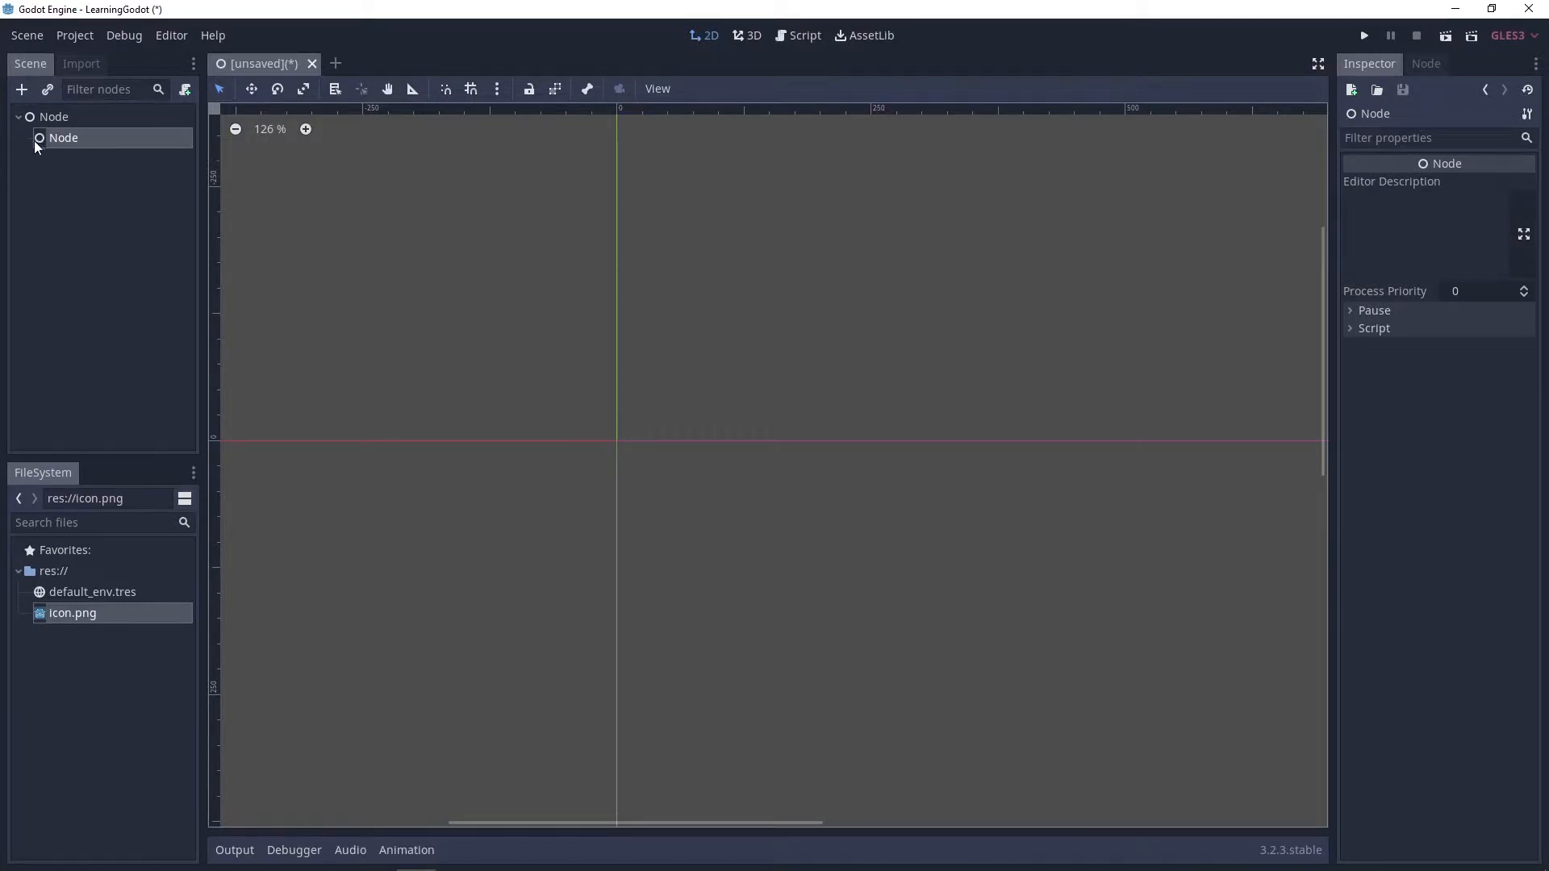
right_click(86, 140)
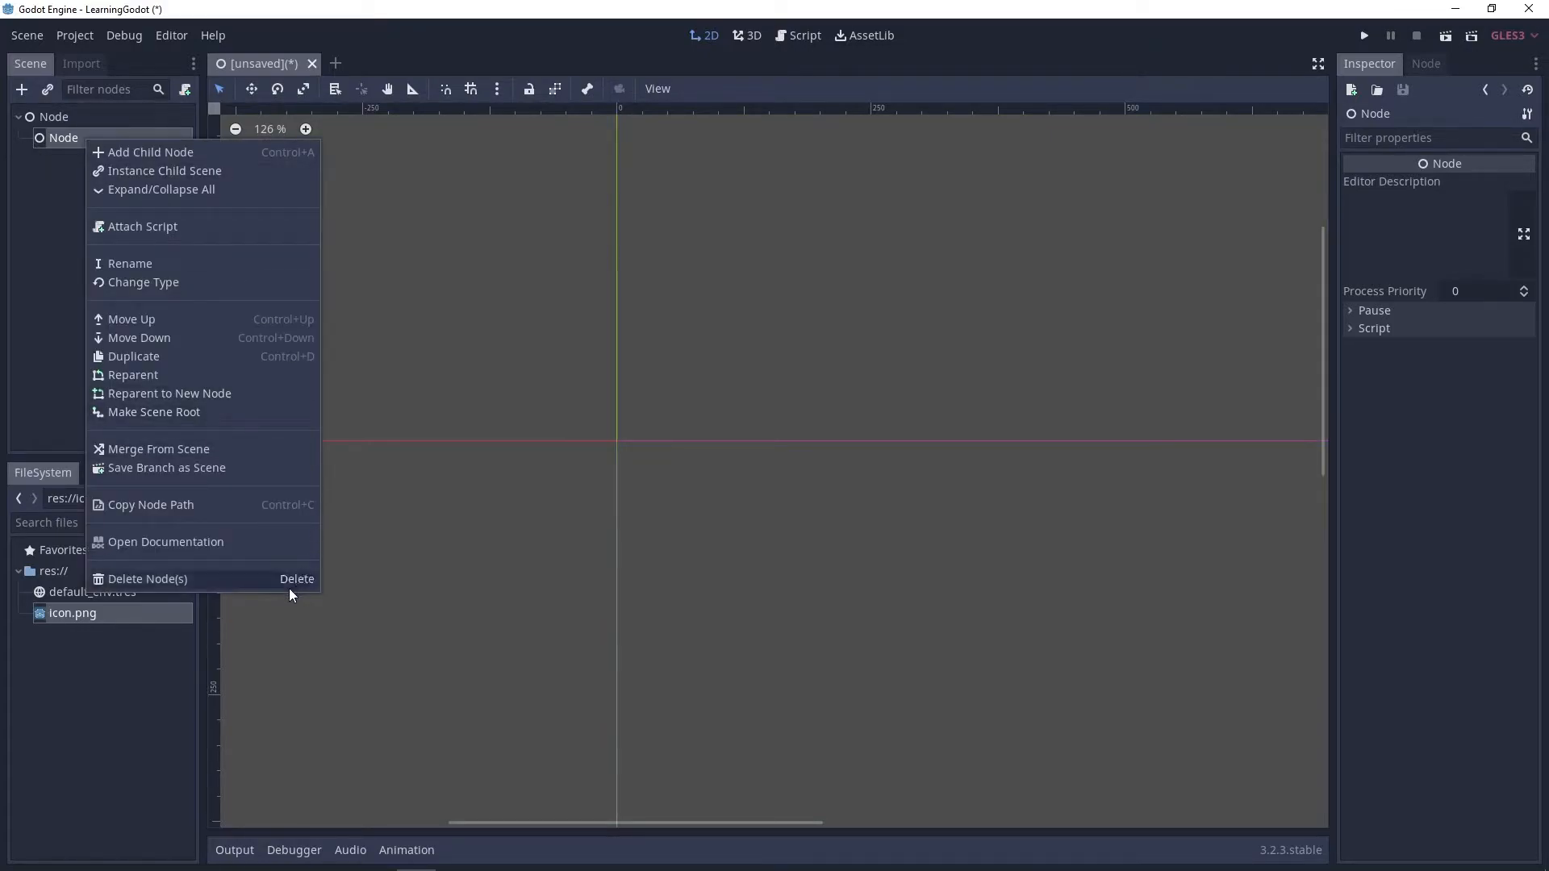
left_click(254, 580)
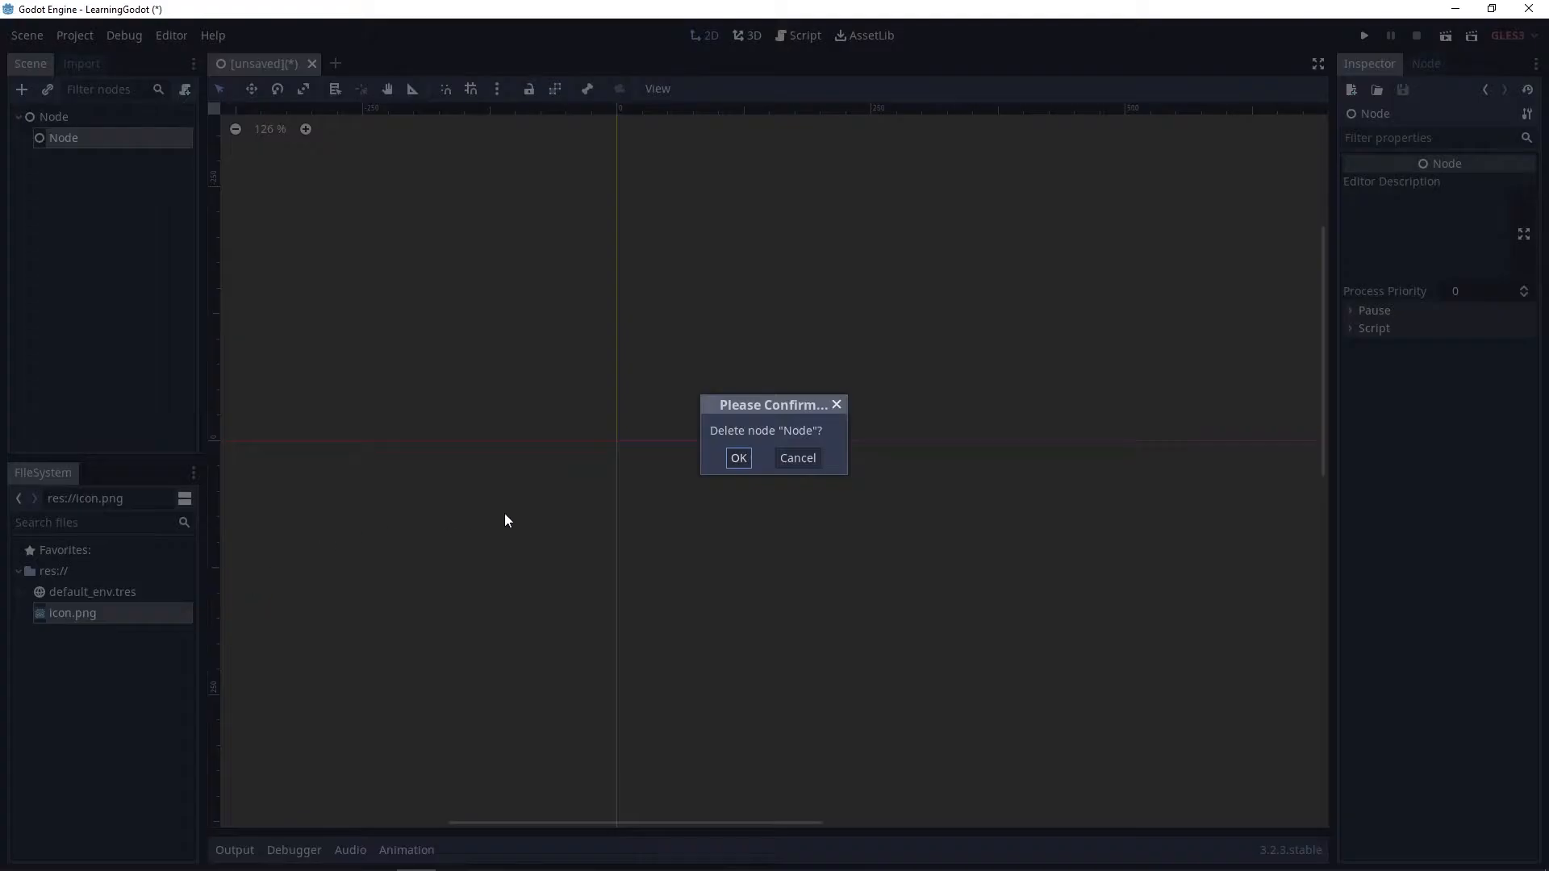
left_click(738, 458)
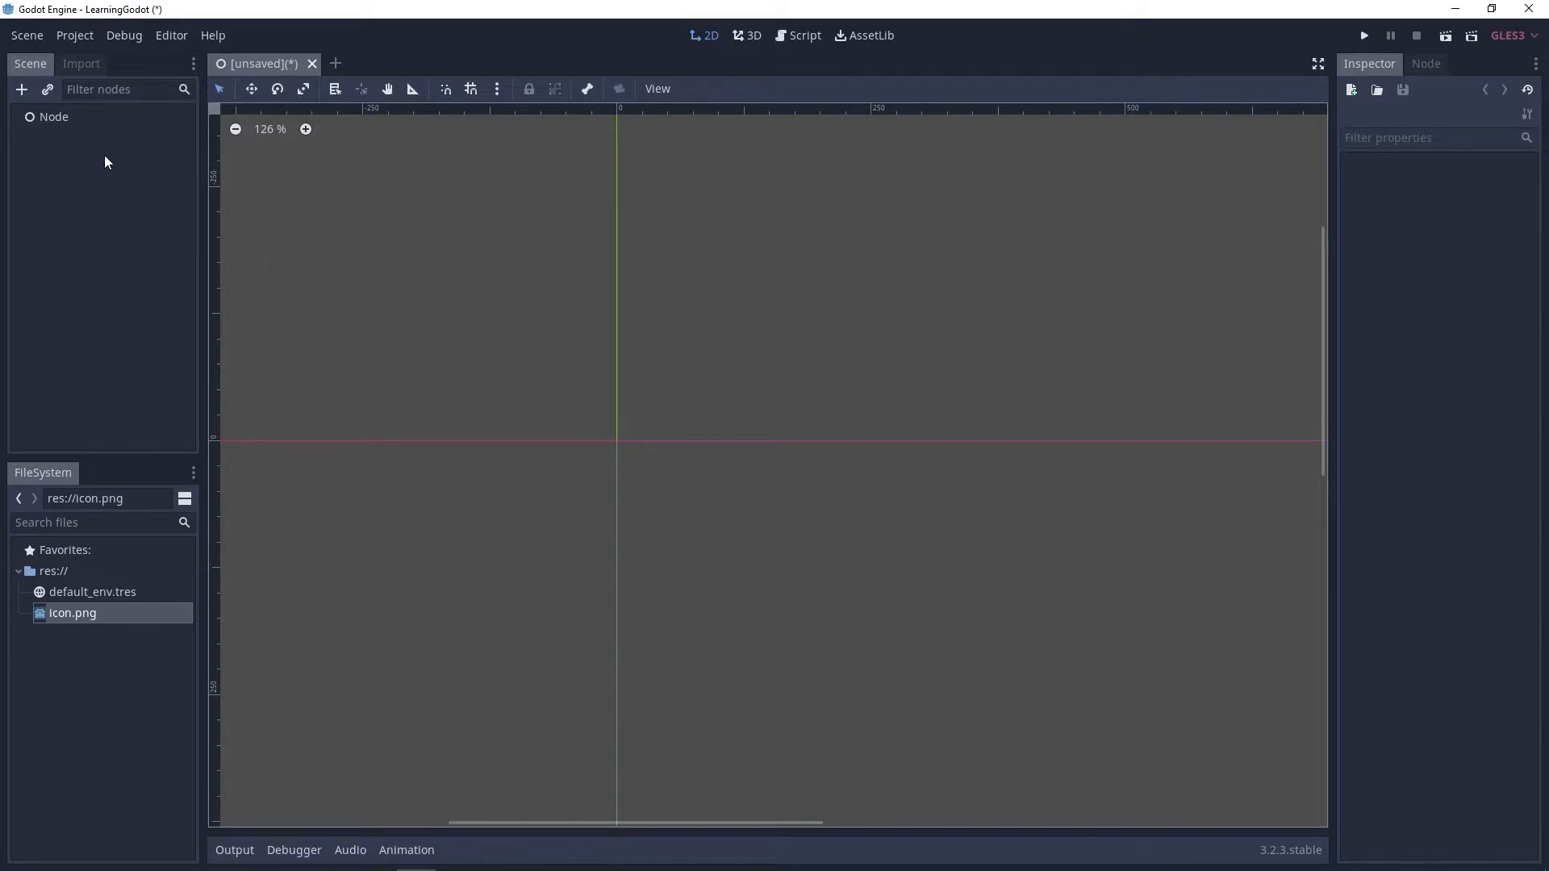
- Save the scene as Node.tscn in the project's res:// folder
left_click(35, 39)
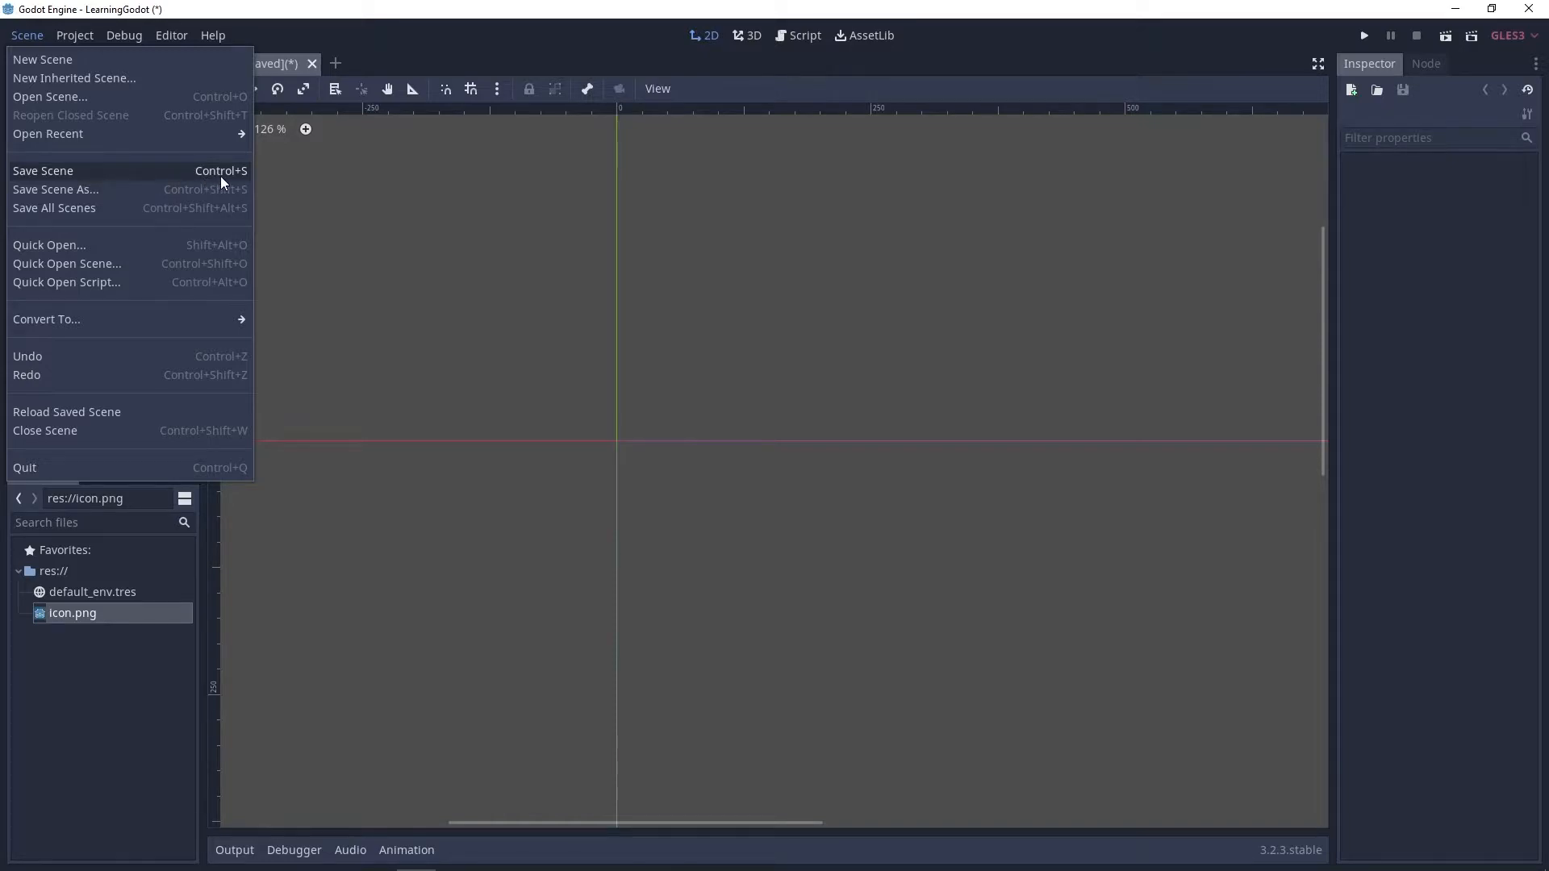
left_click(113, 171)
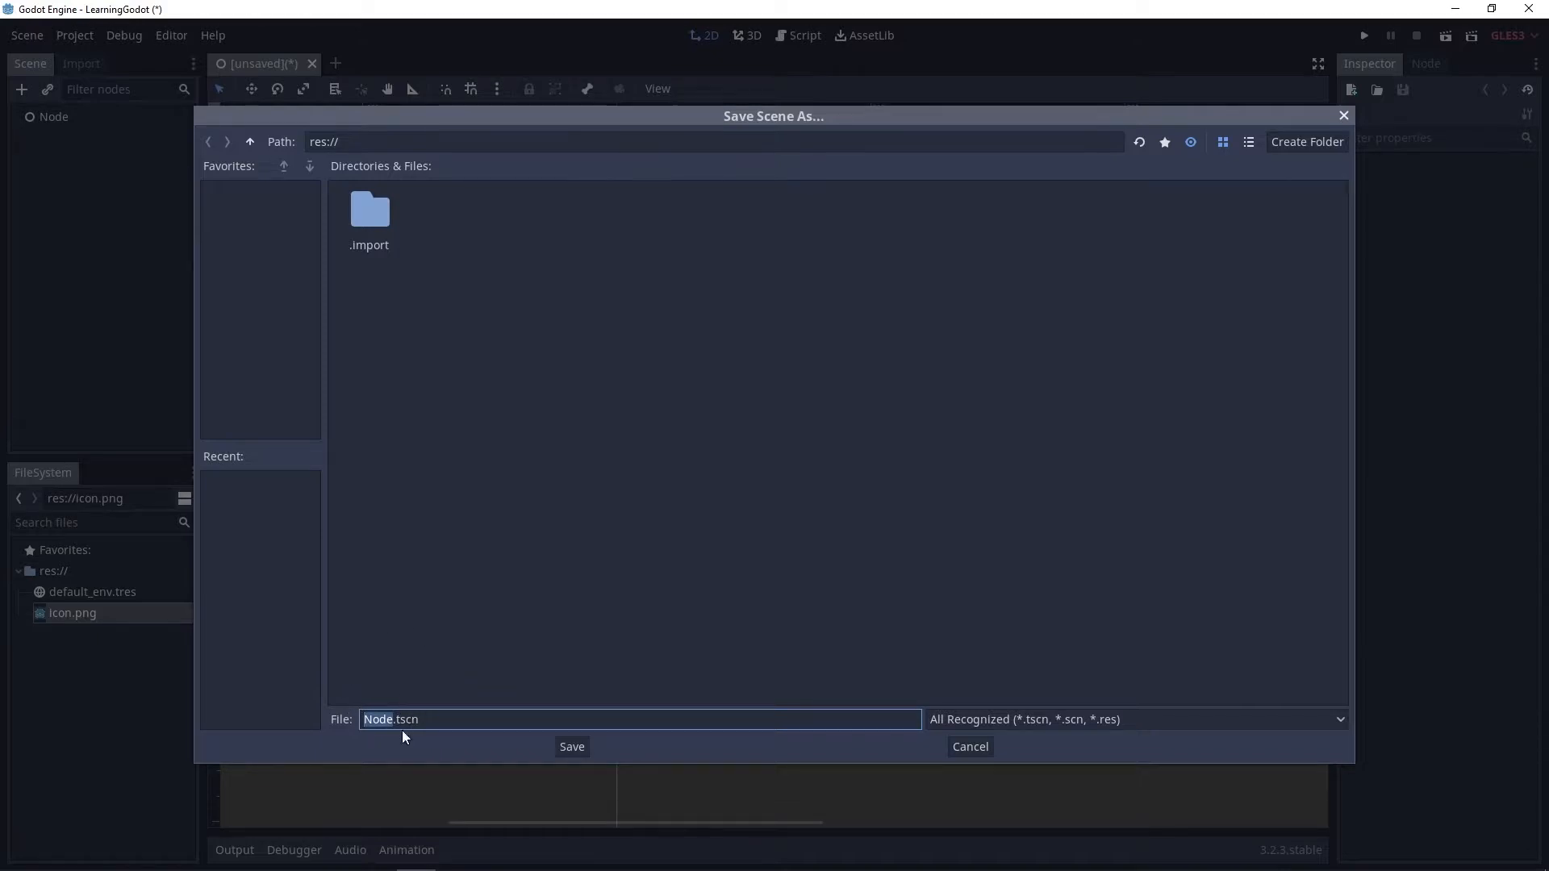
left_click(572, 747)
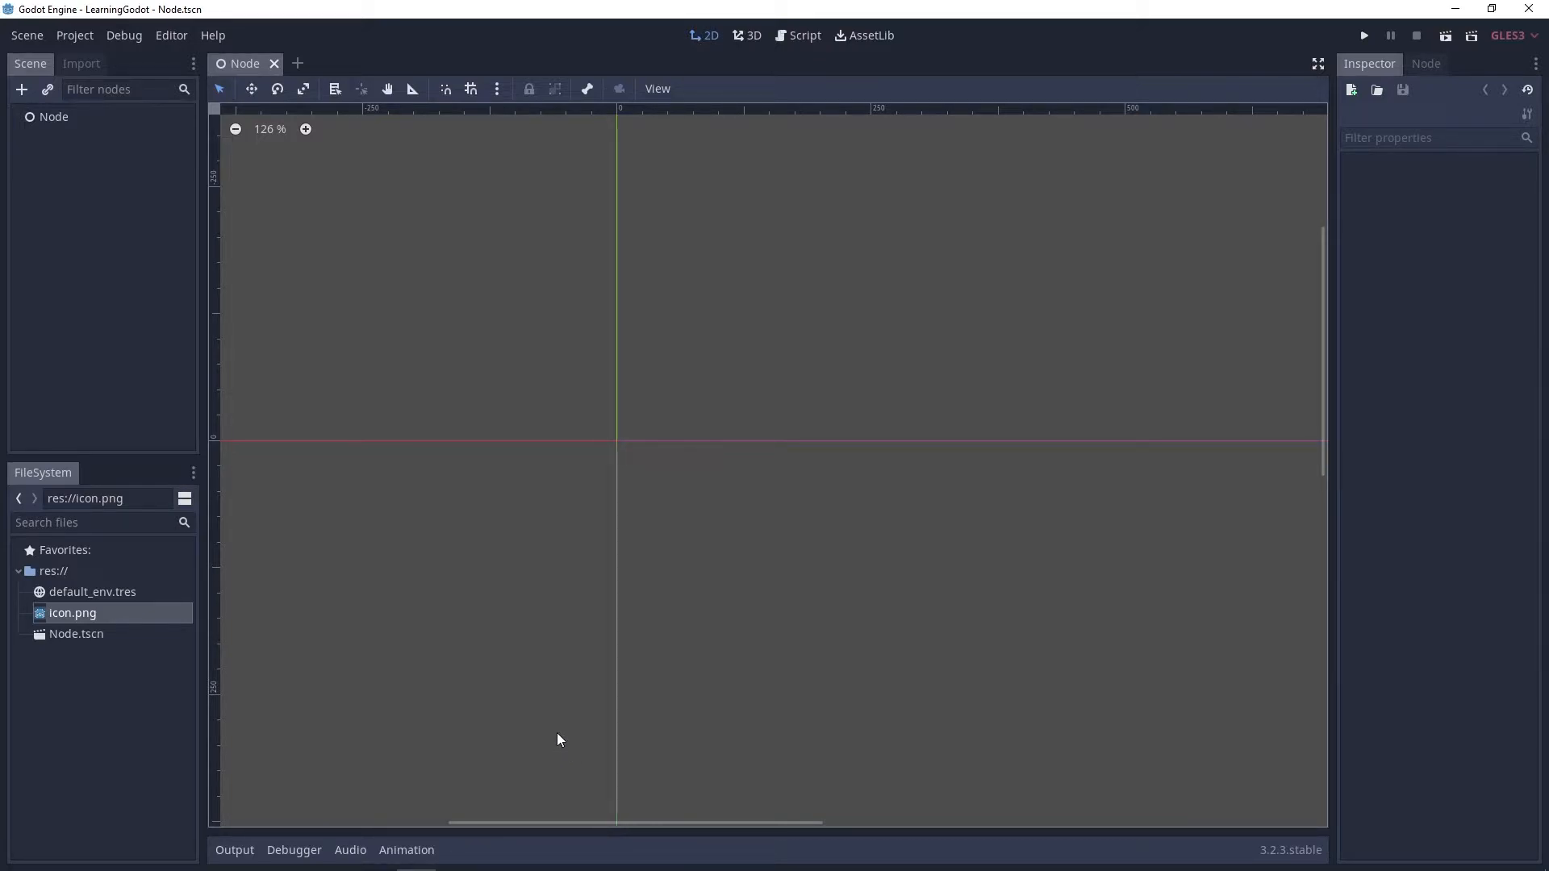
- Close the Node scene and reopen it from Node.tscn in the project files
left_click(98, 635)
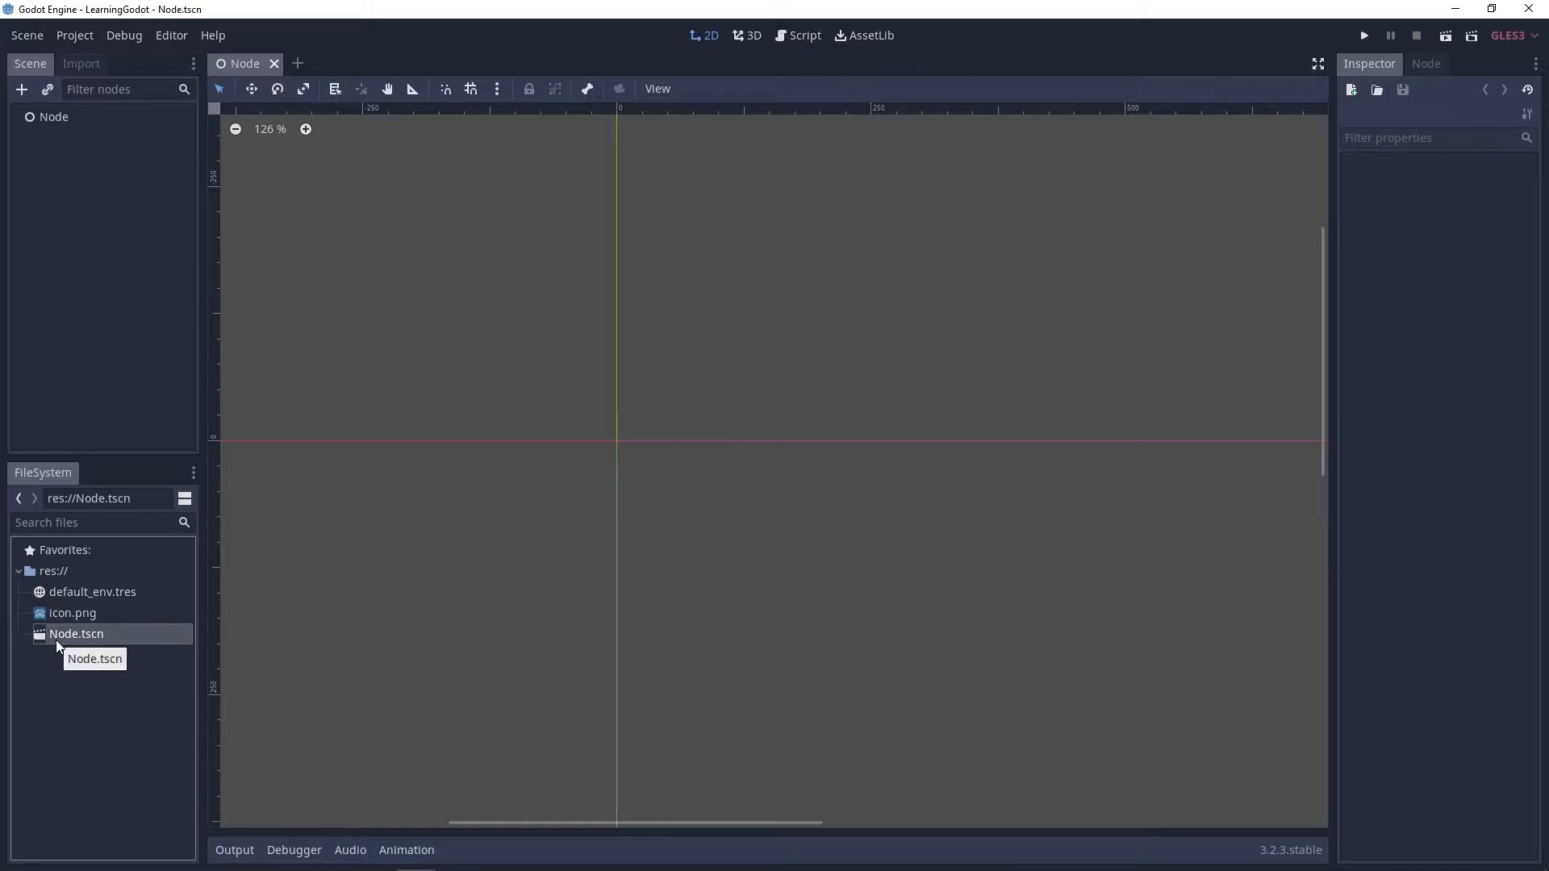
left_click(275, 64)
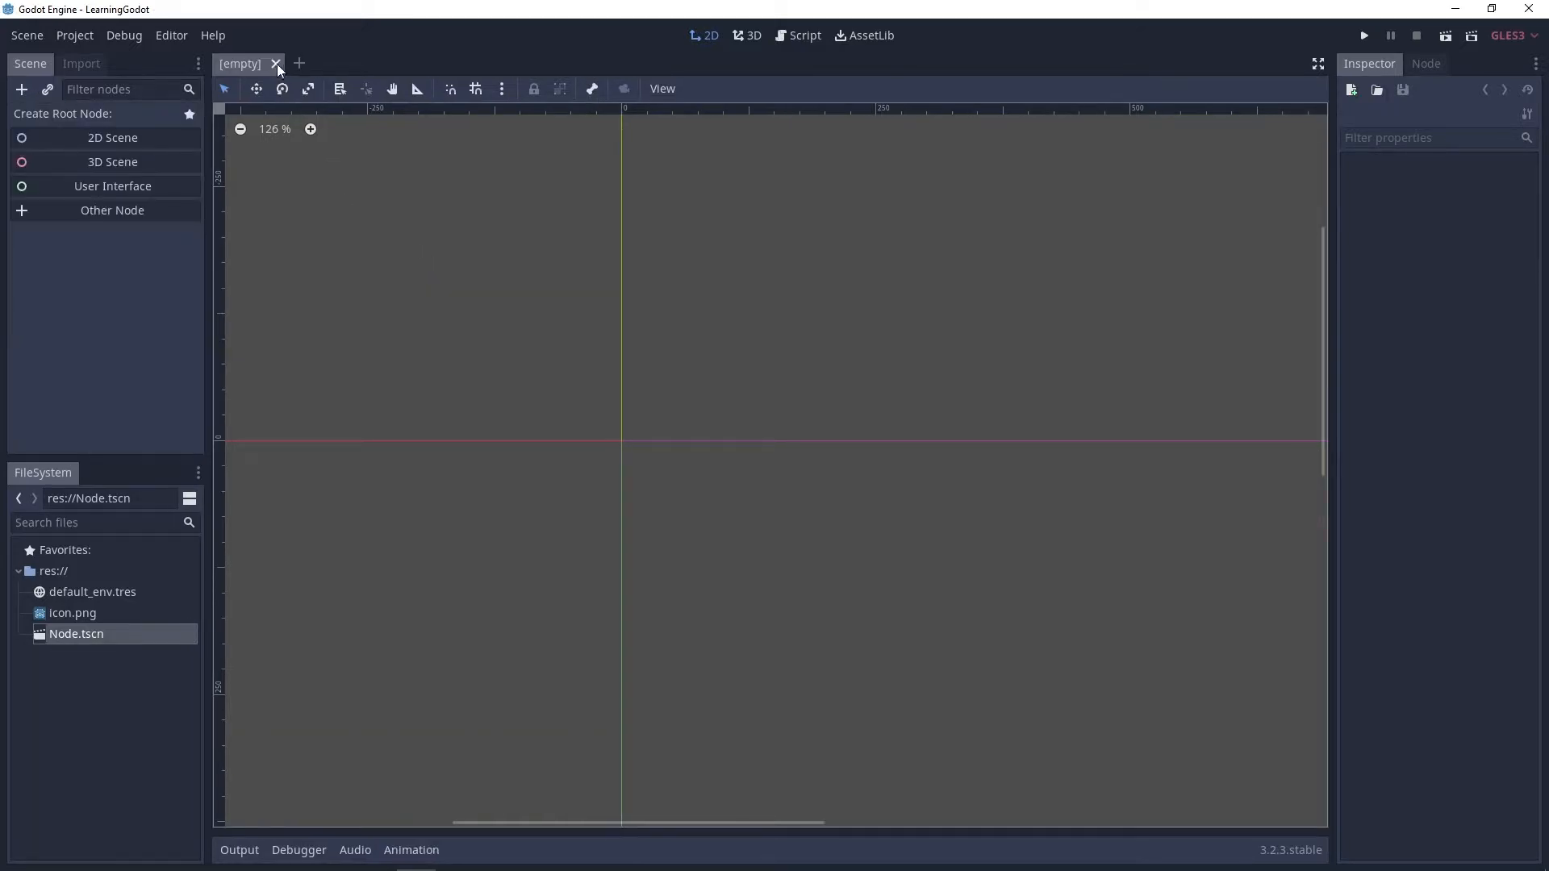
double_click(74, 637)
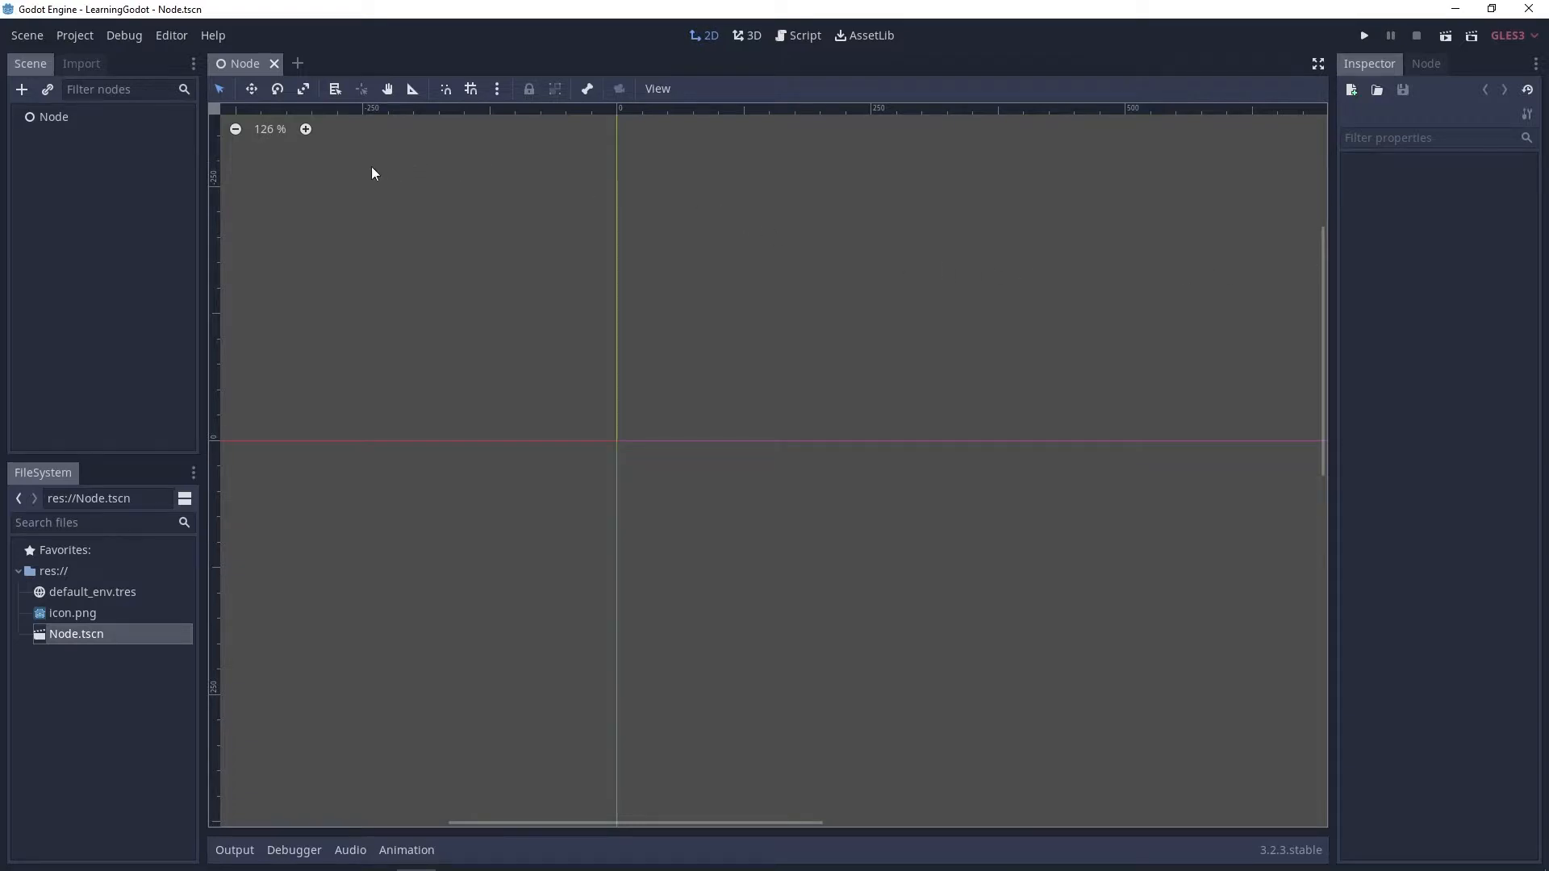
- Inspect the root Node's Pause and Script properties and collapse them again
left_click(70, 117)
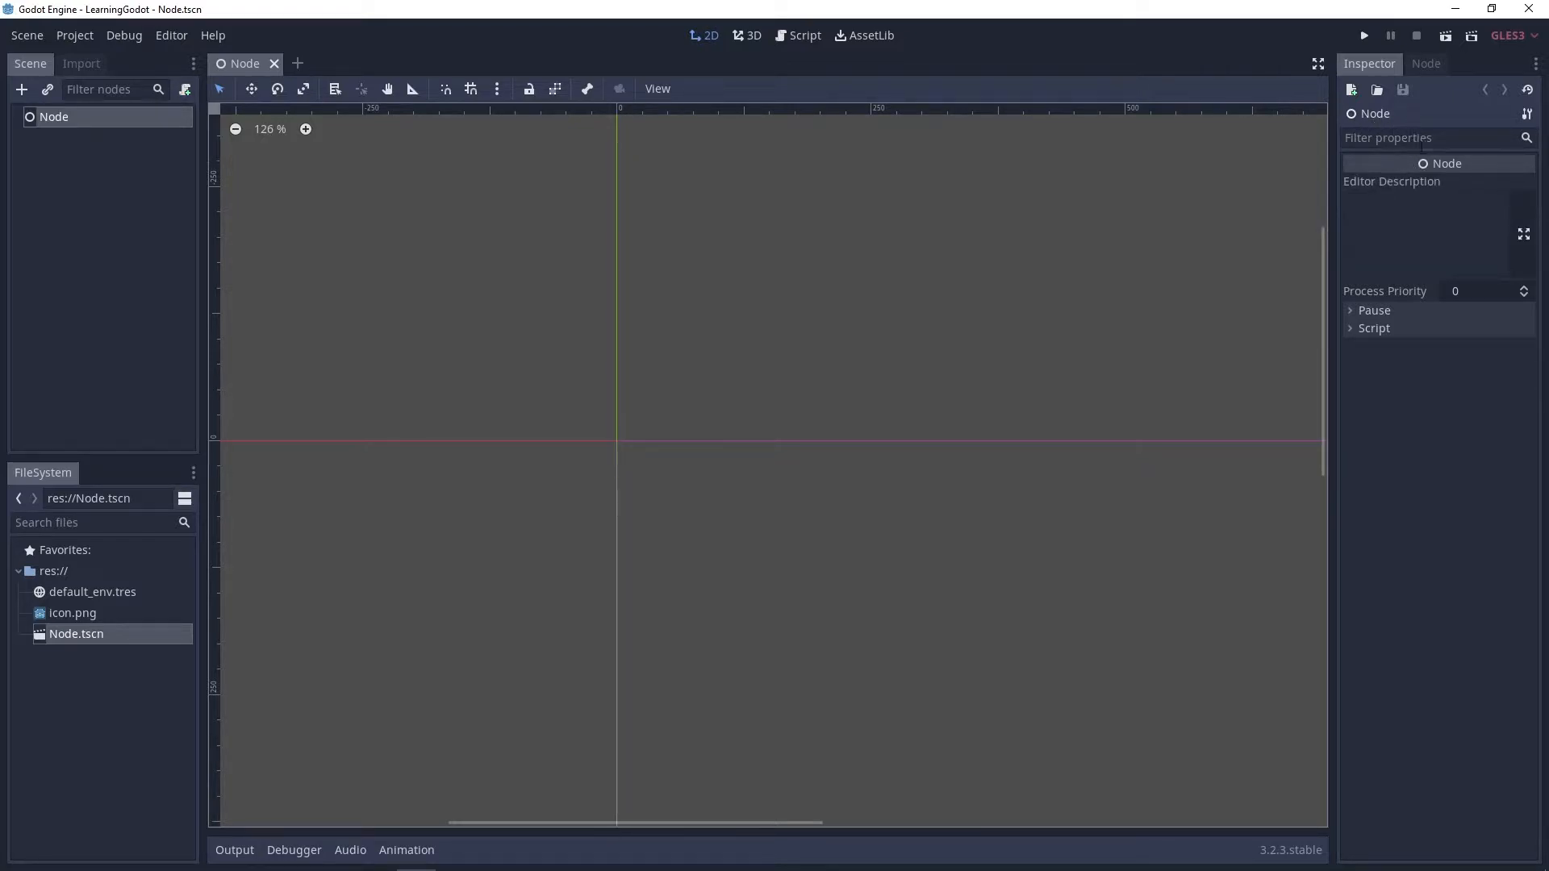
left_click(1375, 311)
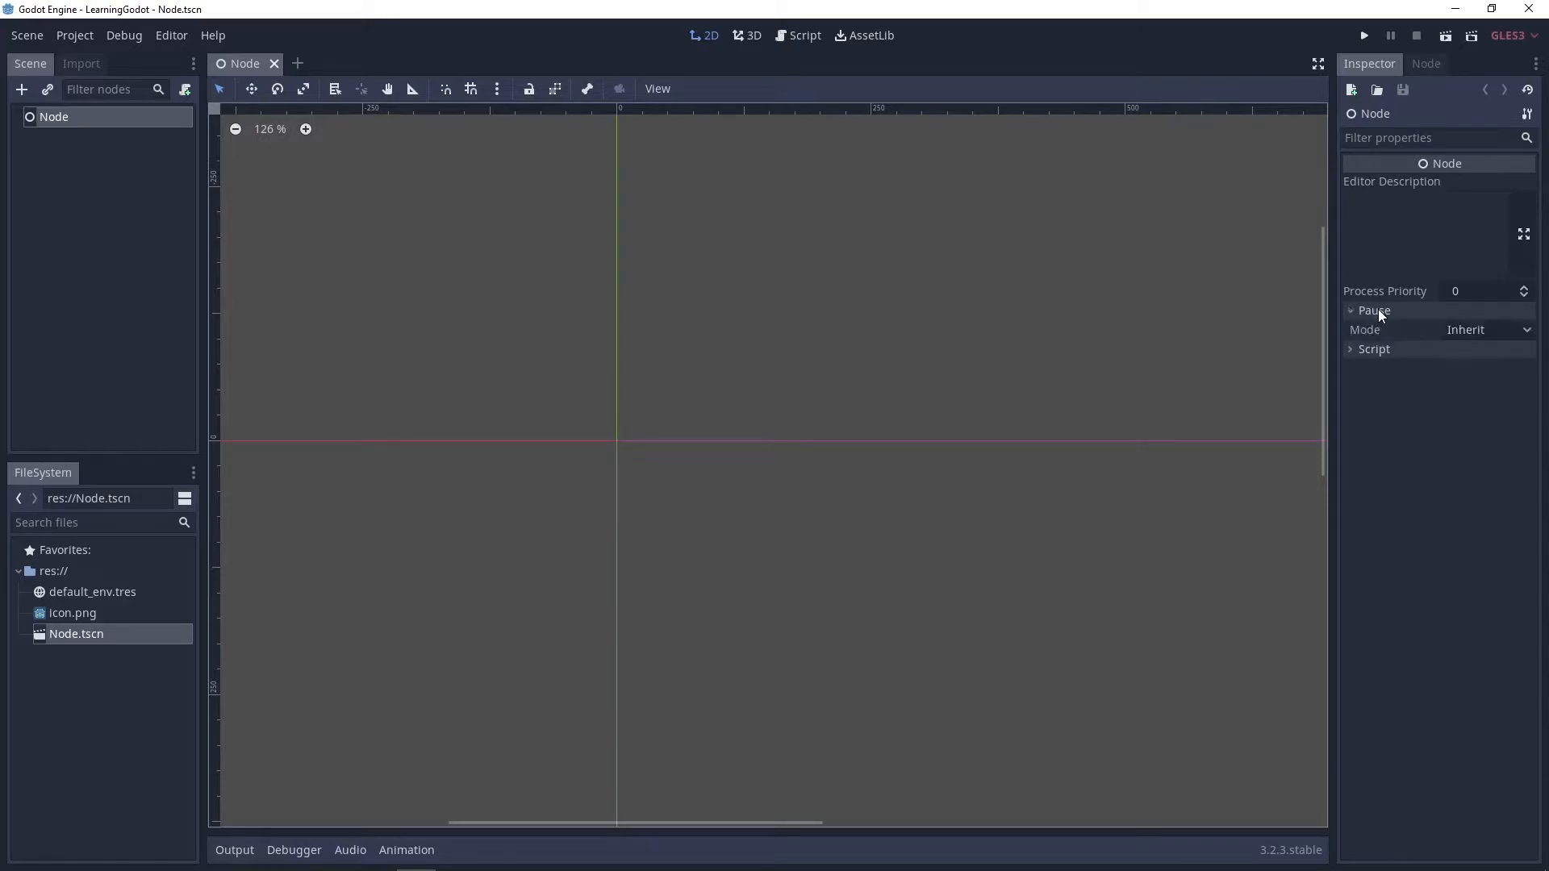
left_click(1398, 352)
left_click(1417, 352)
left_click(1375, 311)
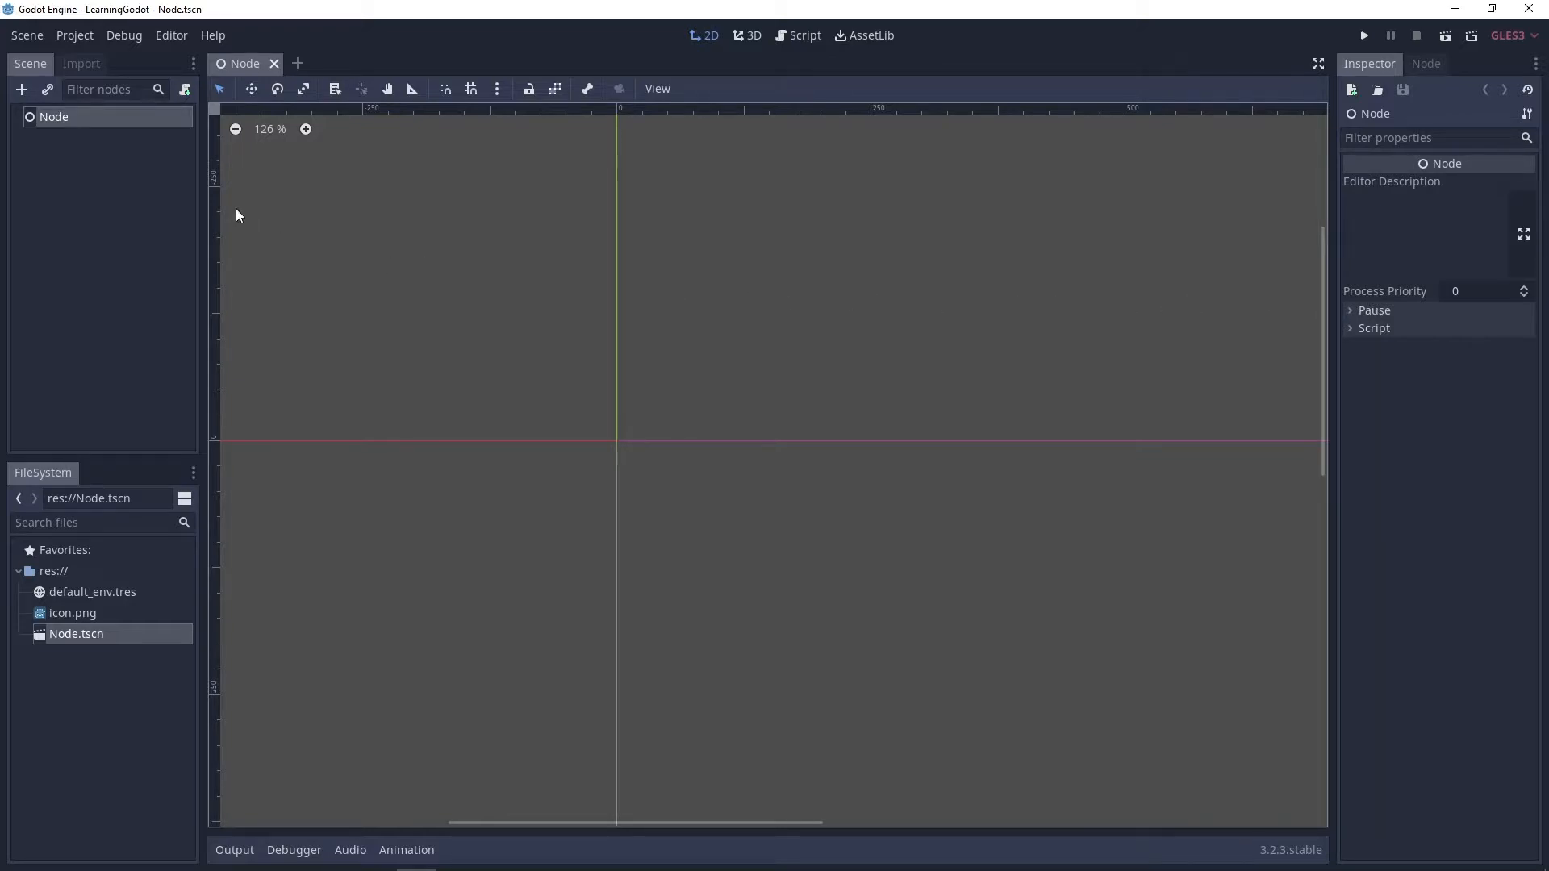
- Add a Node2D as a child of the root Node
left_click(22, 90)
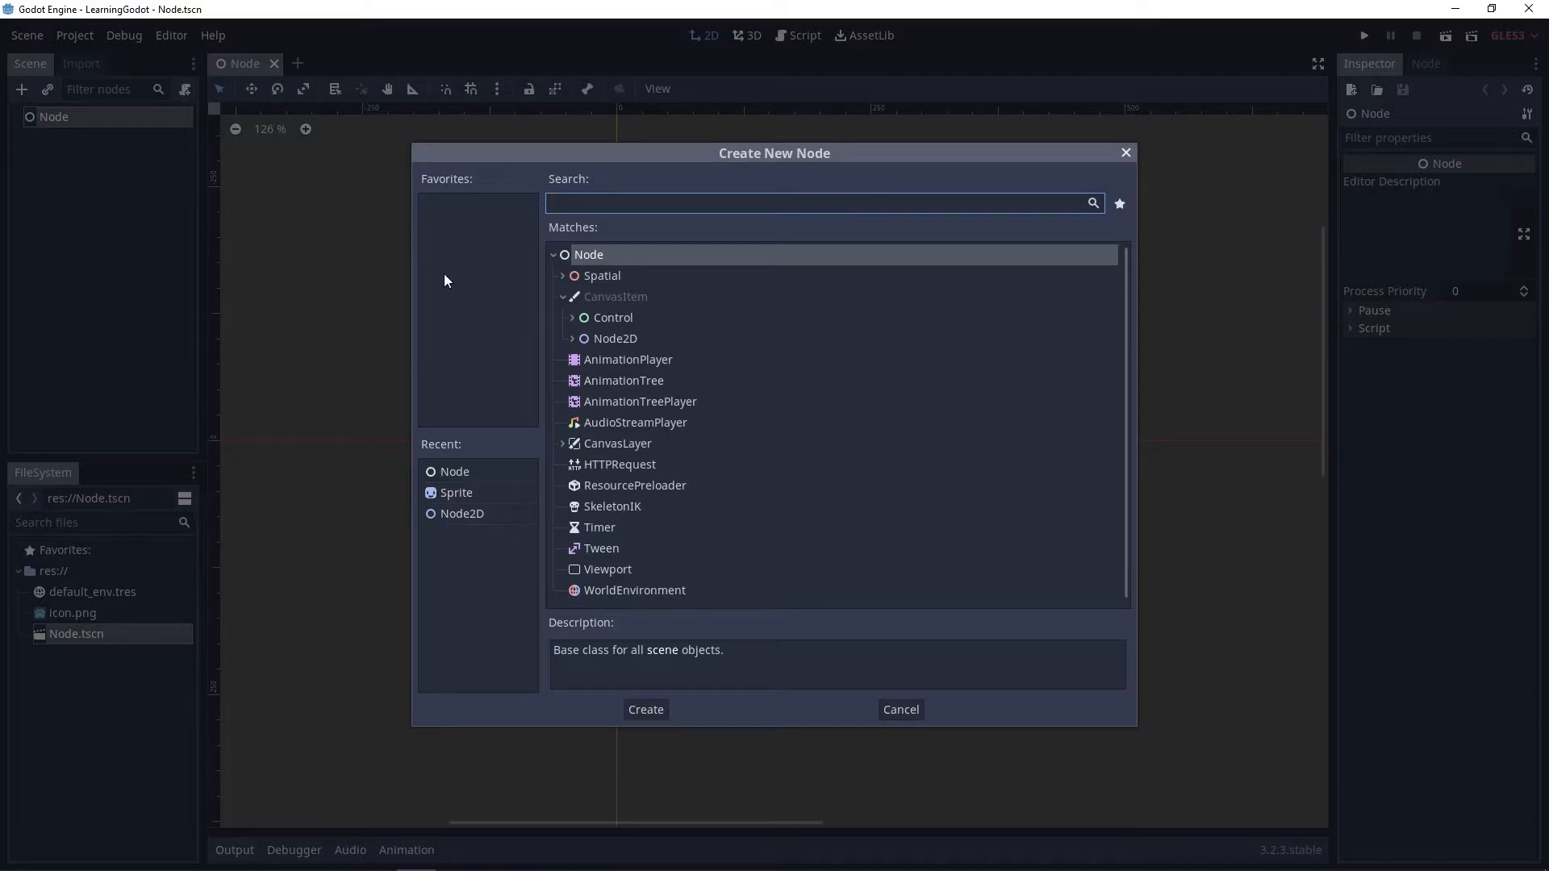
left_click(625, 341)
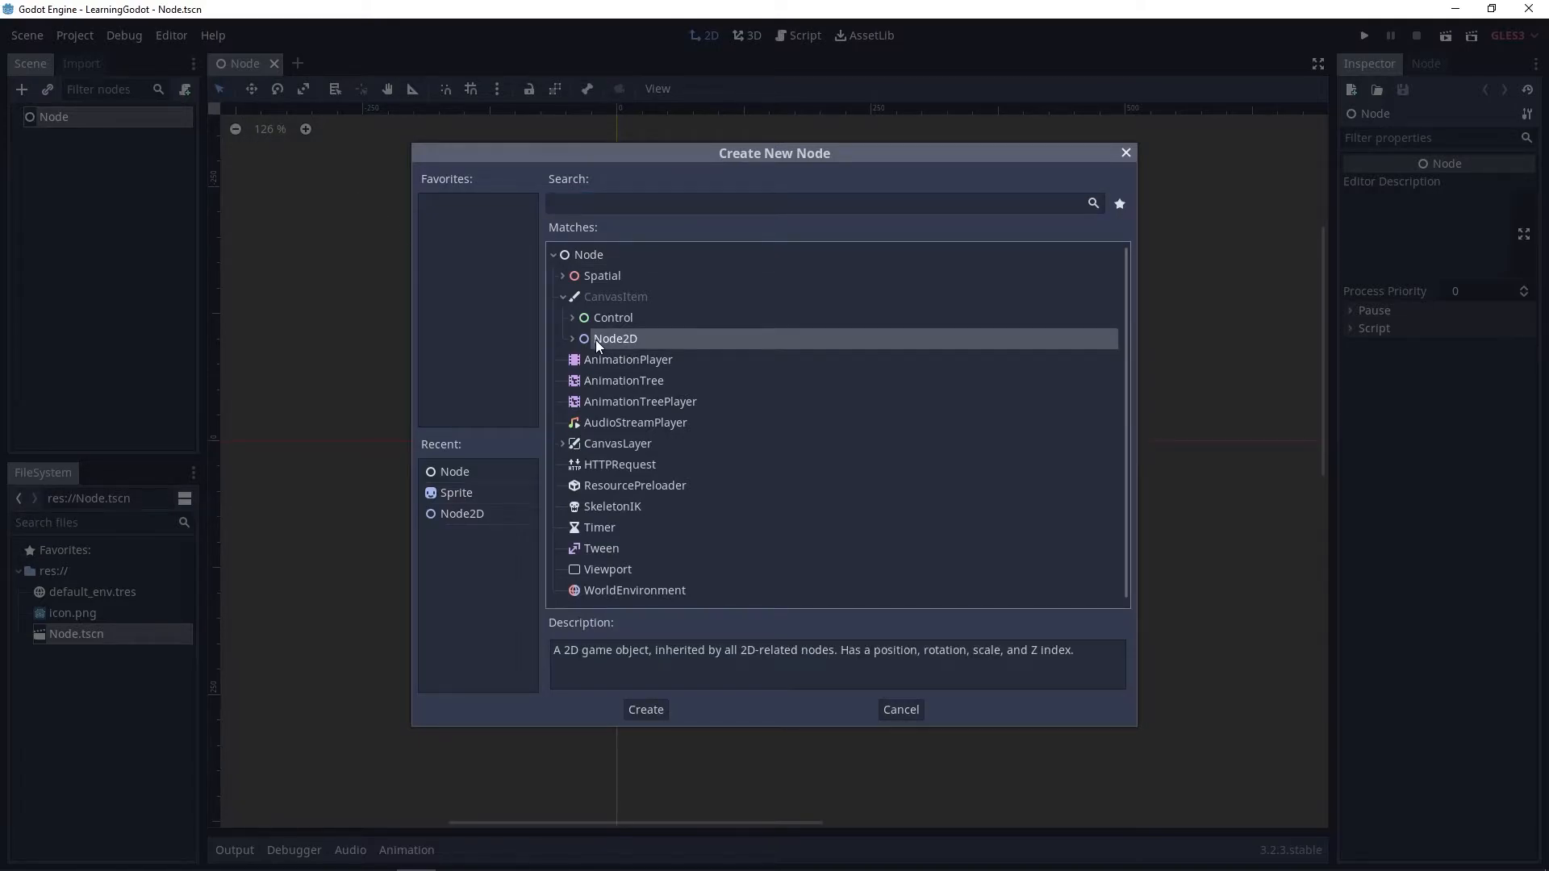
left_click(653, 708)
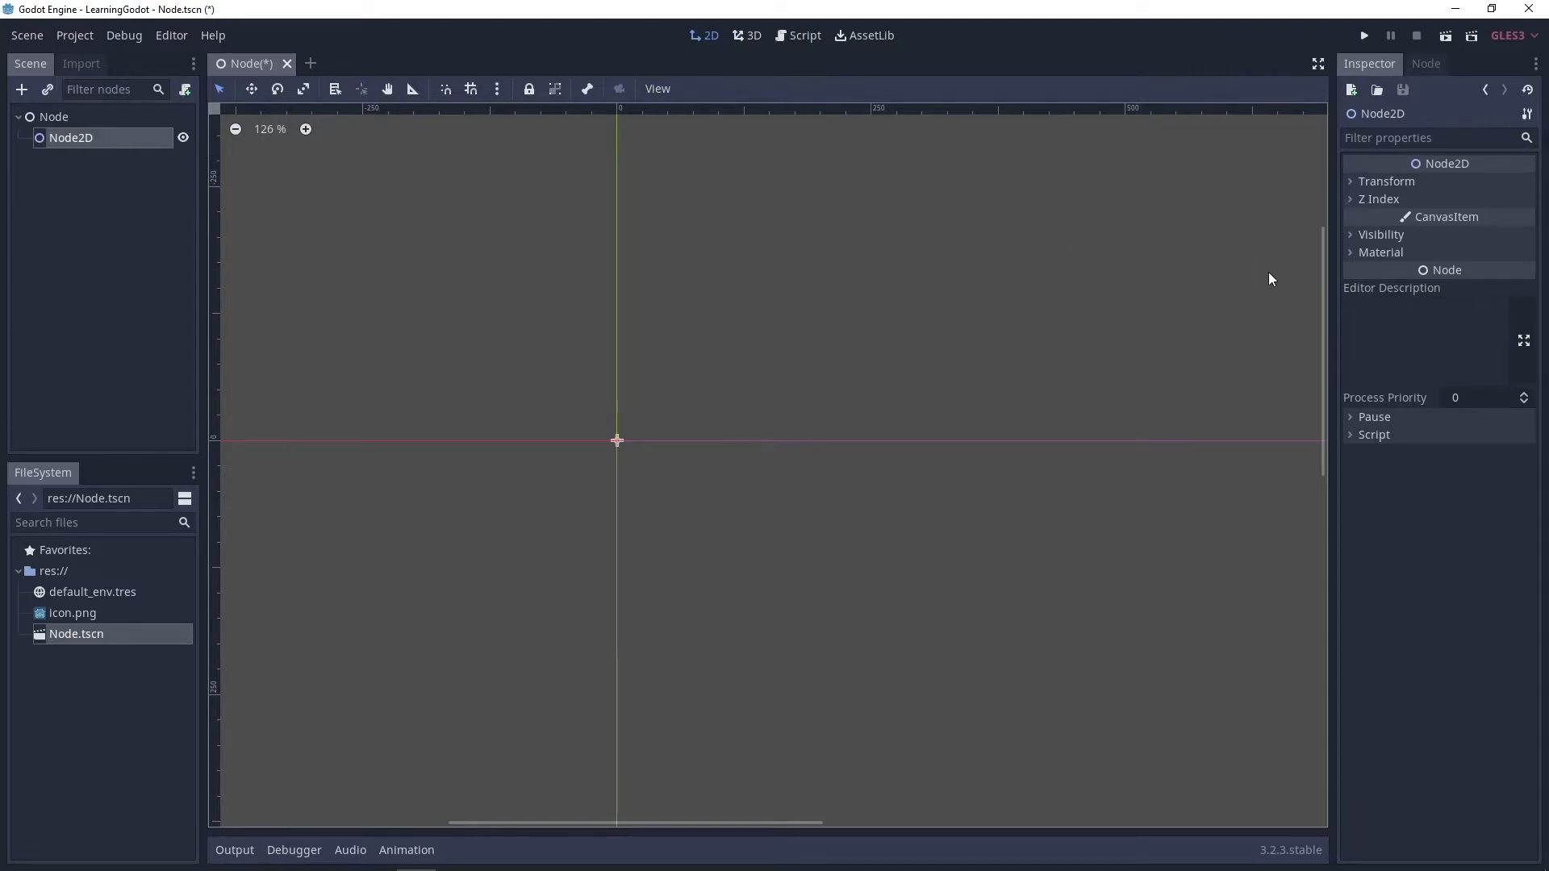
- Examine the Node2D's Transform and Z Index properties, collapsing each group again
left_click(1420, 186)
left_click(1414, 181)
left_click(1406, 199)
left_click(1406, 199)
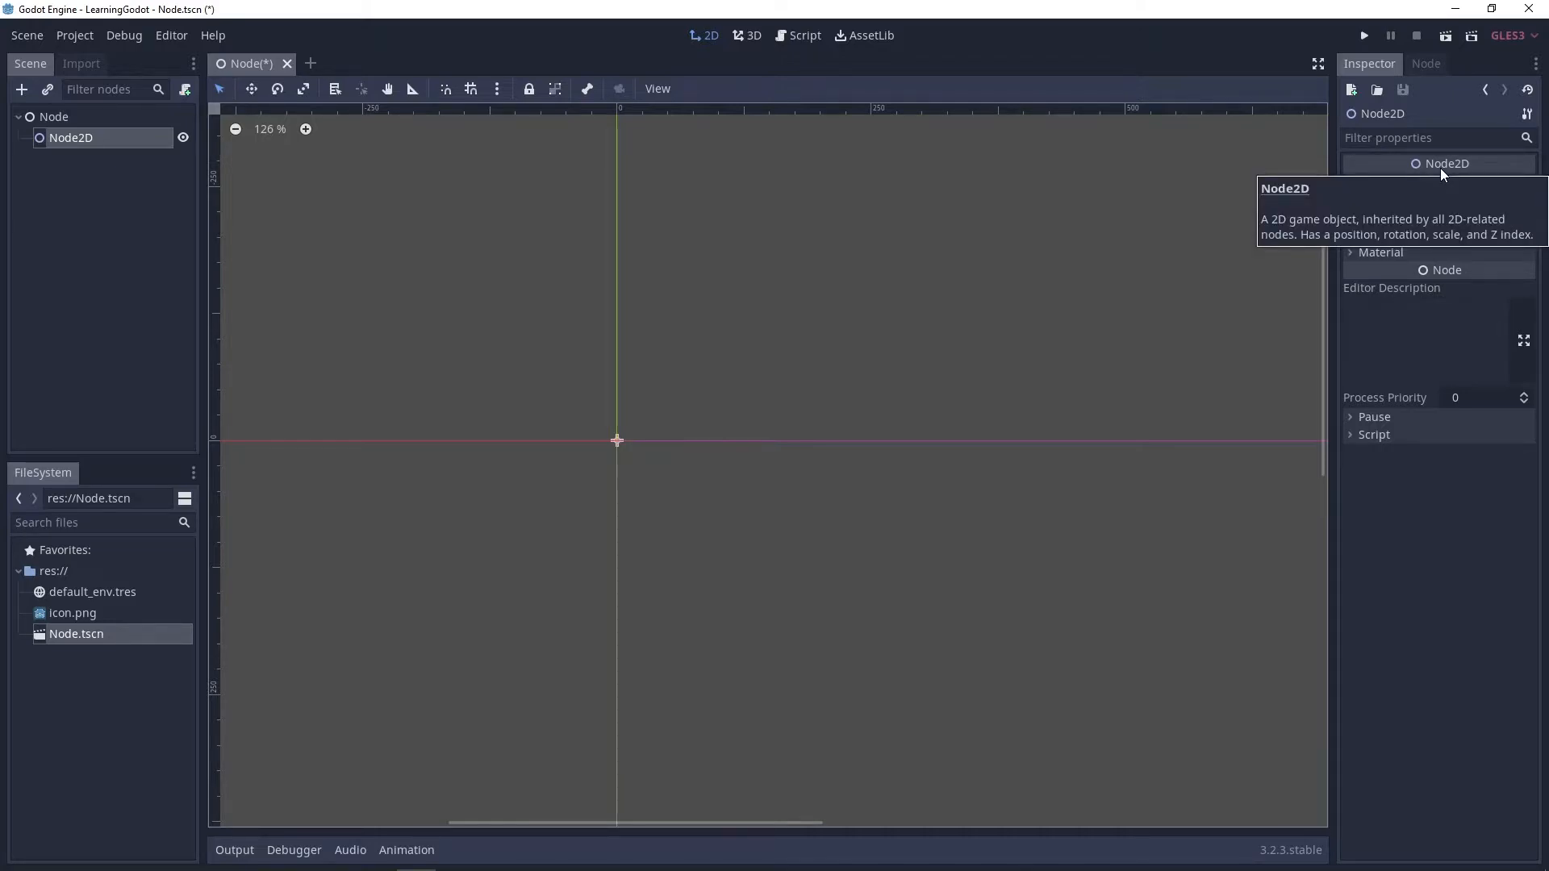
left_click(1410, 184)
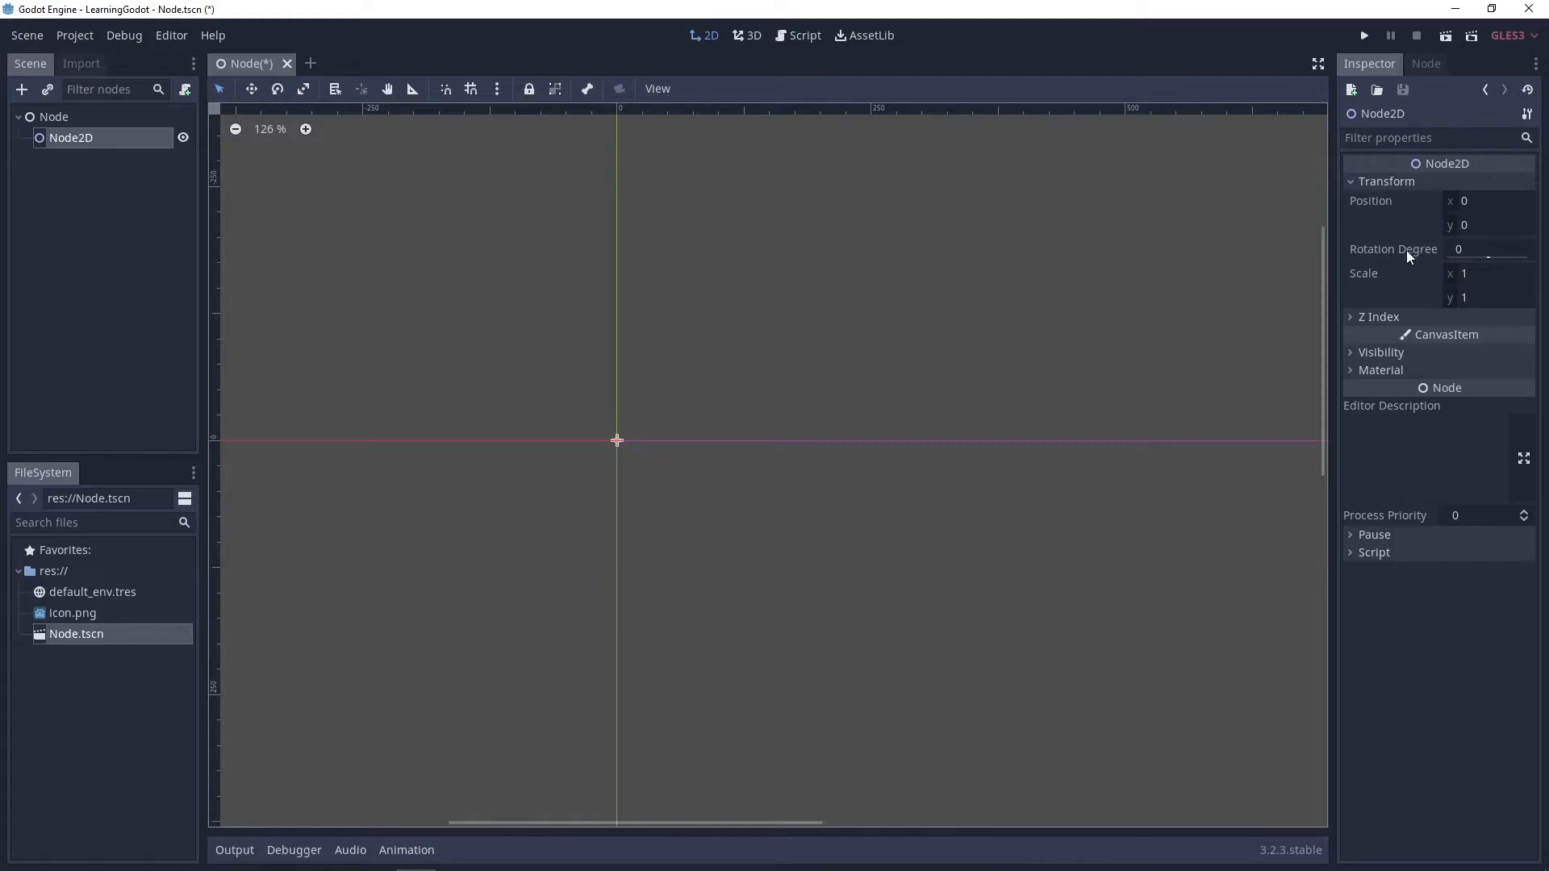
left_click(1412, 182)
left_click(1401, 199)
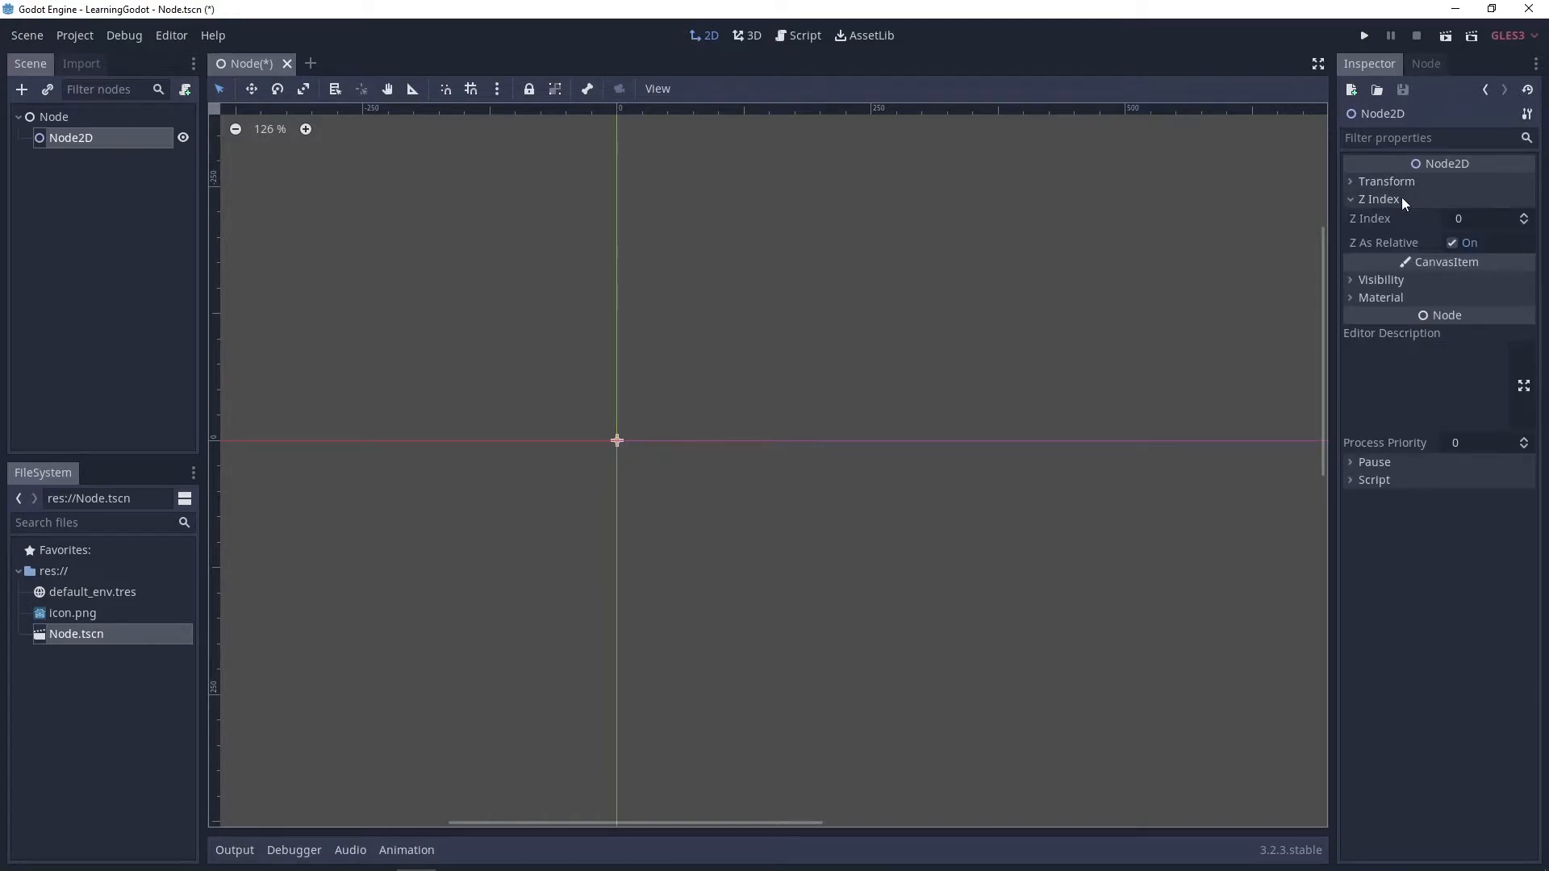
left_click(1403, 200)
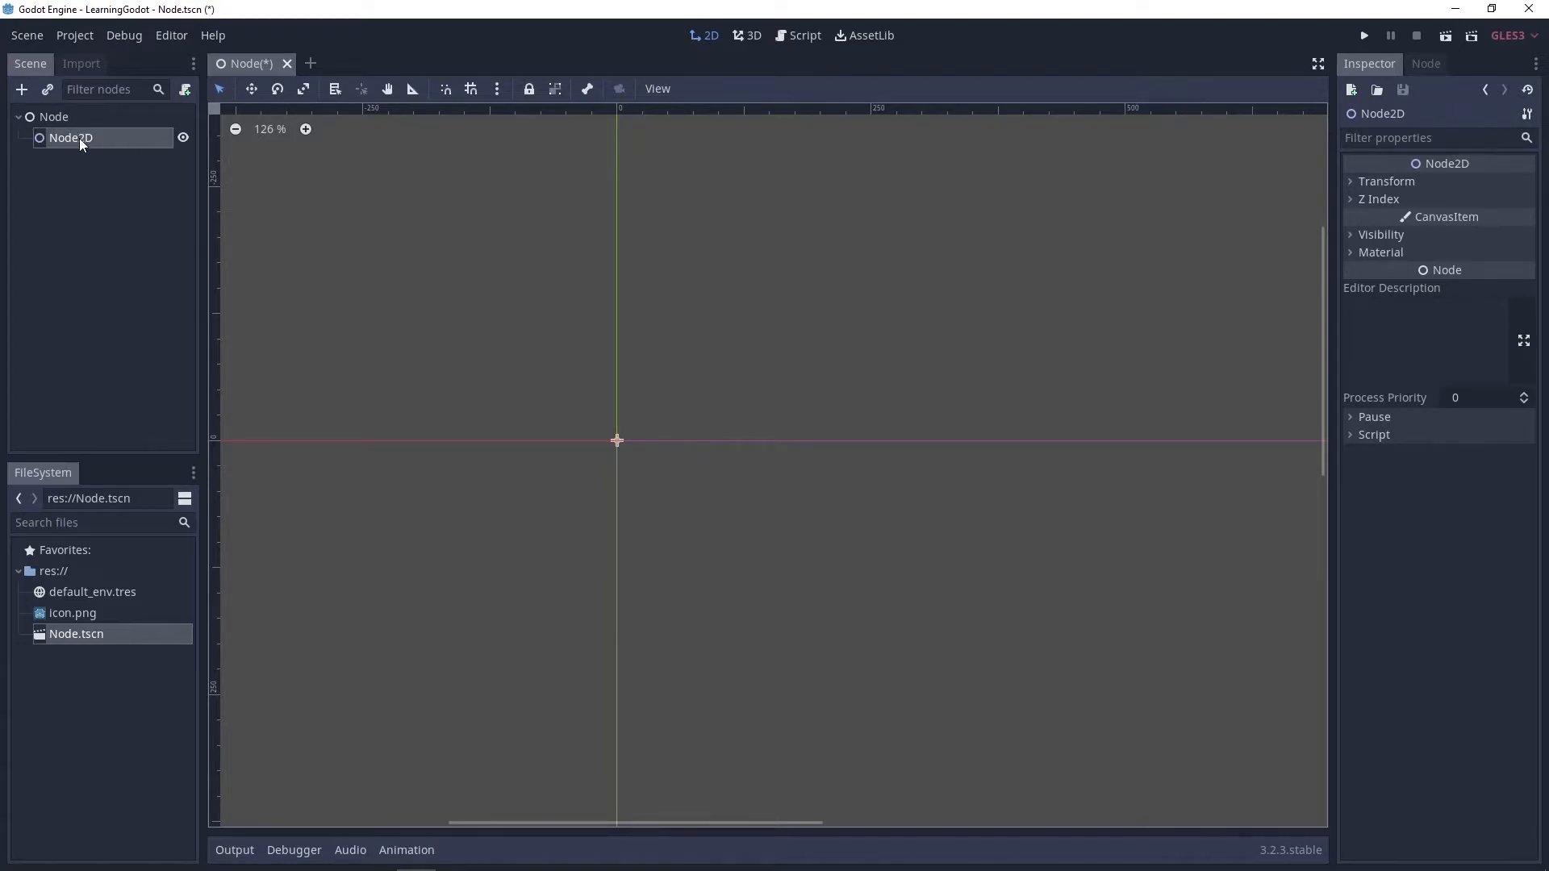
- Add a Sprite as a child of the root Node, alongside the Node2D
left_click(63, 117)
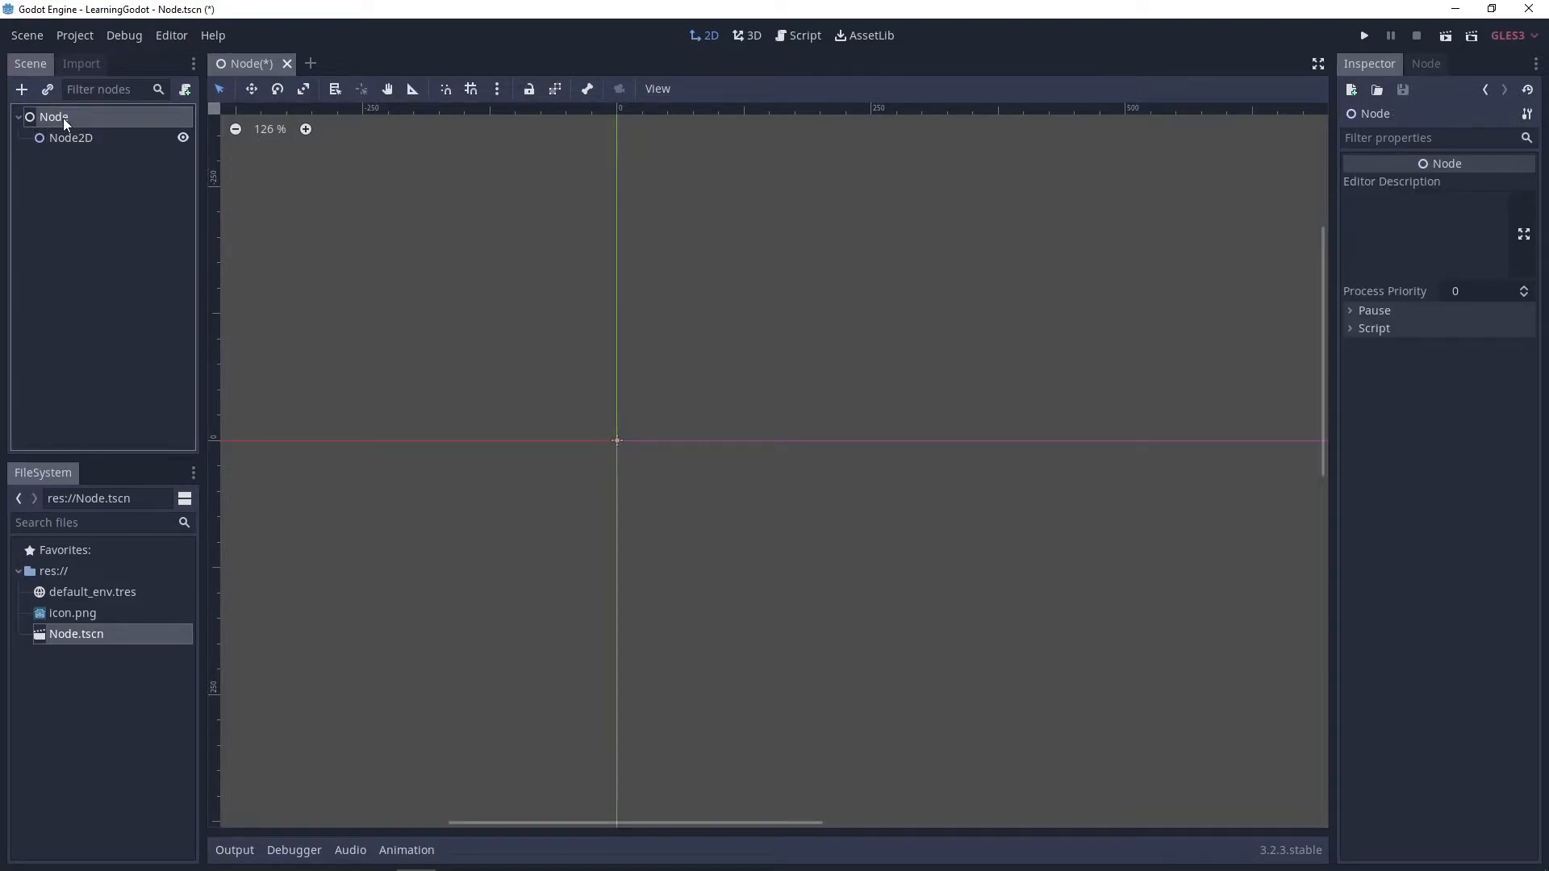
left_click(22, 90)
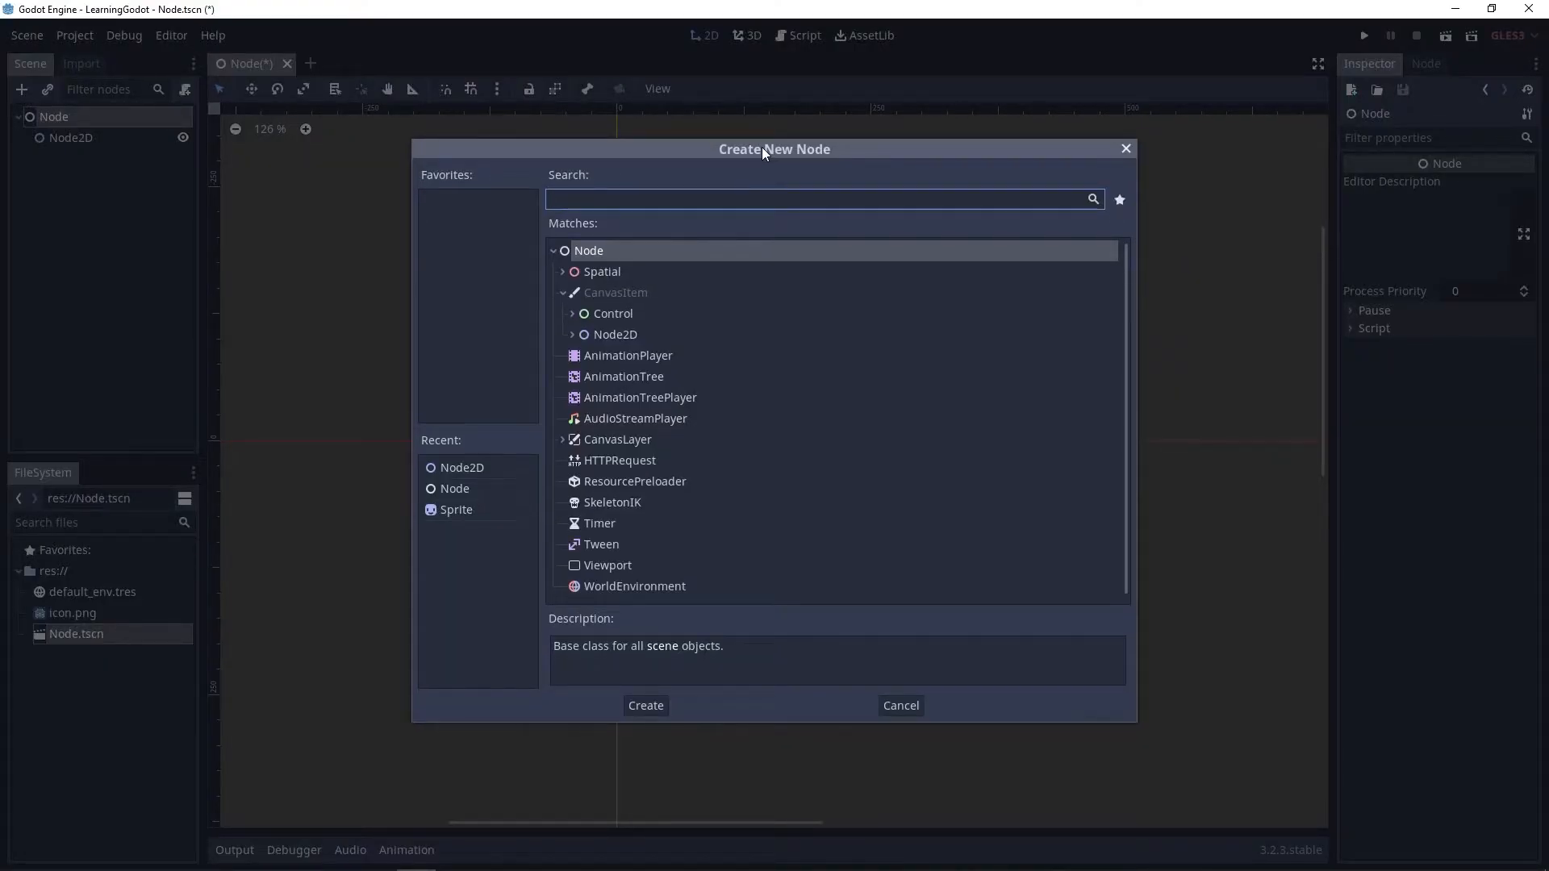
type("sprite")
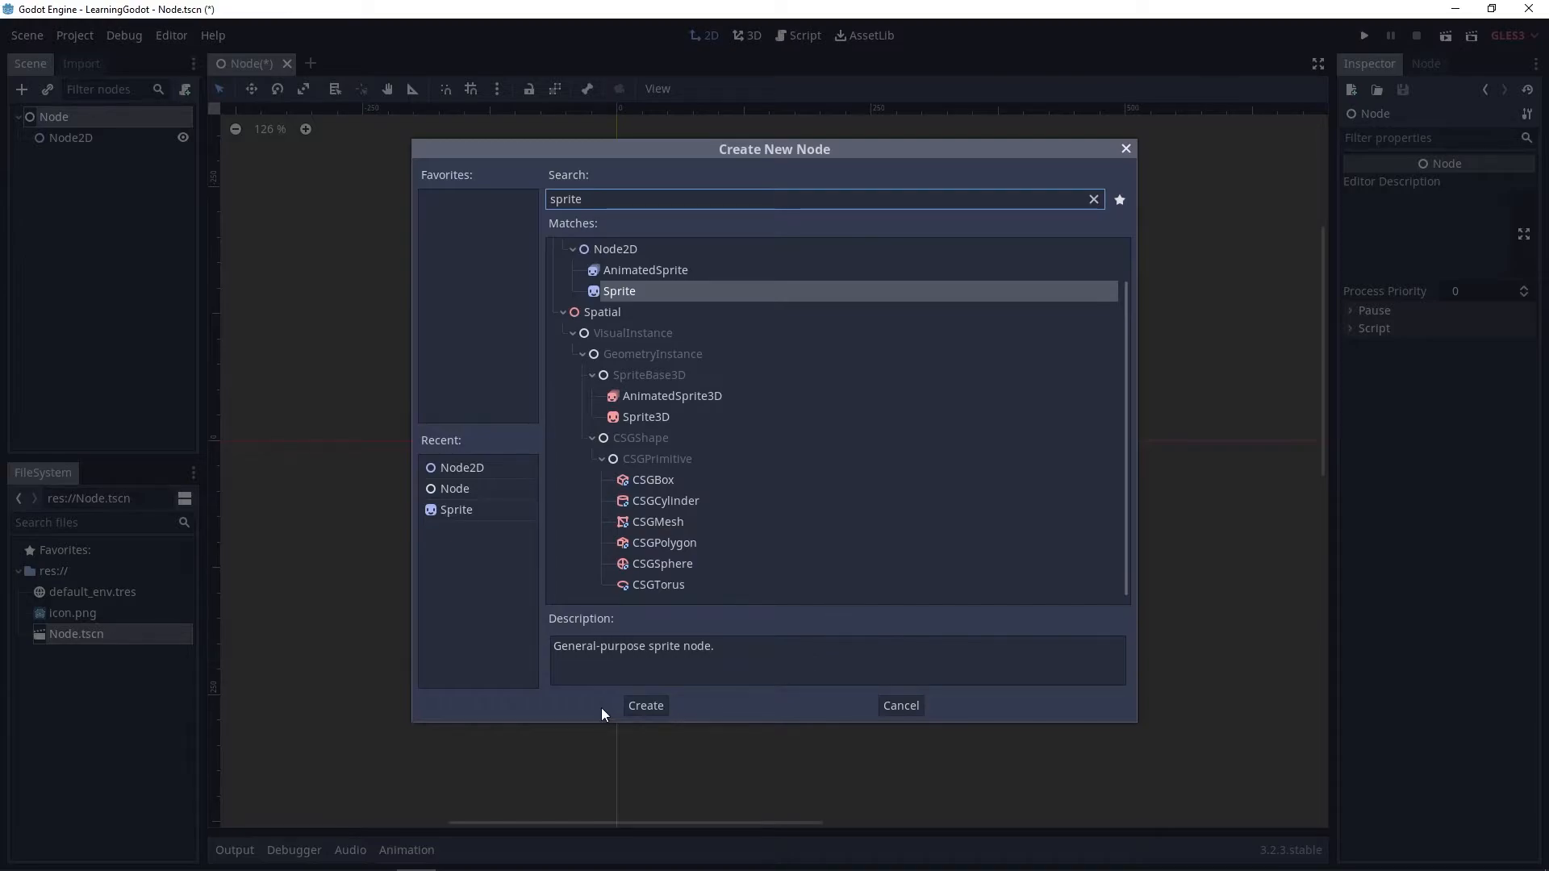
left_click(646, 705)
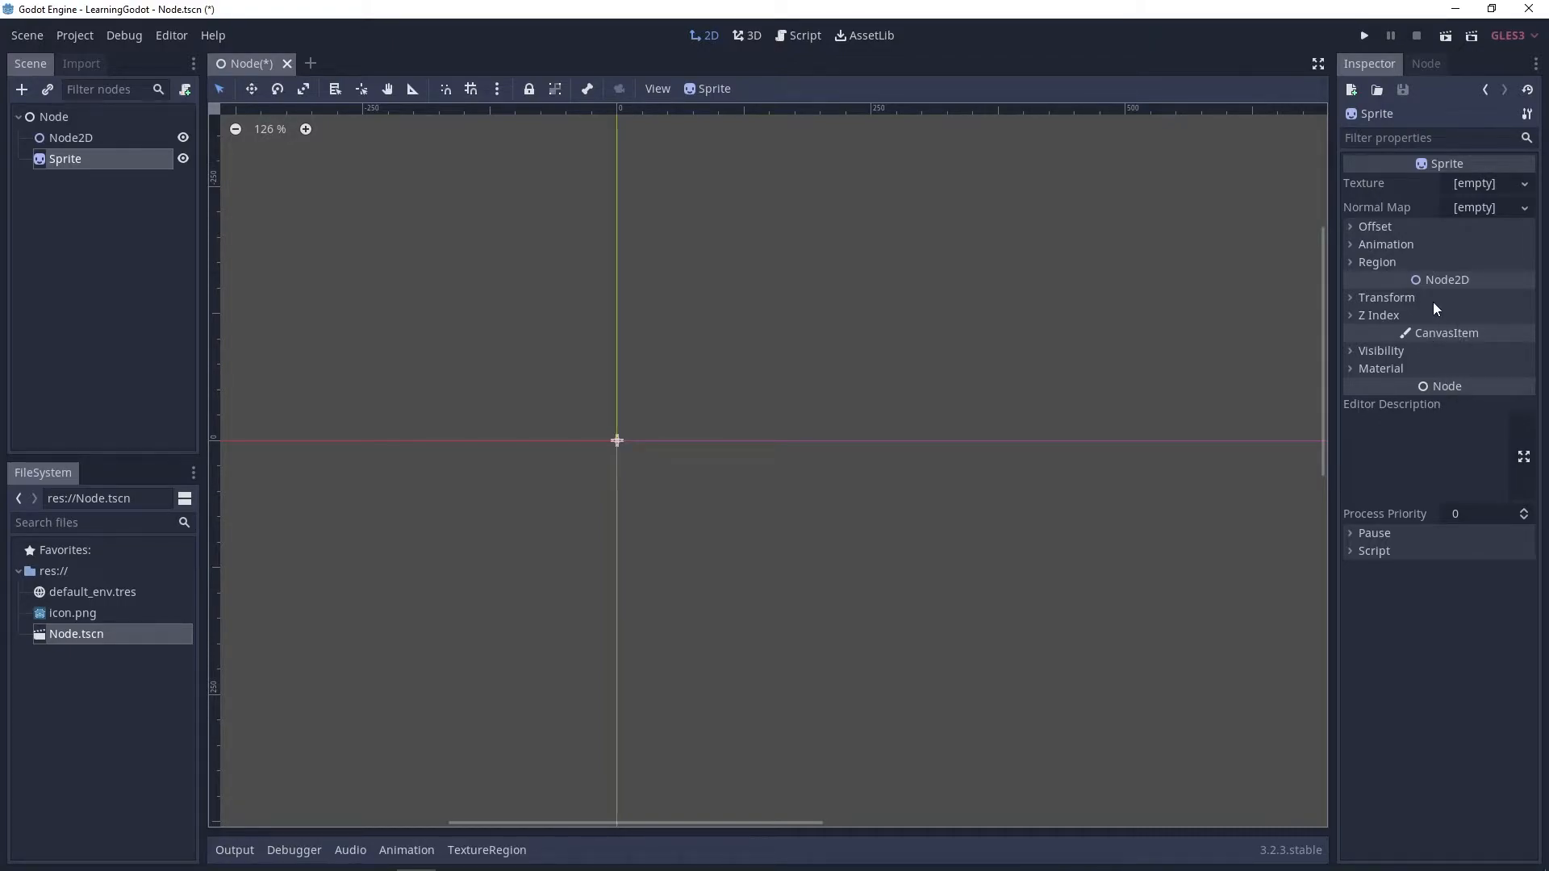
- Assign icon.png from the project files as the Sprite's texture
mouse_move(1471, 288)
left_click(85, 615)
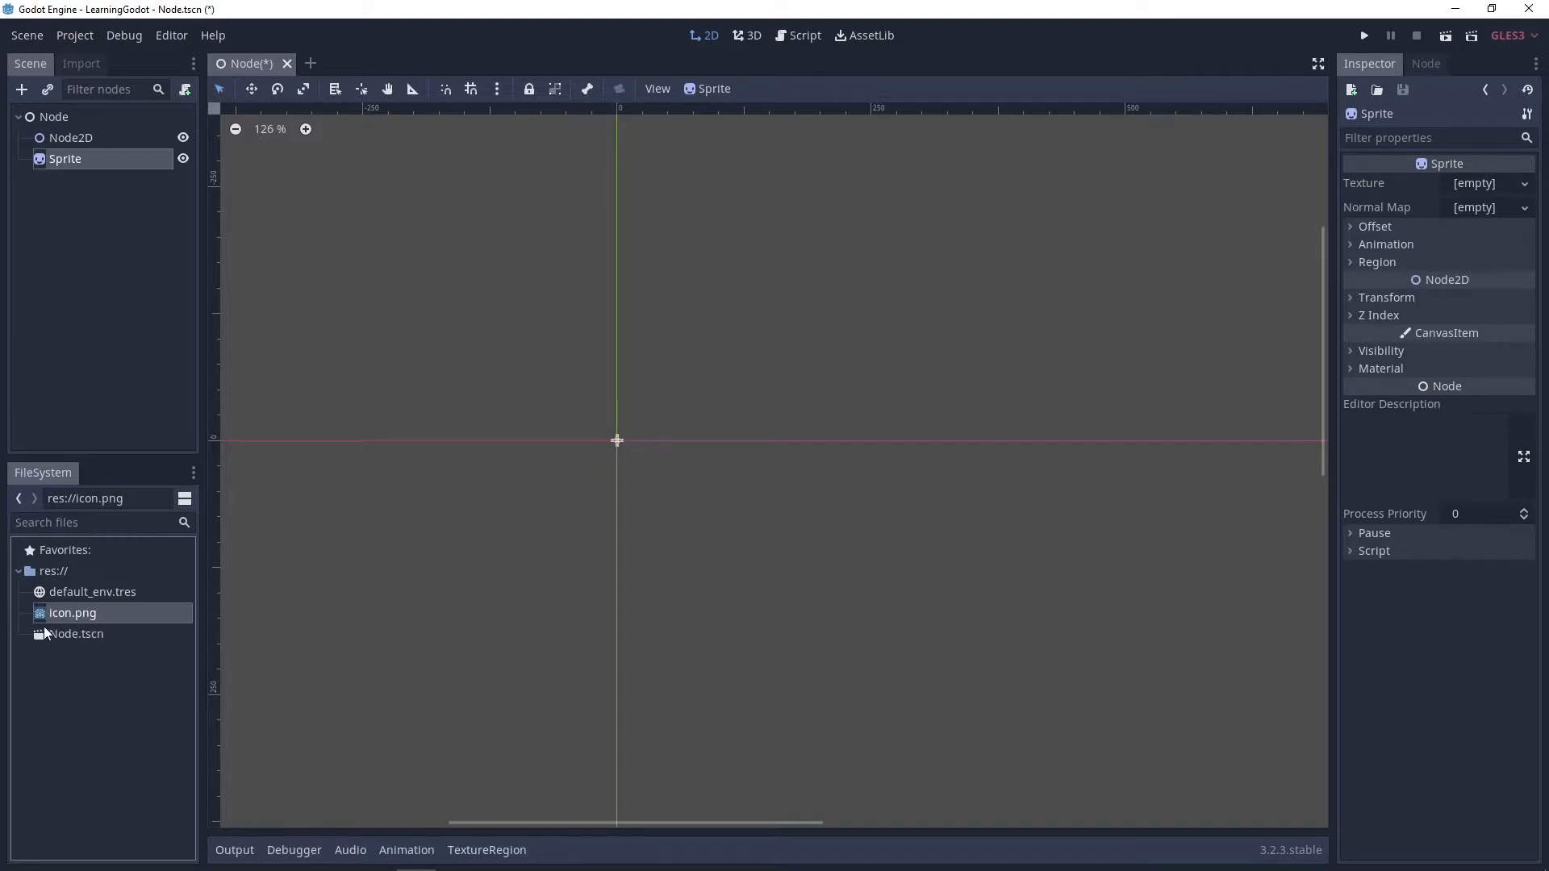
left_click_drag(55, 612, 1464, 188)
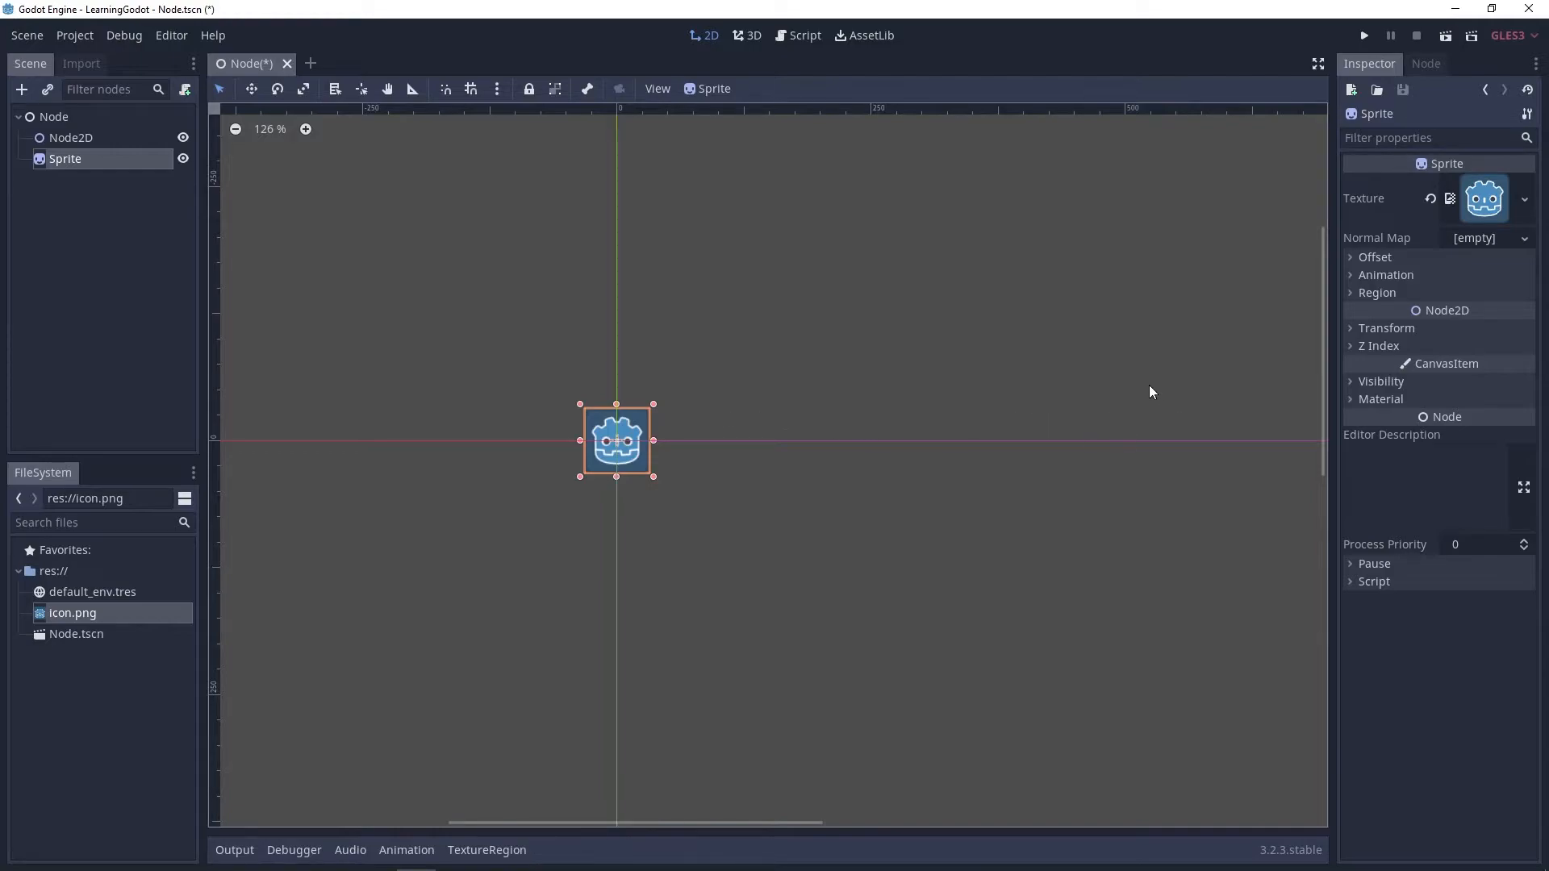
- In the Sprite's transform, set the x position to 100 and the rotation to 90 degrees
left_click(1429, 329)
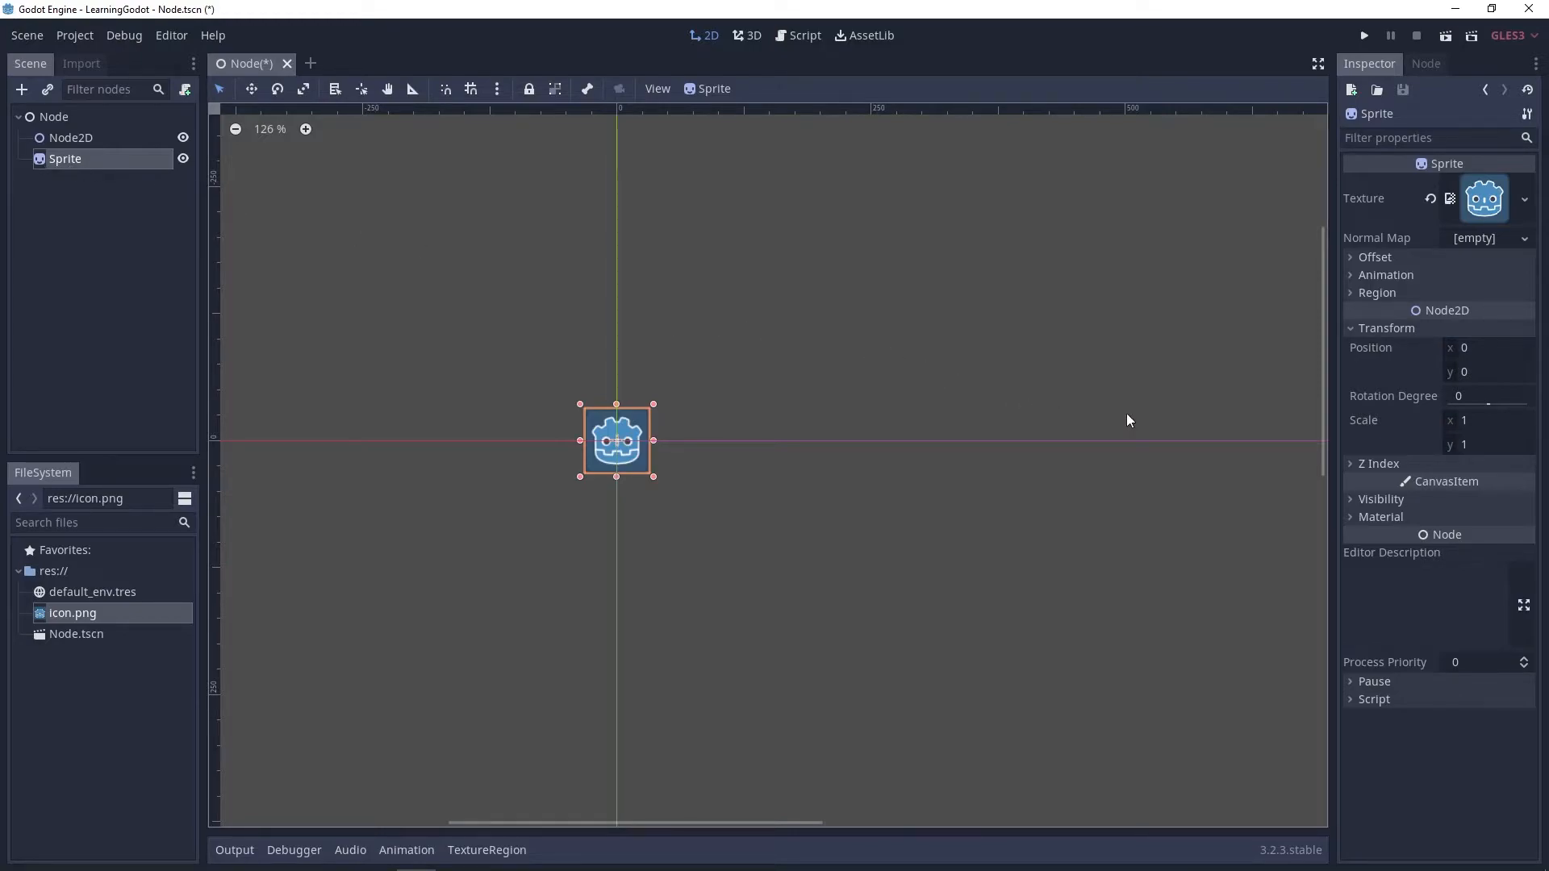
left_click(1482, 349)
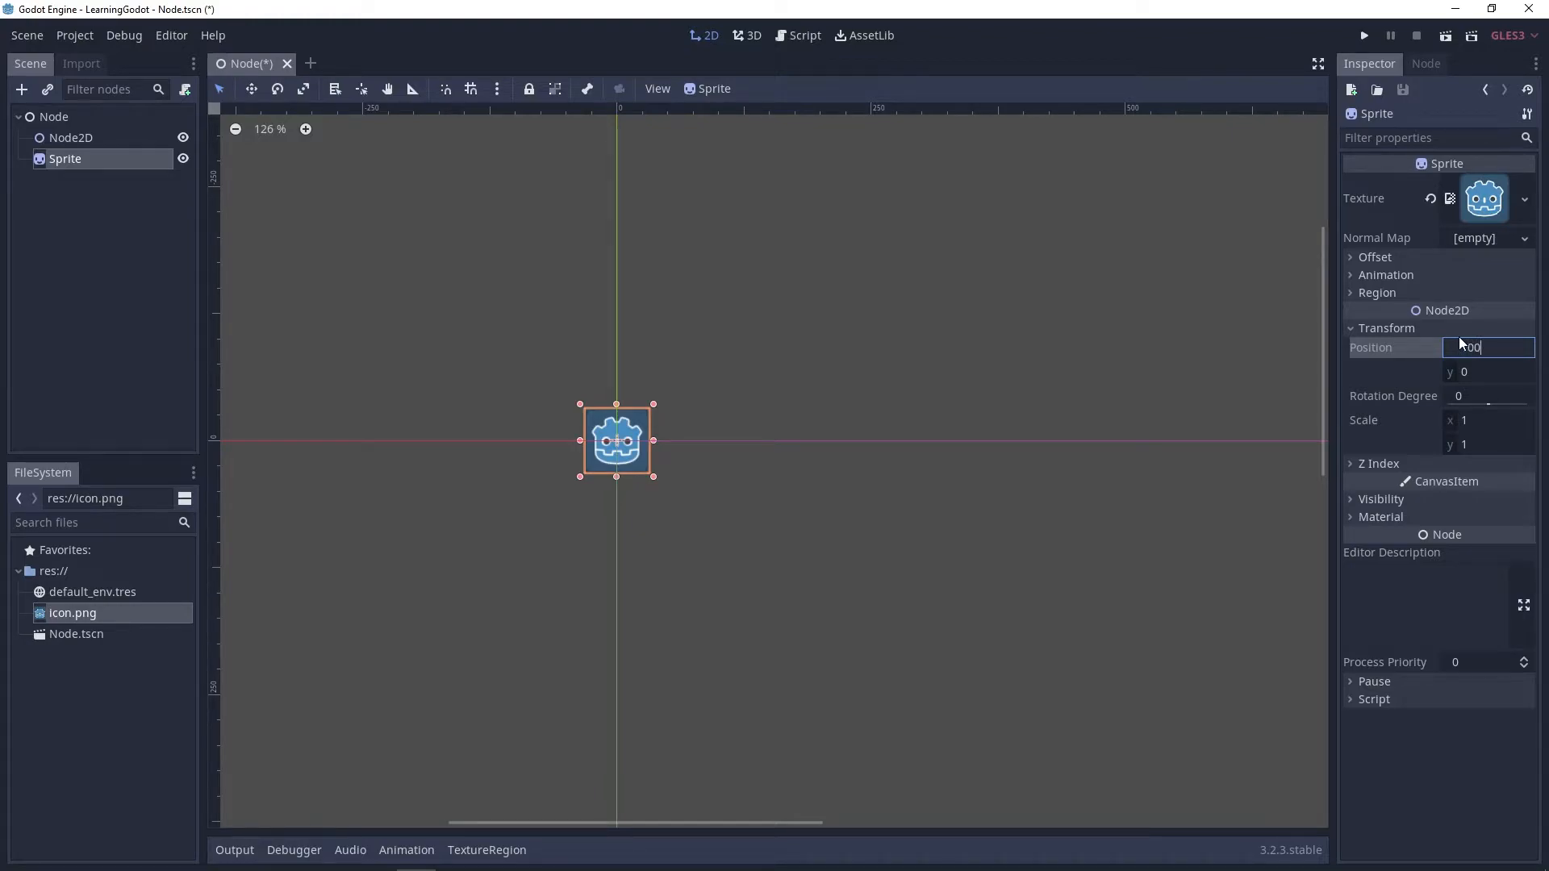
key("Return")
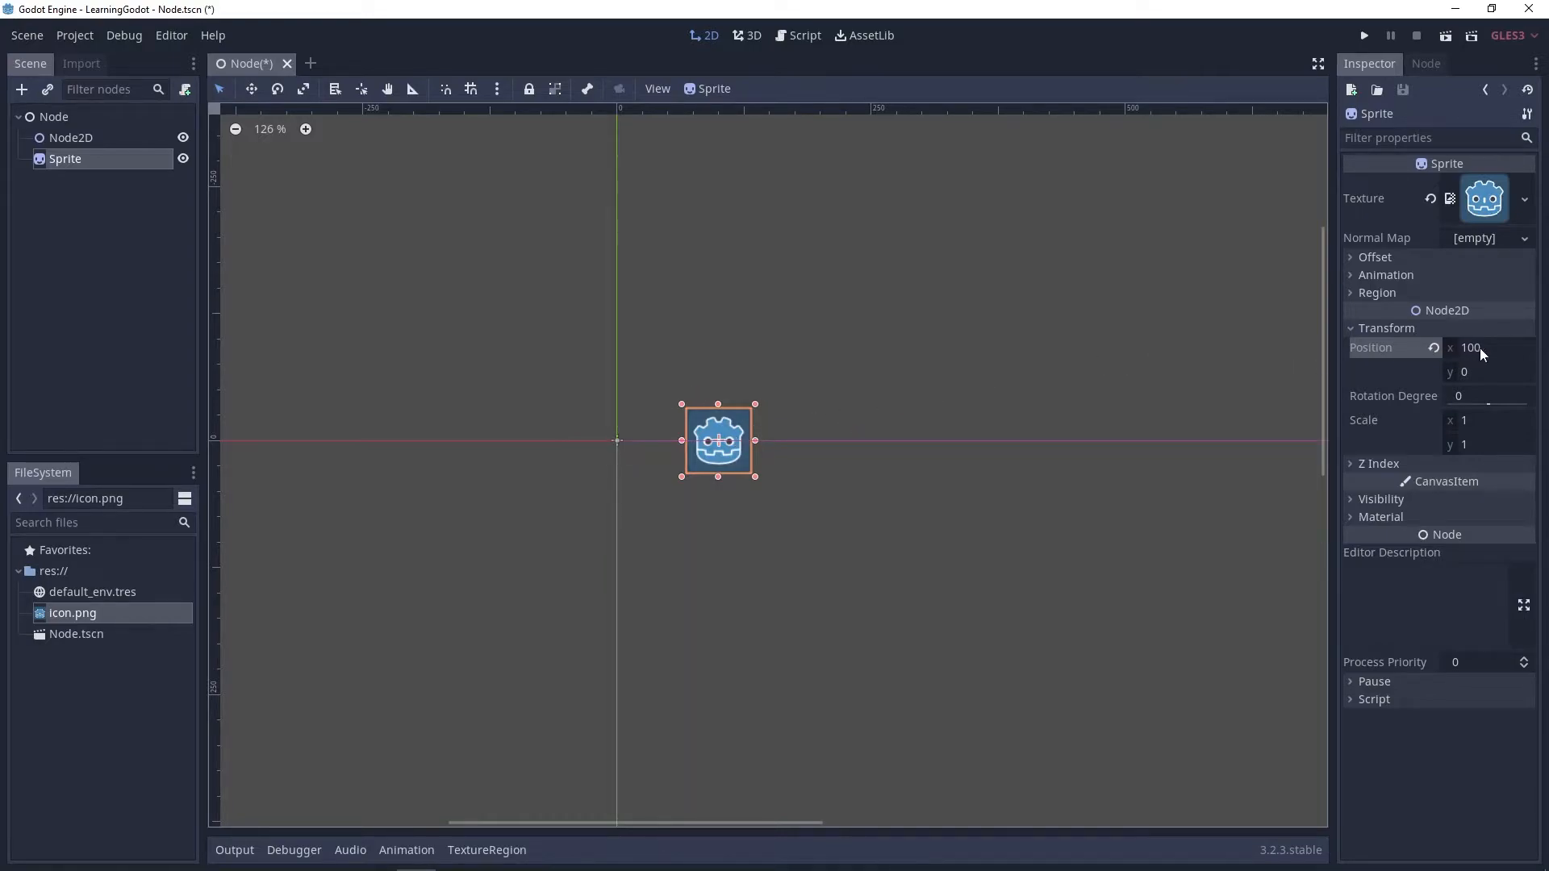
left_click(1481, 395)
type("90")
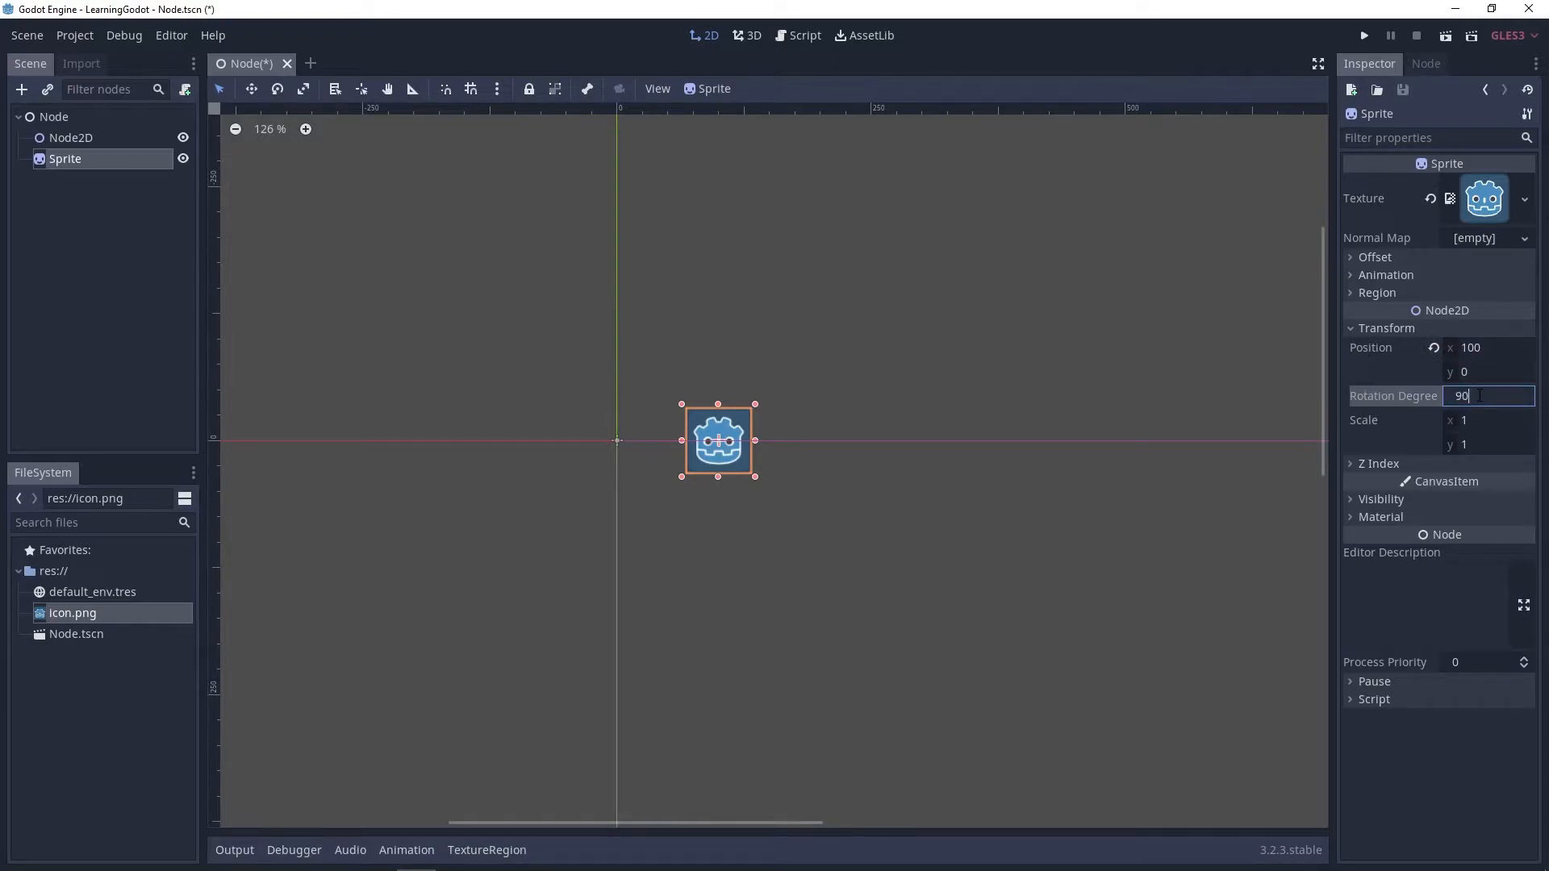
key("Return")
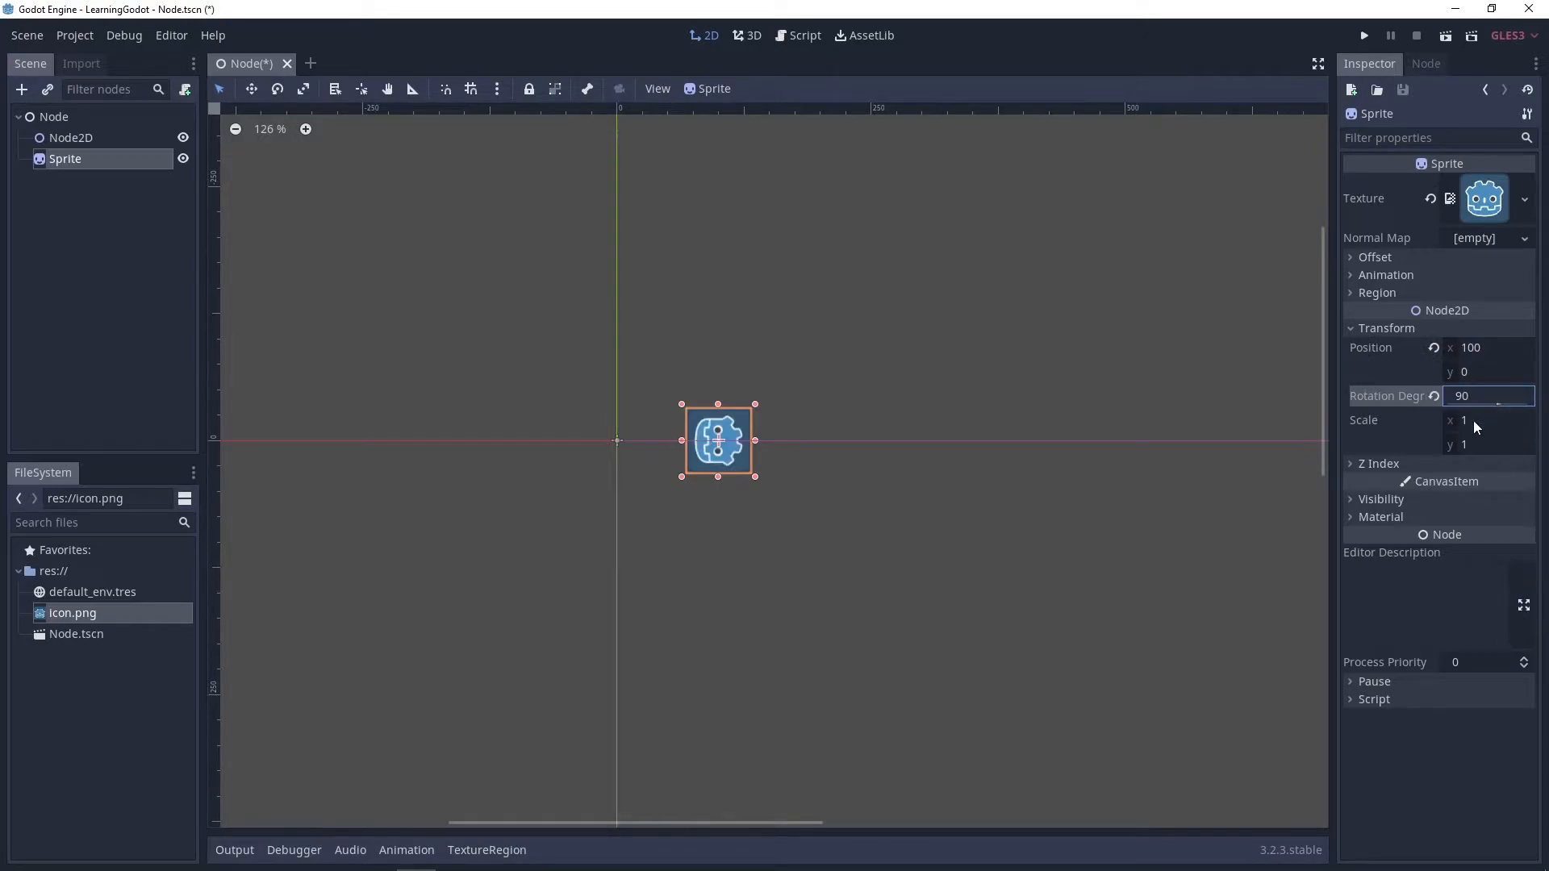
- Set the Sprite's x scale to 2
left_click(1473, 420)
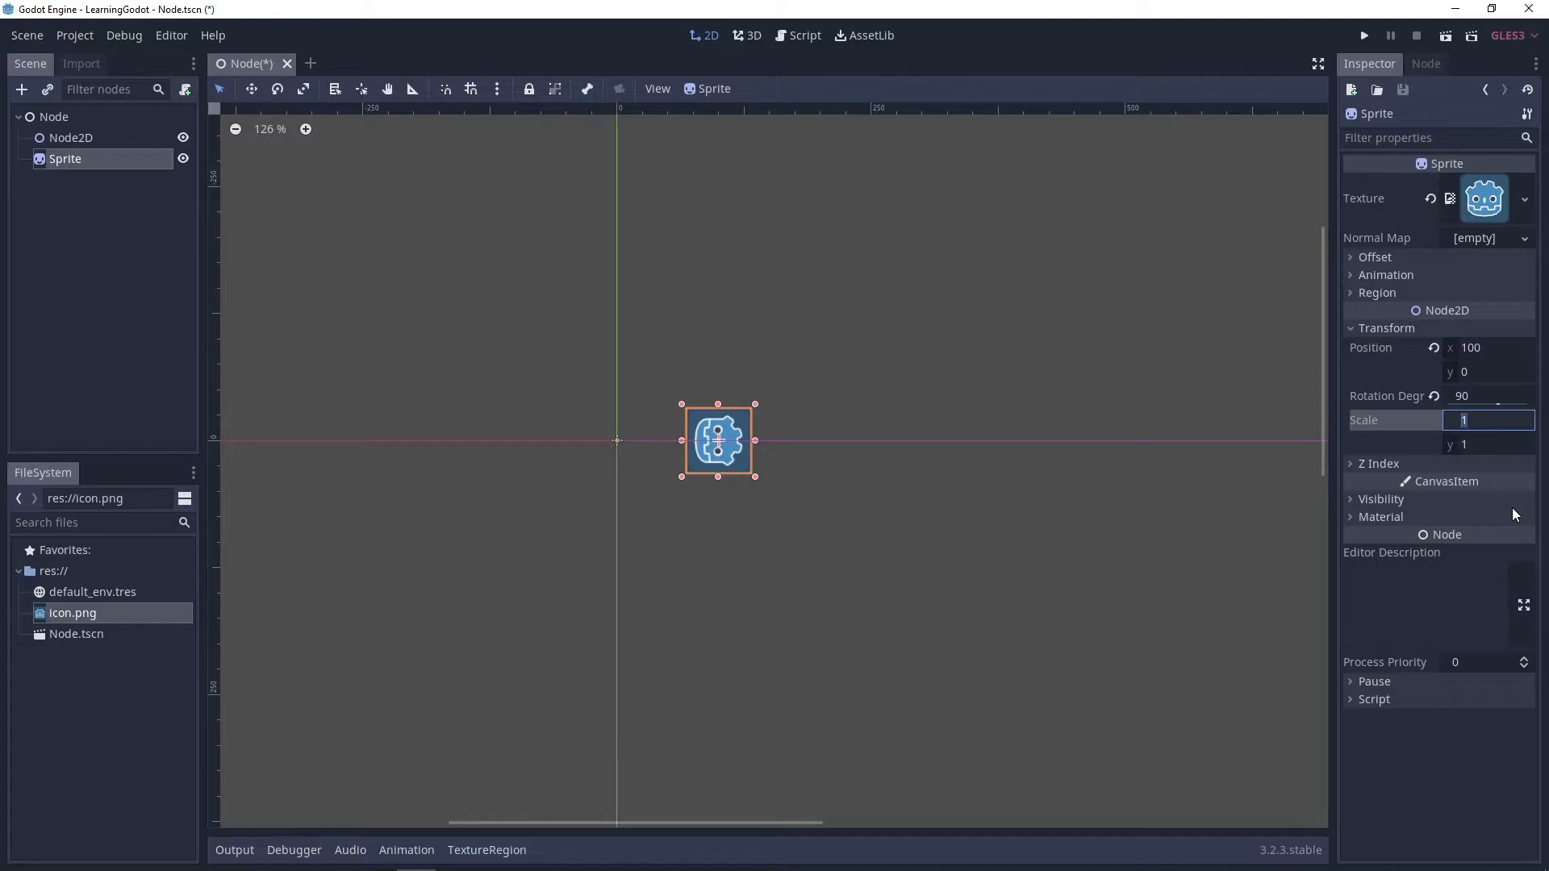
type("2")
key("Return")
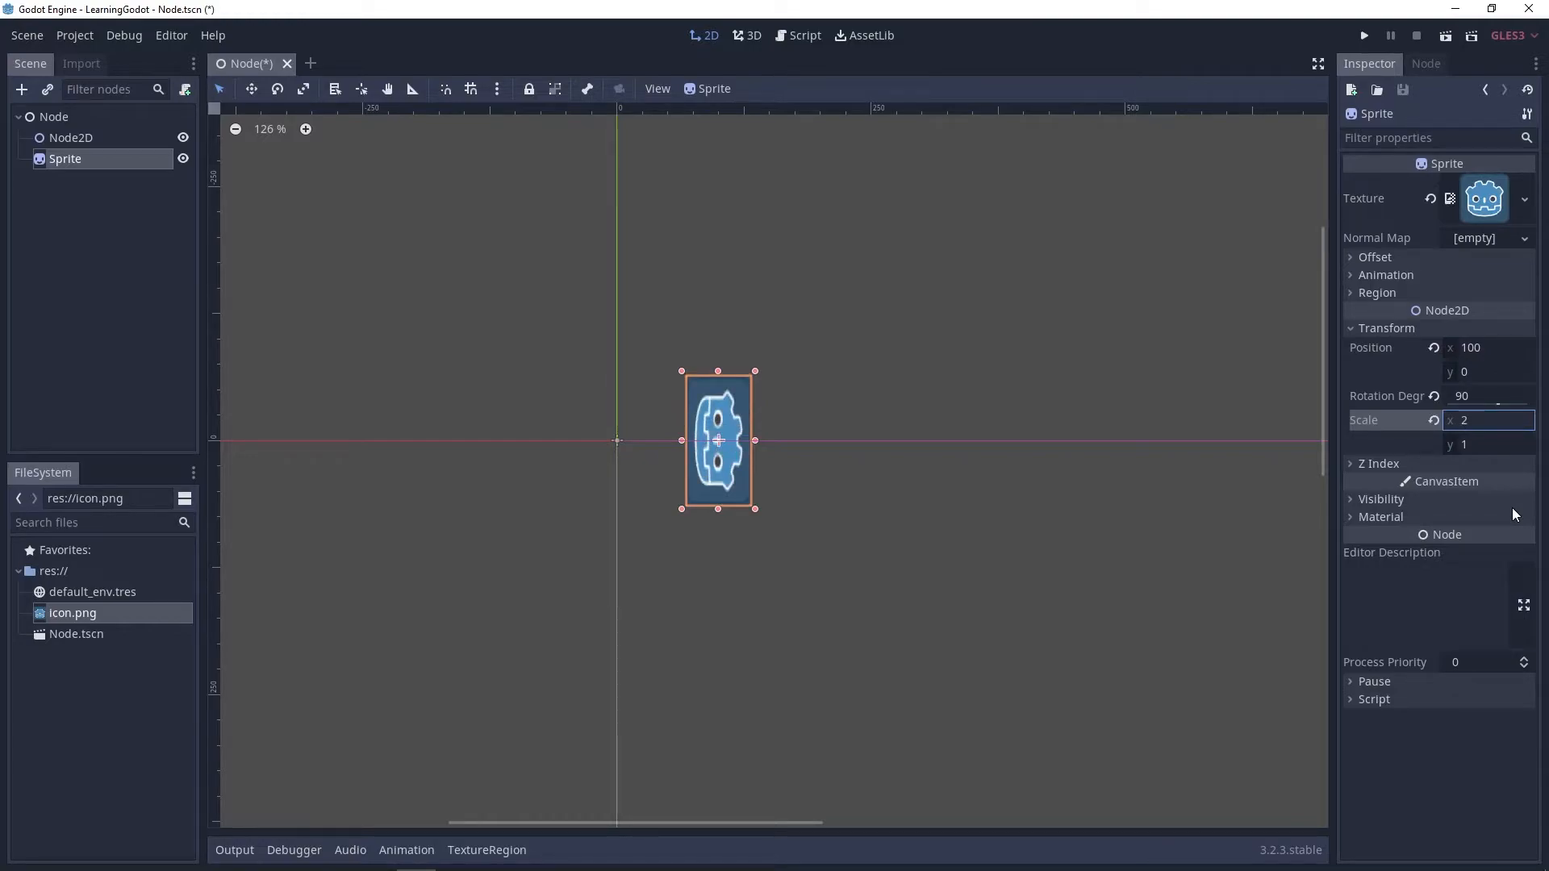
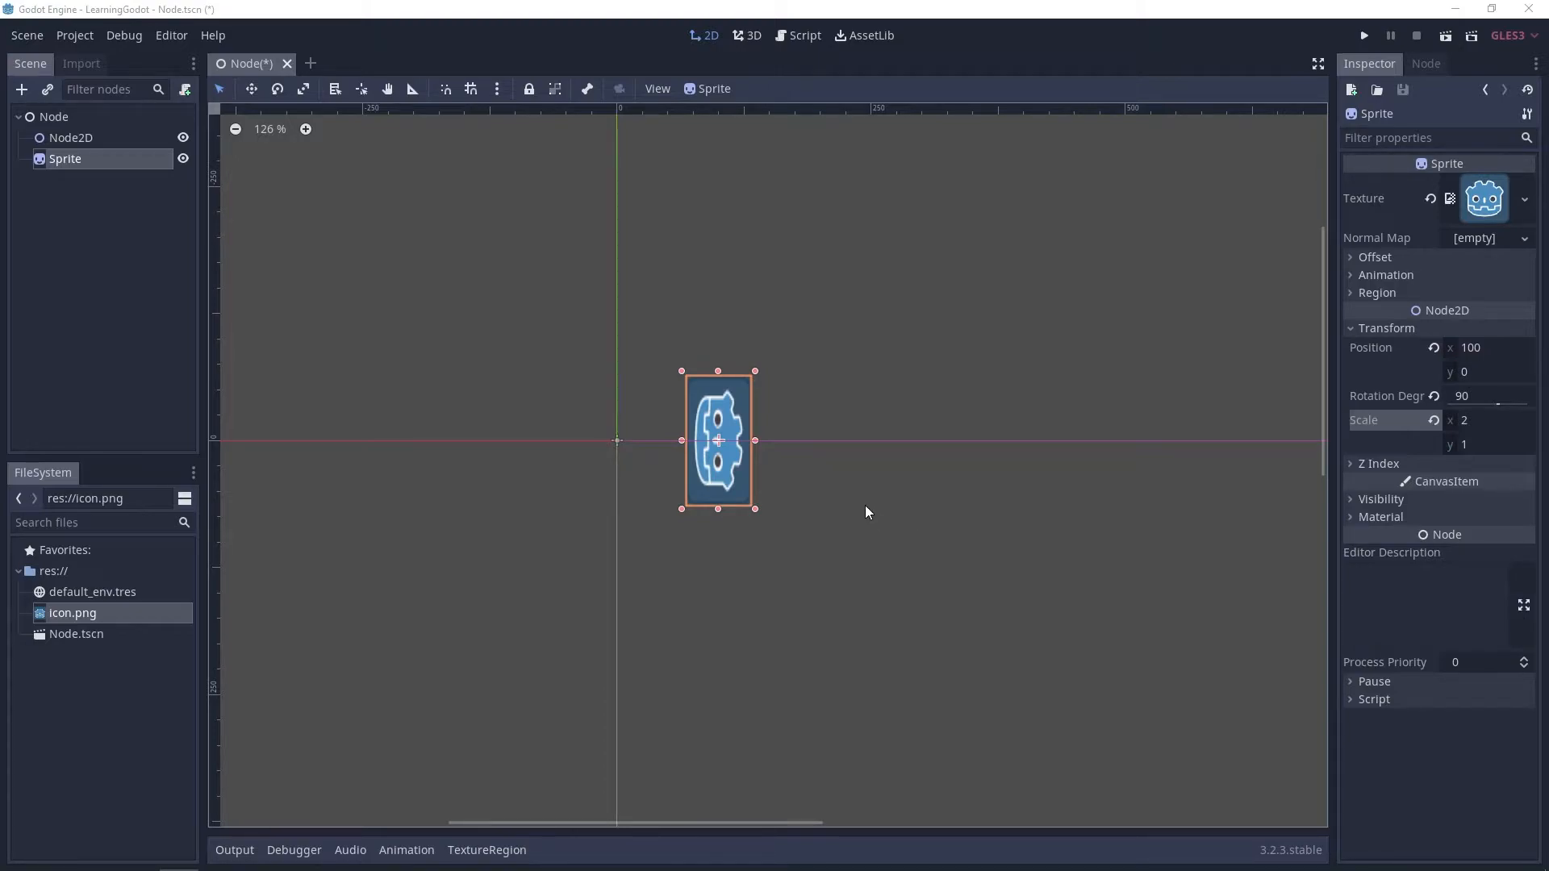
- Look over the scene file commands and save the current scene
left_click(30, 36)
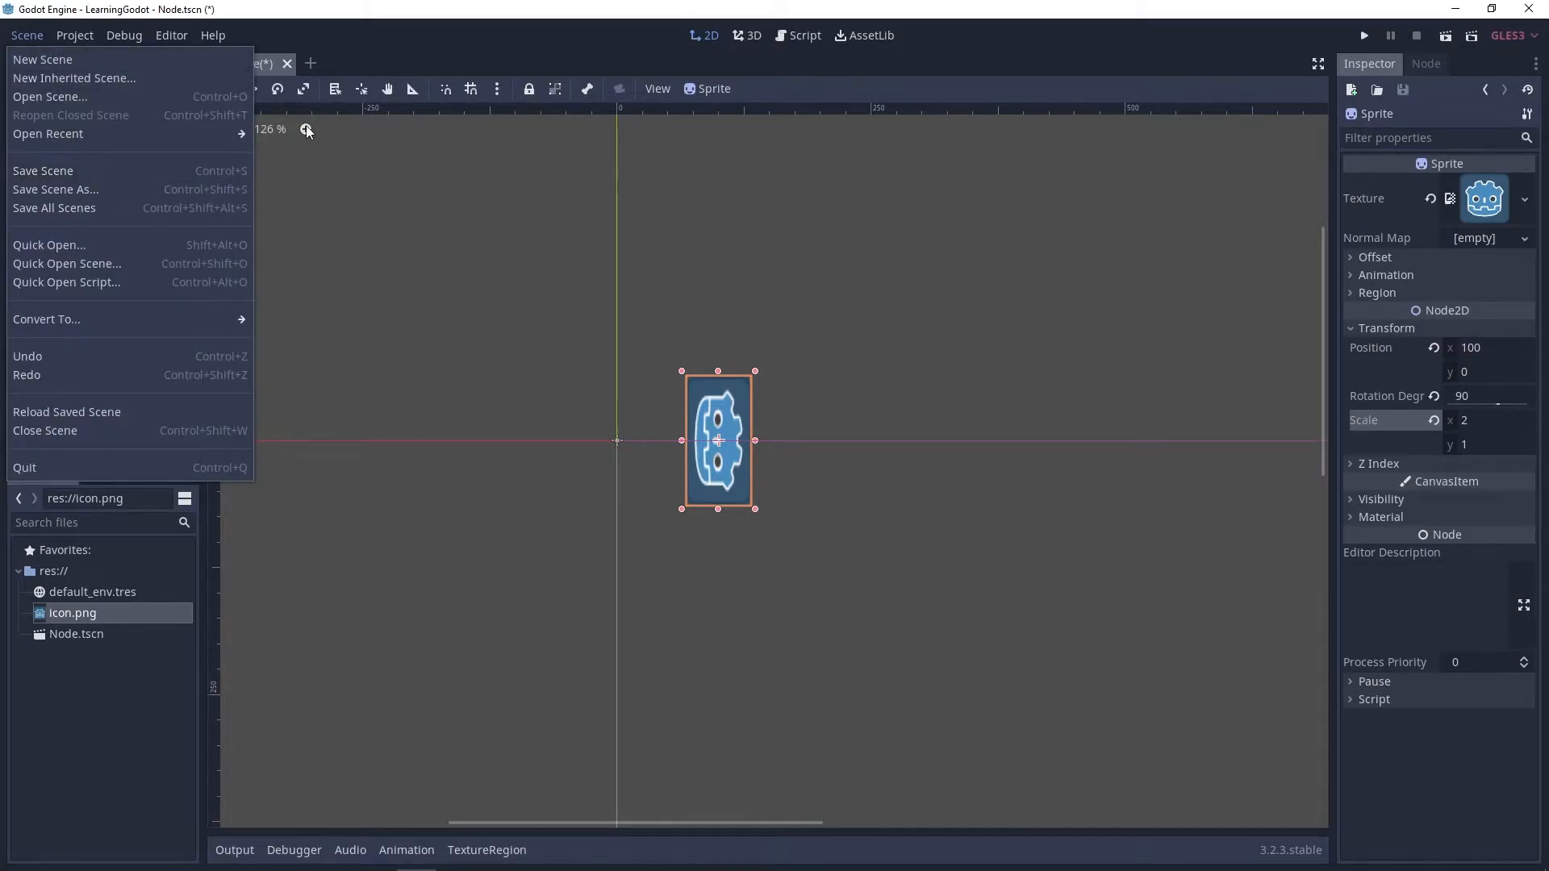
left_click(38, 34)
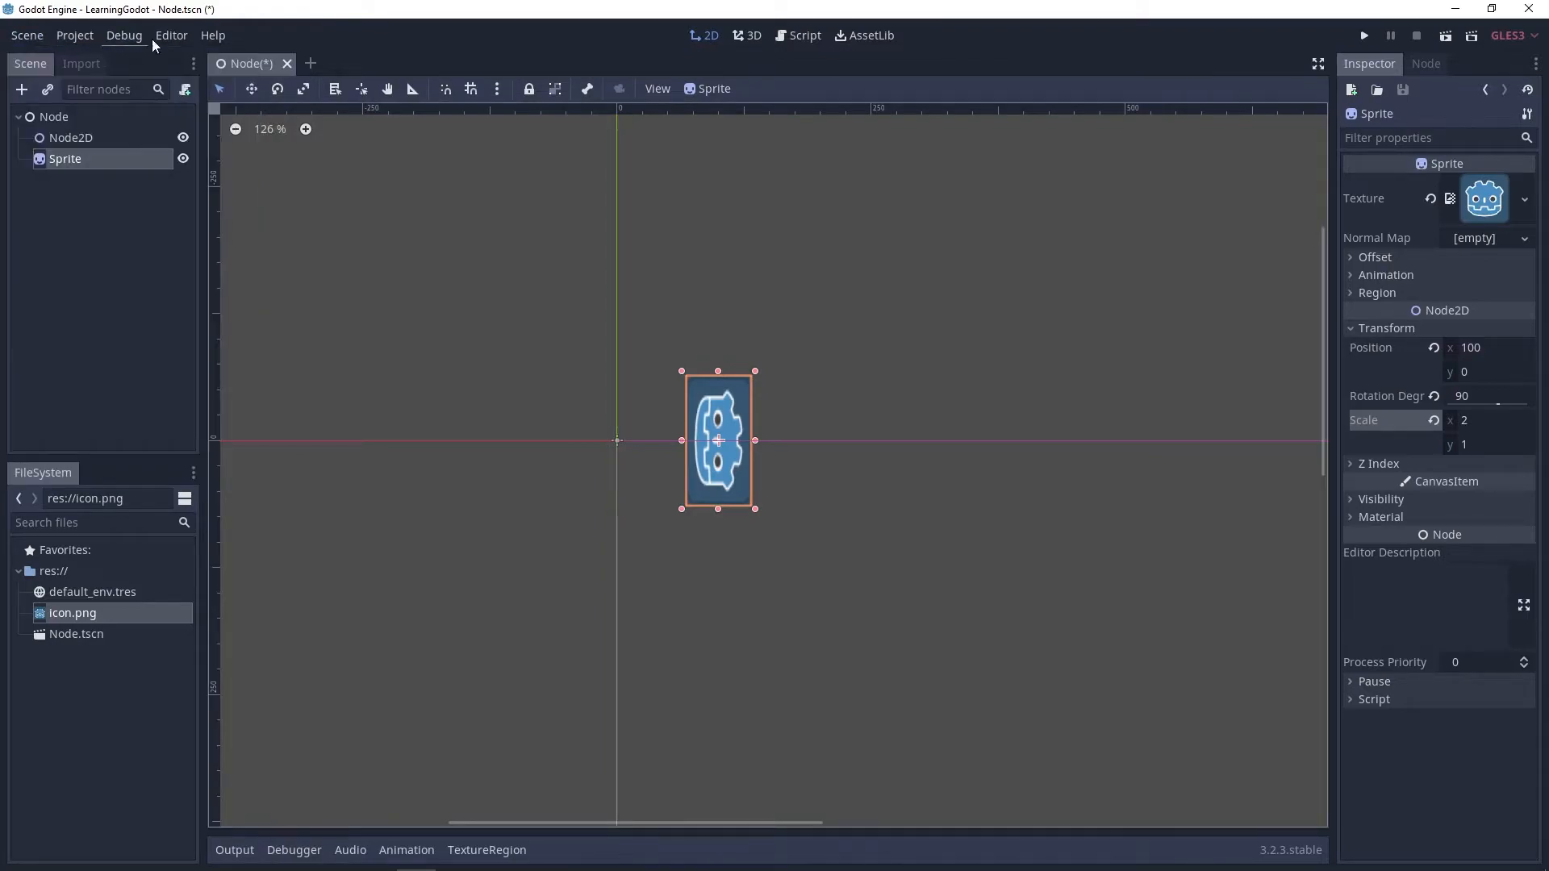
left_click(31, 37)
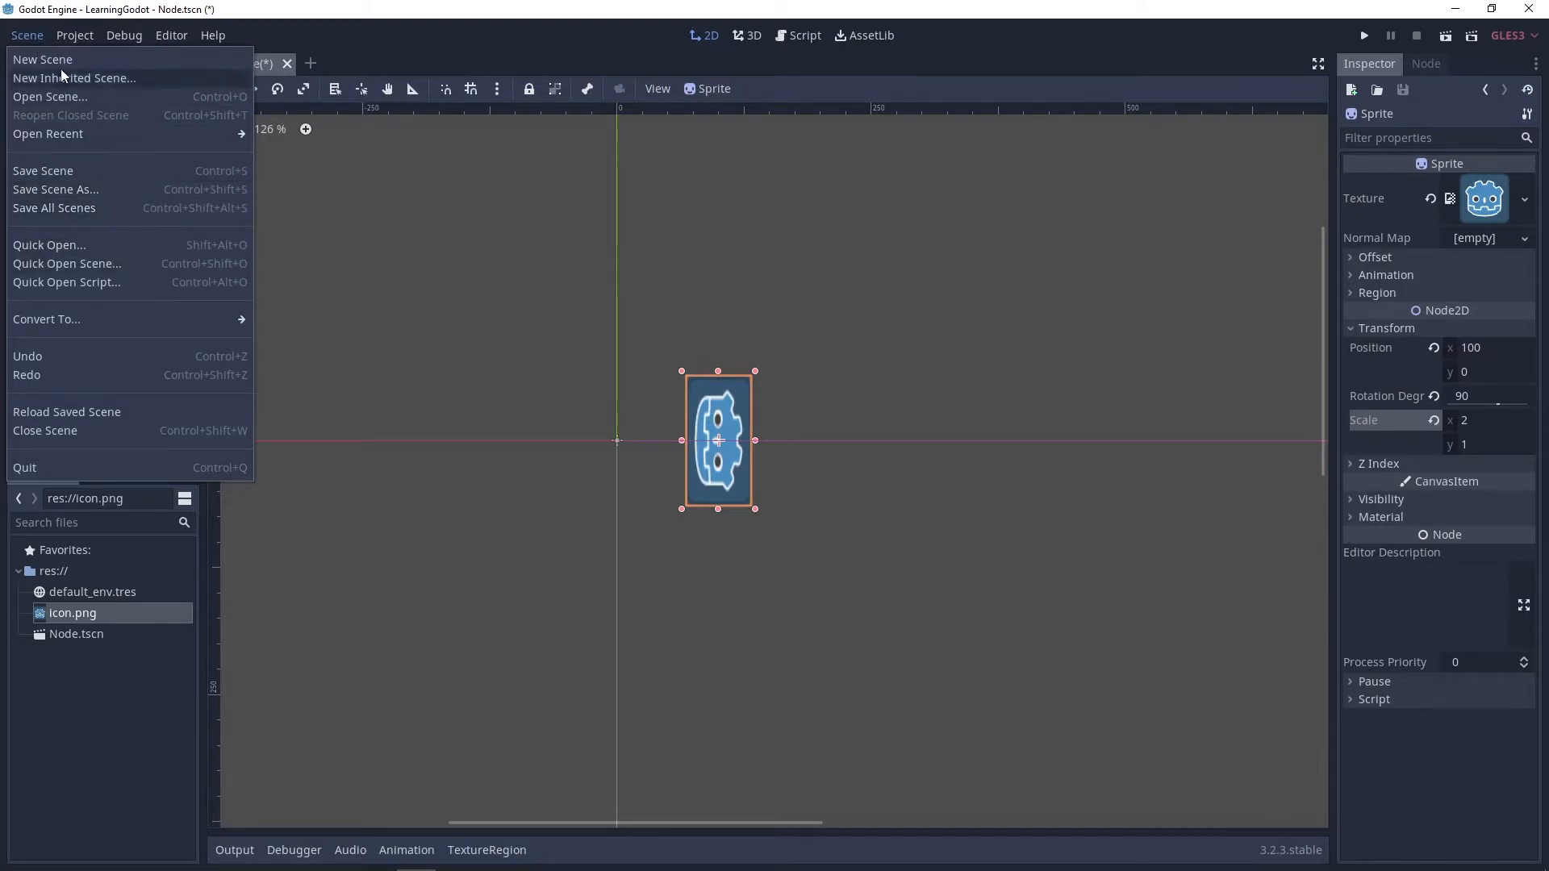
left_click(39, 37)
key("ctrl+s")
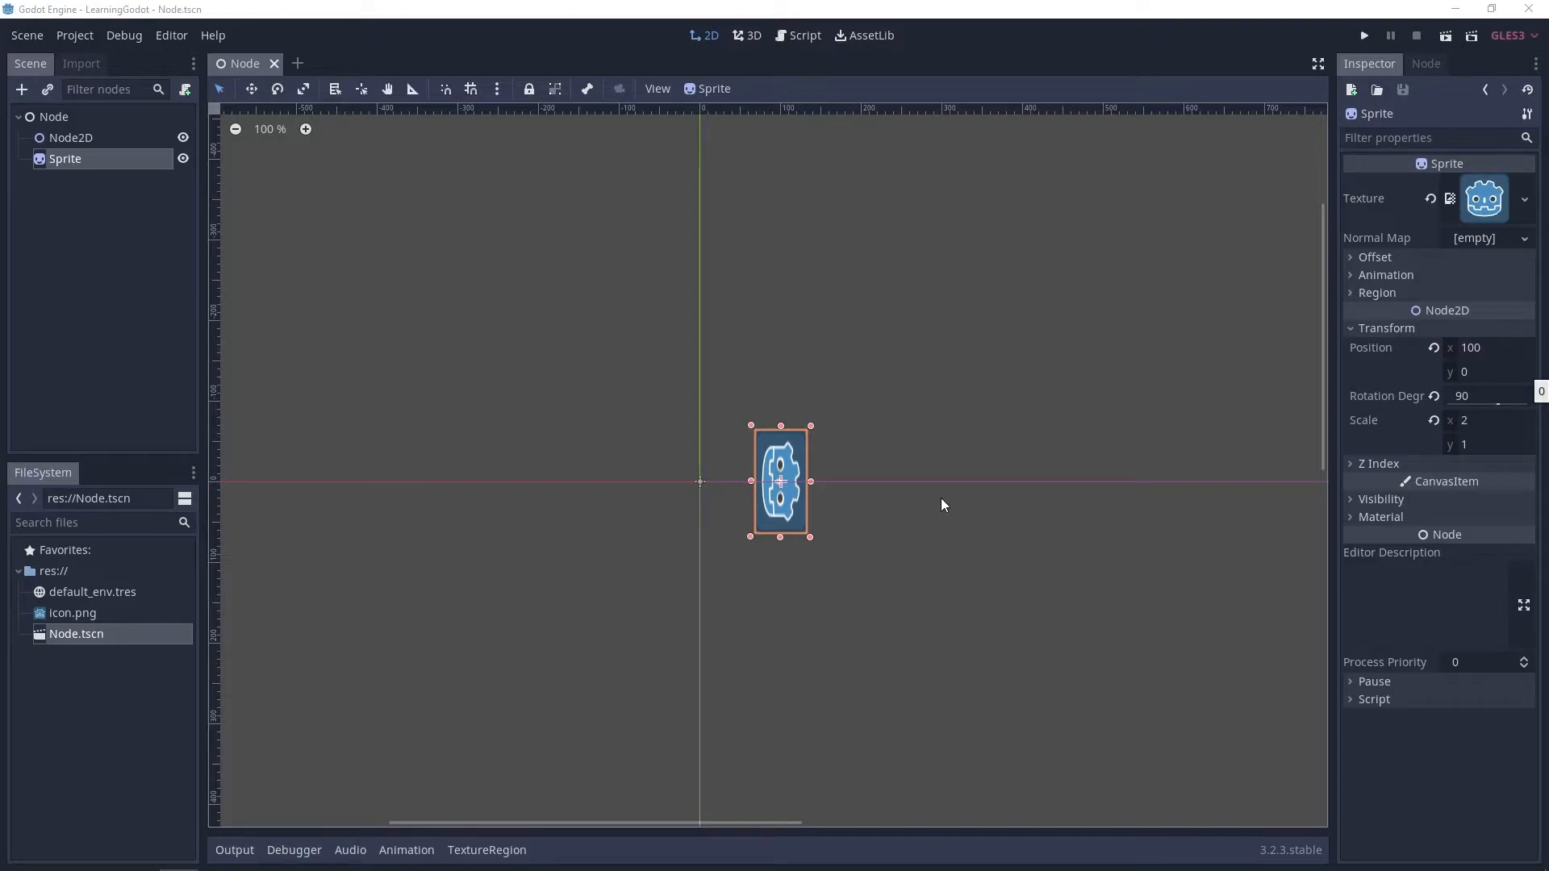
- Practise zooming the 2D viewport in and out around the Sprite, including resetting the zoom to 100 %
scroll(941, 497, "up", 2)
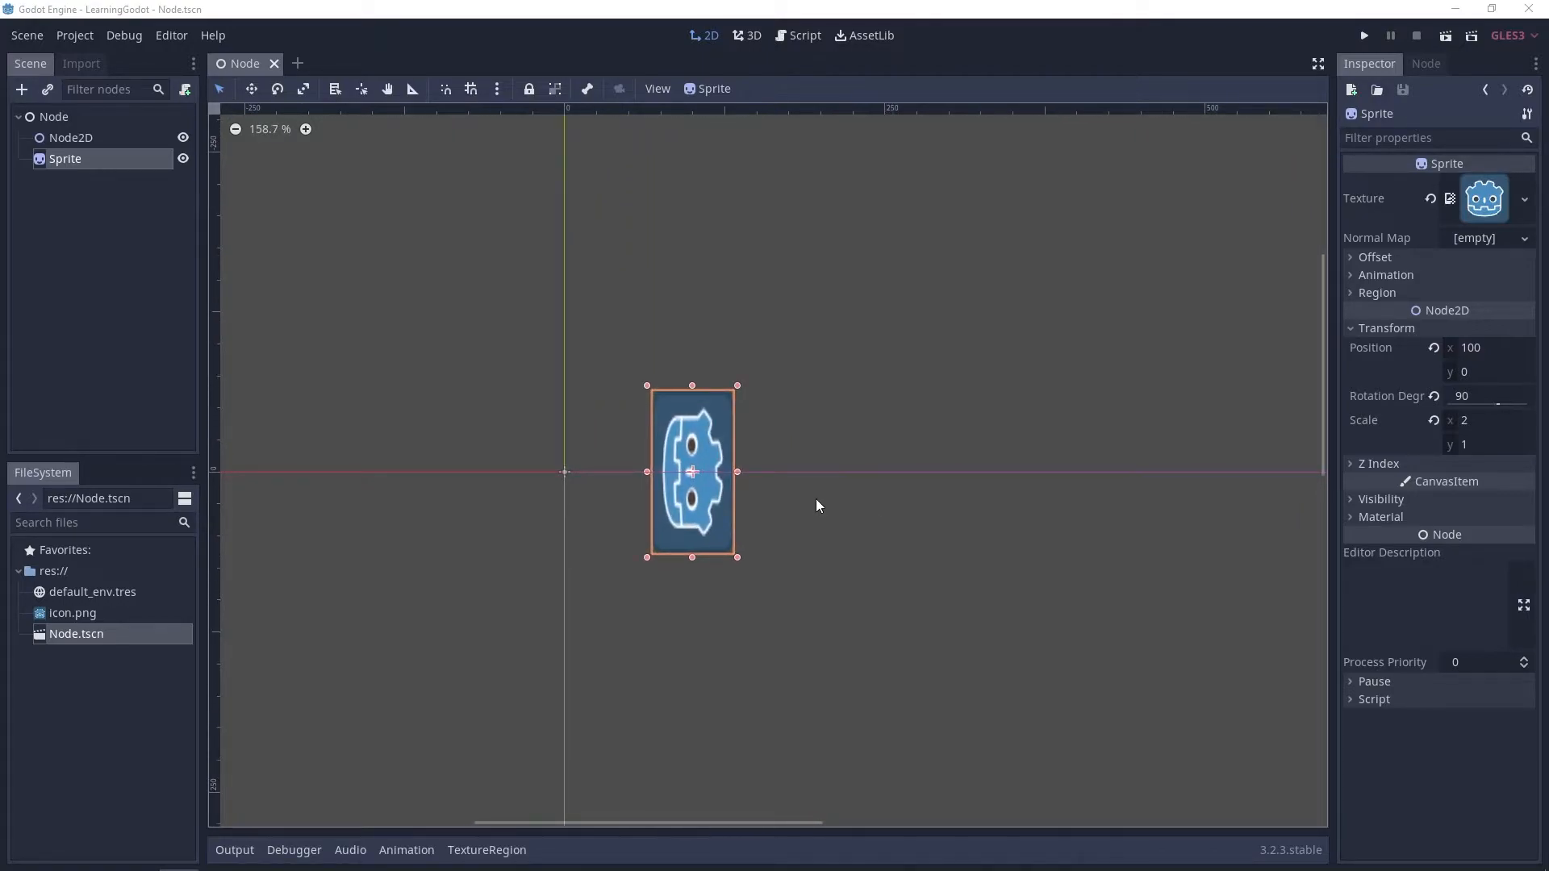
scroll(790, 501, "down", 3)
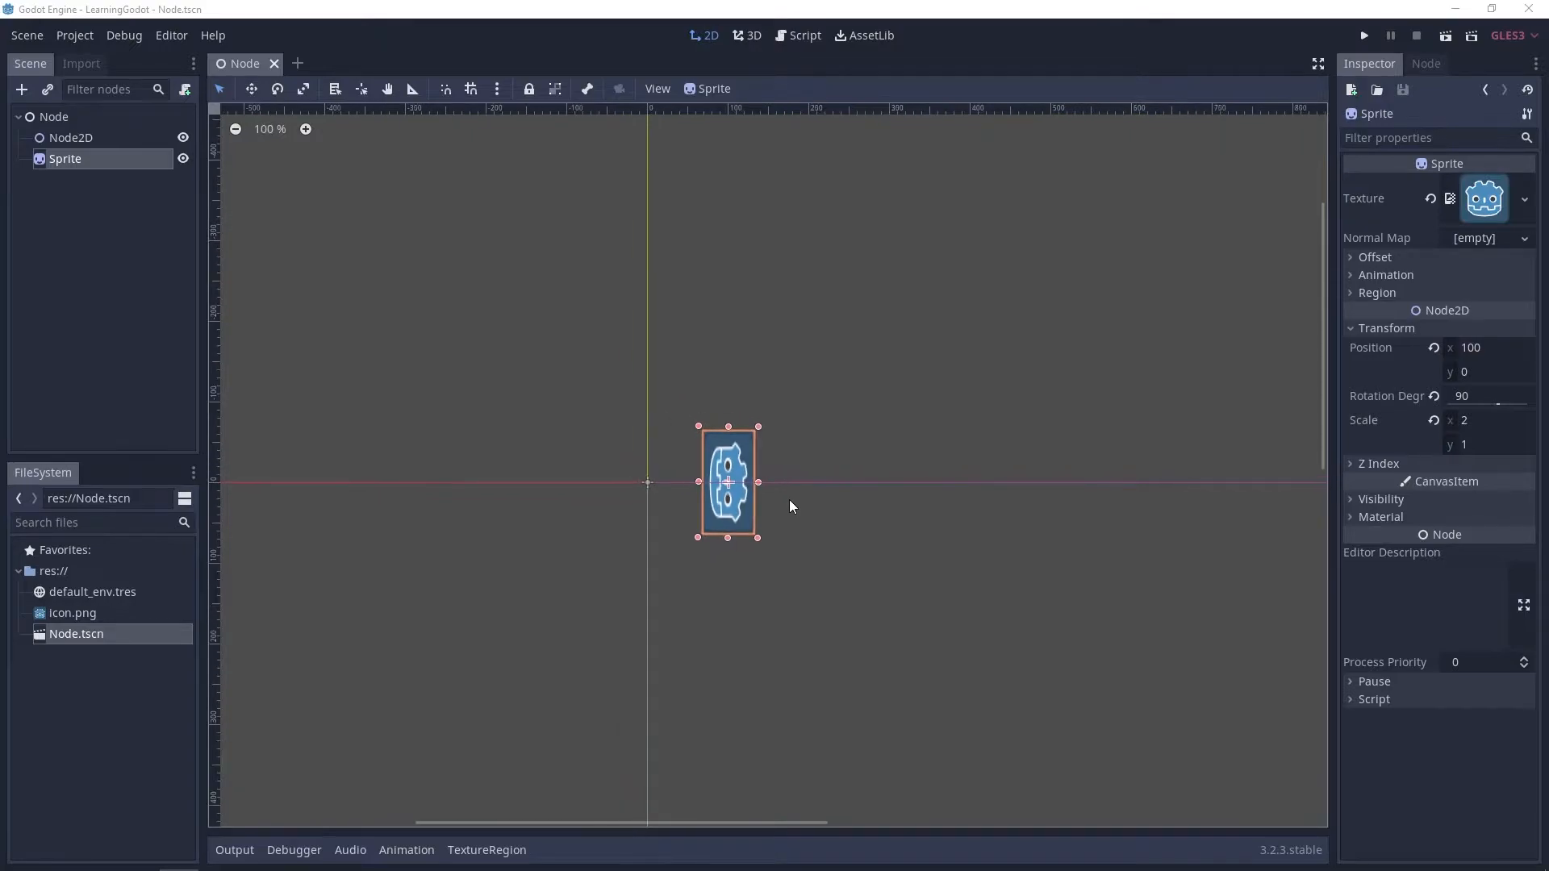
middle_click_drag(831, 551, 899, 525)
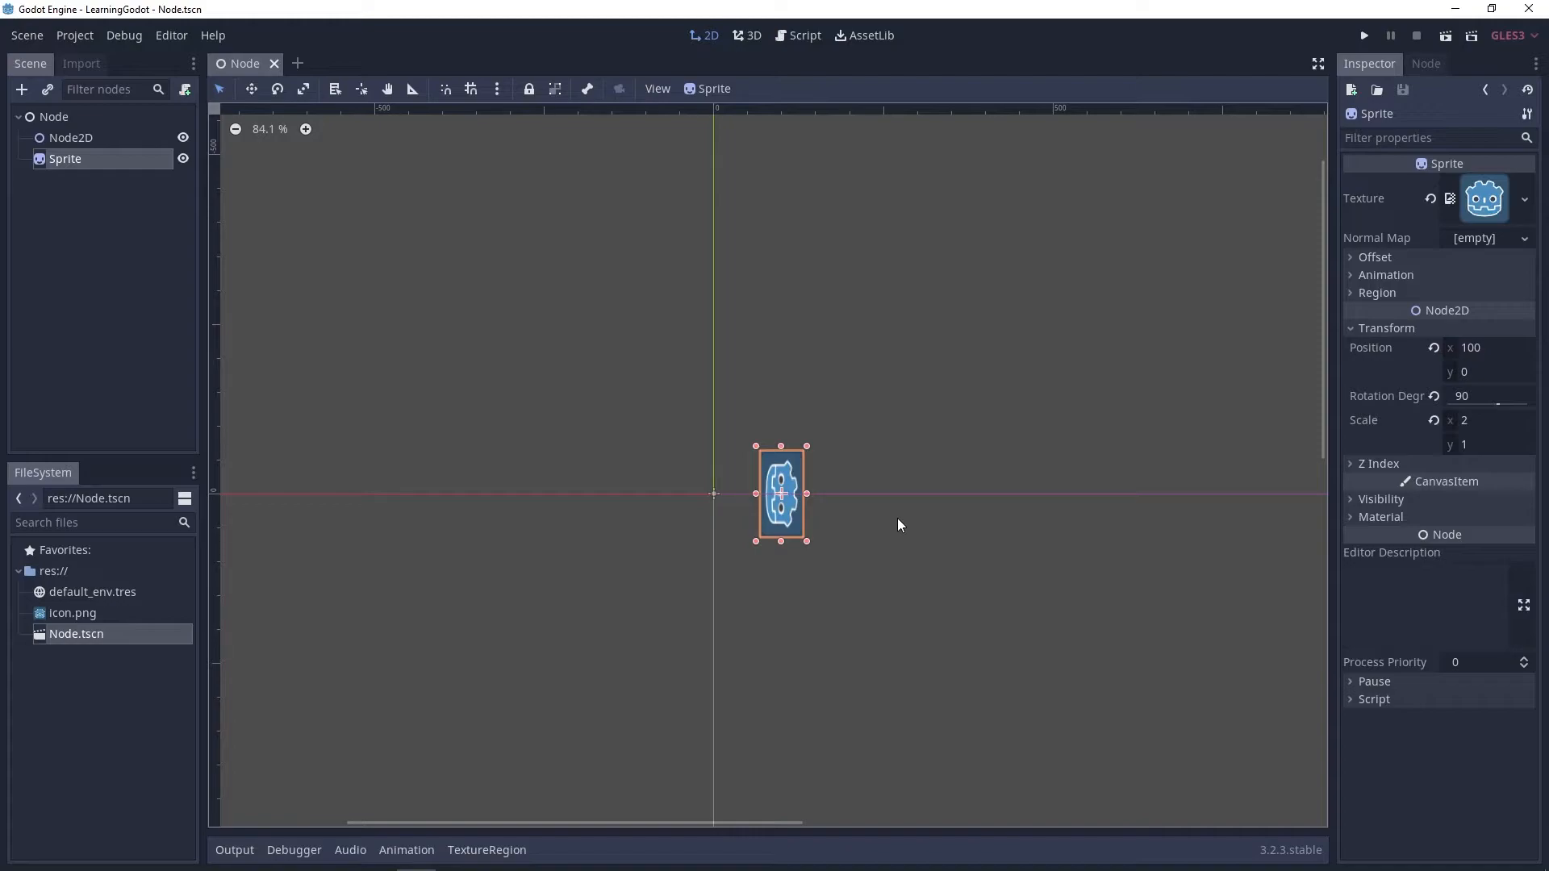
middle_click_drag(893, 580, 885, 582)
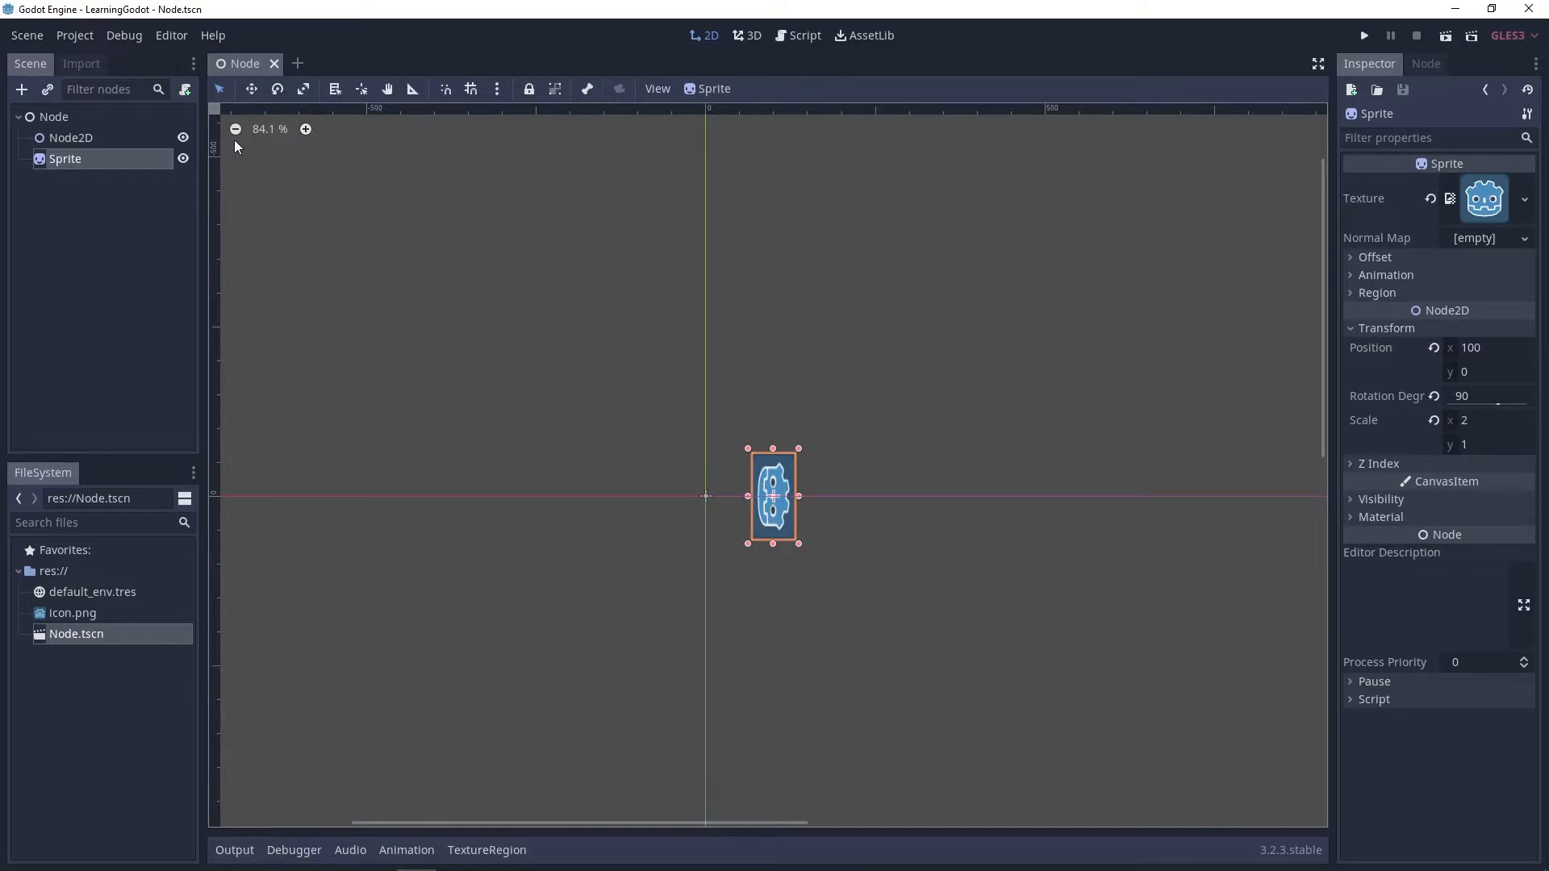
left_click(305, 129)
left_click(305, 129)
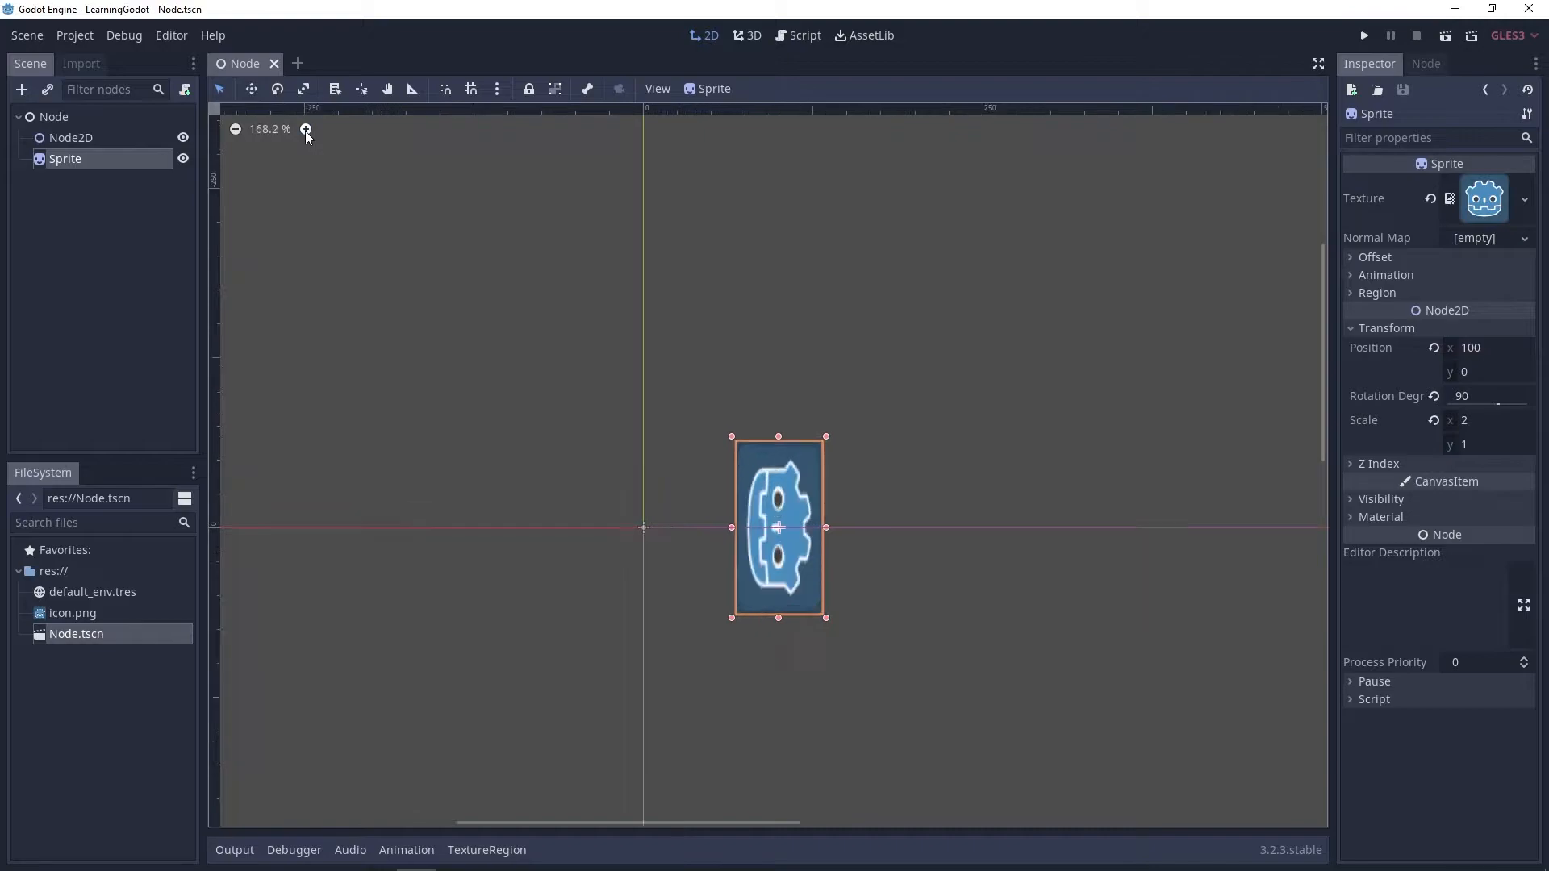
left_click(235, 130)
left_click(235, 129)
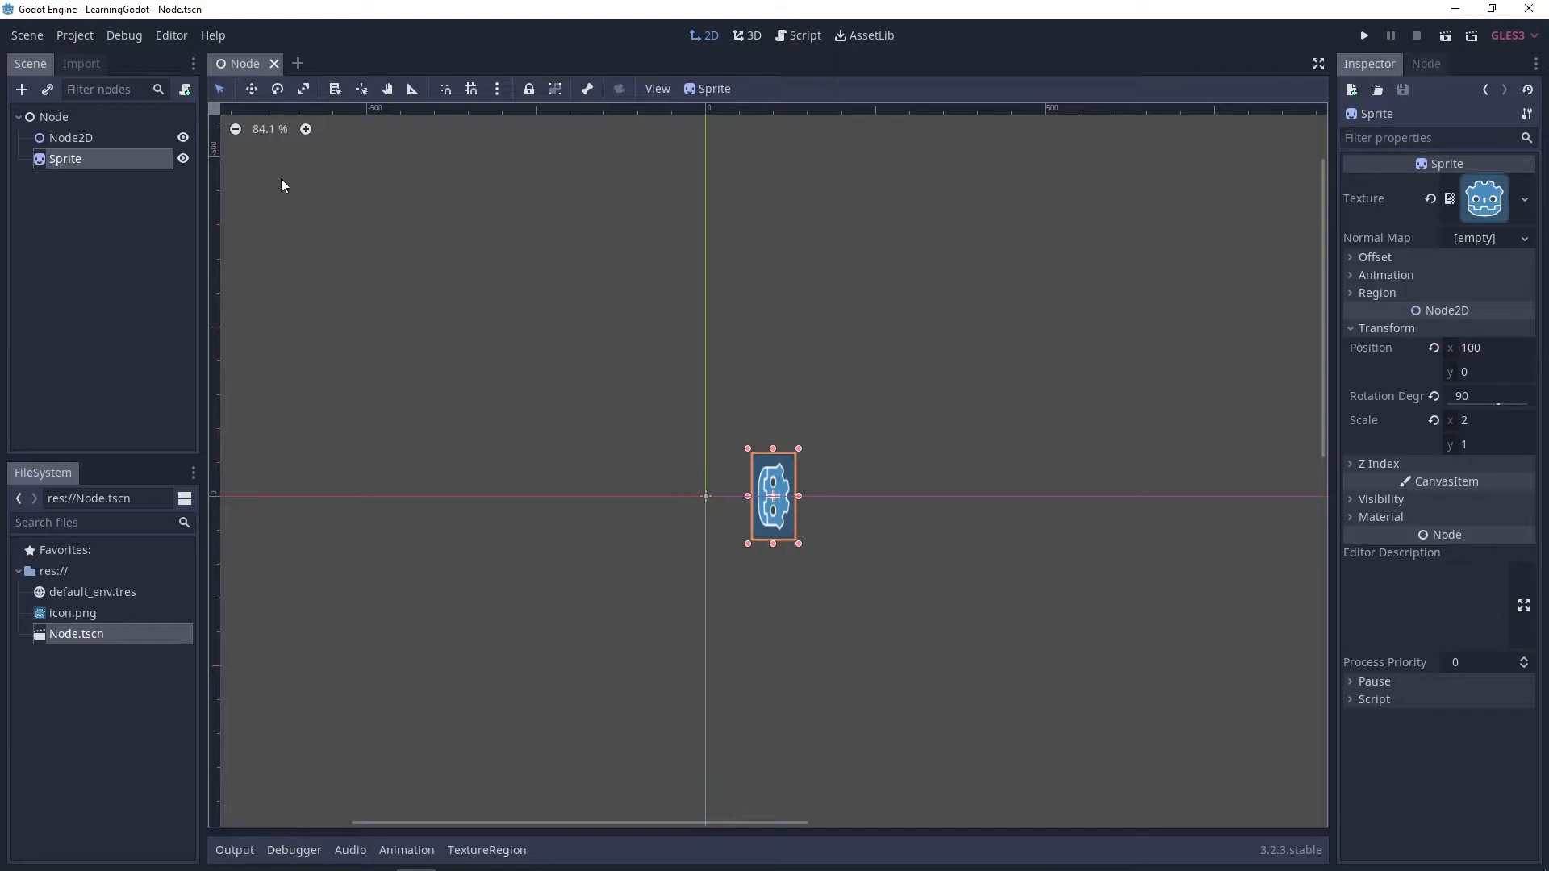
key("ctrl+0")
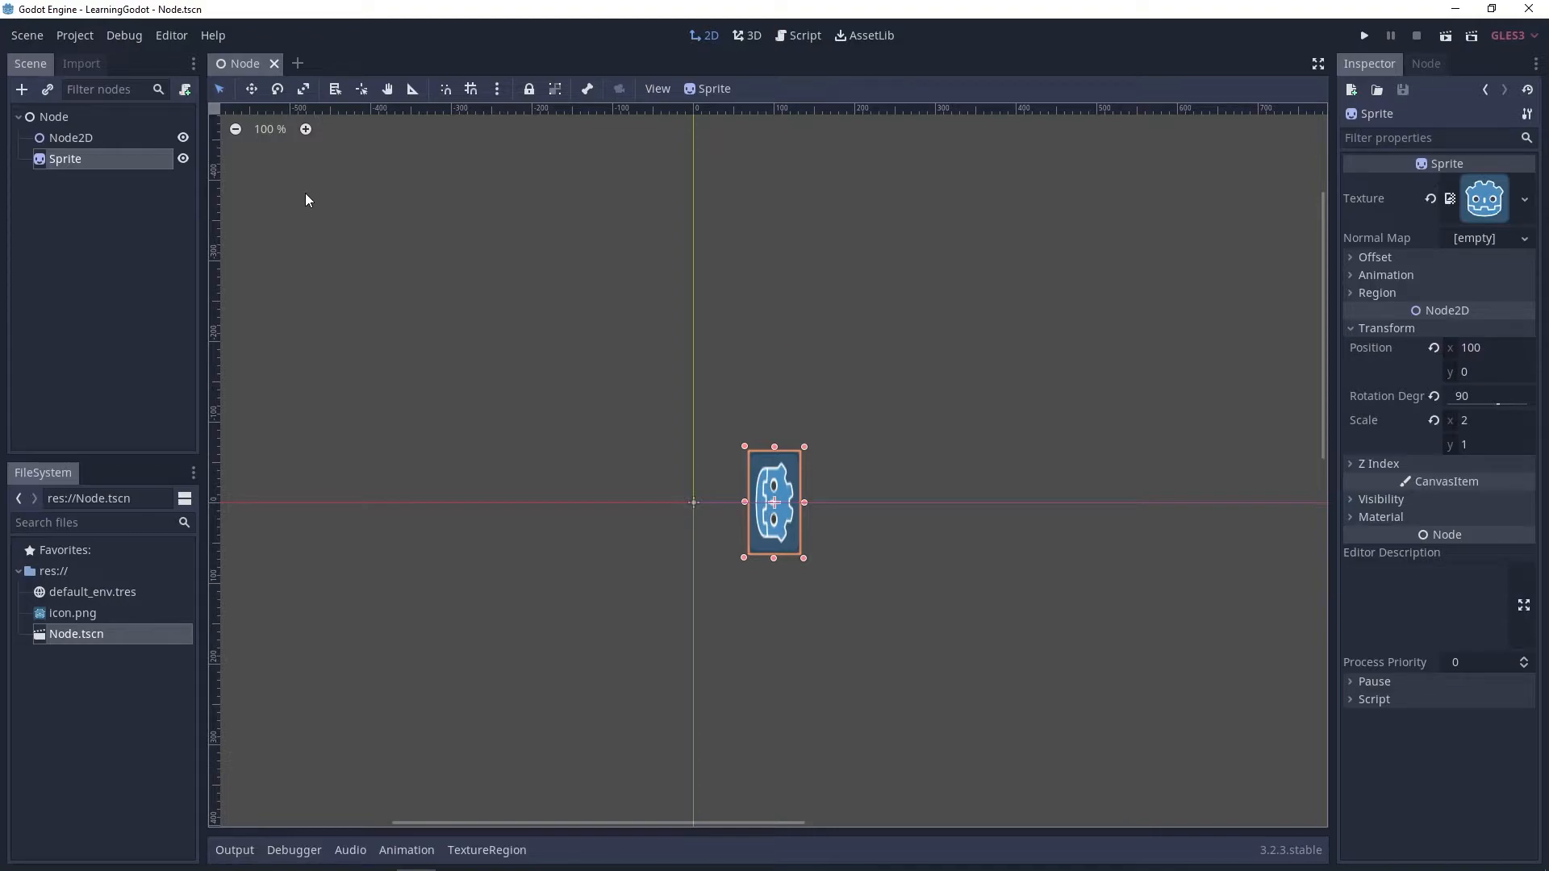
key("ctrl+equal")
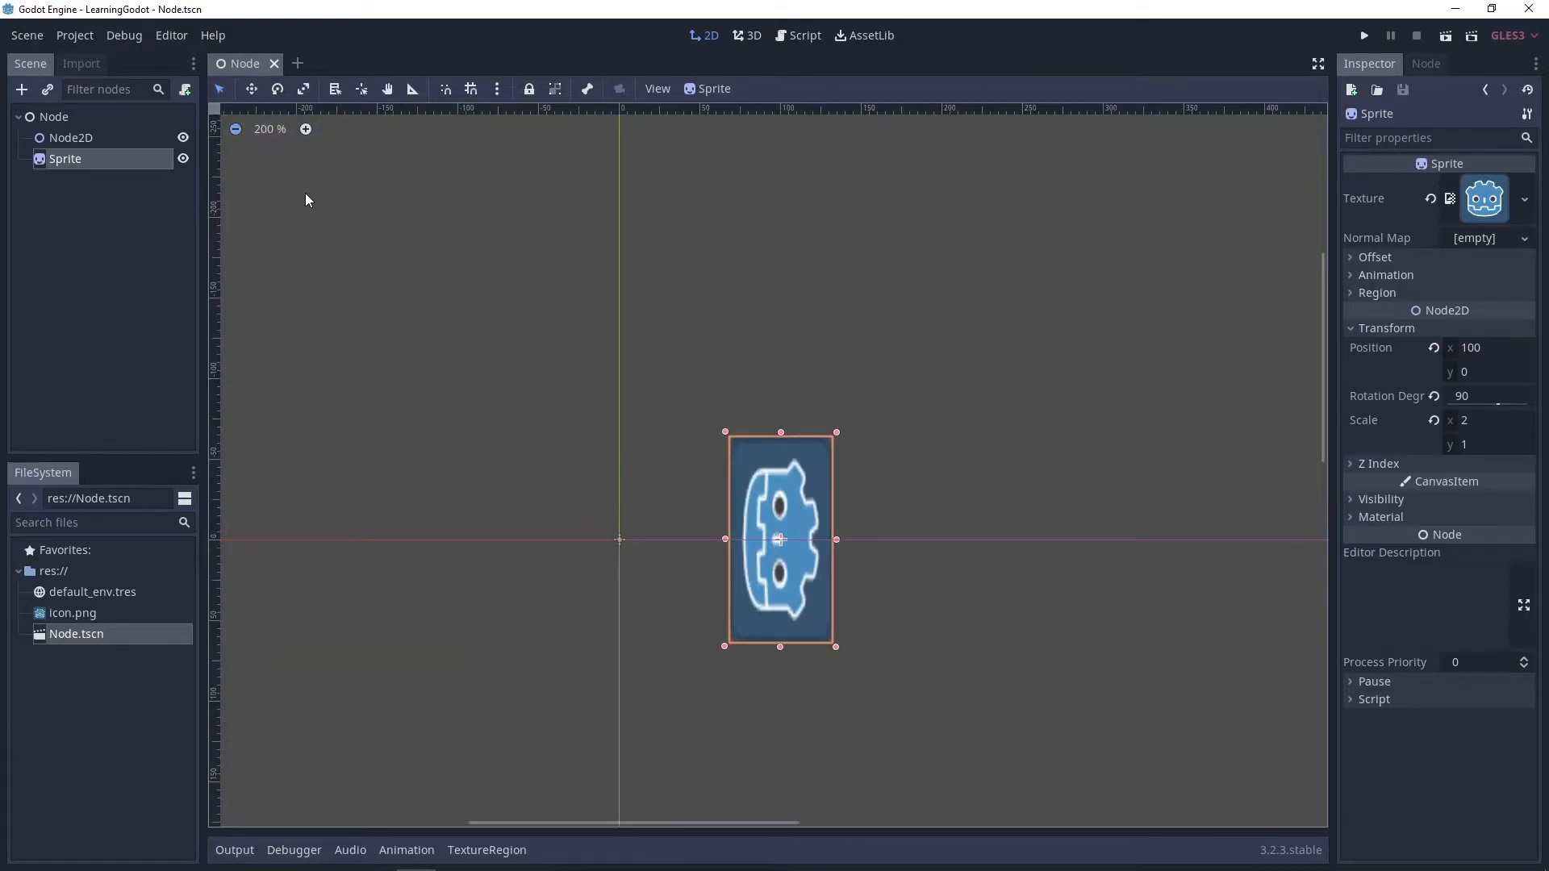
key("ctrl+minus")
key("ctrl+minus")
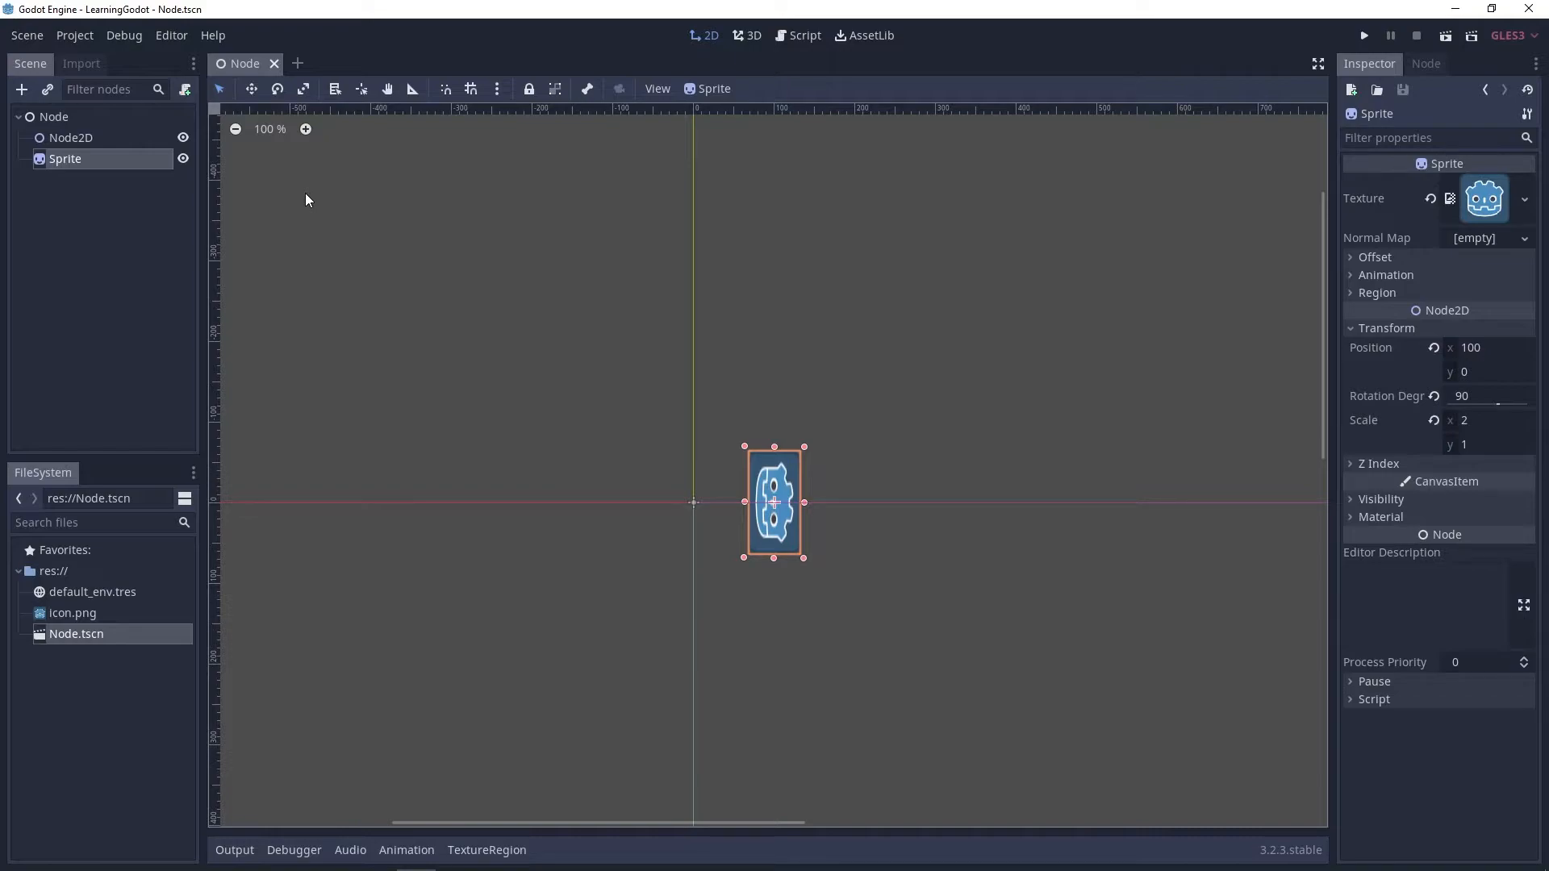
- Practise panning the 2D canvas far away from the Sprite and back to the origin
middle_click_drag(833, 315, 731, 302)
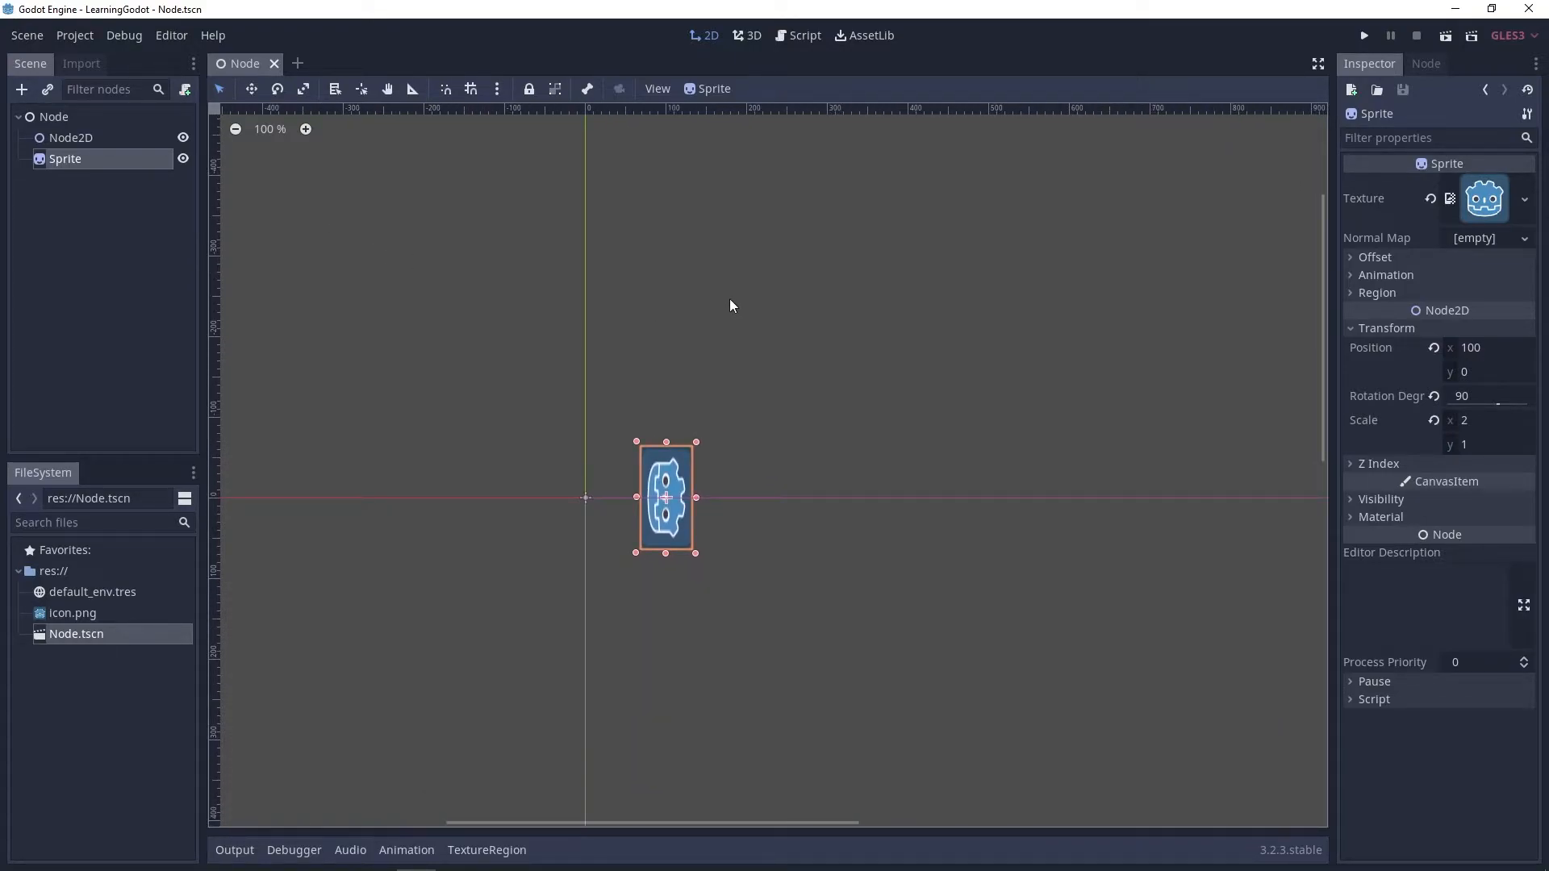
scroll(779, 431, "up", 3)
scroll(668, 420, "down", 5)
scroll(573, 376, "up", 1)
scroll(555, 372, "up", 1)
middle_click_drag(555, 372, 610, 367)
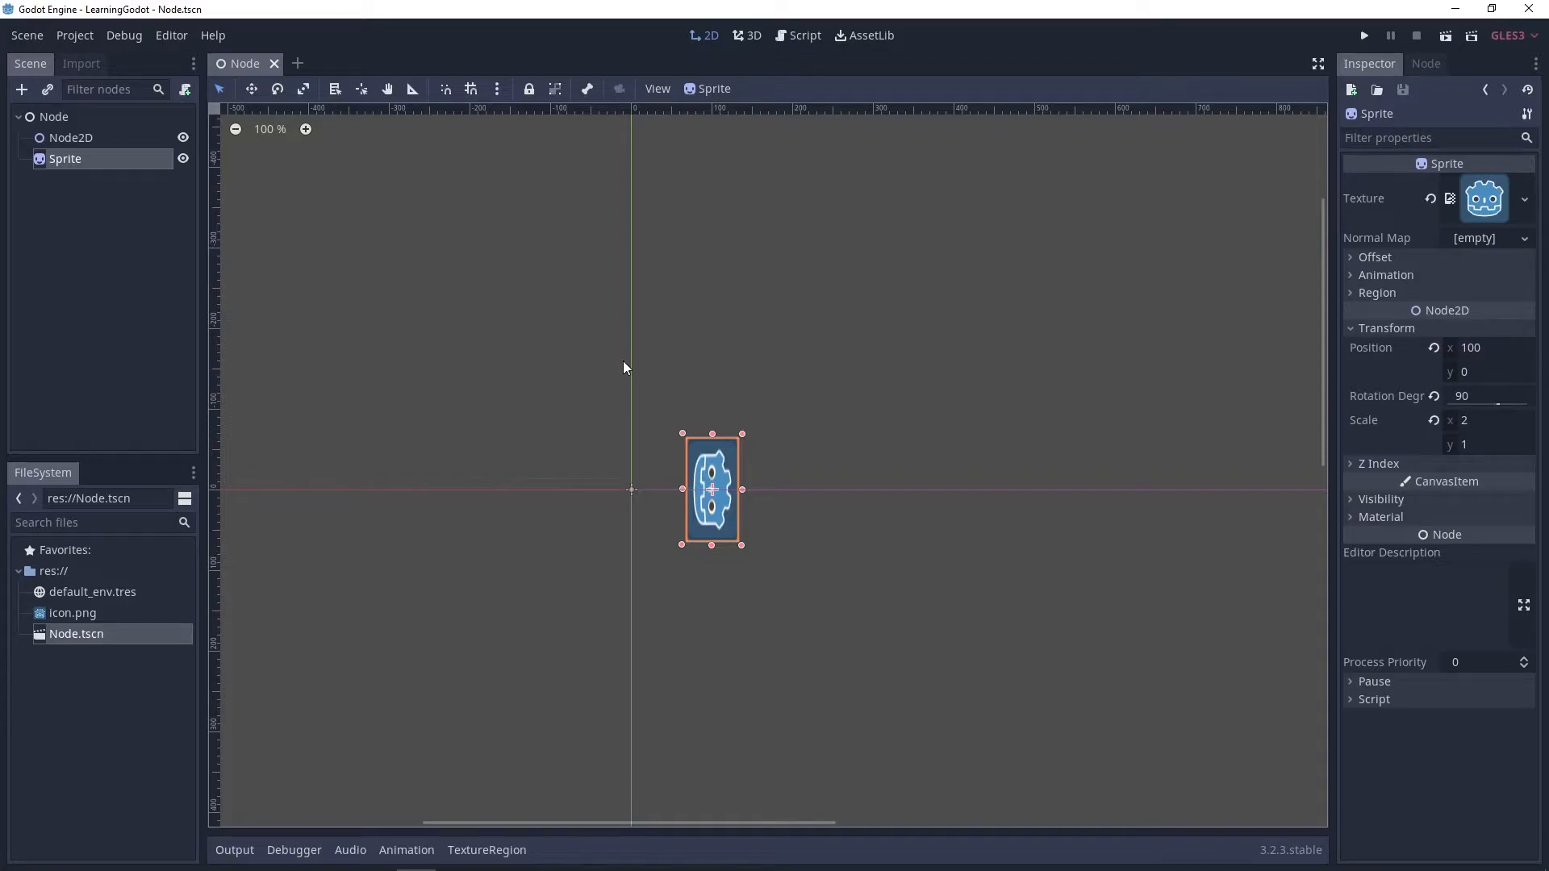
middle_click_drag(626, 391, 551, 417)
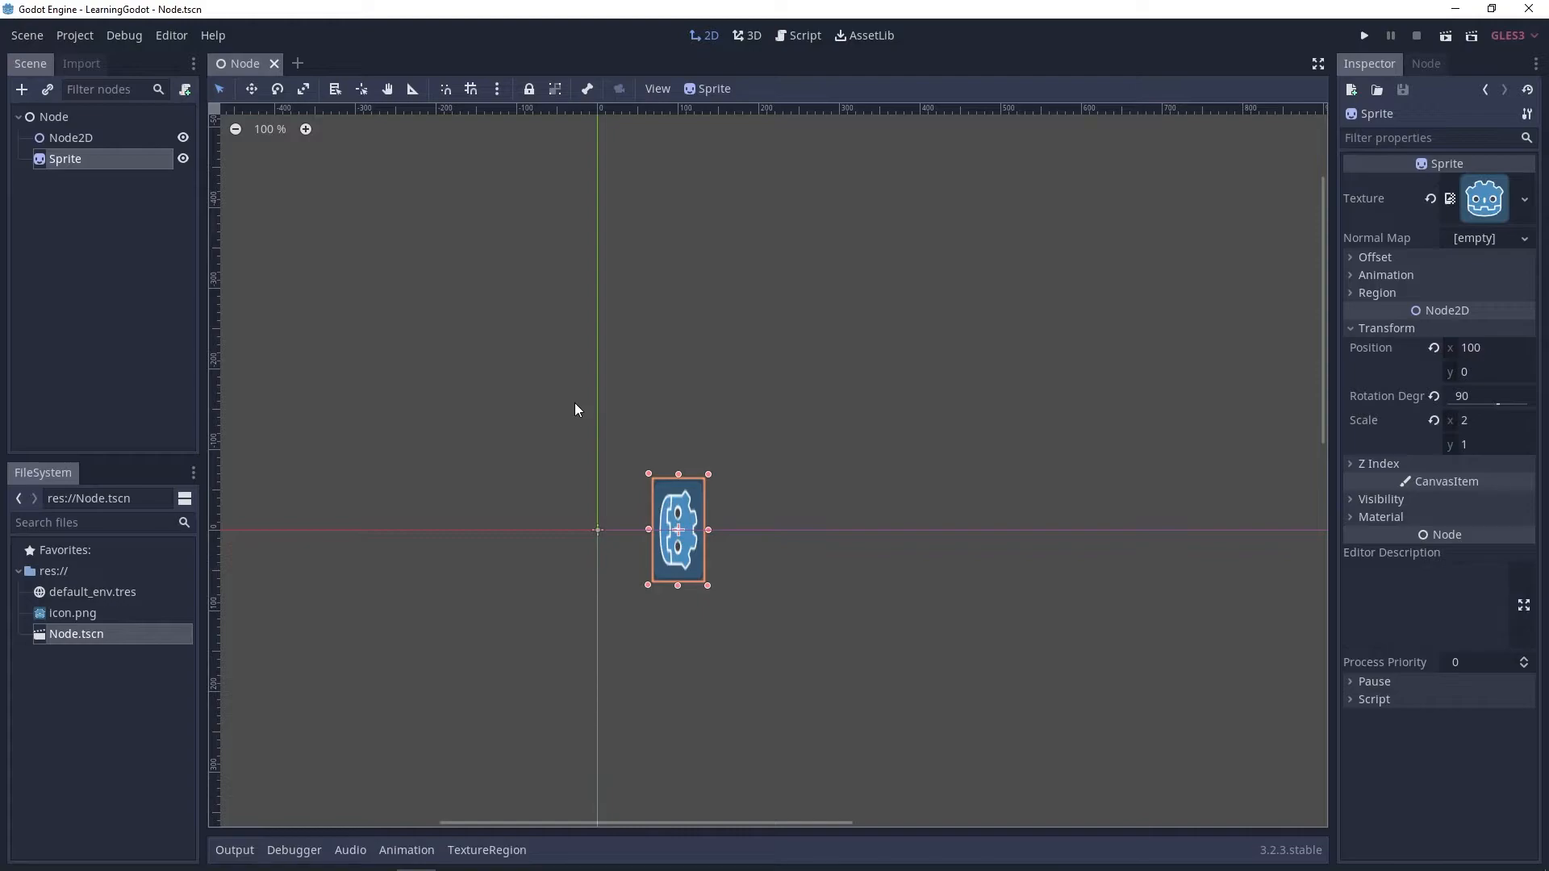
middle_click_drag(574, 404, 1325, 381)
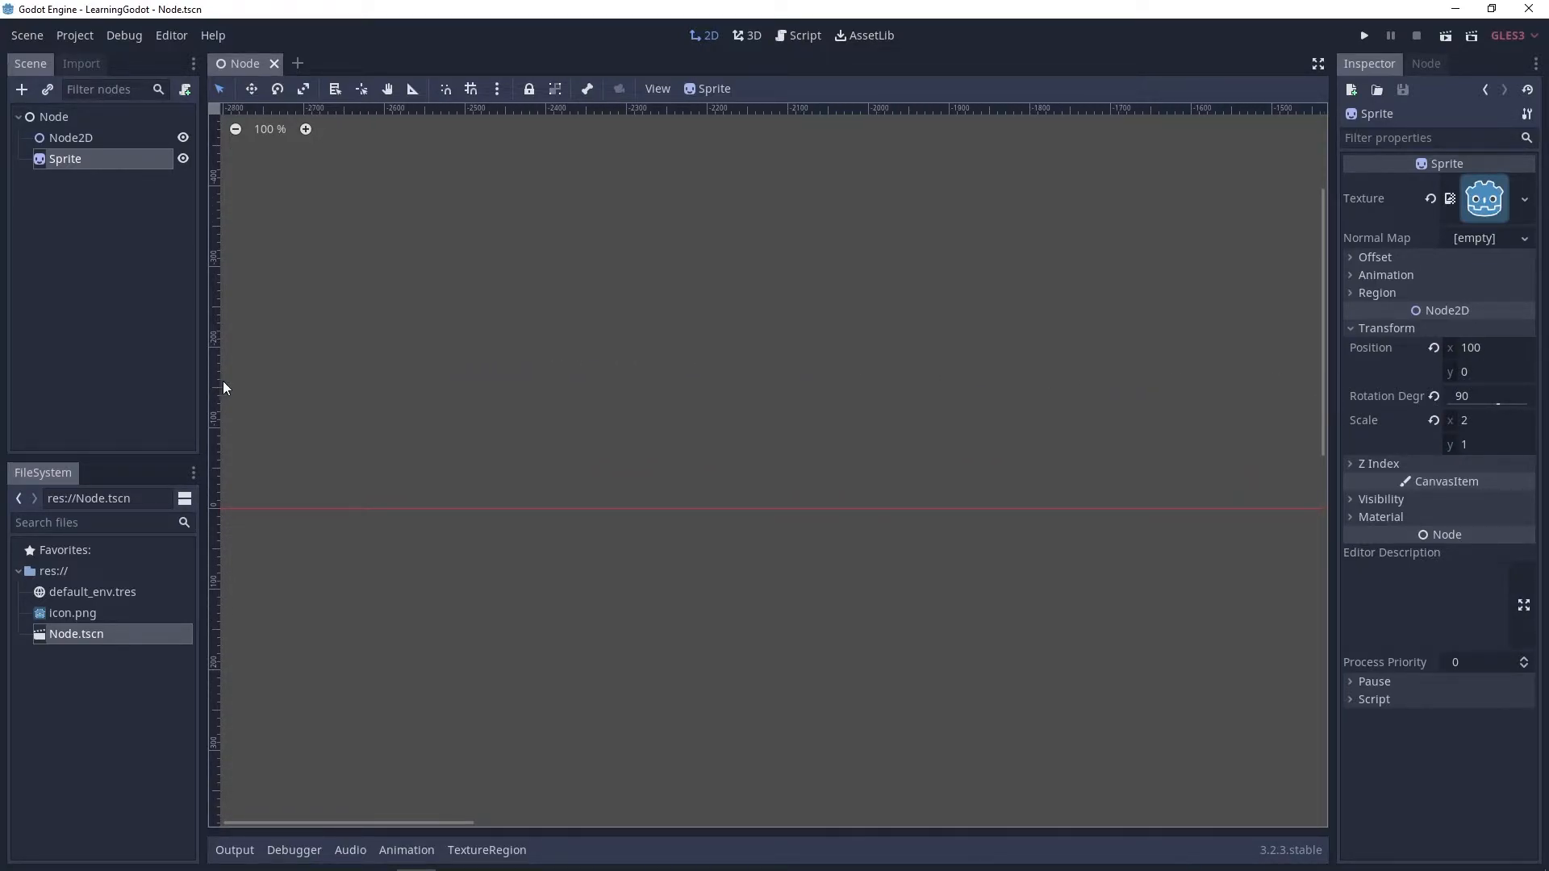
middle_click_drag(252, 382, 713, 410)
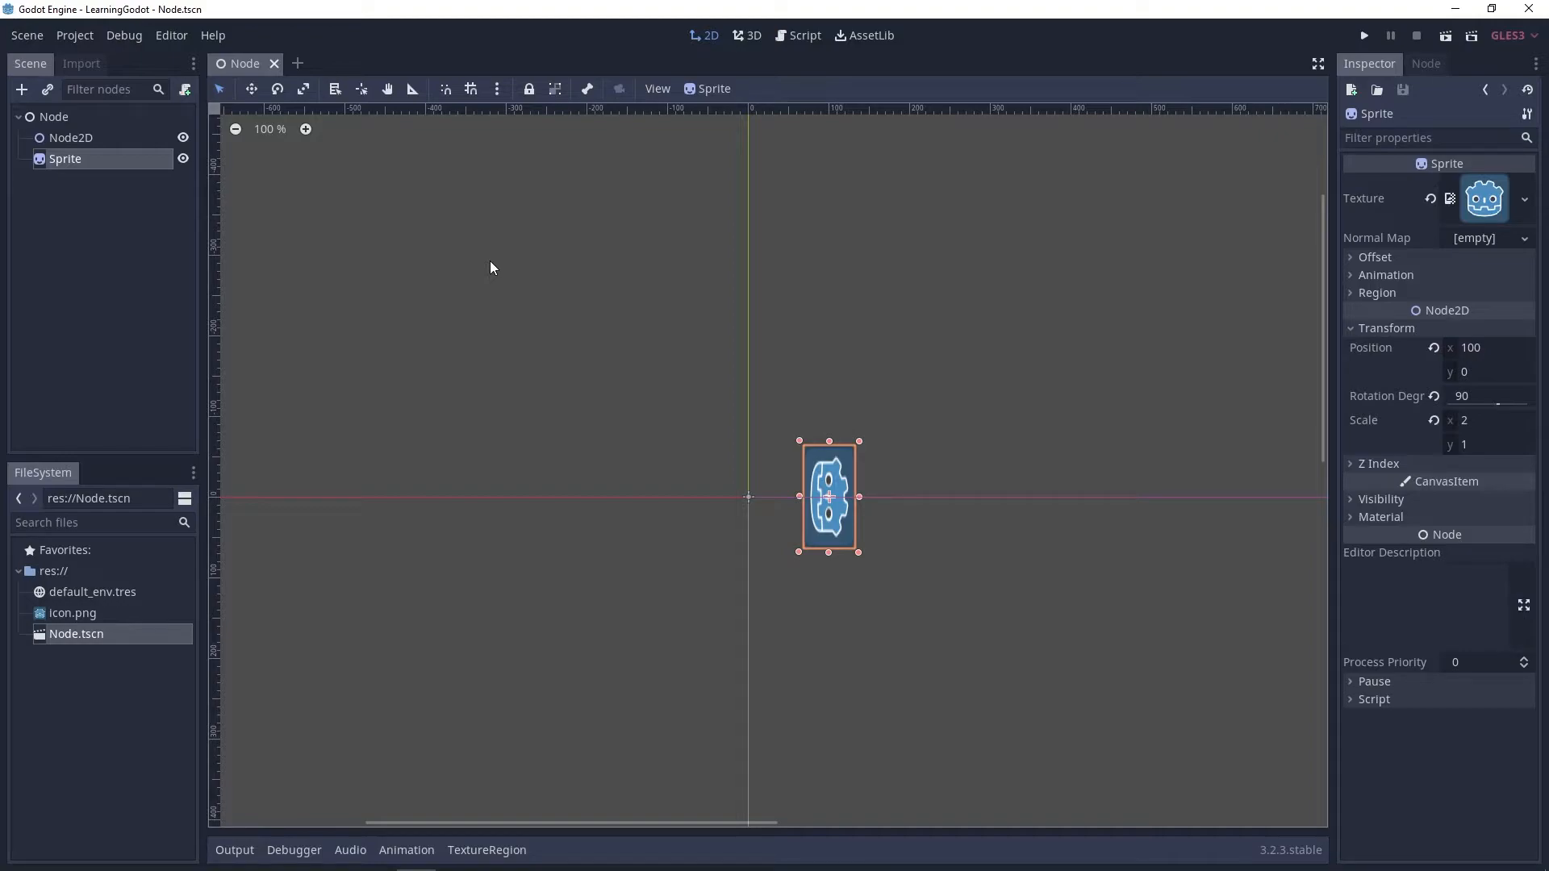
- Move the canvas with the Pan Mode tool and return to Select Mode
left_click(388, 90)
left_click_drag(703, 322, 655, 376)
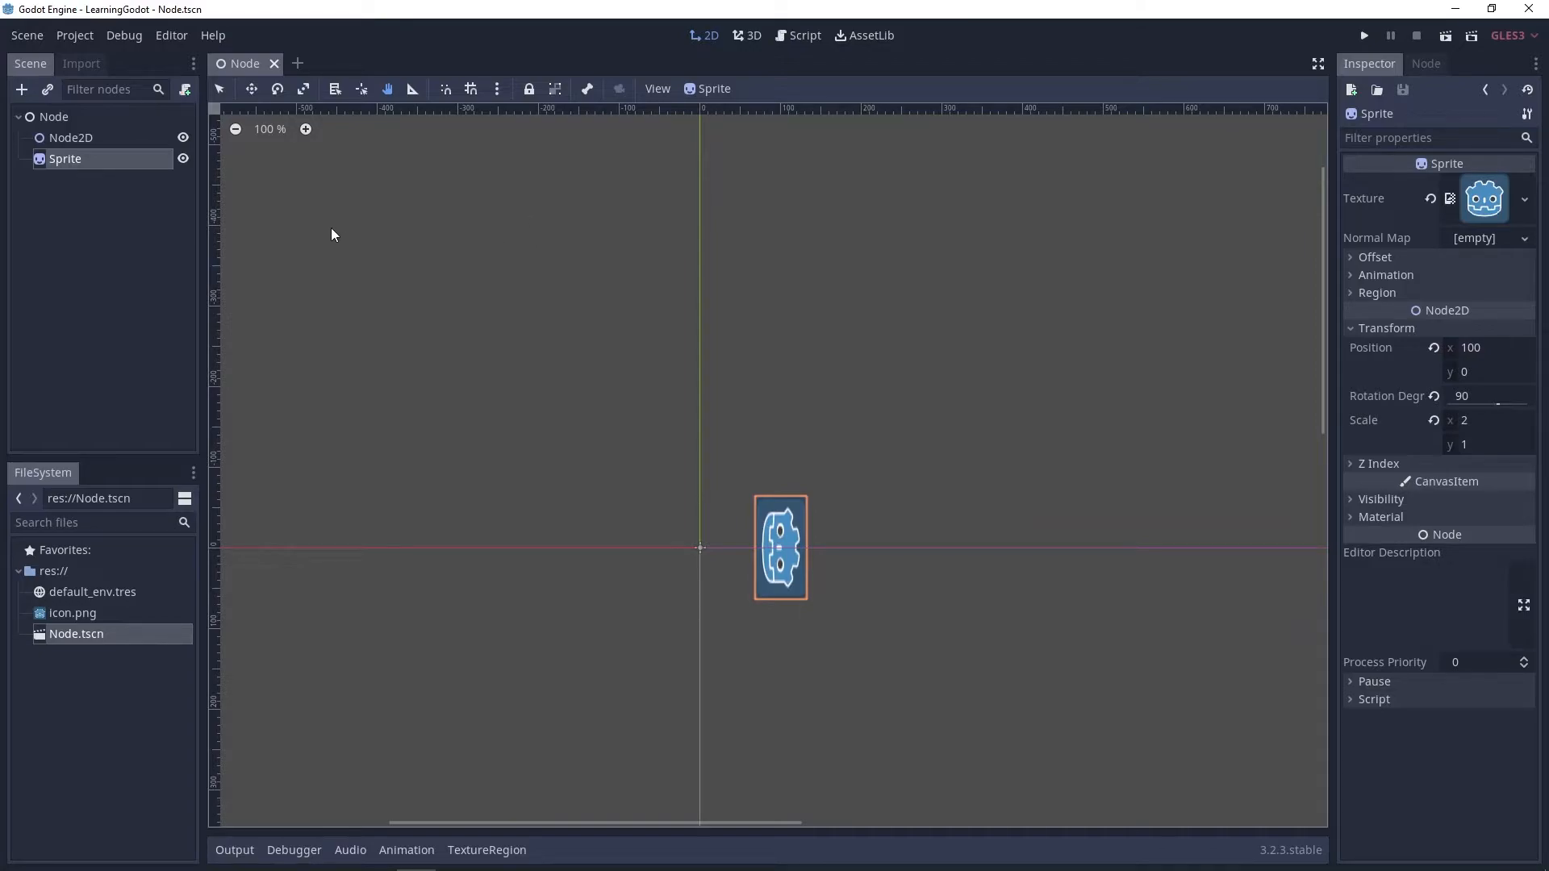
left_click(219, 90)
middle_click_drag(741, 403, 695, 333)
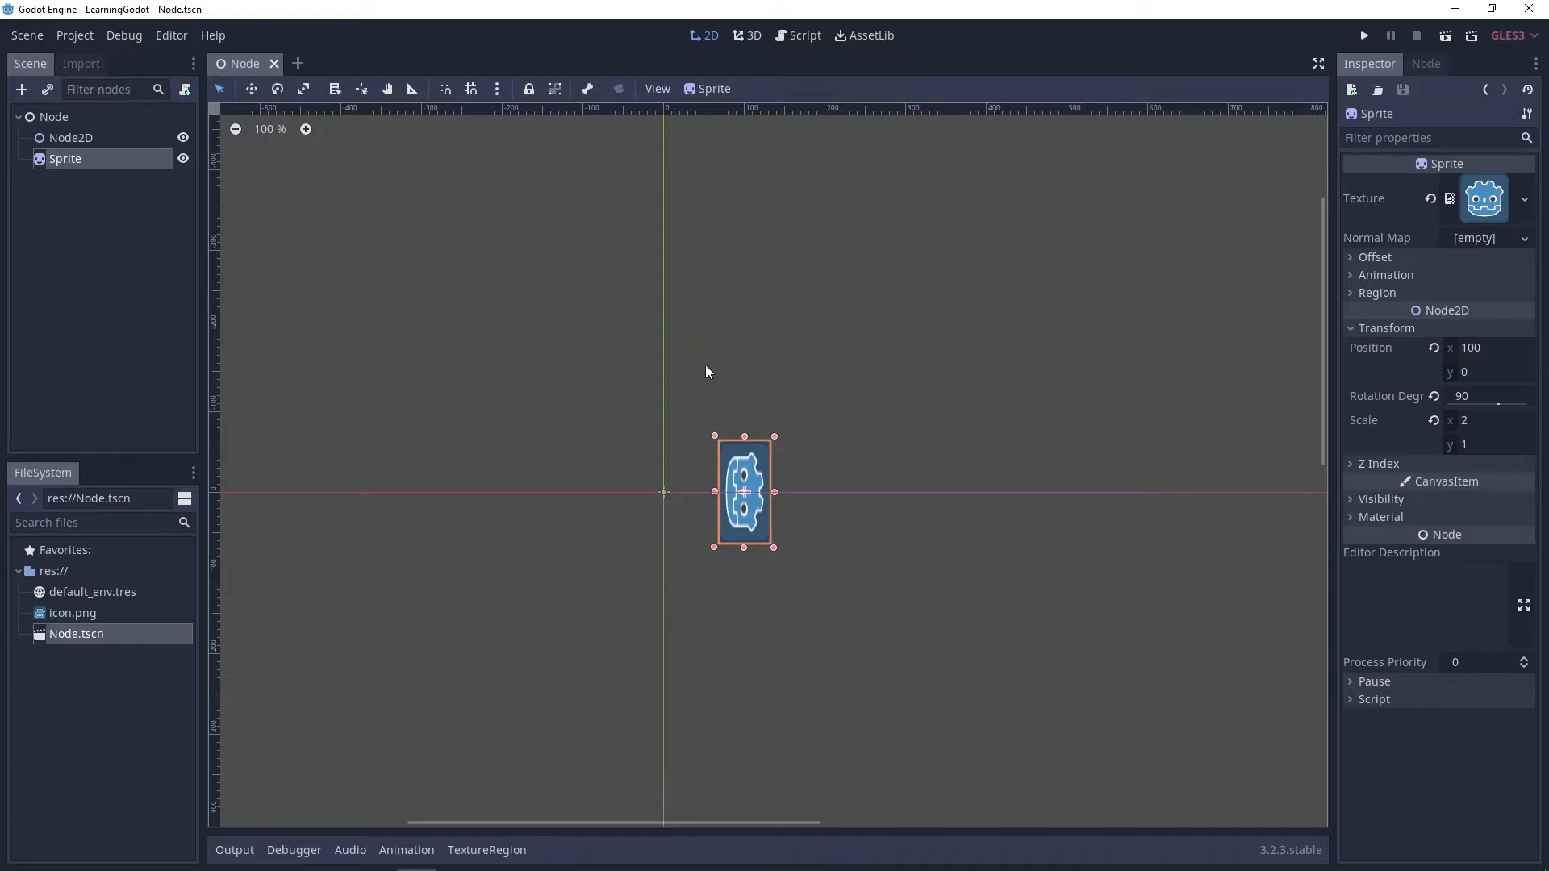
- Move the view far away from the Sprite and refocus the viewport on it through its scene tree node
middle_click_drag(536, 379, 1282, 386)
middle_click_drag(626, 395, 1063, 406)
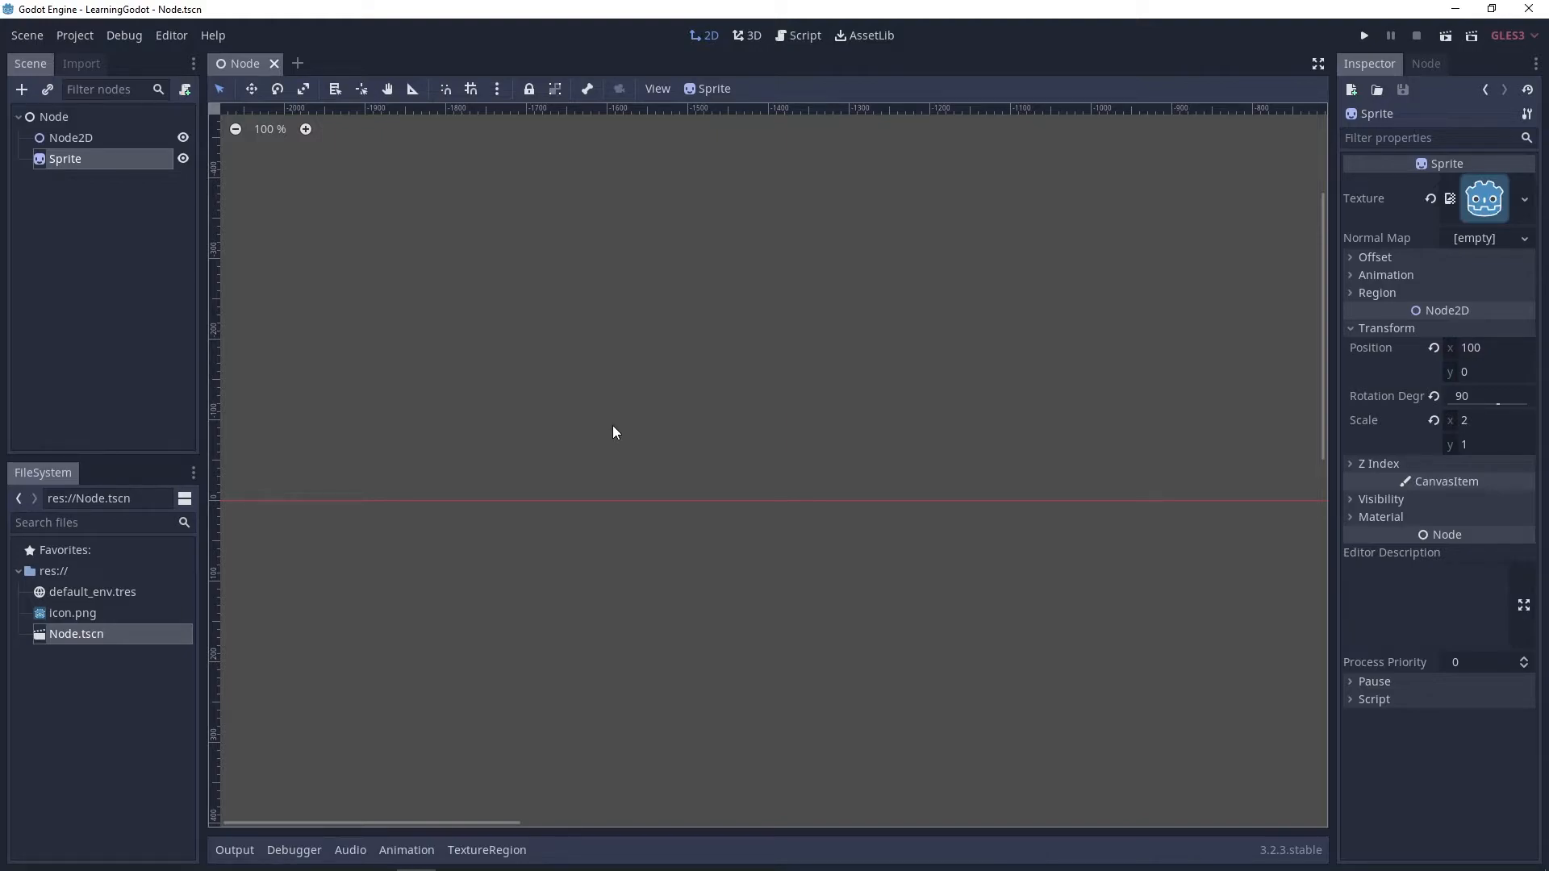
double_click(40, 160)
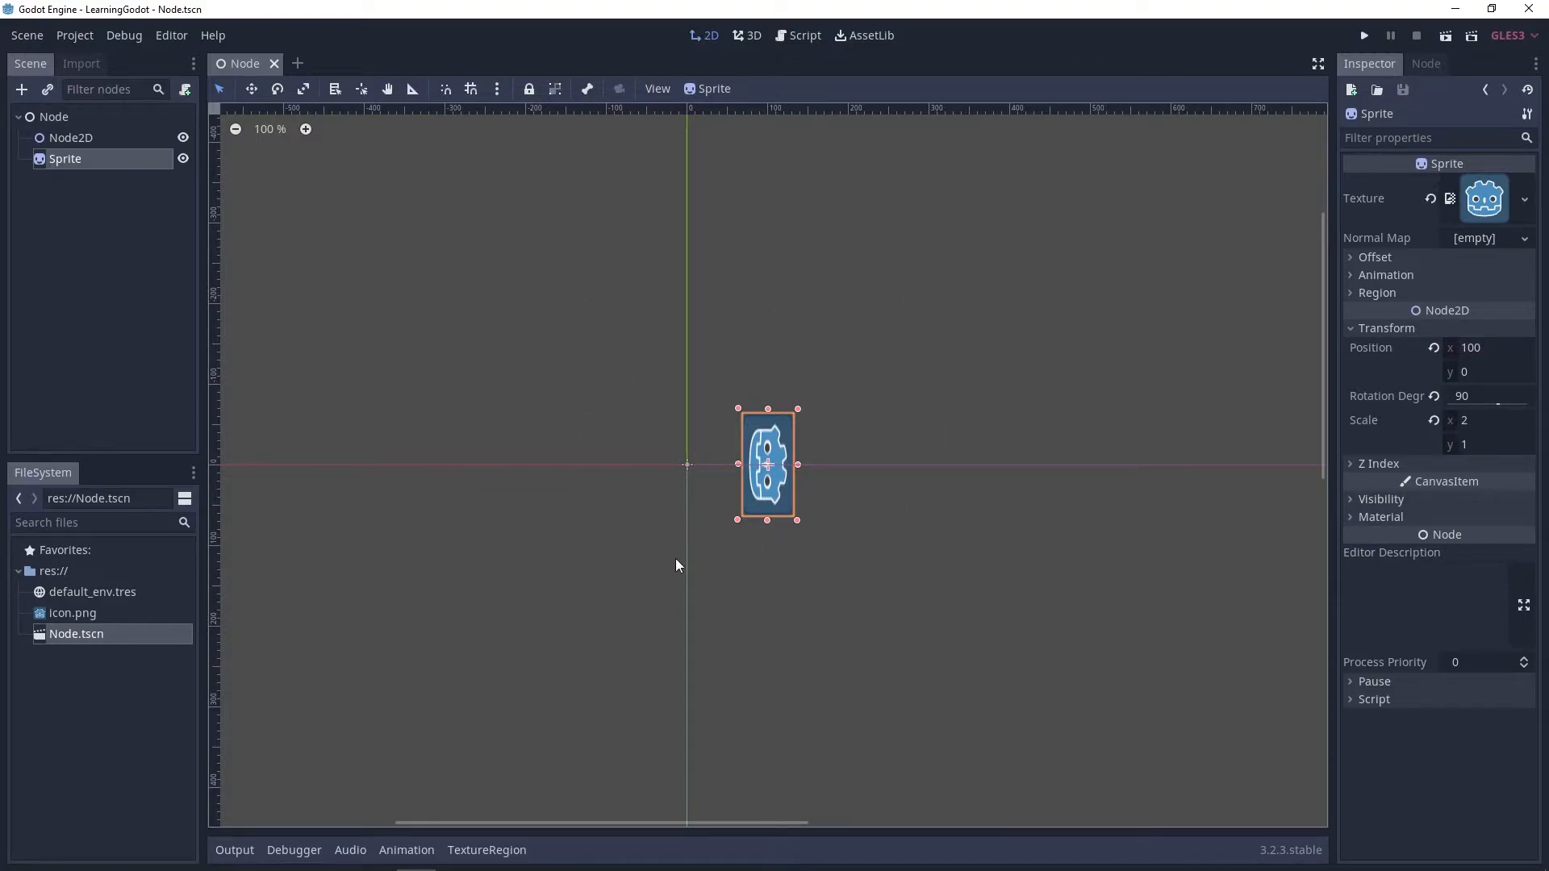
double_click(79, 160)
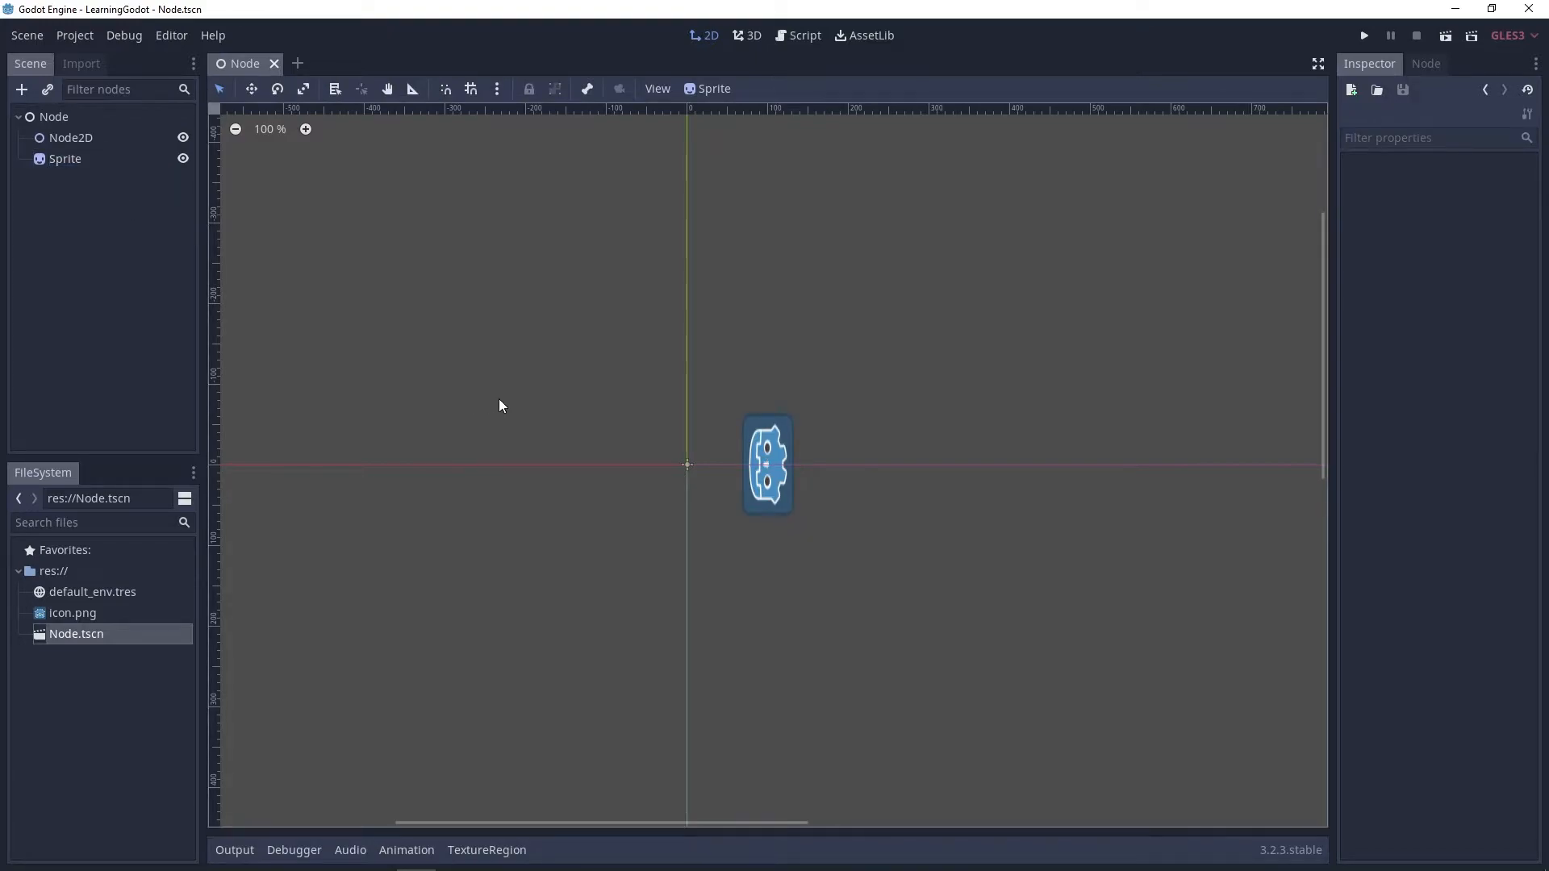
- Box-select the Sprite in the 2D viewport and clear the selection again
middle_click_drag(803, 398, 750, 412)
left_click_drag(571, 358, 835, 600)
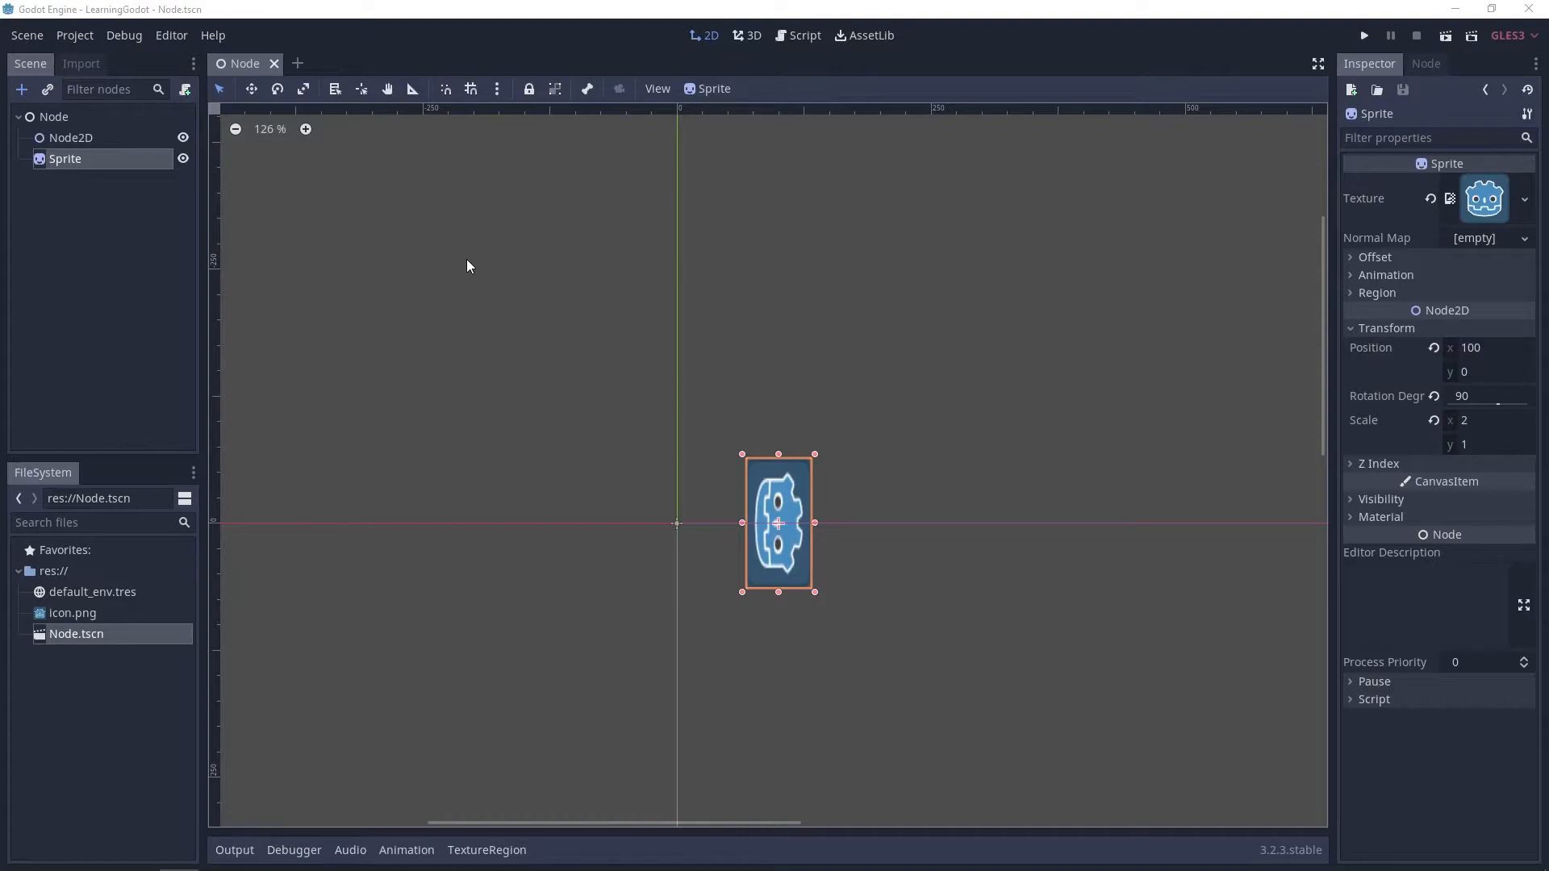
left_click(959, 518)
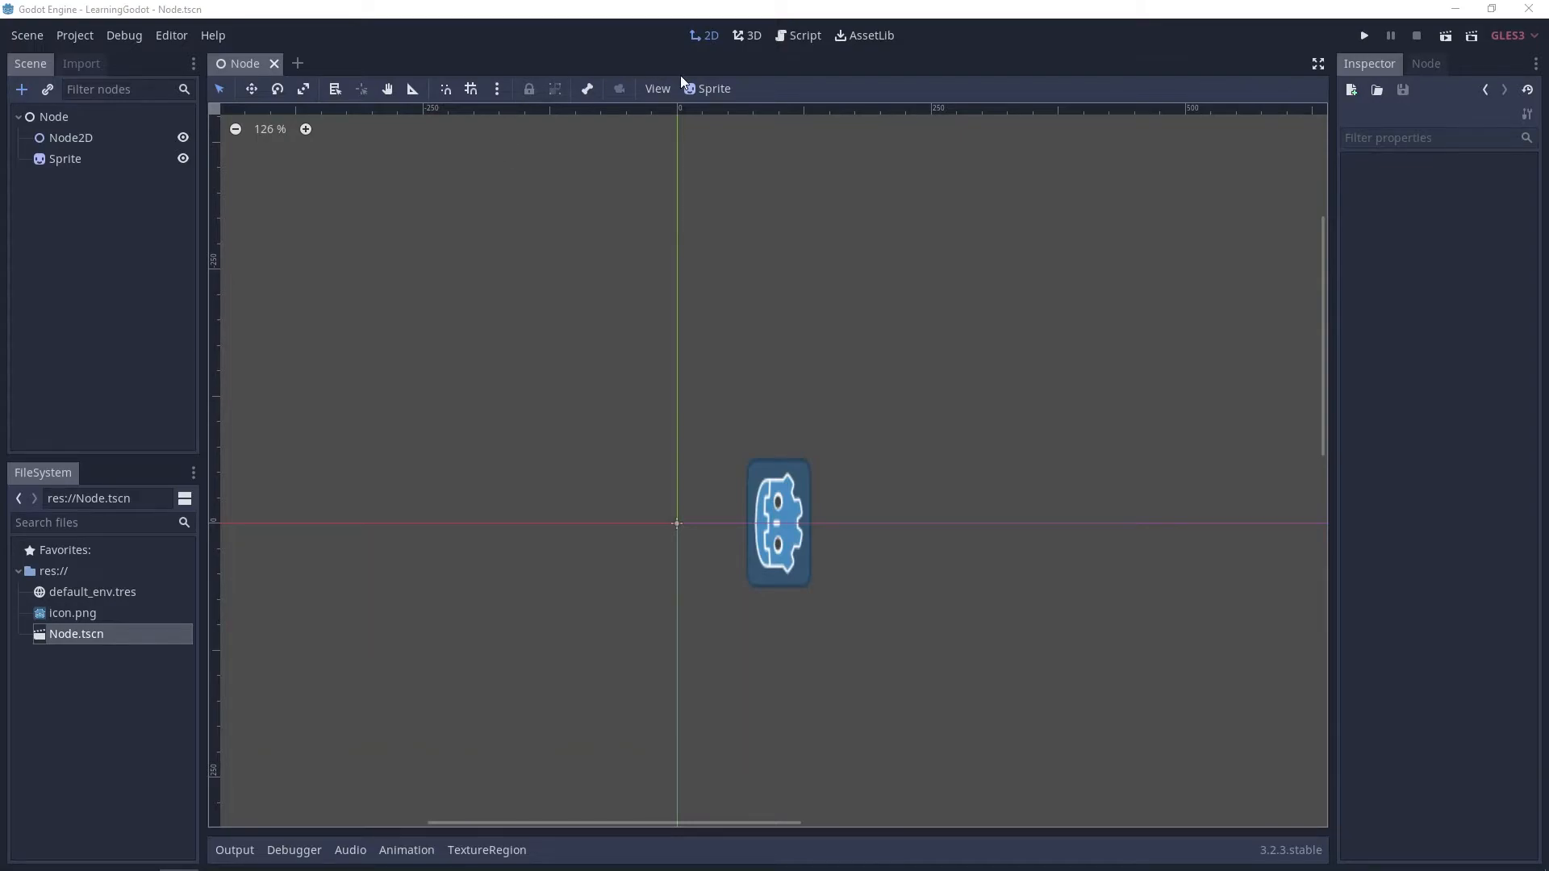
- View the scene in the 3D workspace and return to the 2D workspace
left_click(748, 36)
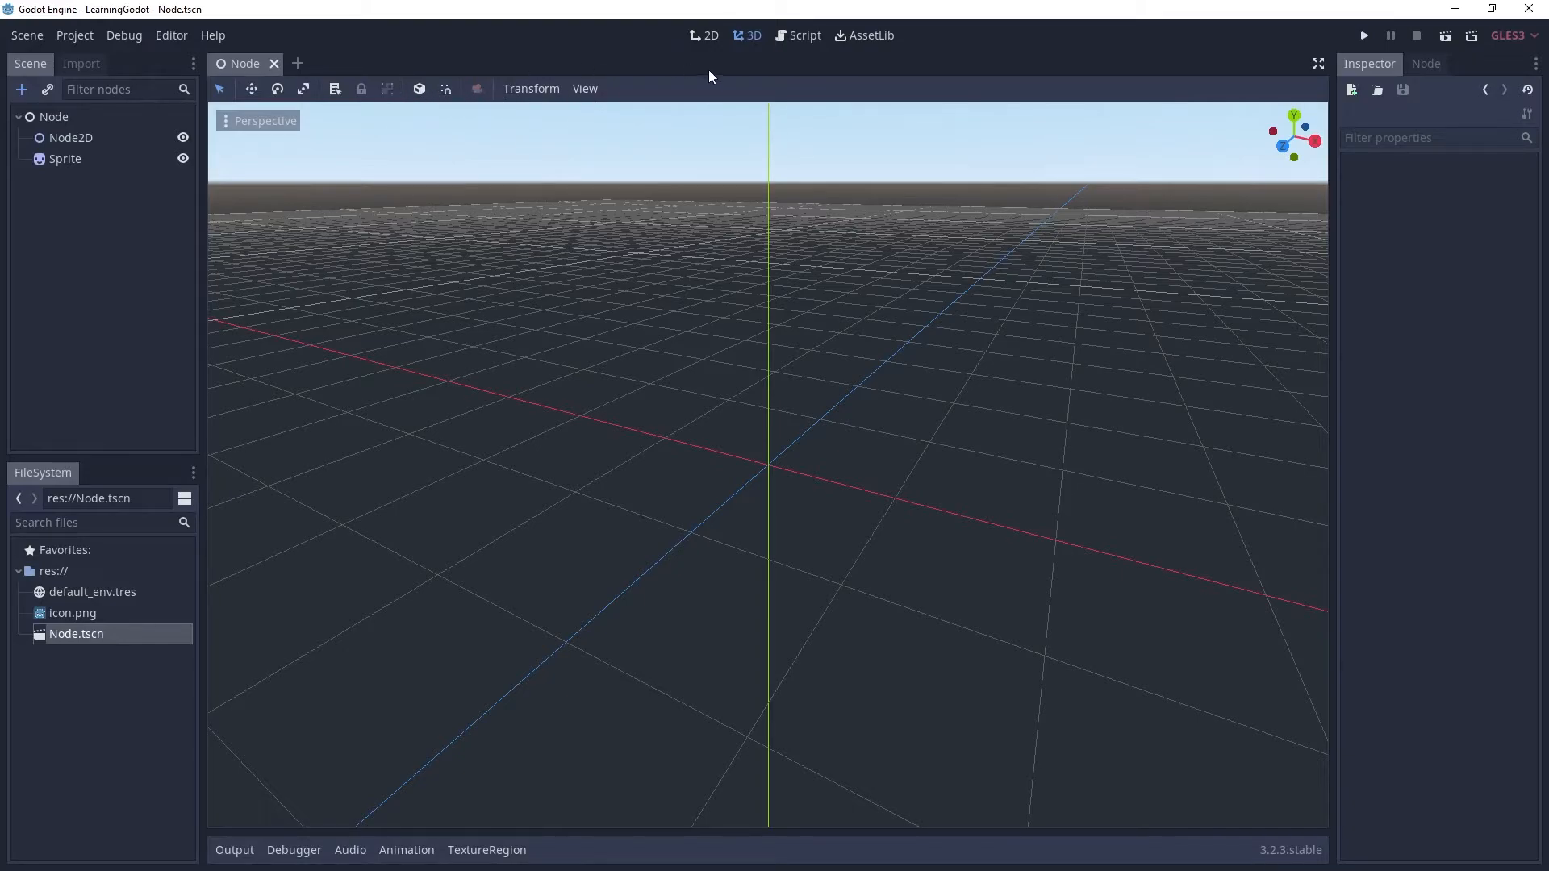
left_click(706, 37)
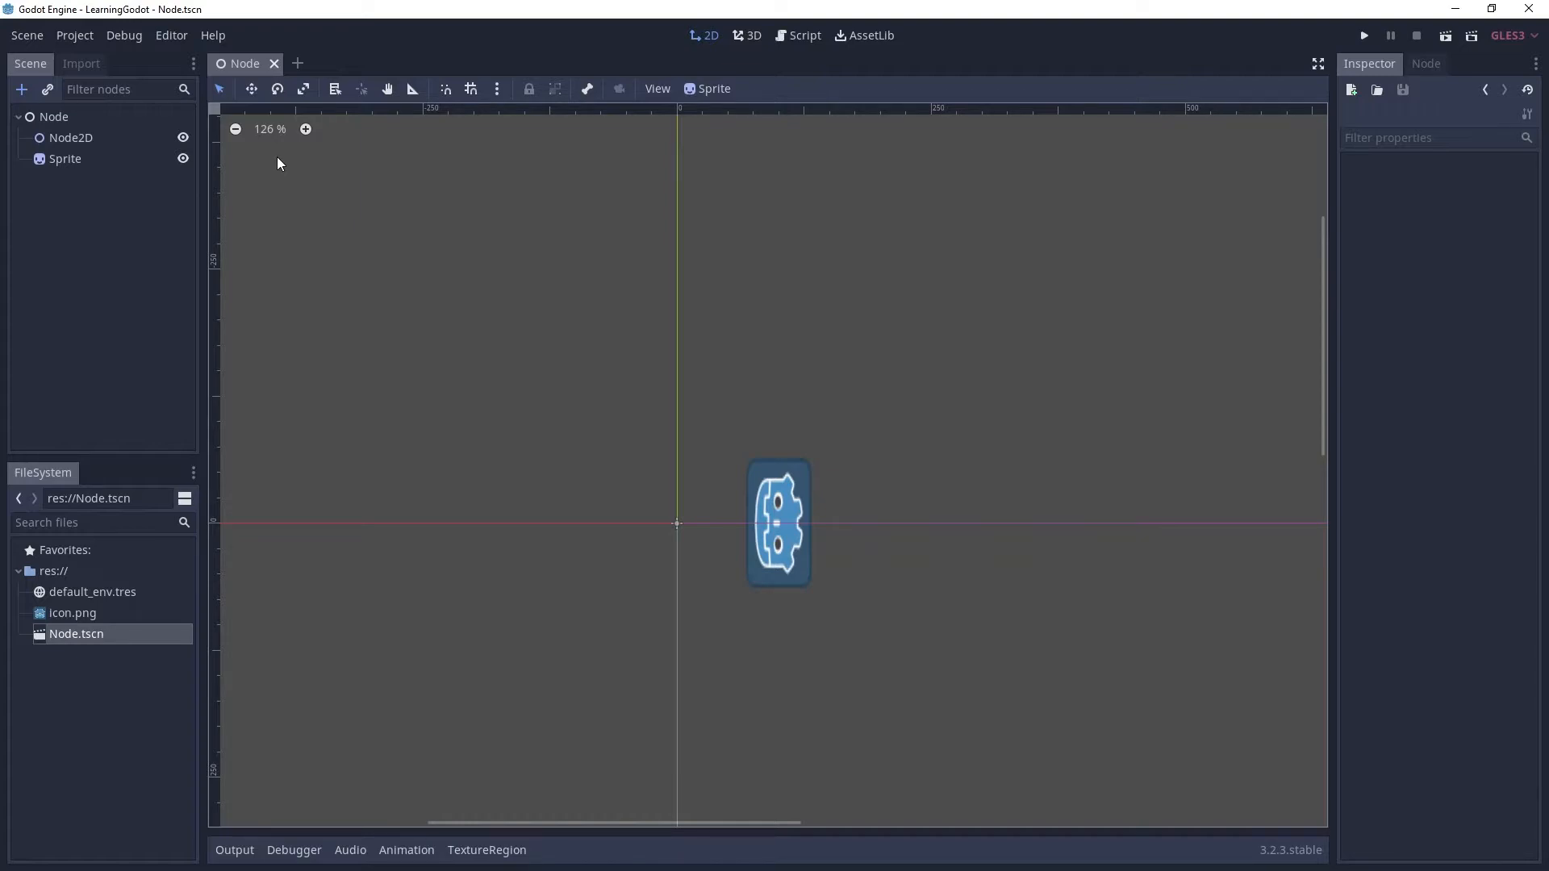
- Delete the Node2D from the scene and select the remaining Sprite
left_click(59, 161)
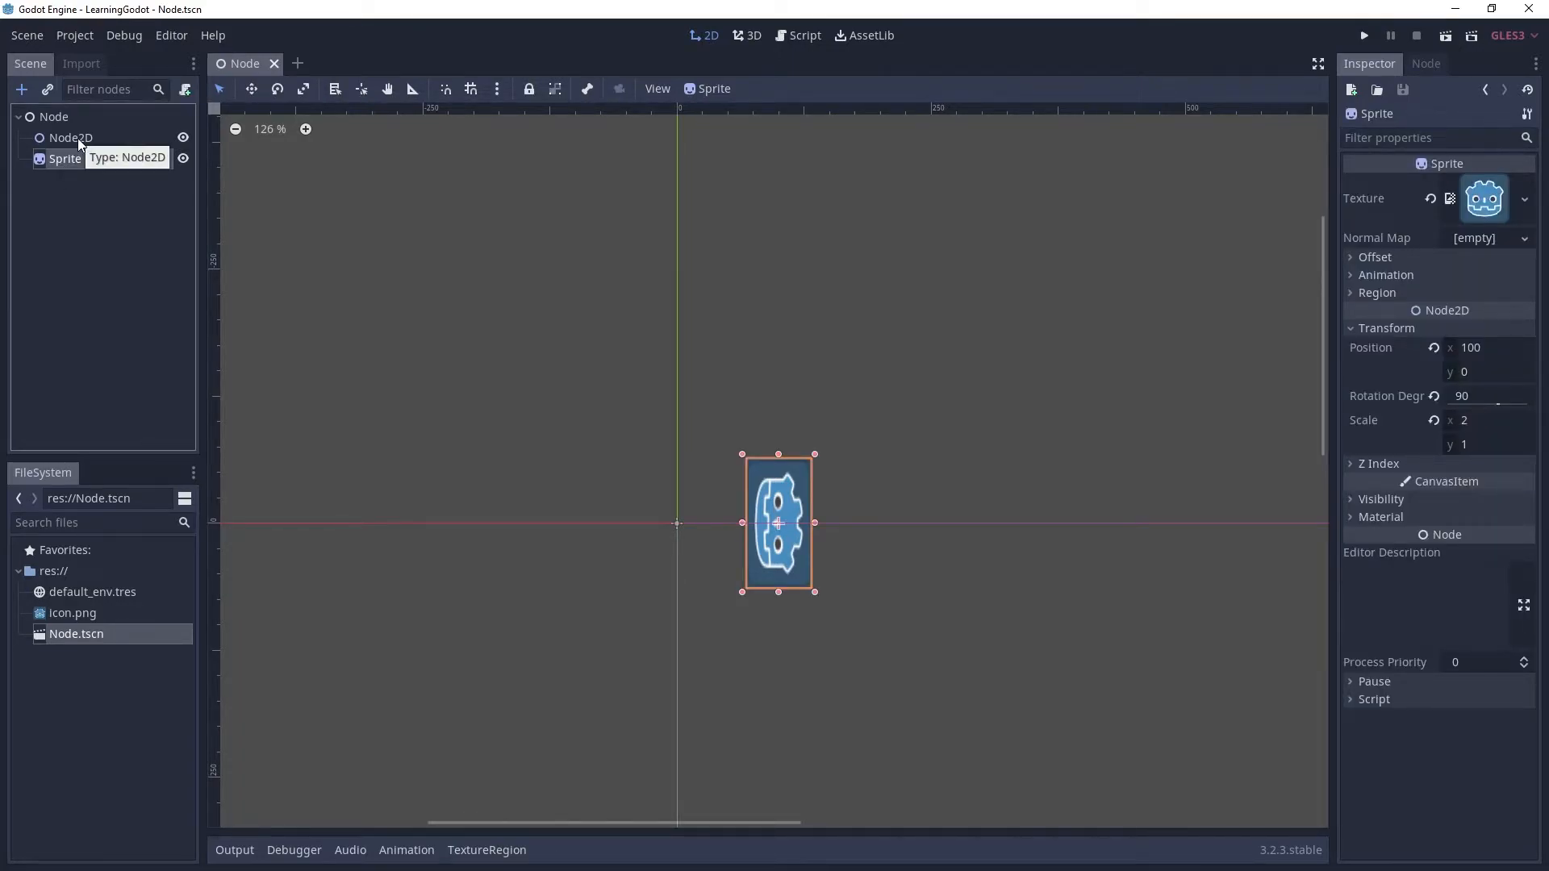
right_click(78, 138)
left_click(218, 575)
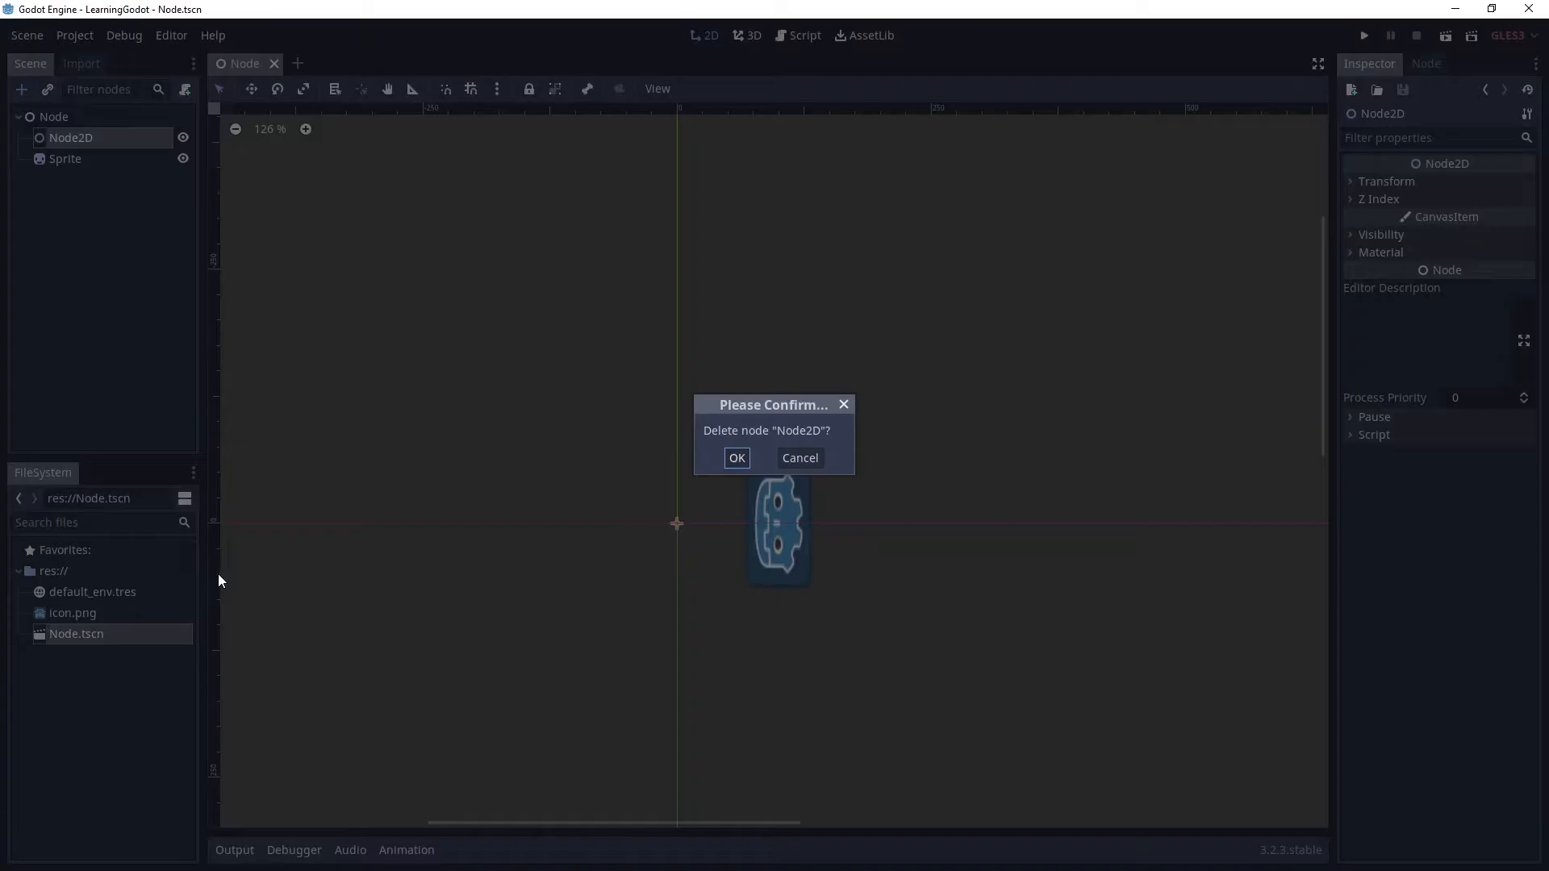
left_click(735, 457)
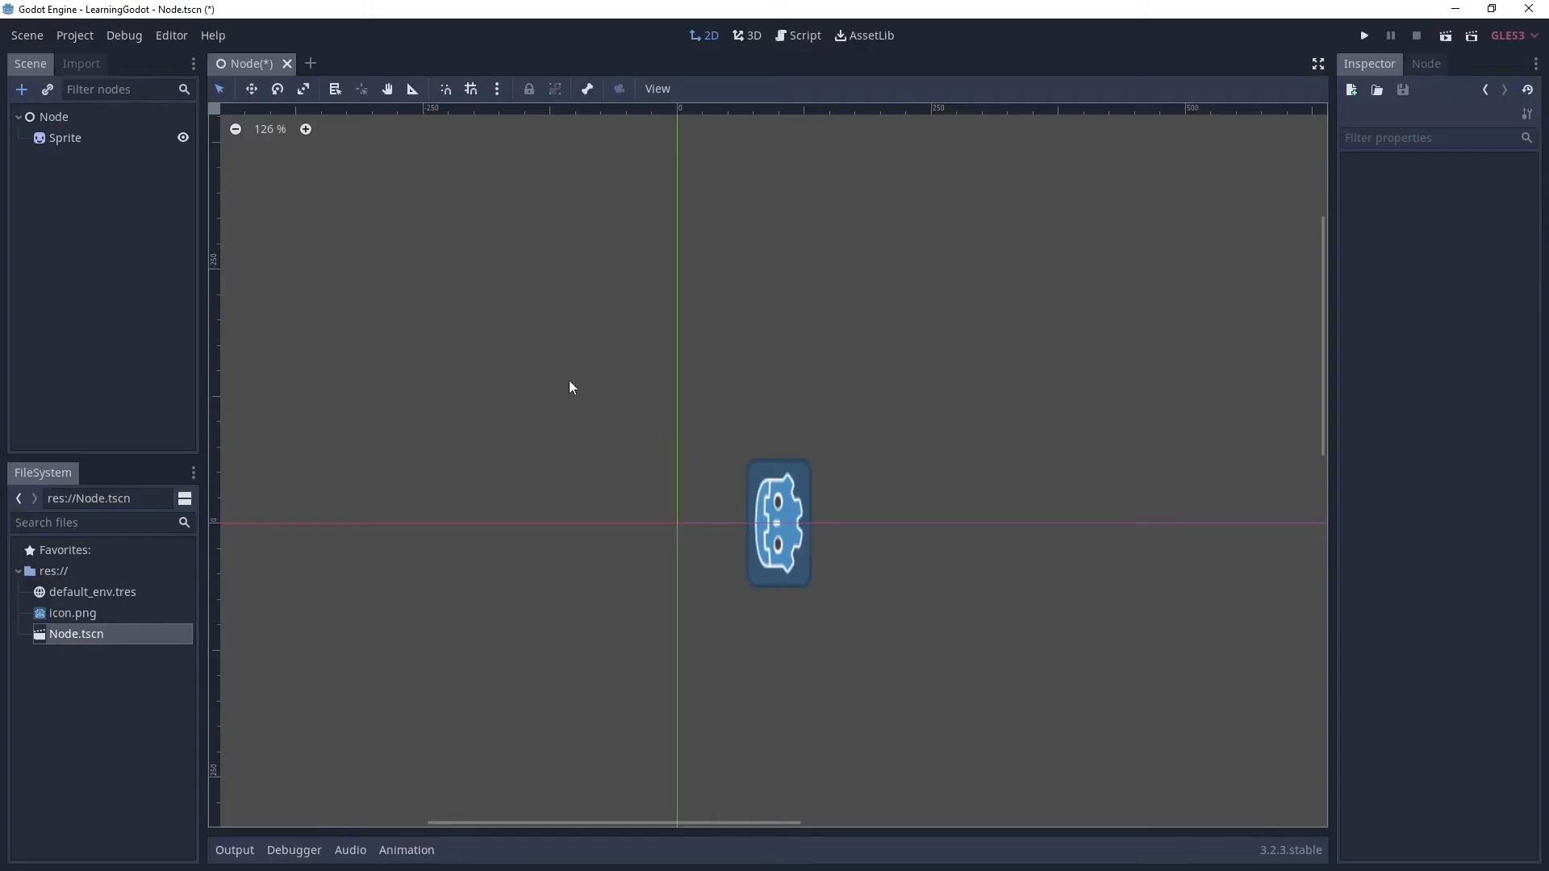
left_click(42, 139)
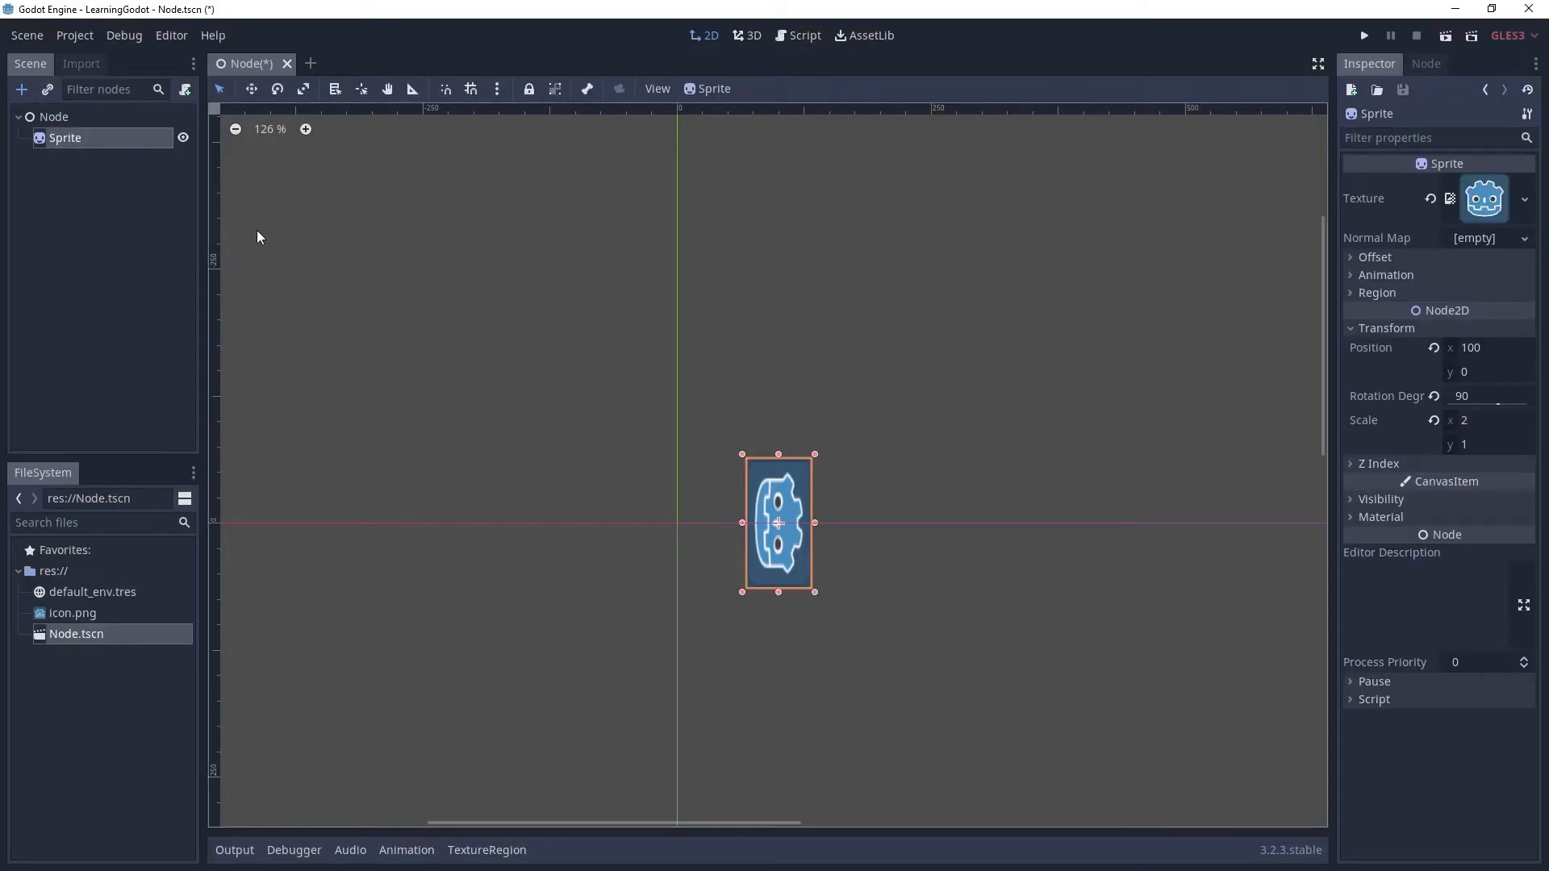
middle_click_drag(604, 318, 540, 287)
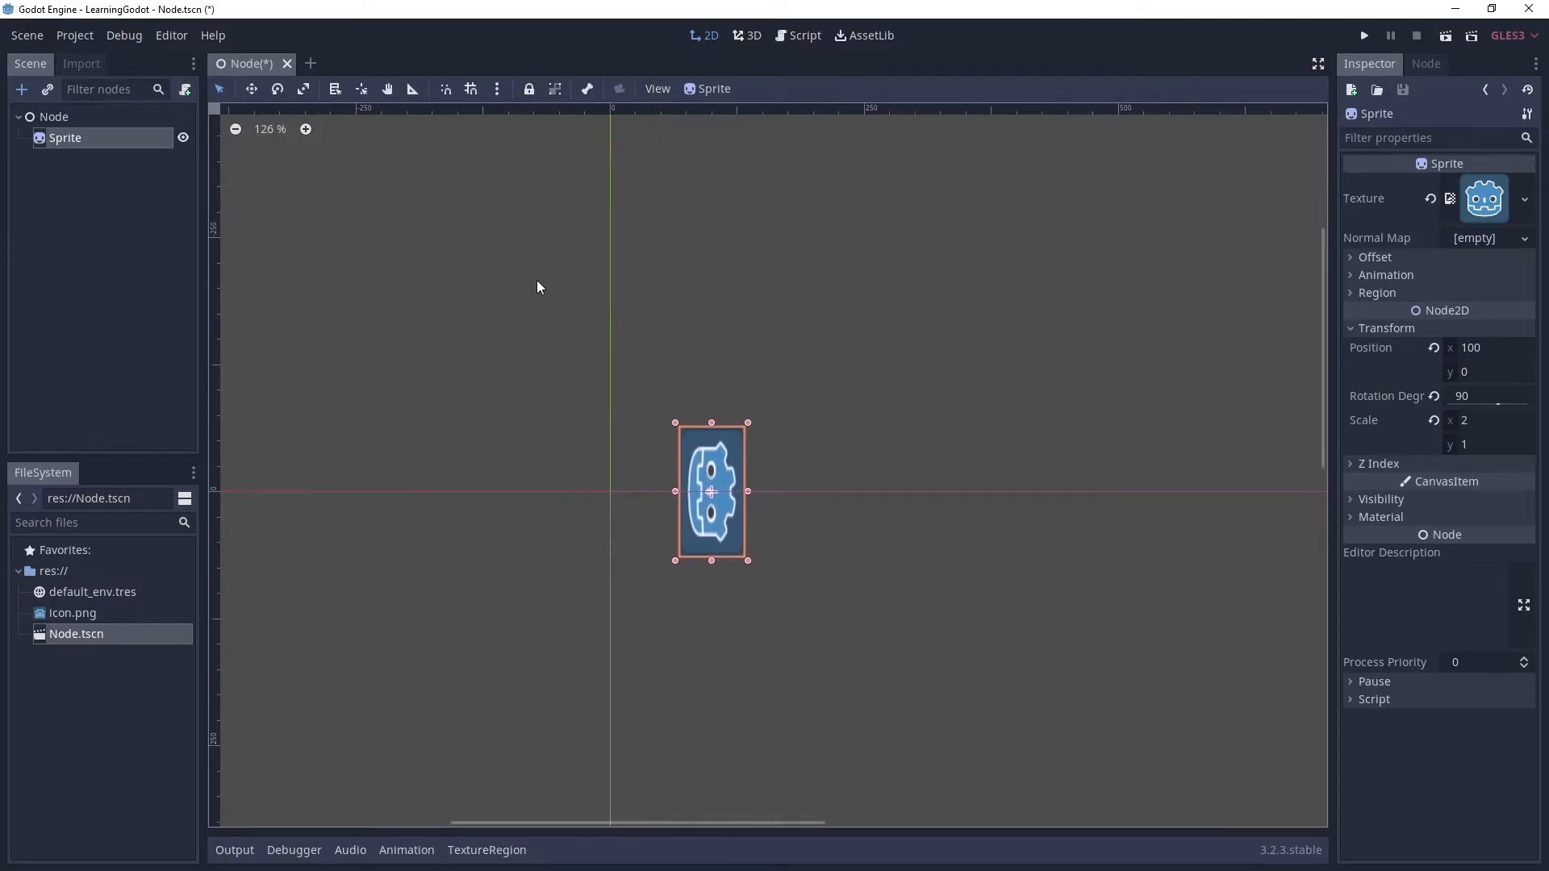
- Transform the Sprite directly in the 2D viewport with the Select tool to position about (111, 0), rotation 270 degrees and scale about 2.155 × 1.288
scroll(700, 473, "up", 3)
middle_click_drag(828, 454, 868, 430)
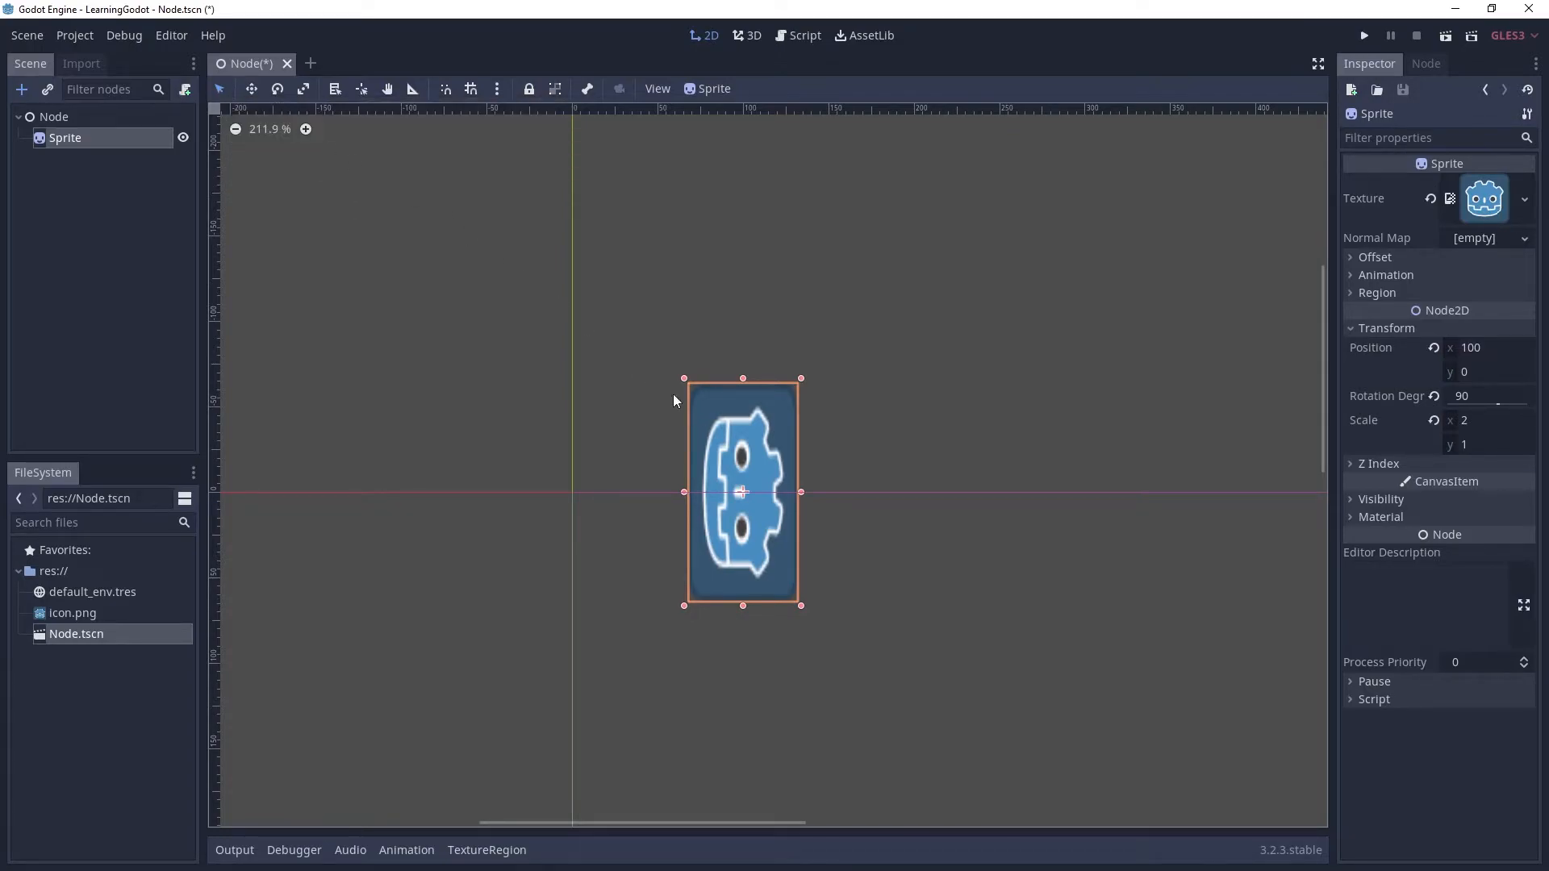
mouse_move(750, 472)
left_mouse_down()
mouse_move(721, 429)
mouse_move(896, 526)
mouse_move(579, 491)
mouse_move(868, 576)
mouse_move(910, 408)
mouse_move(569, 485)
mouse_move(755, 476)
left_mouse_up()
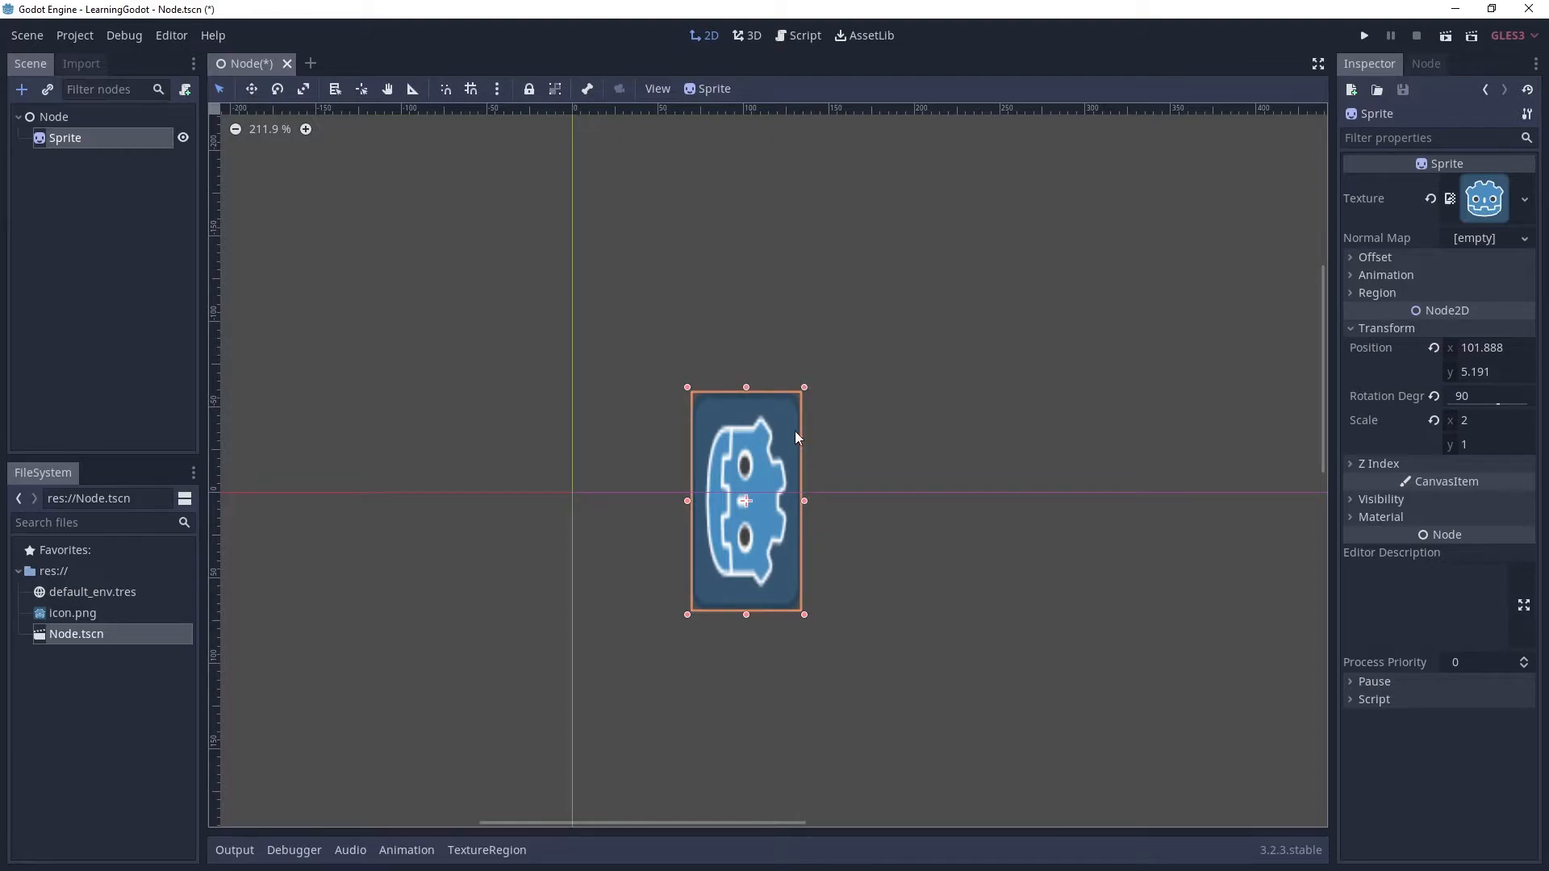
left_click_drag(807, 390, 836, 371)
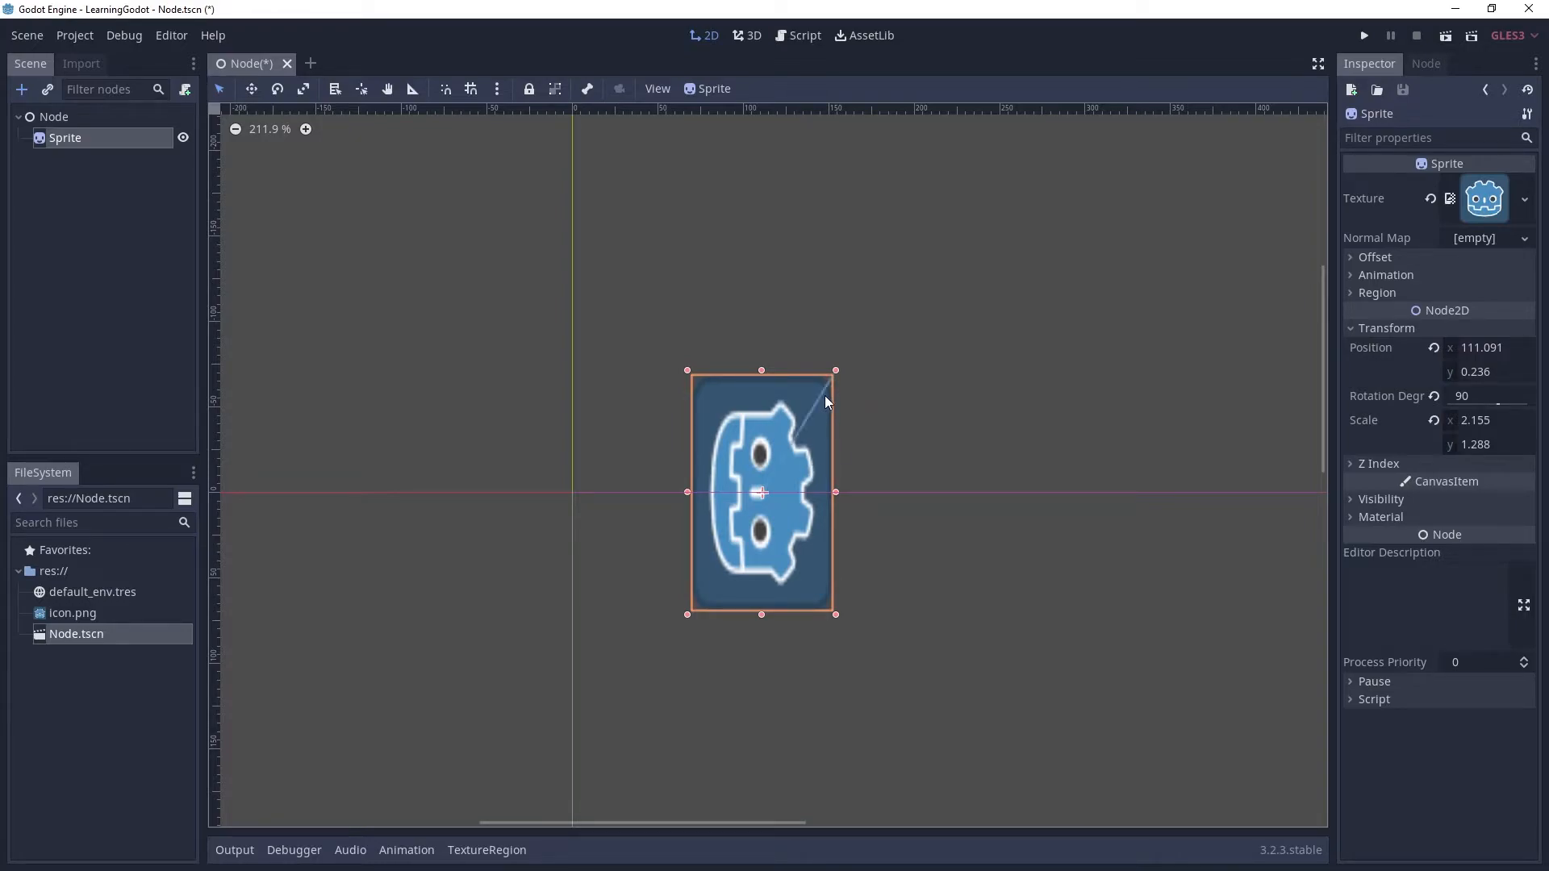
left_click_drag(824, 397, 739, 535, "ctrl")
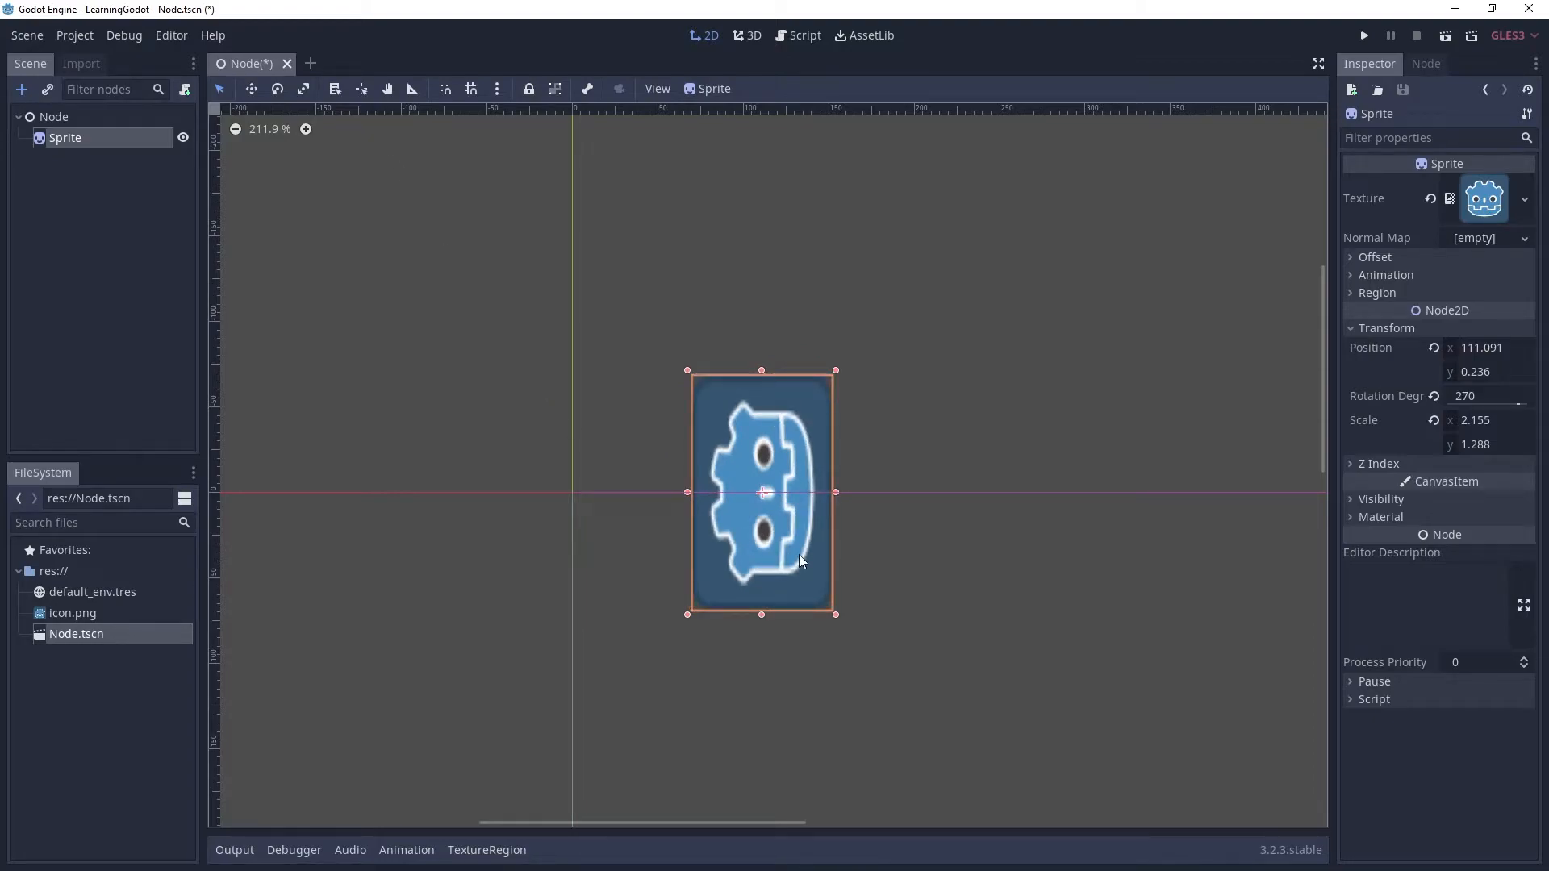
- Move the Sprite to about (94, 6) with the Move tool, and deselect it in Select mode
left_click(253, 91)
key("Right")
left_click_drag(619, 176, 588, 185)
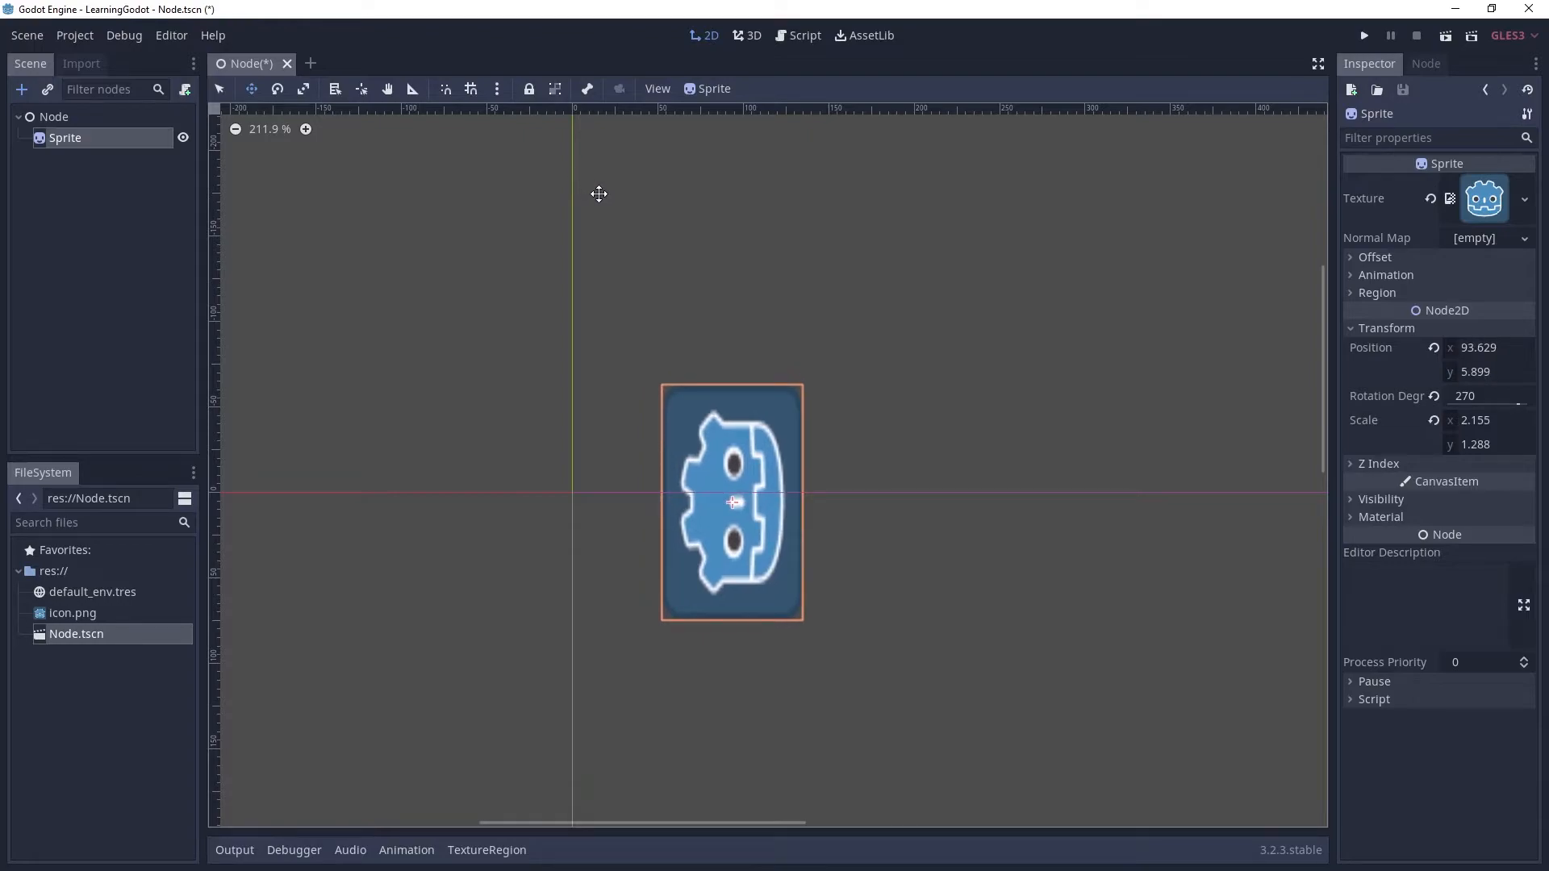
left_click(216, 90)
left_click(447, 249)
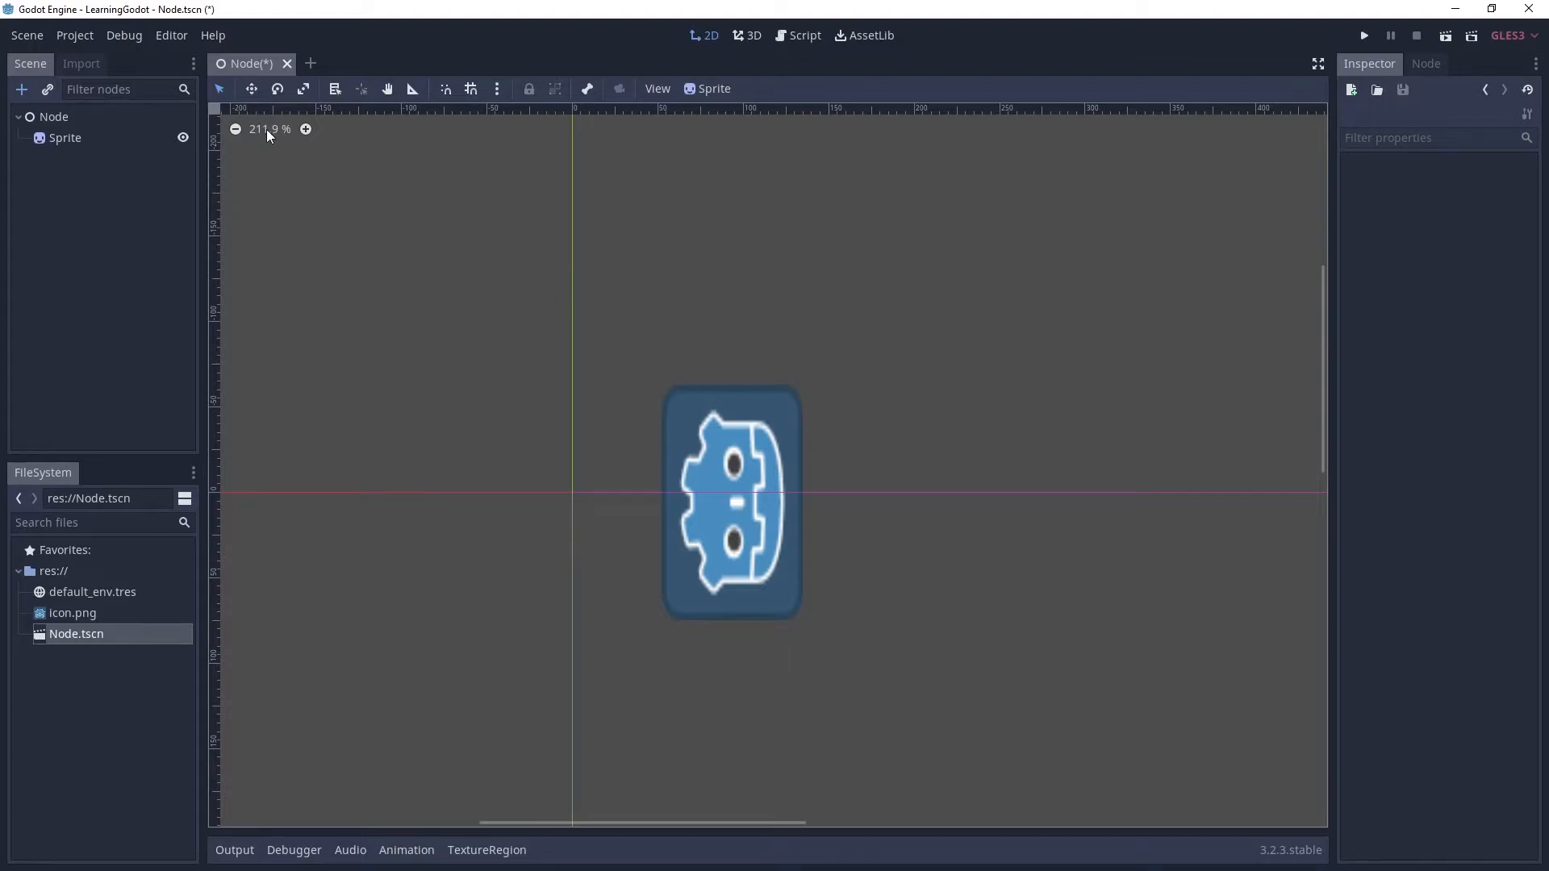
- Reselect the Sprite in the scene tree and reposition it at about (103, 5) in Move mode, pulling from empty viewport space
left_click(103, 139)
mouse_move(1115, 257)
left_mouse_down()
mouse_move(1145, 249)
mouse_move(1130, 263)
mouse_move(1137, 221)
mouse_move(1100, 232)
left_mouse_up()
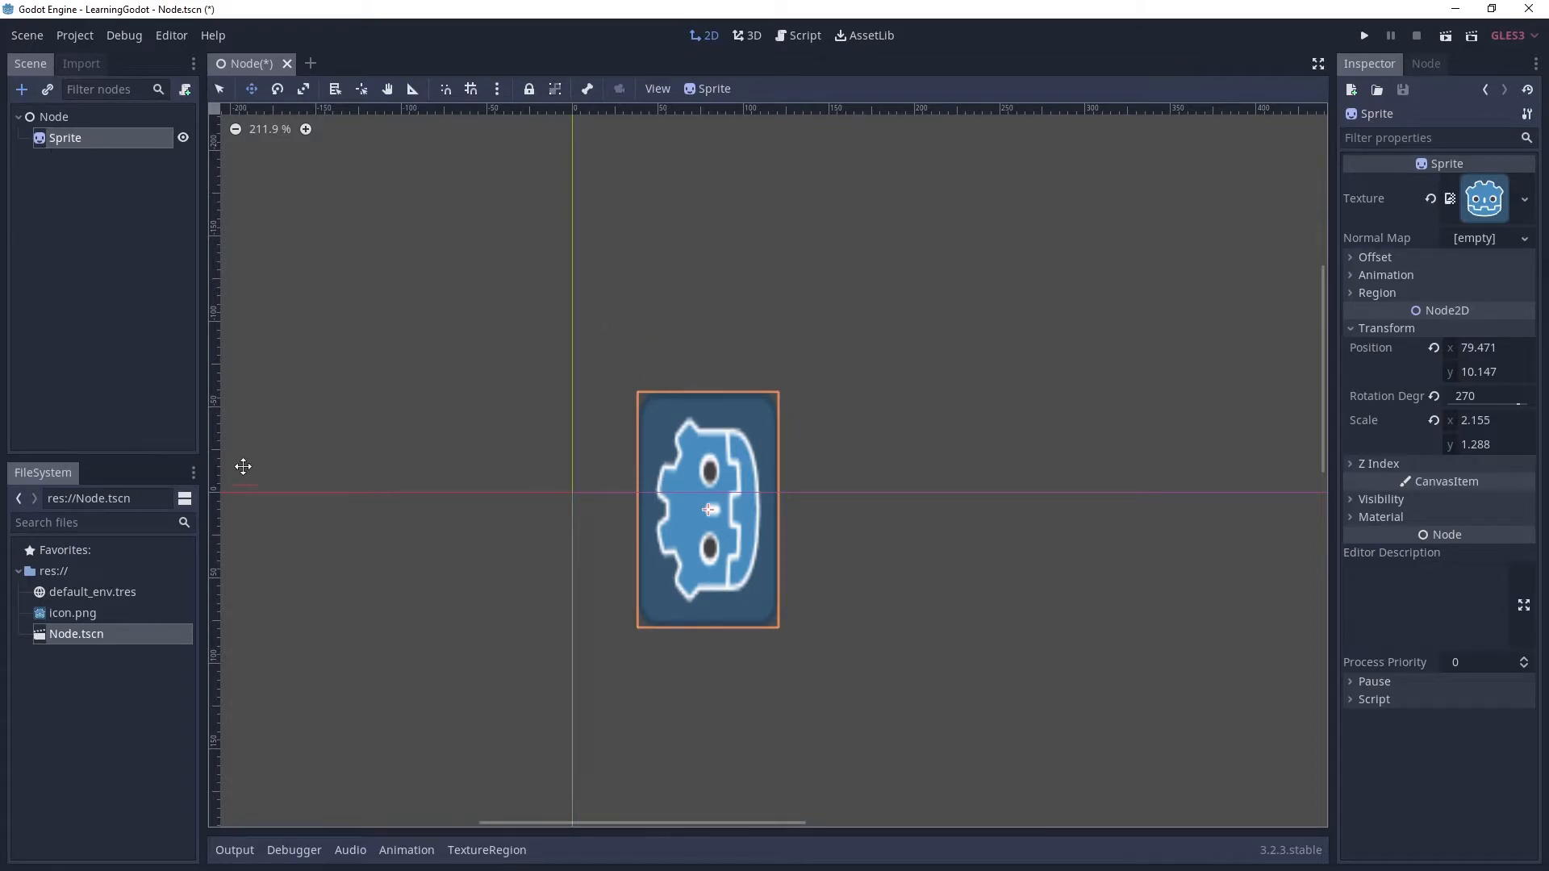
left_click_drag(1171, 182, 1100, 180)
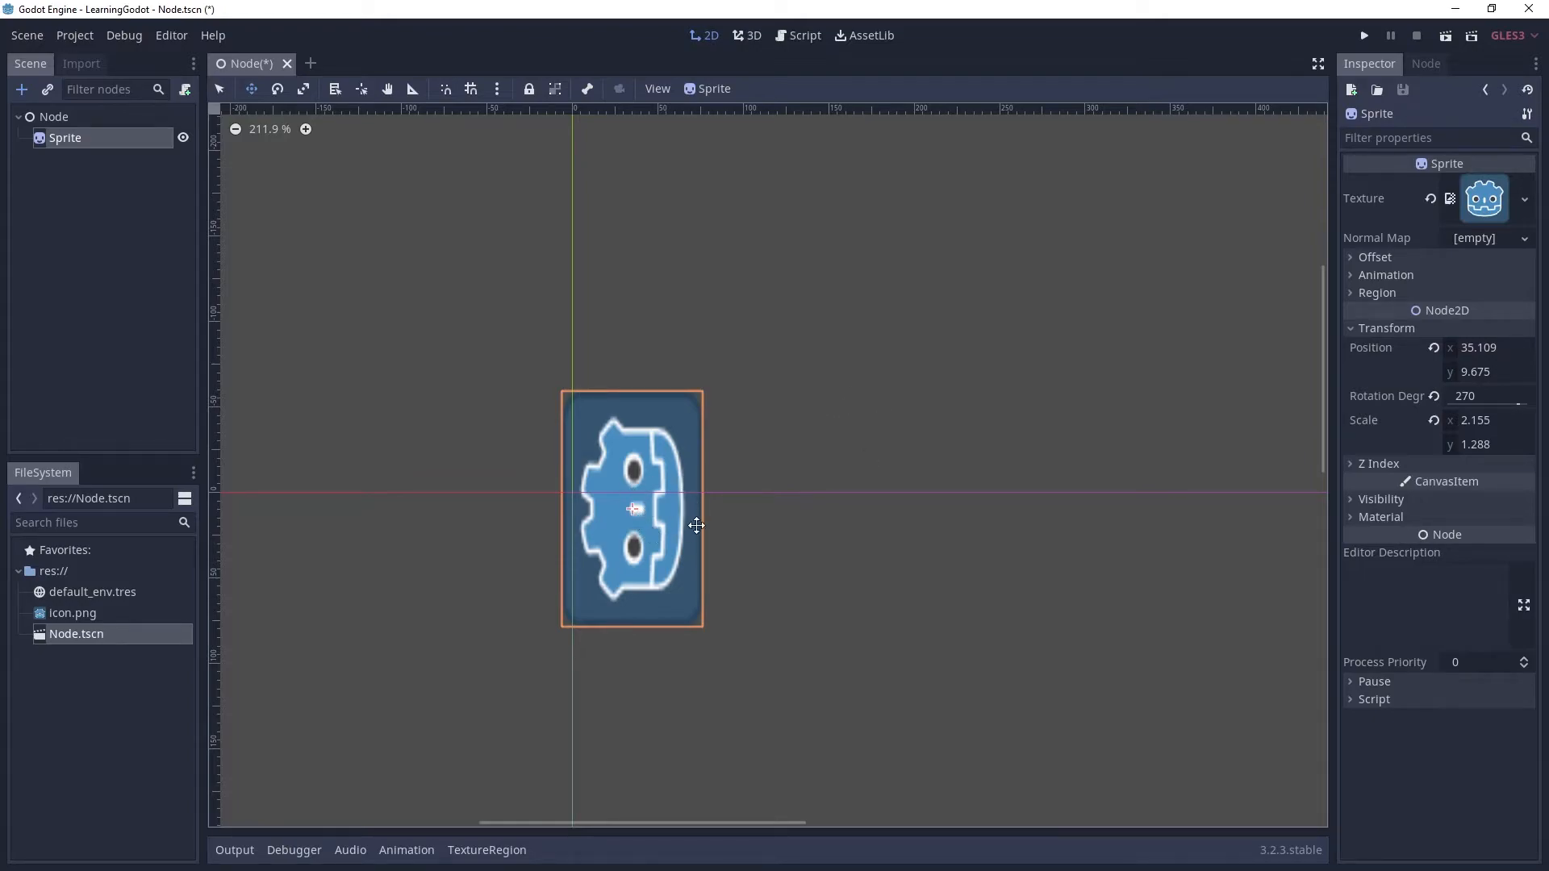
left_click_drag(778, 325, 852, 296)
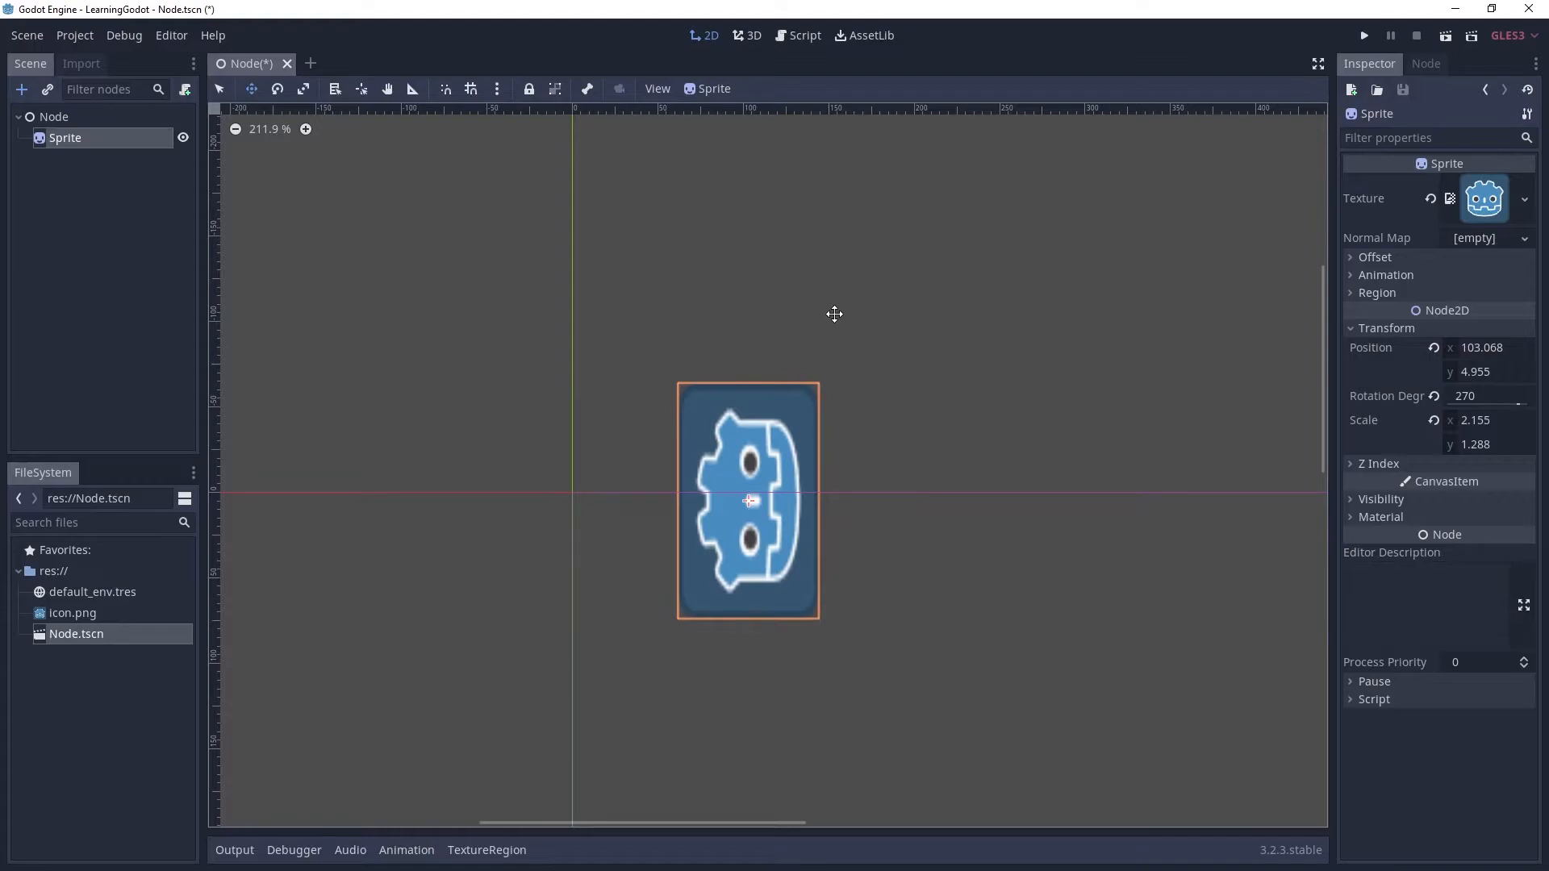
- Rotate the Sprite to about 268 degrees with the Rotate tool and scale it along its axes to about -3.364 × 2.024
left_click(277, 91)
left_click_drag(1000, 323, 958, 347)
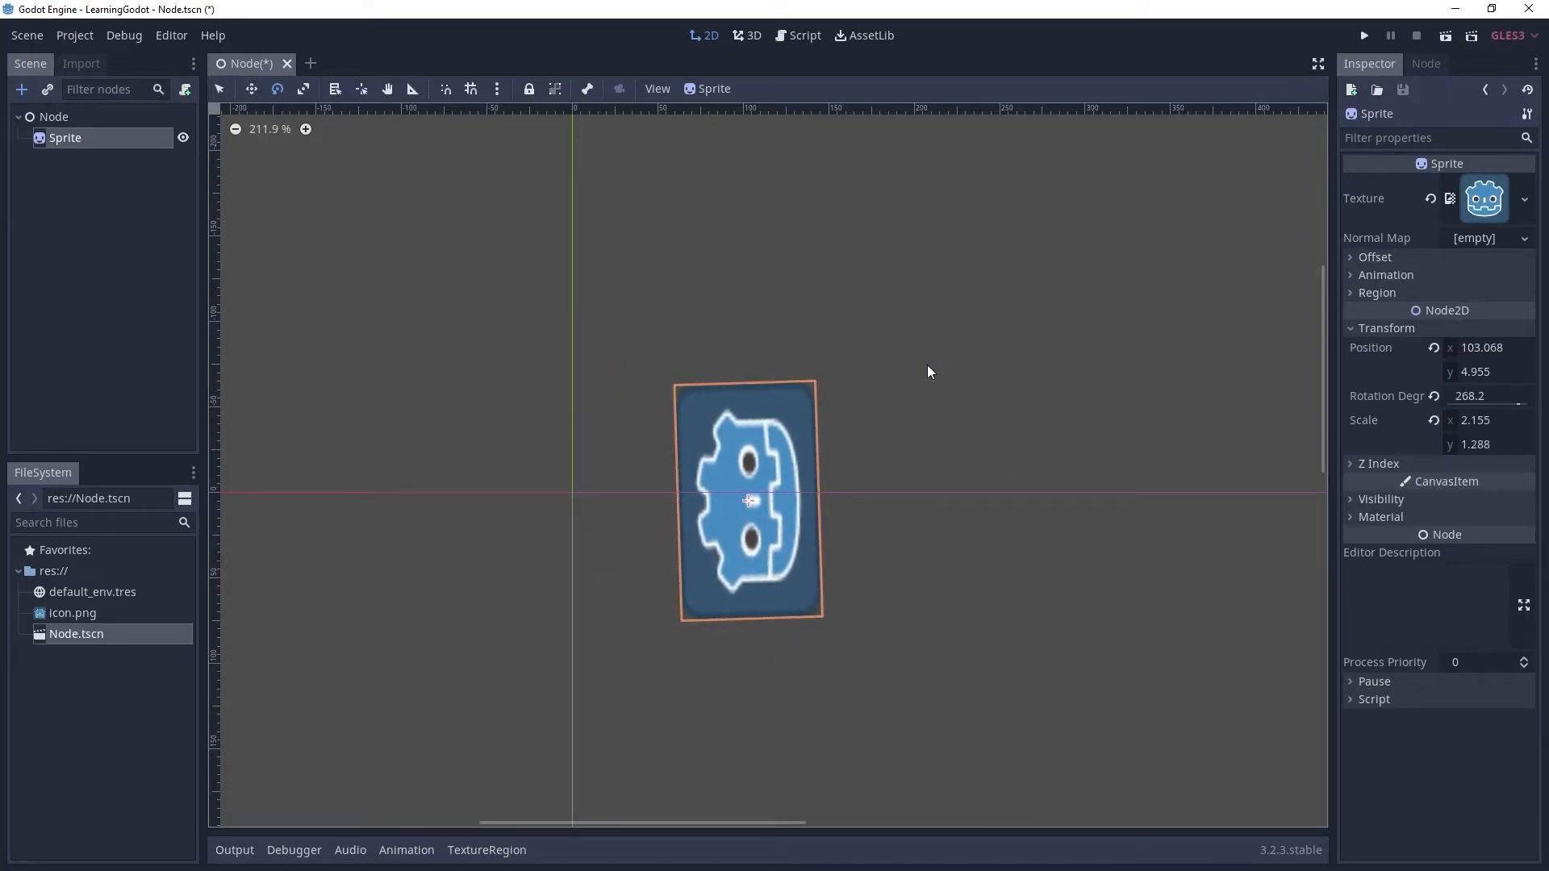
left_click(303, 90)
left_click_drag(747, 478, 742, 412)
left_click_drag(724, 505, 622, 506)
mouse_move(748, 477)
left_mouse_down()
mouse_move(752, 500)
mouse_move(733, 505)
mouse_move(749, 473)
mouse_move(732, 502)
left_mouse_up()
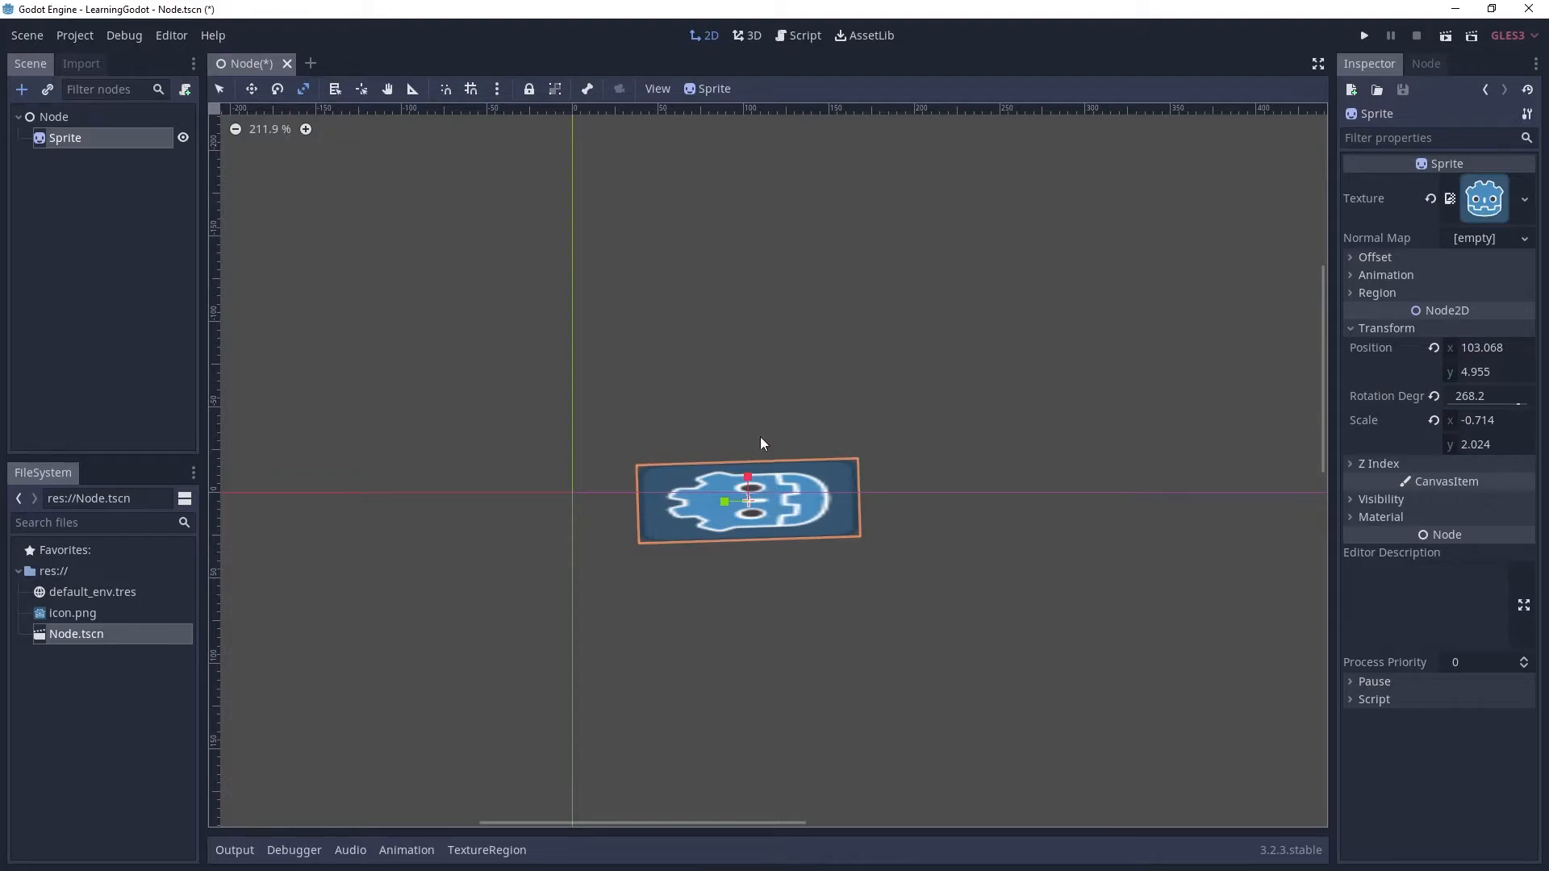
left_click_drag(749, 479, 757, 534)
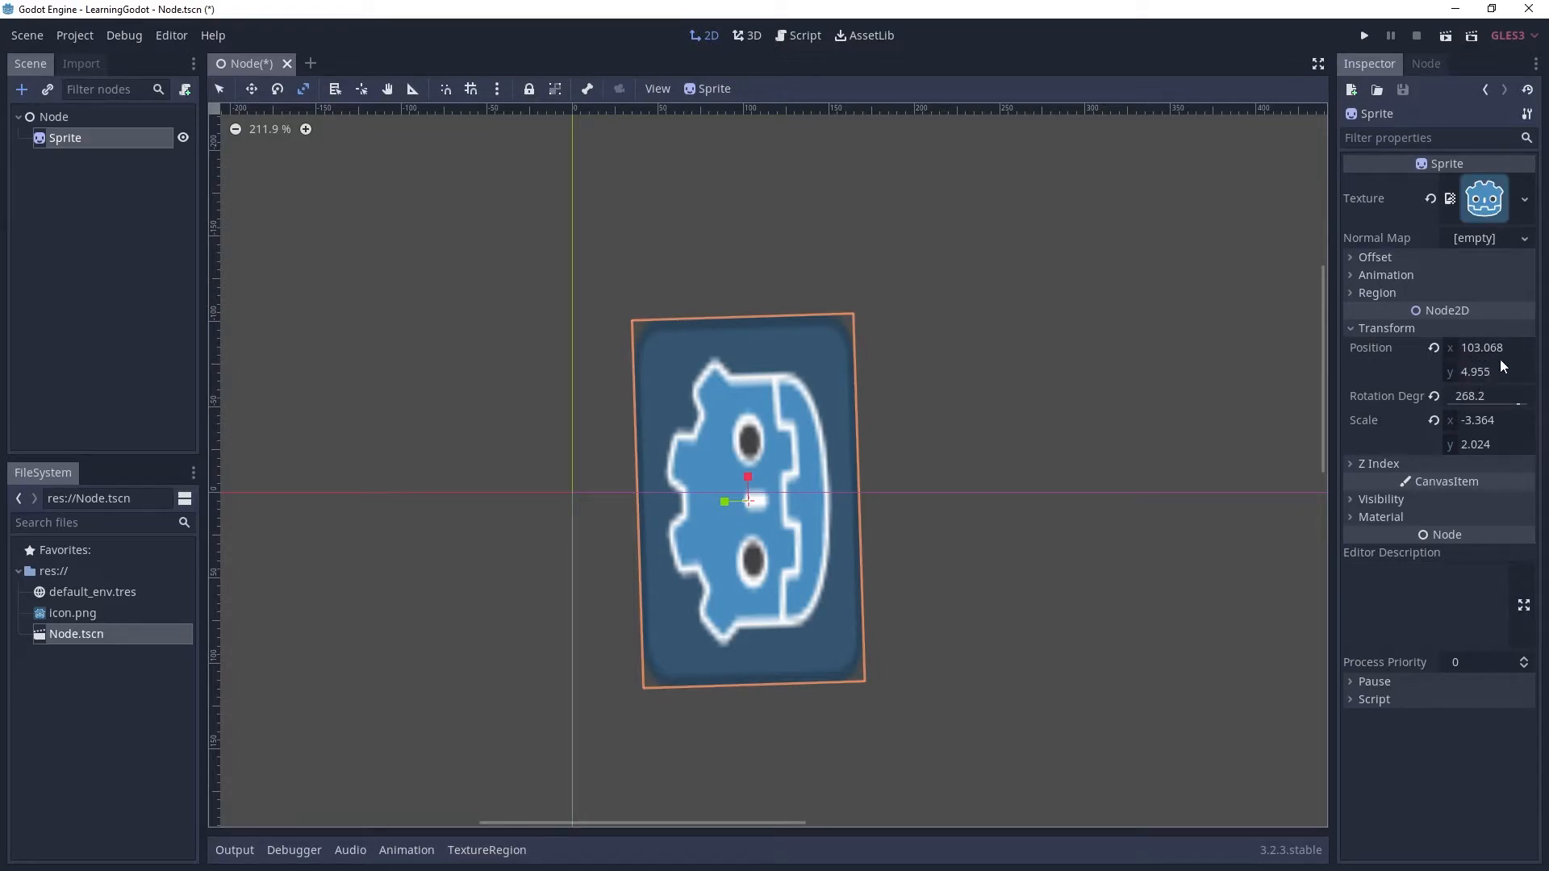
- Reset the Sprite's position, rotation and scale to their defaults and centre the viewport on it
left_click(1433, 350)
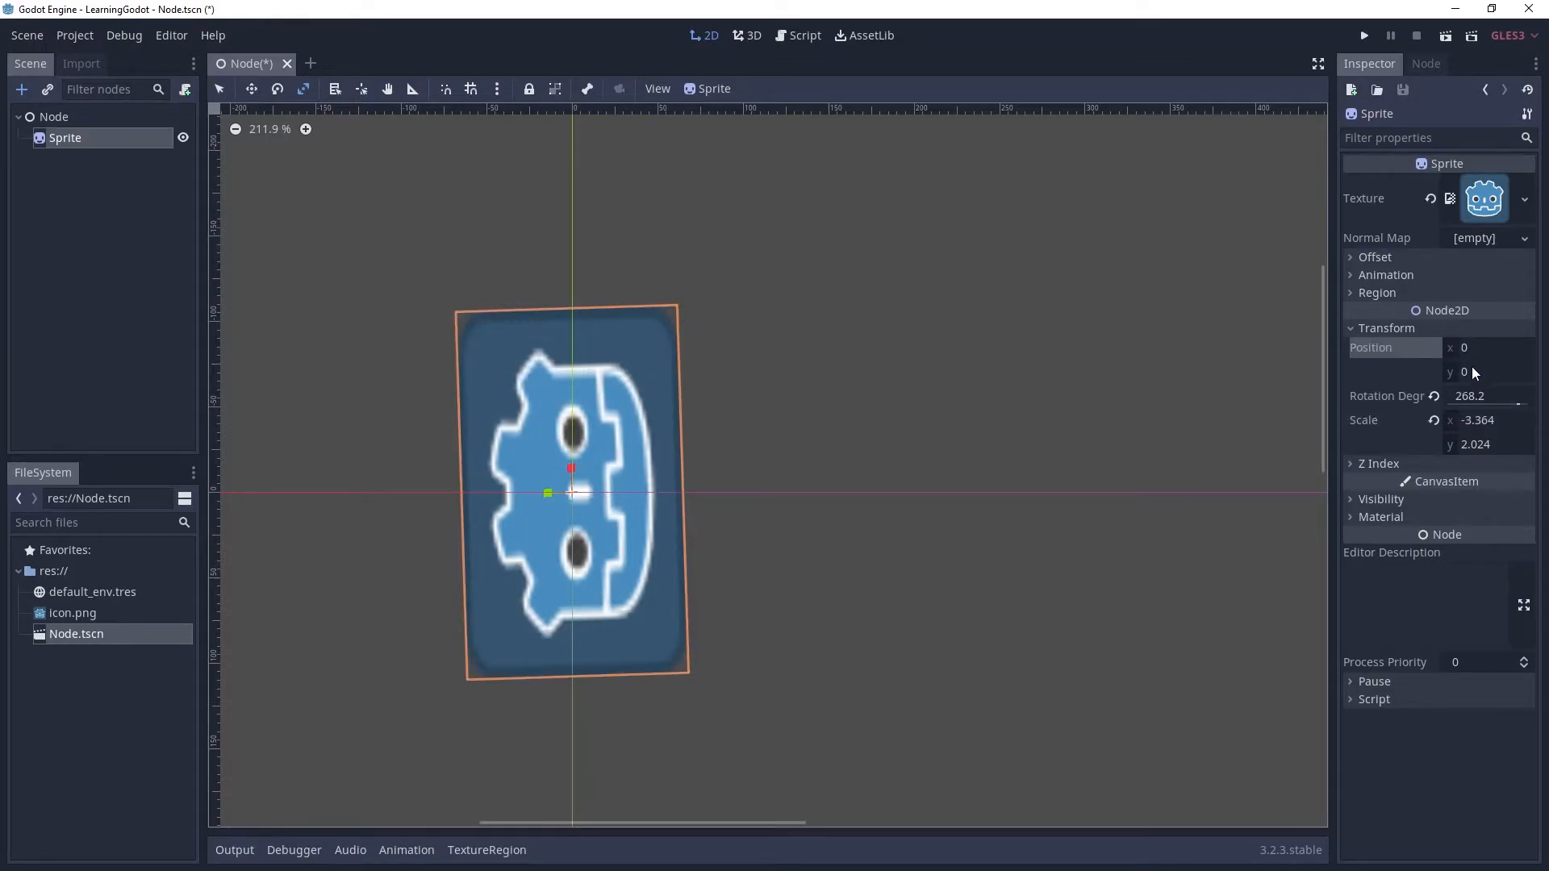
left_click(1433, 396)
left_click(1434, 421)
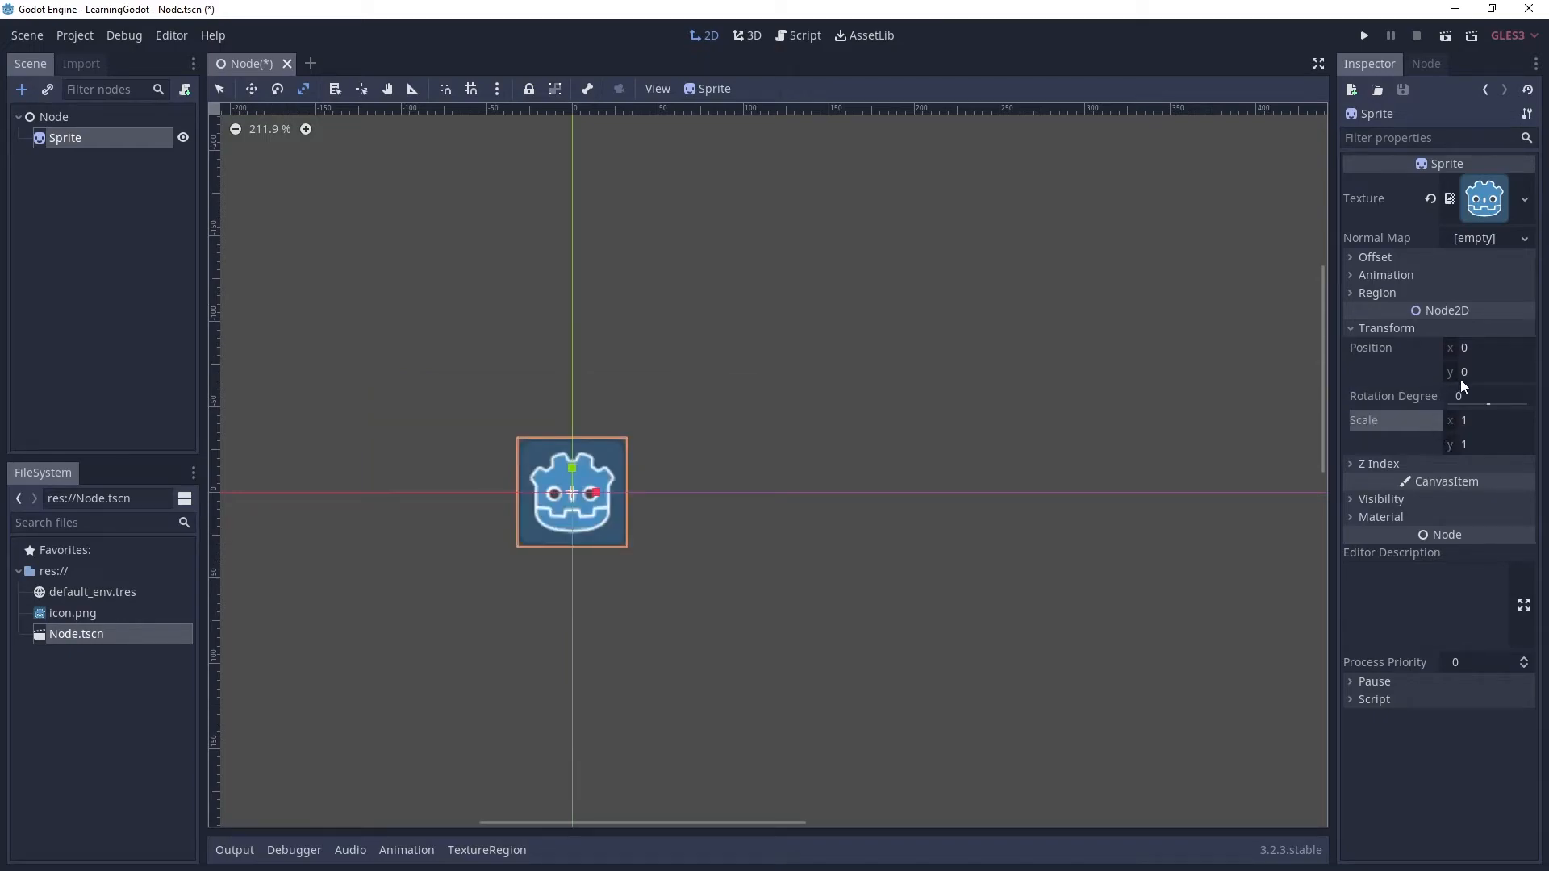
key("f")
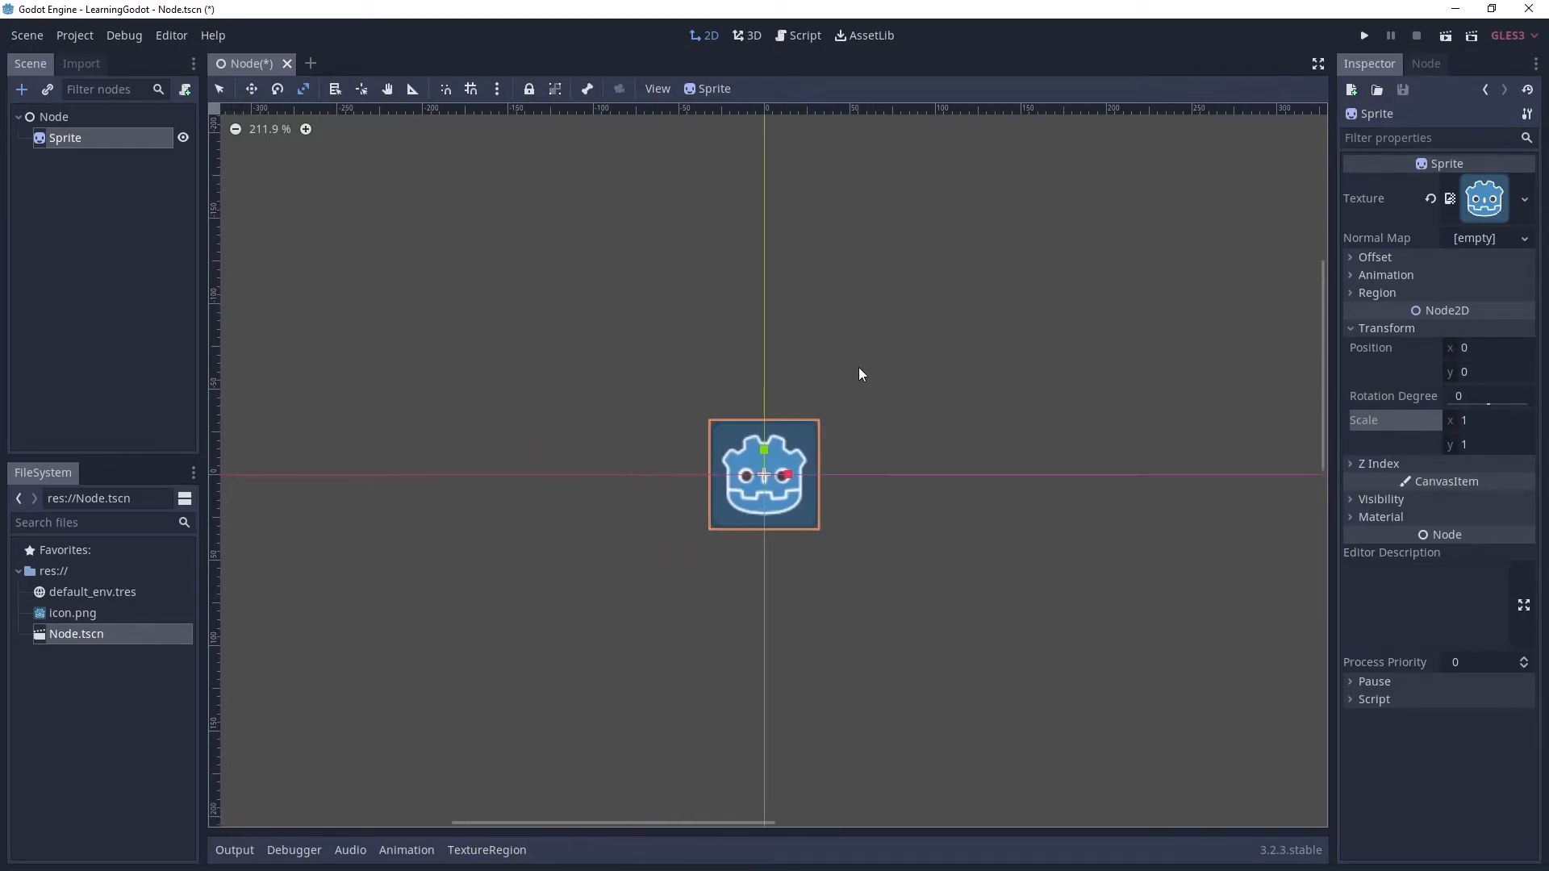
scroll(944, 478, "up", 3)
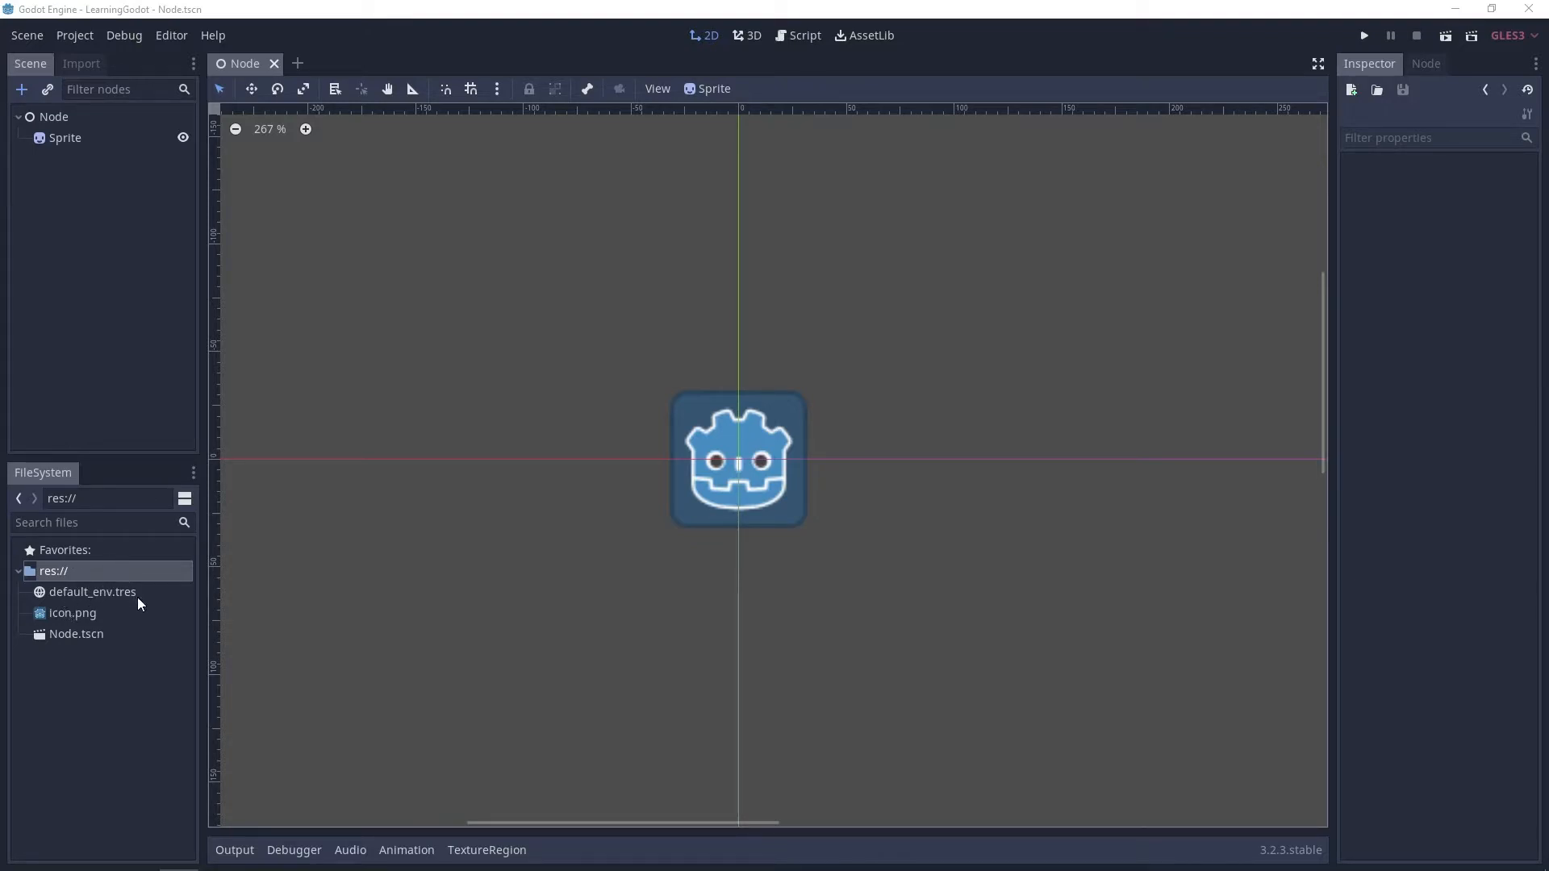
- Open the project's res:// folder in the file manager and examine the files it contains
right_click(74, 569)
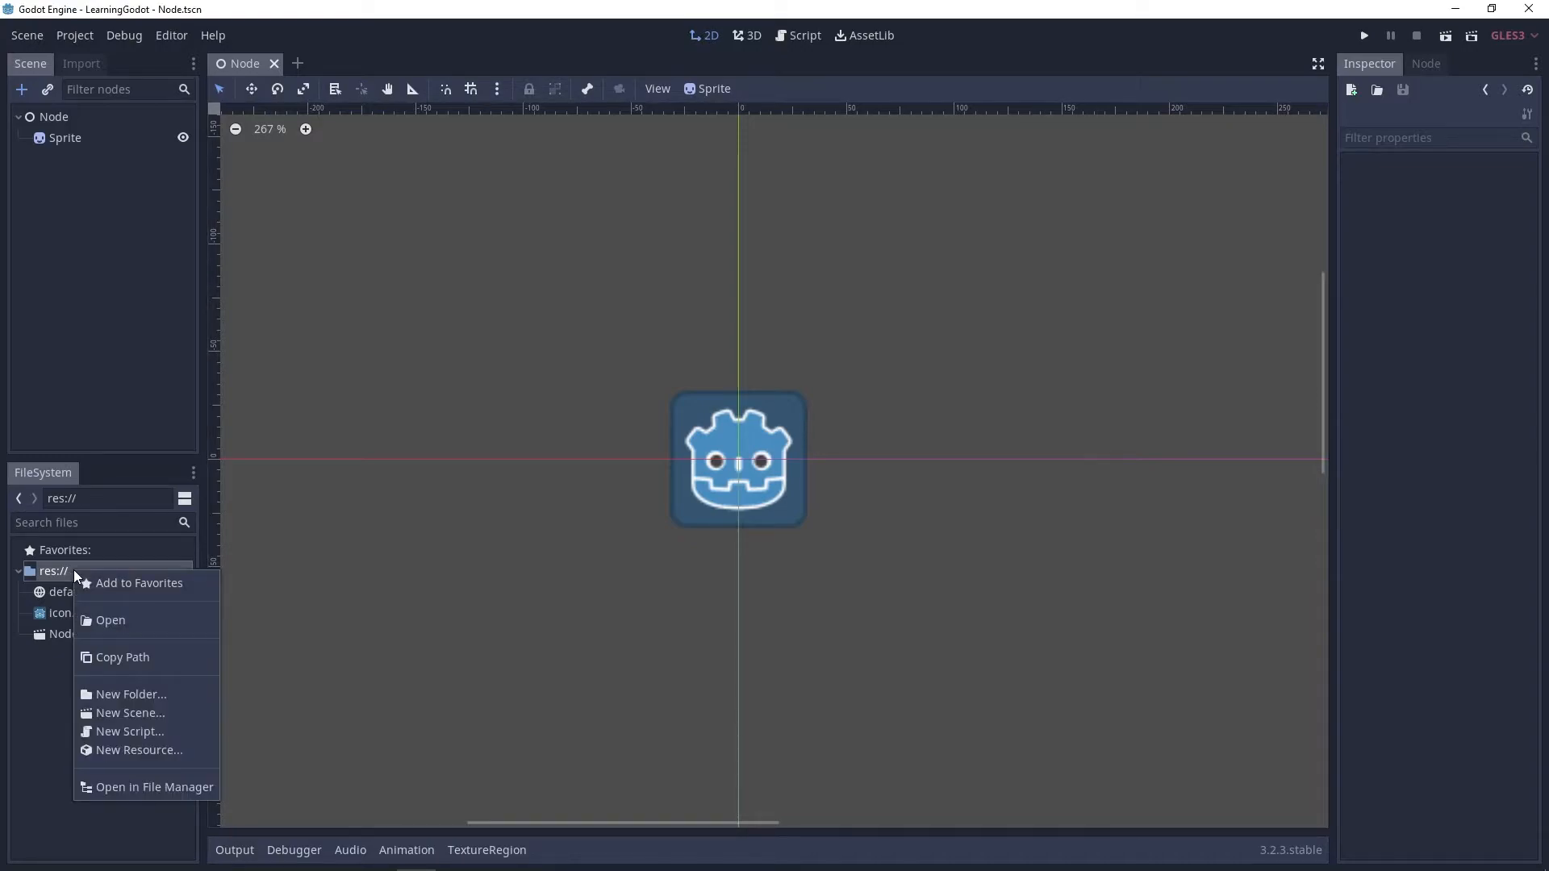
left_click(134, 788)
left_click_drag(891, 208, 793, 183)
left_click_drag(676, 393, 538, 219)
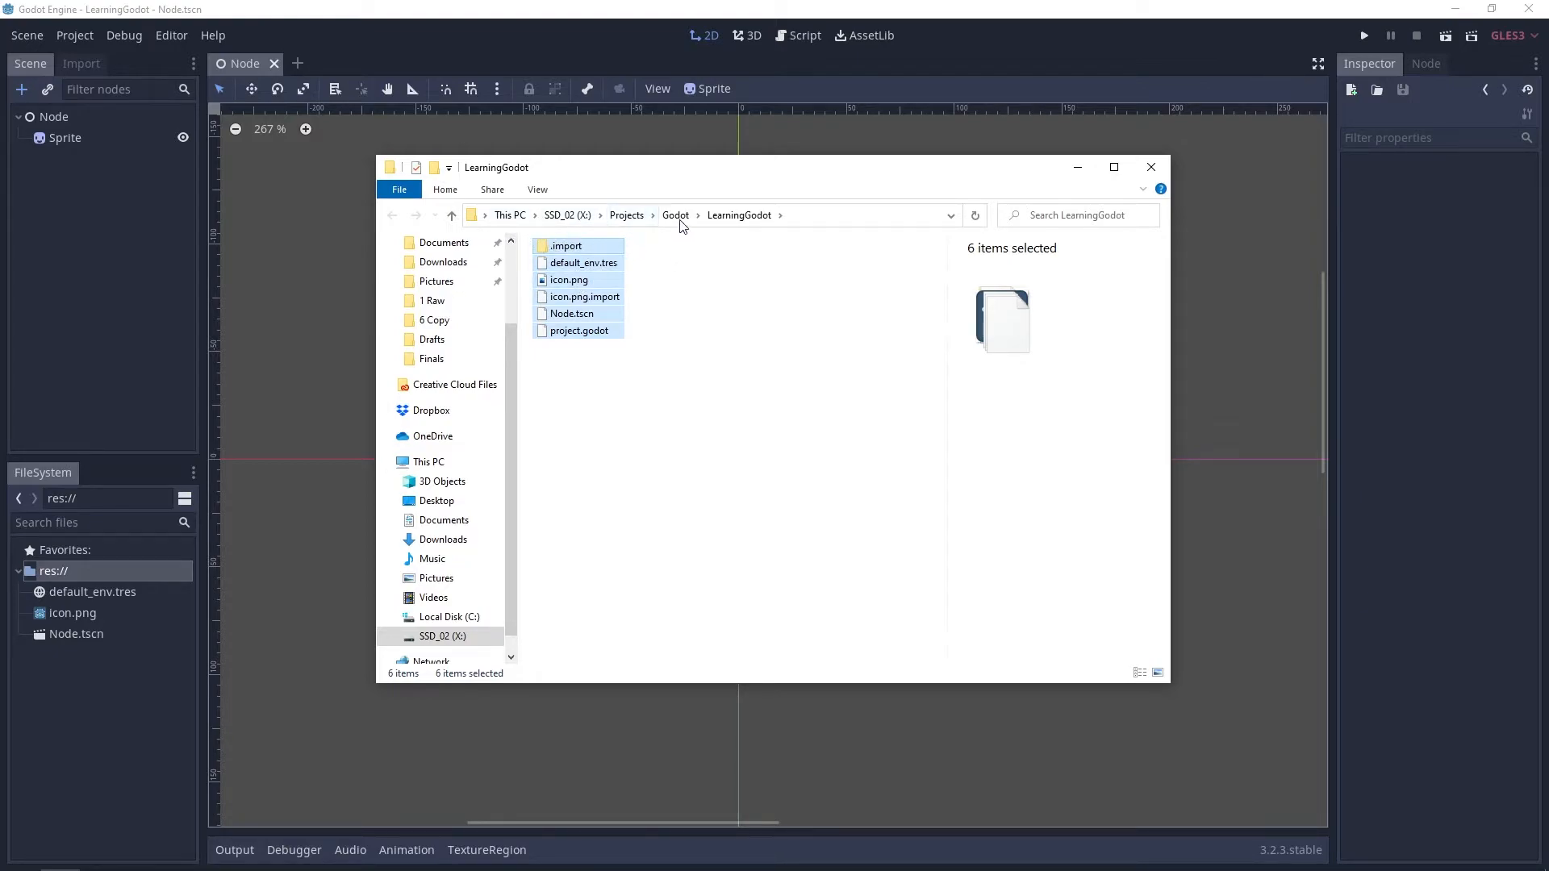
left_click(720, 339)
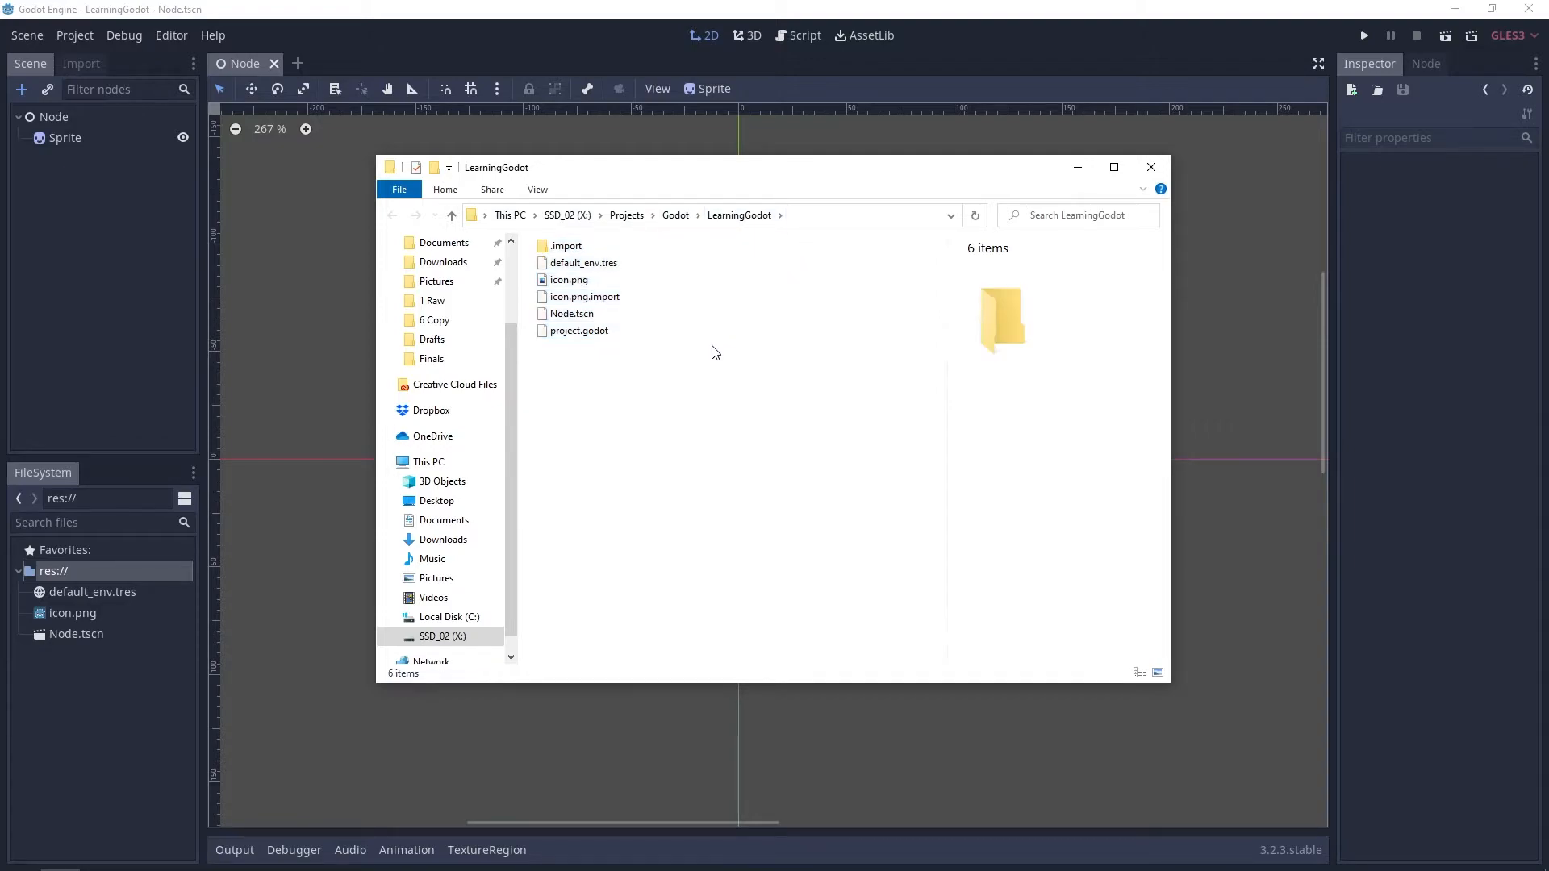
- View the file properties of Node.tscn in the LearningGodot folder and return to the Godot editor
right_click(567, 317)
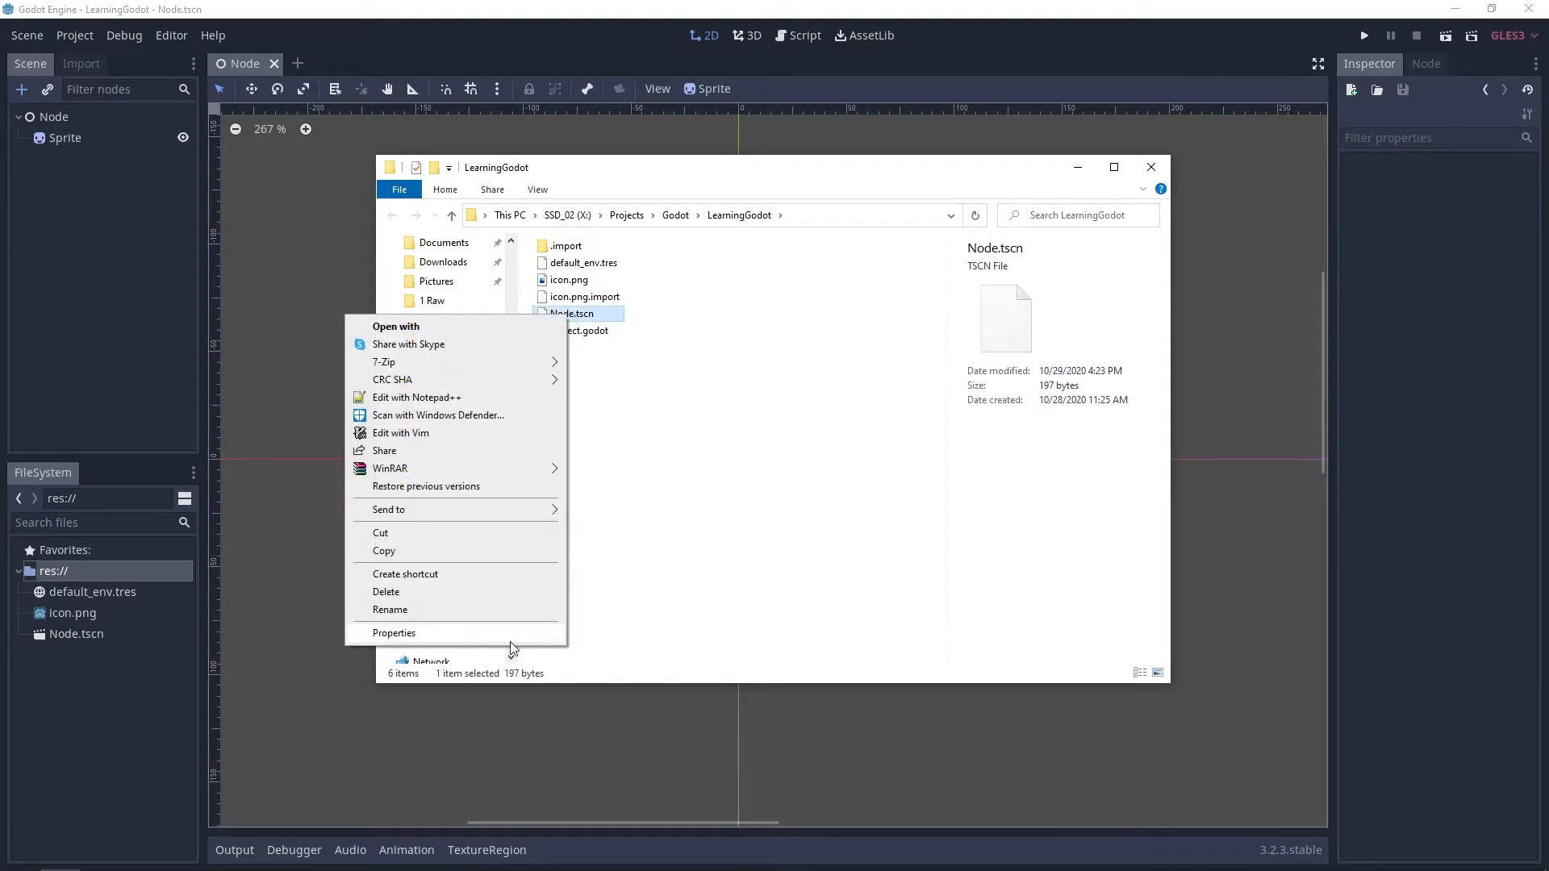
left_click(470, 635)
left_click_drag(757, 327, 868, 228)
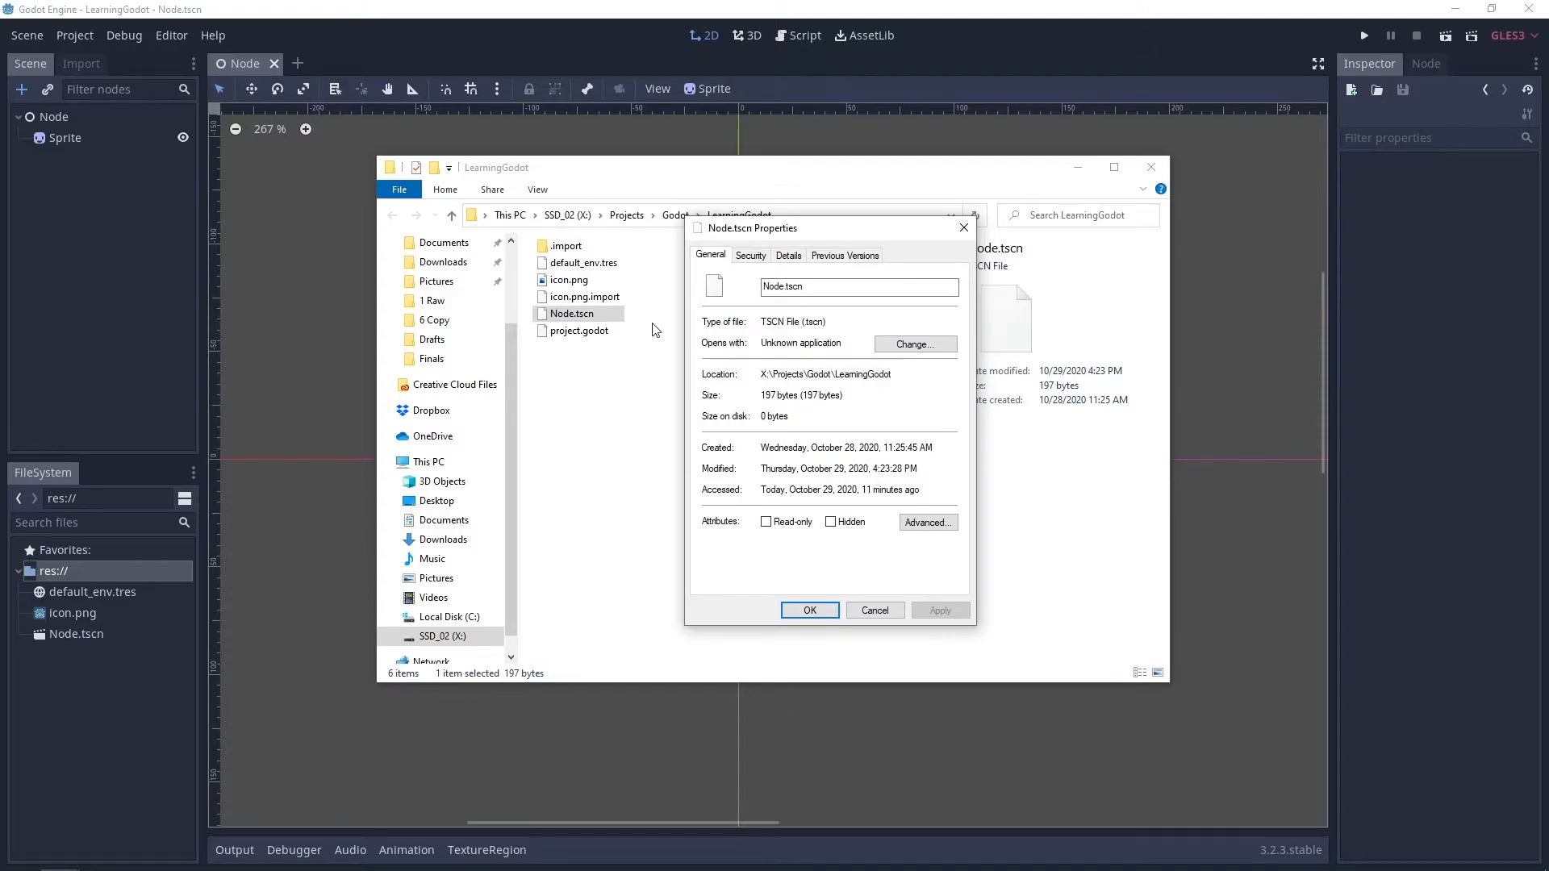
left_click(965, 227)
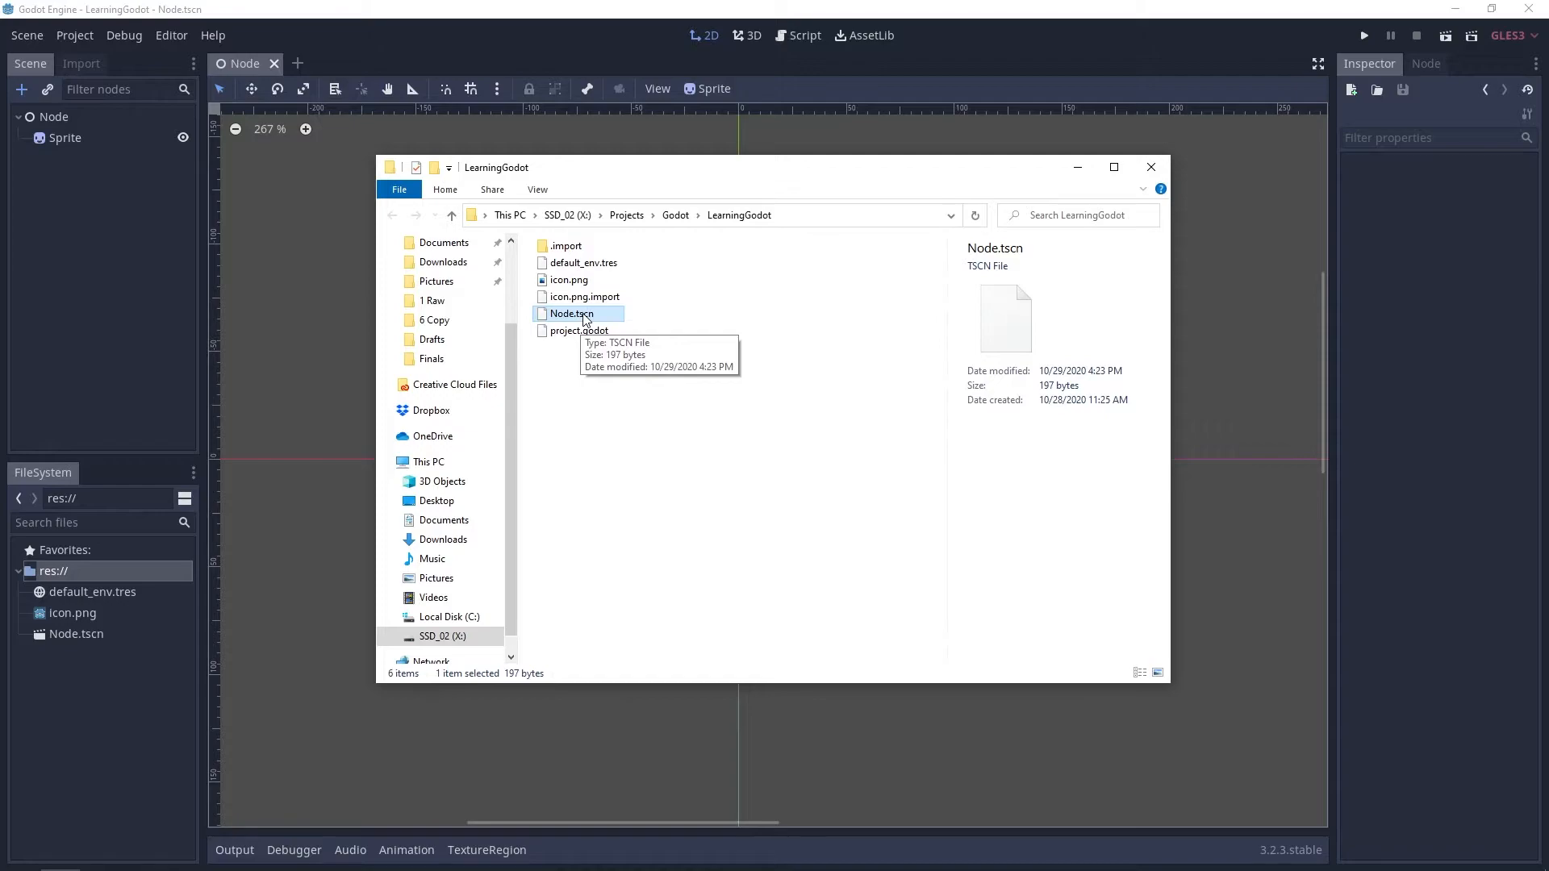
left_click(1077, 168)
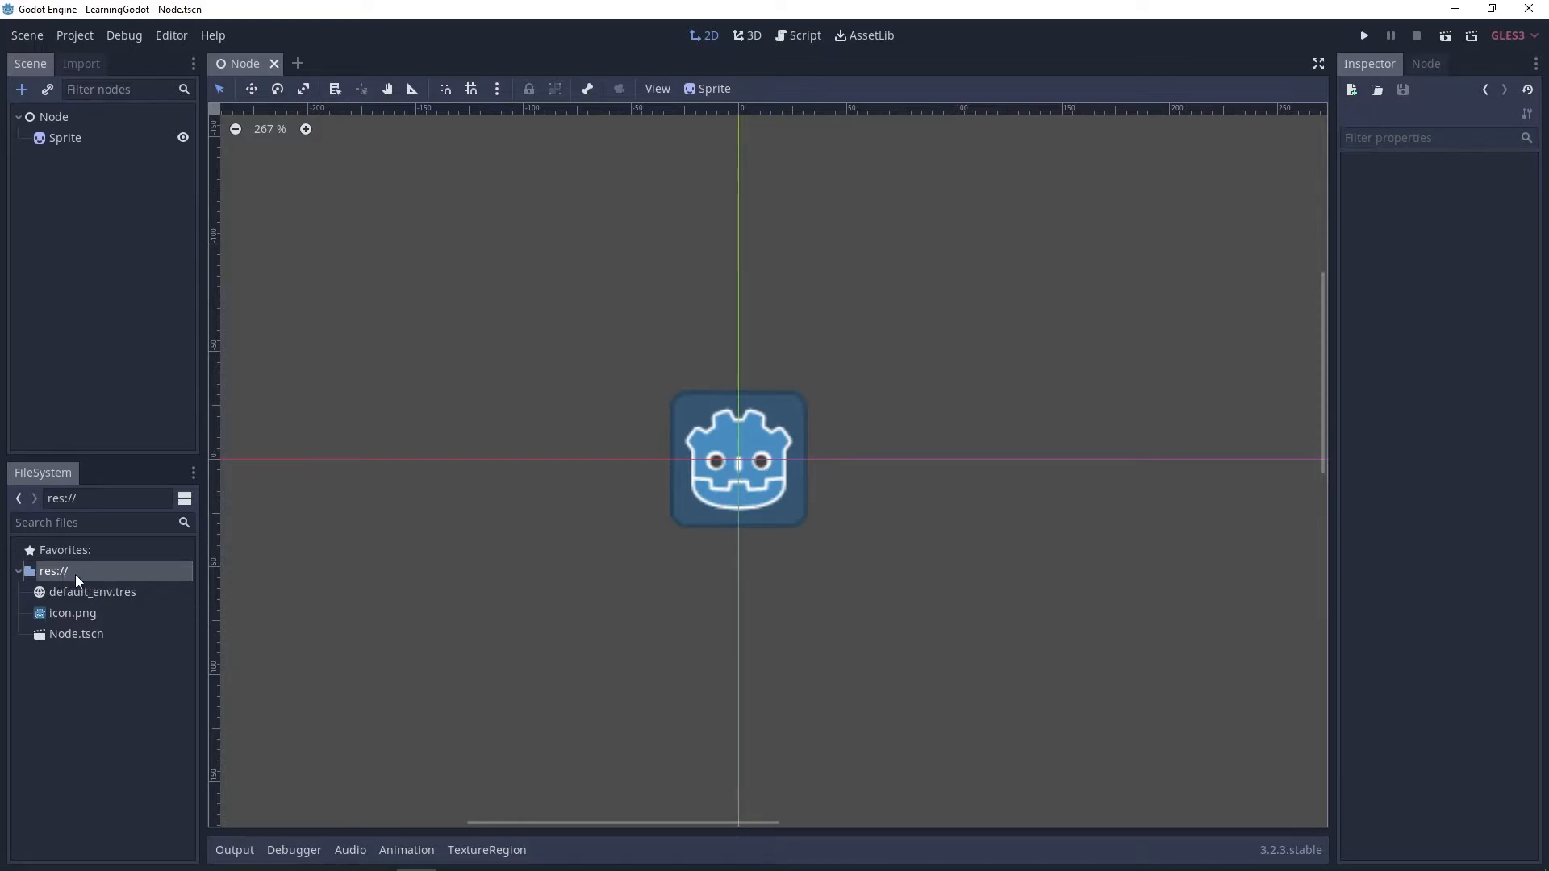
key("alt+Tab")
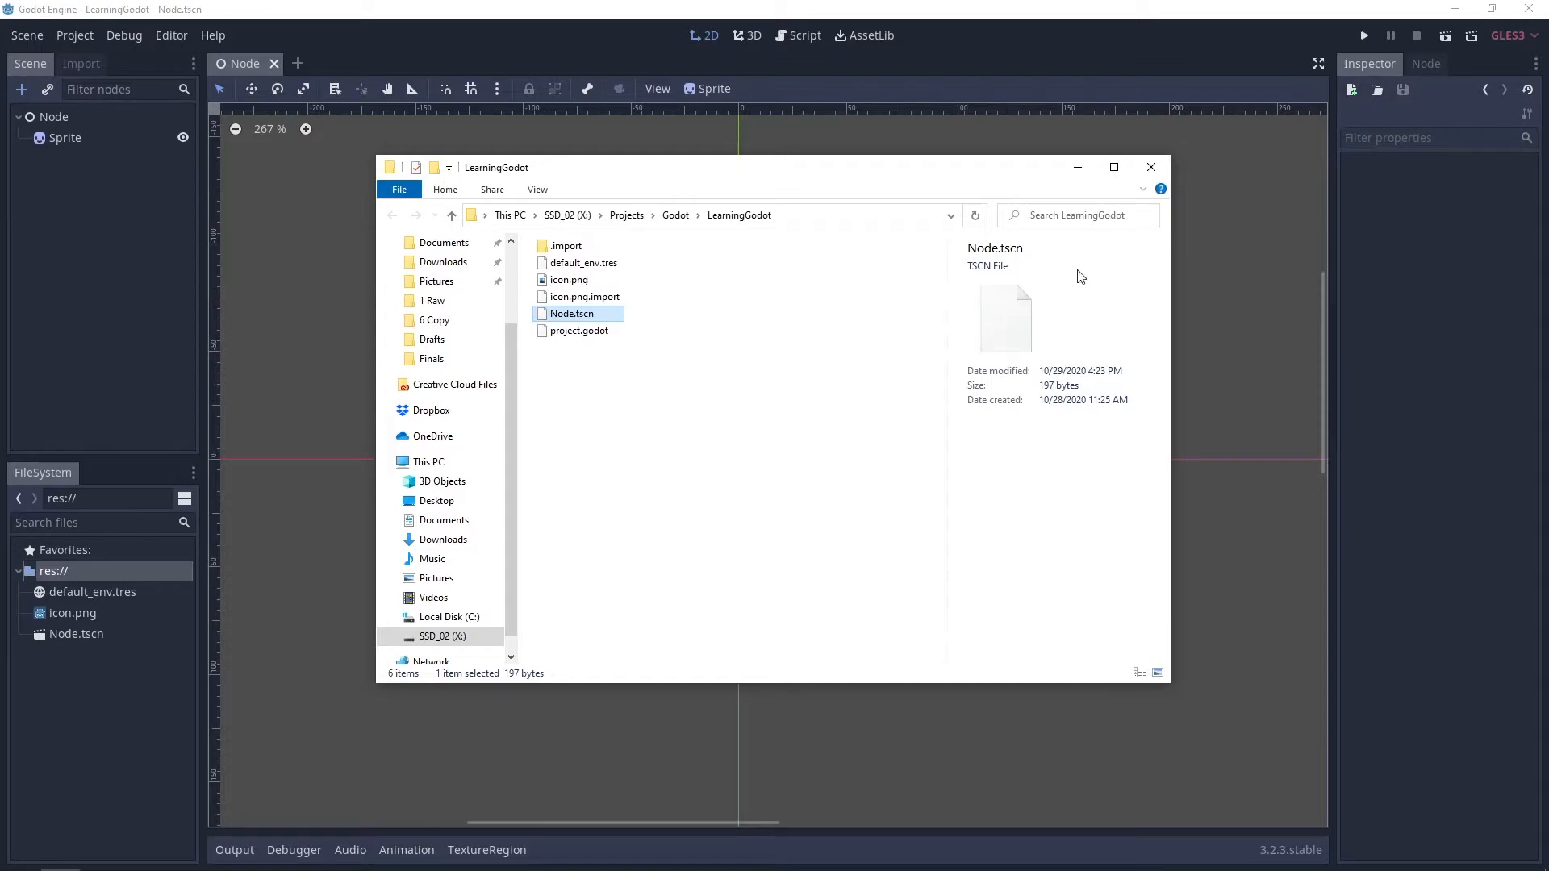
left_click(1085, 168)
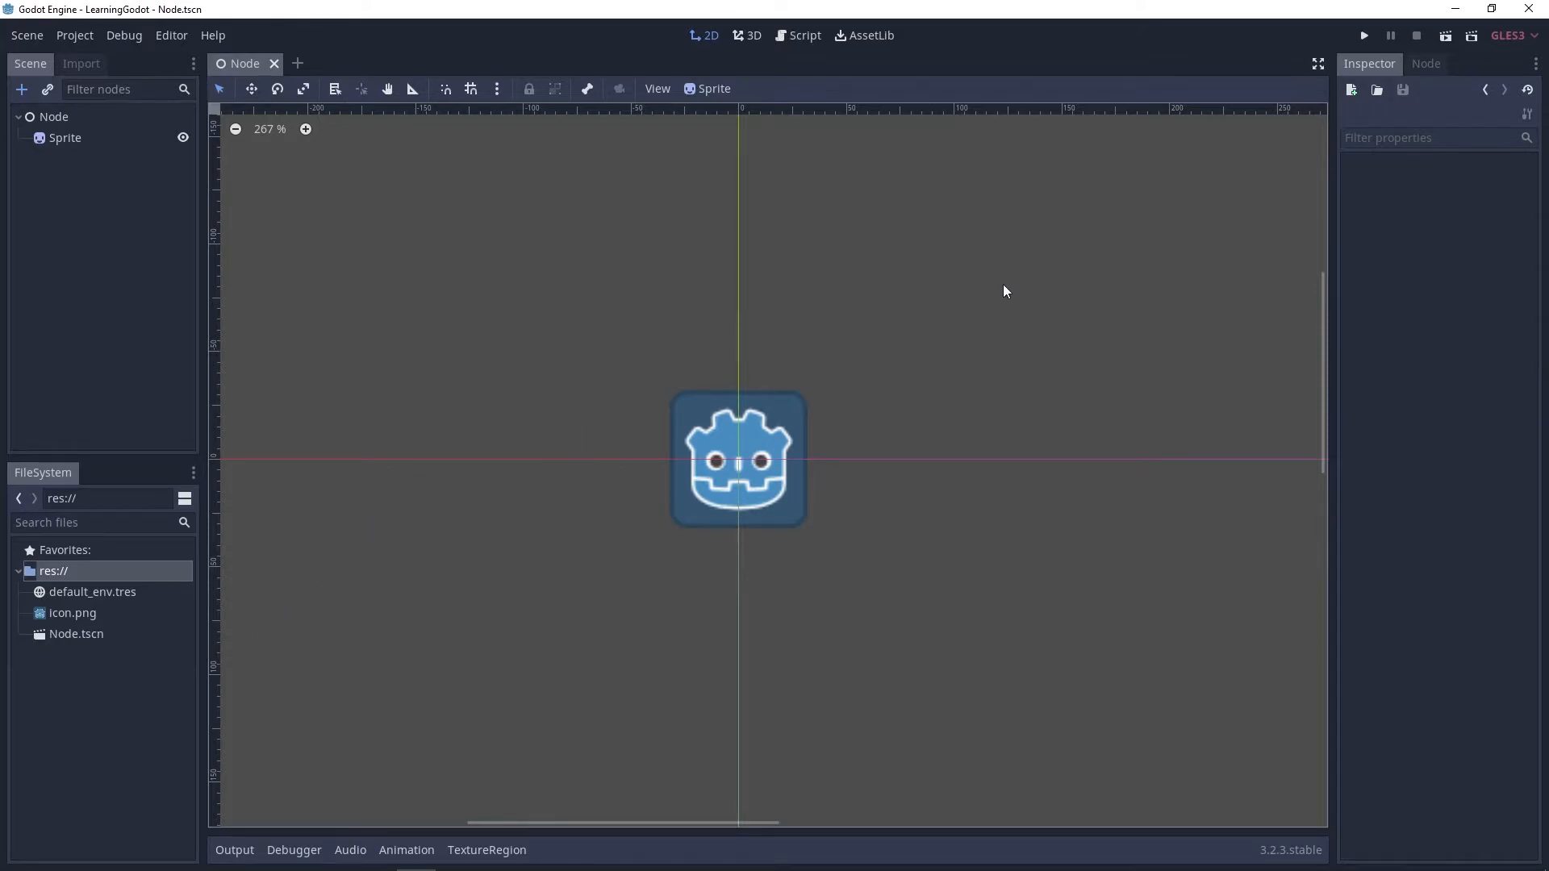
- Try to run the project and dismiss the request to select a main scene
left_click(1365, 37)
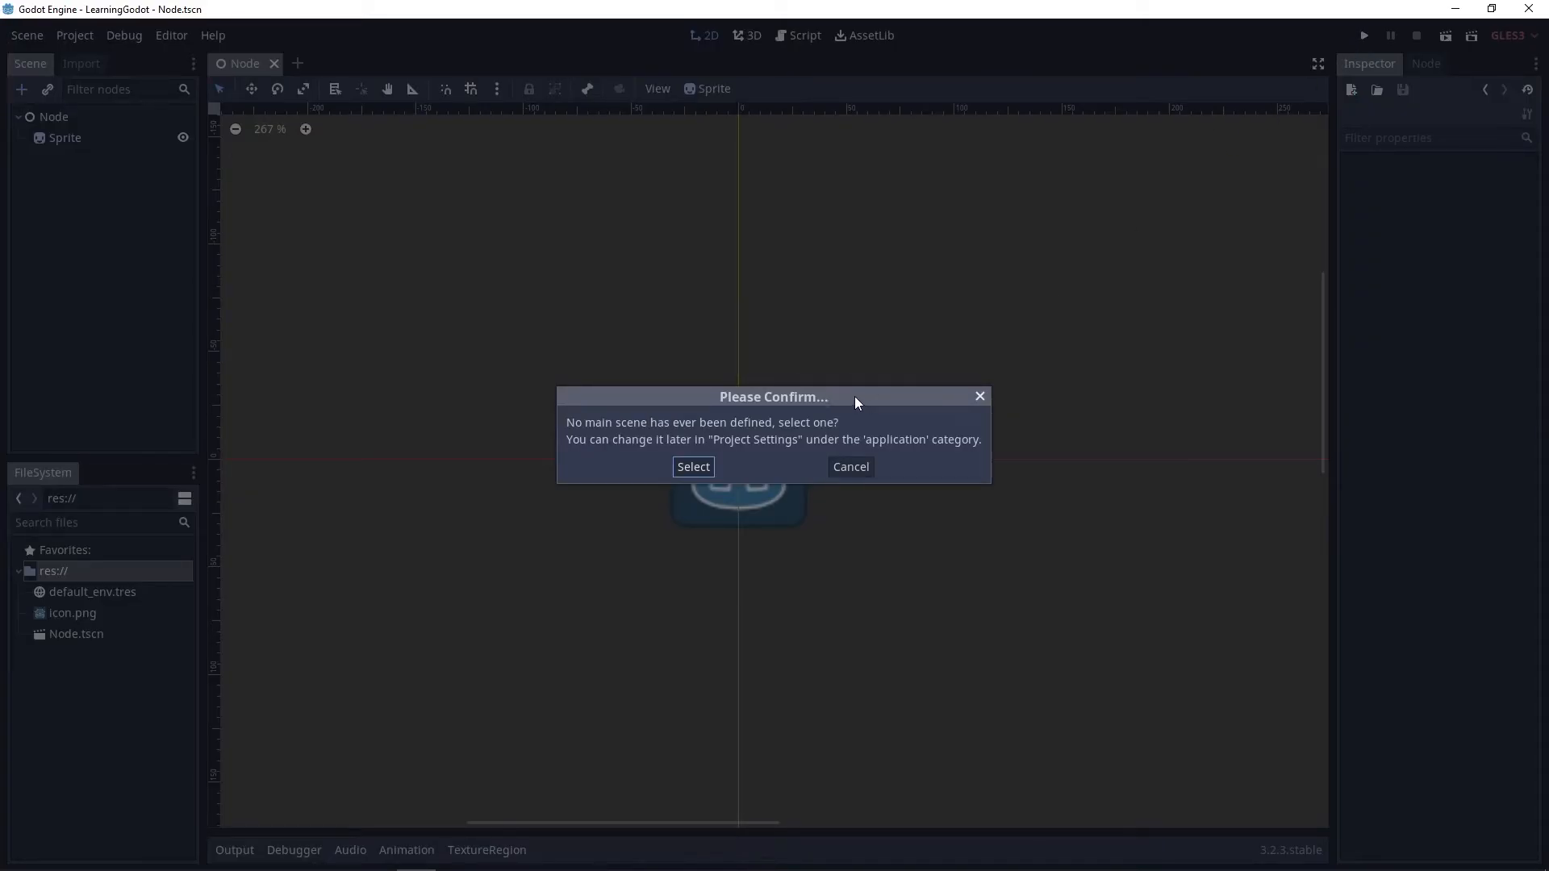
left_click_drag(856, 397, 854, 344)
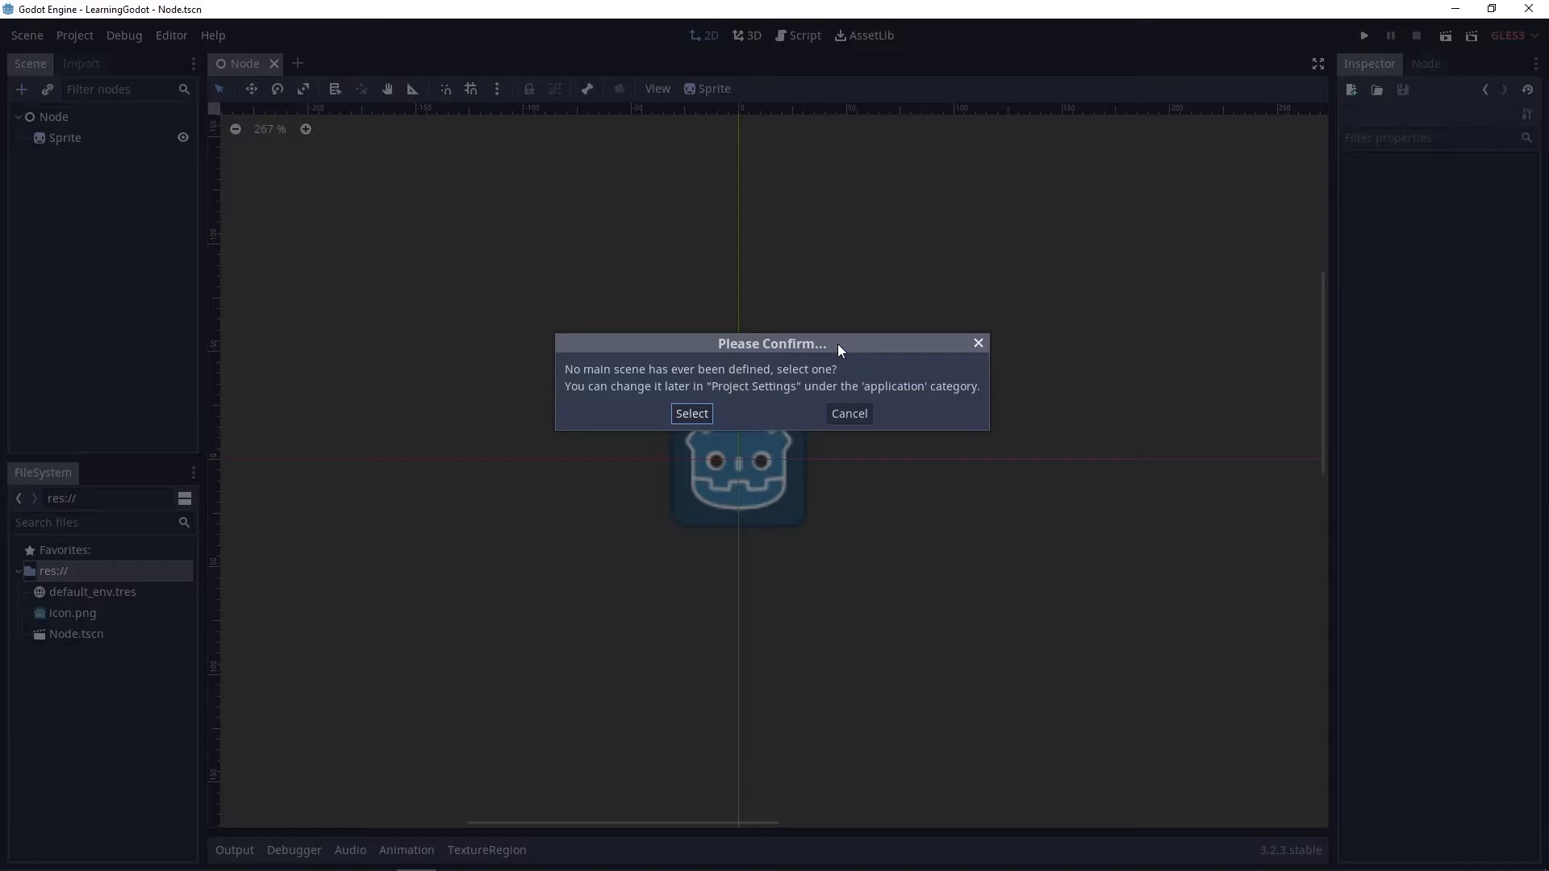
left_click(978, 344)
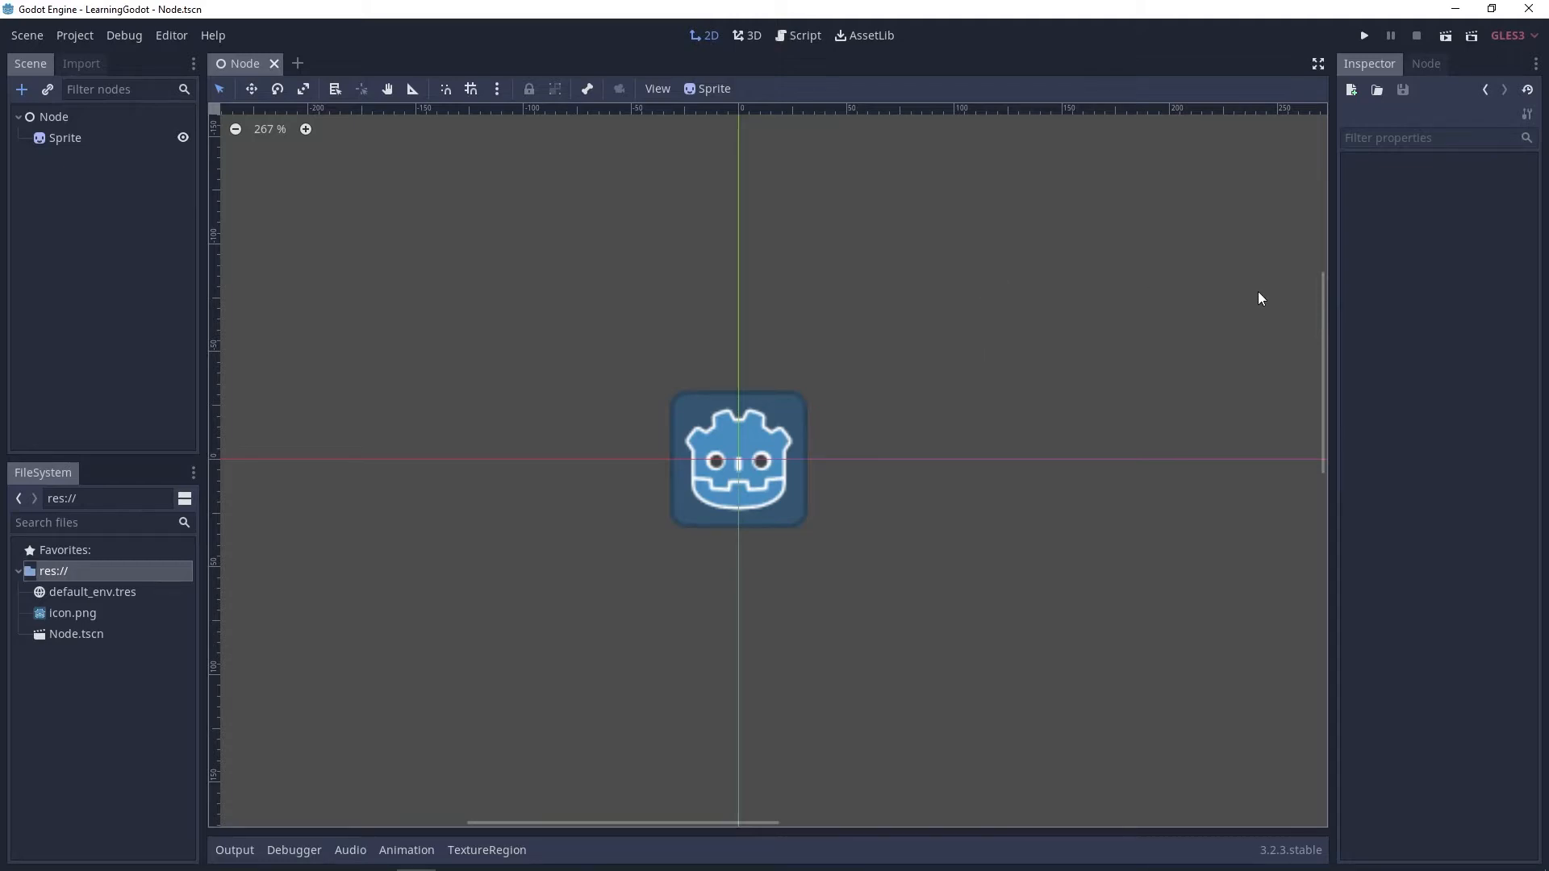
- Run the project again, open the main scene picker from the prompt, and cancel without choosing a scene
left_click(1363, 36)
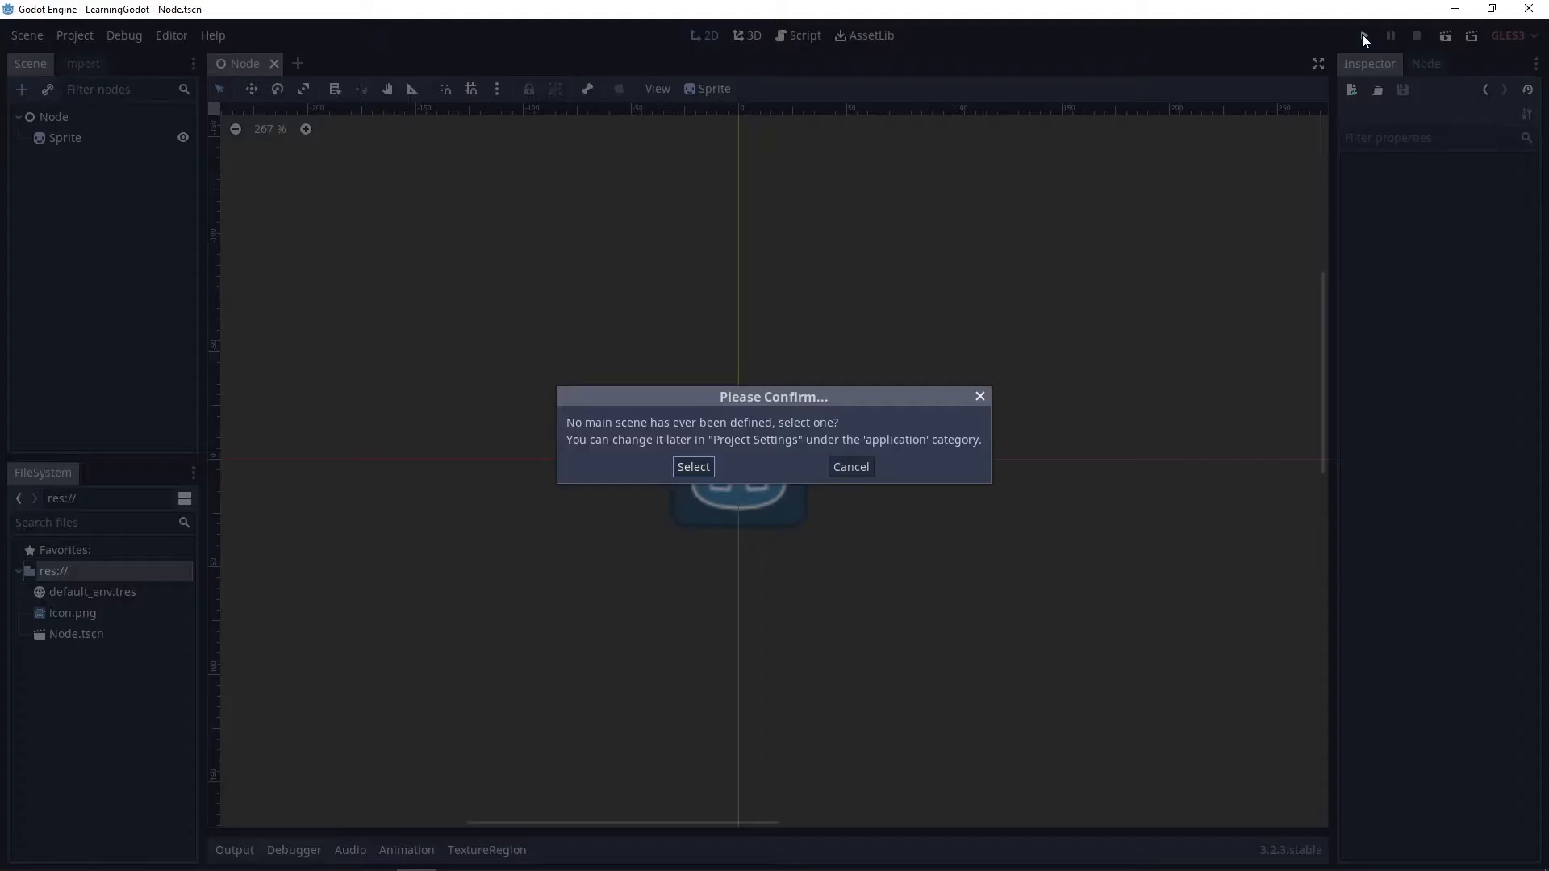
left_click_drag(891, 403, 828, 325)
left_click(670, 393)
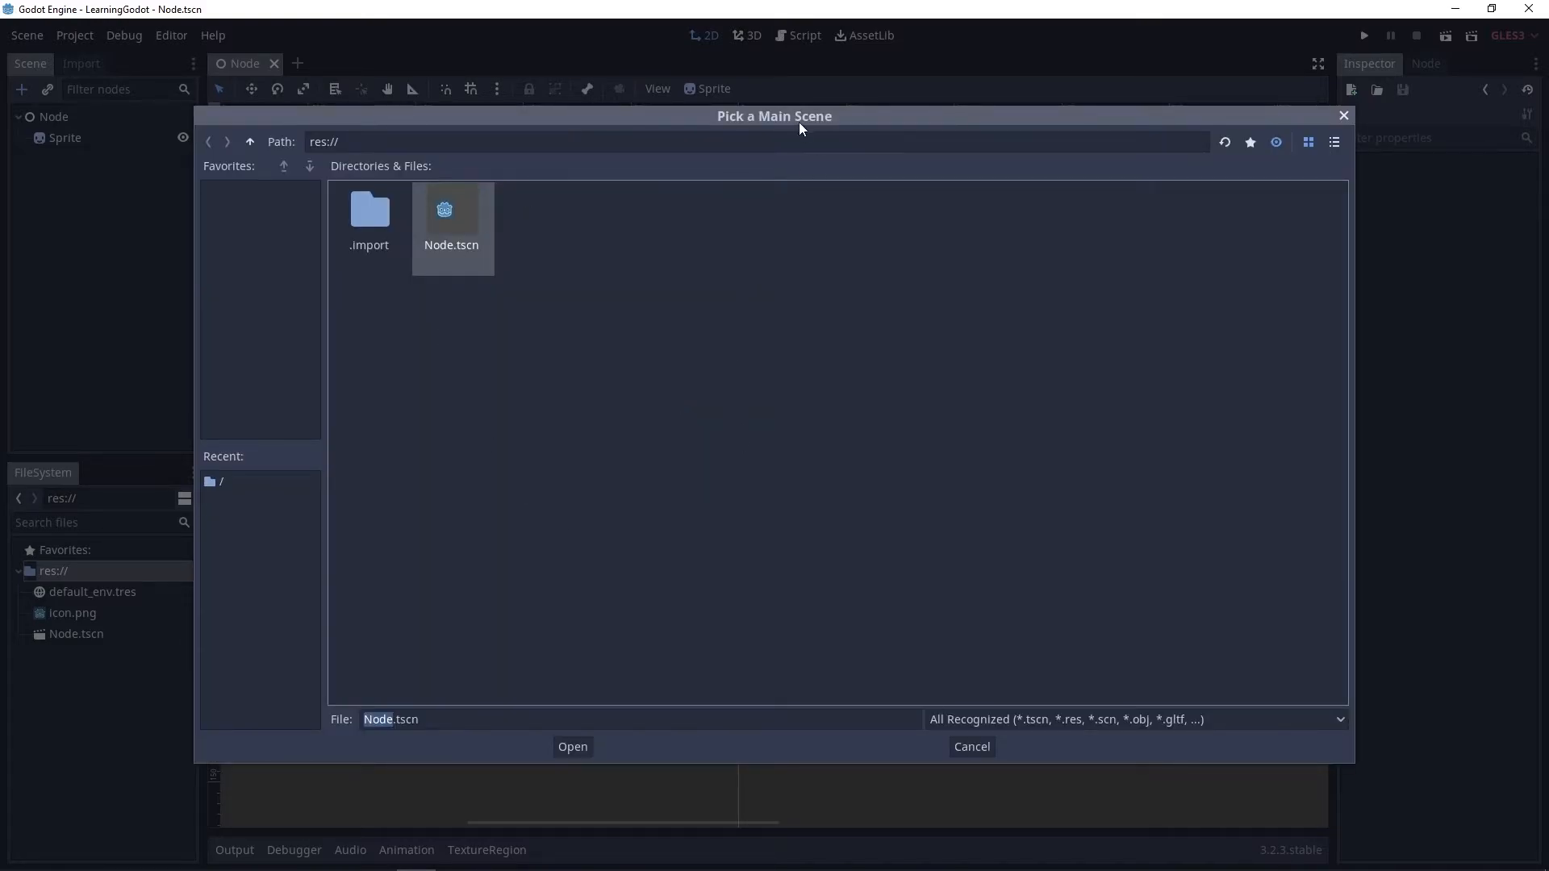
left_click_drag(850, 116, 858, 90)
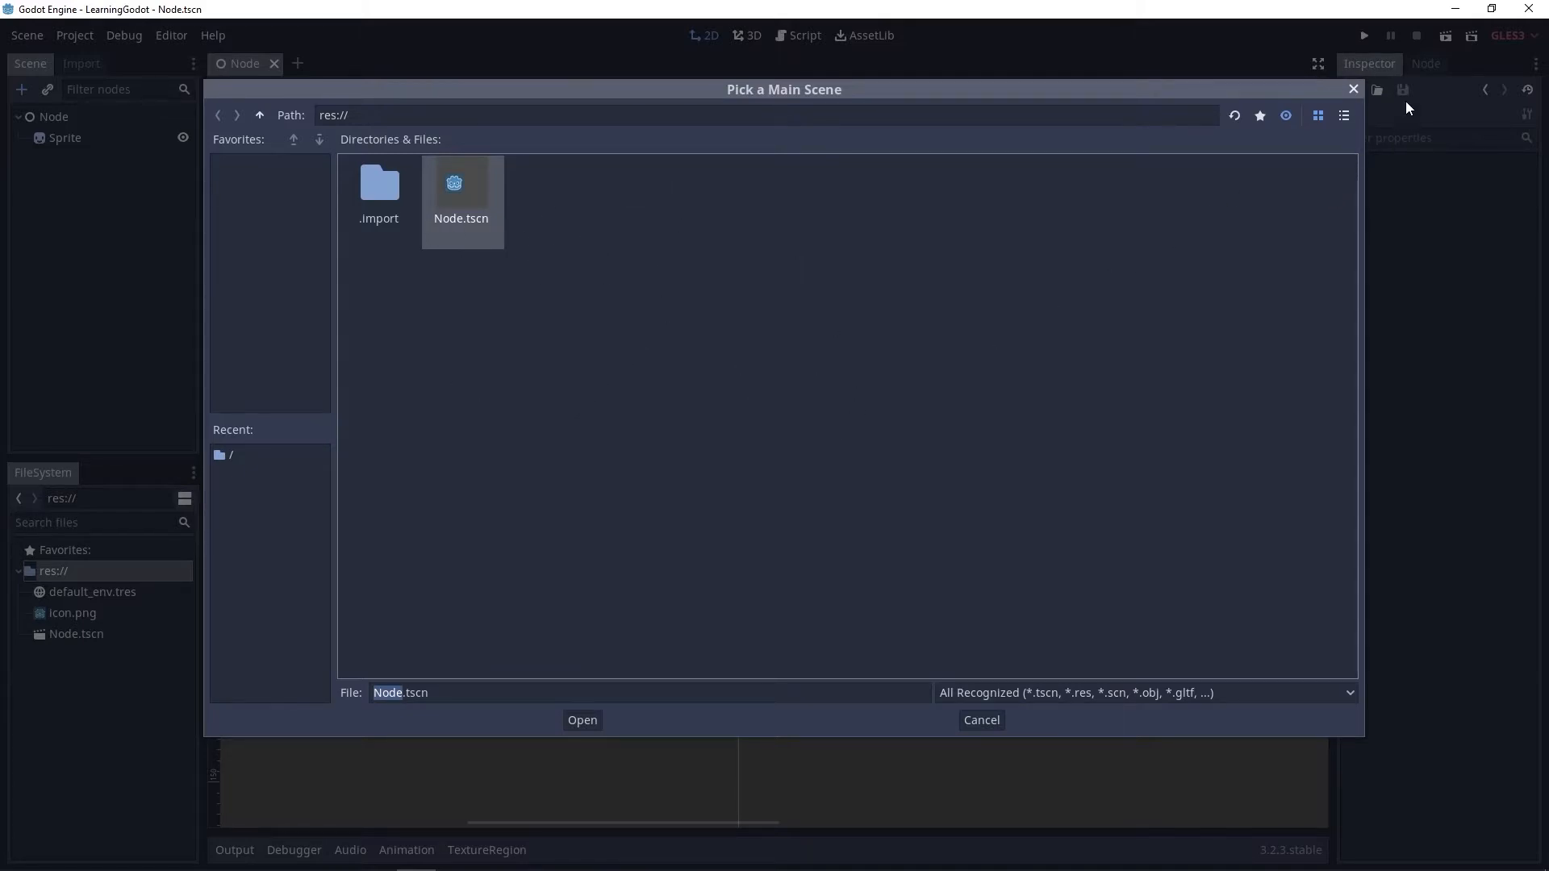
left_click(1354, 88)
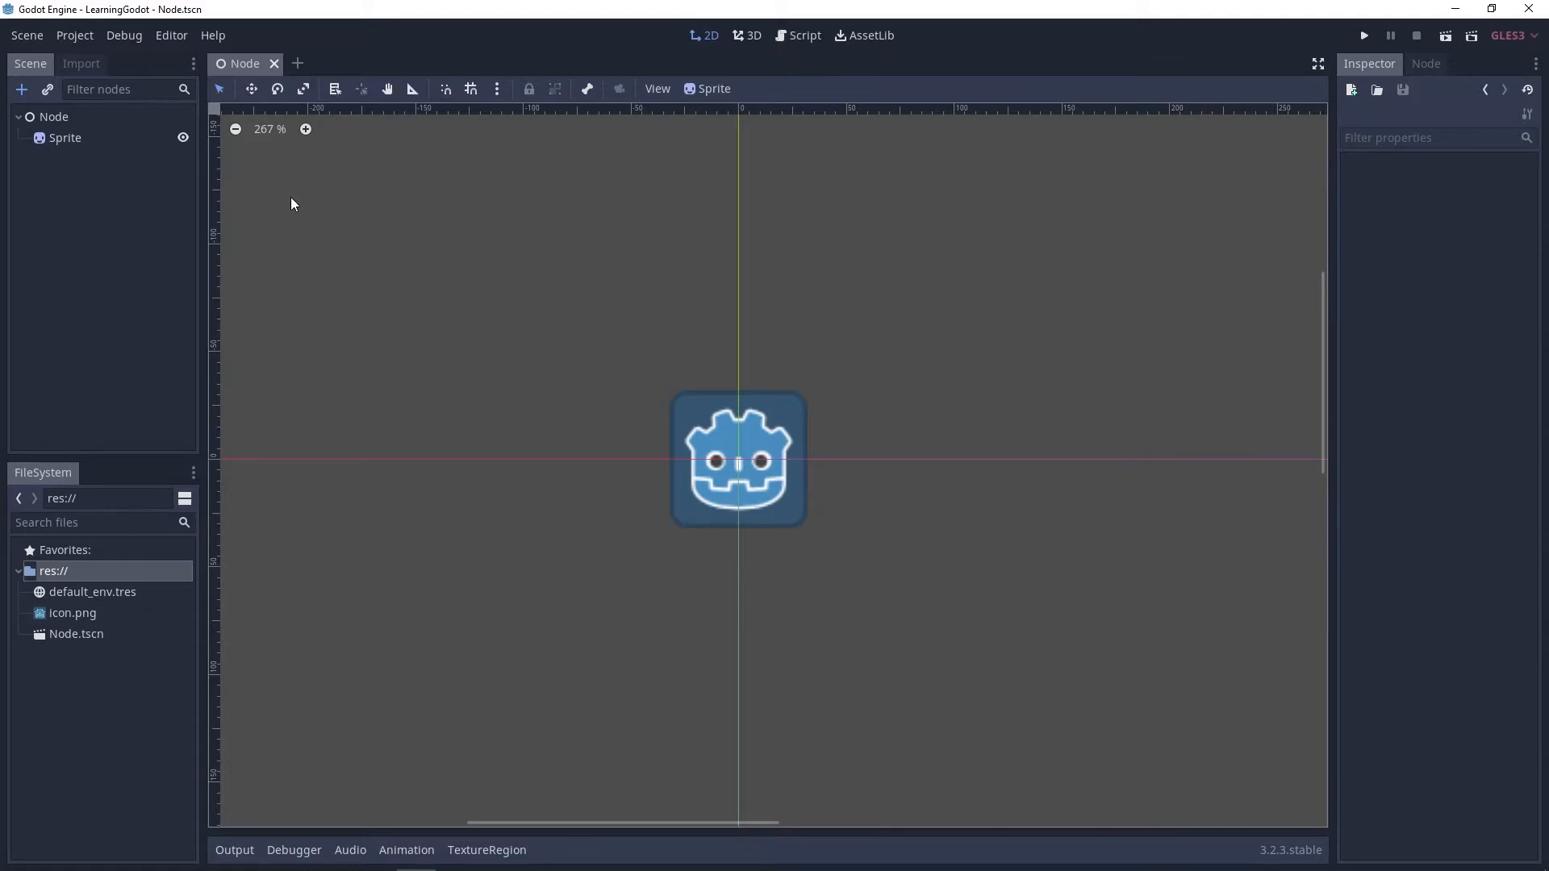
- Set the project's main scene to res://Node.tscn in the project's run settings
left_click(79, 36)
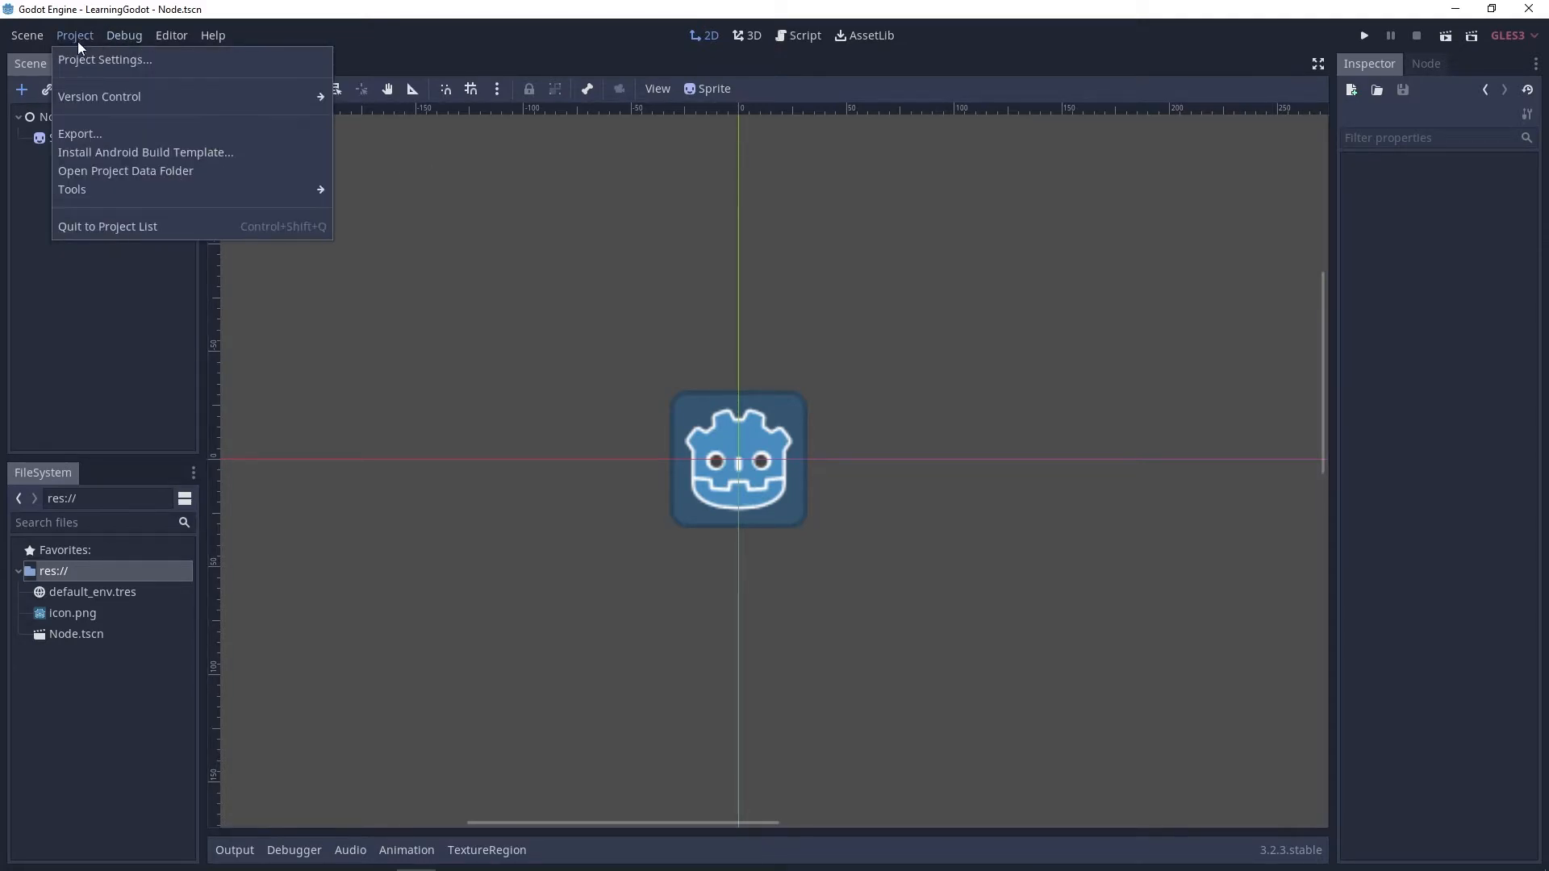
left_click(78, 60)
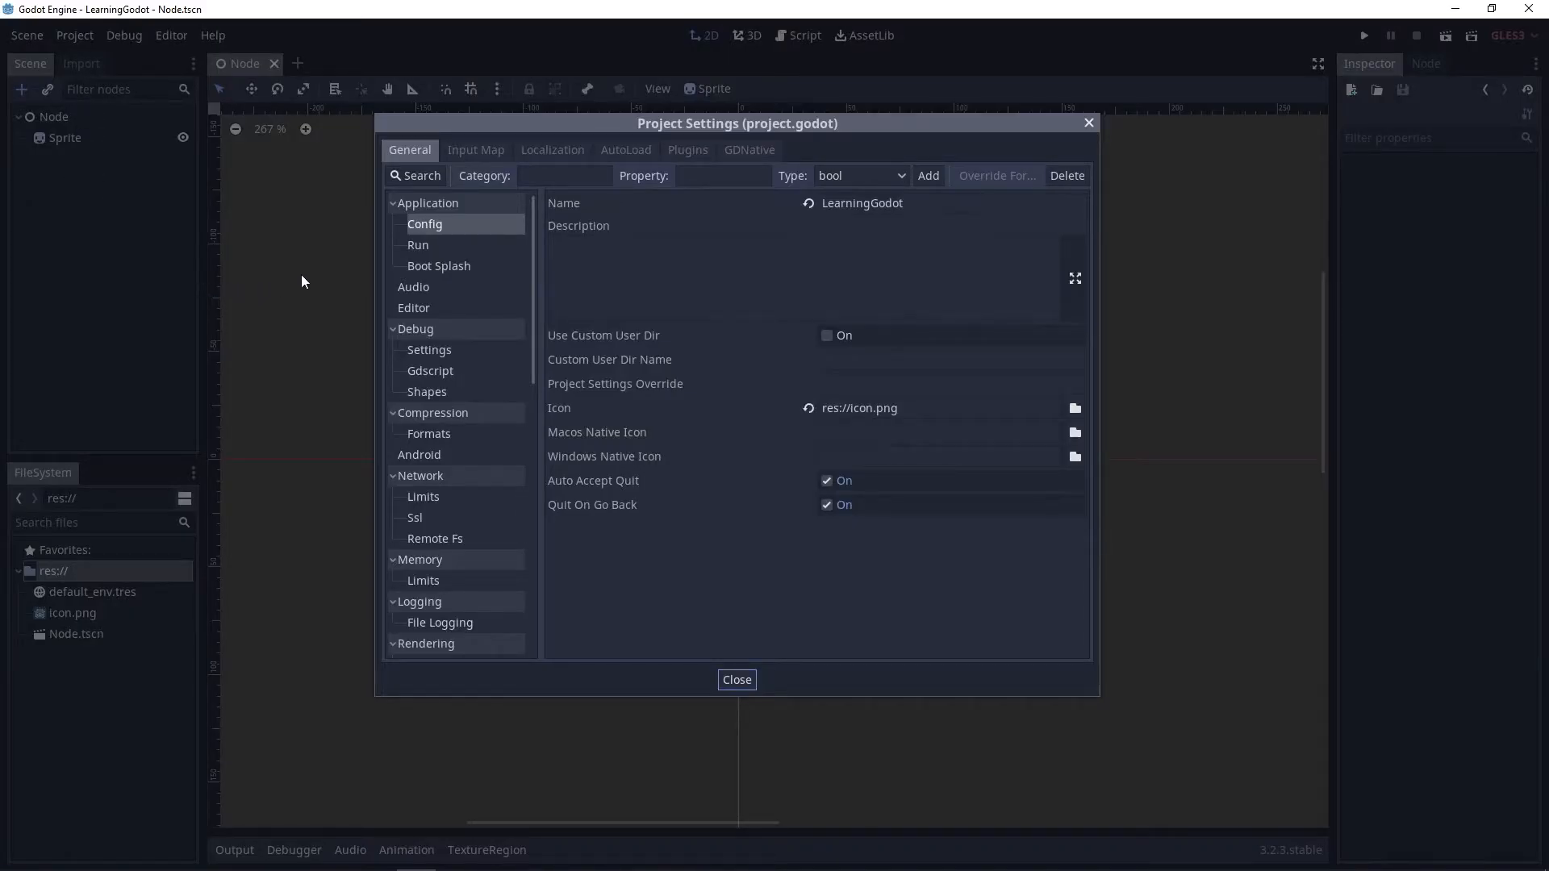
left_click(427, 247)
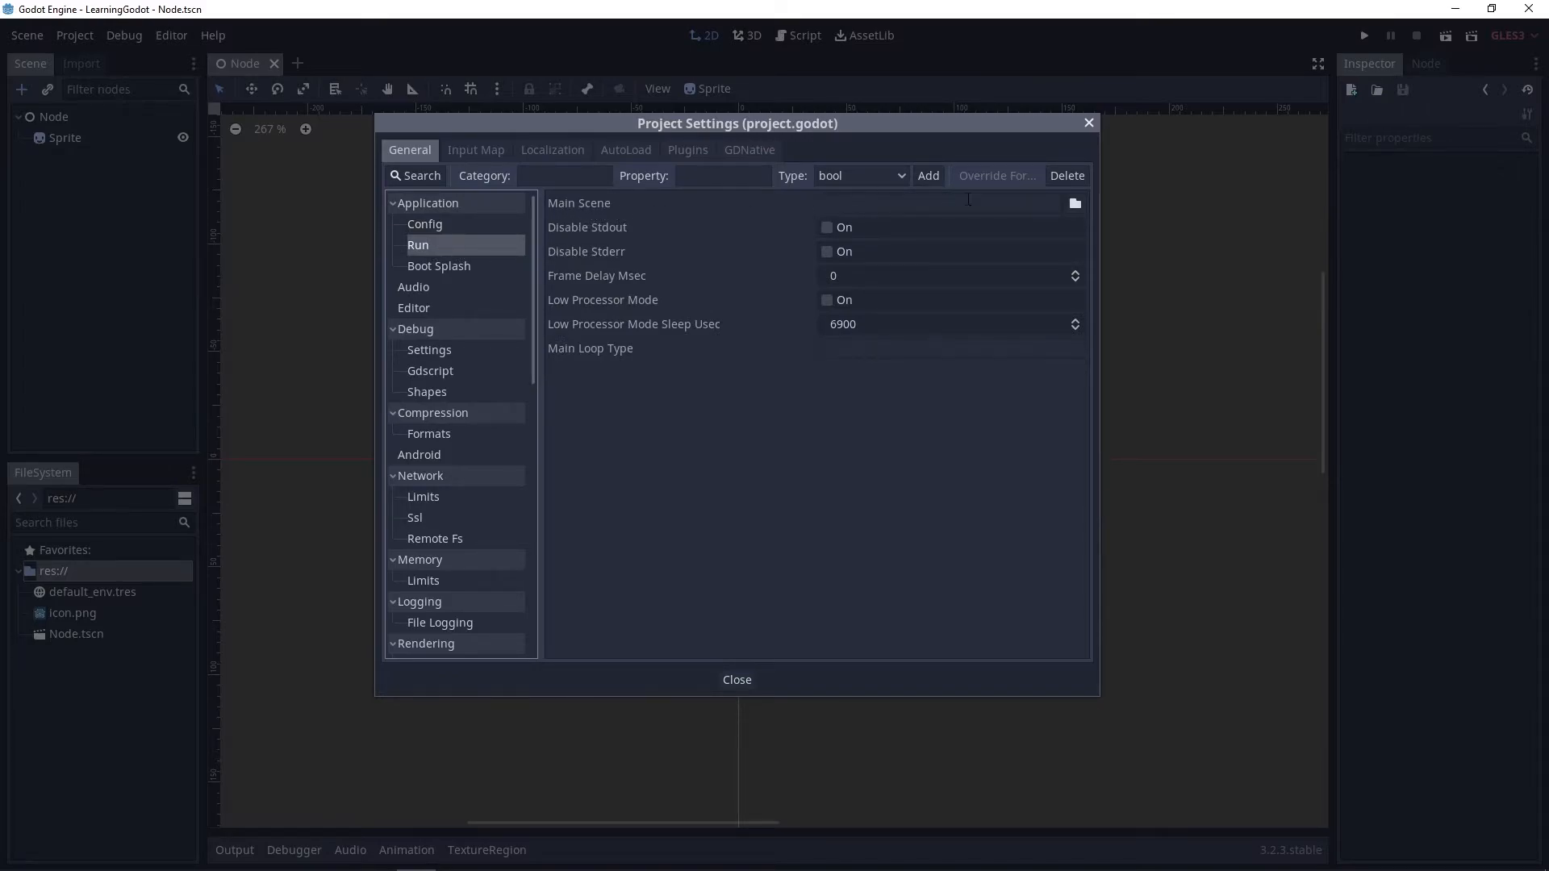
left_click(1075, 205)
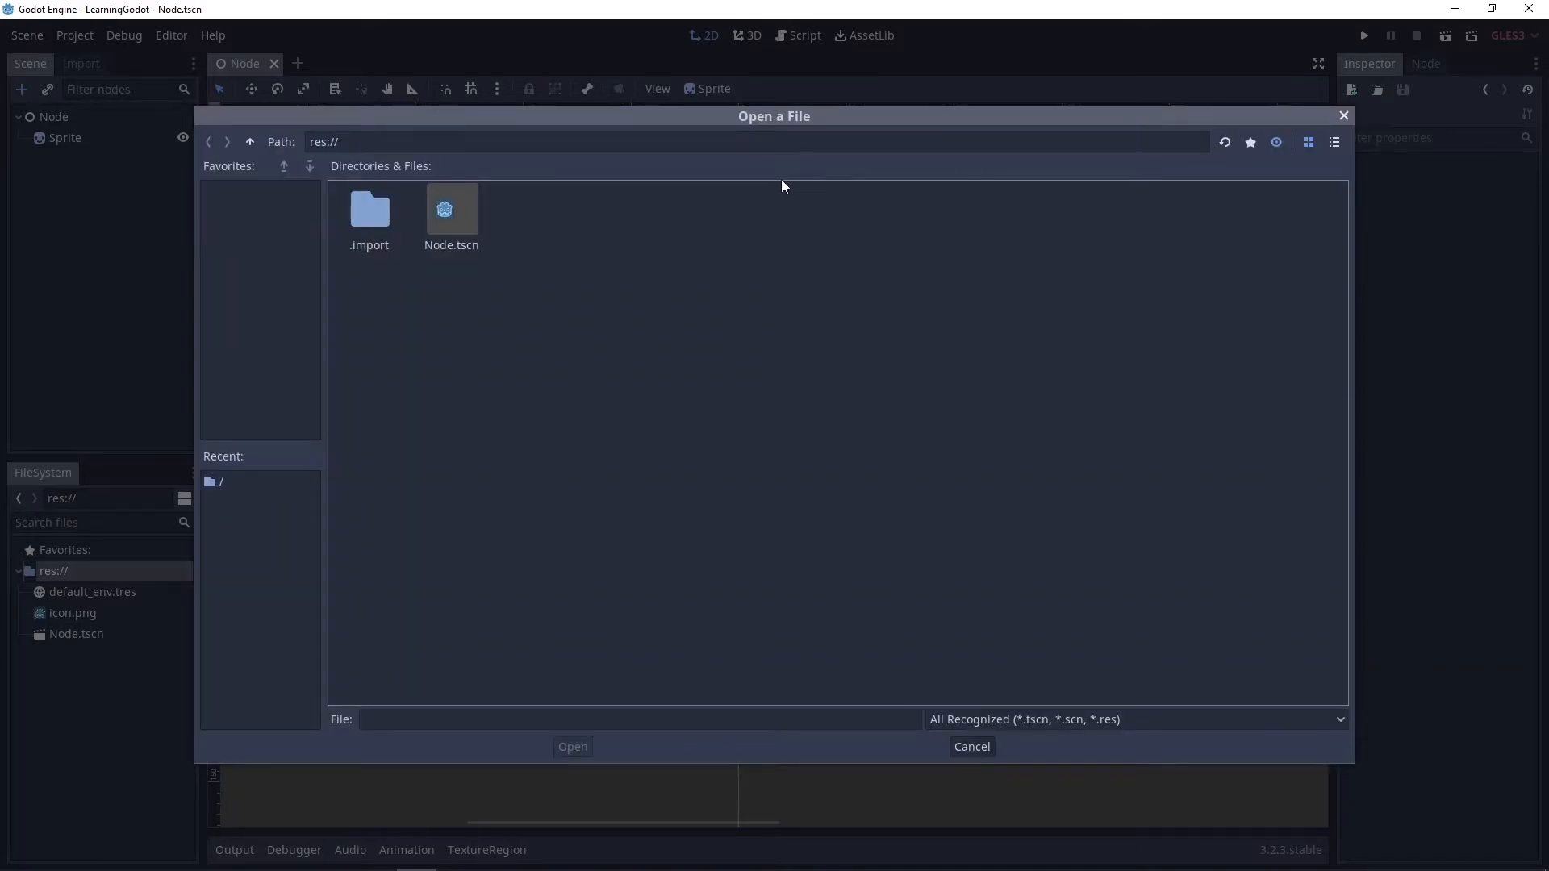
double_click(450, 229)
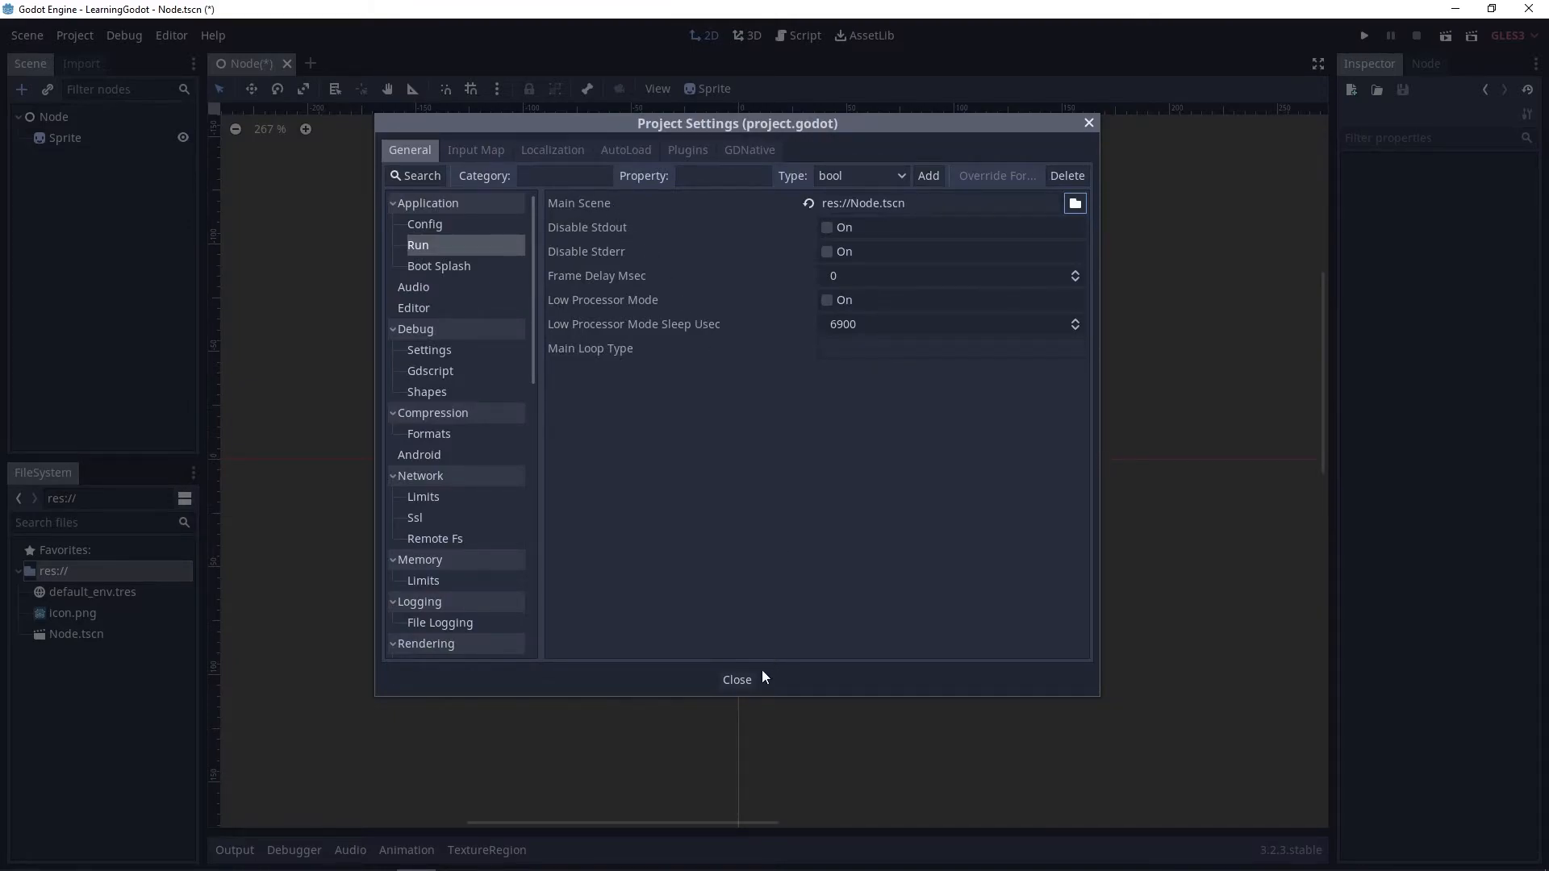
left_click(738, 681)
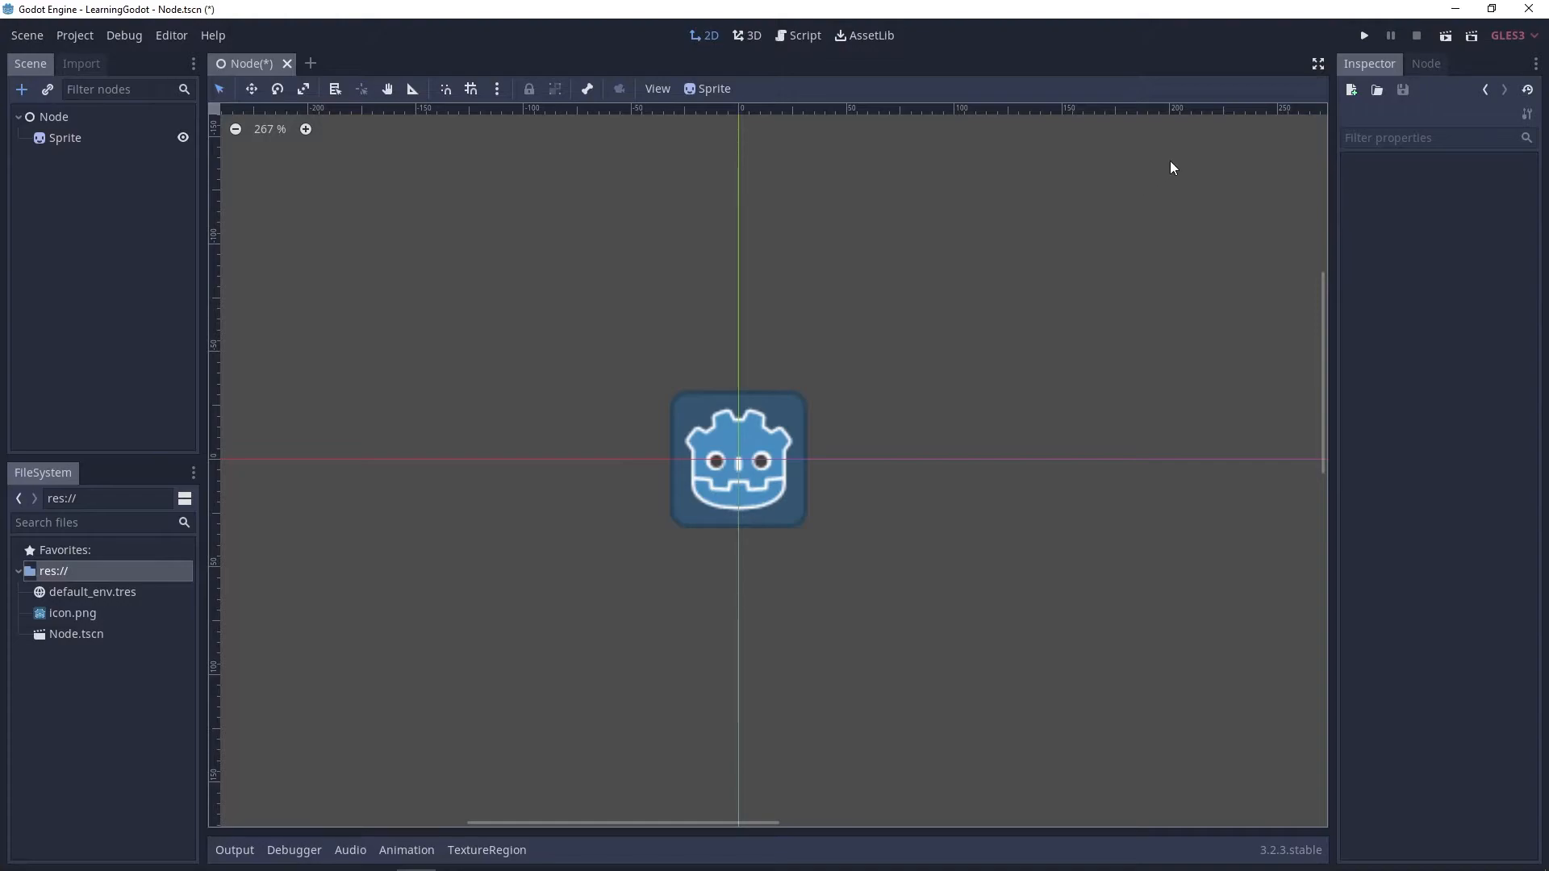
- Run the project to view its main scene, close the game window and collapse the output log
left_click(1367, 37)
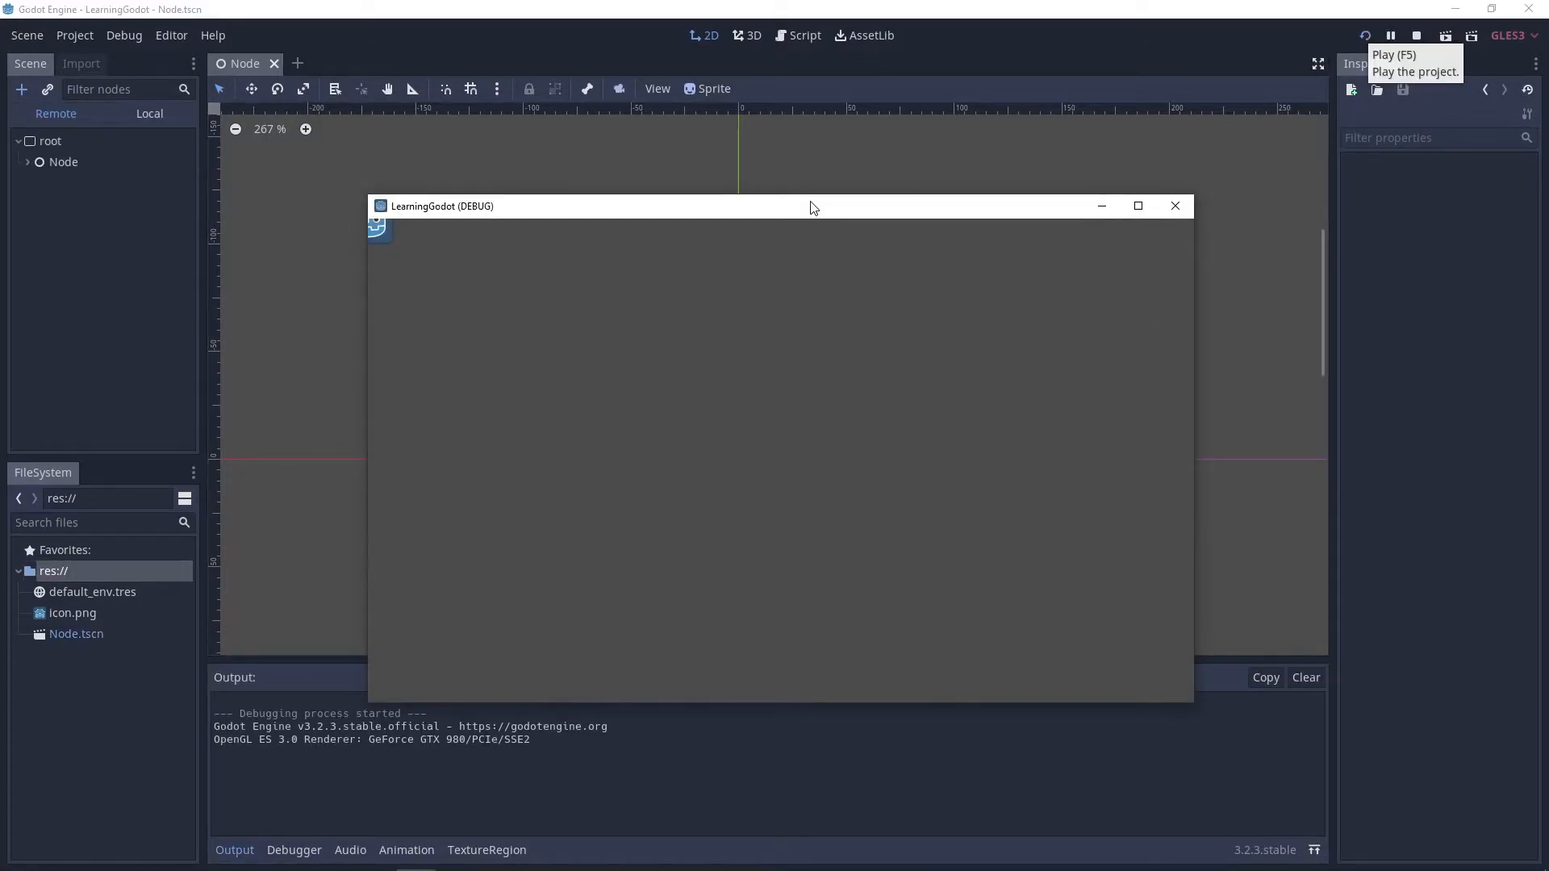
left_click_drag(813, 210, 845, 182)
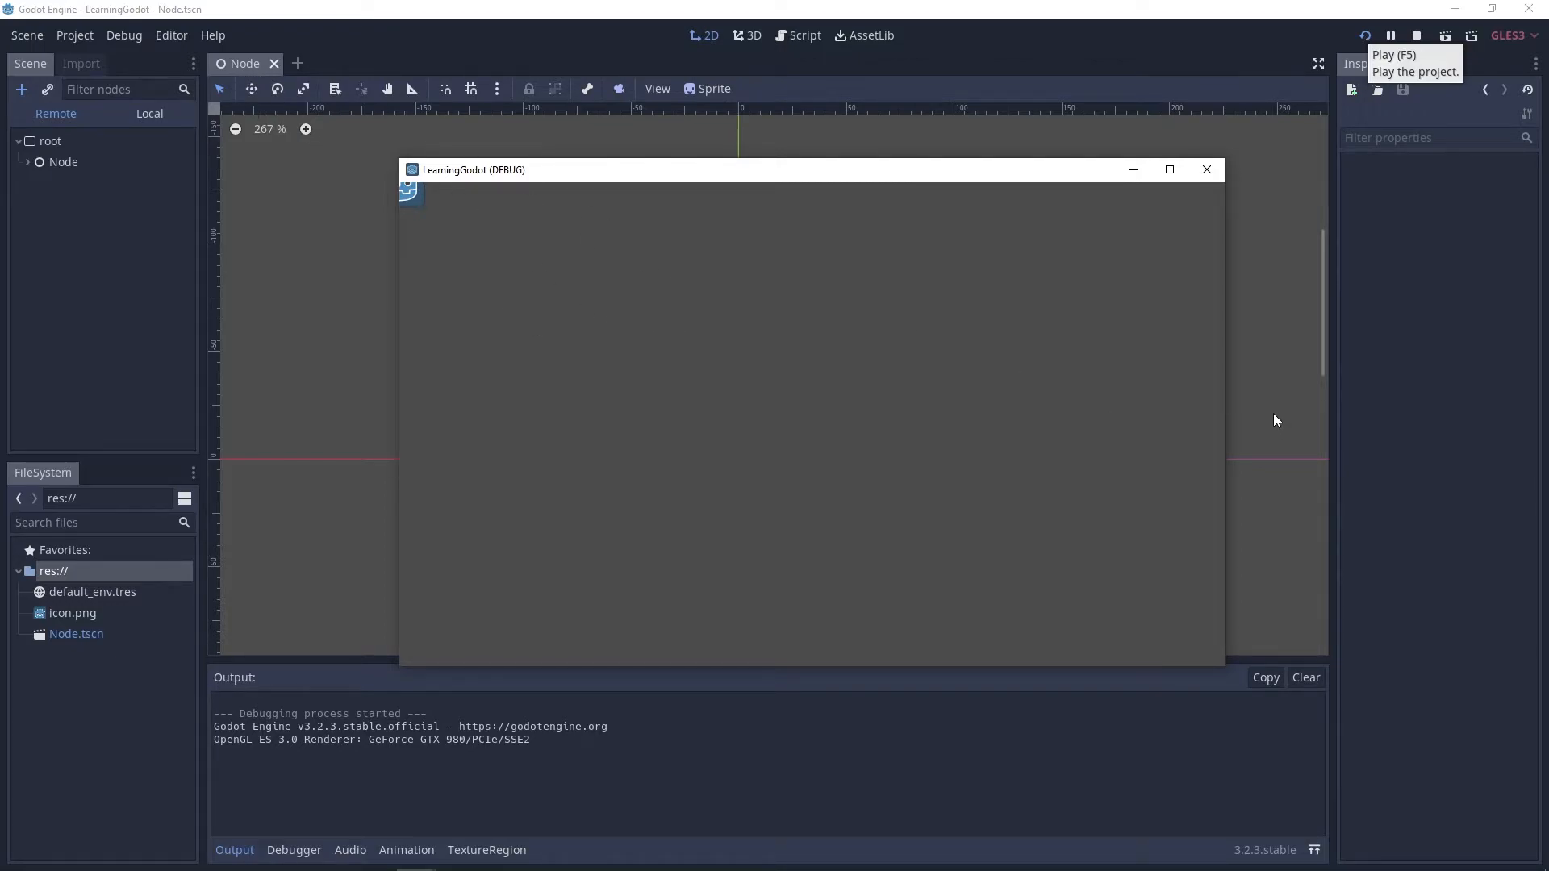
left_click(1208, 171)
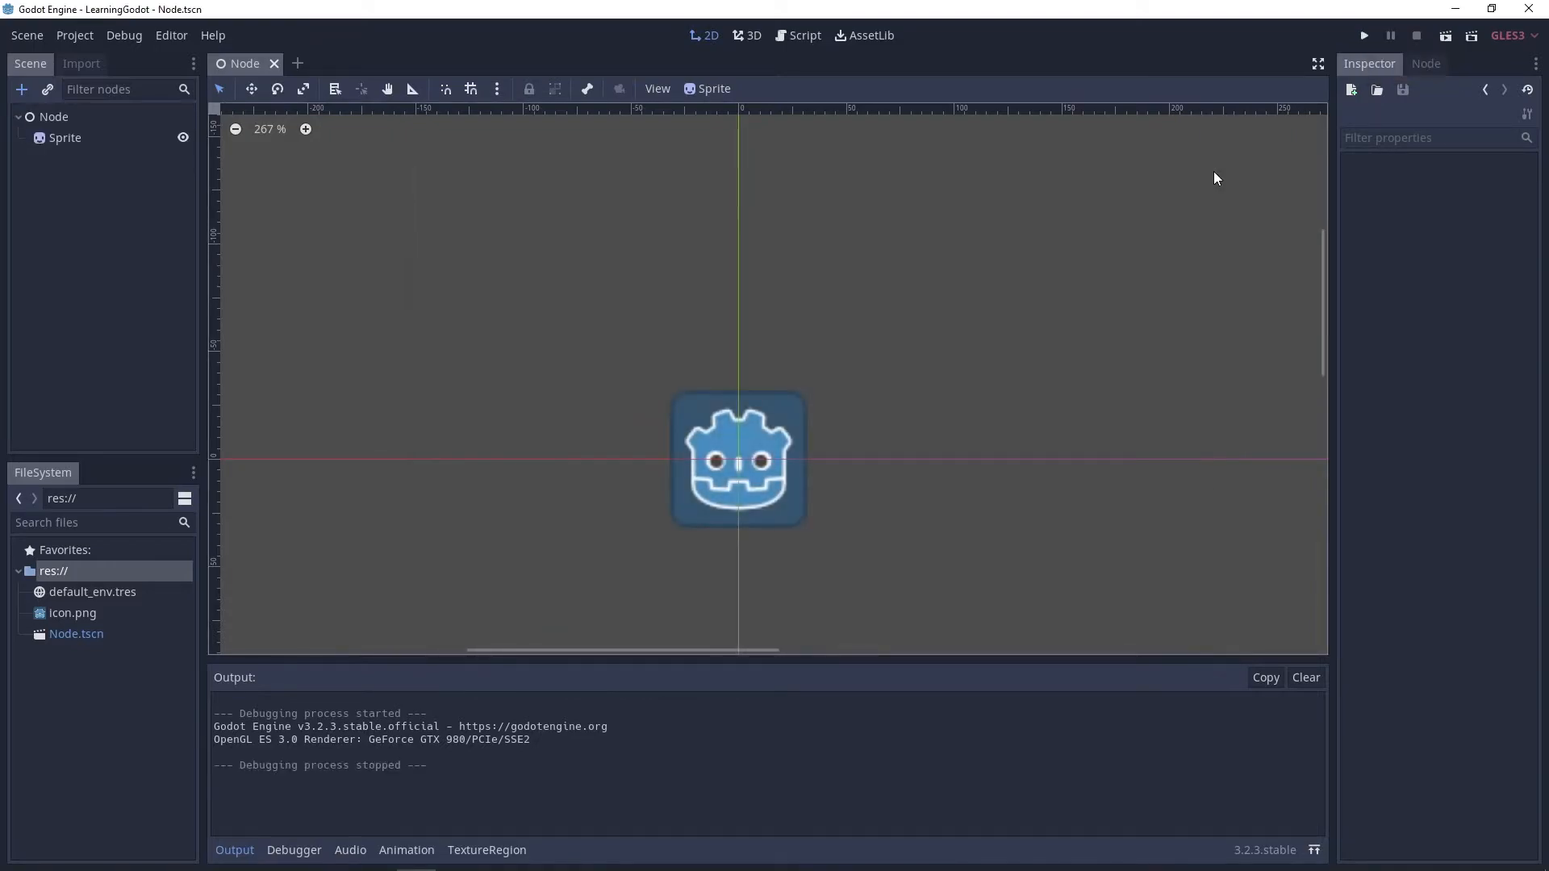
middle_click_drag(994, 398, 936, 328)
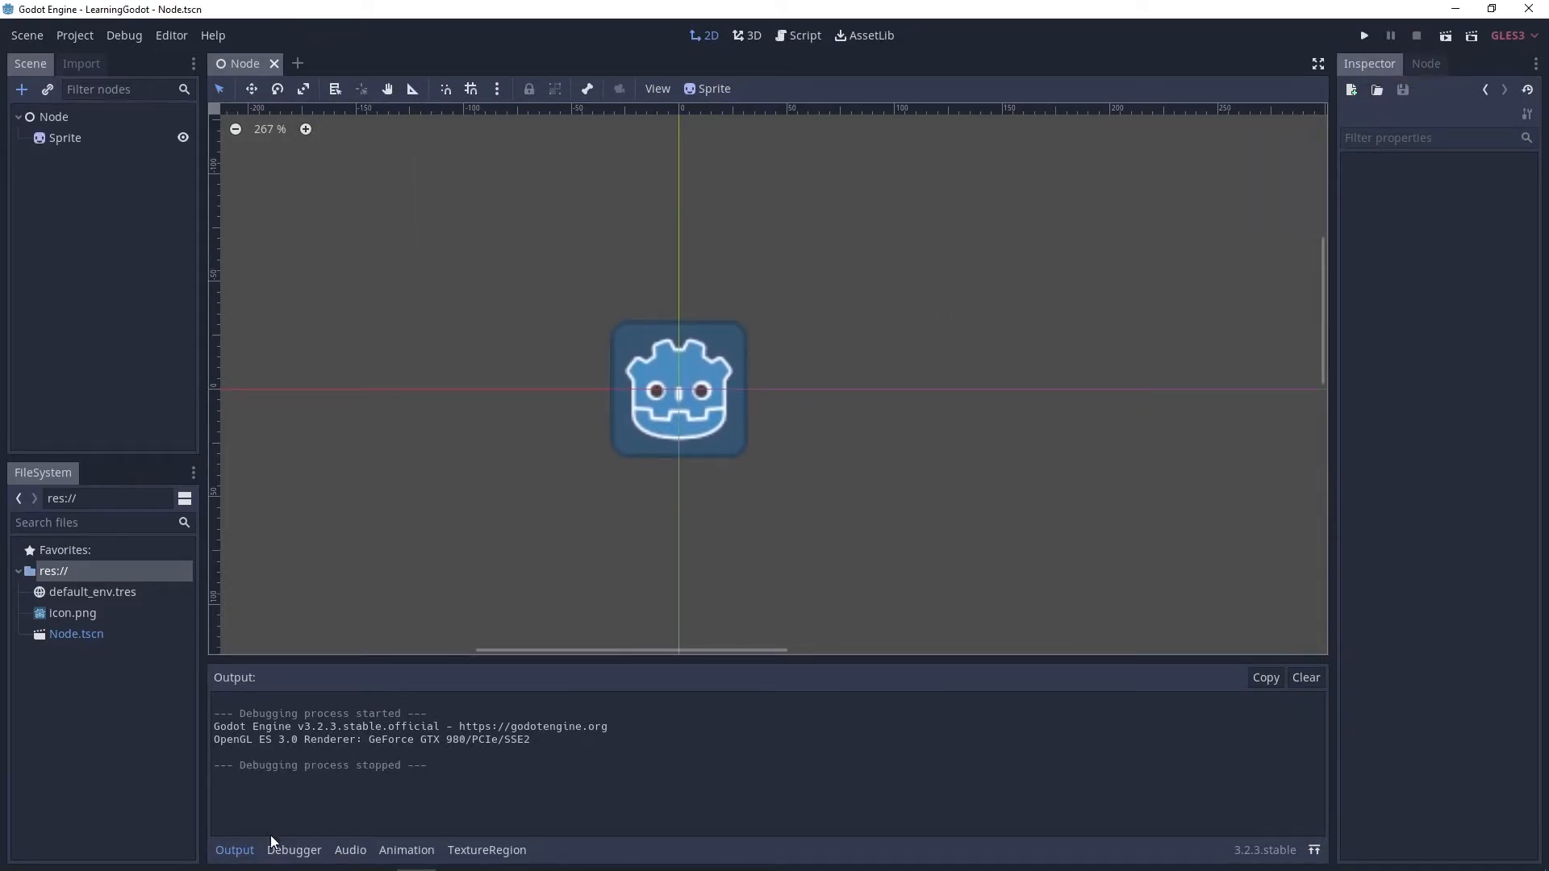
left_click(238, 851)
middle_click_drag(856, 401, 873, 434)
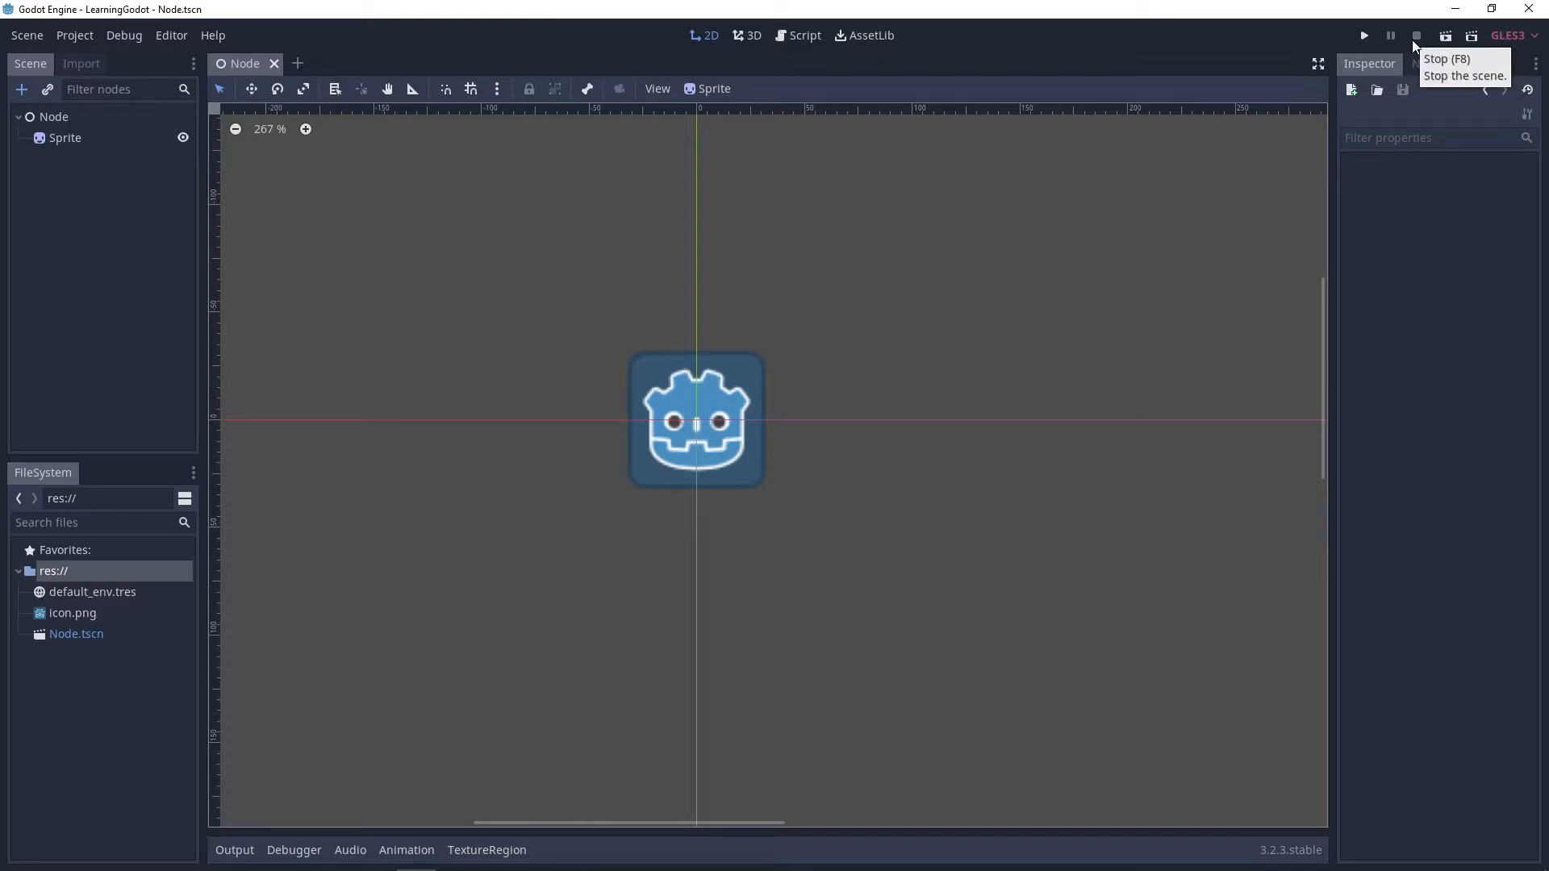
- Run the project again, minimize the game window and stop the run from the editor
left_click(1365, 38)
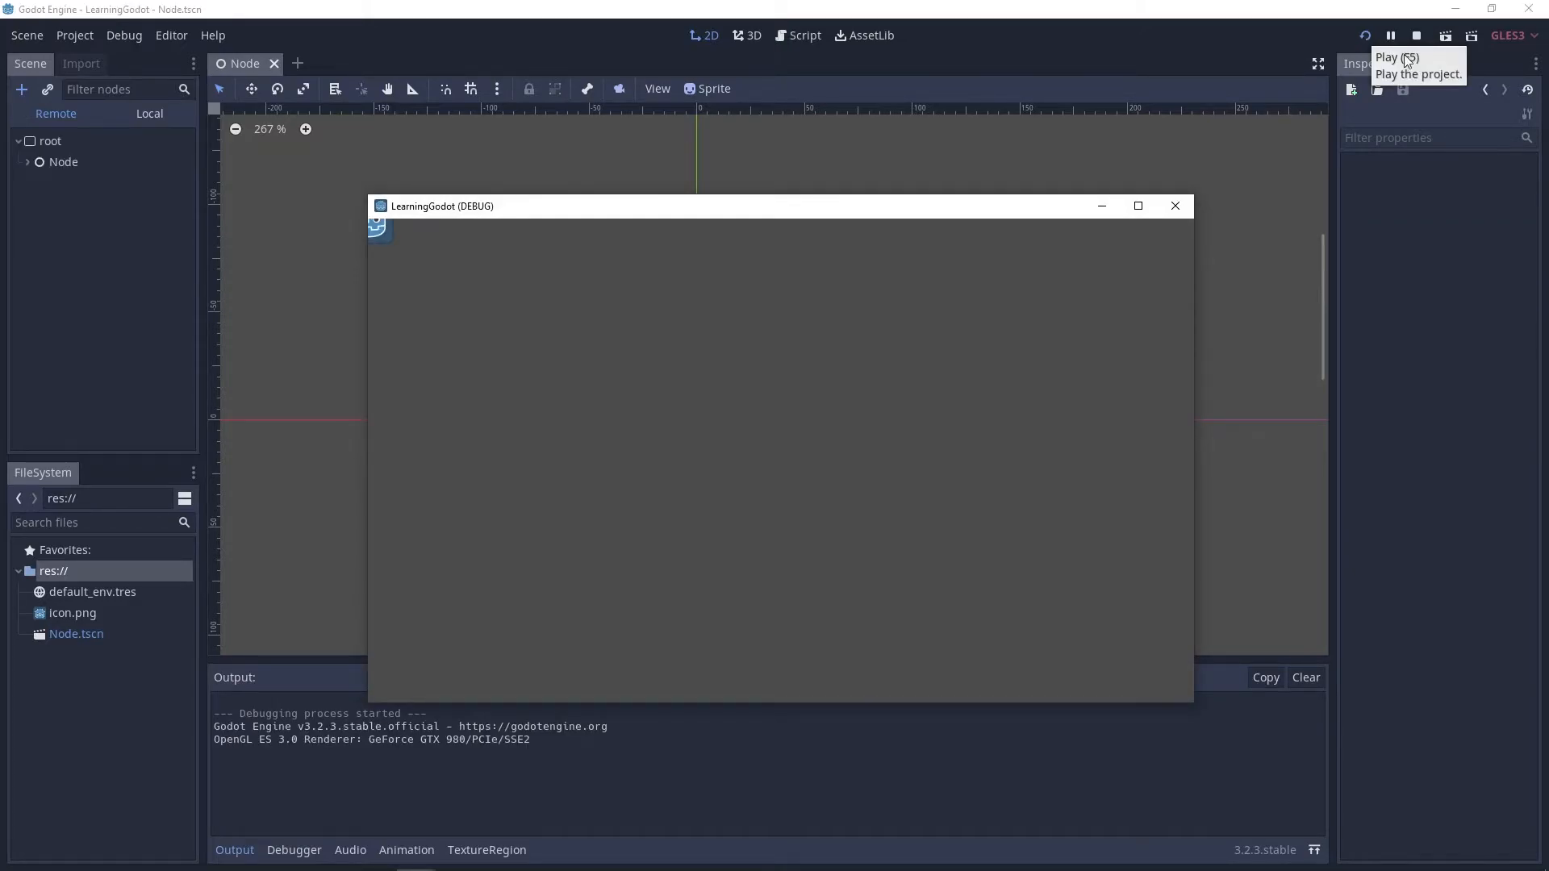
left_click_drag(999, 217, 933, 149)
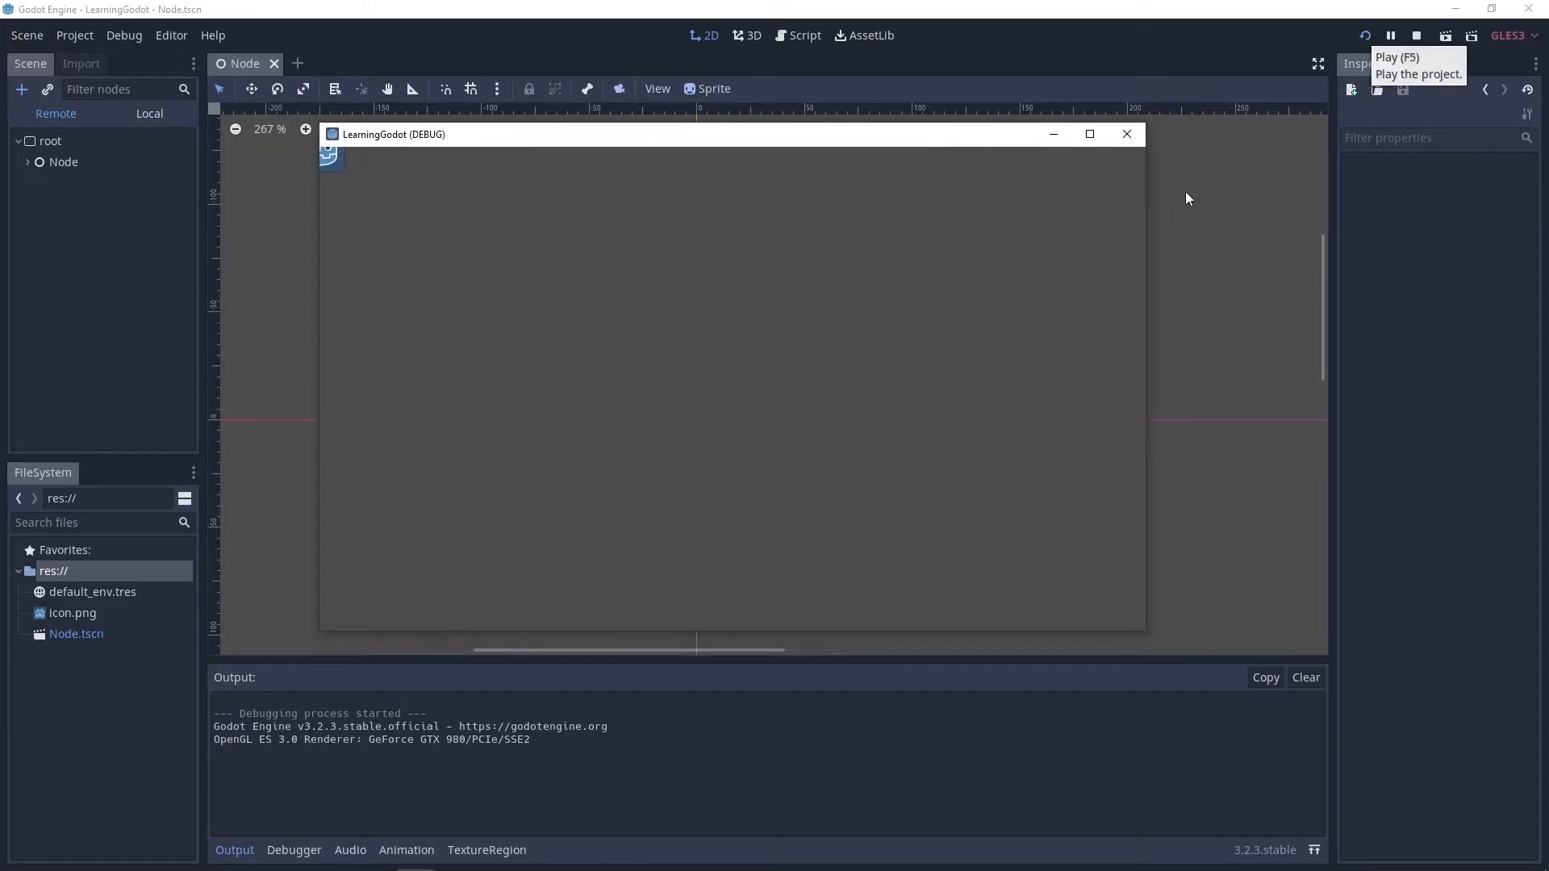
left_click(1060, 137)
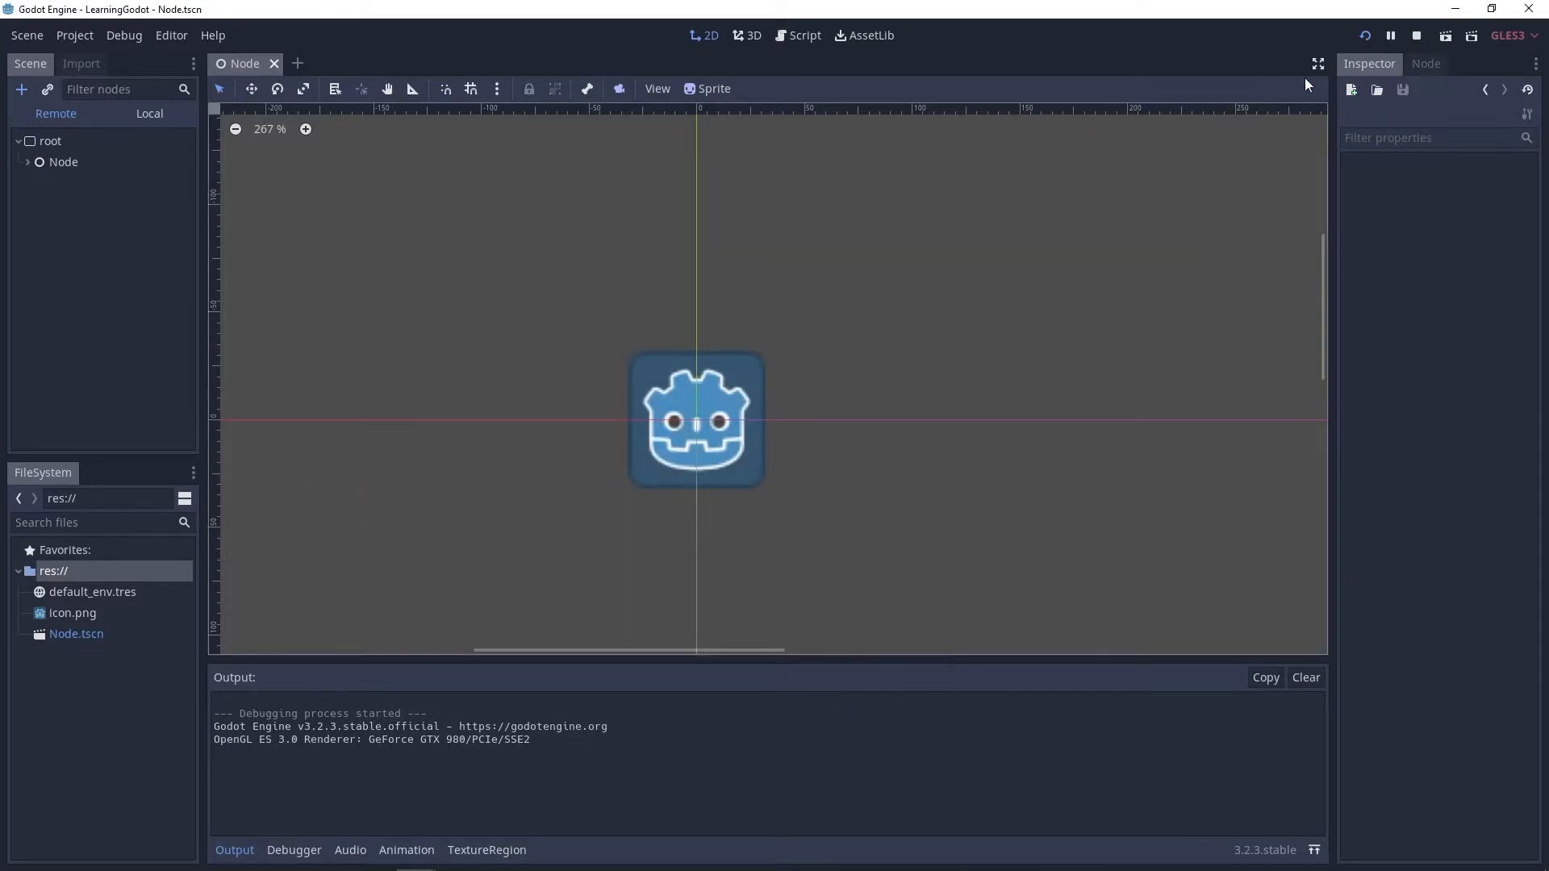
left_click(1417, 37)
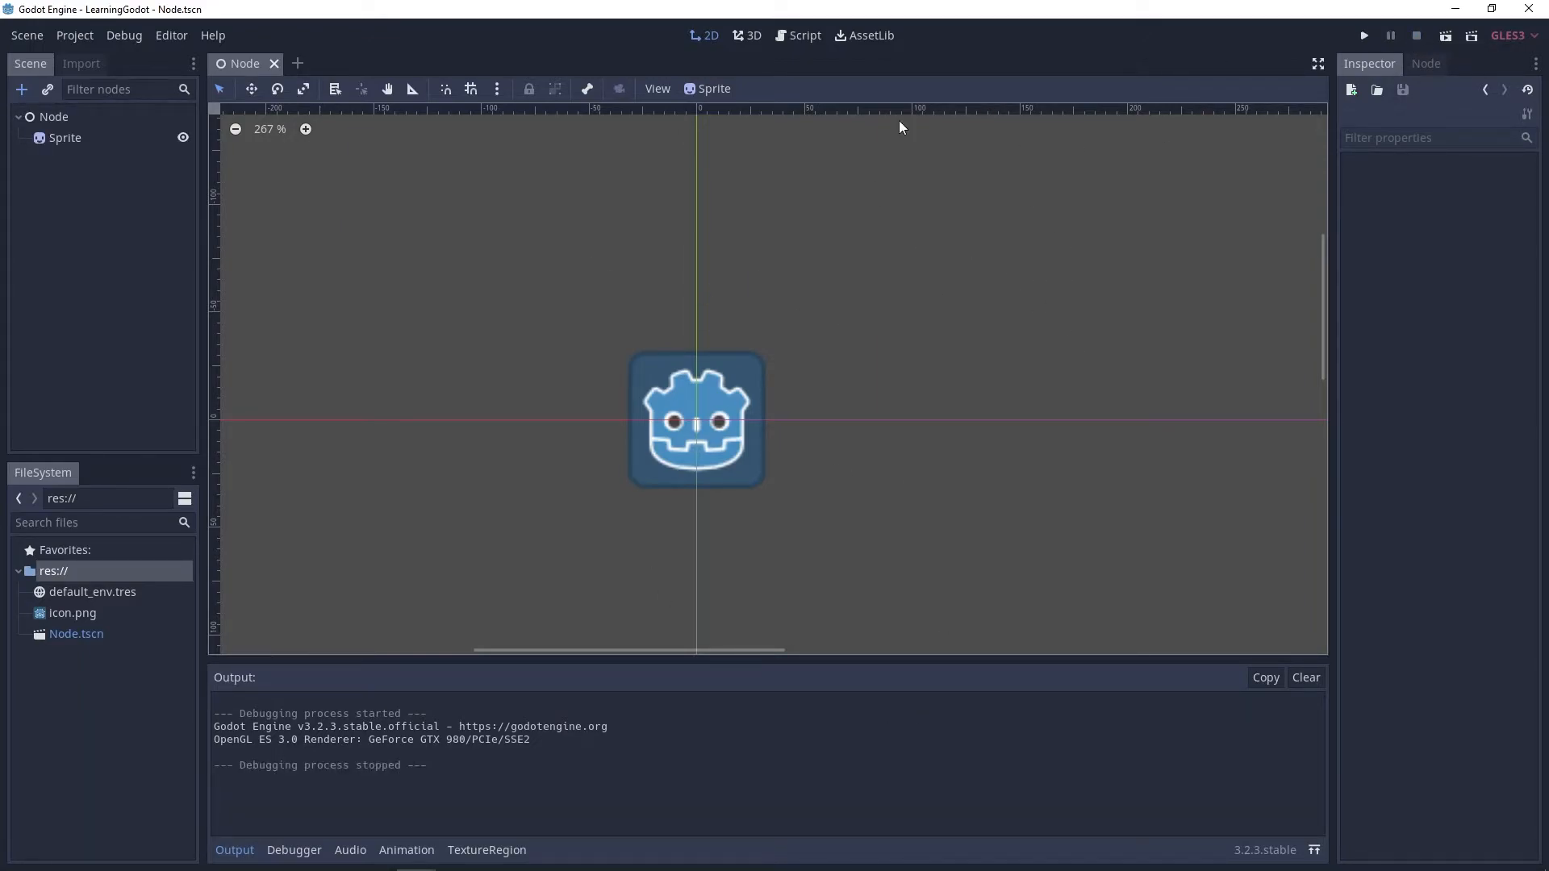
- Start the project once more, switch to the editor window and bring the running game back to the front
left_click(1361, 37)
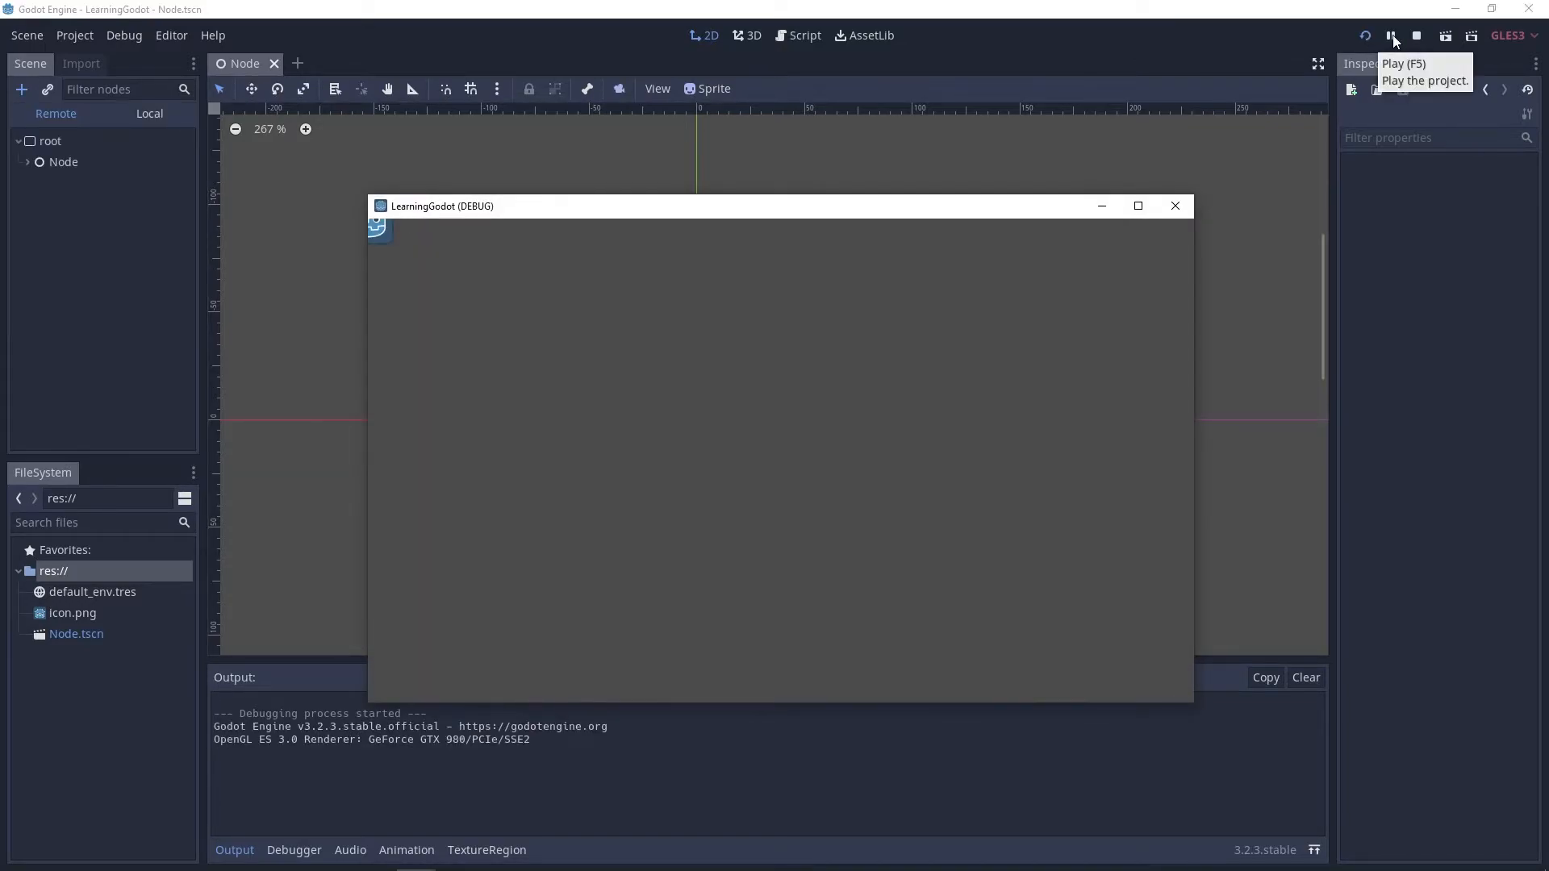
left_click(1400, 113)
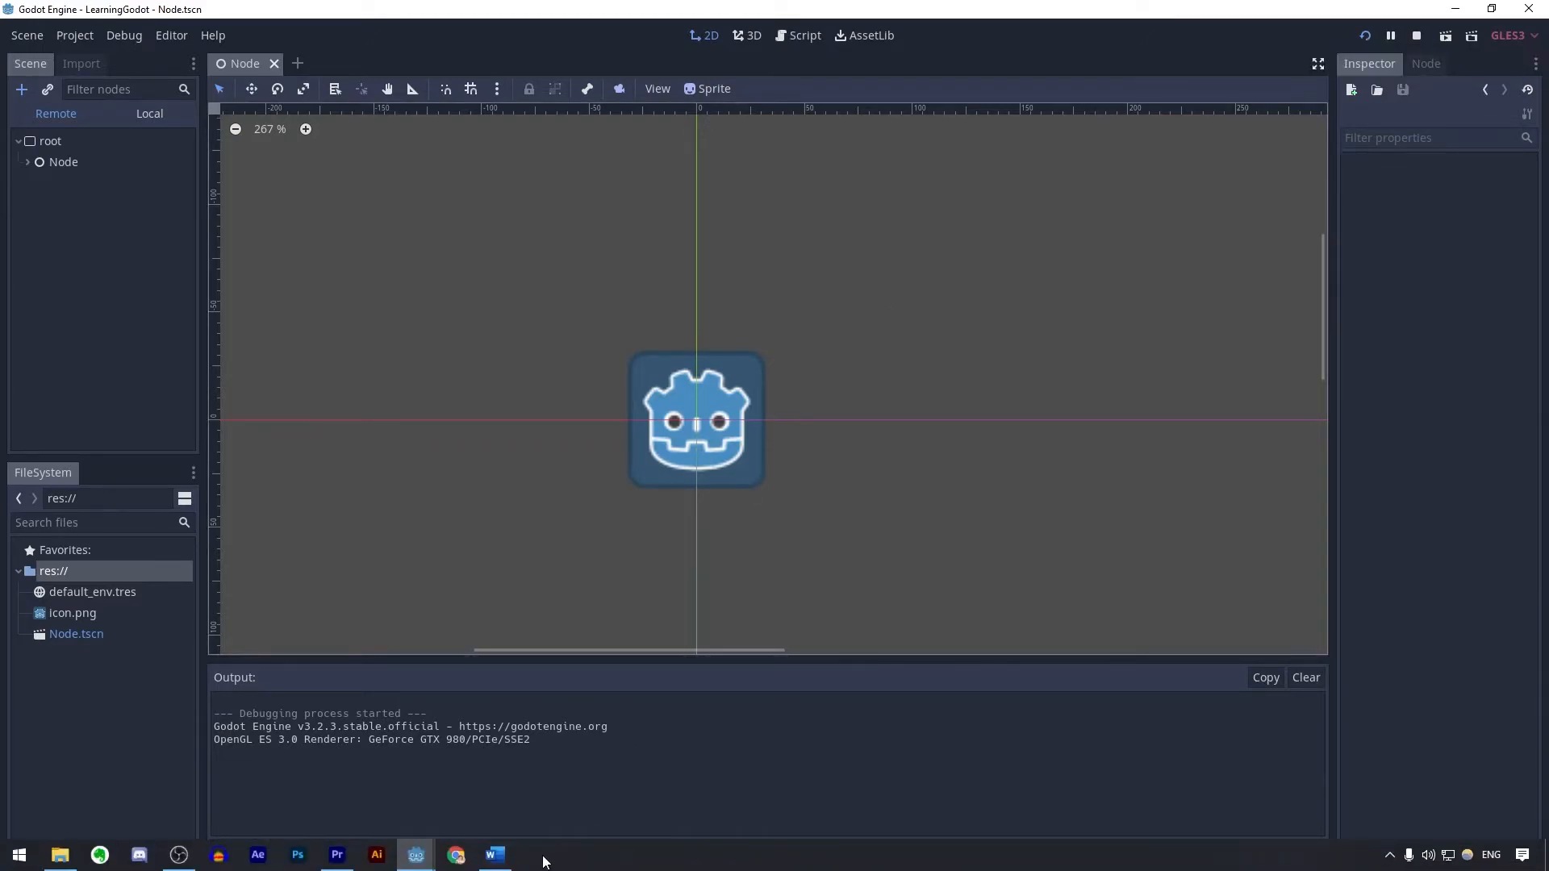
mouse_move(416, 857)
left_click(511, 788)
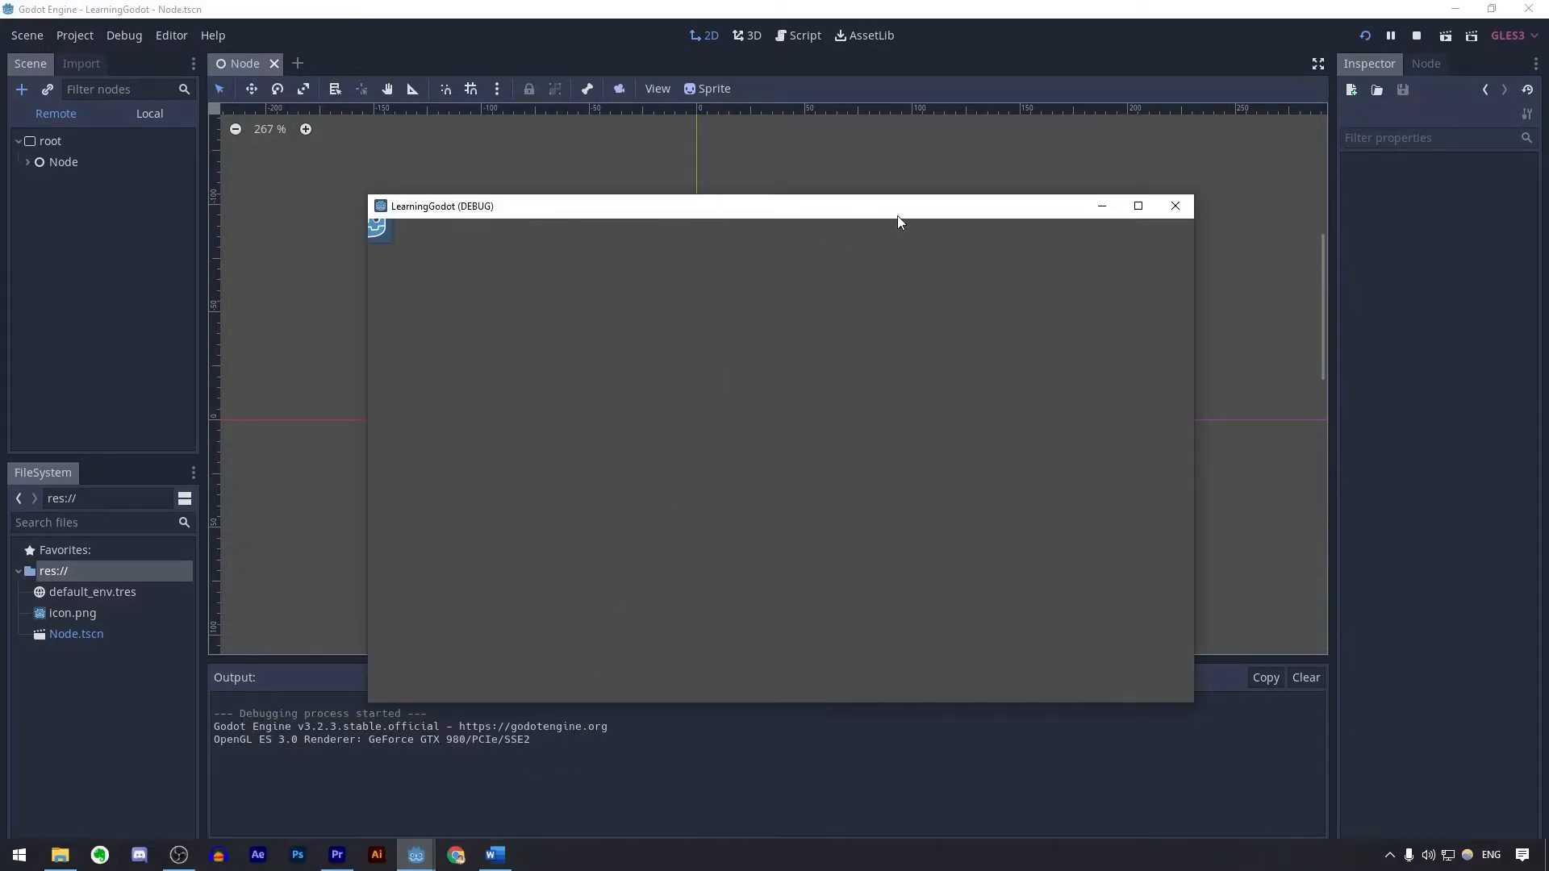
- Pause the running game and check its window, resume it from the editor and stop the run
left_click(1388, 37)
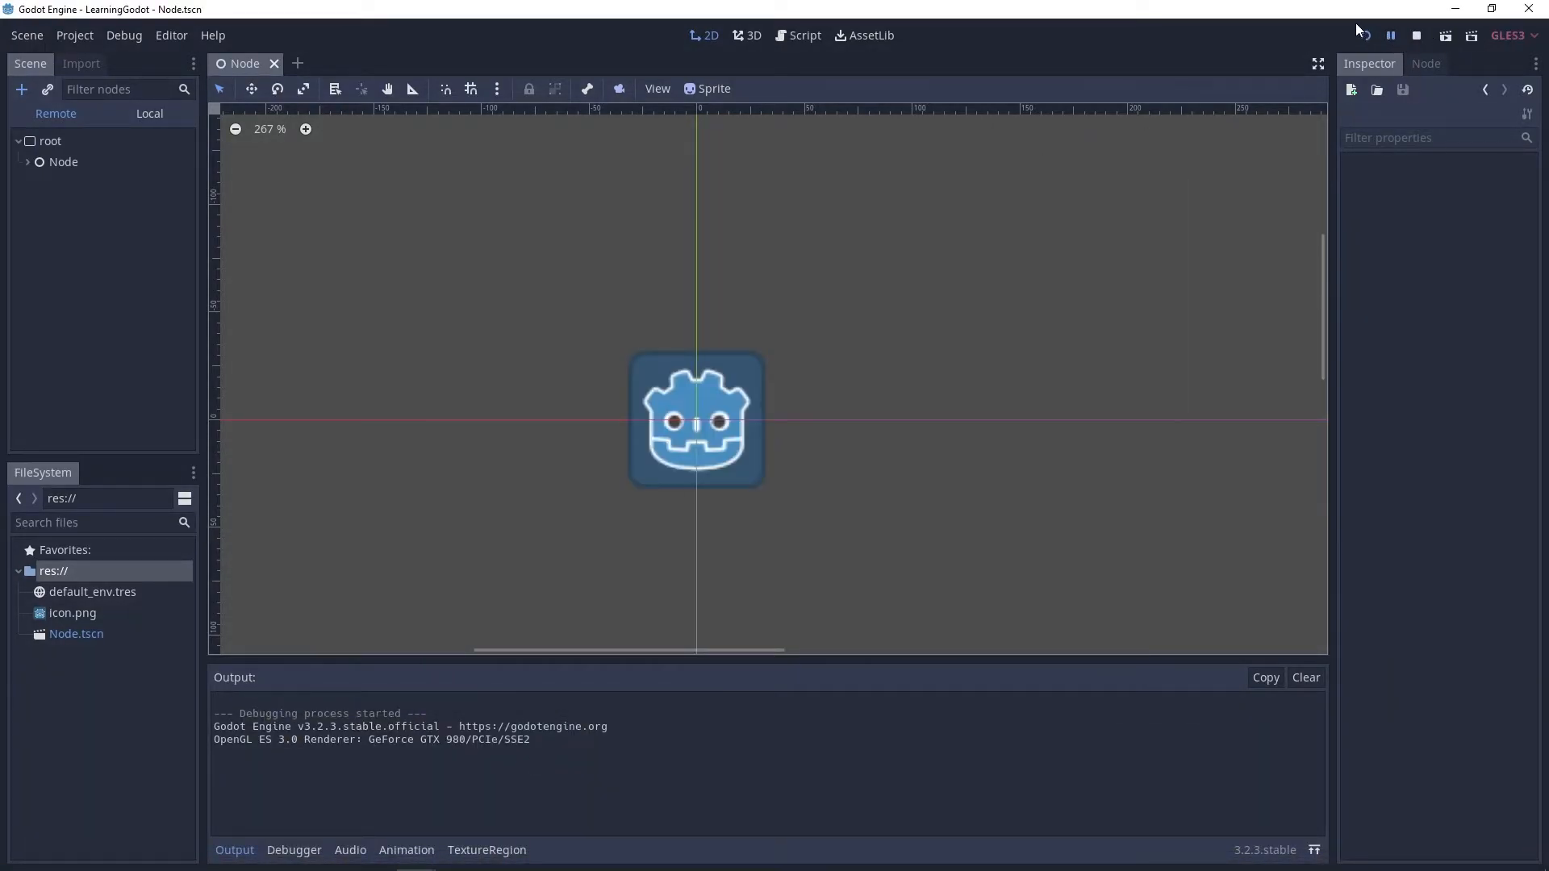
key("alt+Tab")
left_click_drag(763, 206, 824, 128)
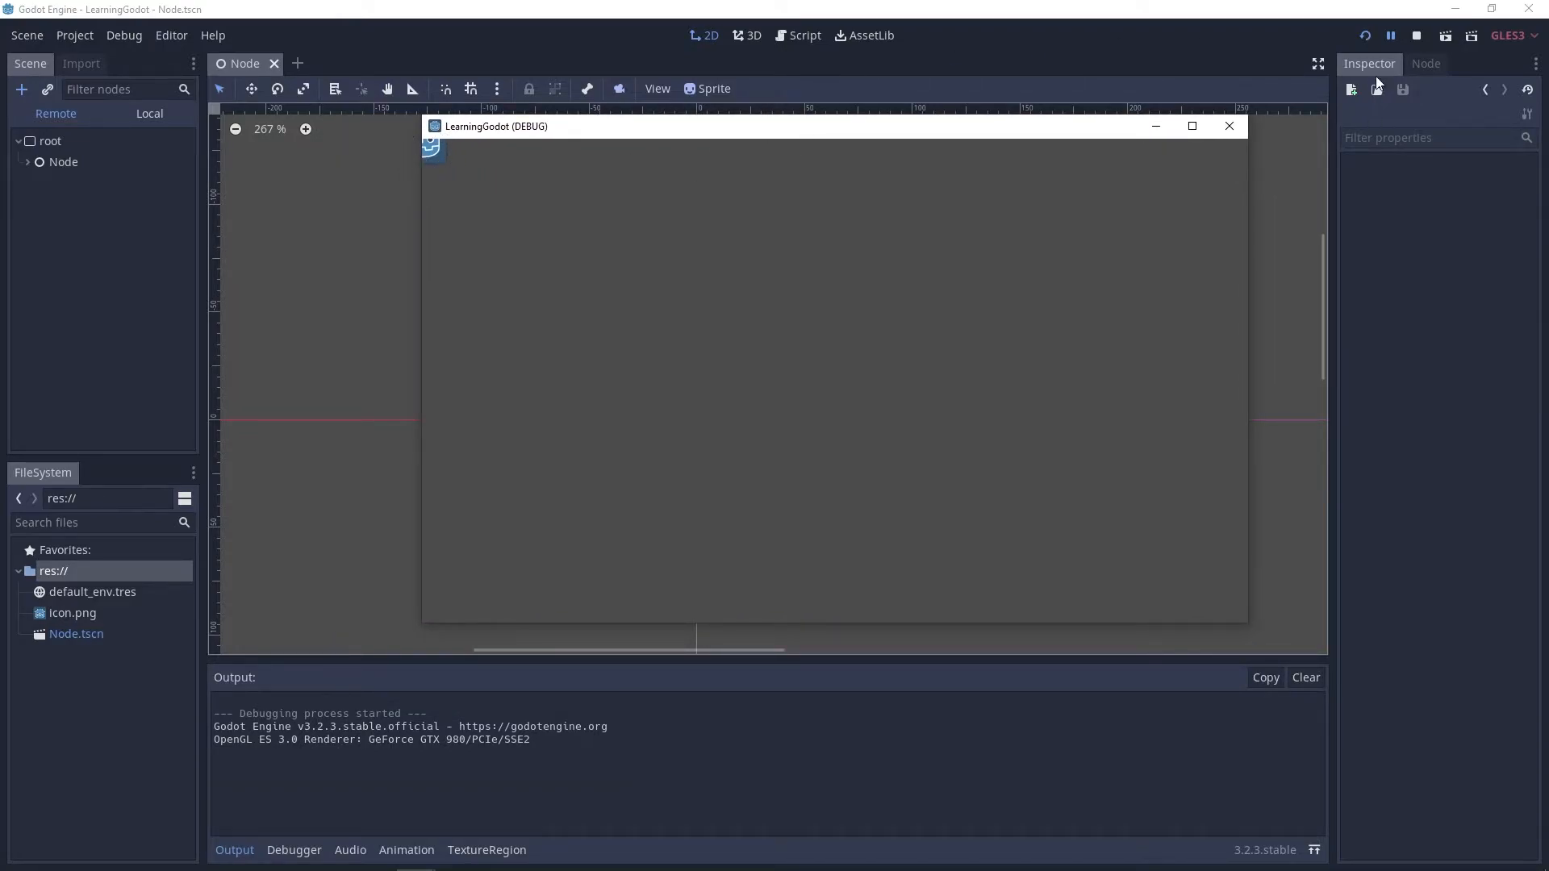
left_click(1389, 37)
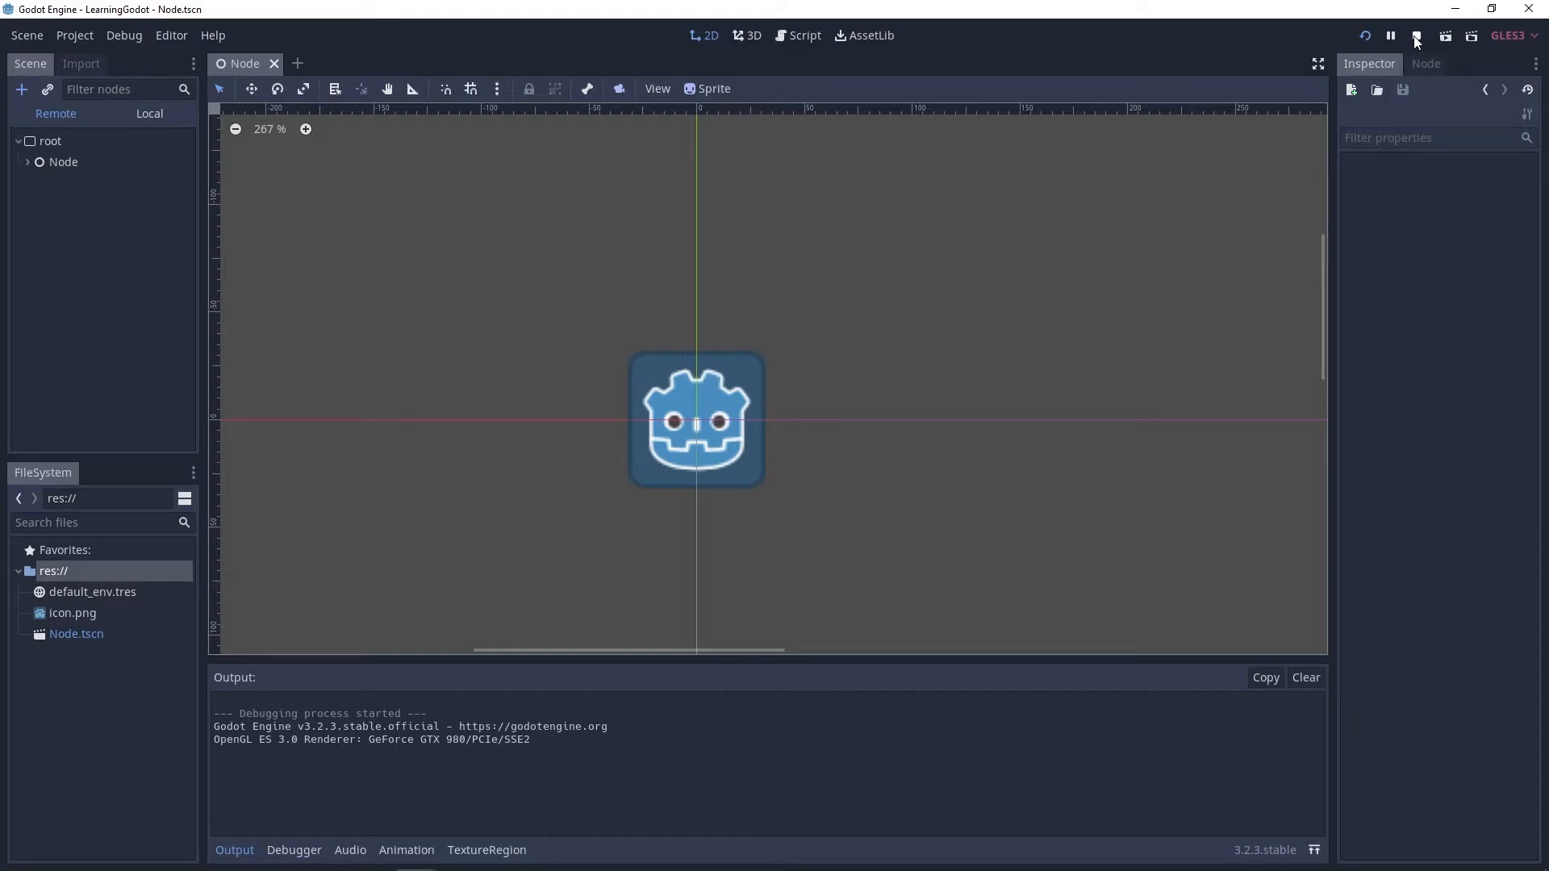
left_click(1416, 36)
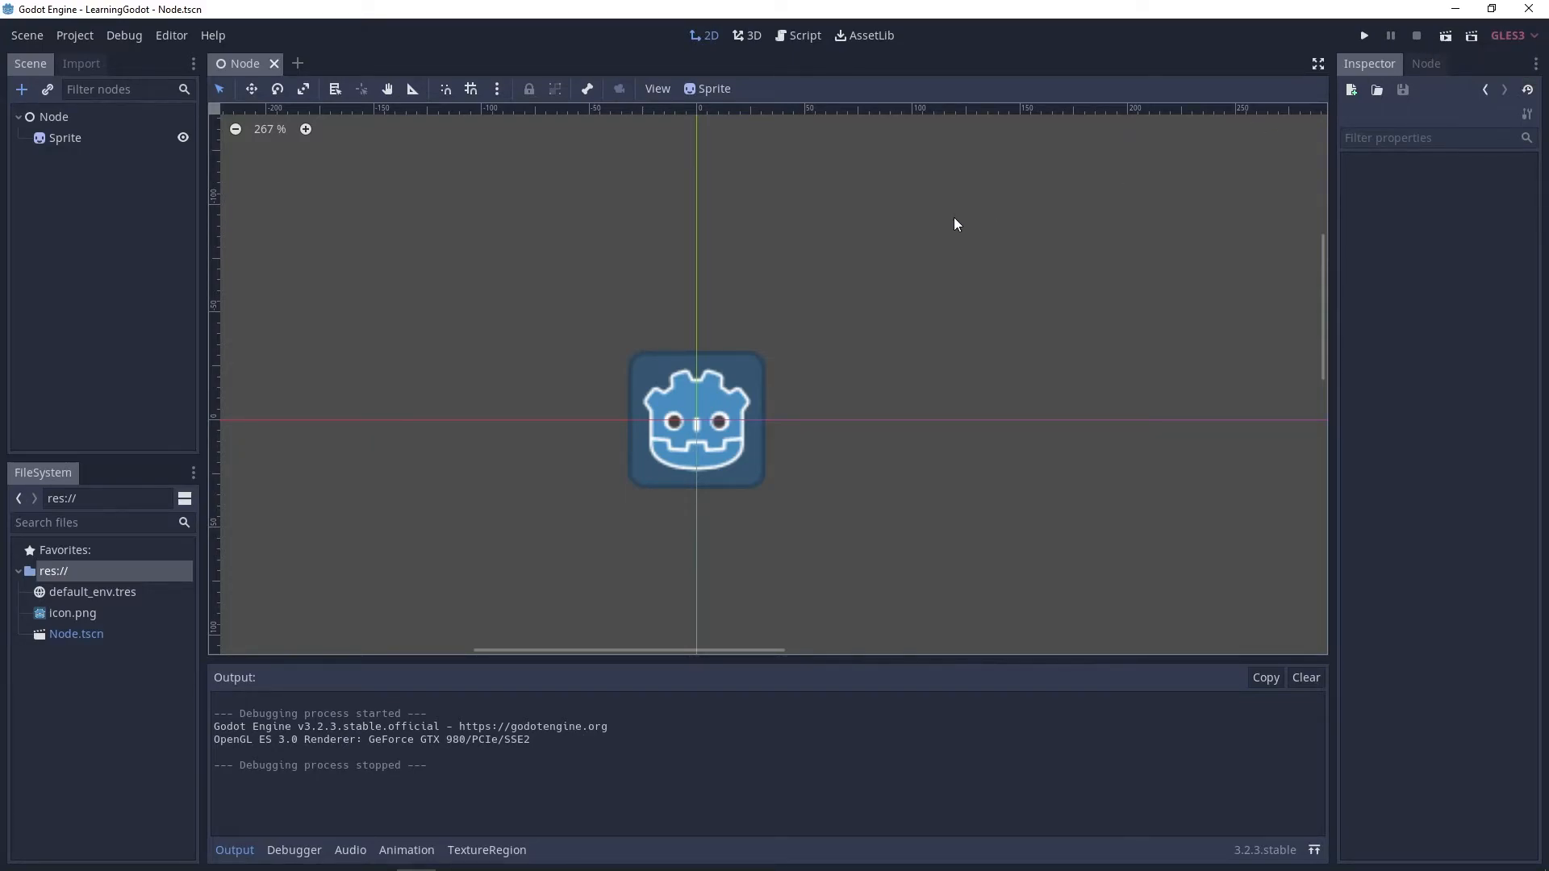
- Create a new scene with a 2D root node and rename the root to Level1
scroll(949, 235, "down", 2)
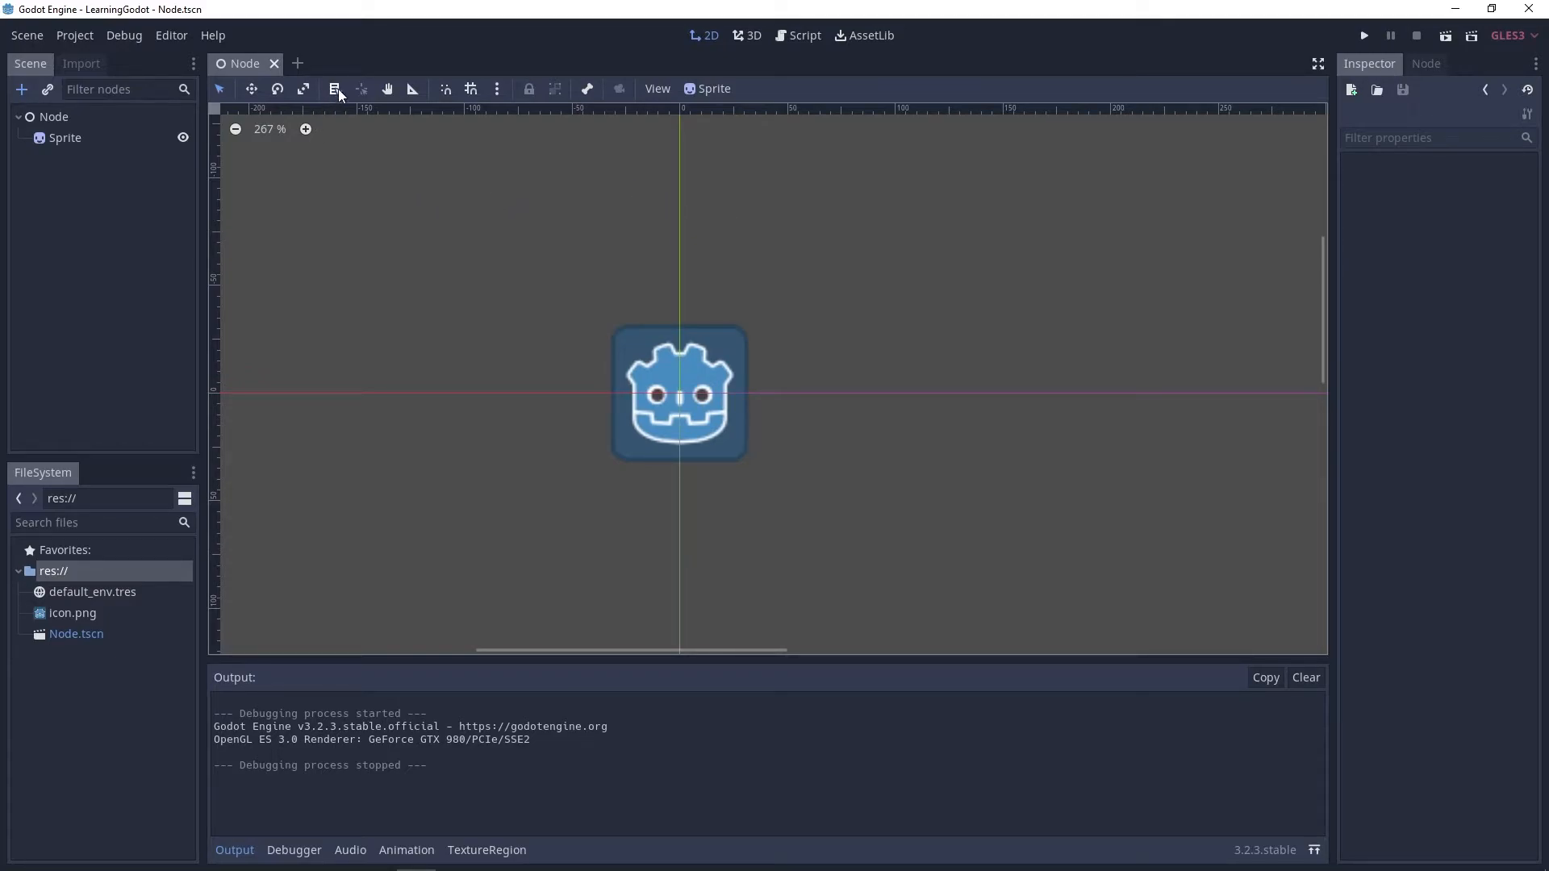
left_click(298, 66)
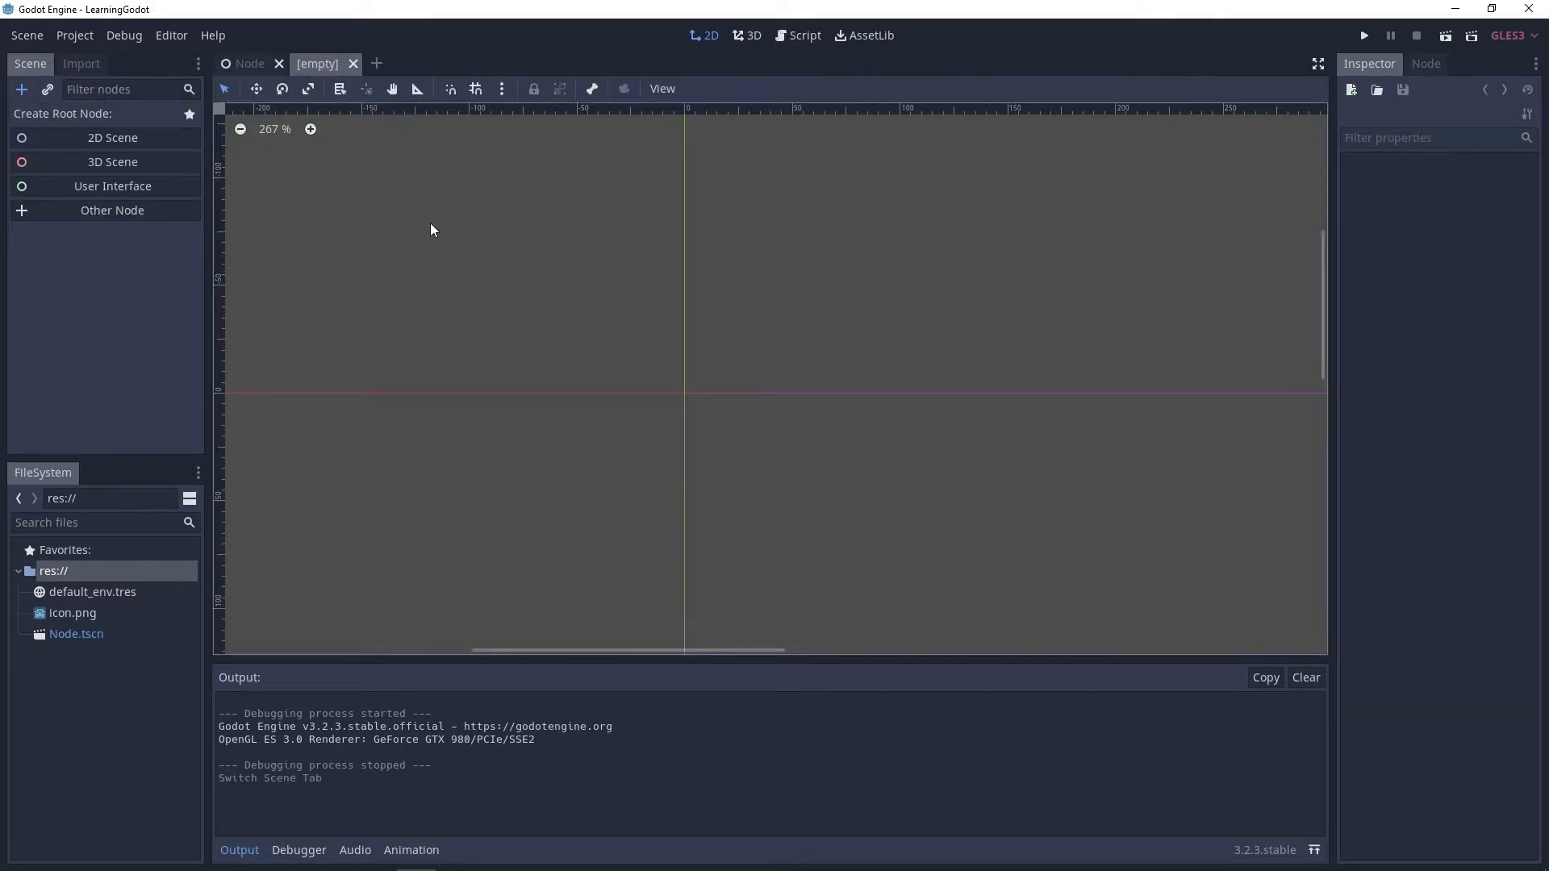
left_click(141, 138)
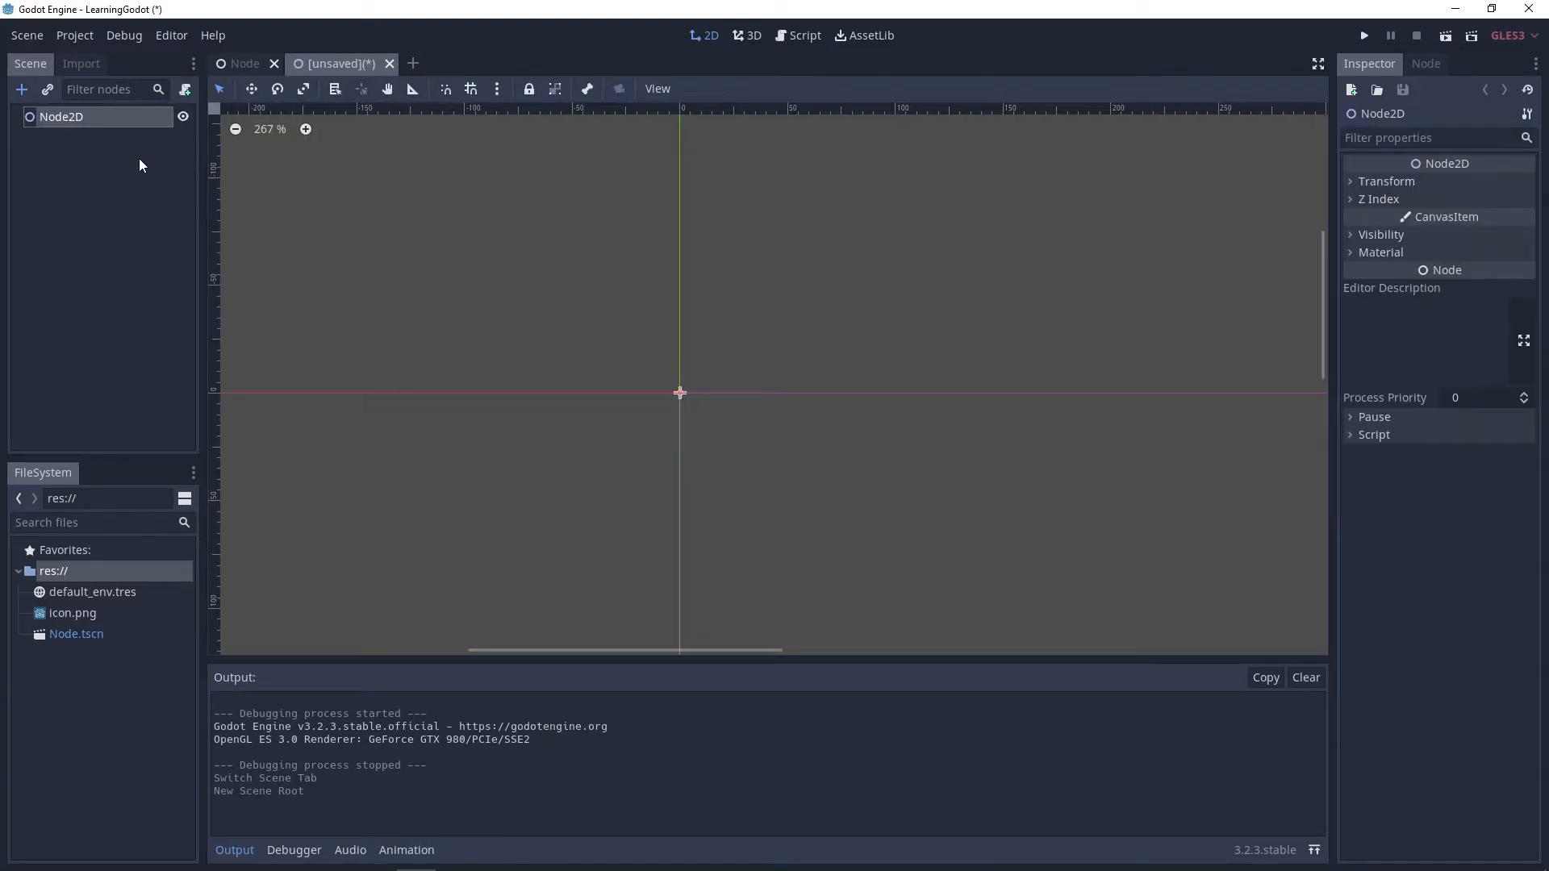
double_click(85, 114)
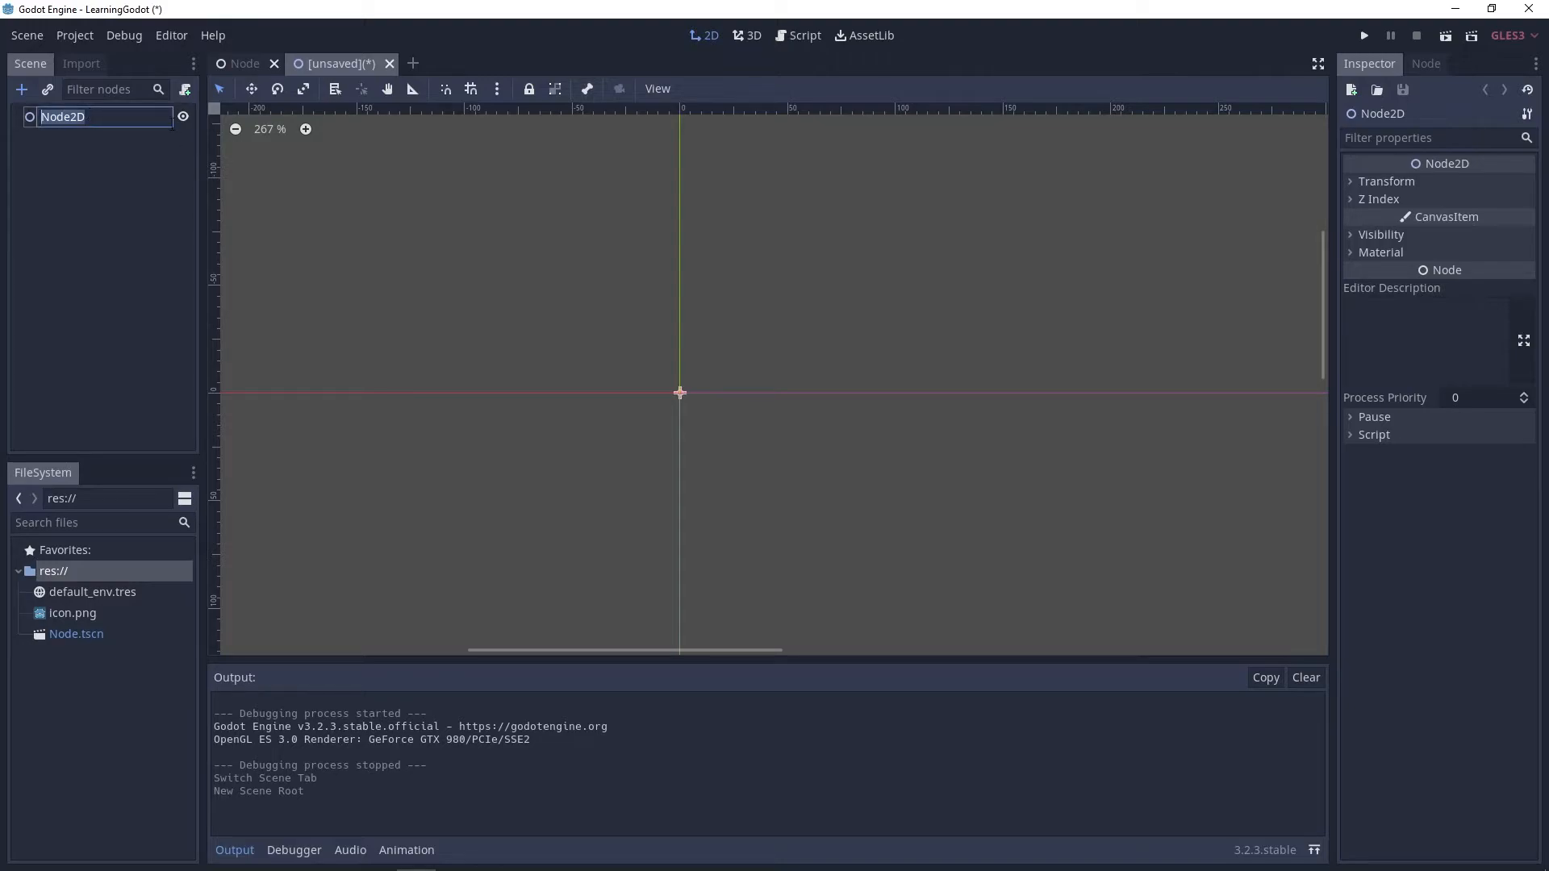
type("Level1")
key("Return")
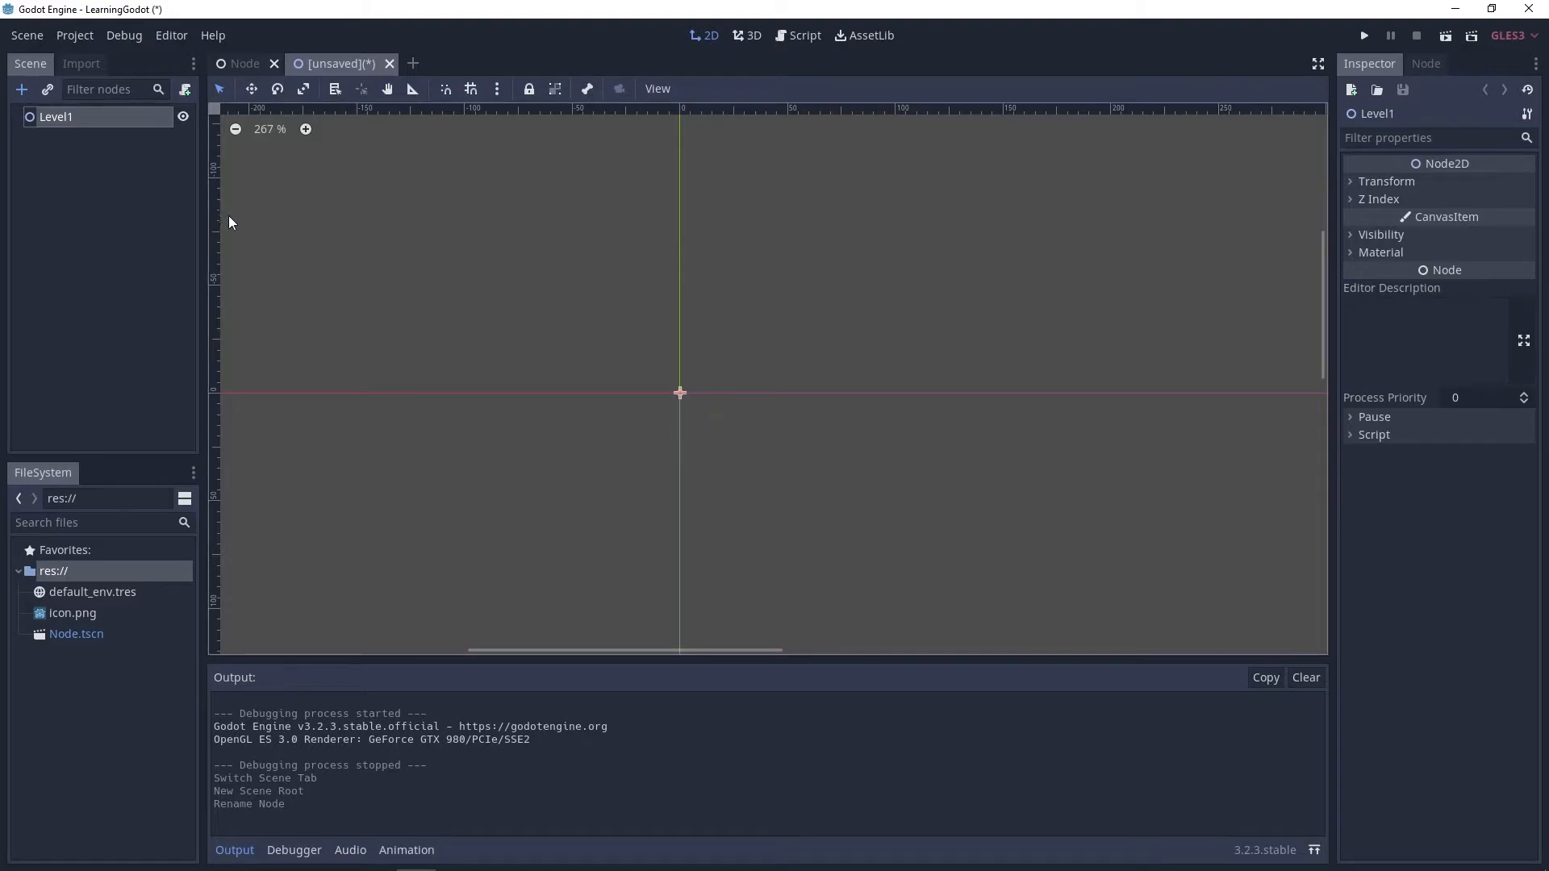
- Save the new scene as Level1.tscn in the res:// folder
key("ctrl+s")
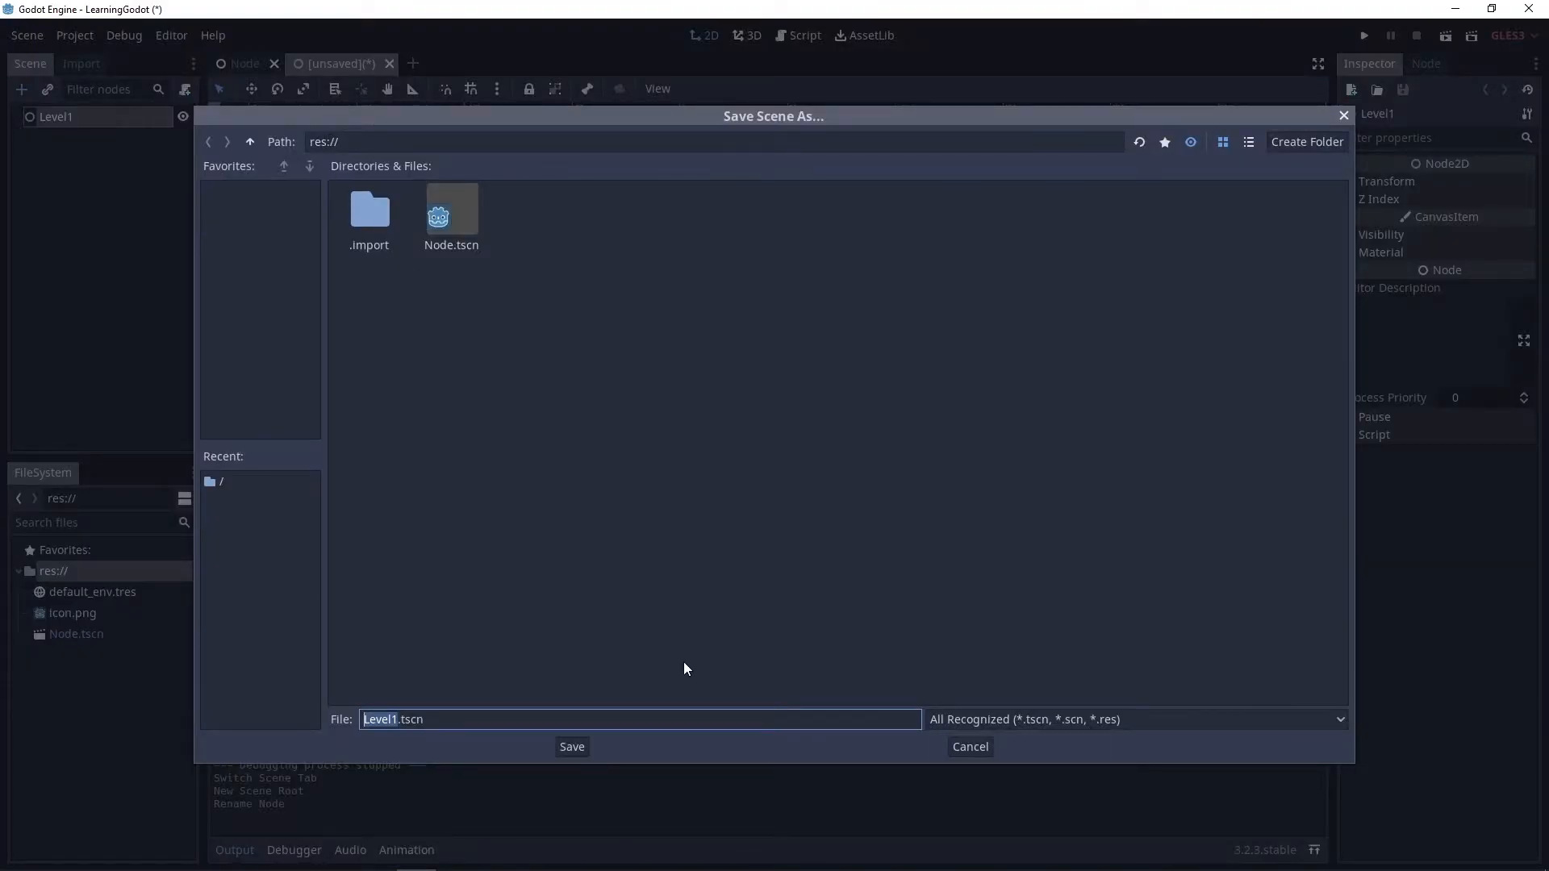
left_click(565, 751)
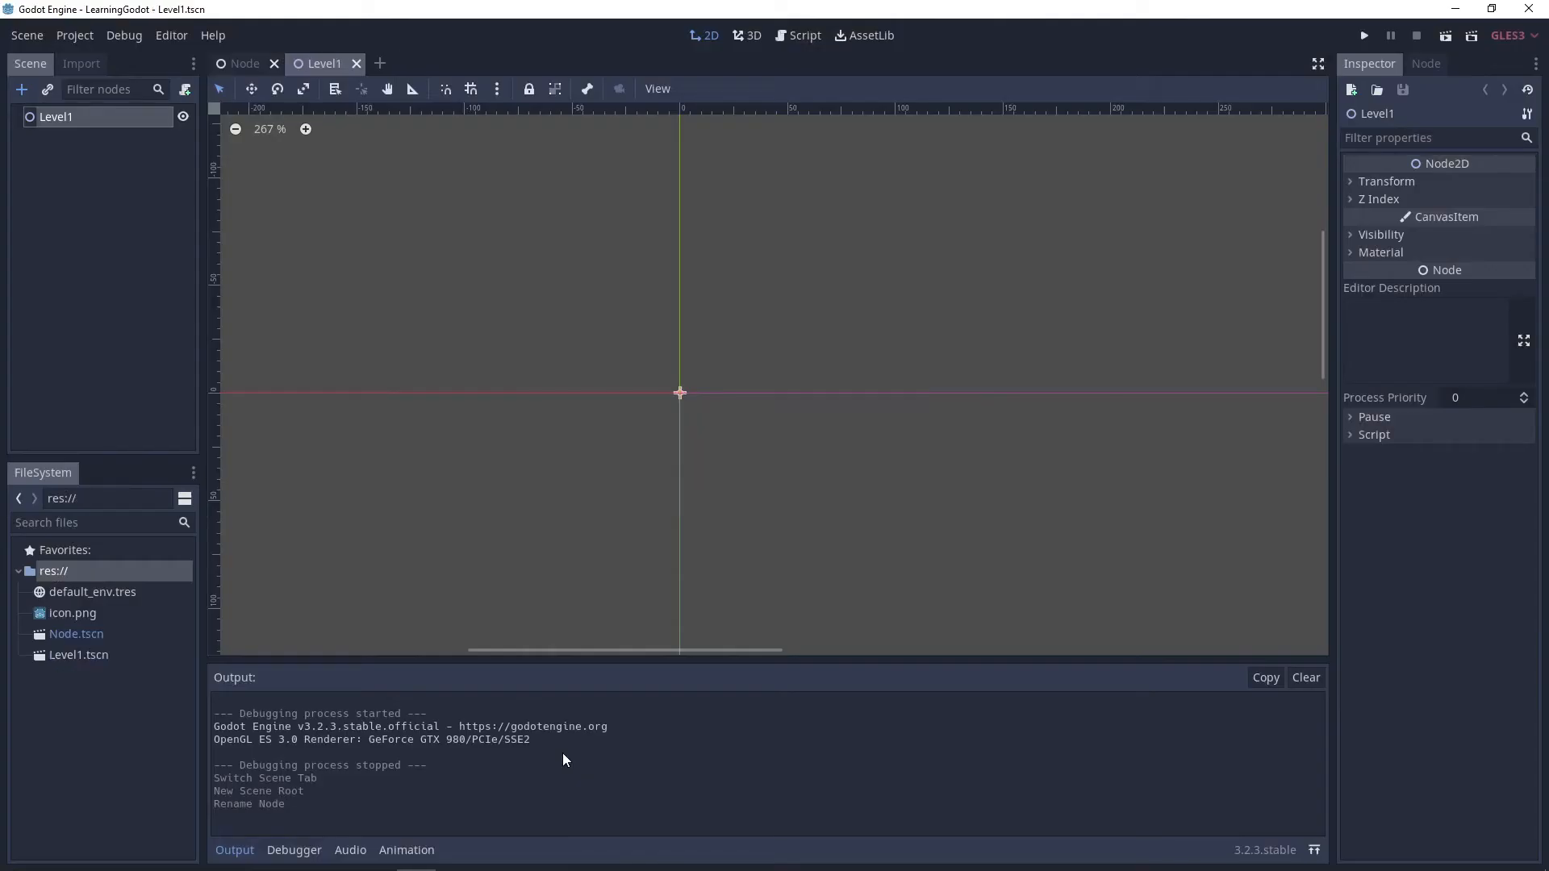
middle_click_drag(611, 275, 605, 276)
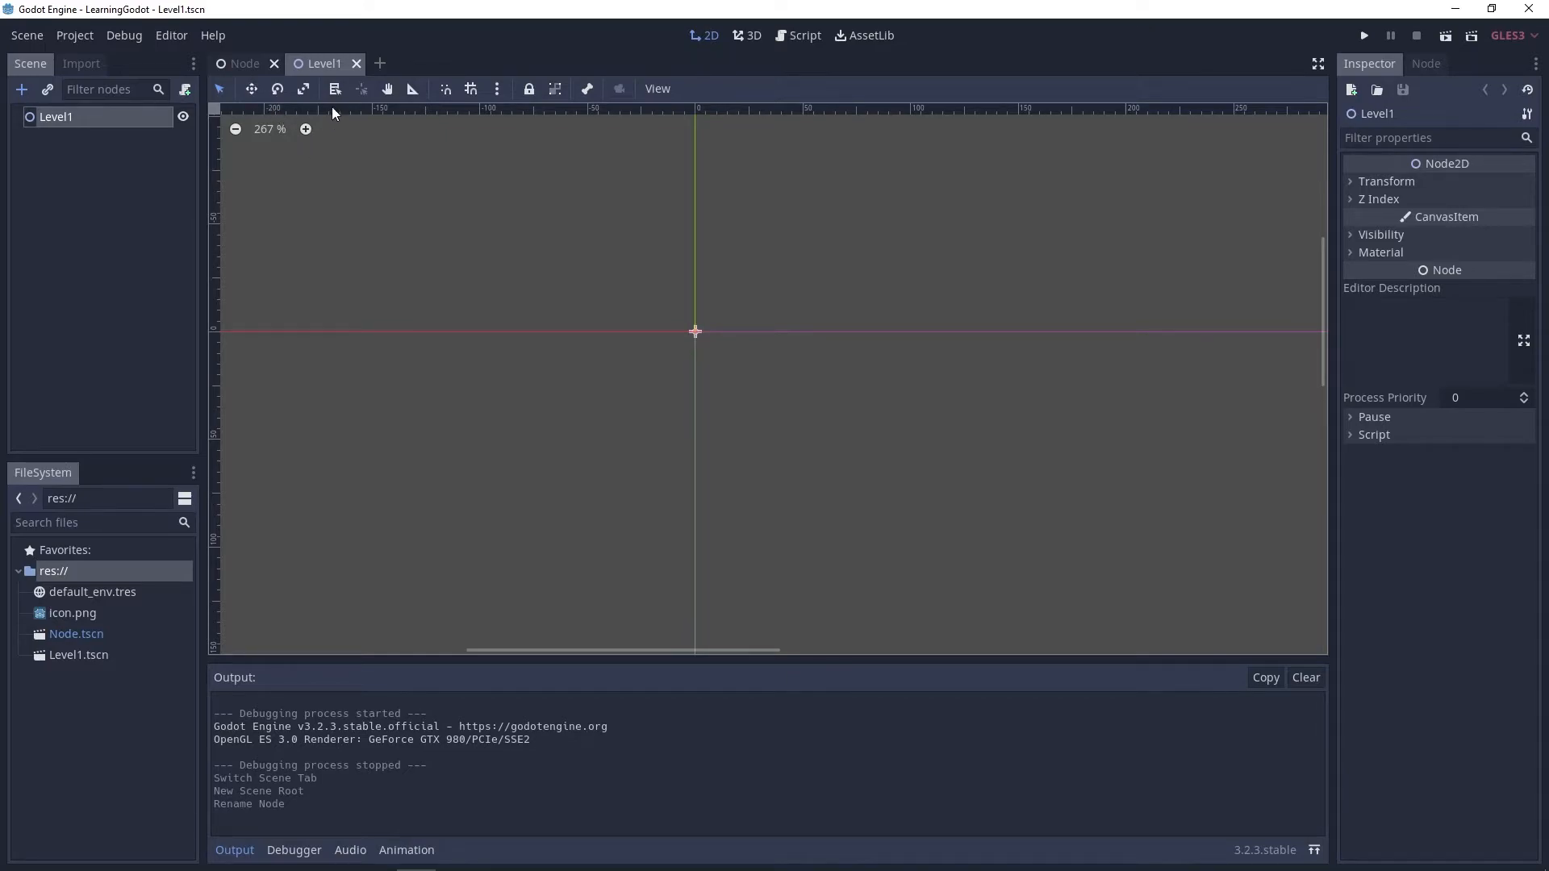
- View the Node scene's node tree for comparison and return to the Level1 scene
left_click(238, 62)
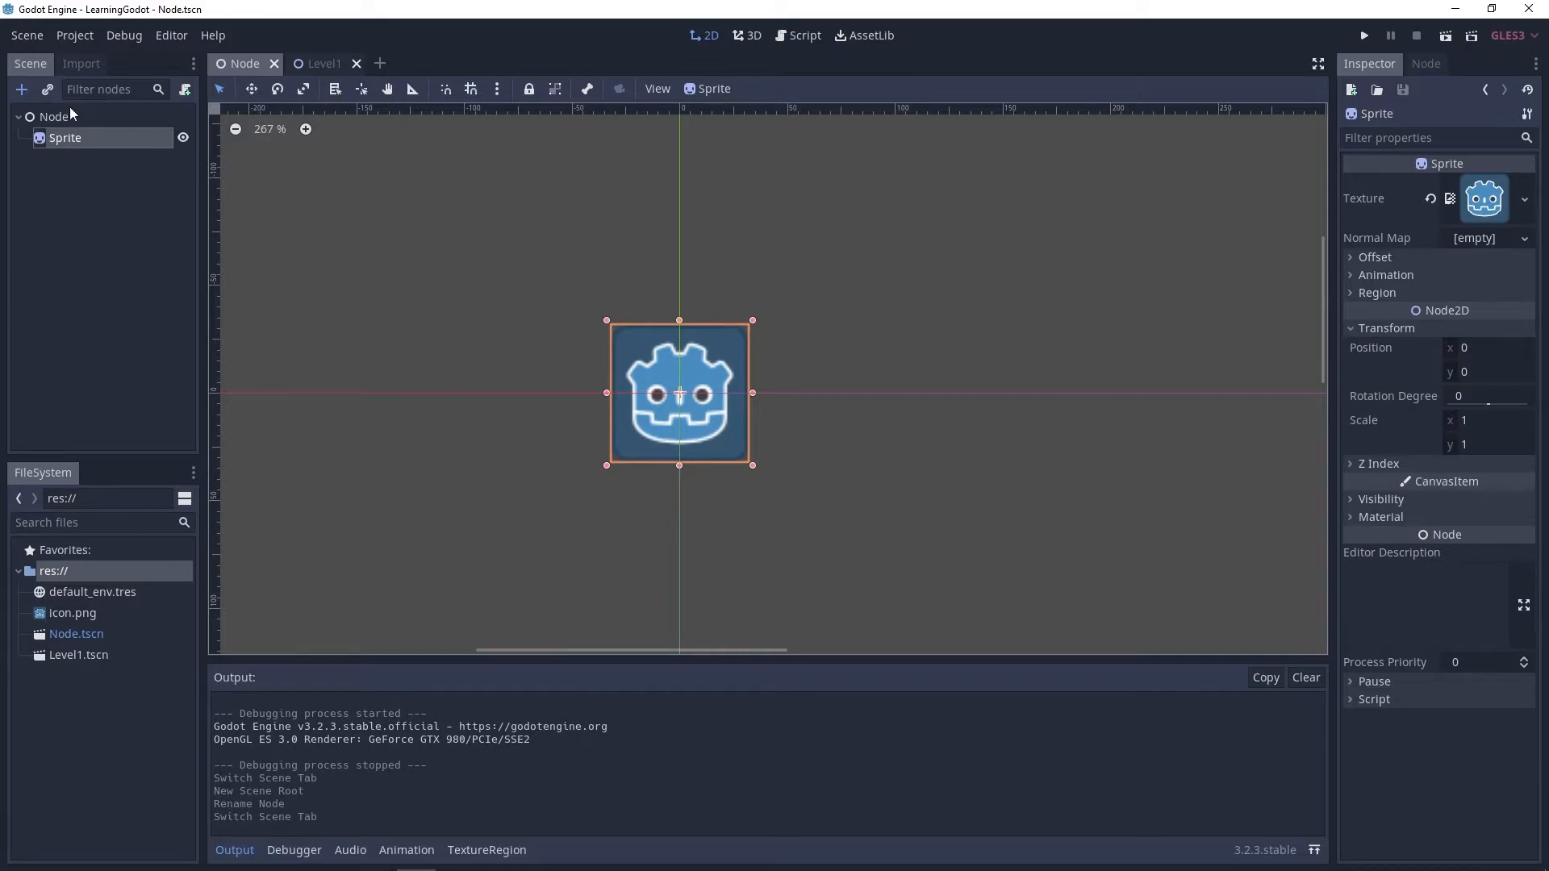
left_click(319, 63)
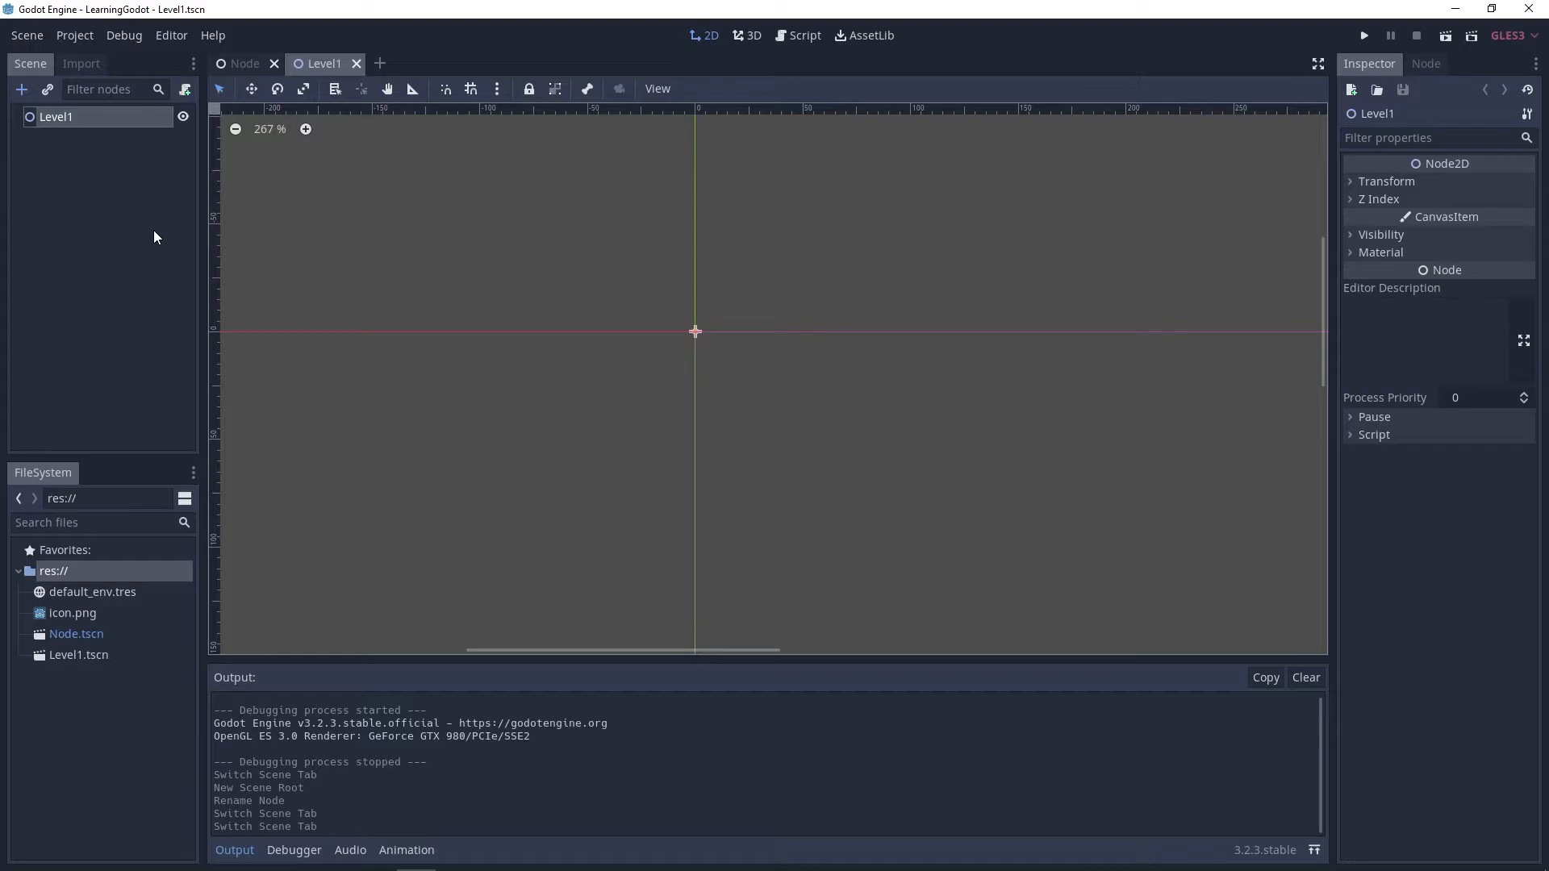
middle_click_drag(875, 245, 720, 239)
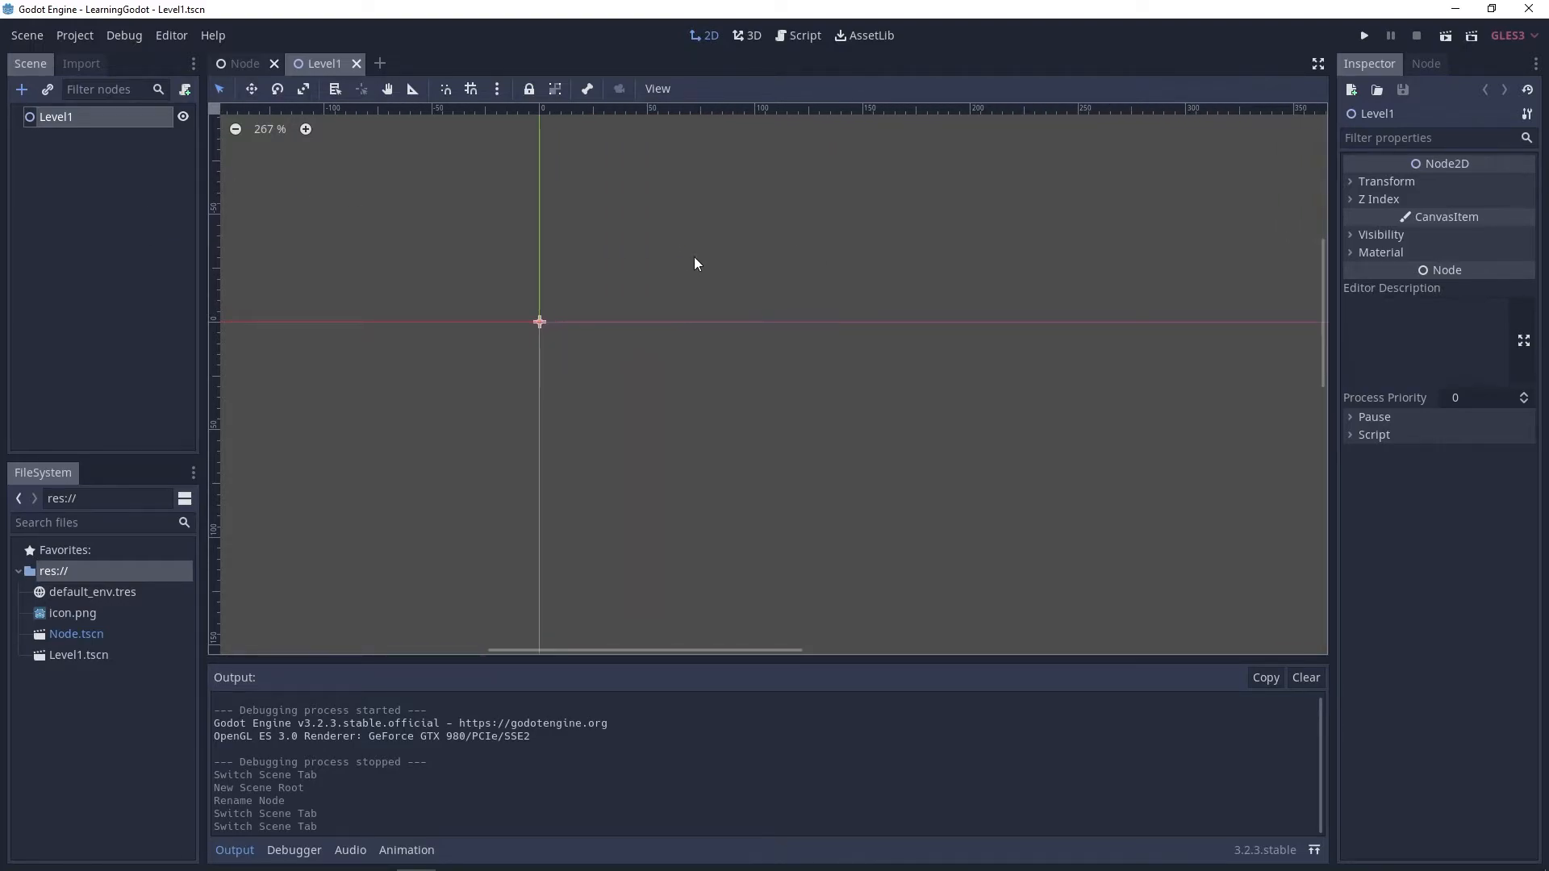
- Add a Sprite node as a child of the Level1 root node
left_click(22, 89)
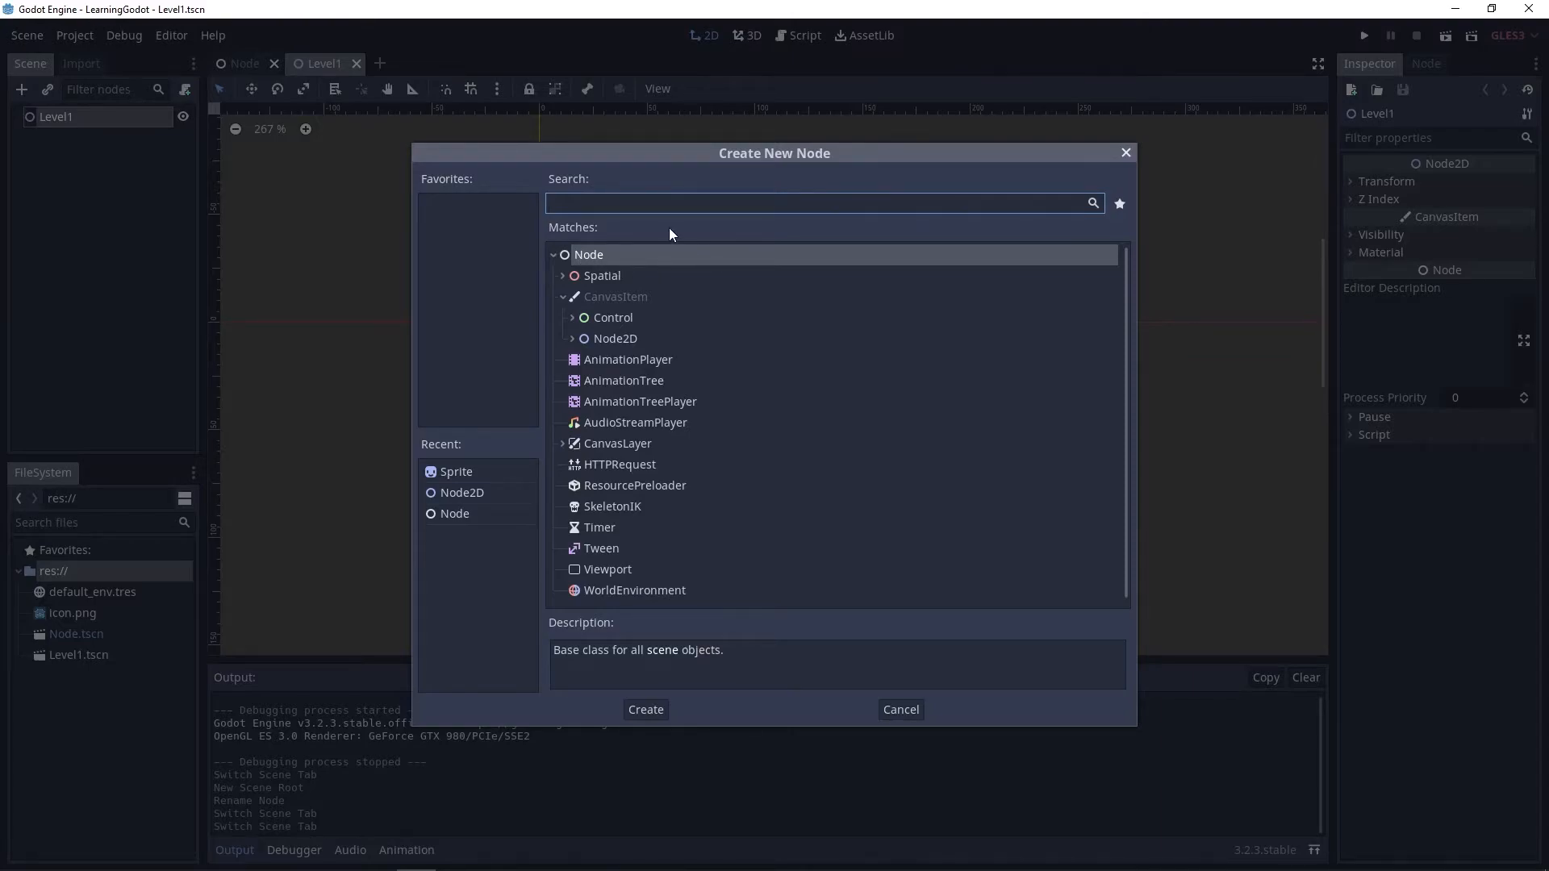
type("sprite")
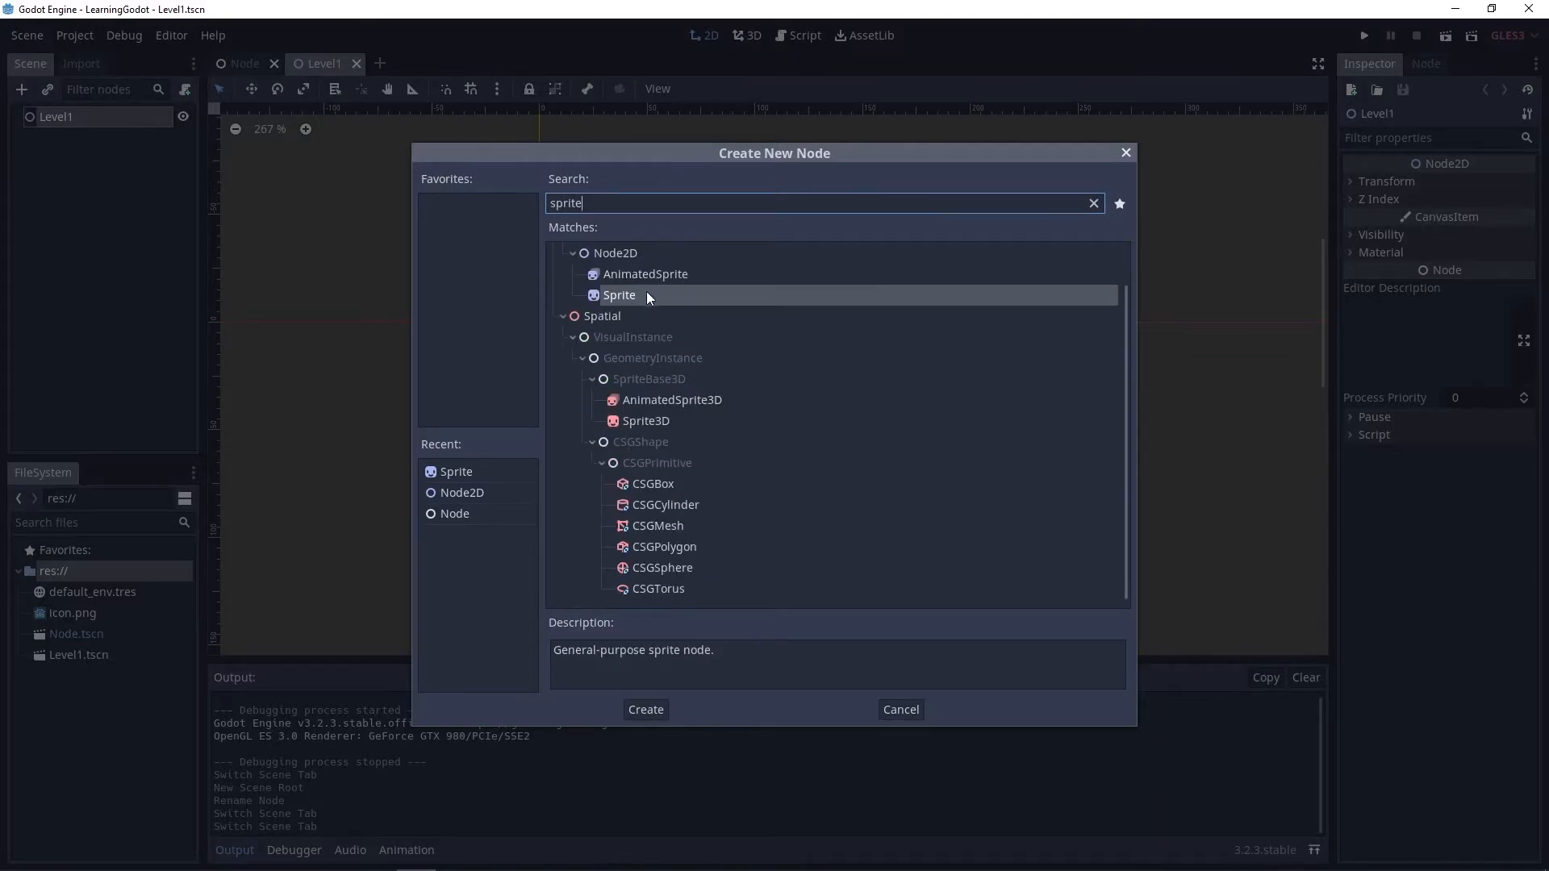
double_click(637, 295)
middle_click_drag(679, 308, 662, 297)
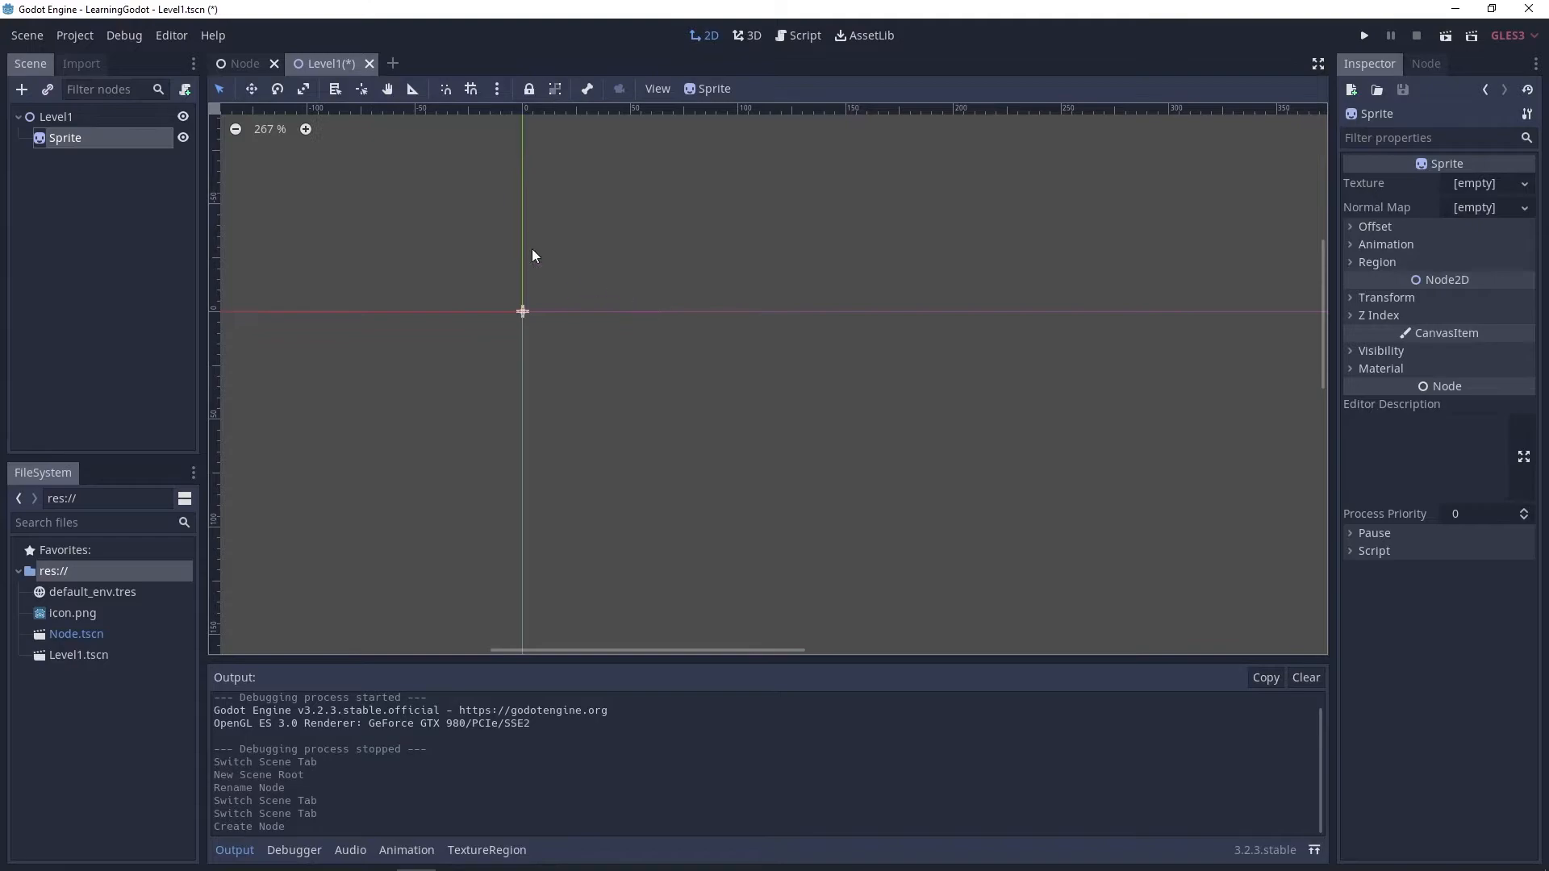
- Assign icon.png as the texture of the Sprite node in the Level1 scene
middle_click_drag(611, 229, 604, 215)
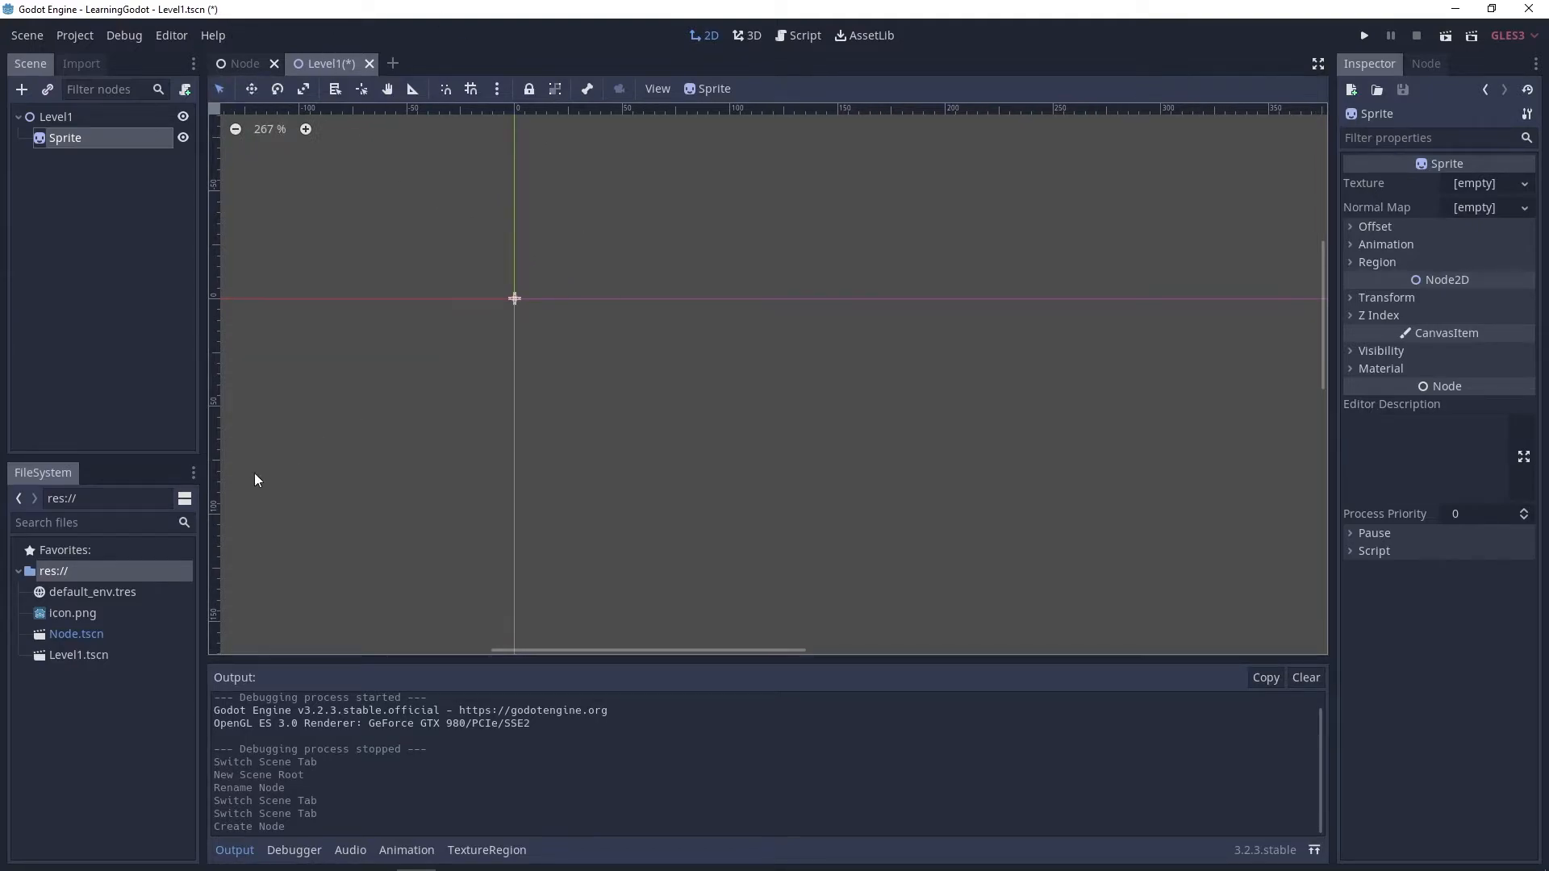
middle_click_drag(541, 380, 553, 385)
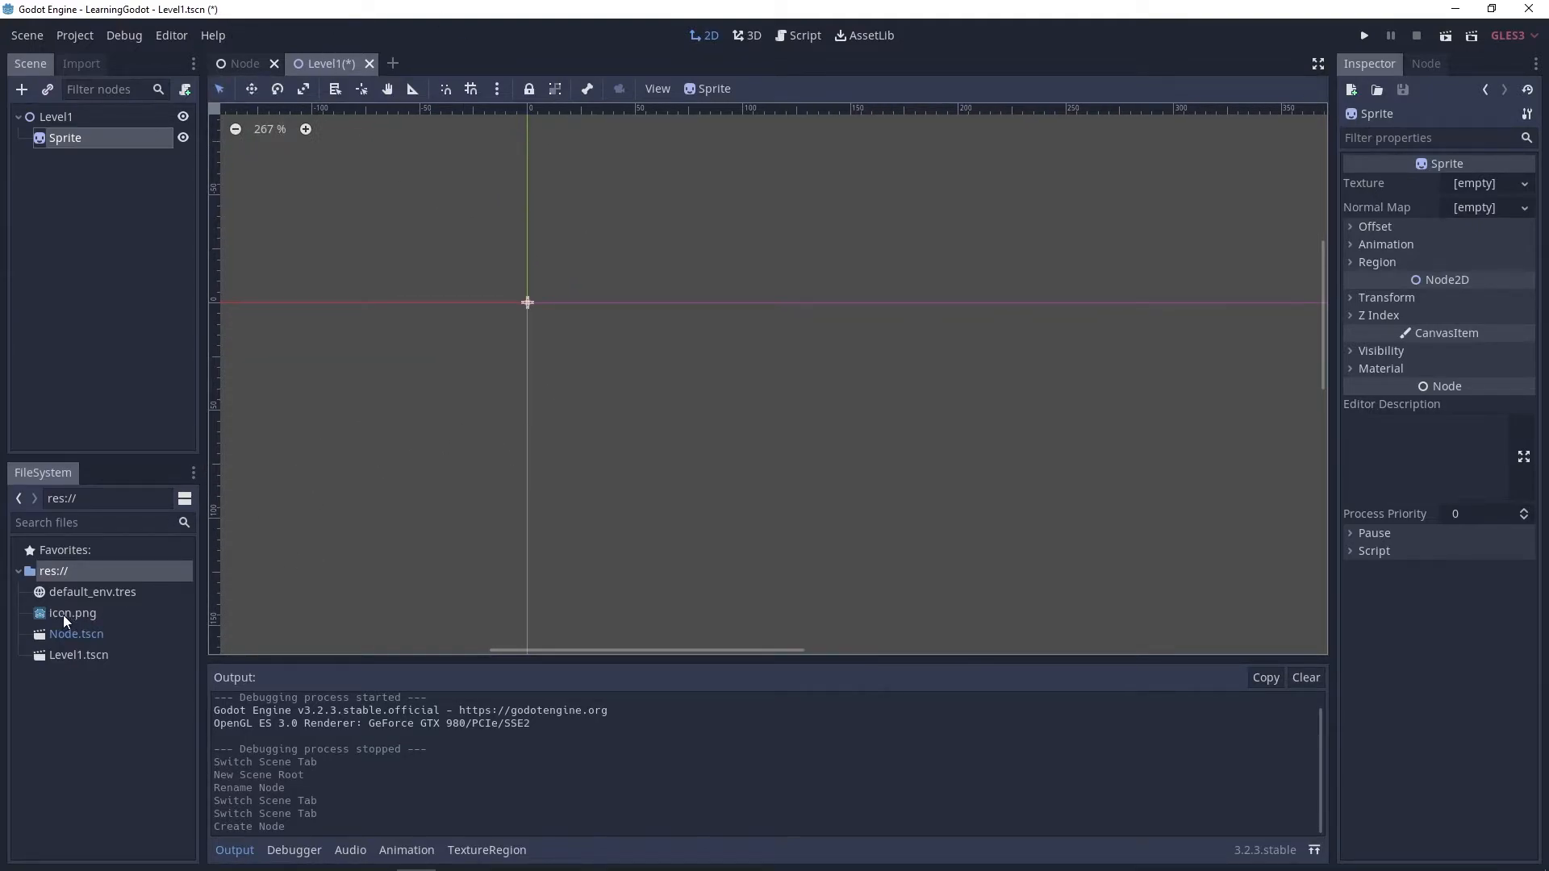
left_click_drag(61, 611, 1468, 189)
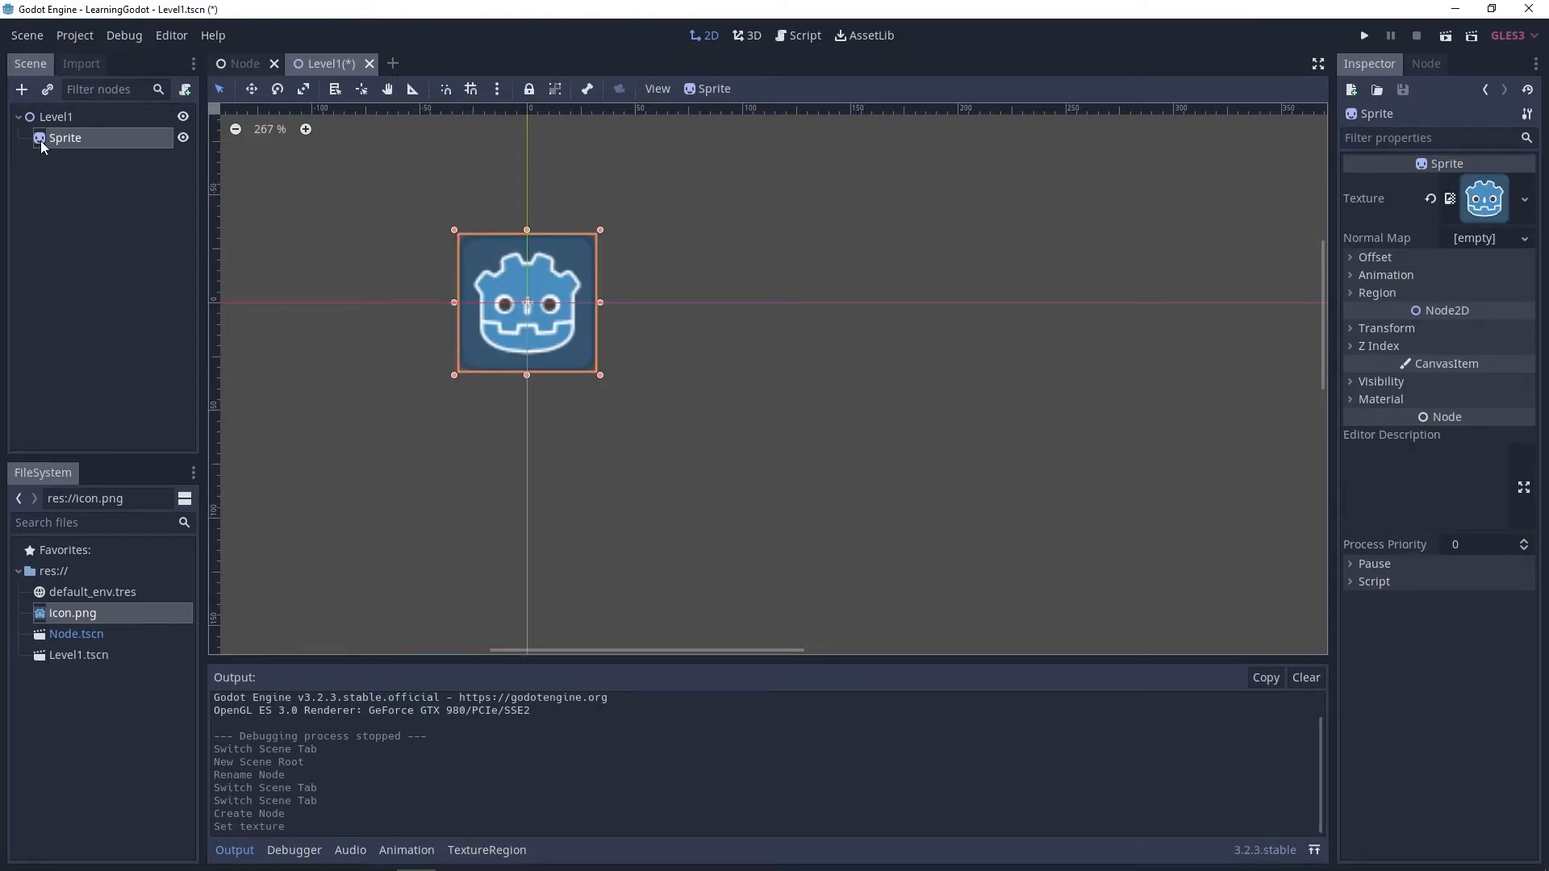
- Move the Level1 sprite to roughly the centre of the game viewport frame and save the scene
scroll(767, 452, "down", 5)
middle_click_drag(853, 481, 641, 316)
scroll(647, 347, "down", 5)
scroll(570, 345, "down", 5)
scroll(570, 346, "down", 5)
scroll(621, 334, "down", 3)
scroll(767, 252, "down", 1)
left_click_drag(457, 252, 744, 420)
scroll(766, 442, "up", 1)
middle_click_drag(766, 442, 760, 428)
key("ctrl+s")
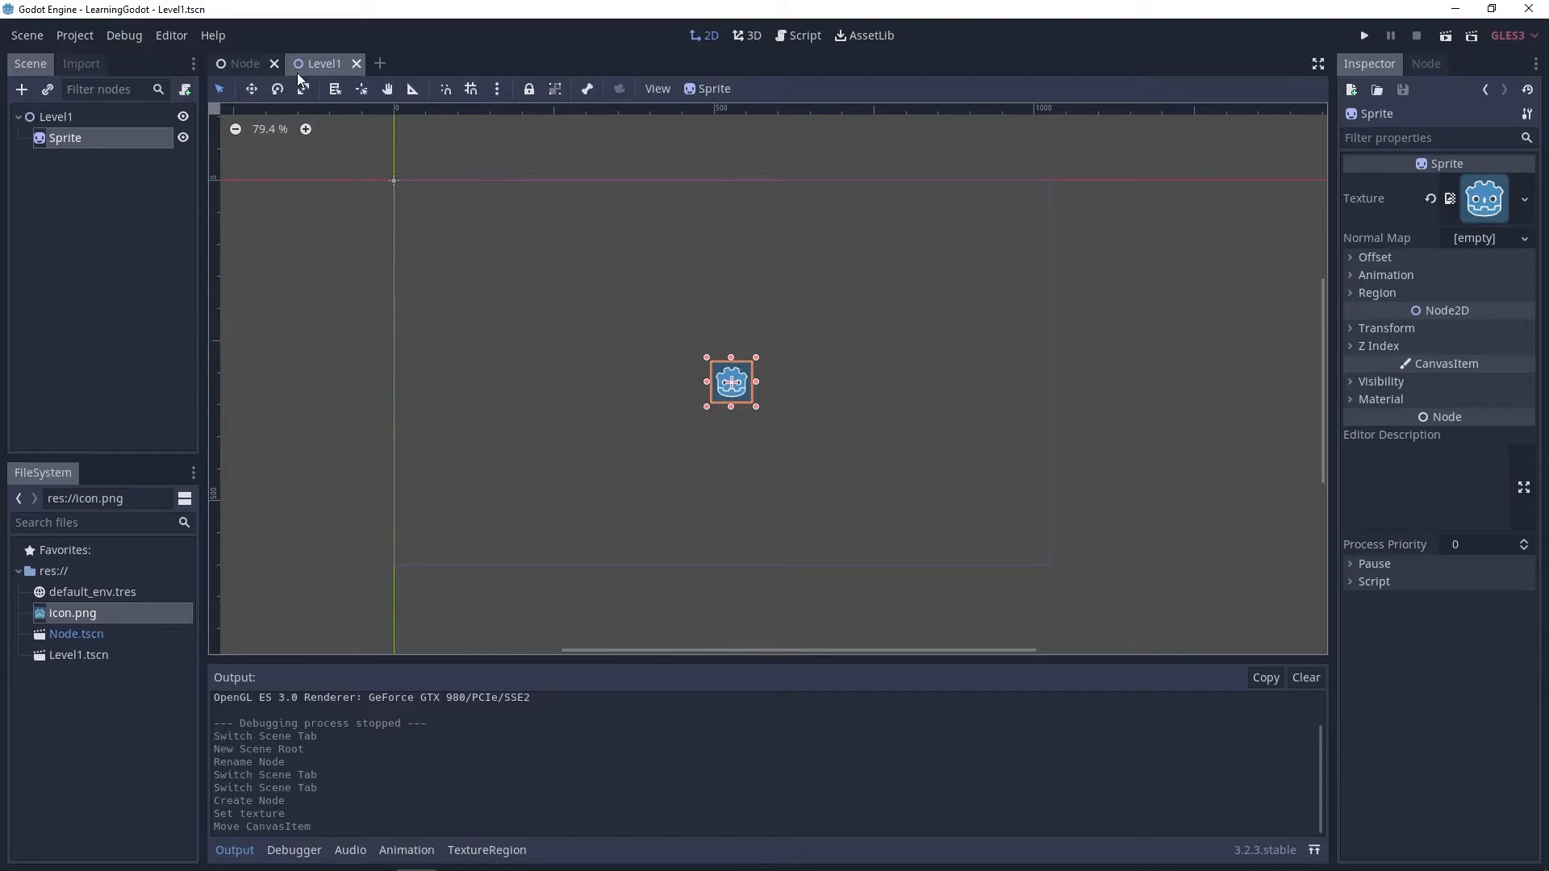
- In the Node scene, move the sprite to about x 62, y 61 inside the viewport frame and save the scene
left_click(240, 63)
scroll(1037, 588, "down", 5)
middle_click_drag(1083, 559, 845, 337)
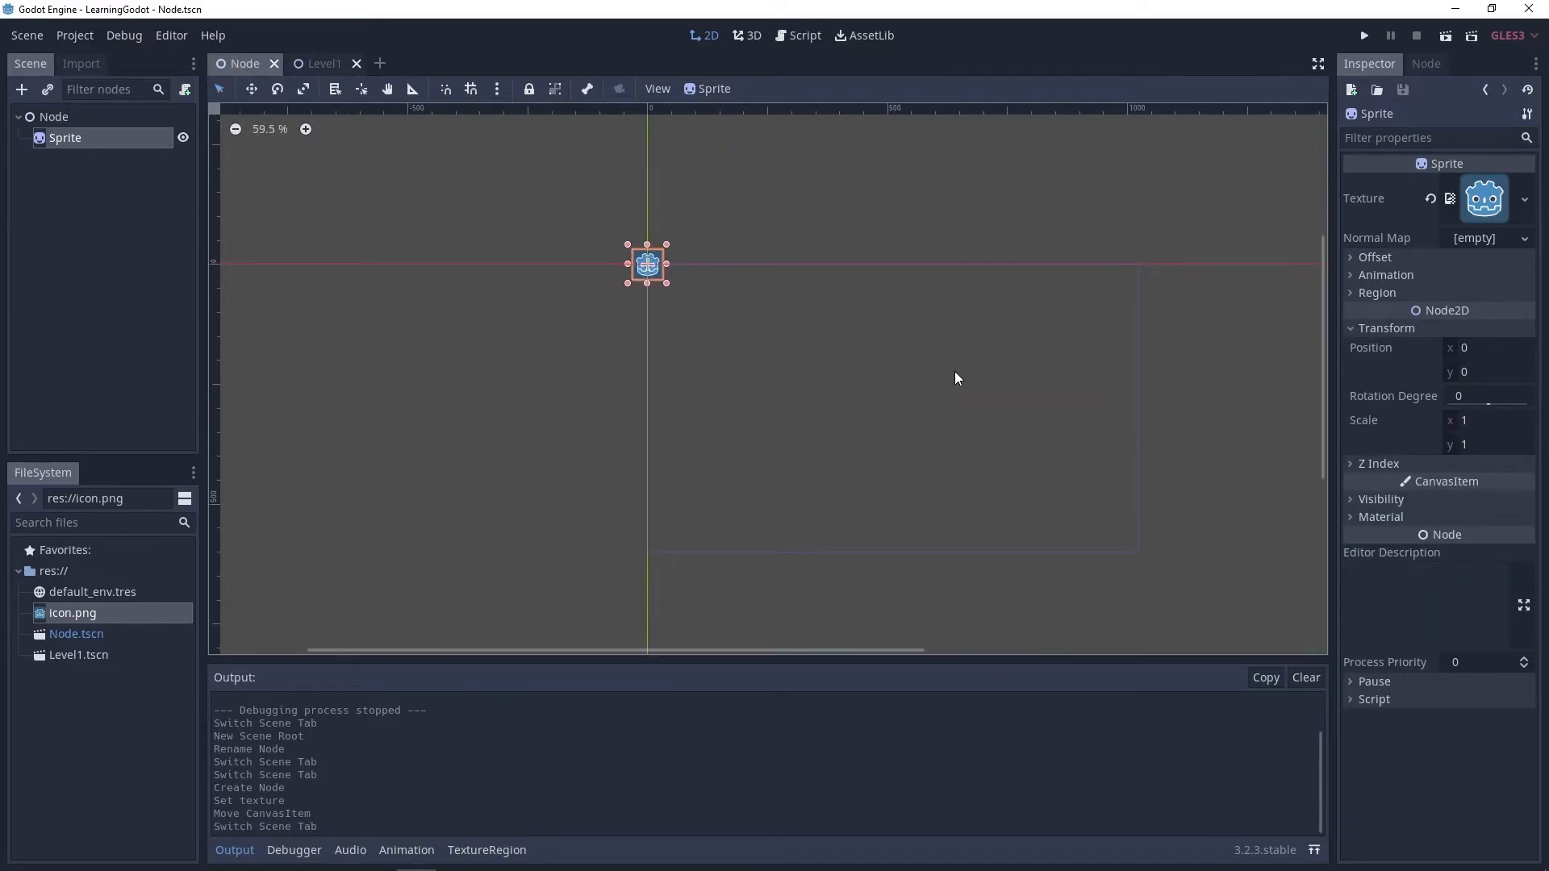
middle_click_drag(955, 370, 939, 376)
left_click_drag(639, 275, 669, 304)
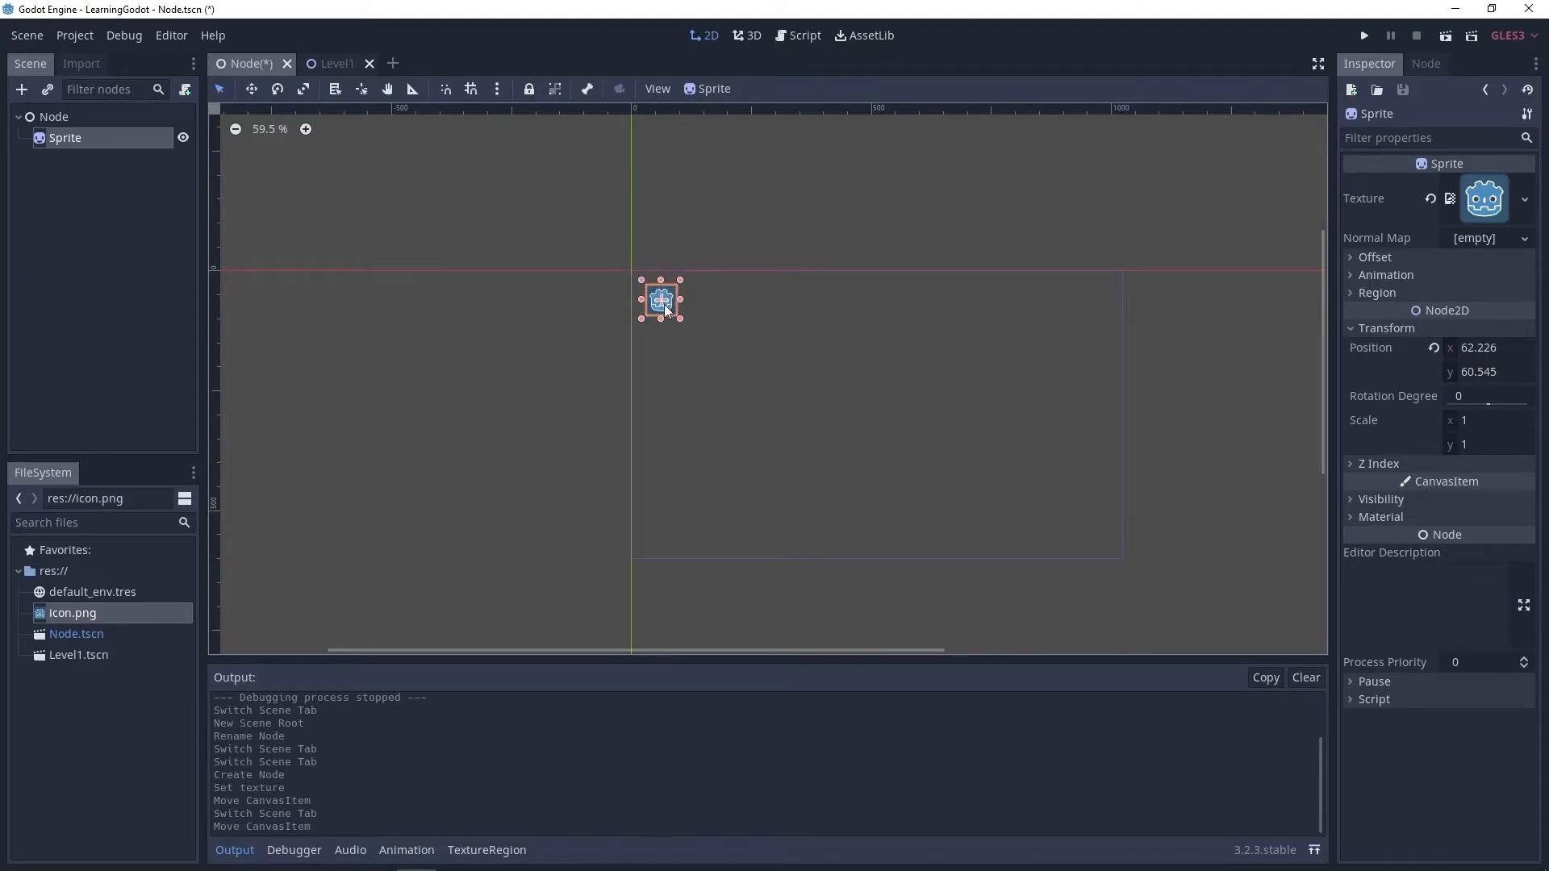
key("ctrl+s")
middle_click_drag(662, 276, 544, 288)
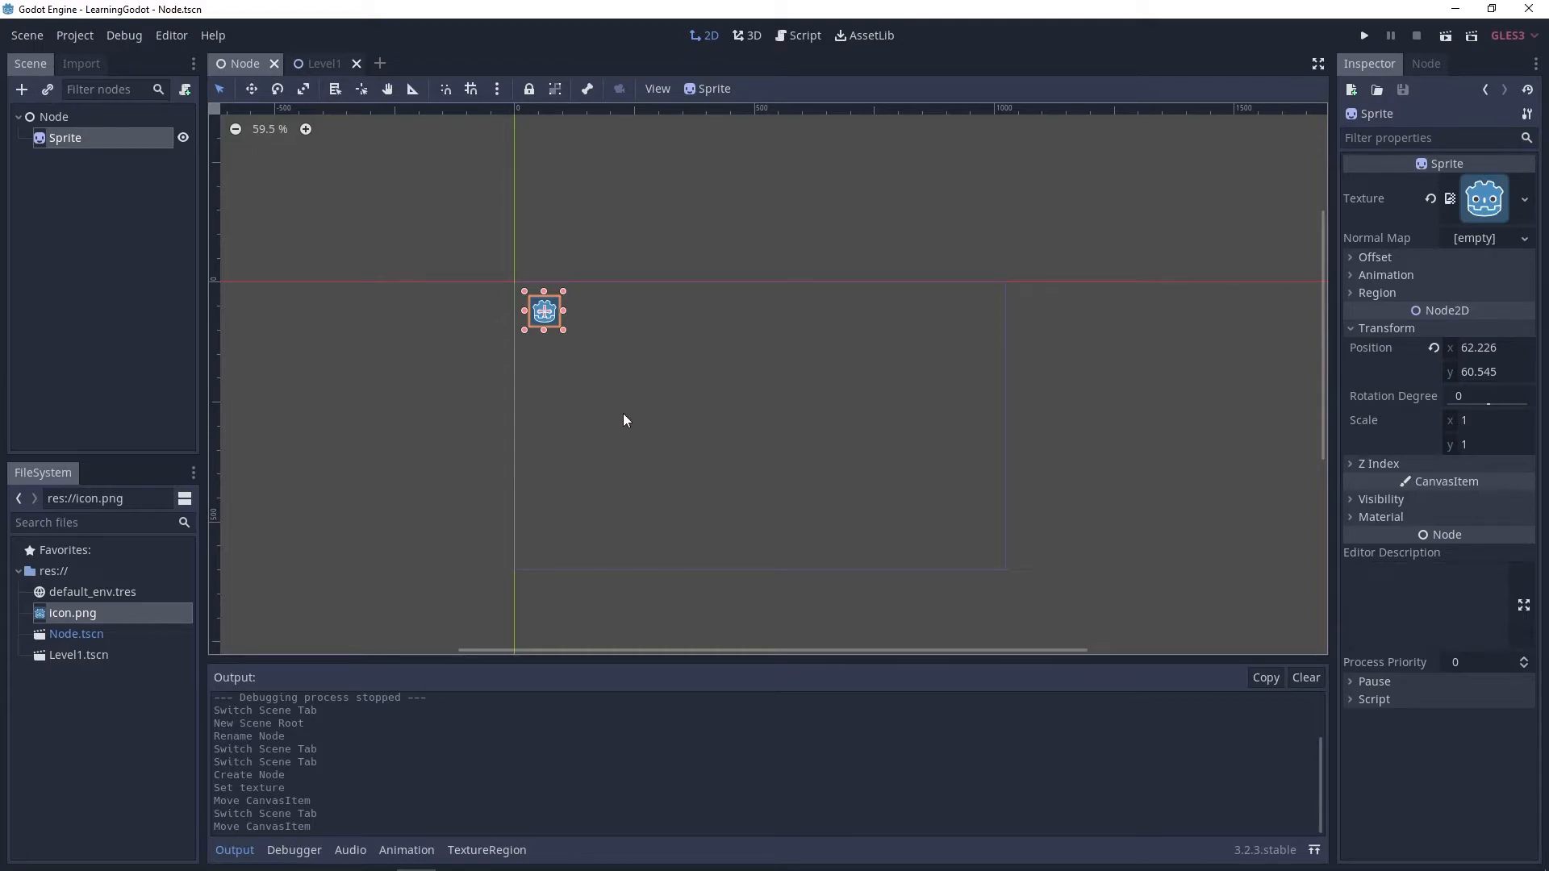
- Save the Level1 scene, play it on its own to compare the sprite's placement with the editor, and close the game window
left_click(323, 63)
middle_click_drag(676, 319, 651, 343)
key("ctrl+s")
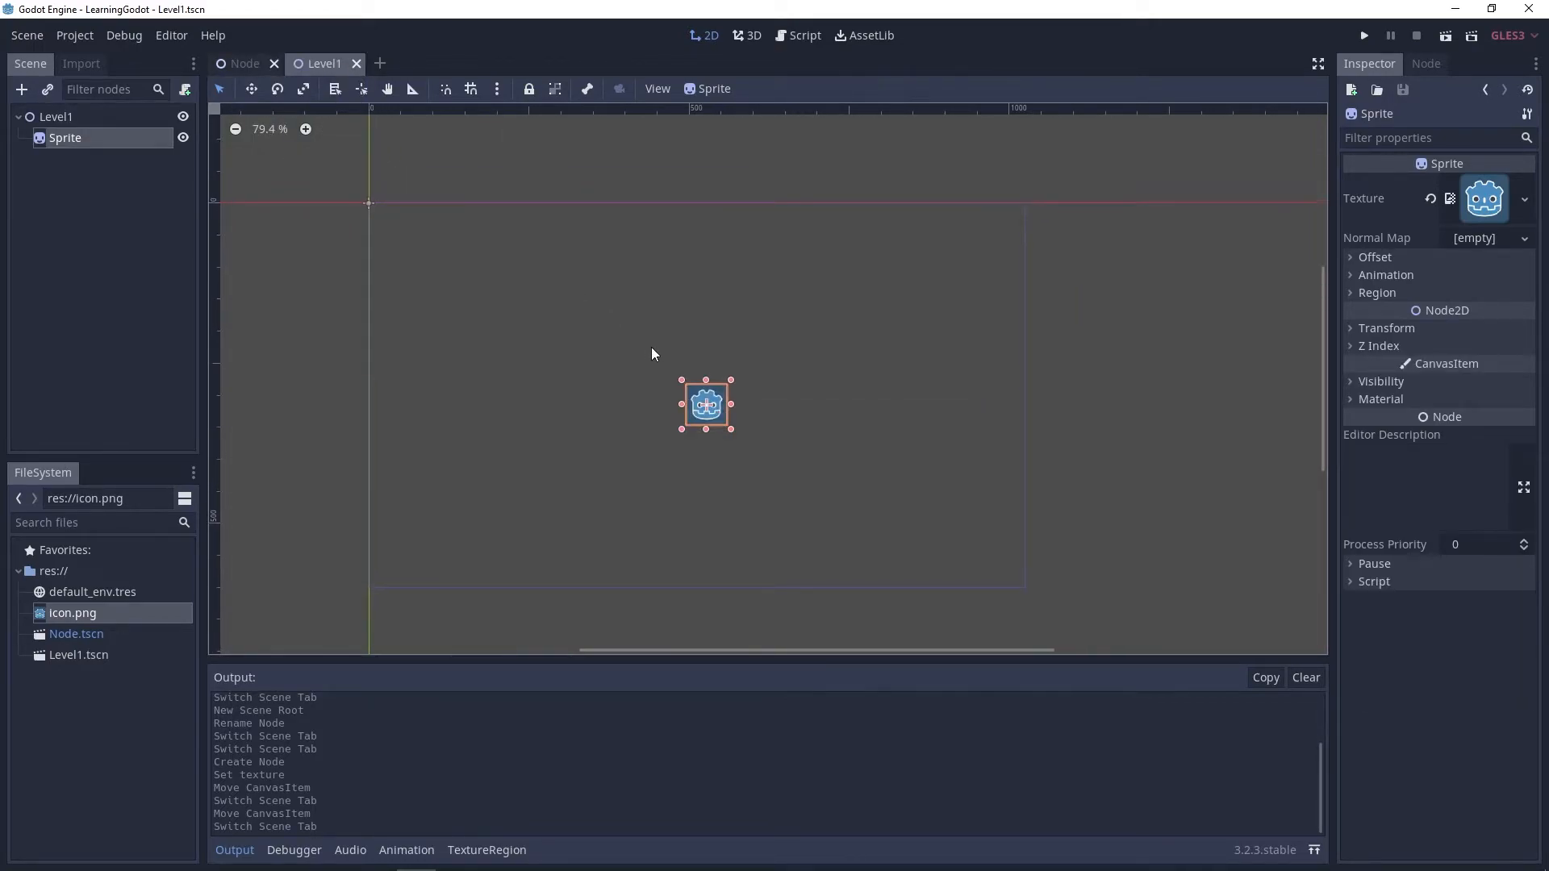
left_click(1447, 37)
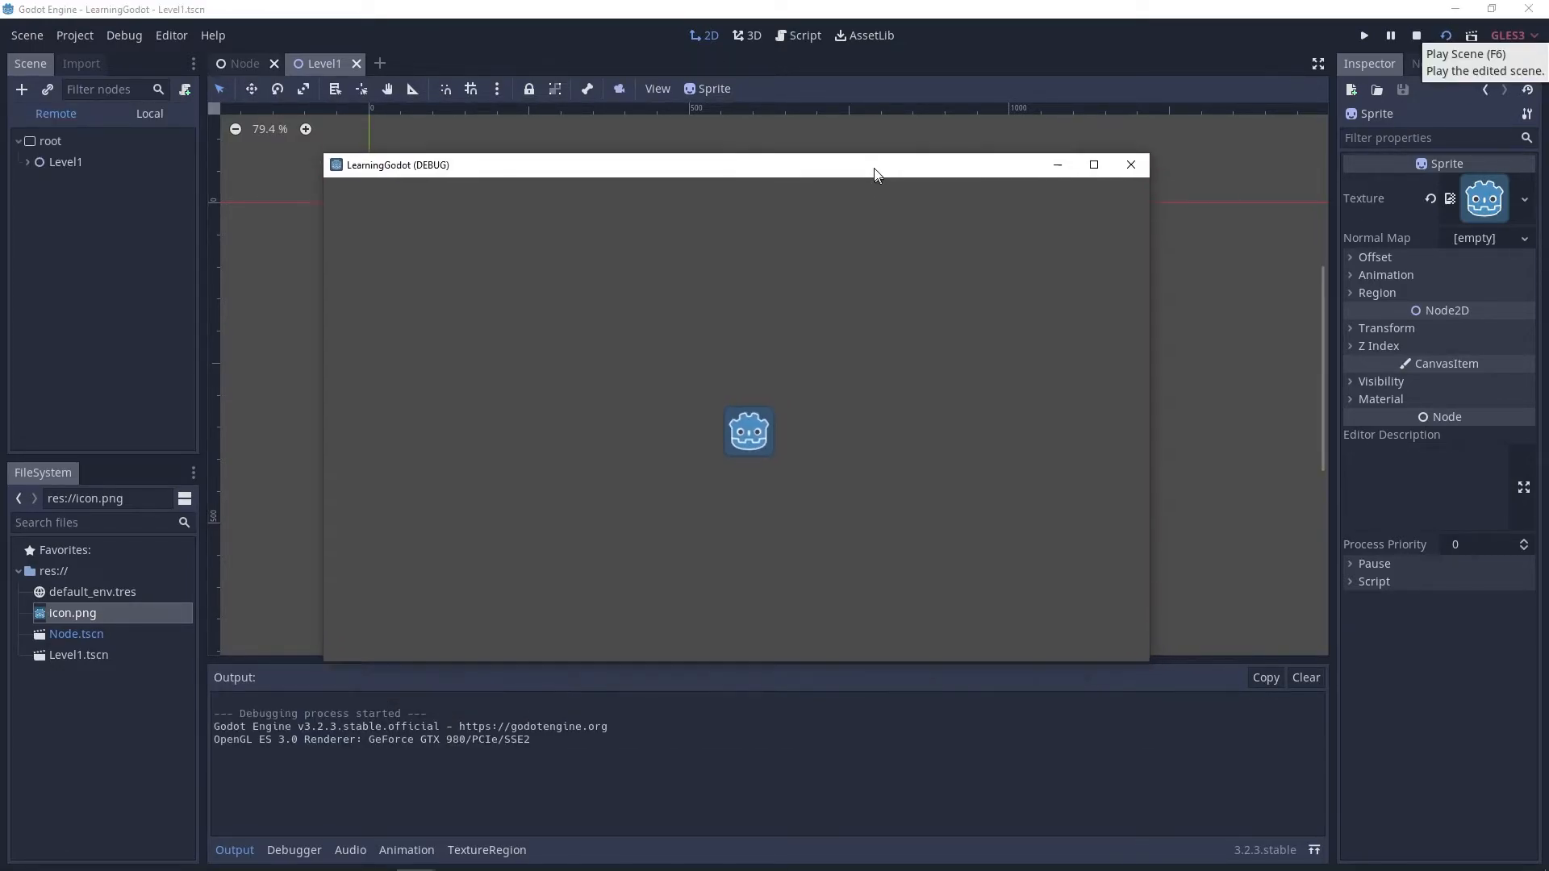
left_click_drag(875, 170, 873, 163)
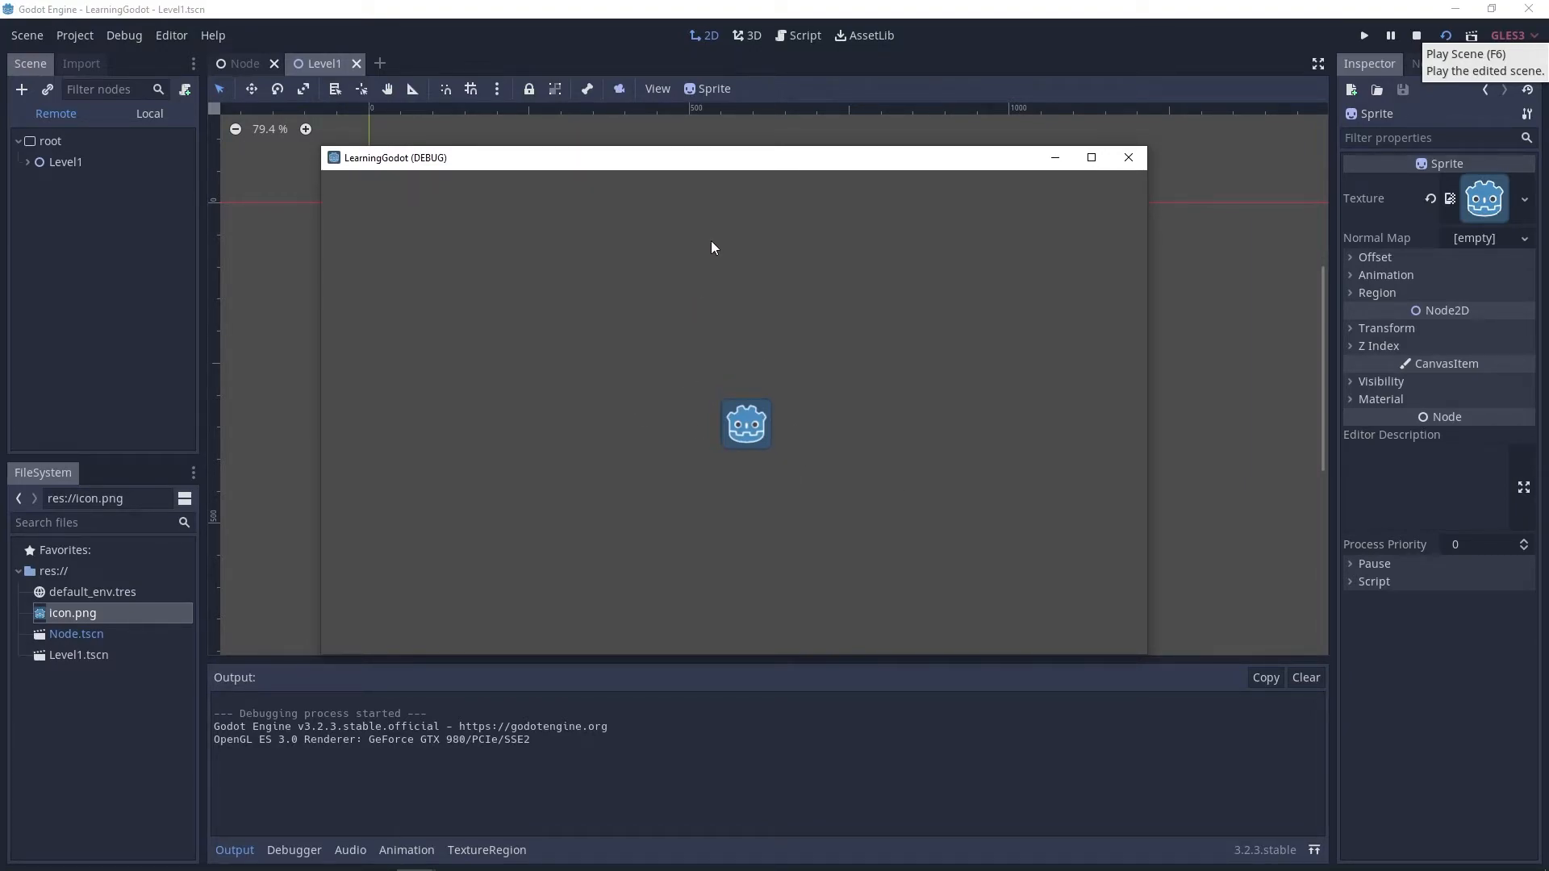
left_click_drag(744, 159, 1051, 593)
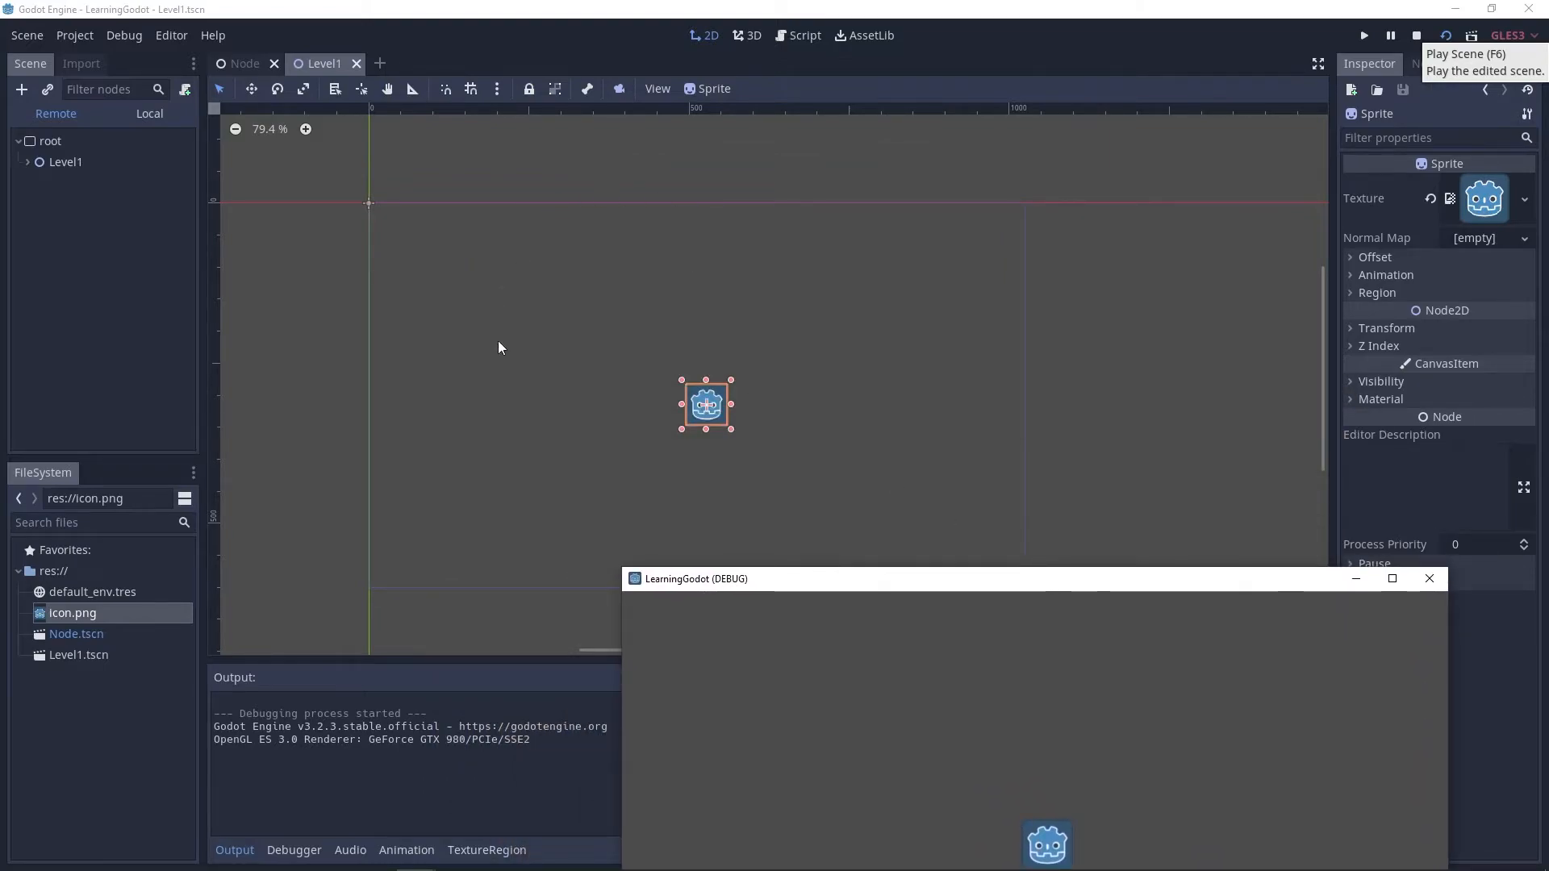
left_click_drag(853, 582, 573, 163)
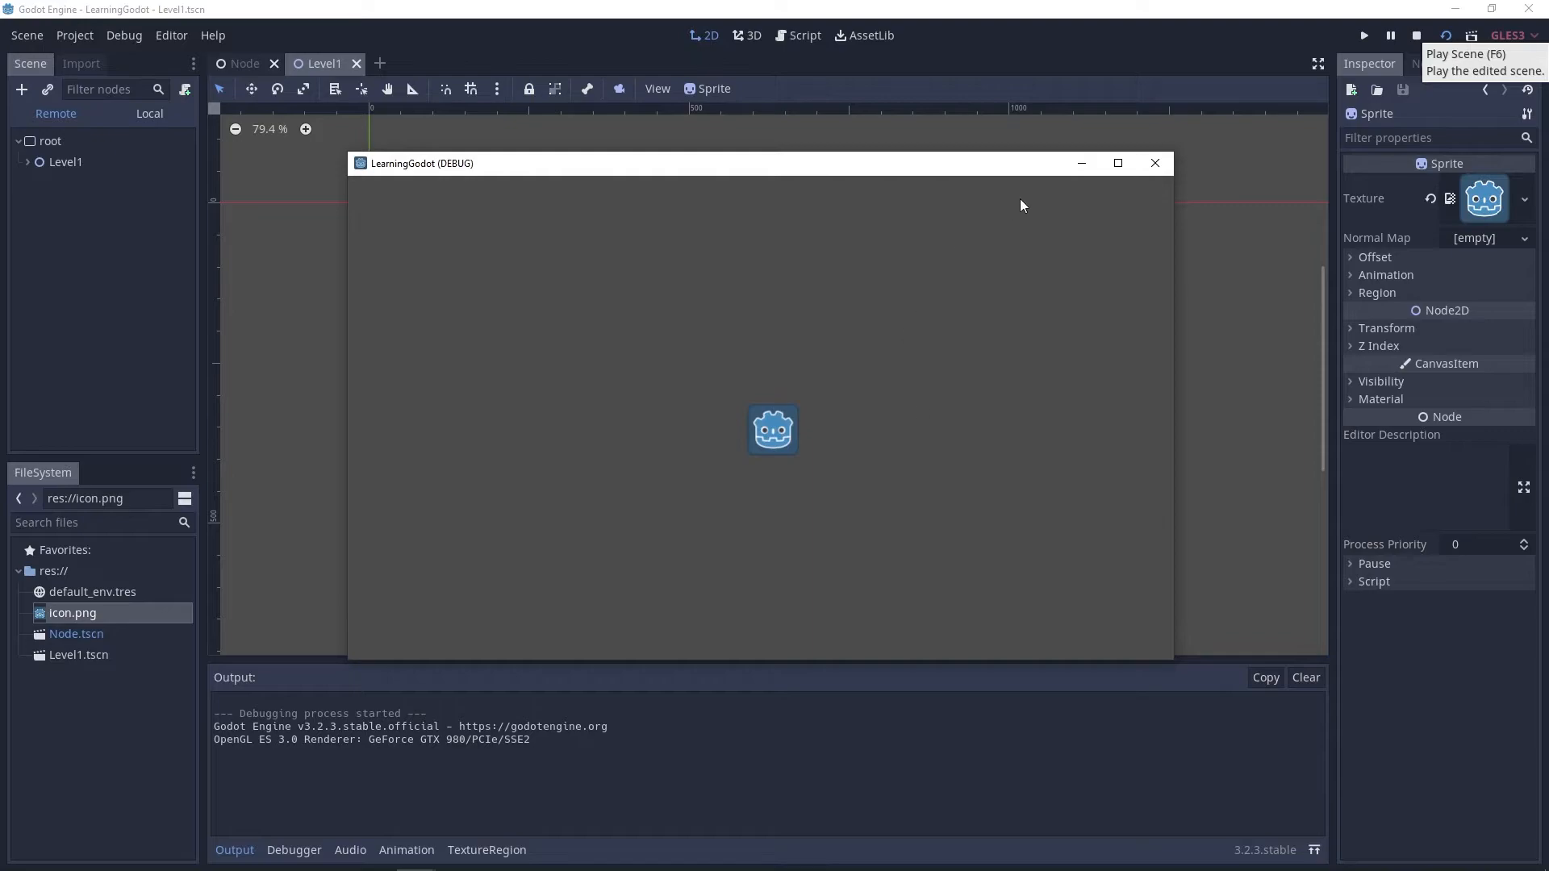
left_click(1165, 164)
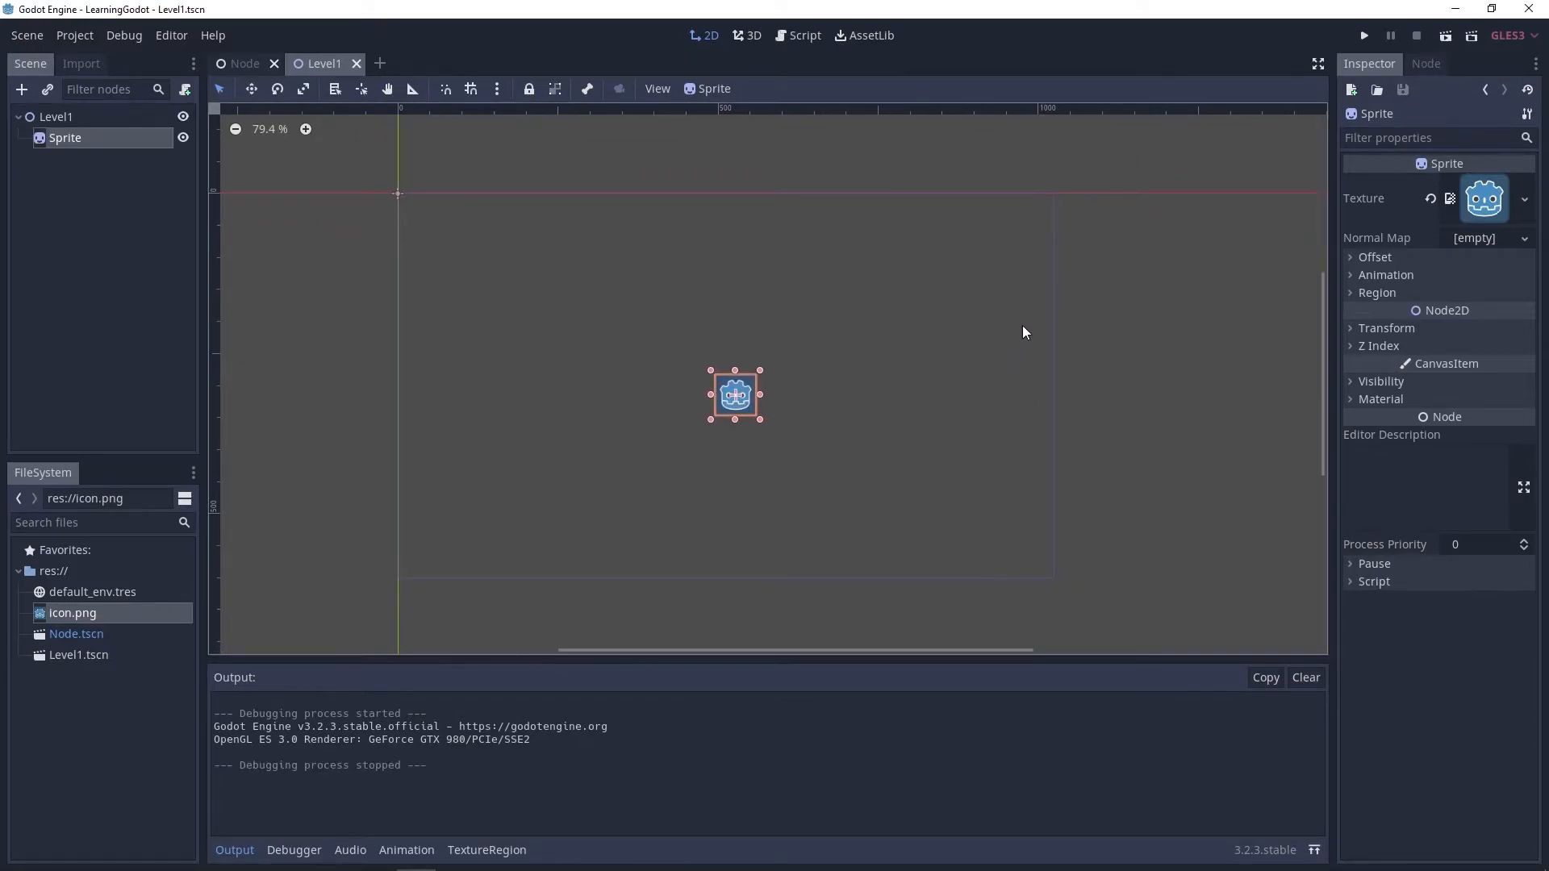
- Play the whole project to see which scene it starts with, and close the game window
left_click(1364, 36)
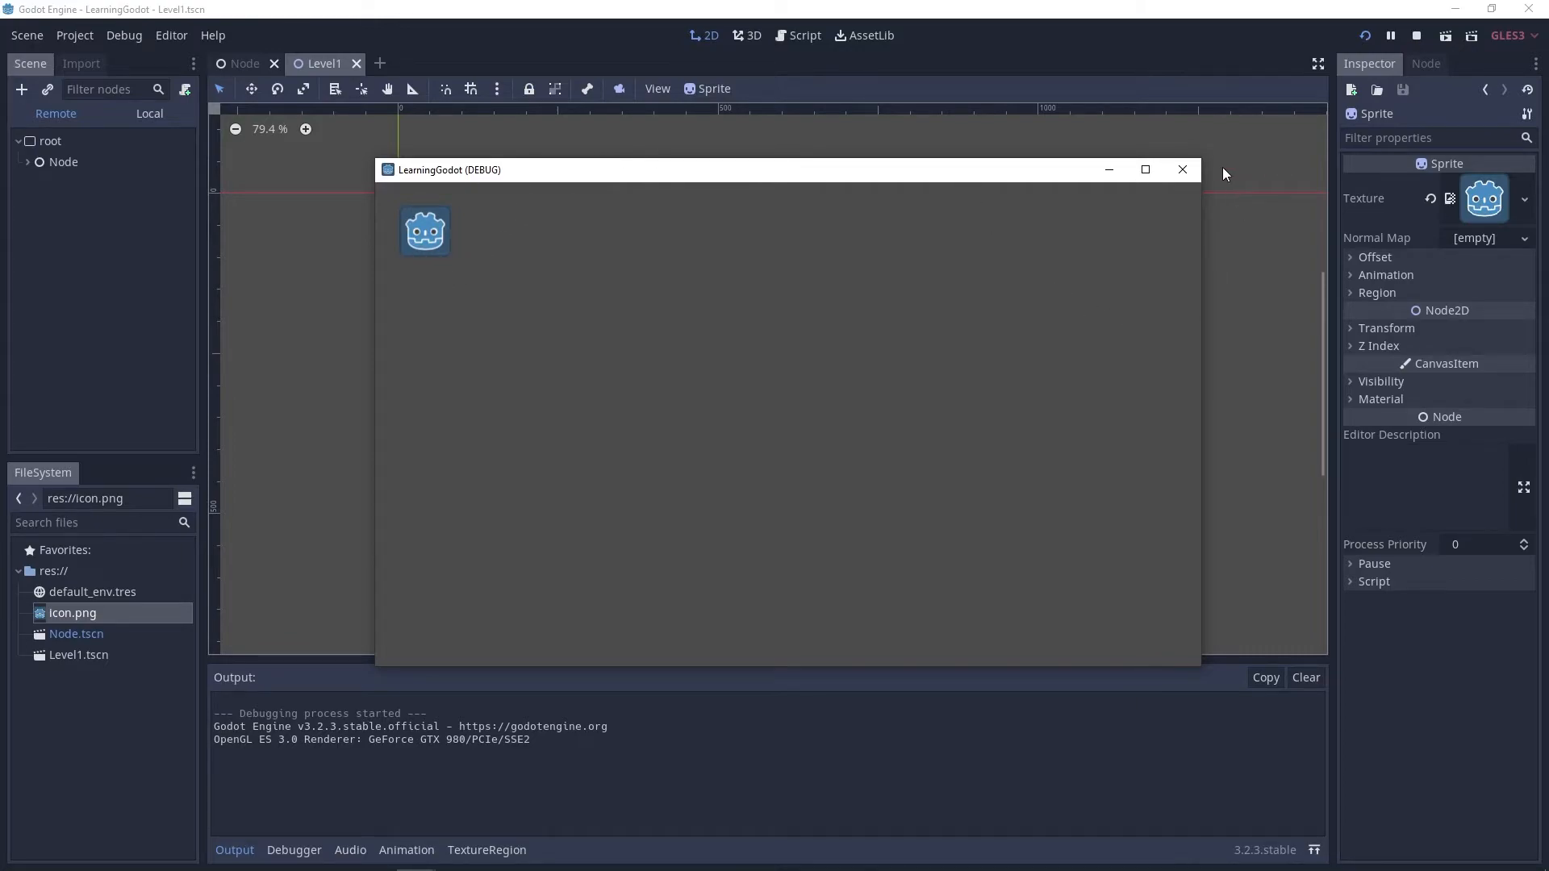
left_click(1188, 173)
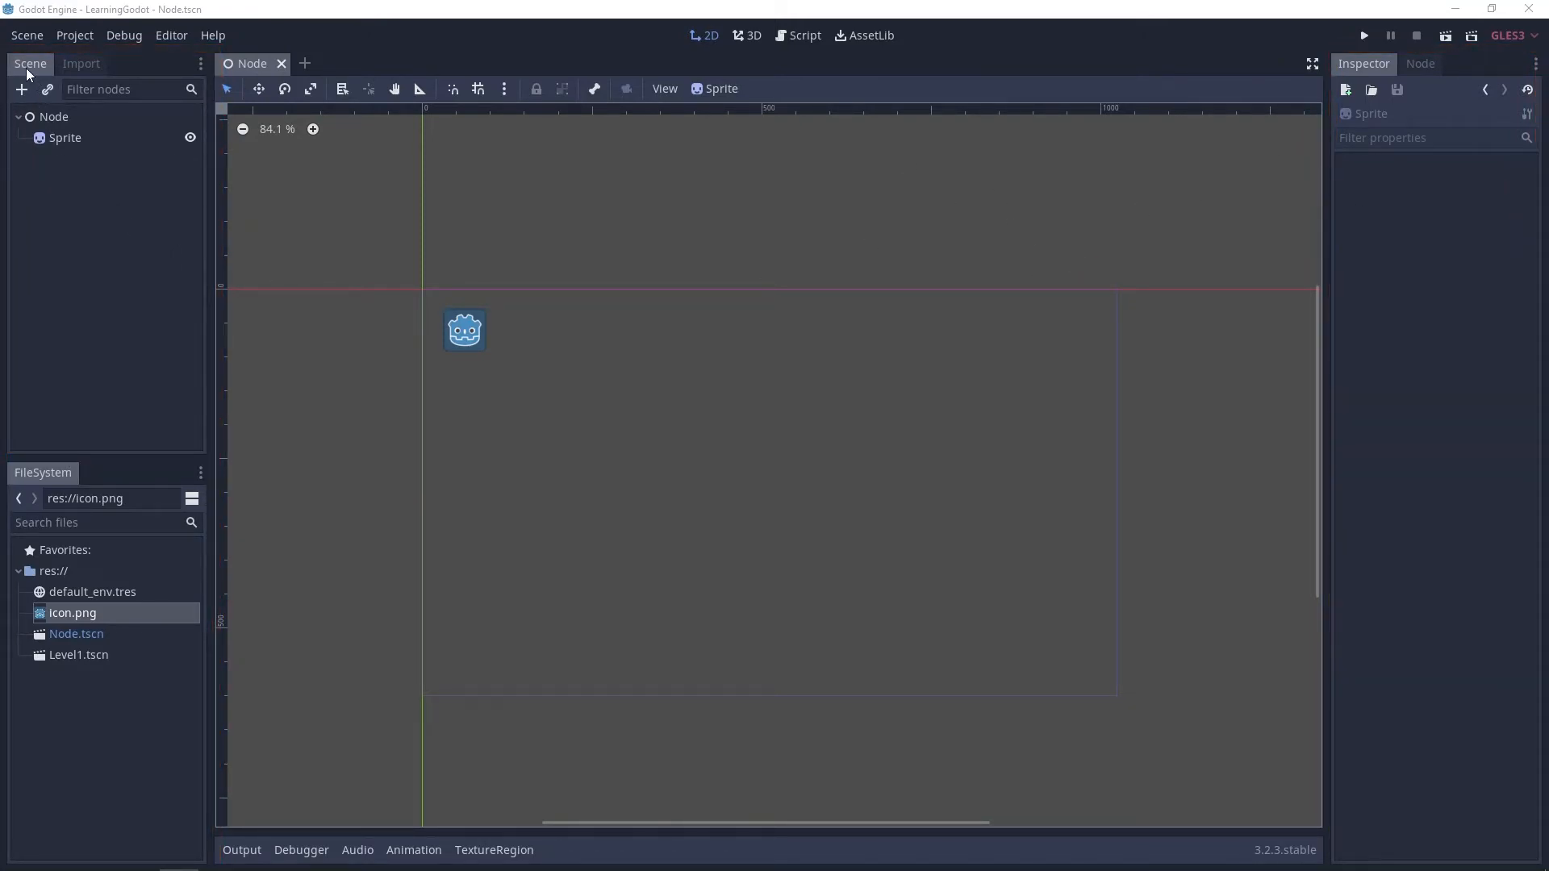
- View the import settings of icon.png and return to the scene tree
left_click(80, 65)
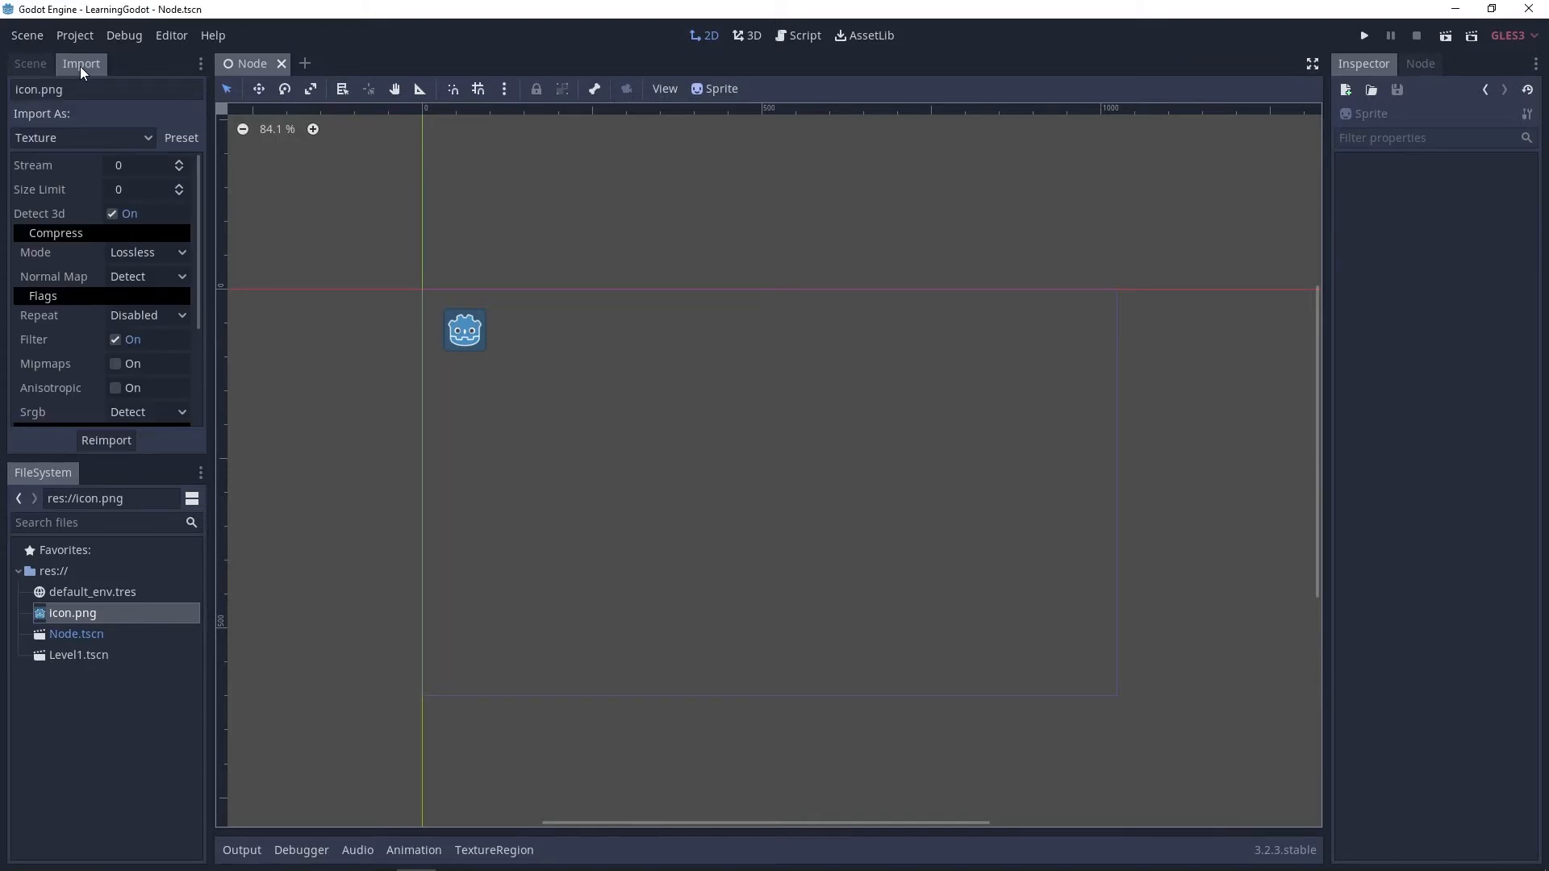
left_click(37, 66)
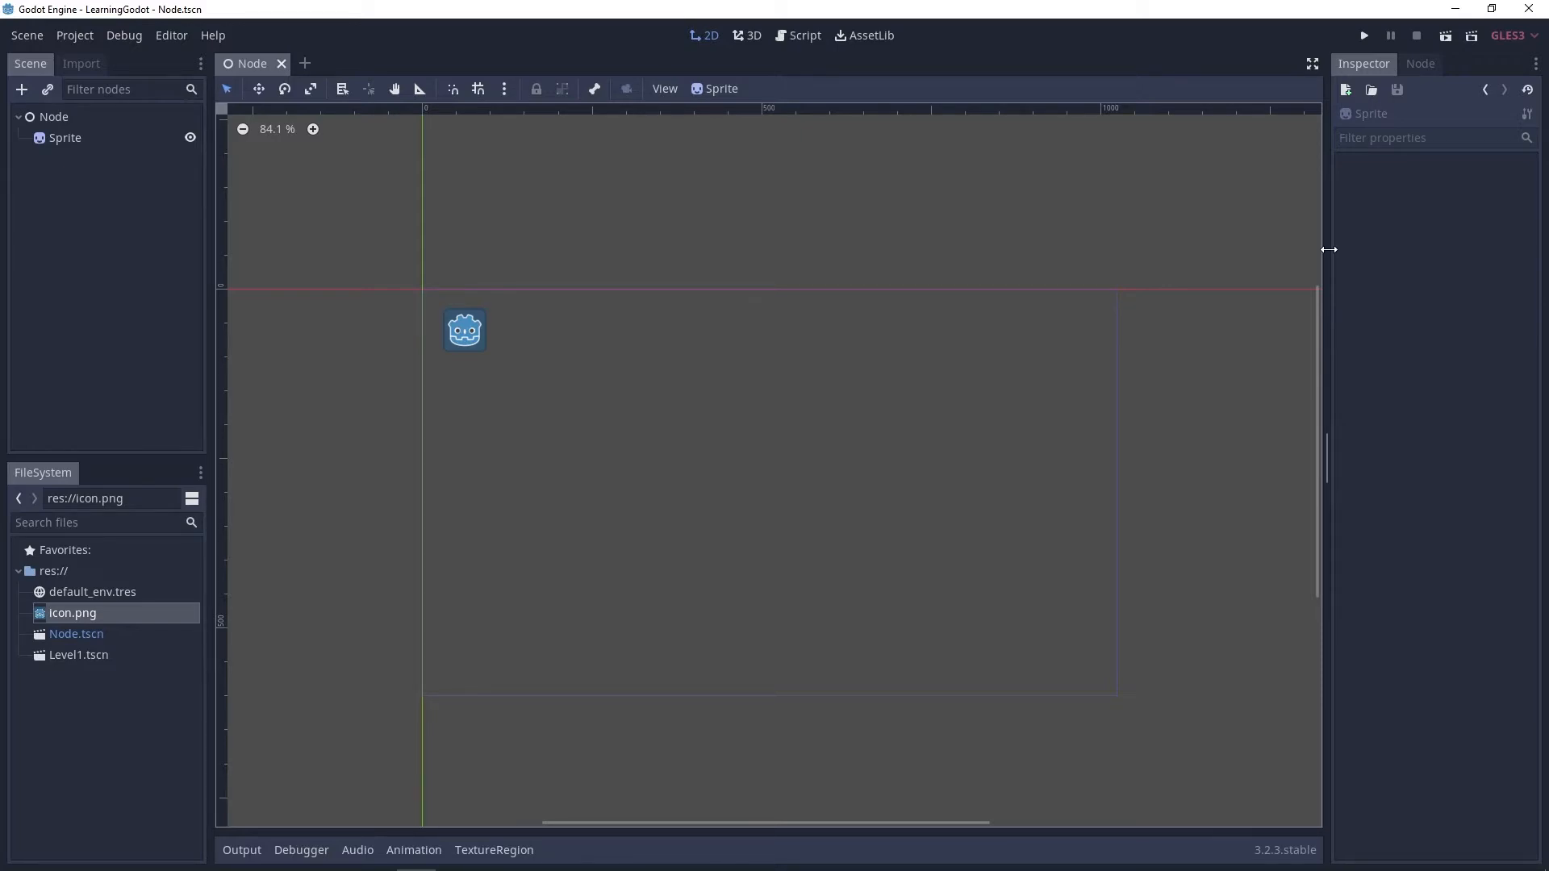
- Widen the Inspector dock and the Scene dock slightly
left_click_drag(1329, 250, 1317, 321)
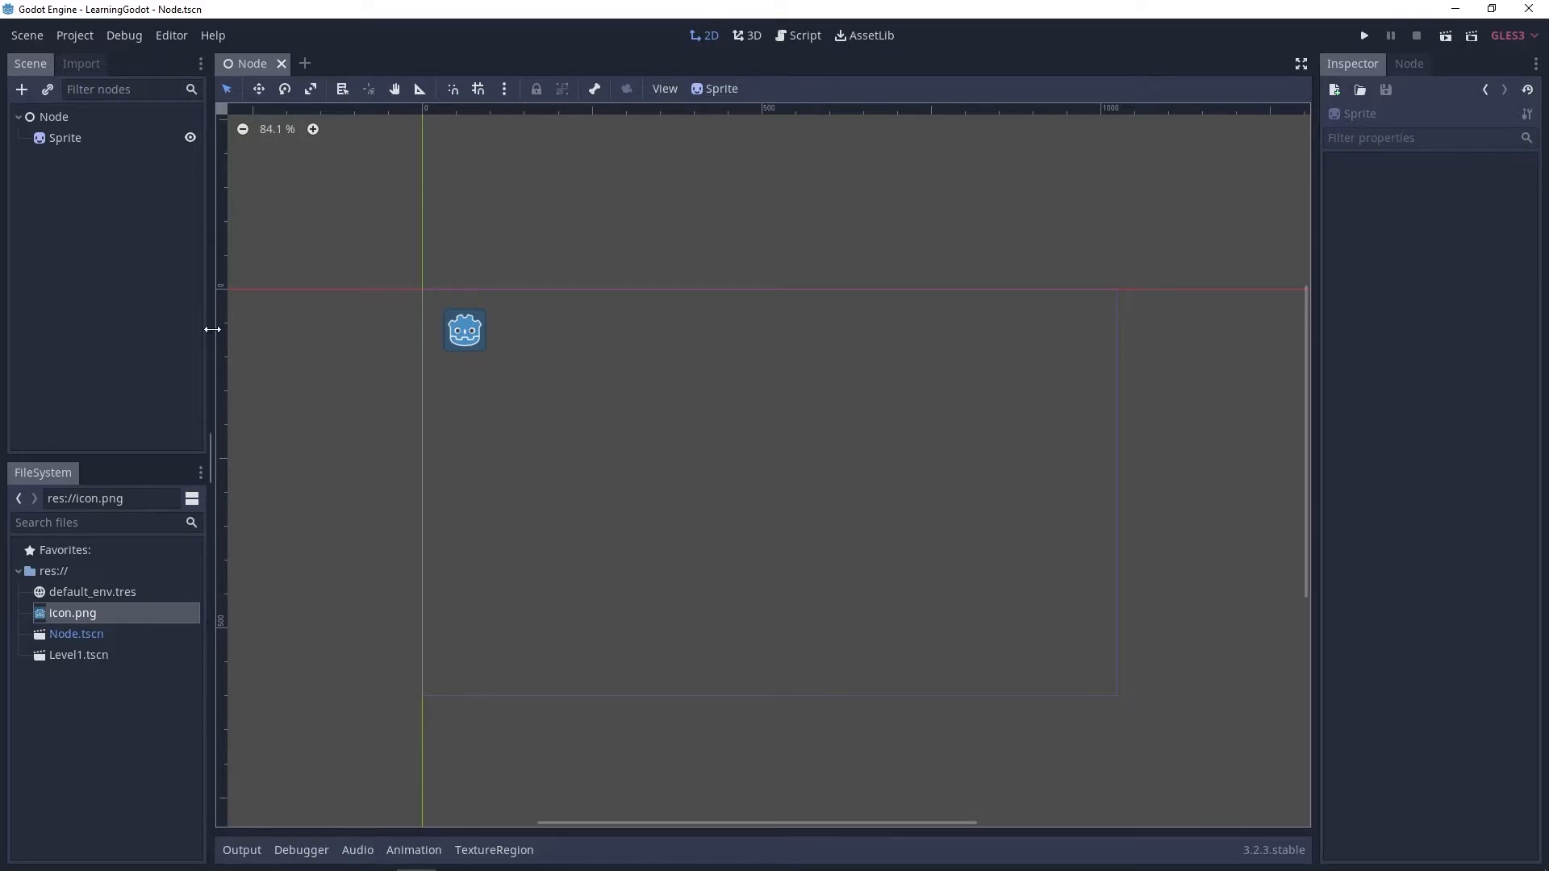
mouse_move(210, 328)
left_mouse_down()
mouse_move(263, 332)
mouse_move(190, 339)
mouse_move(249, 339)
mouse_move(207, 342)
mouse_move(231, 346)
mouse_move(218, 349)
left_mouse_up()
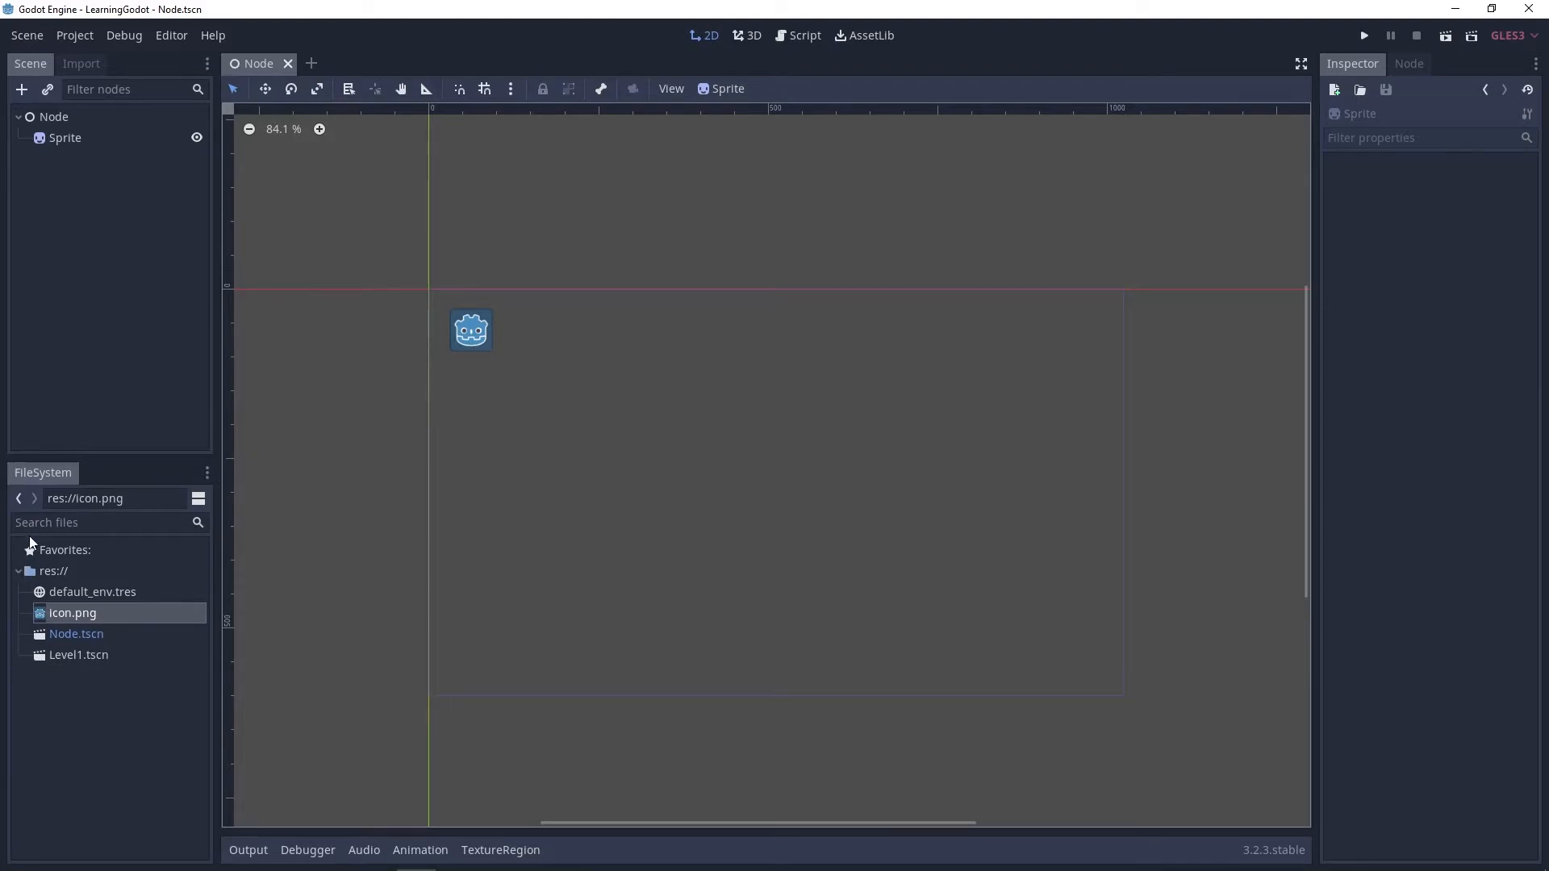
- Move the FileSystem dock below the Inspector dock
left_click(206, 473)
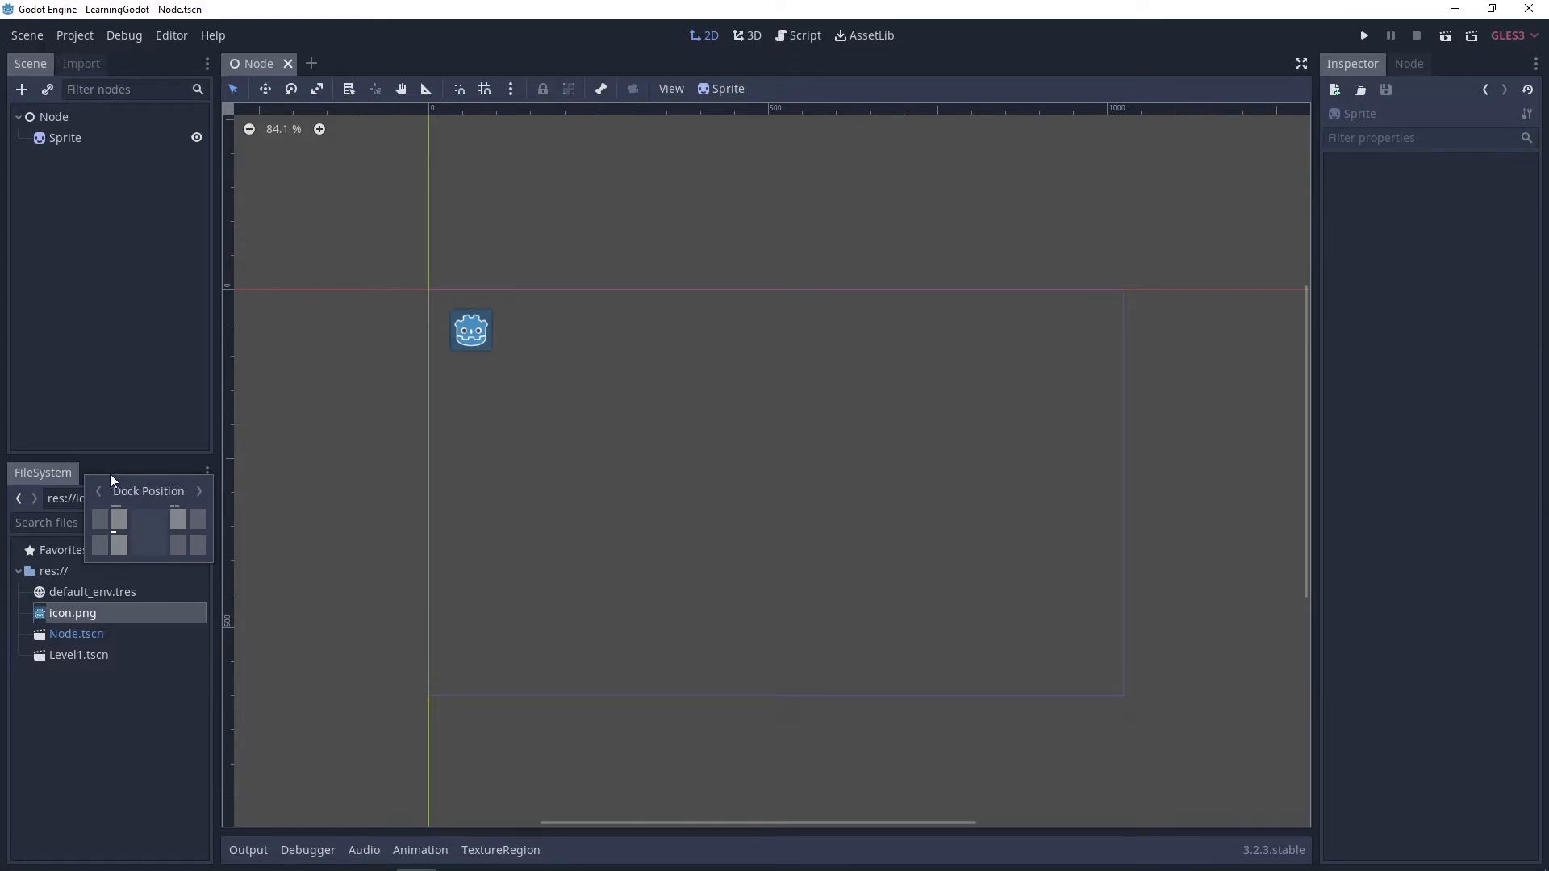
left_click(176, 544)
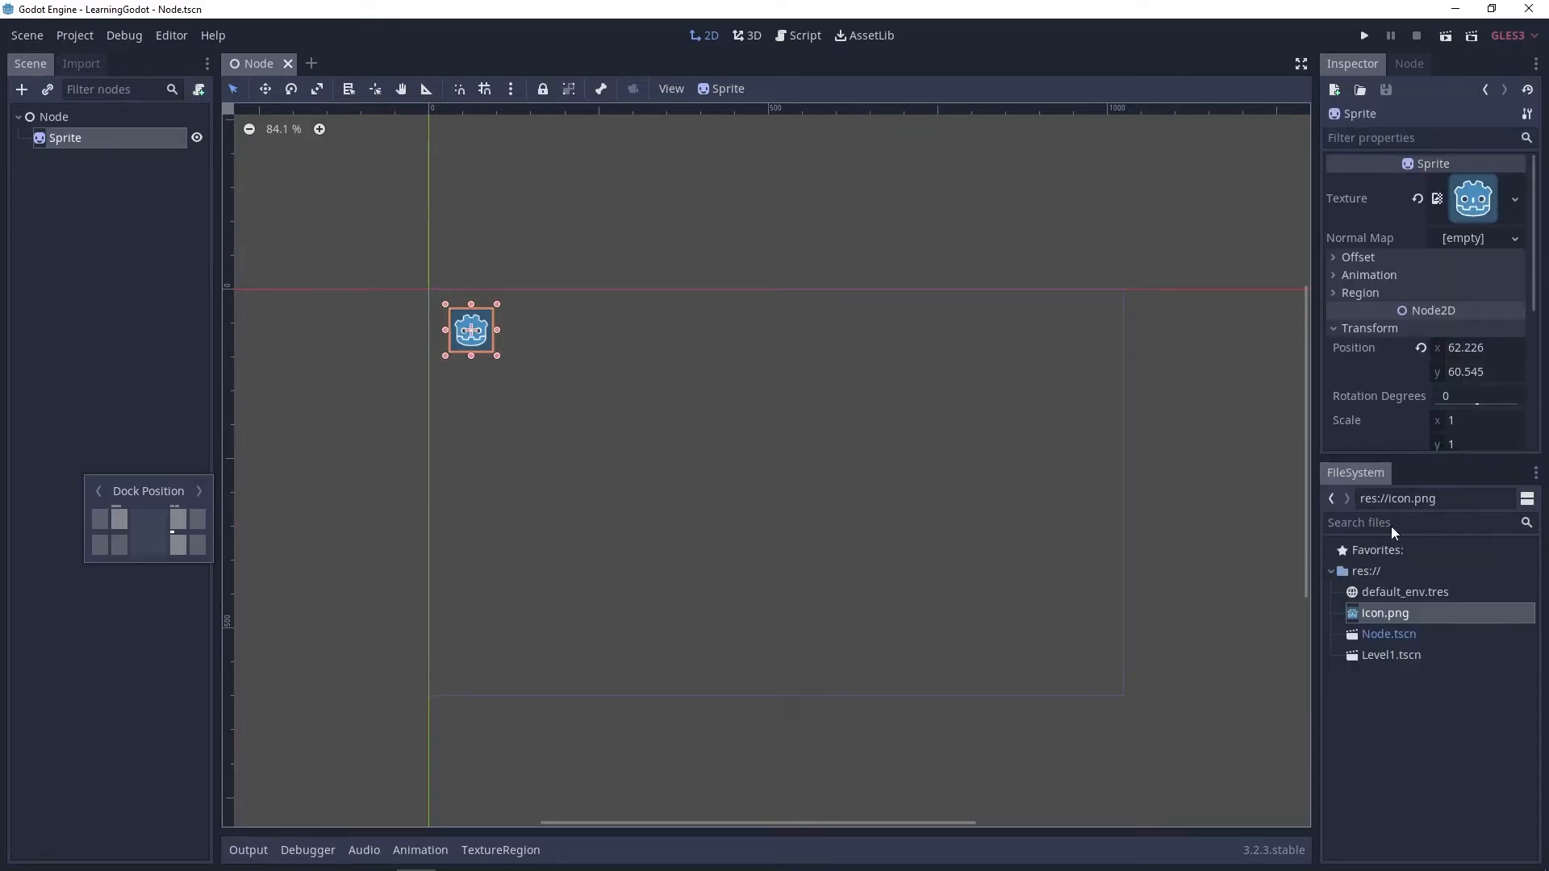
left_click(1435, 741)
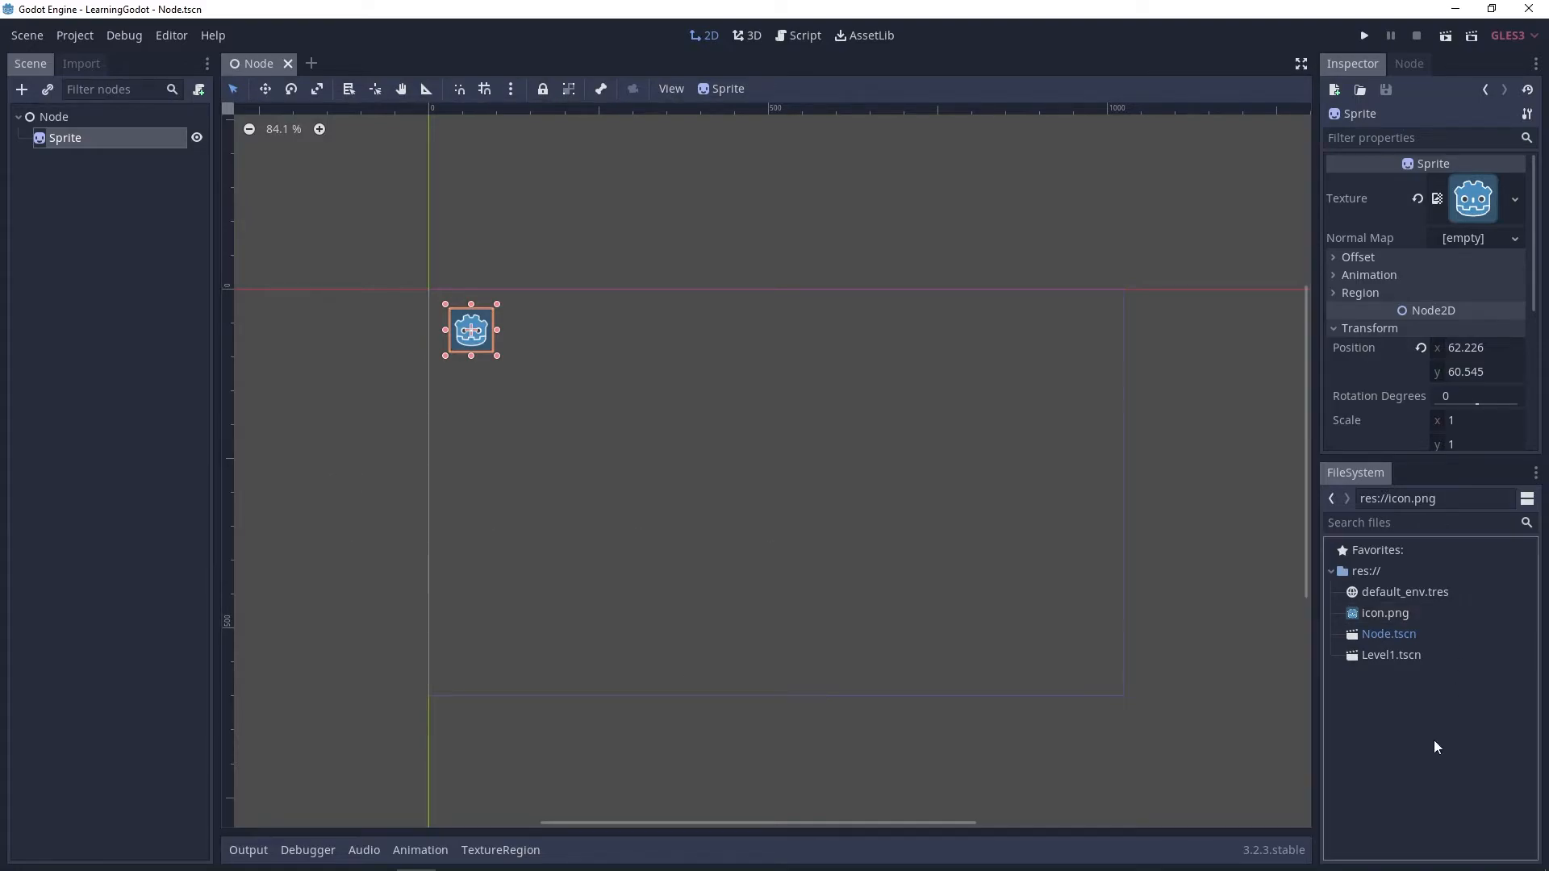
- Try the FileSystem dock as a tab beside the Inspector and in its own column, and return it below the Scene dock
left_click(1535, 473)
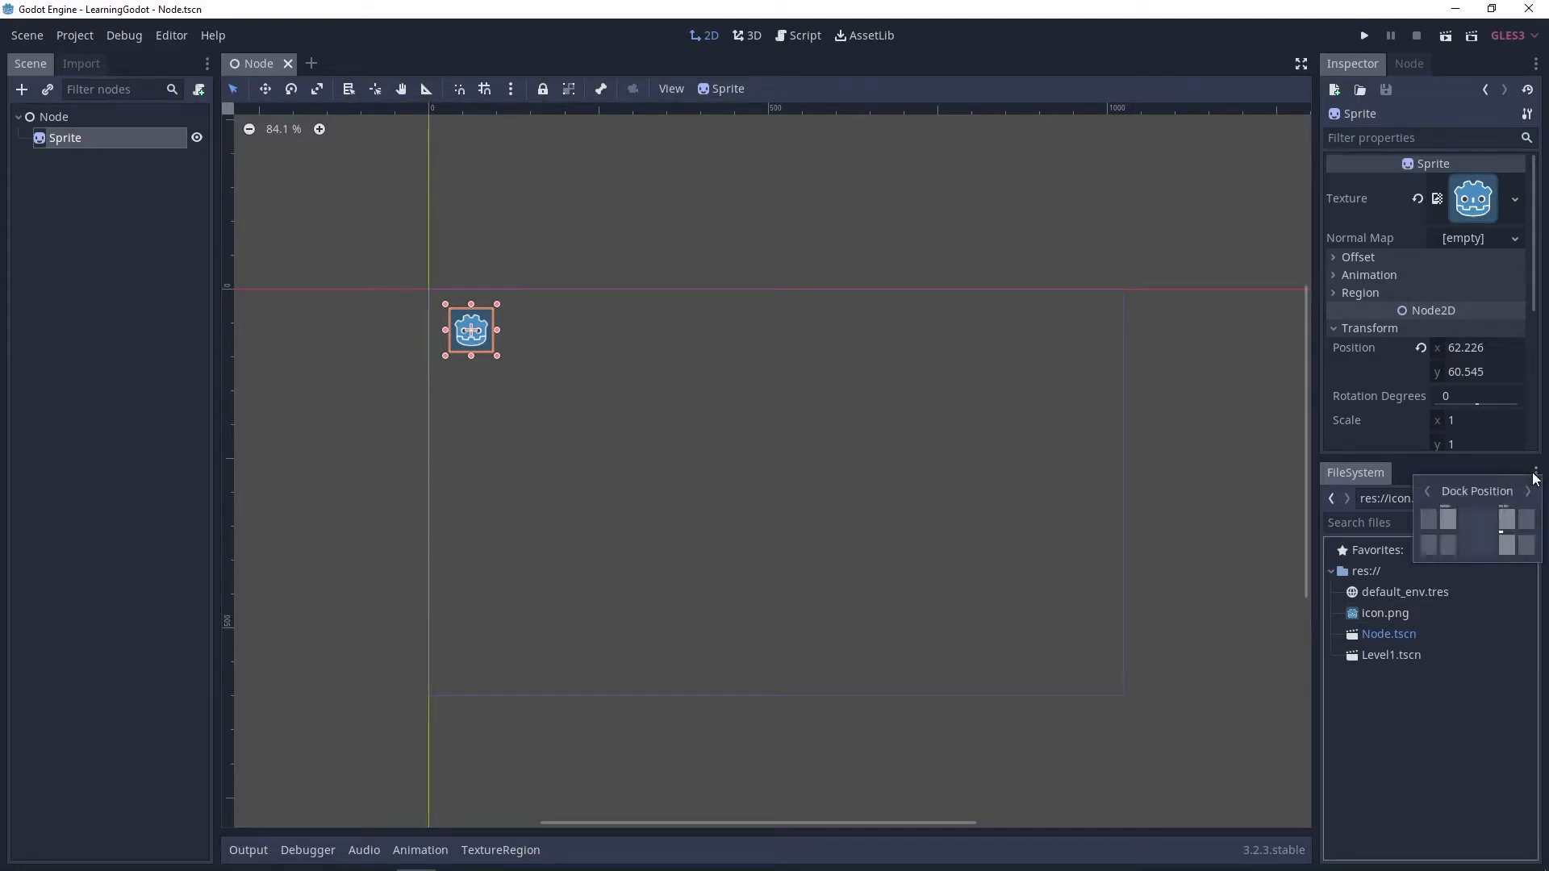
left_click(1508, 525)
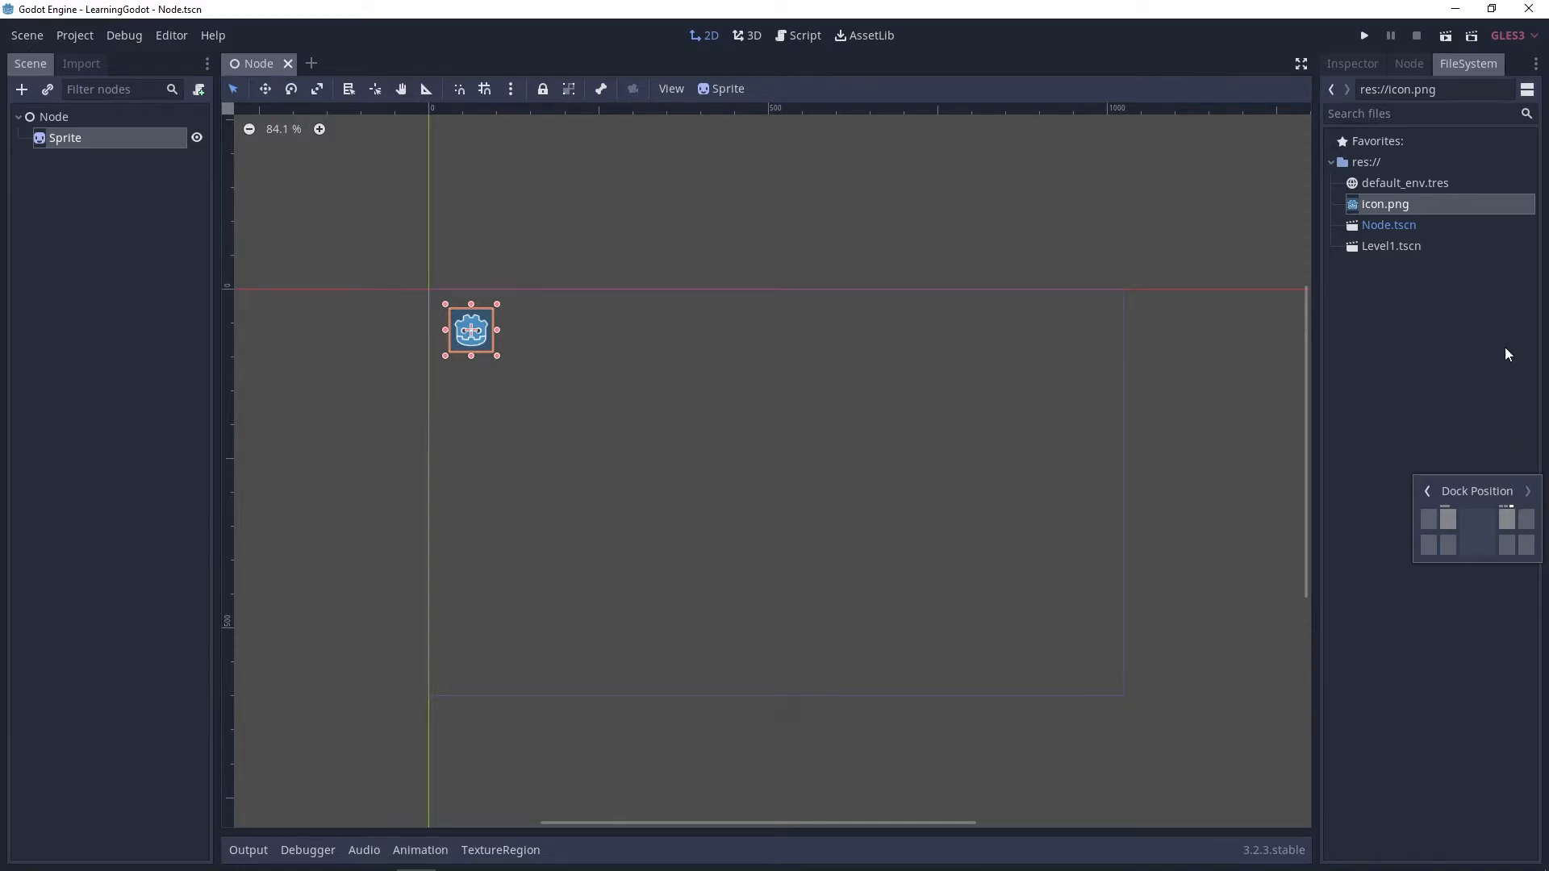
left_click(1526, 521)
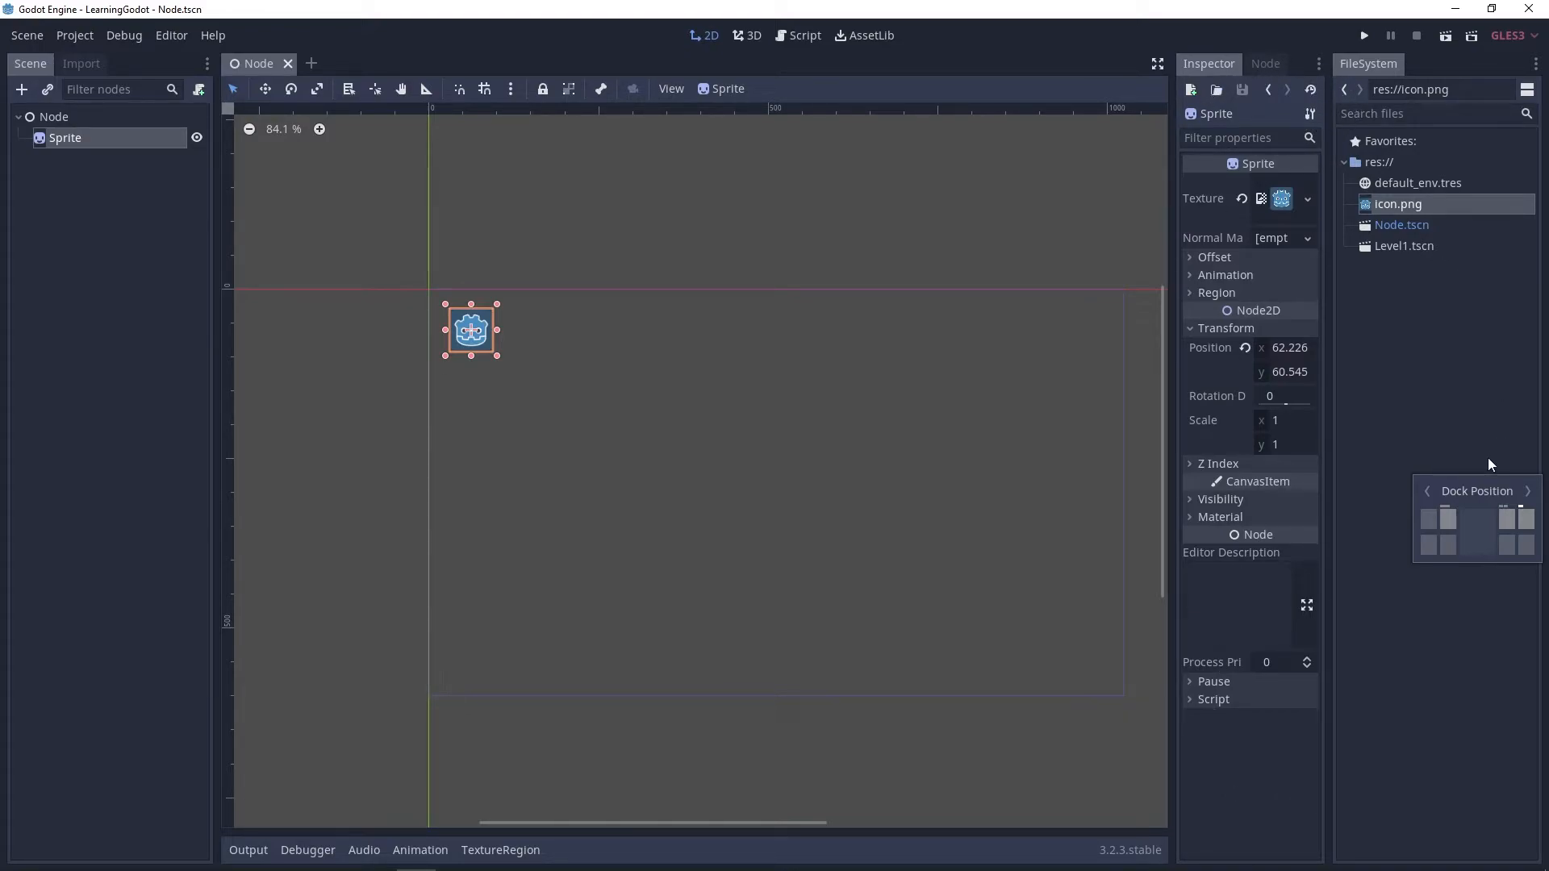
left_click(1450, 546)
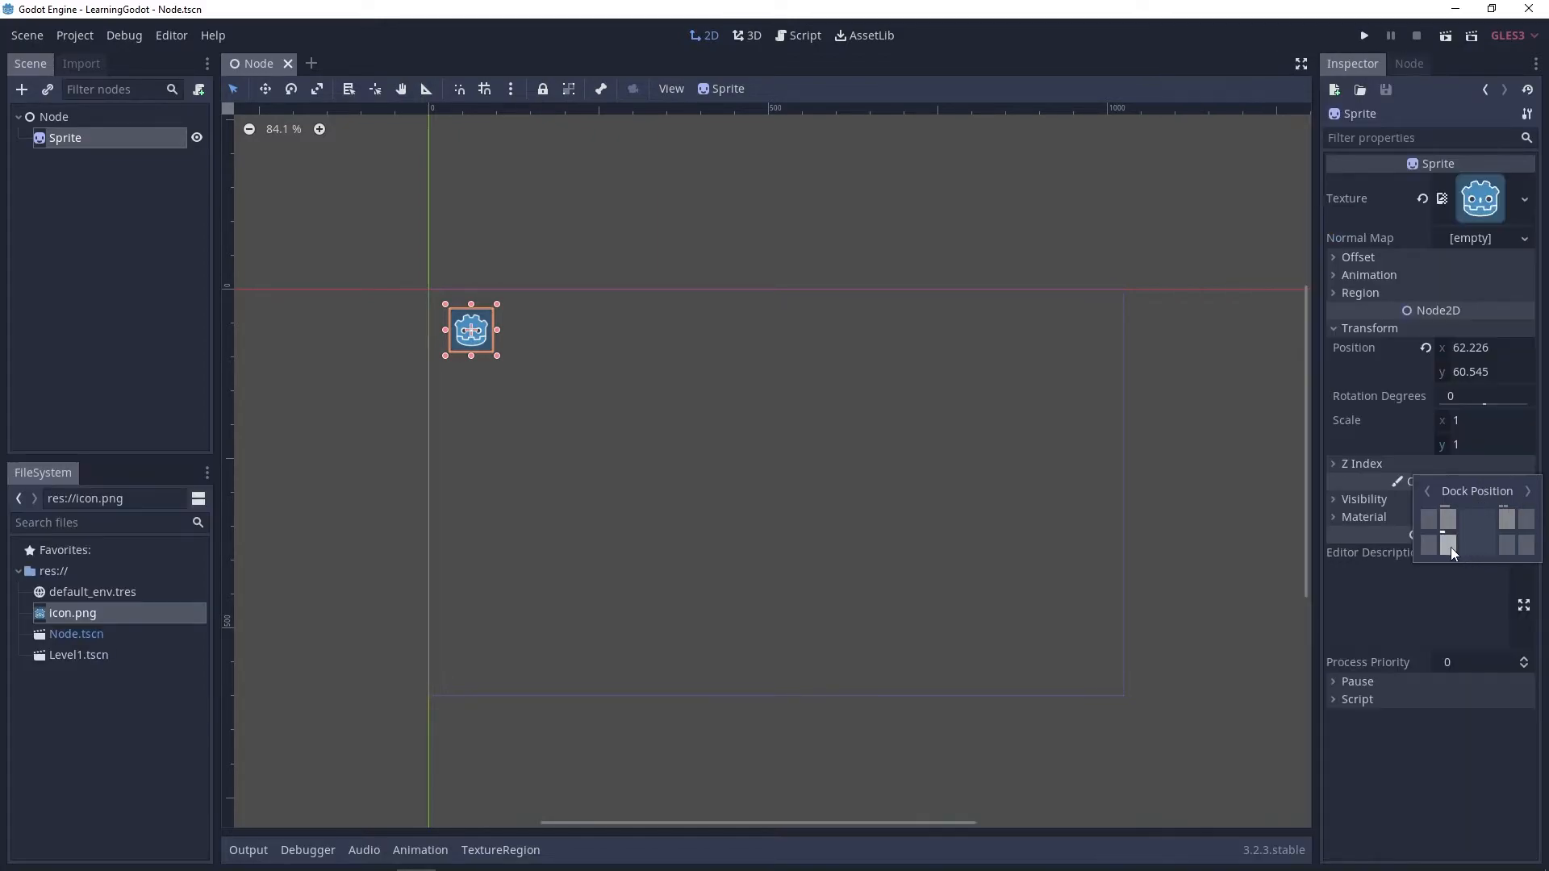
left_click(1474, 744)
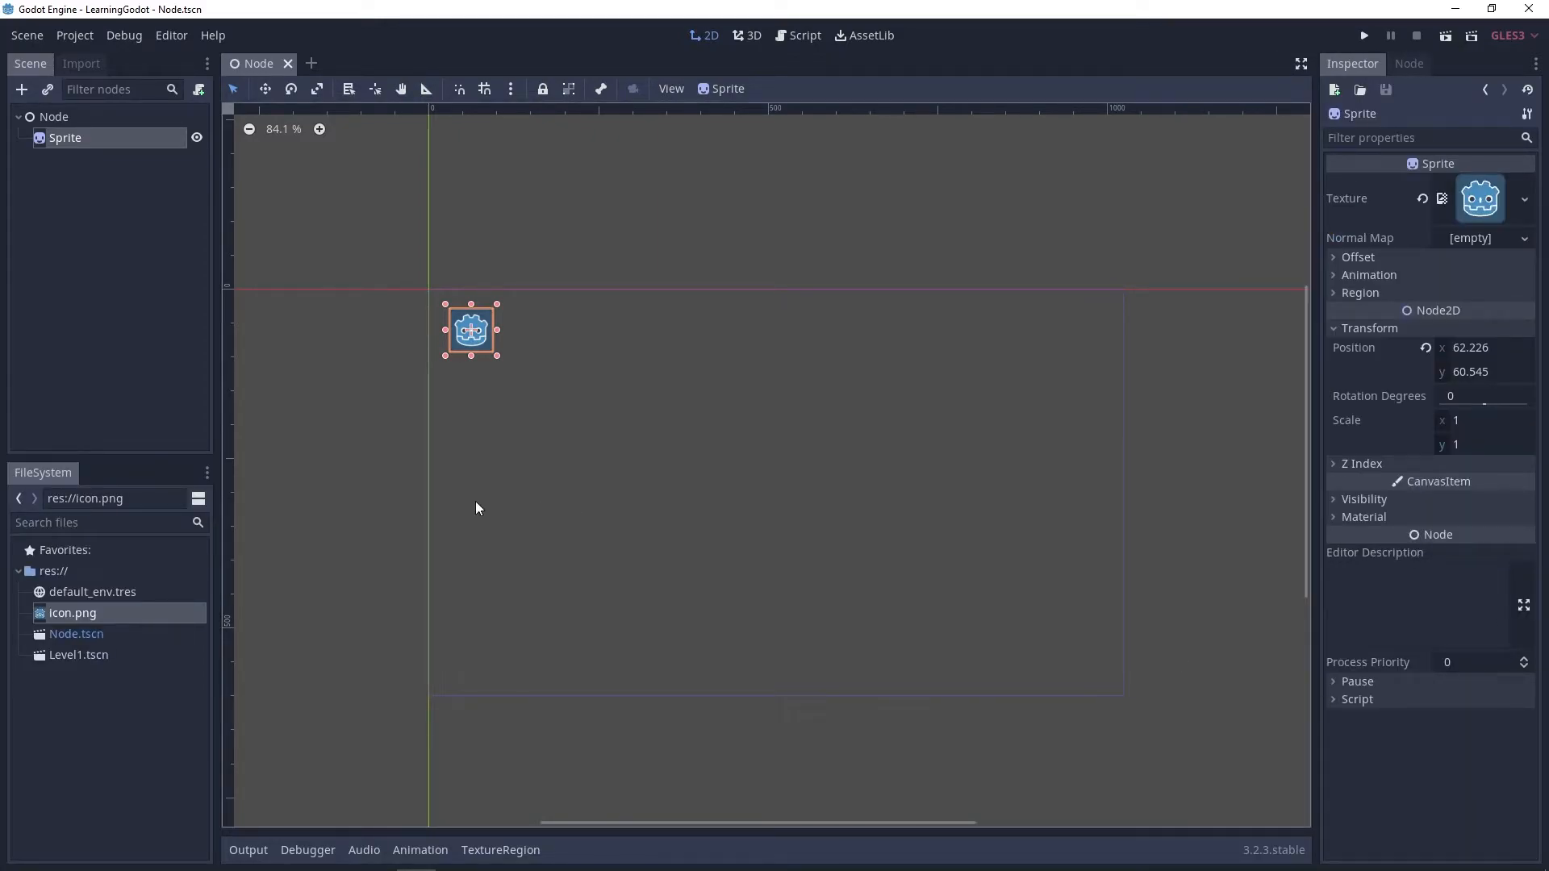
- Move the FileSystem dock into the same group as the Scene and Import docks
middle_click_drag(531, 490, 560, 490)
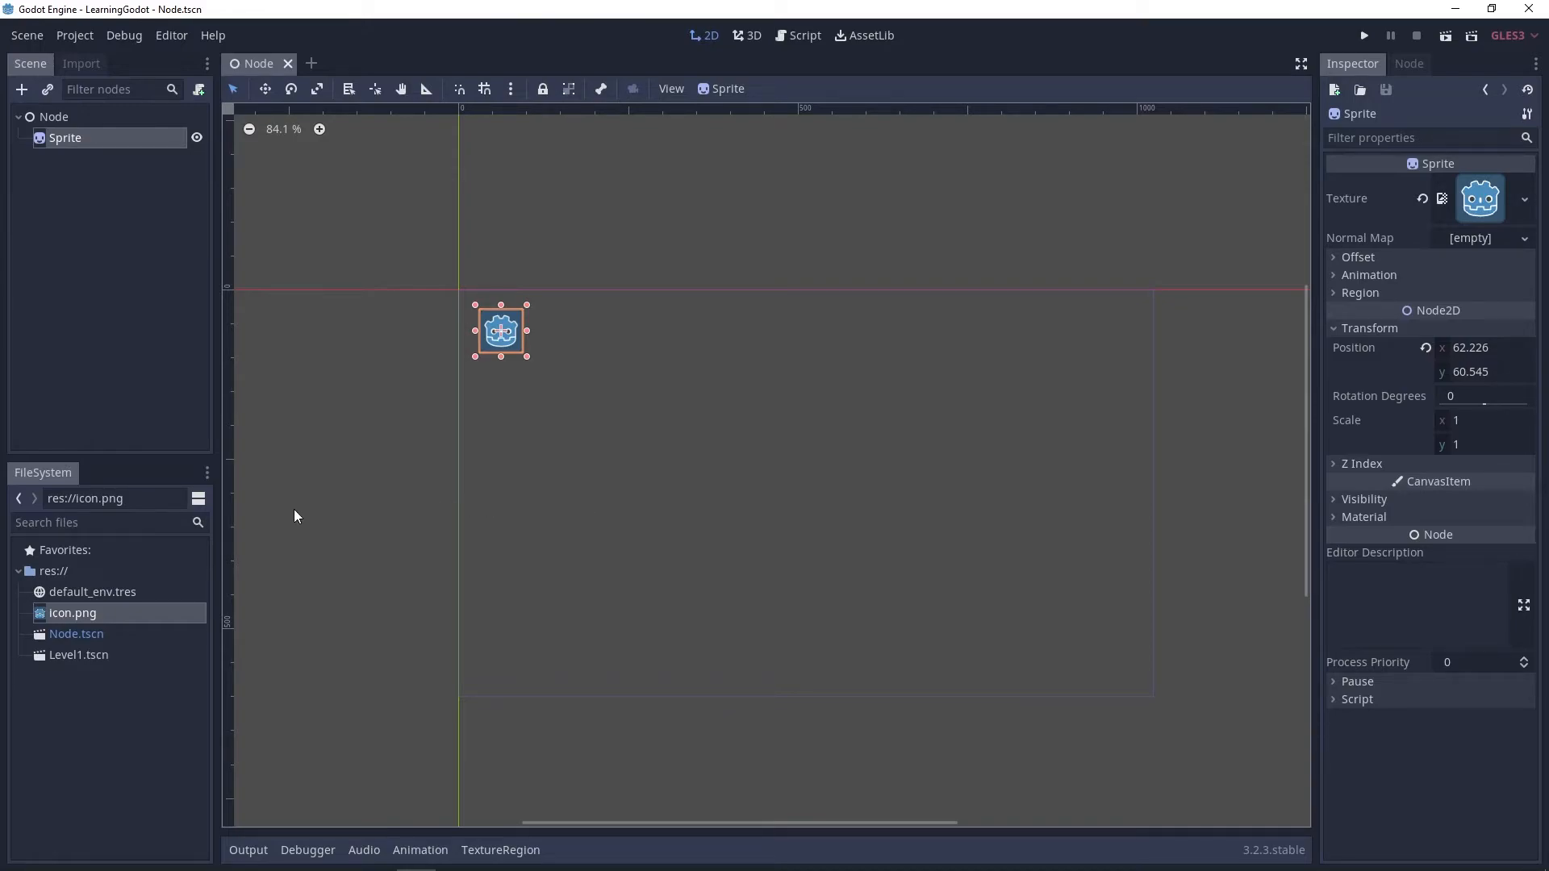
left_click(209, 472)
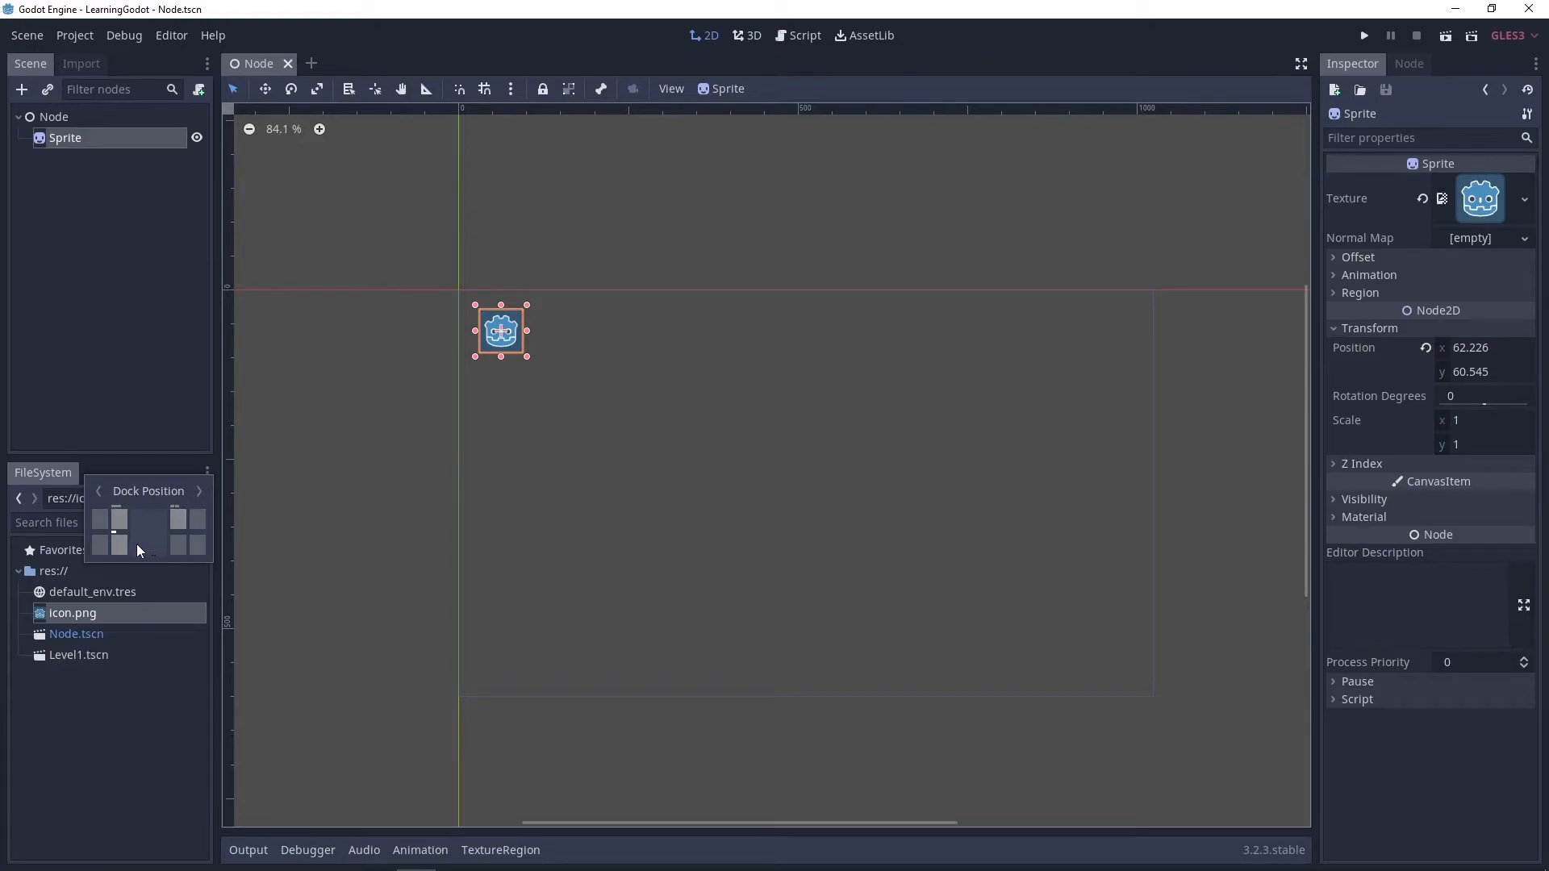
left_click(121, 518)
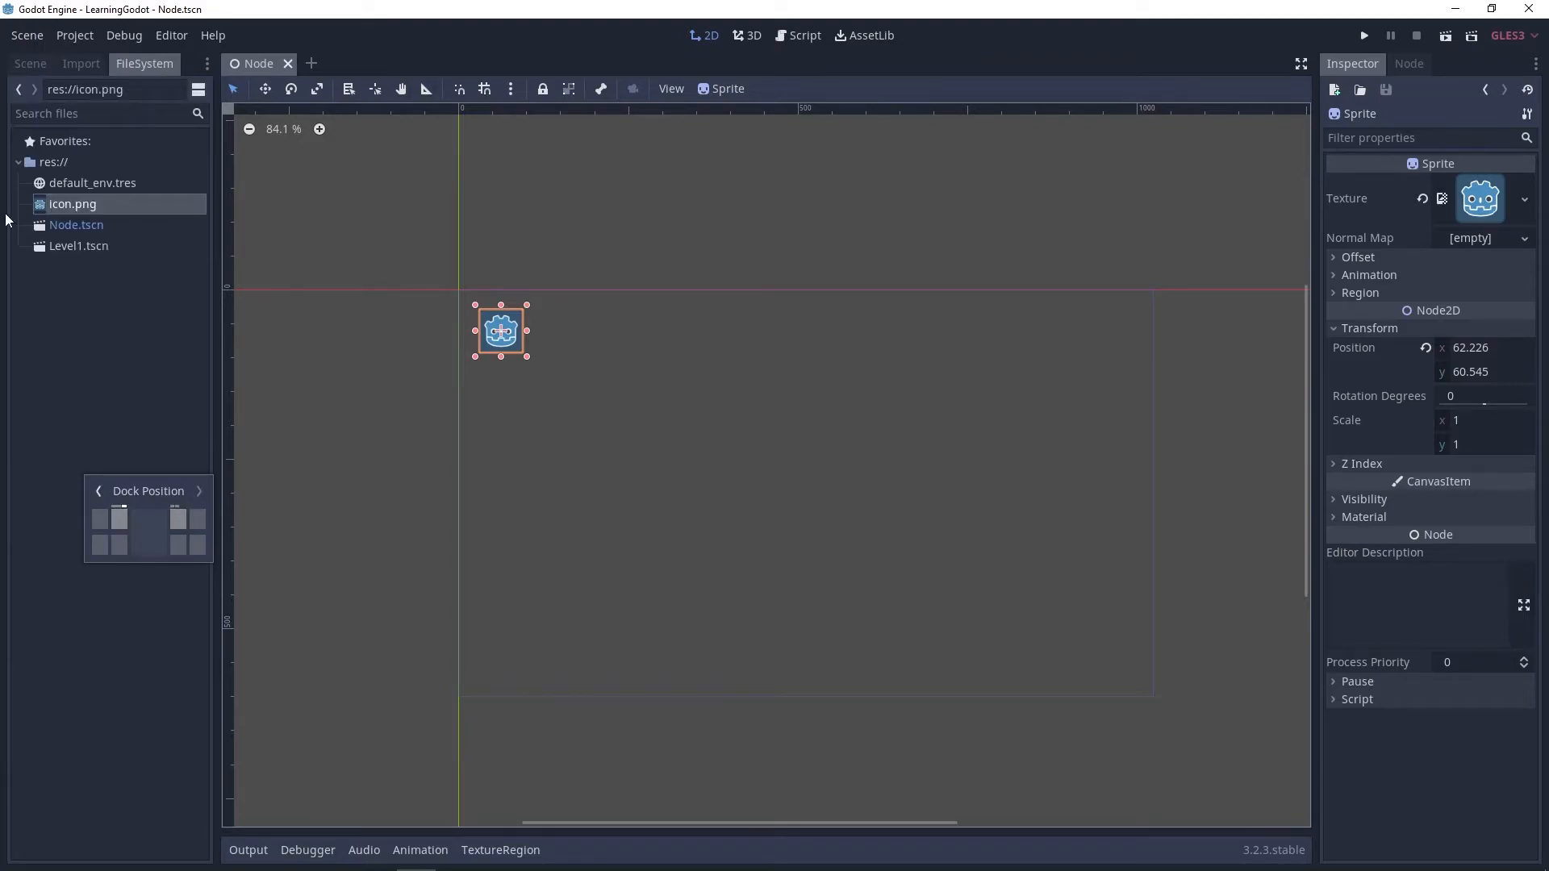
left_click(205, 361)
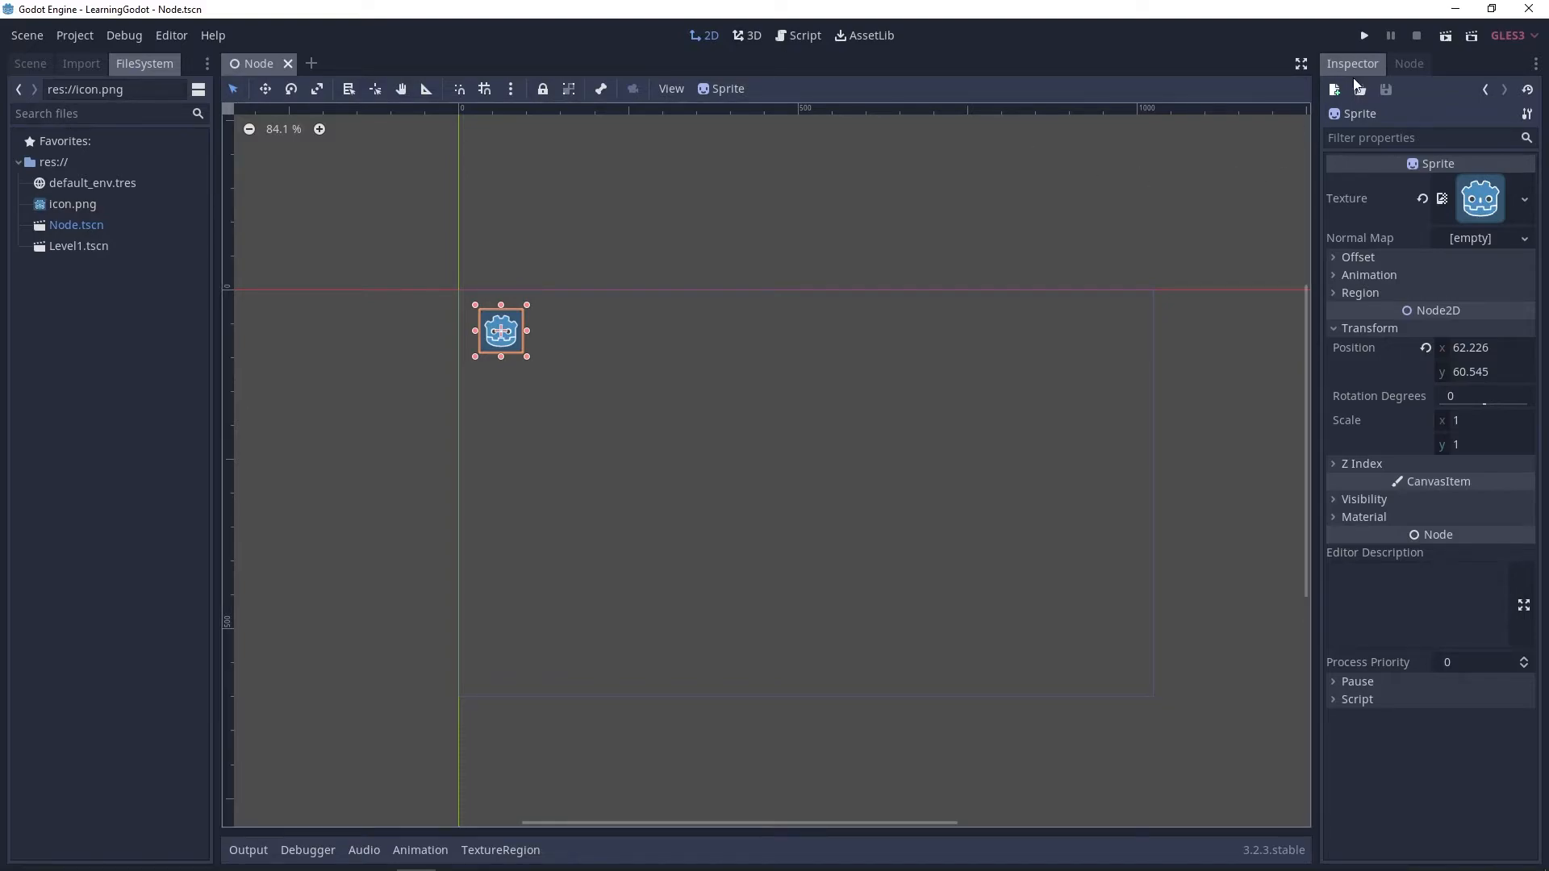
- Move the Inspector dock below the group containing the Scene, Import and FileSystem docks
left_click(1536, 63)
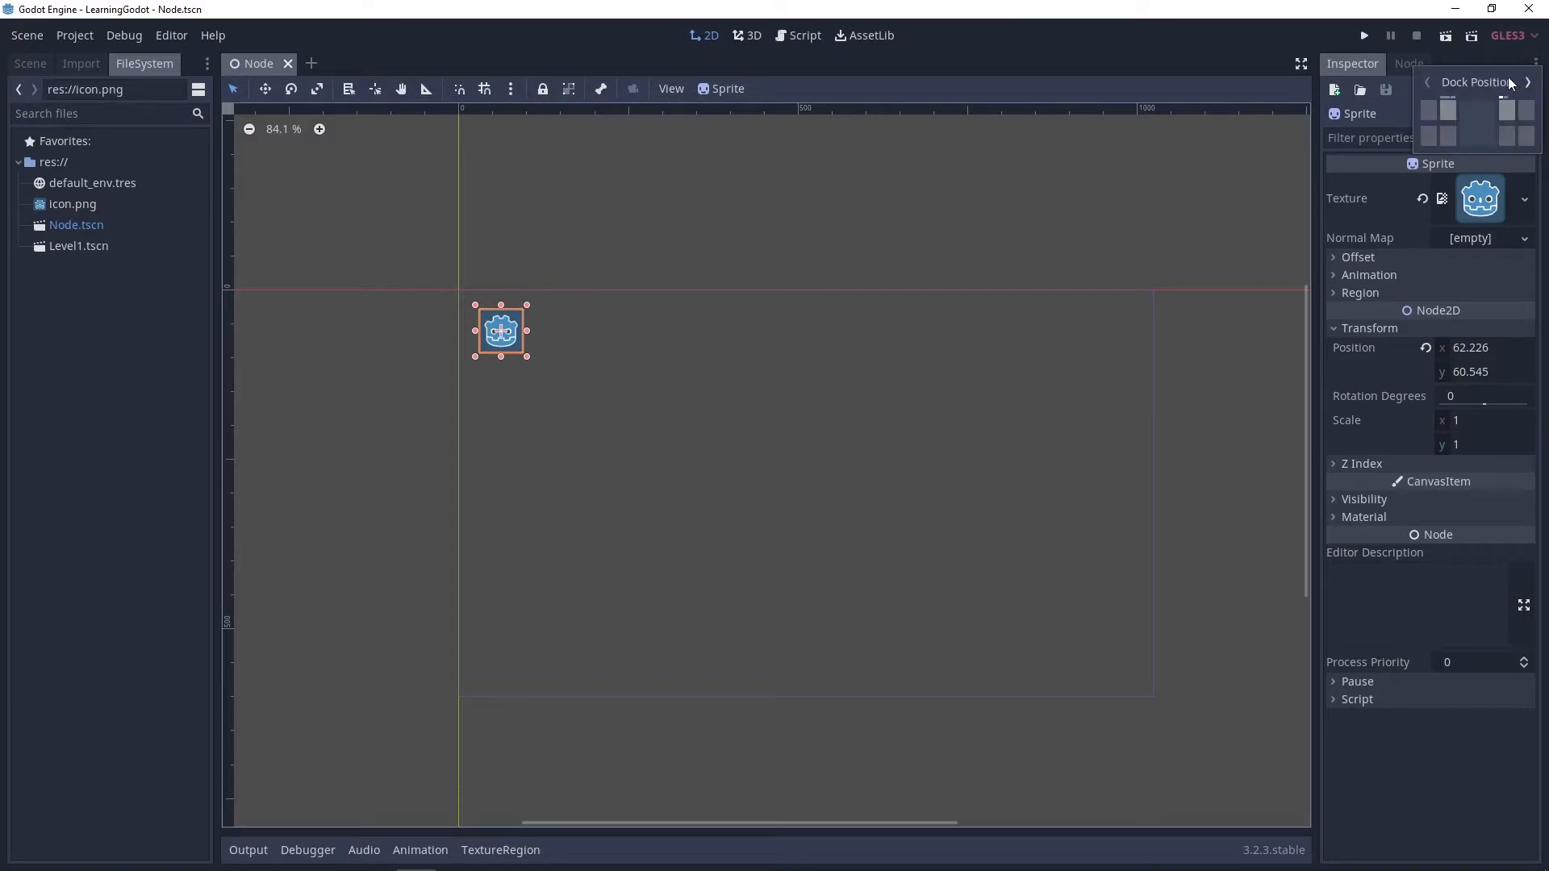
left_click(1447, 137)
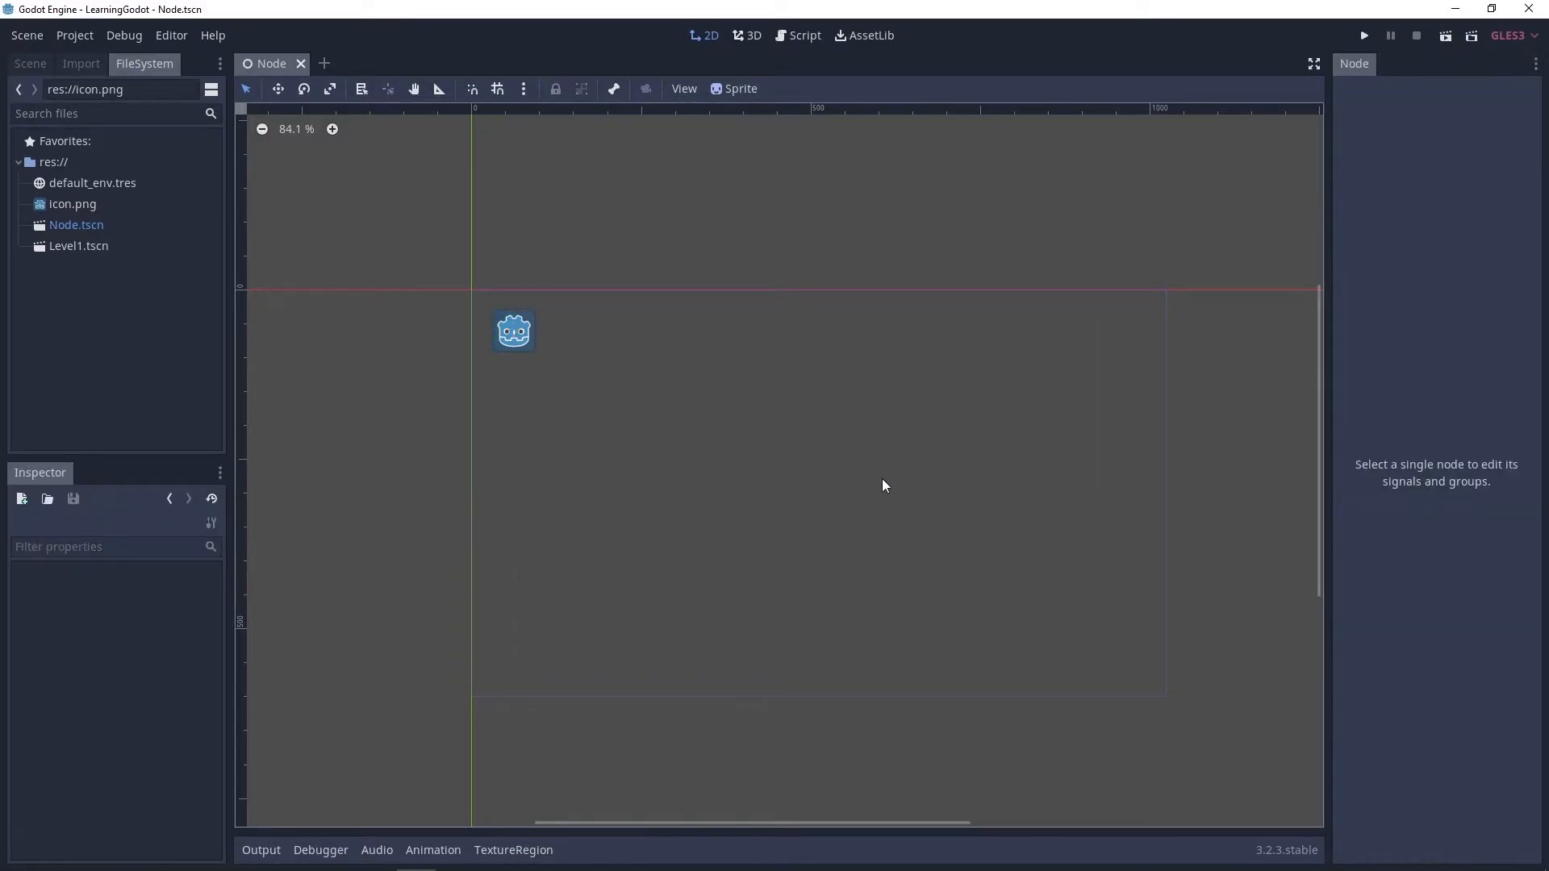
middle_click_drag(797, 468, 846, 531)
middle_click_drag(924, 396, 815, 336)
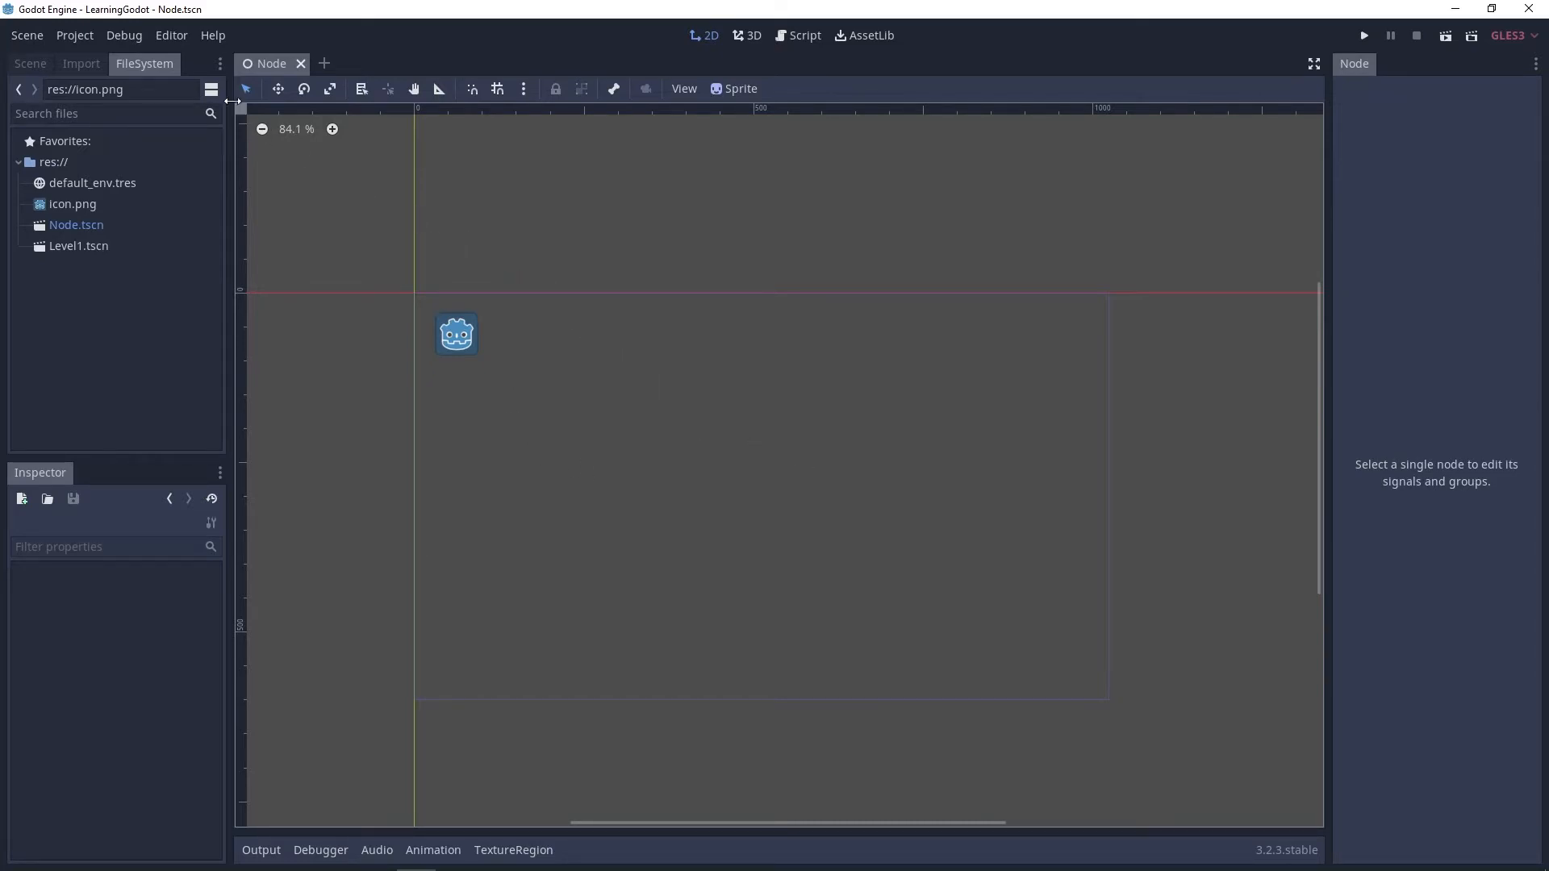
- Save the current dock arrangement as an editor layout named MyLayout
left_click(174, 38)
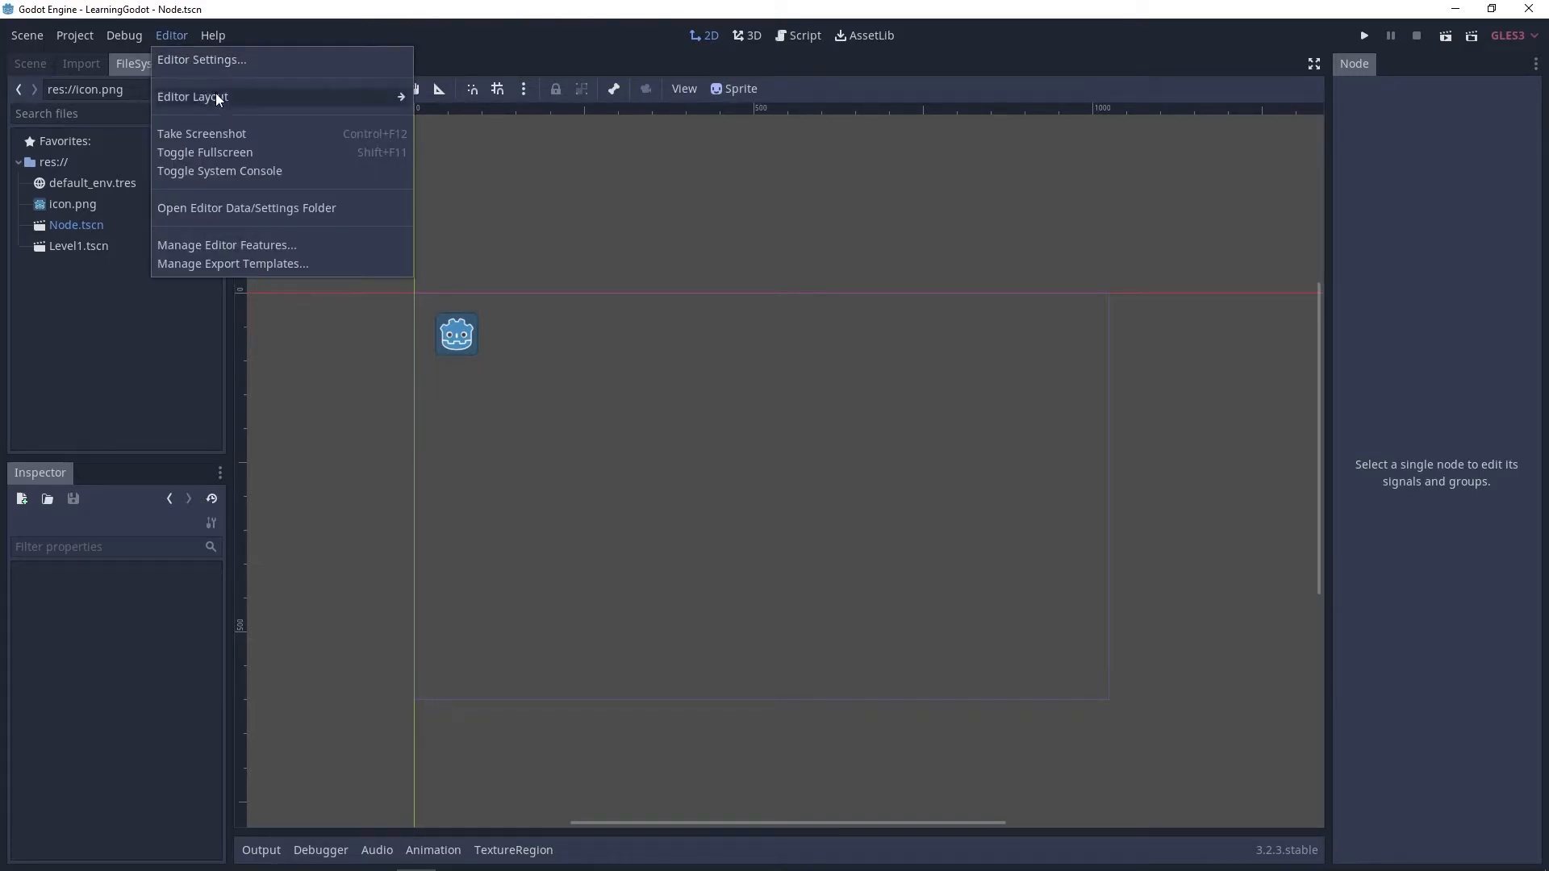
mouse_move(215, 99)
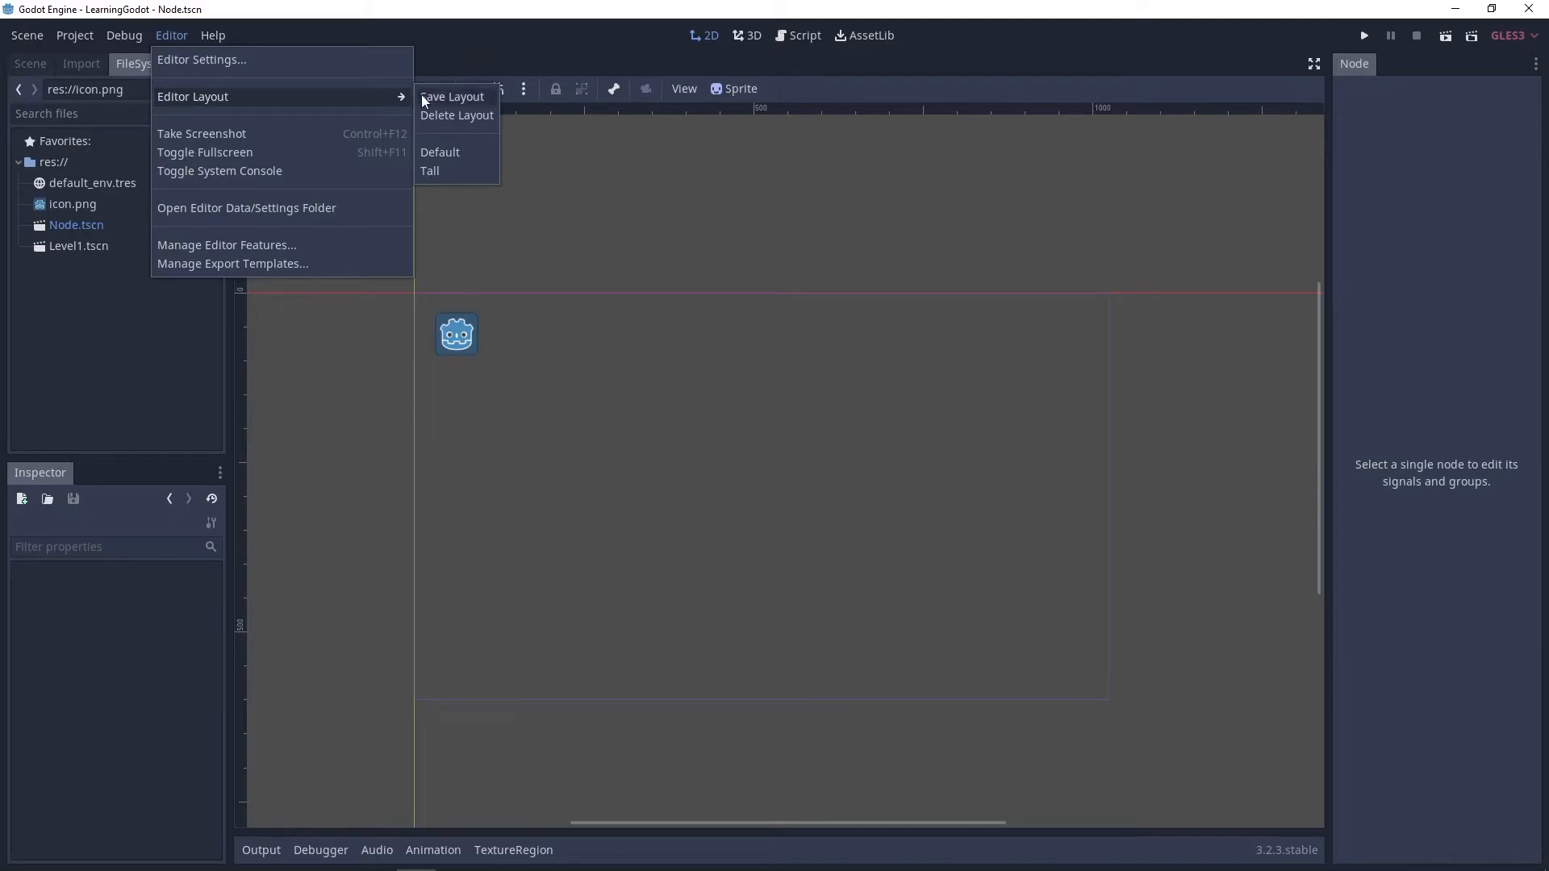
left_click(473, 98)
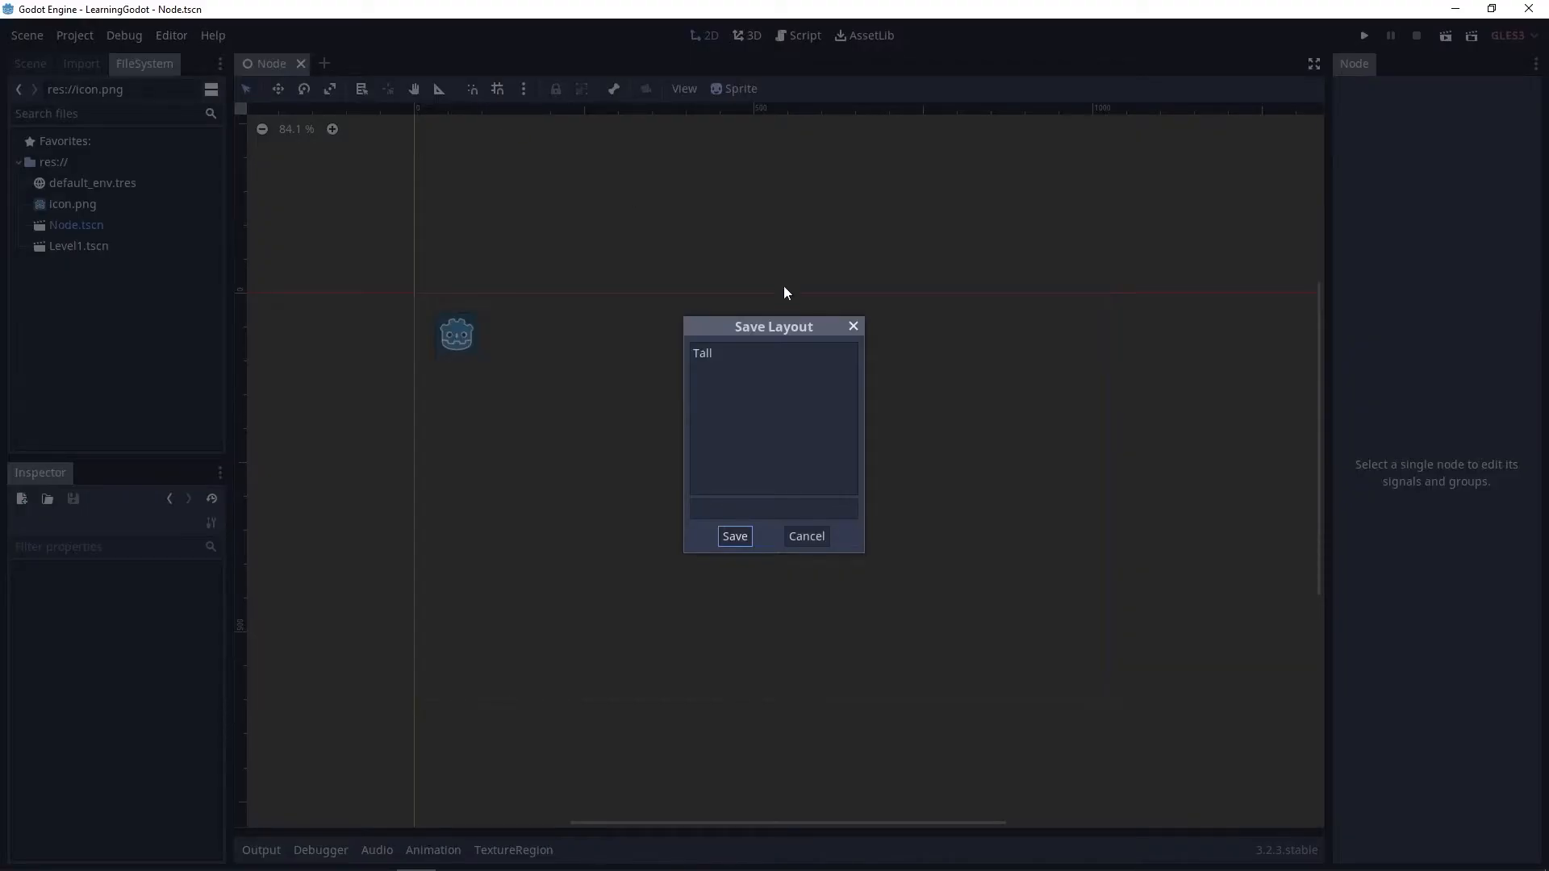
left_click_drag(785, 328, 775, 311)
left_click(769, 494)
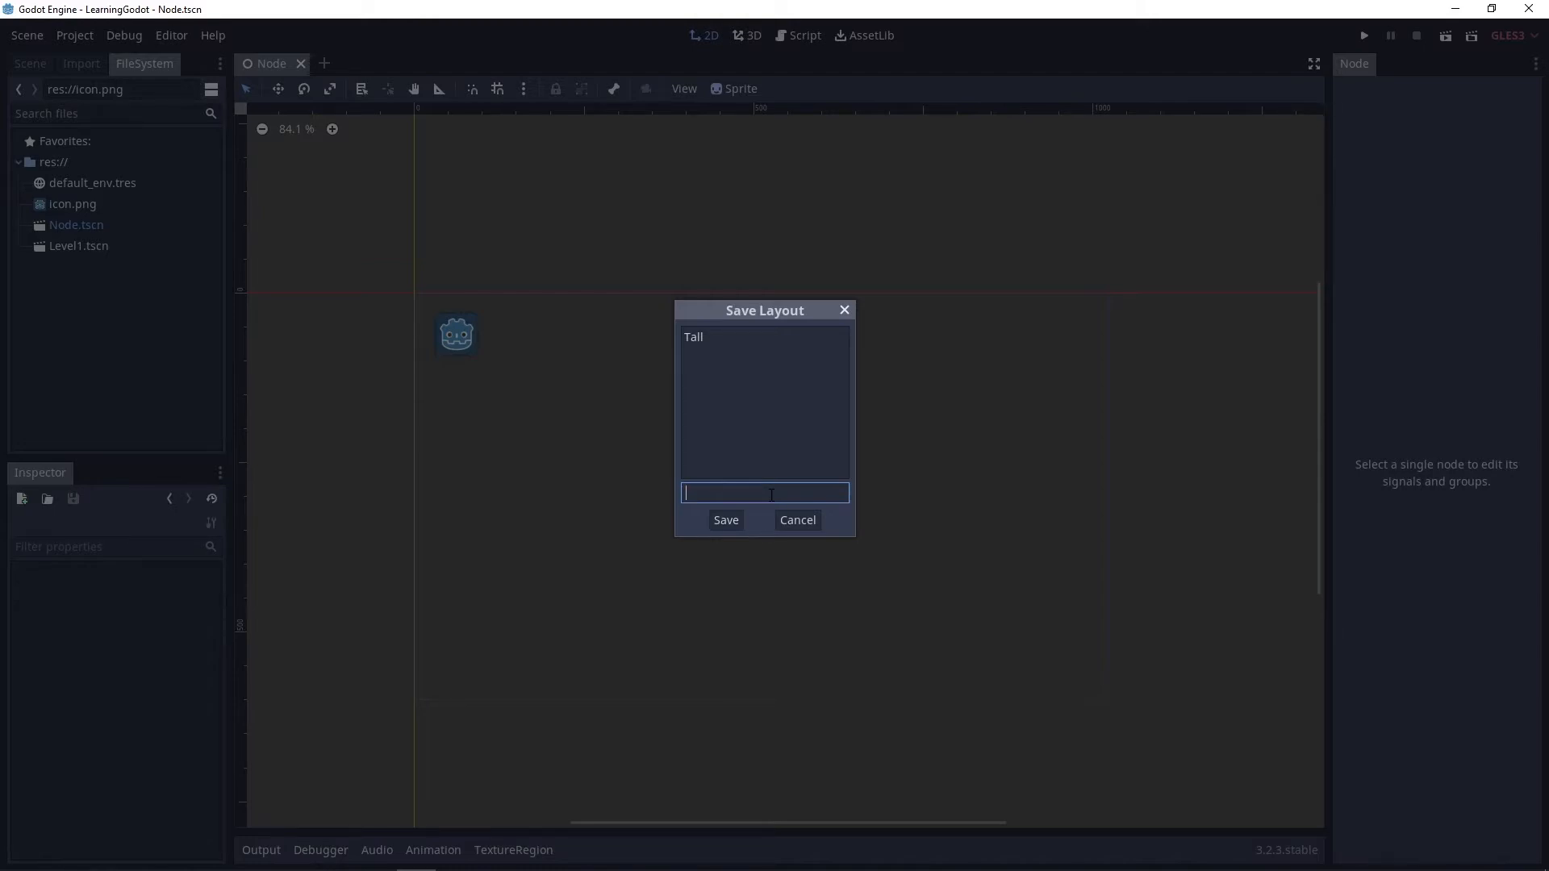
type("MyLayout")
left_click(737, 525)
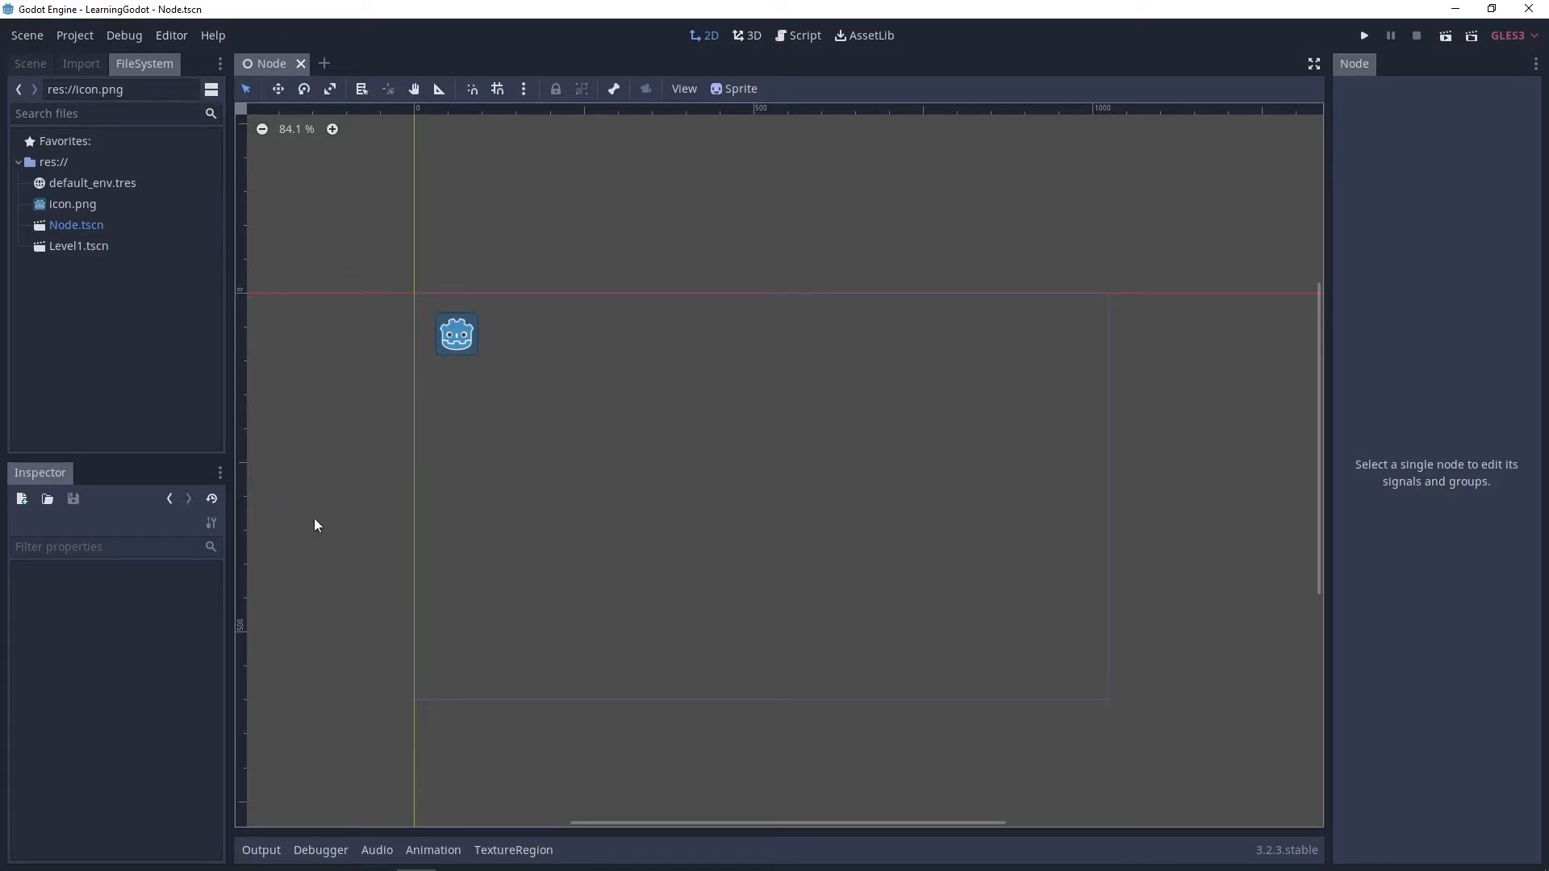
- Move the Inspector dock below the Node dock
left_click(220, 473)
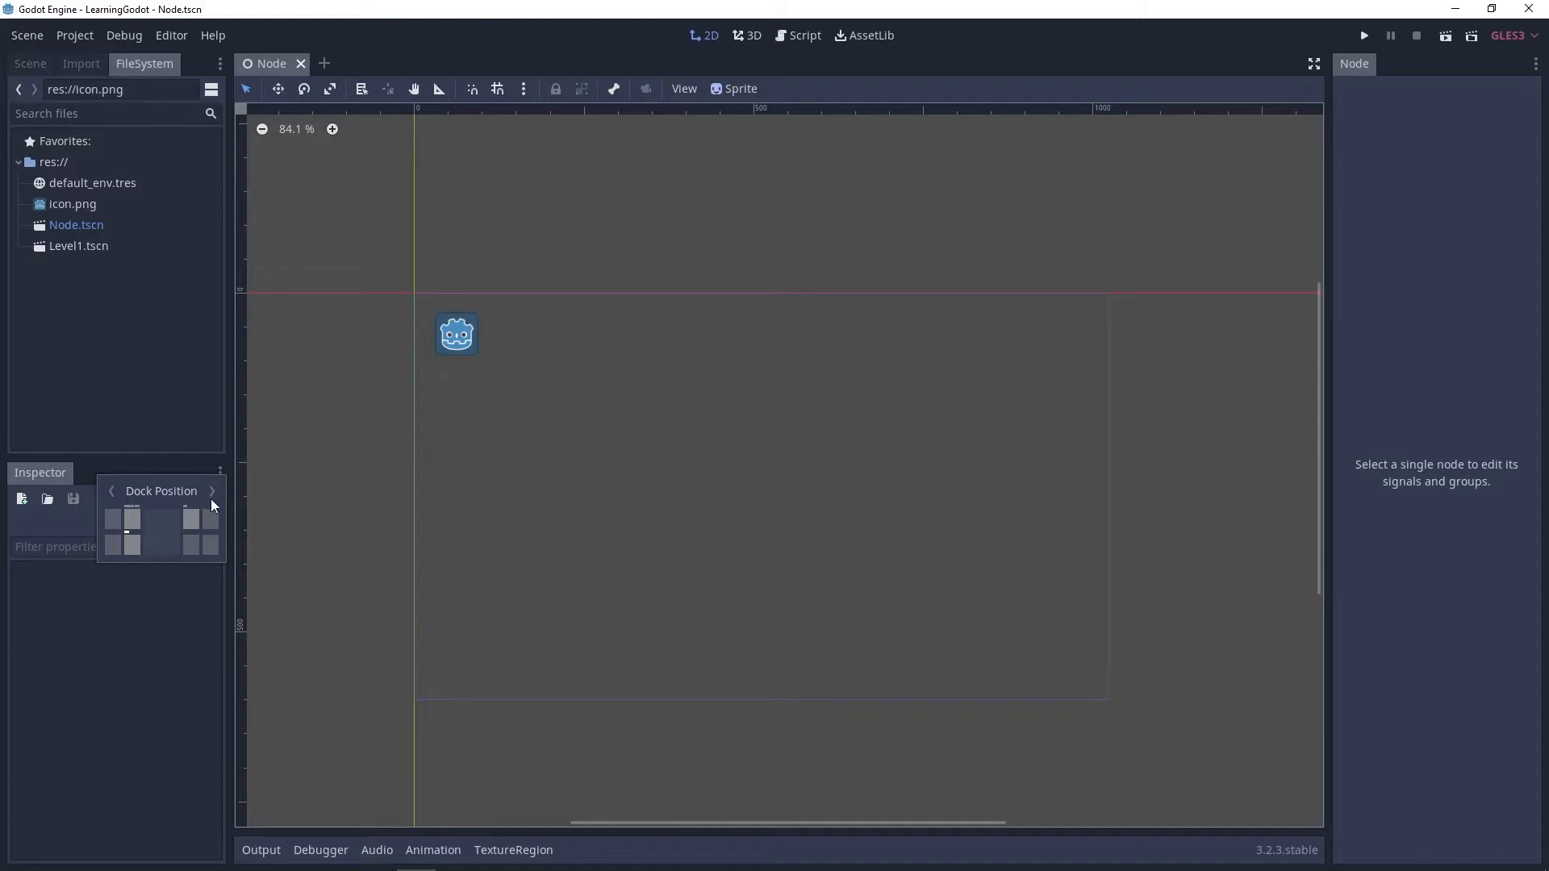
left_click(191, 550)
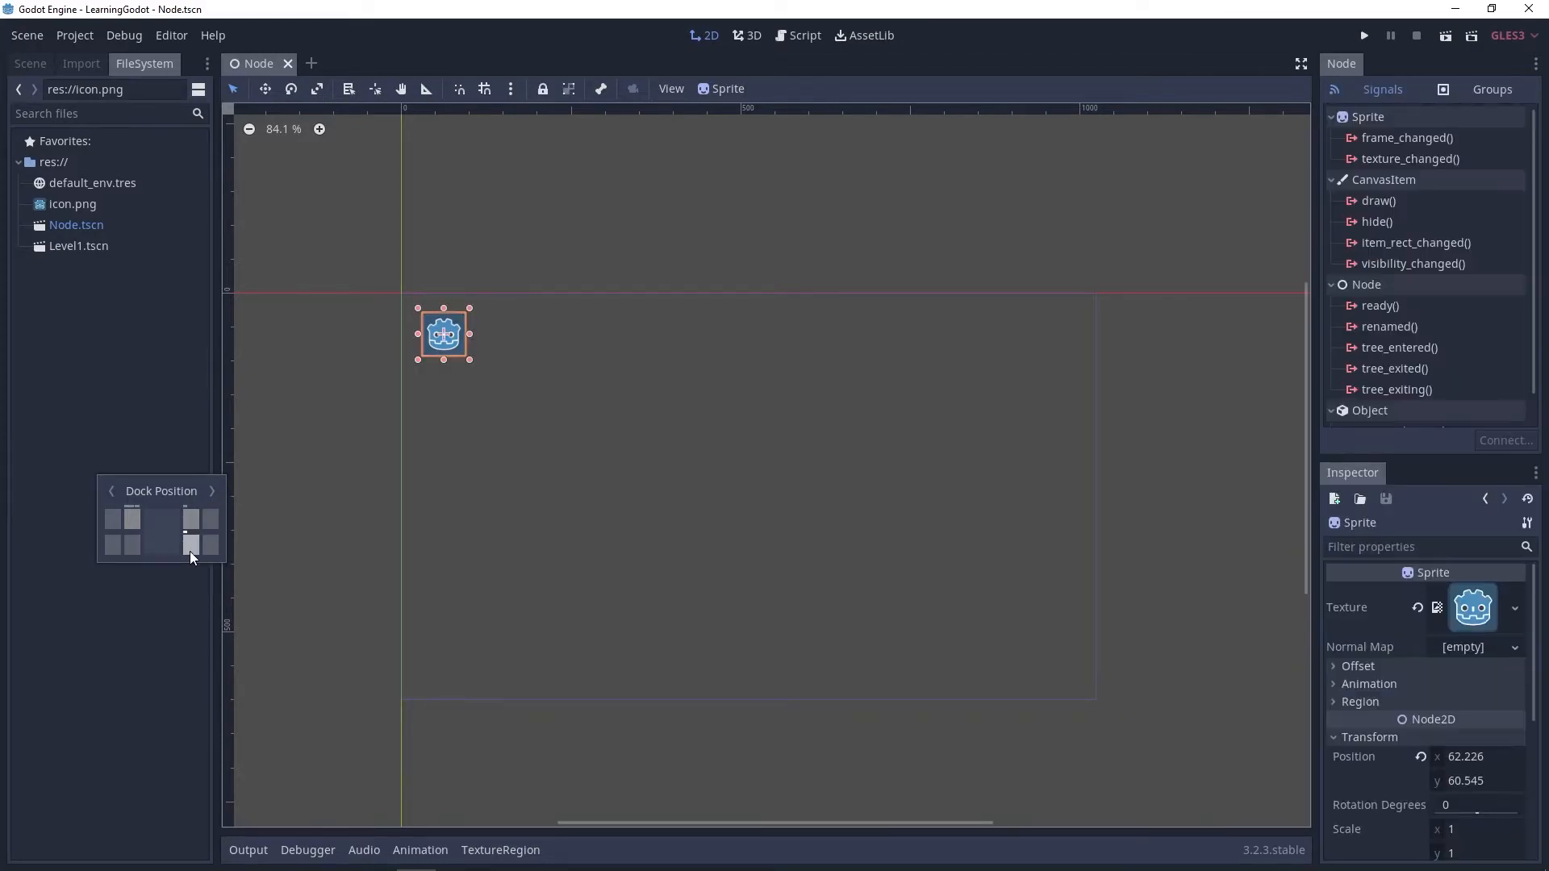
left_click(190, 458)
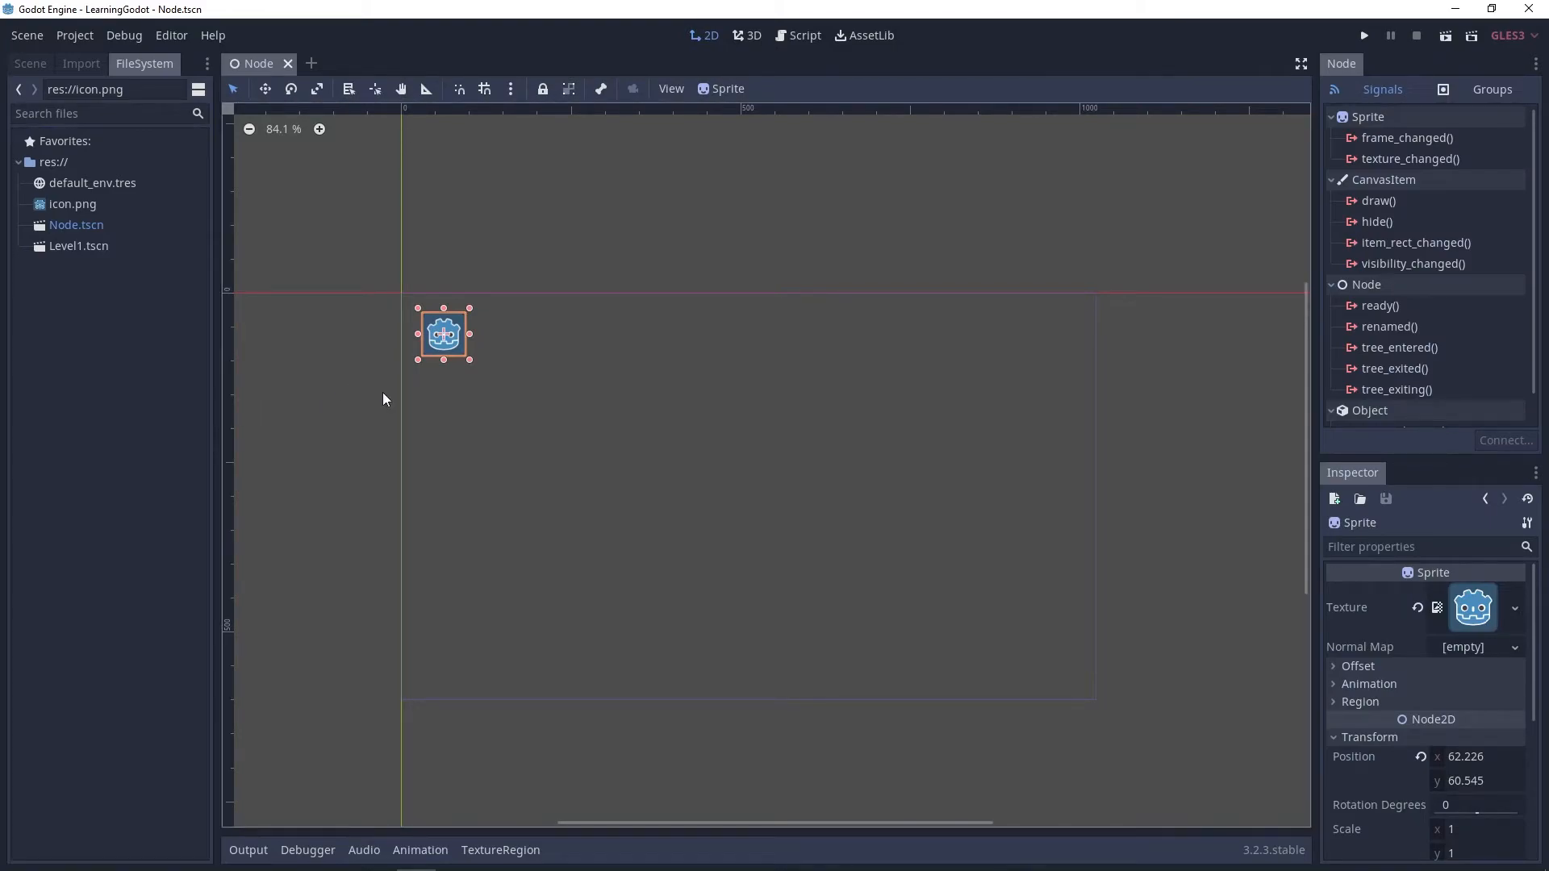
- Load the saved MyLayout editor layout
left_click(171, 38)
mouse_move(205, 97)
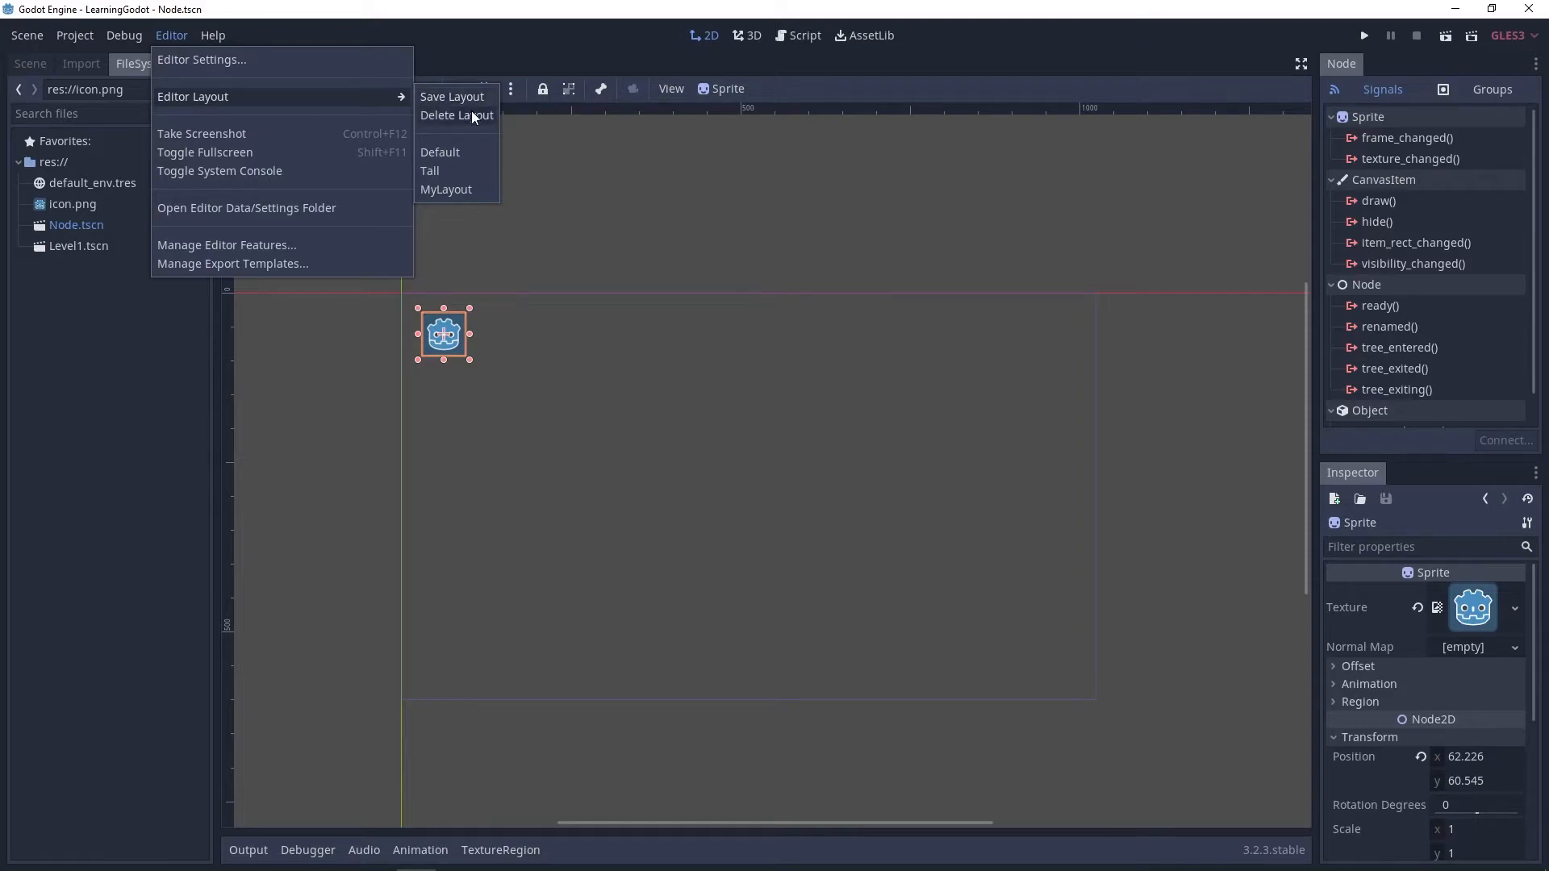
left_click(446, 190)
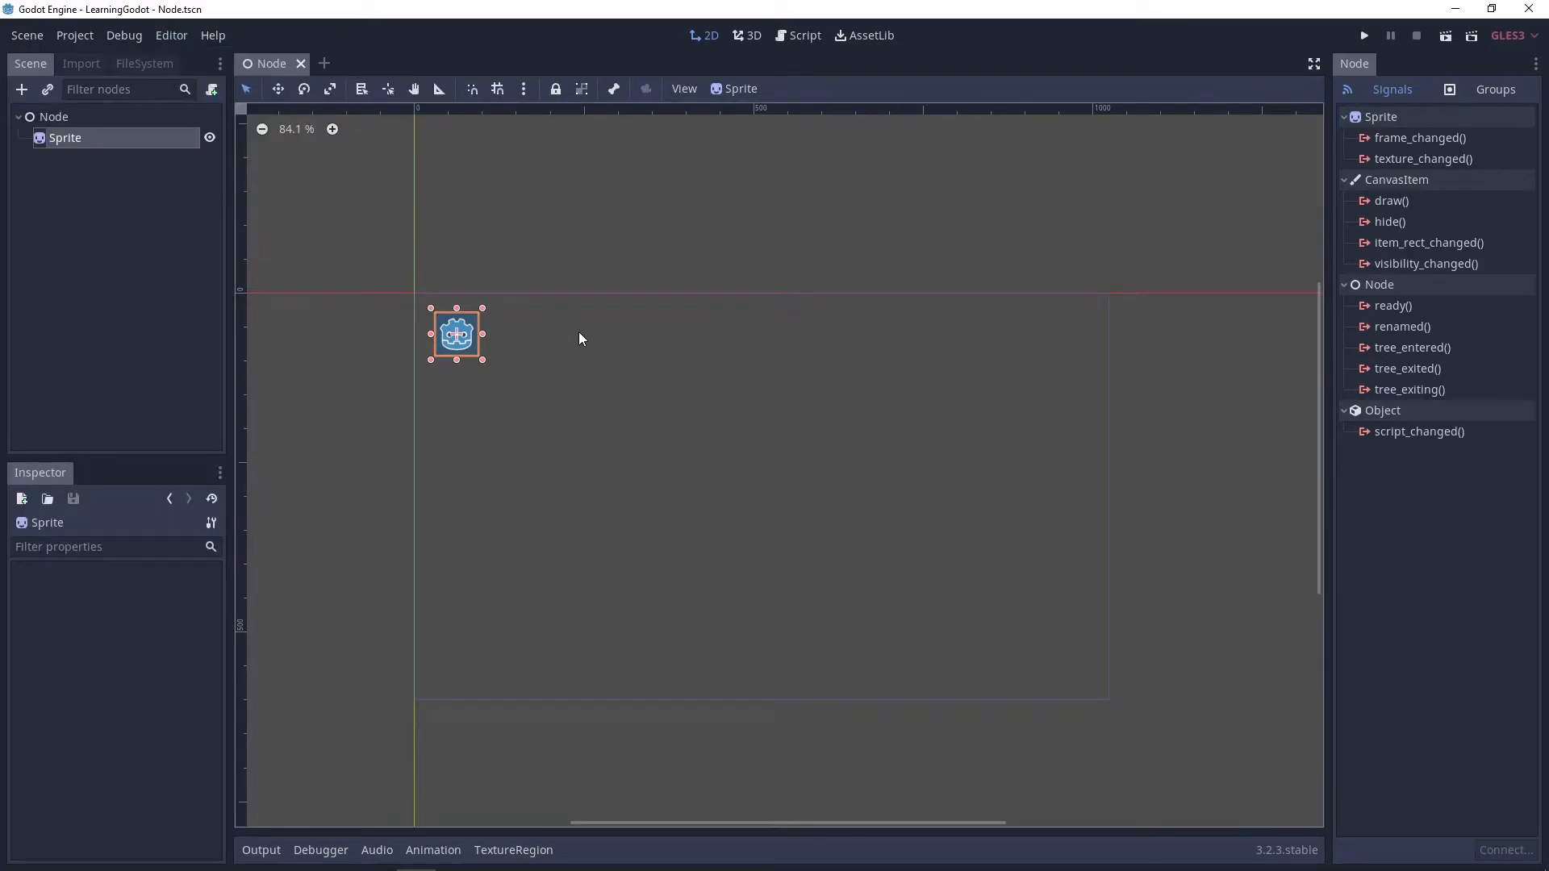
- Switch the editor to the Default layout
left_click(172, 37)
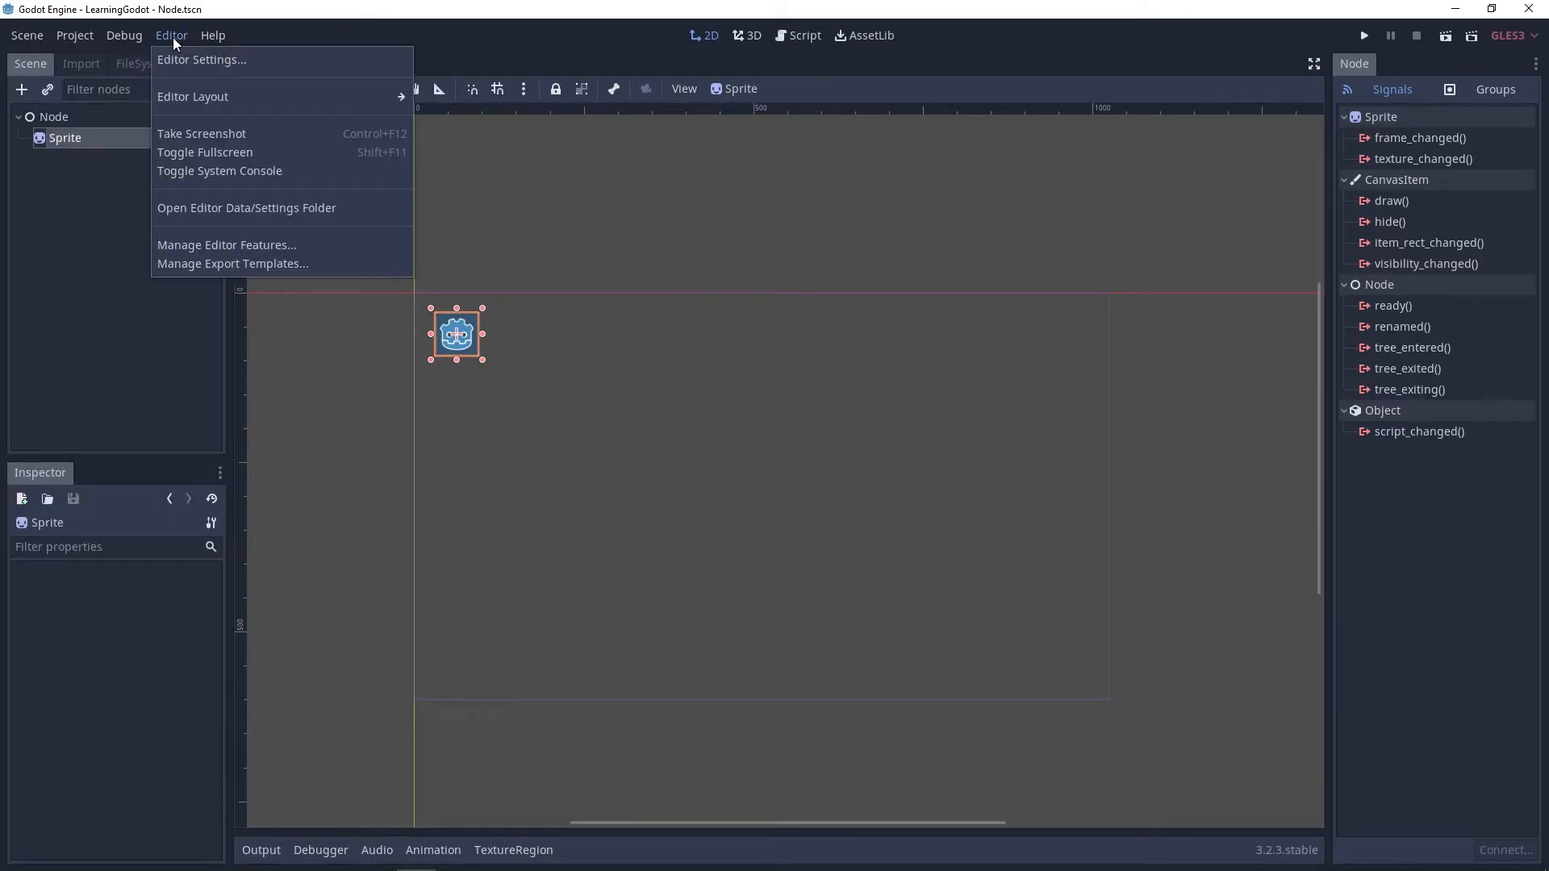
mouse_move(210, 96)
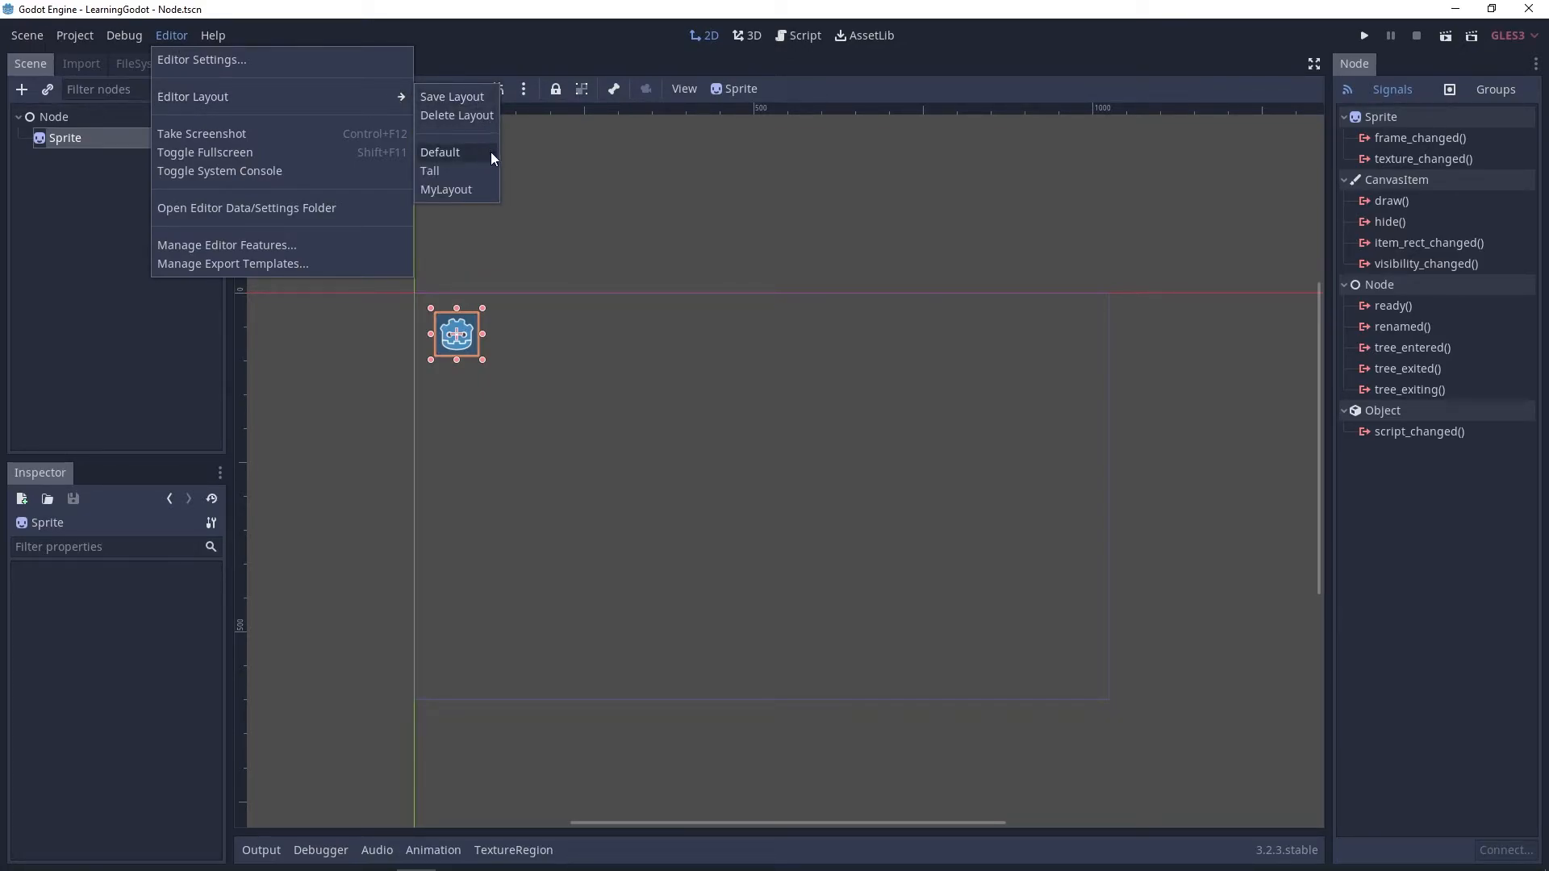
left_click(441, 153)
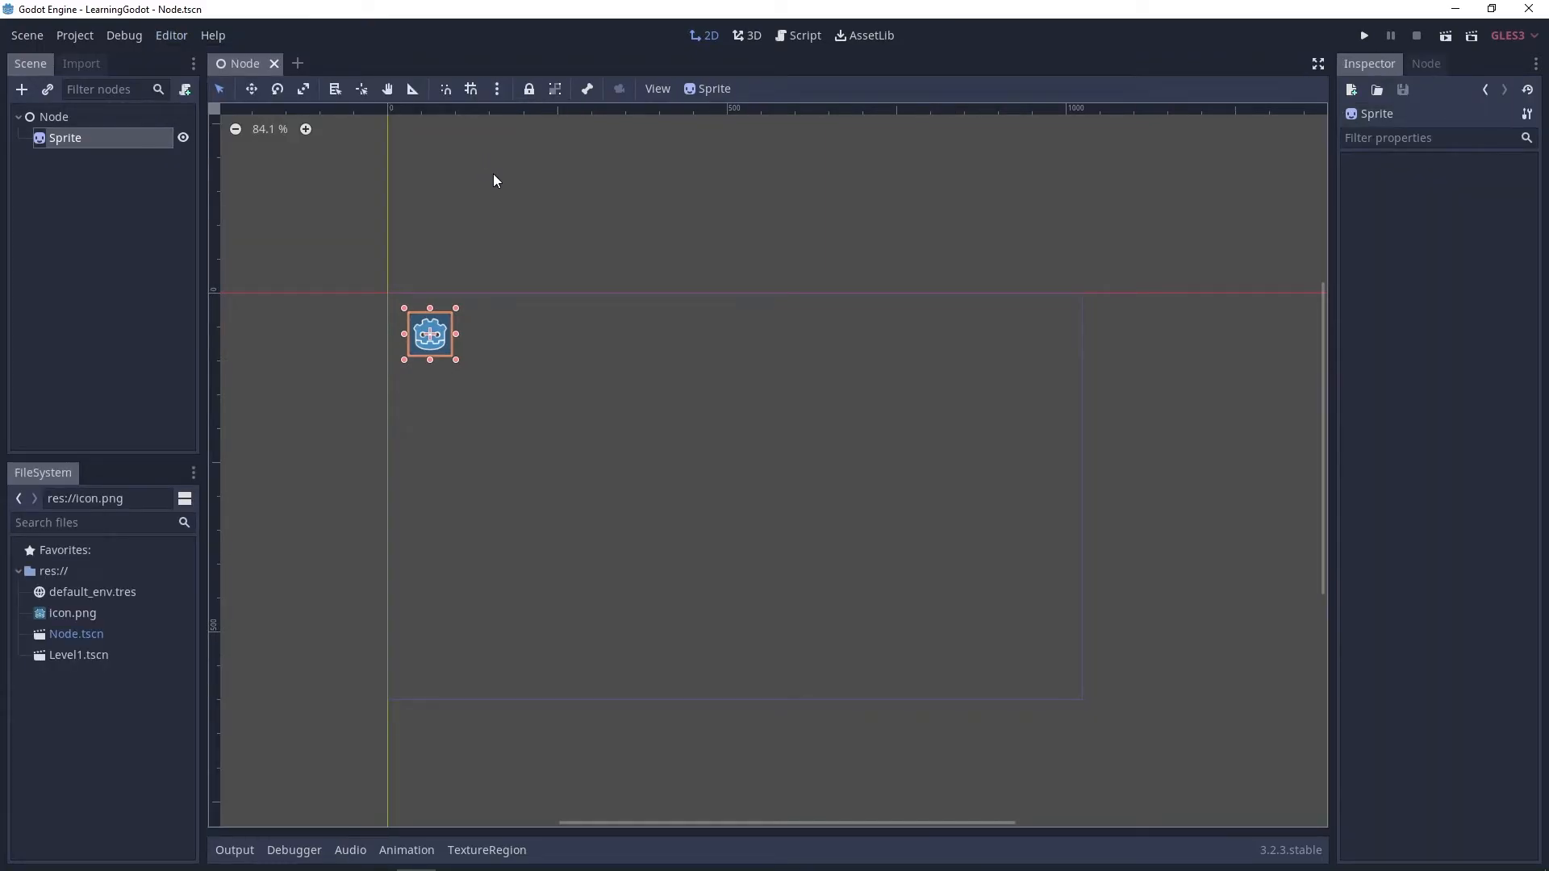
mouse_move(876, 423)
middle_mouse_down()
mouse_move(856, 450)
mouse_move(871, 419)
middle_mouse_up()
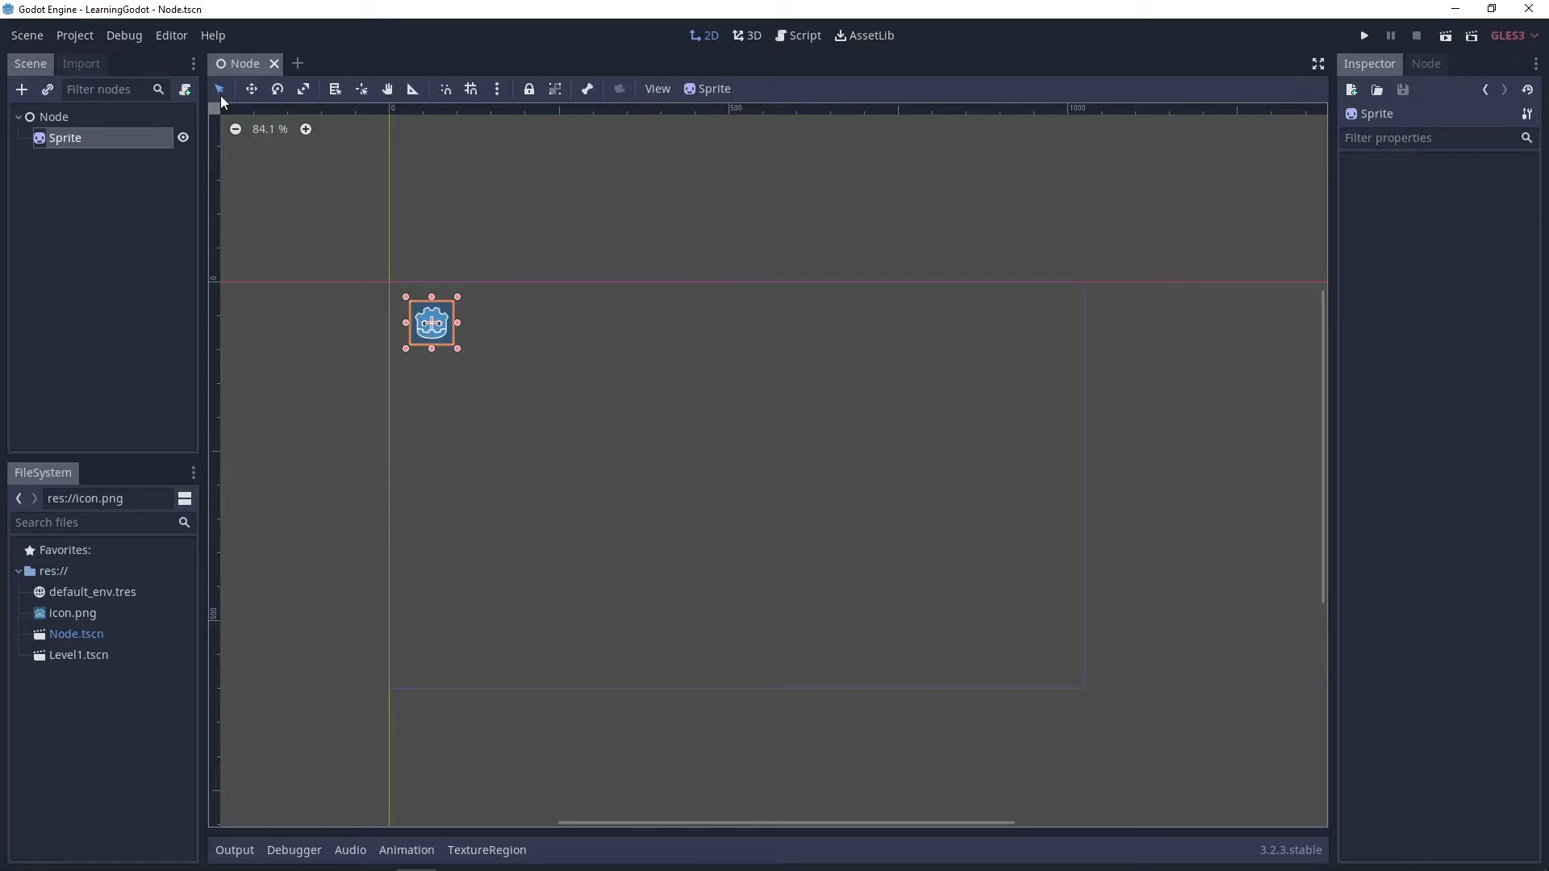
- Apply the Tall editor layout
left_click(173, 37)
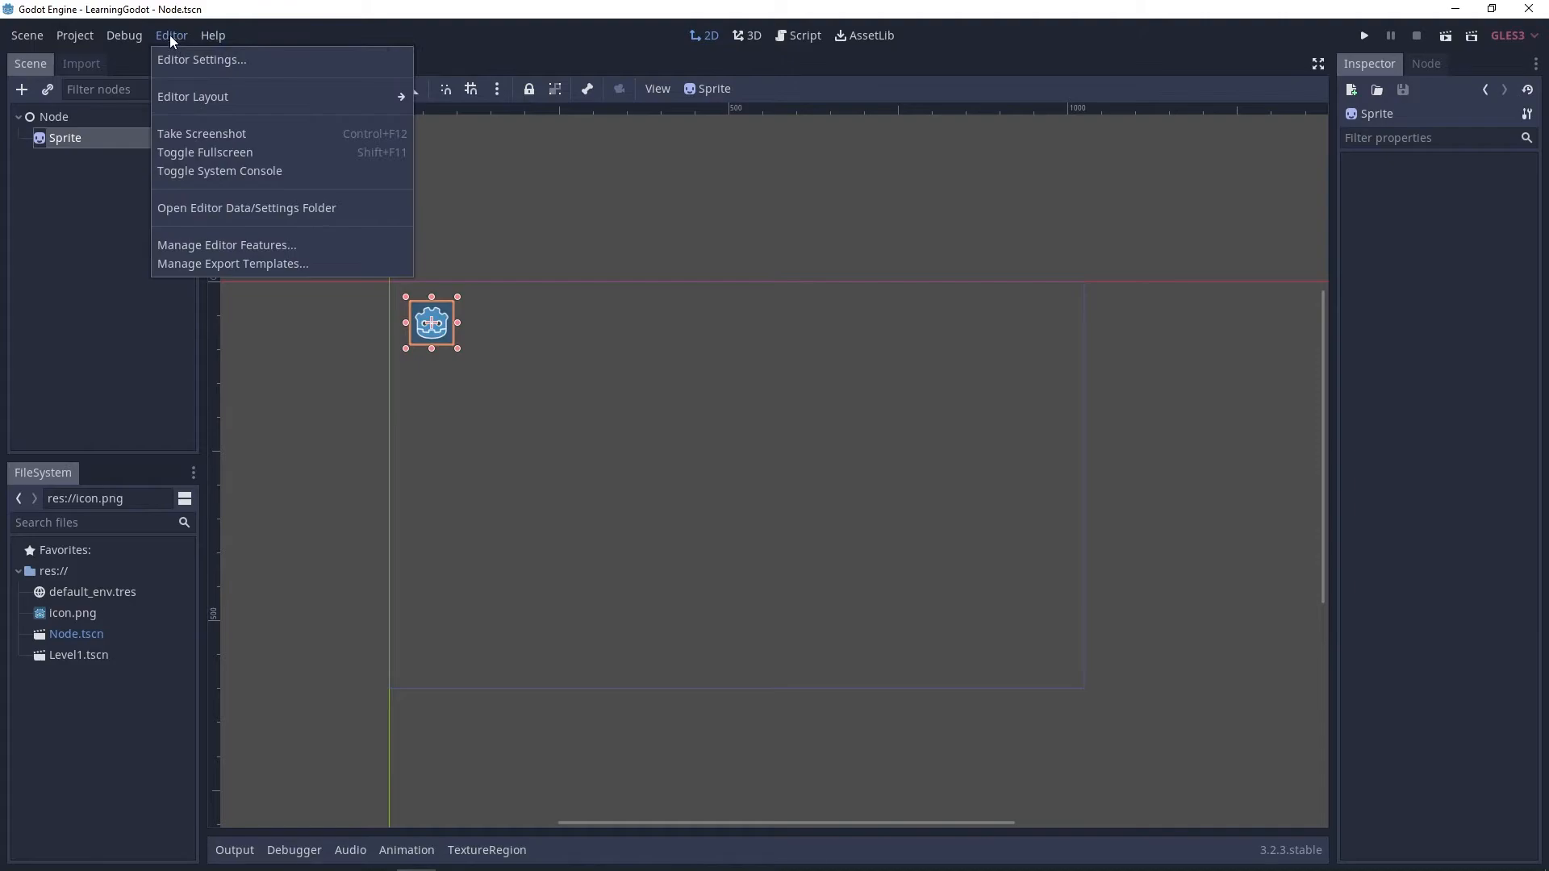
mouse_move(332, 102)
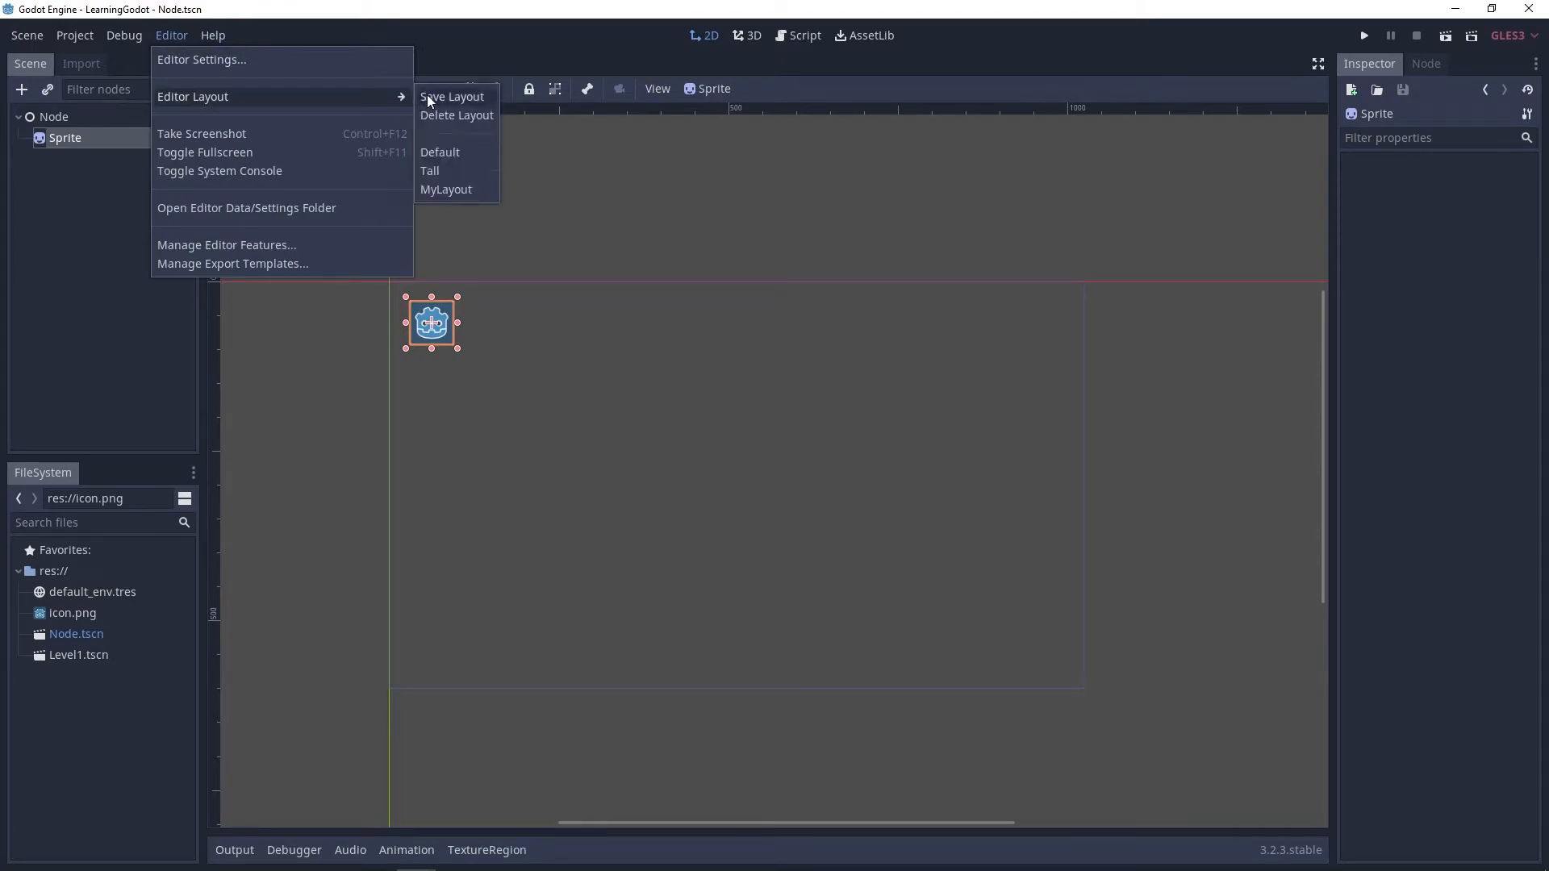
left_click(457, 172)
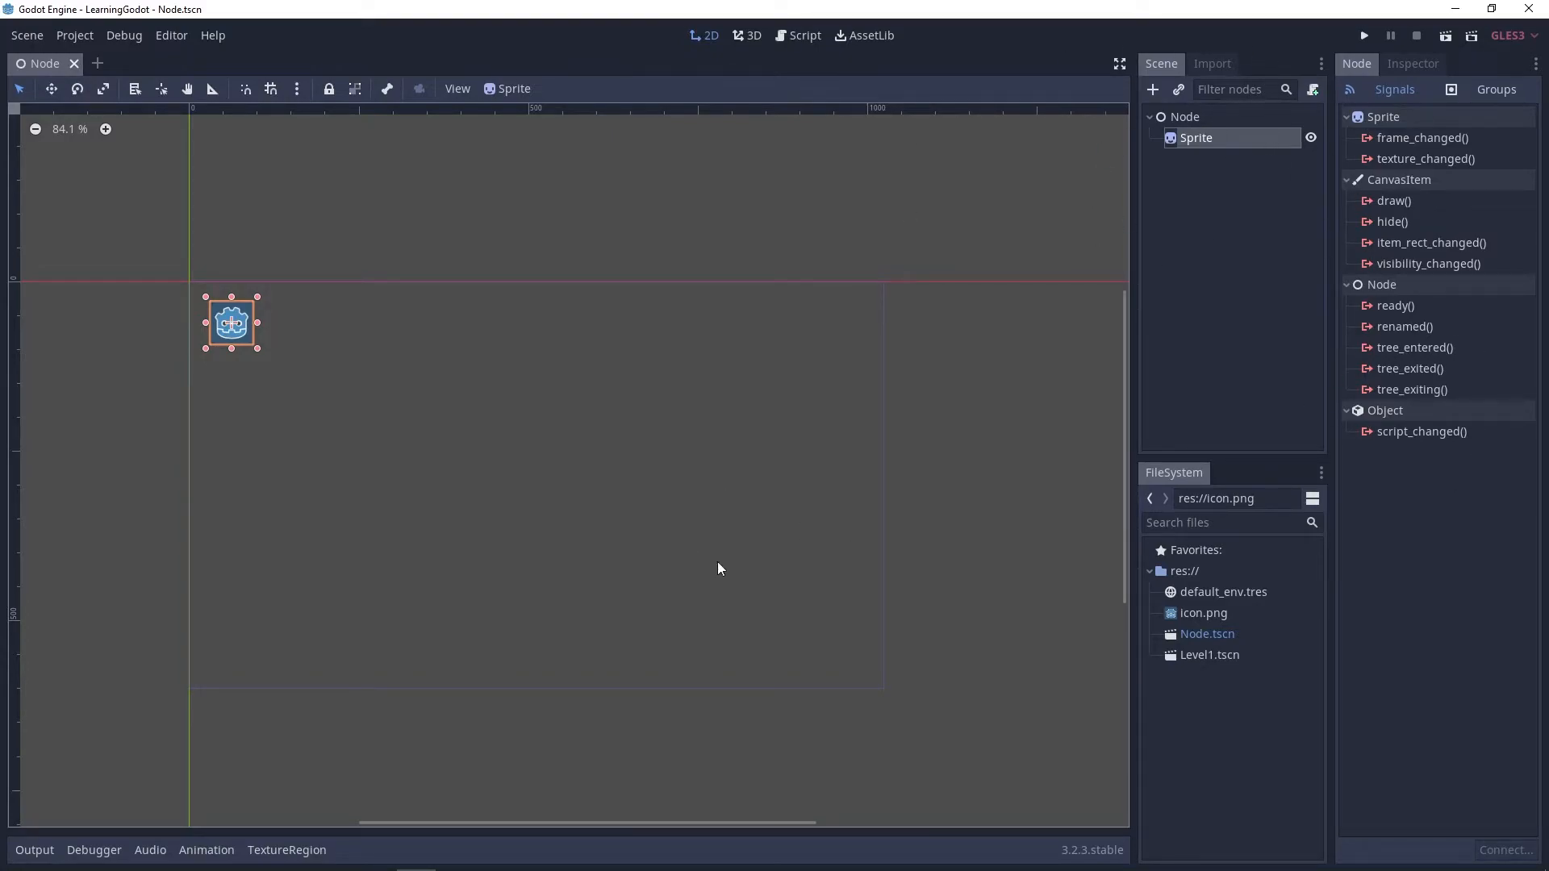
middle_click_drag(384, 569, 446, 529)
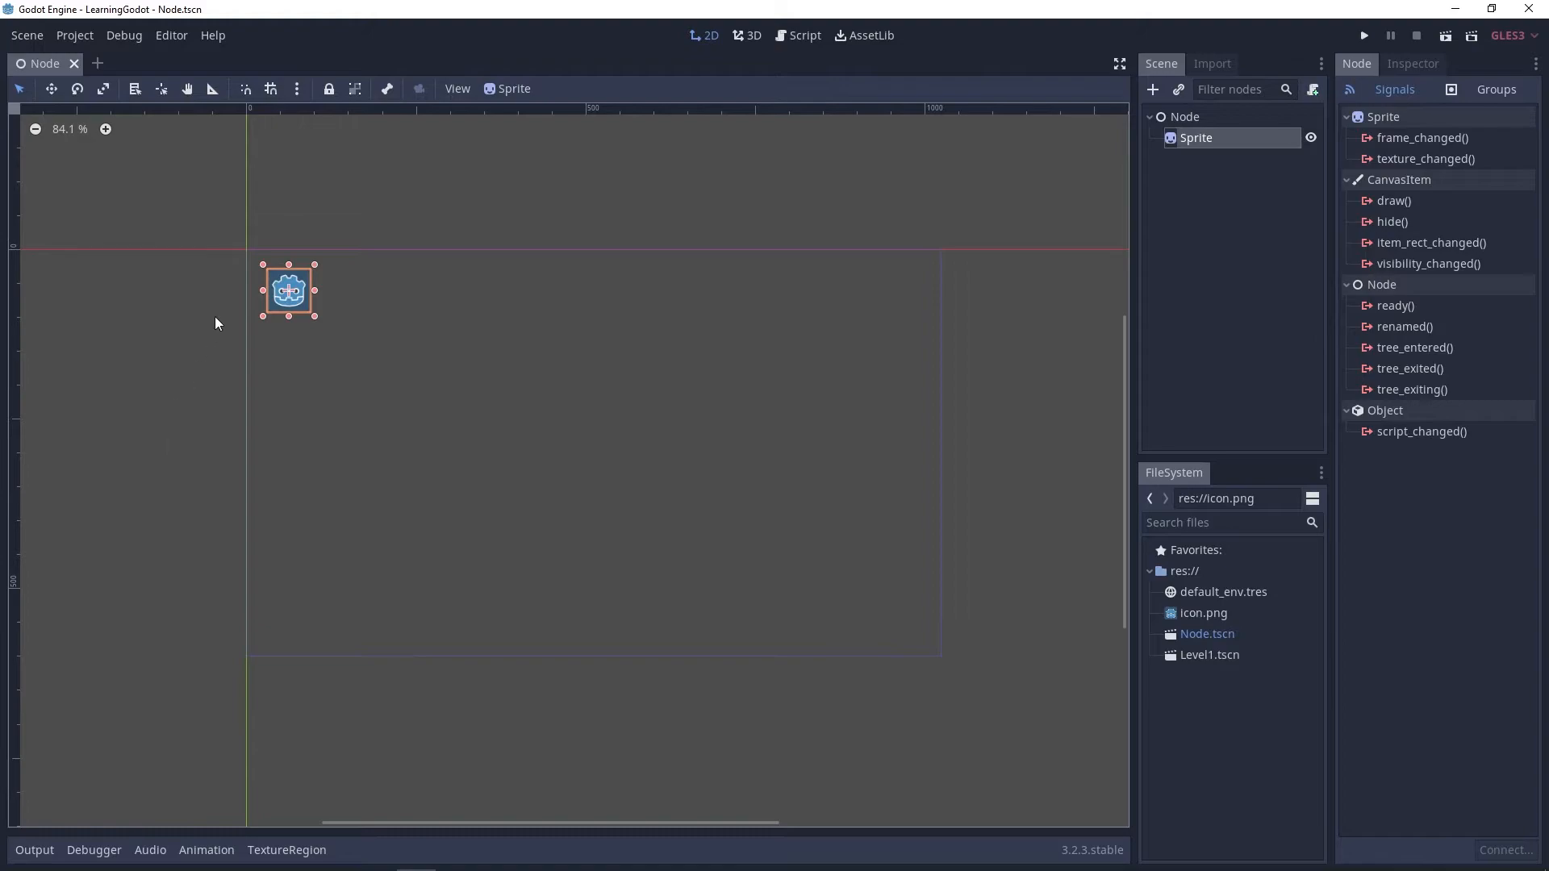
middle_click_drag(819, 460, 777, 438)
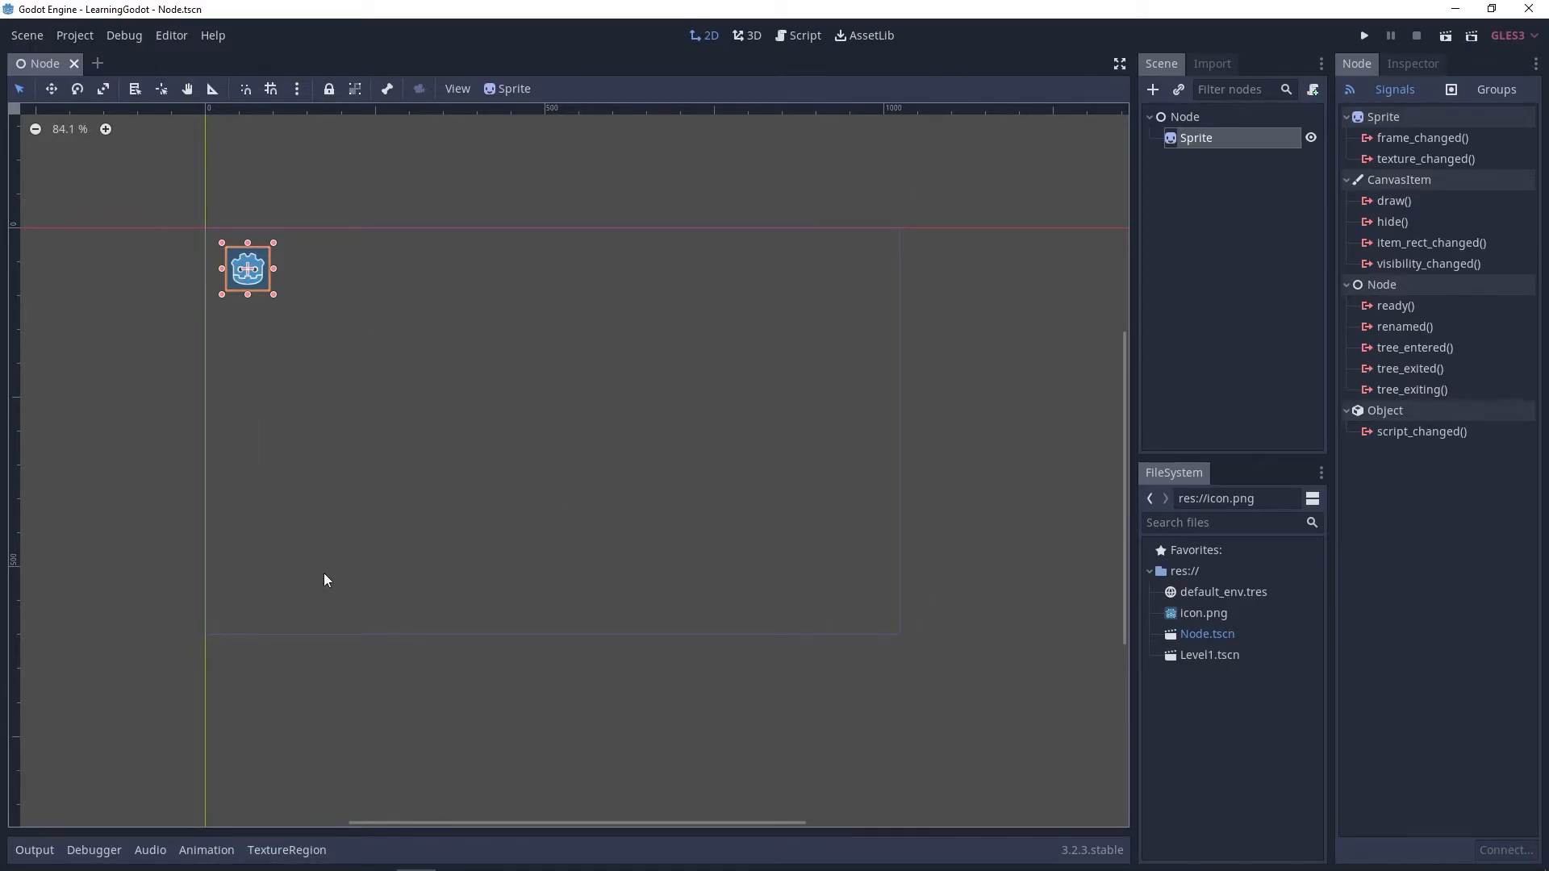
- Return the editor docks to the Default layout
left_click(171, 35)
mouse_move(230, 100)
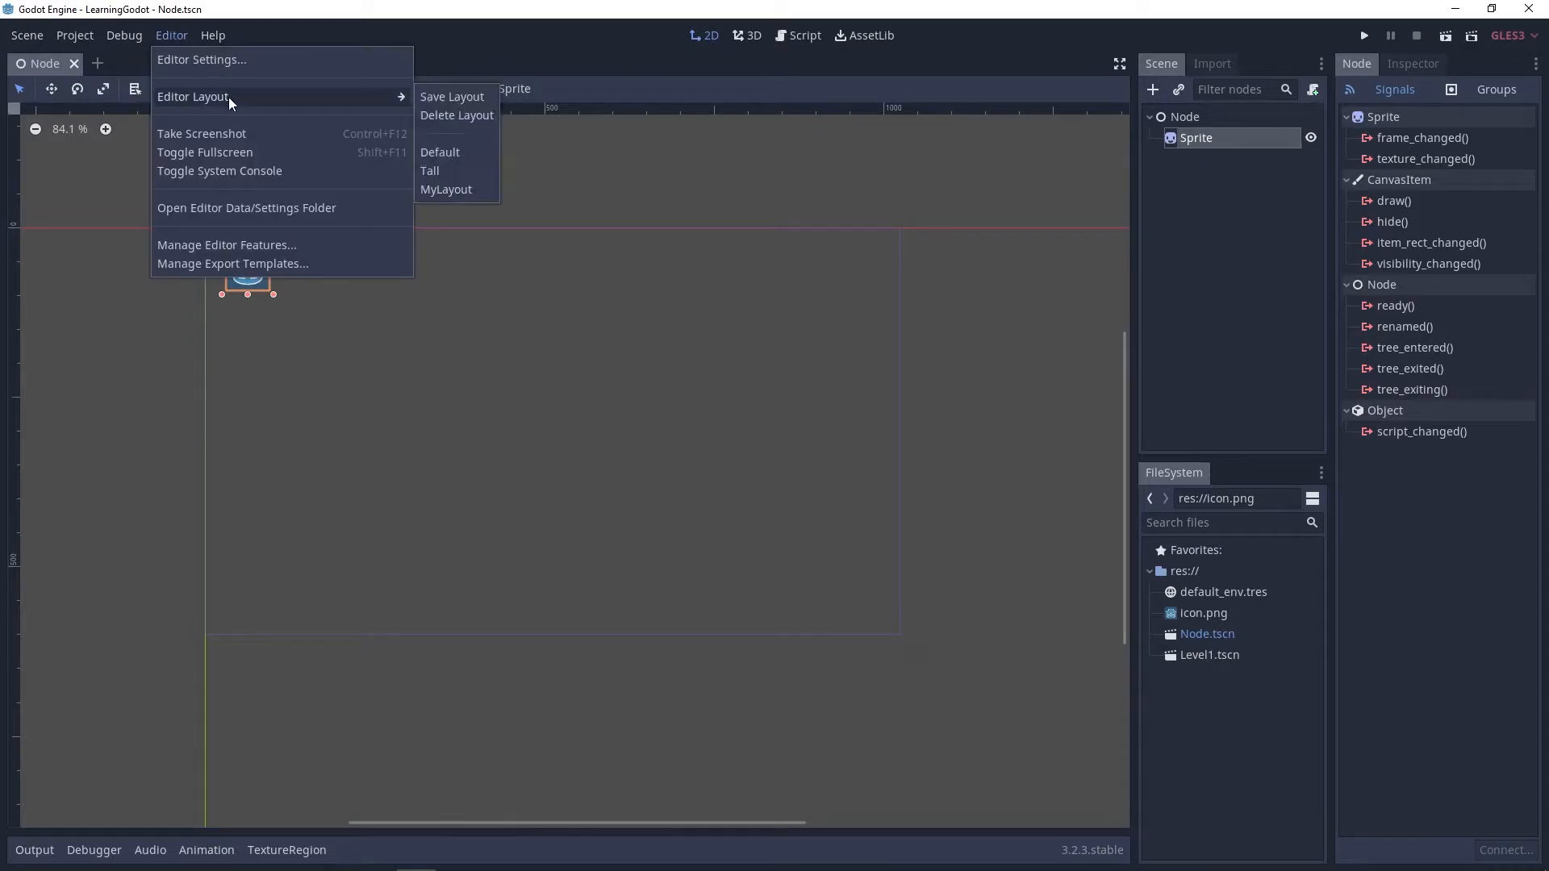
left_click(483, 152)
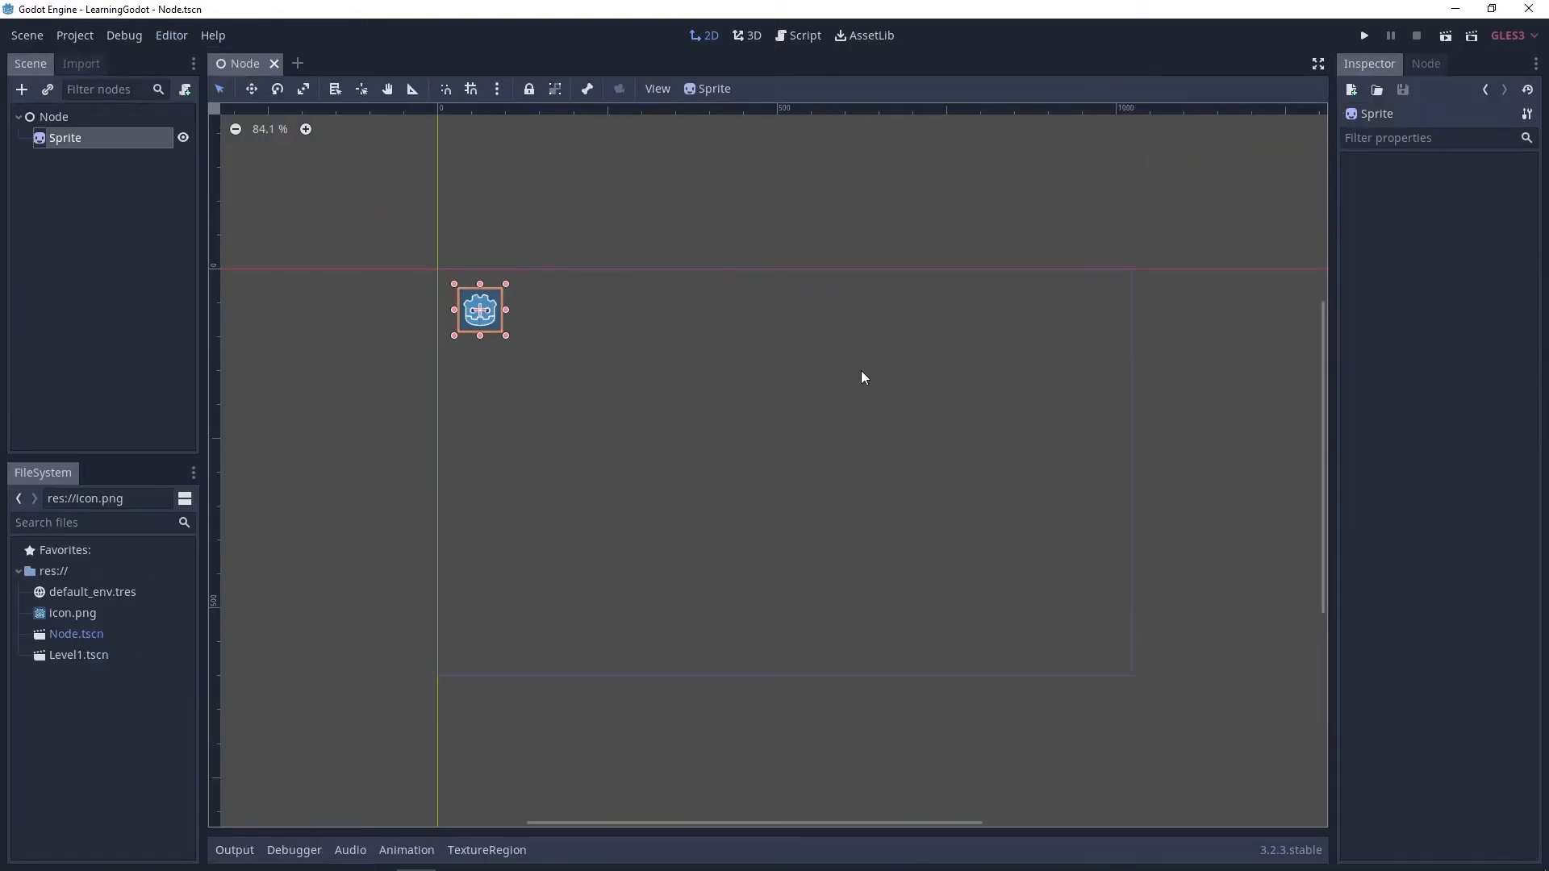
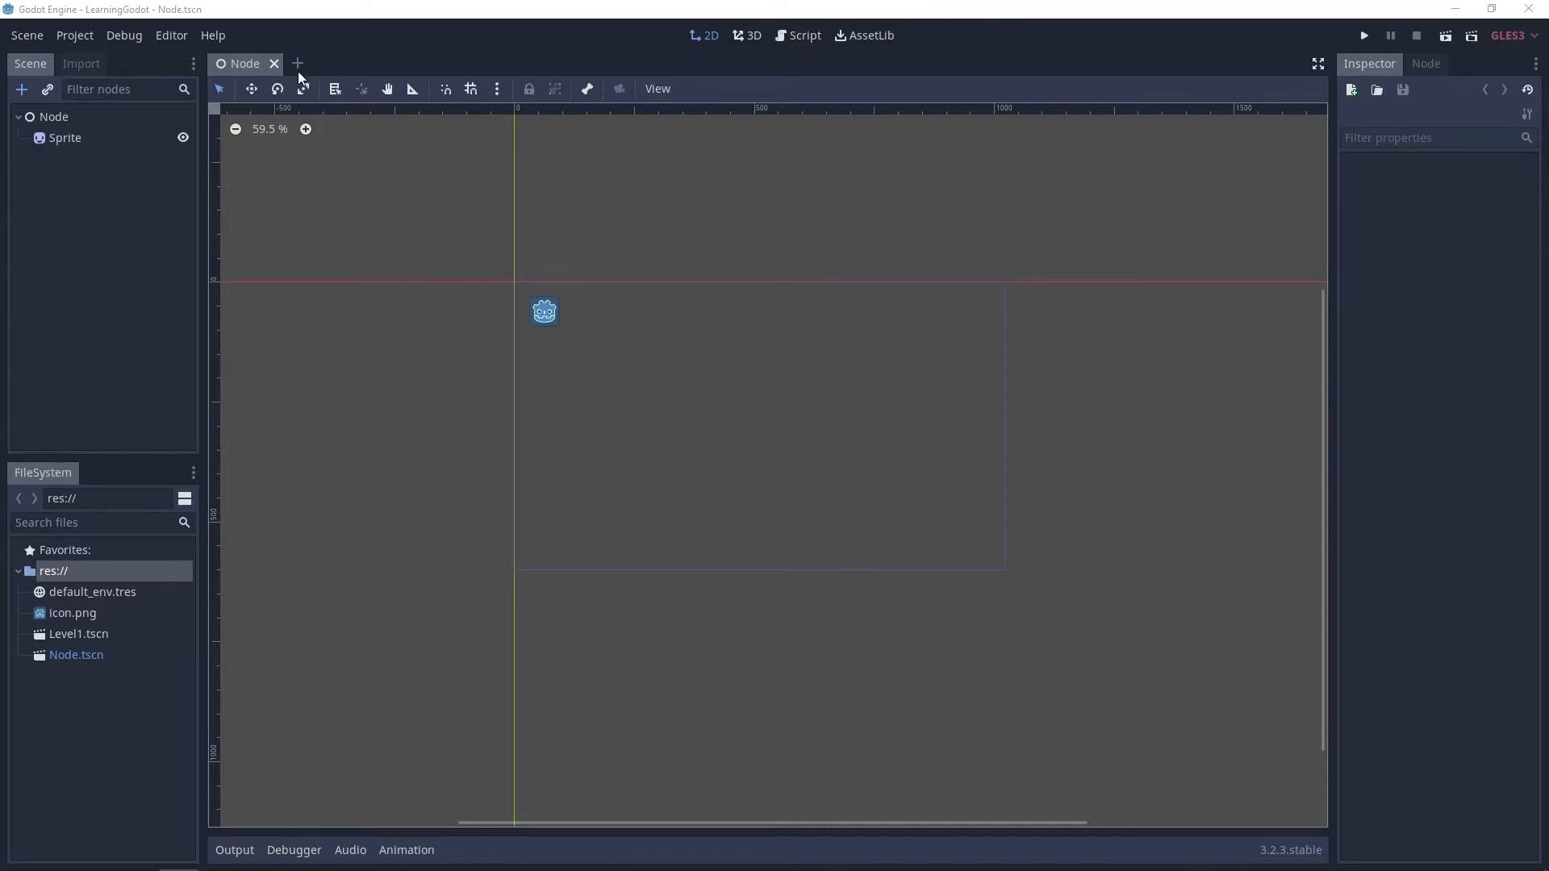
- Create a new empty scene alongside the Node scene
left_click(29, 35)
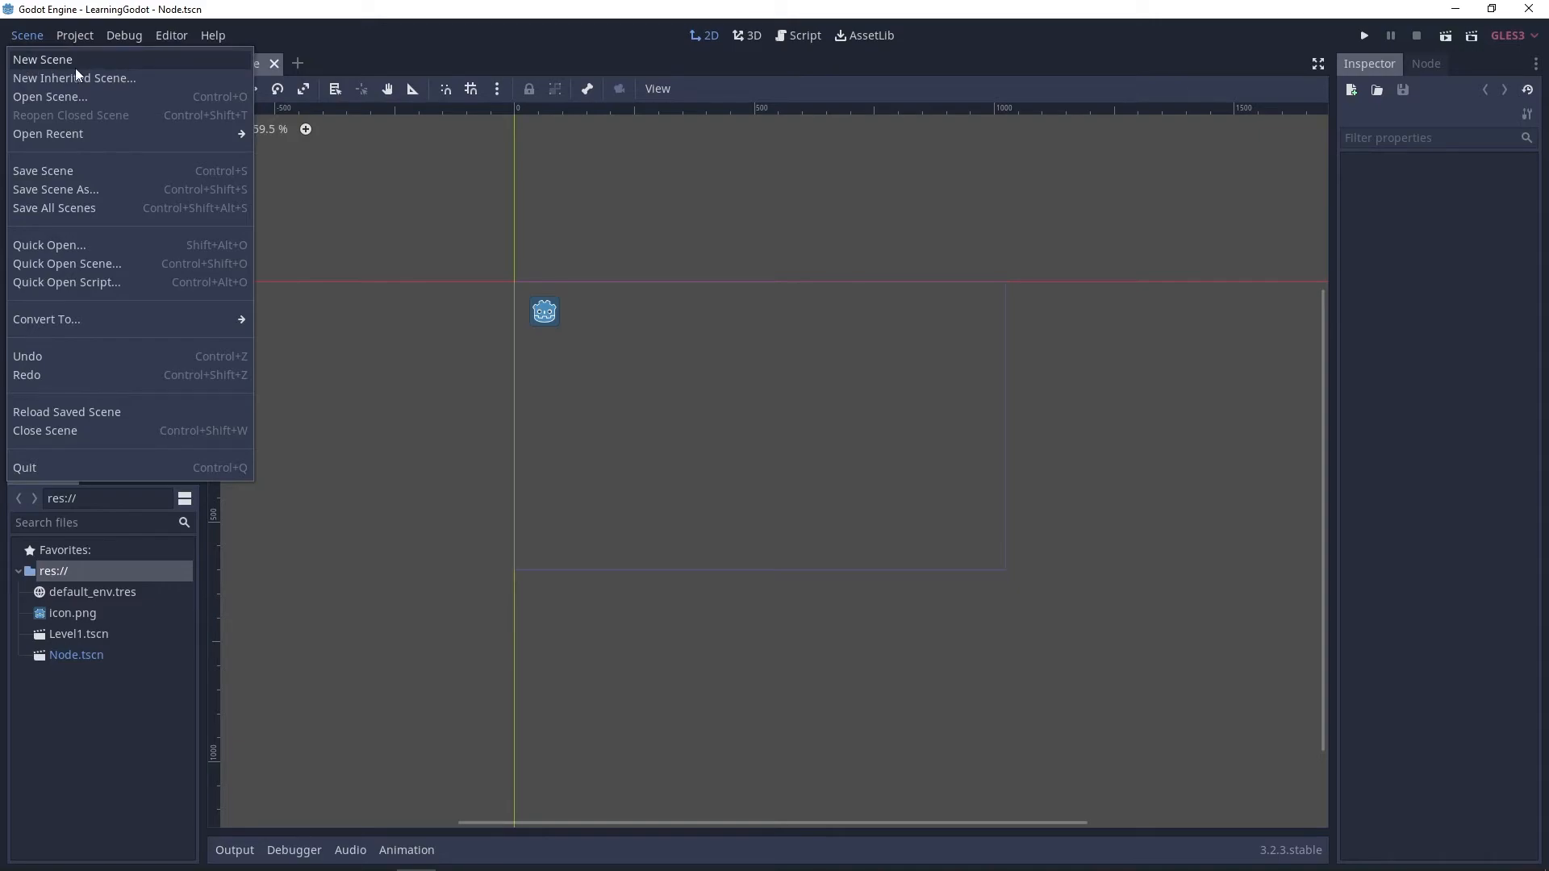
left_click(316, 63)
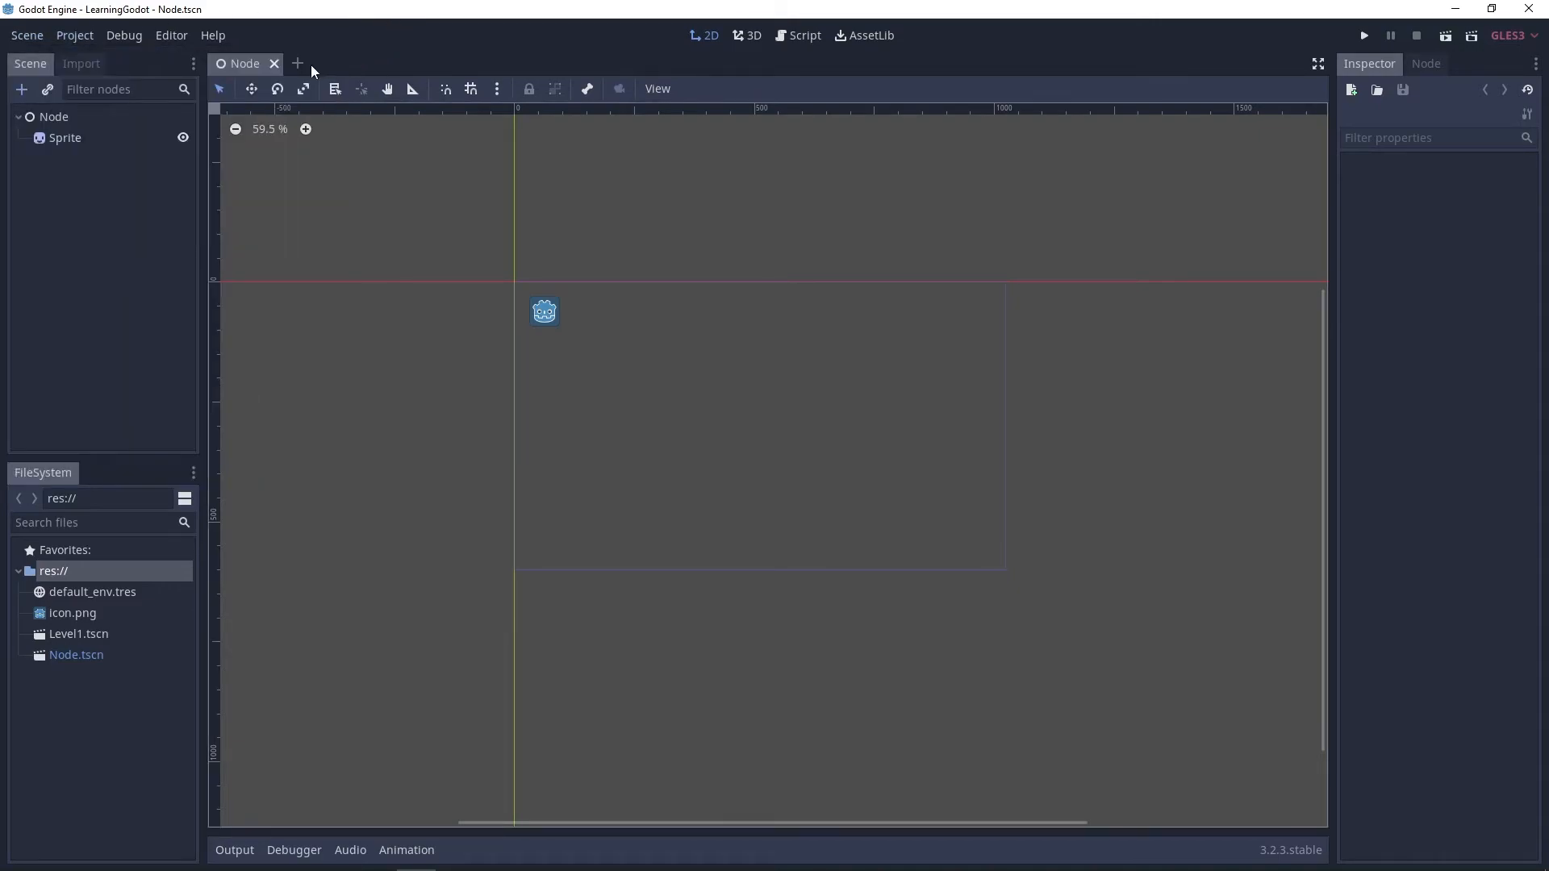
left_click(298, 65)
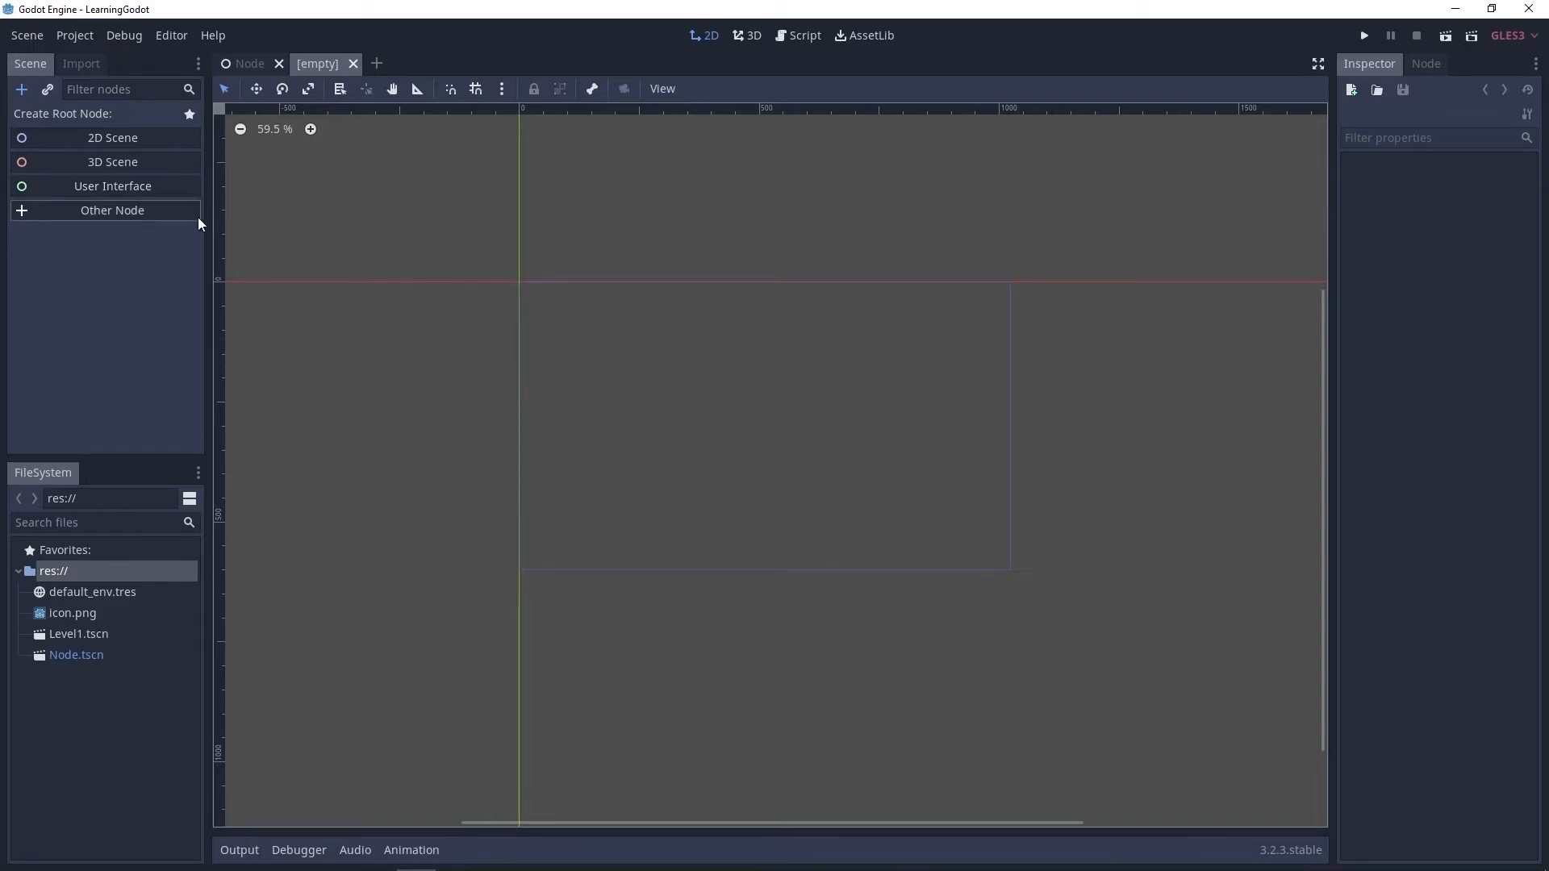
left_click(116, 213)
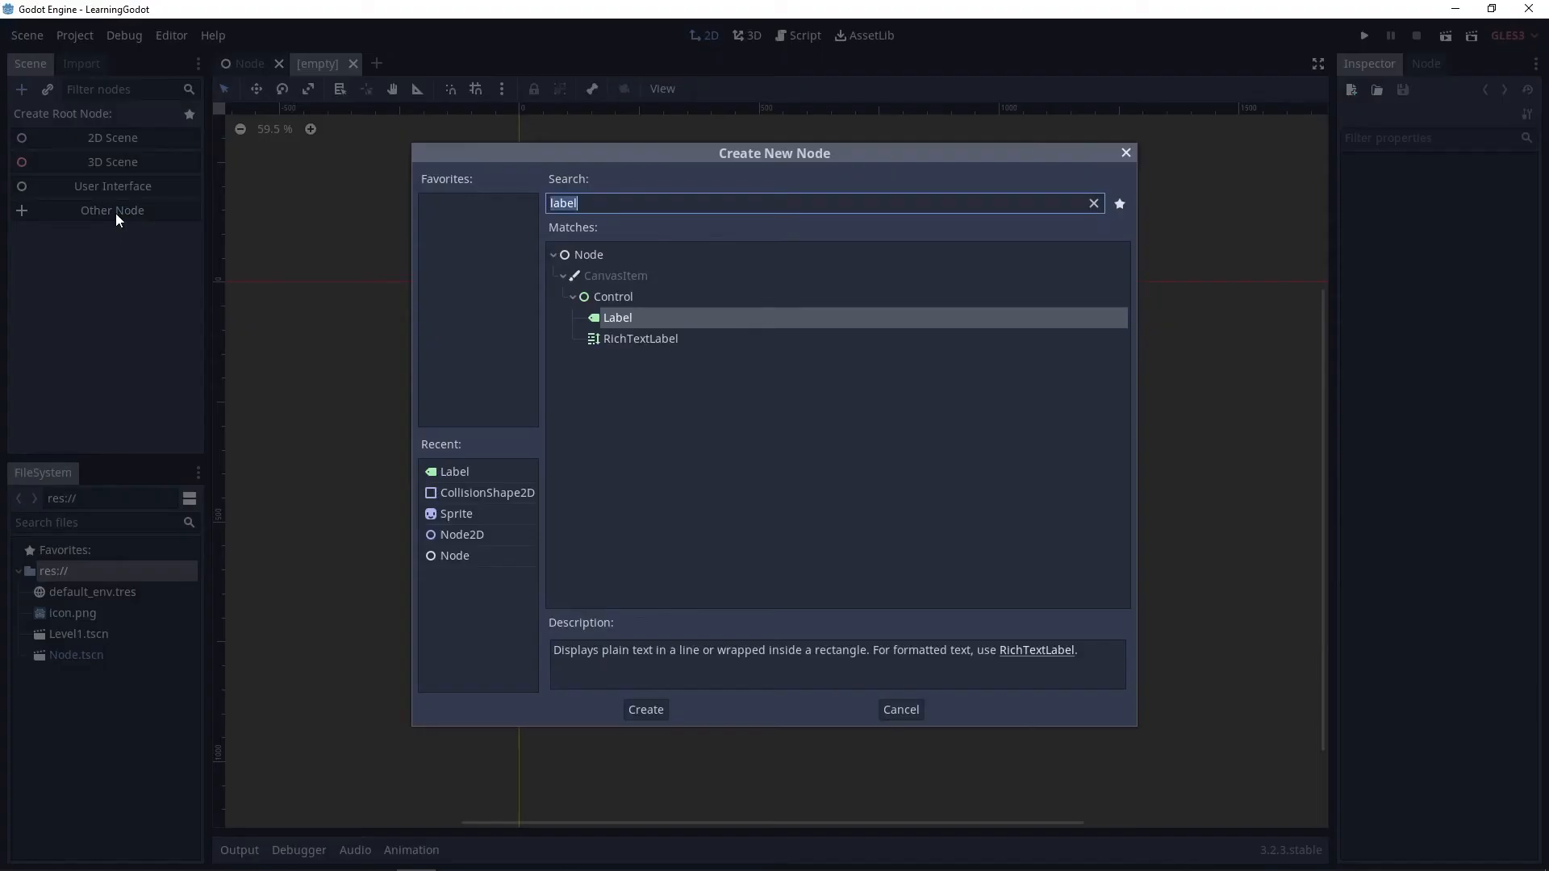
left_click(1094, 204)
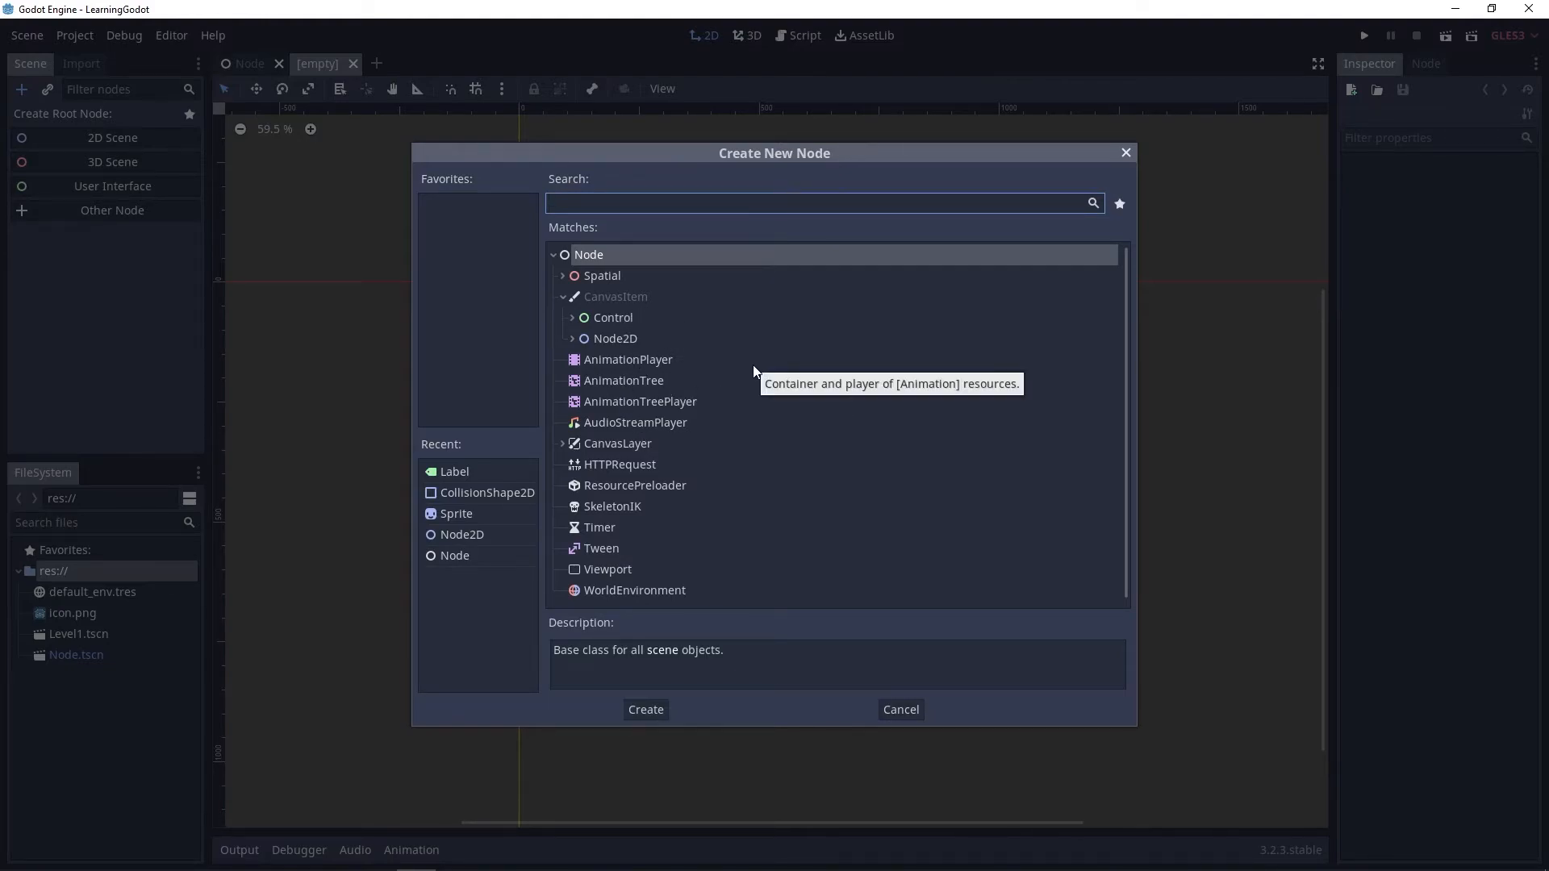
left_click(904, 711)
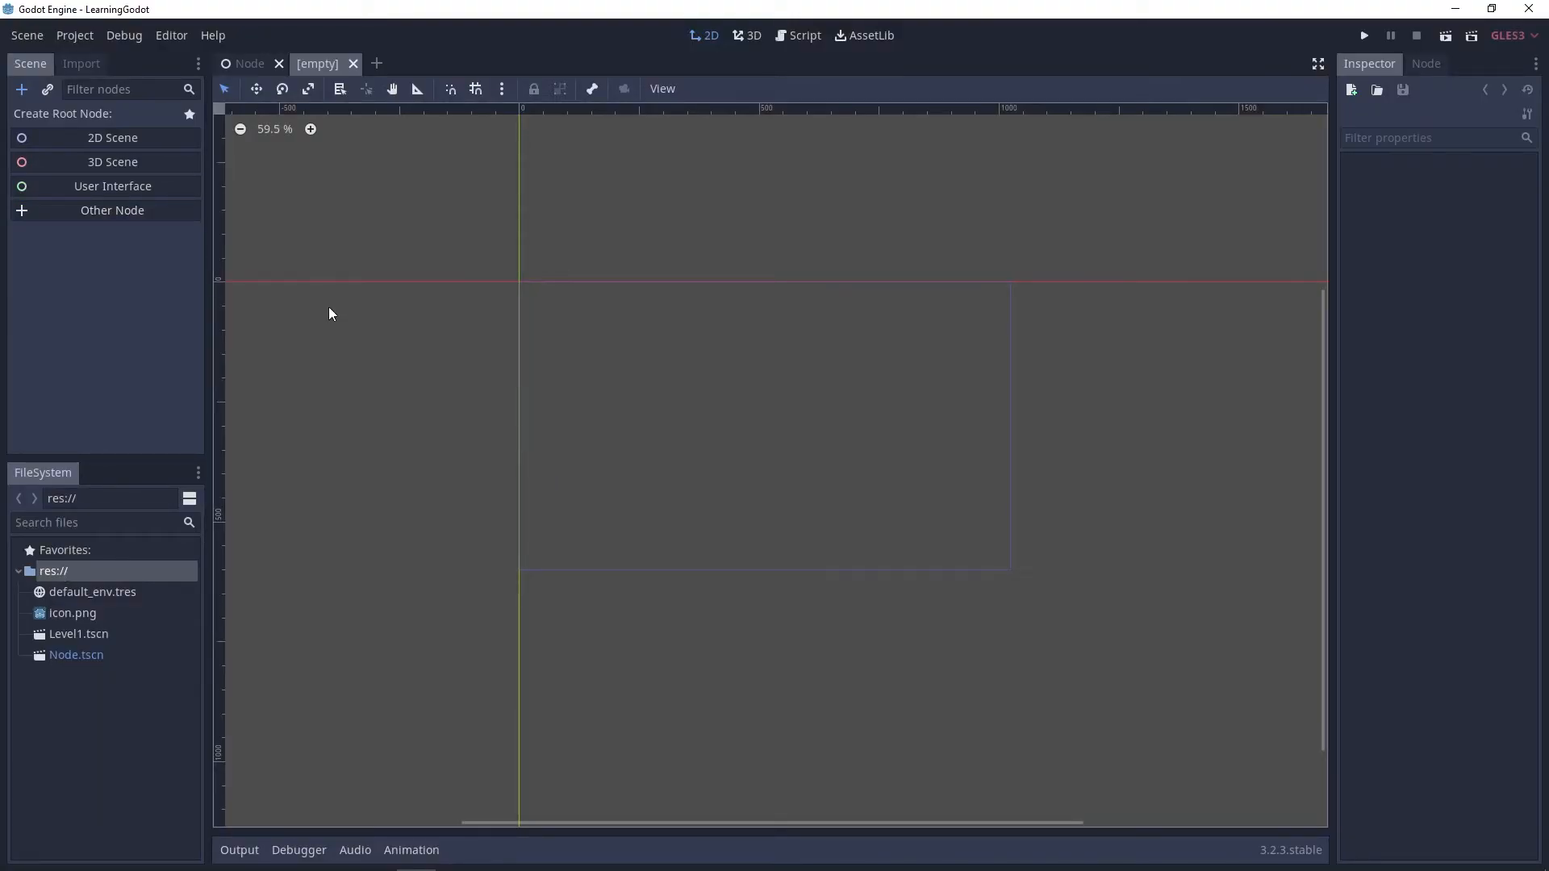
- Create a User Interface root node in the empty scene and add a Label node as its child
left_click(145, 187)
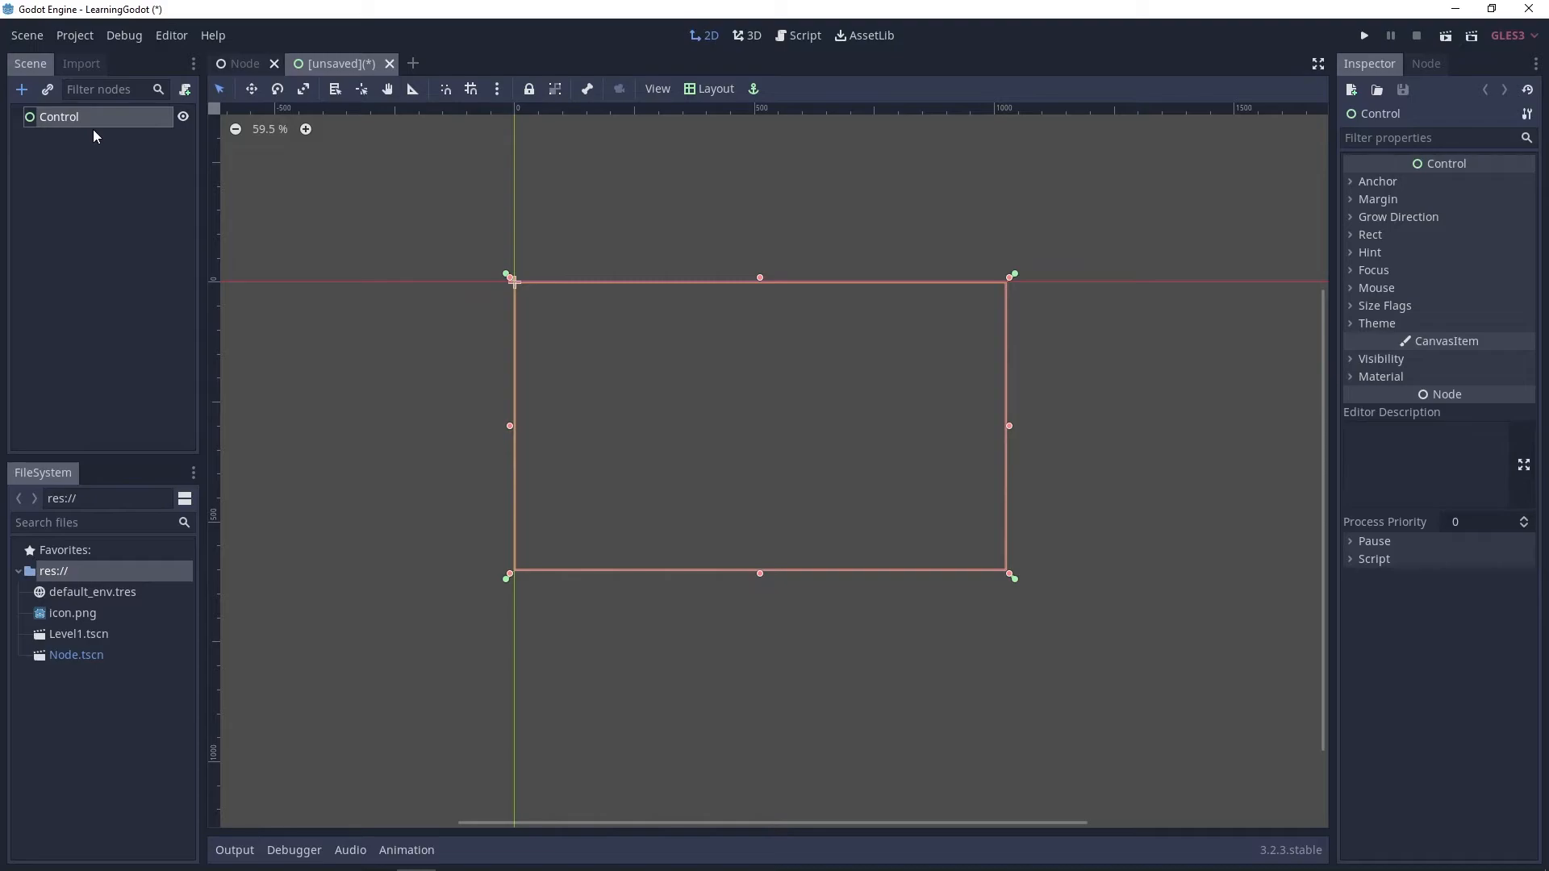
left_click(23, 89)
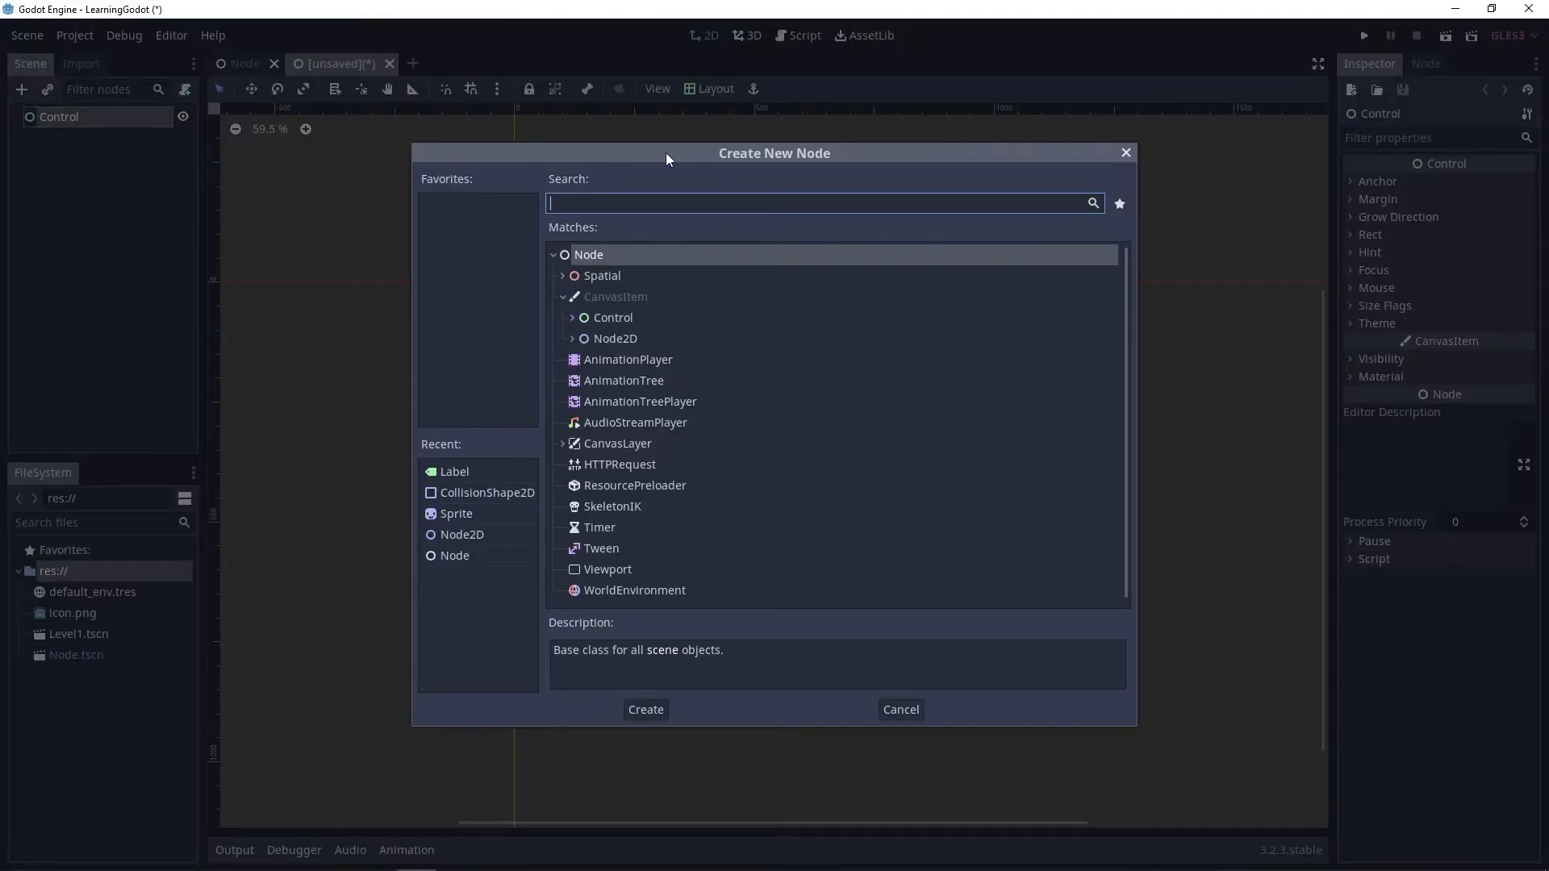
type("label")
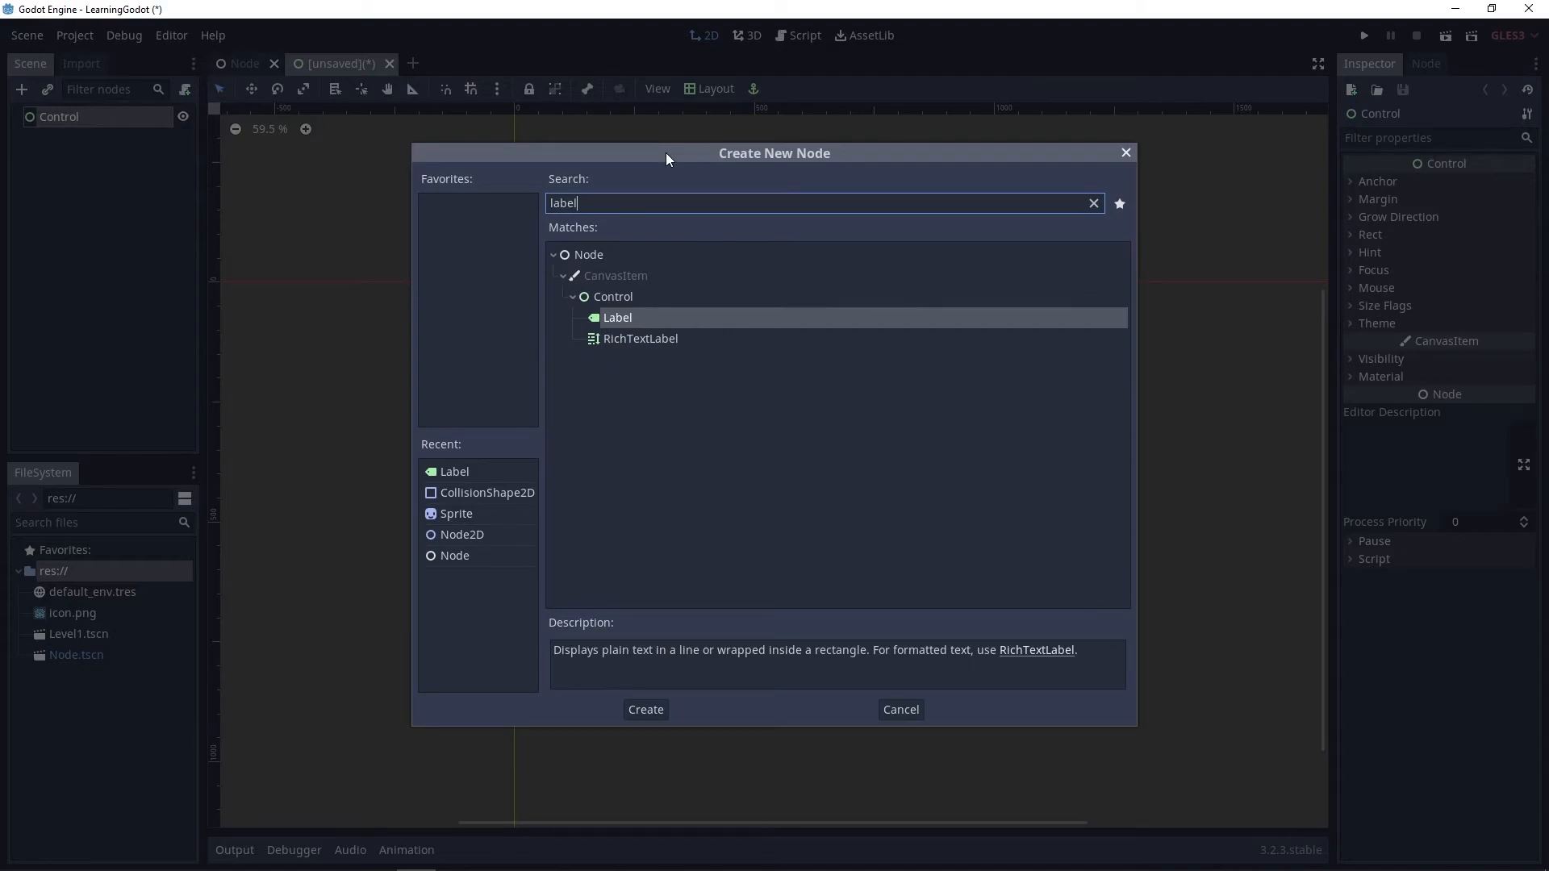
left_click(575, 296)
left_click(617, 318)
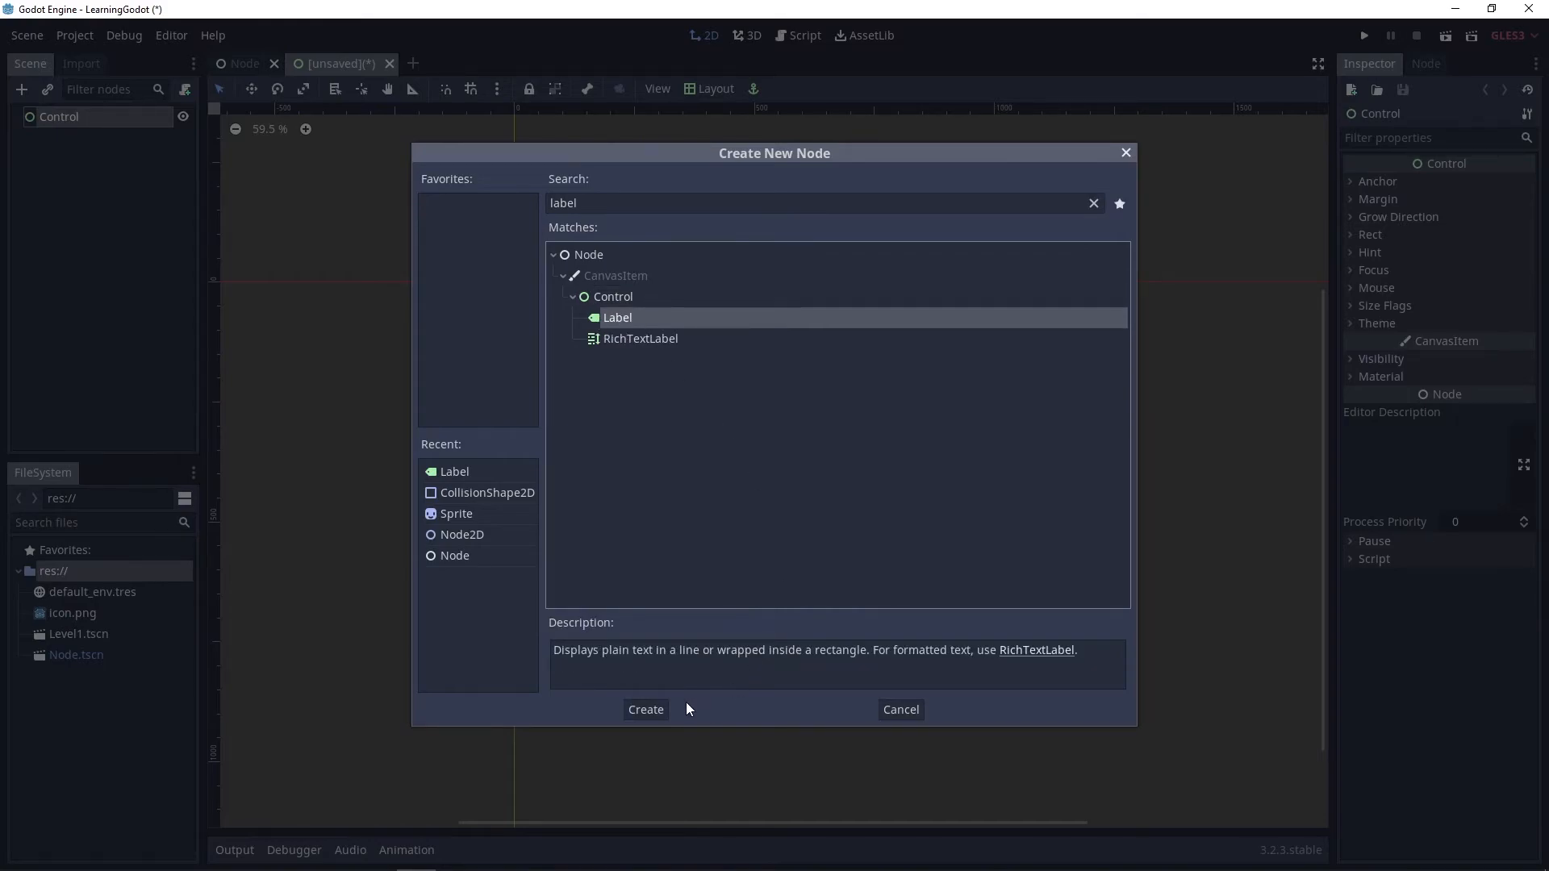
left_click(647, 711)
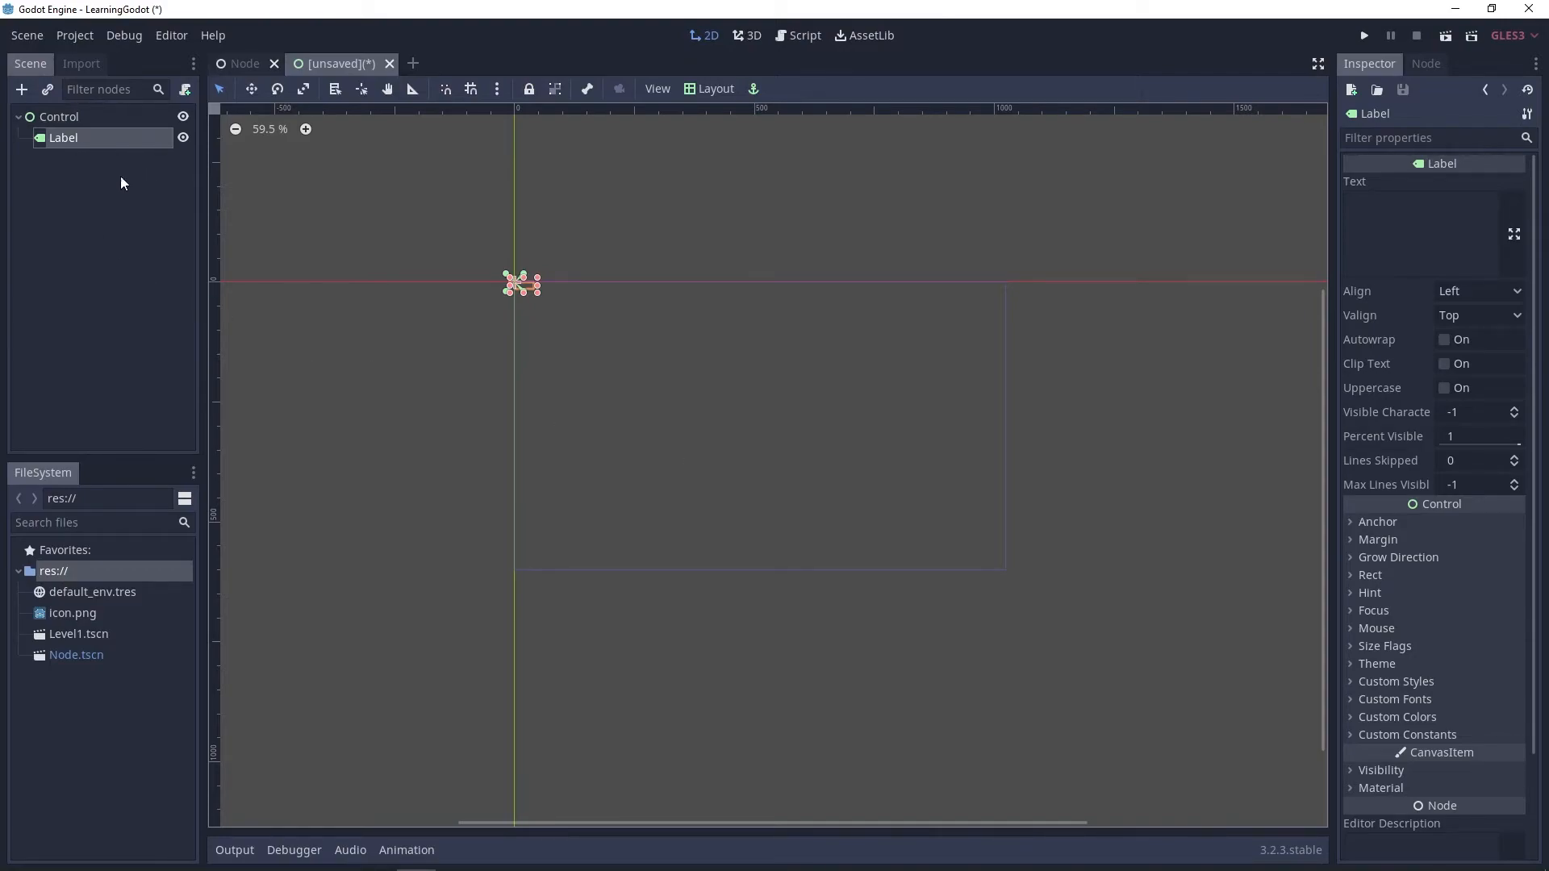
- Move the Label node from the origin to roughly the centre of the viewport frame
scroll(839, 435, "up", 2)
scroll(588, 321, "up", 3)
scroll(611, 349, "down", 1)
middle_click_drag(612, 349, 646, 369)
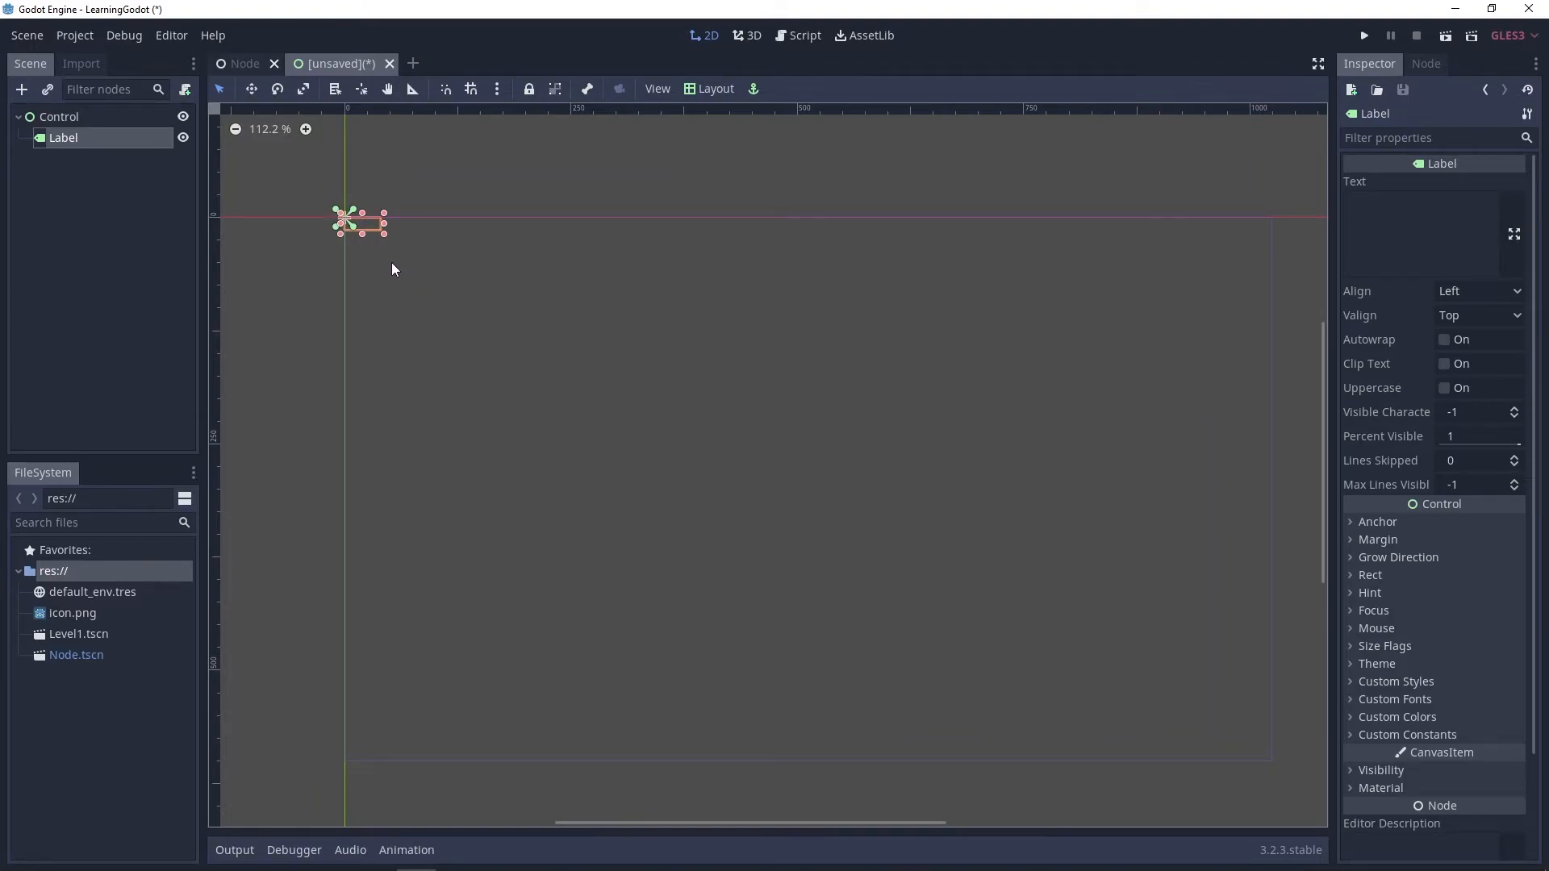
left_click_drag(375, 226, 819, 485)
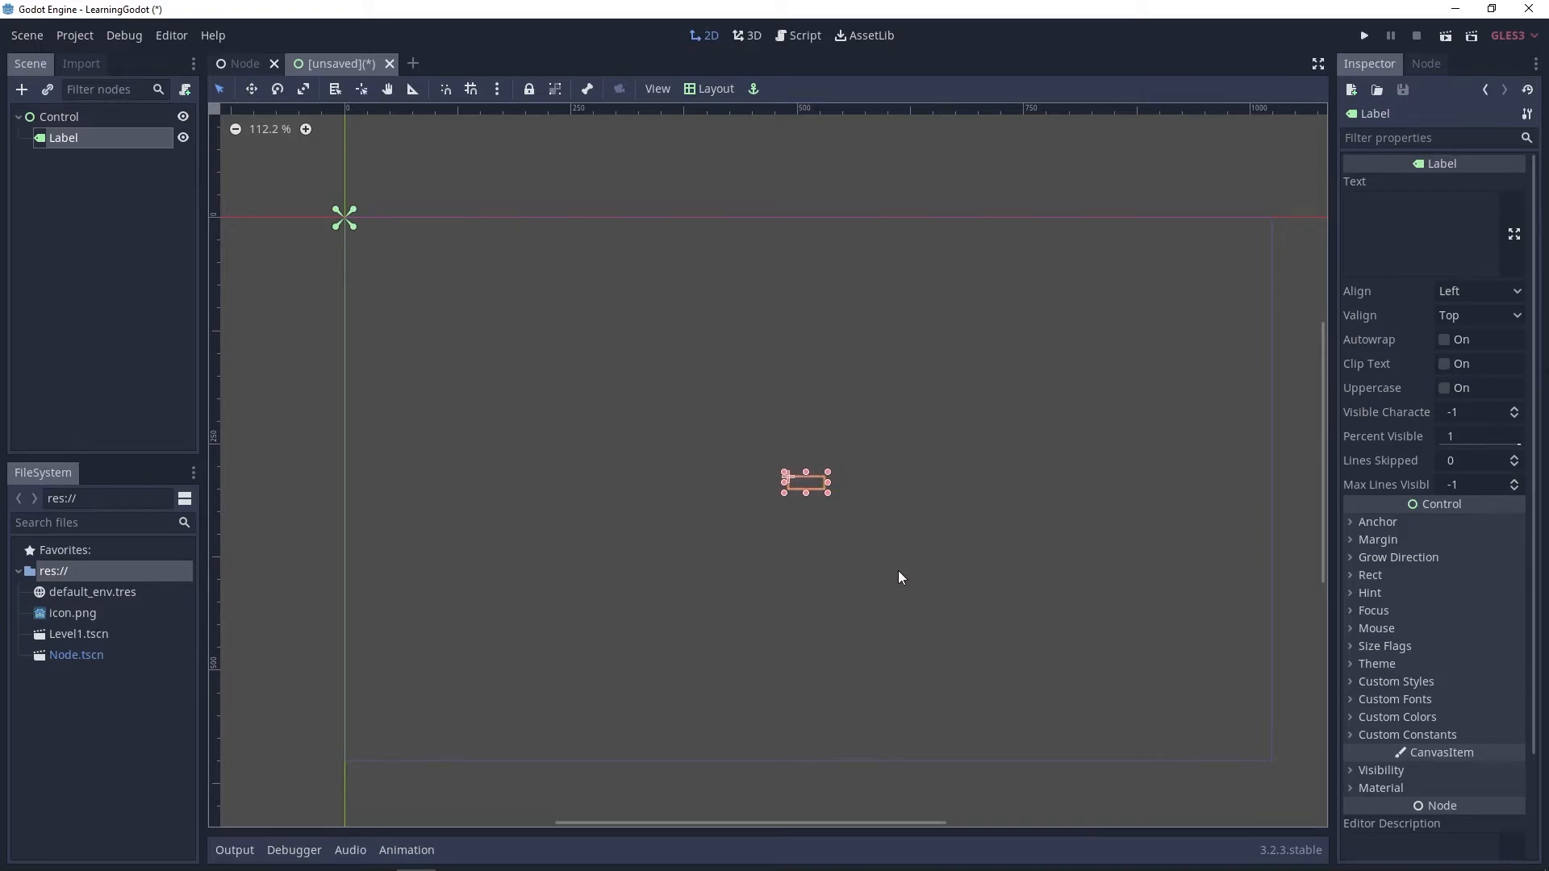
- Set the Label node's text to "Hello World!" and leave the Label selected in the viewport
middle_click_drag(870, 549, 848, 514)
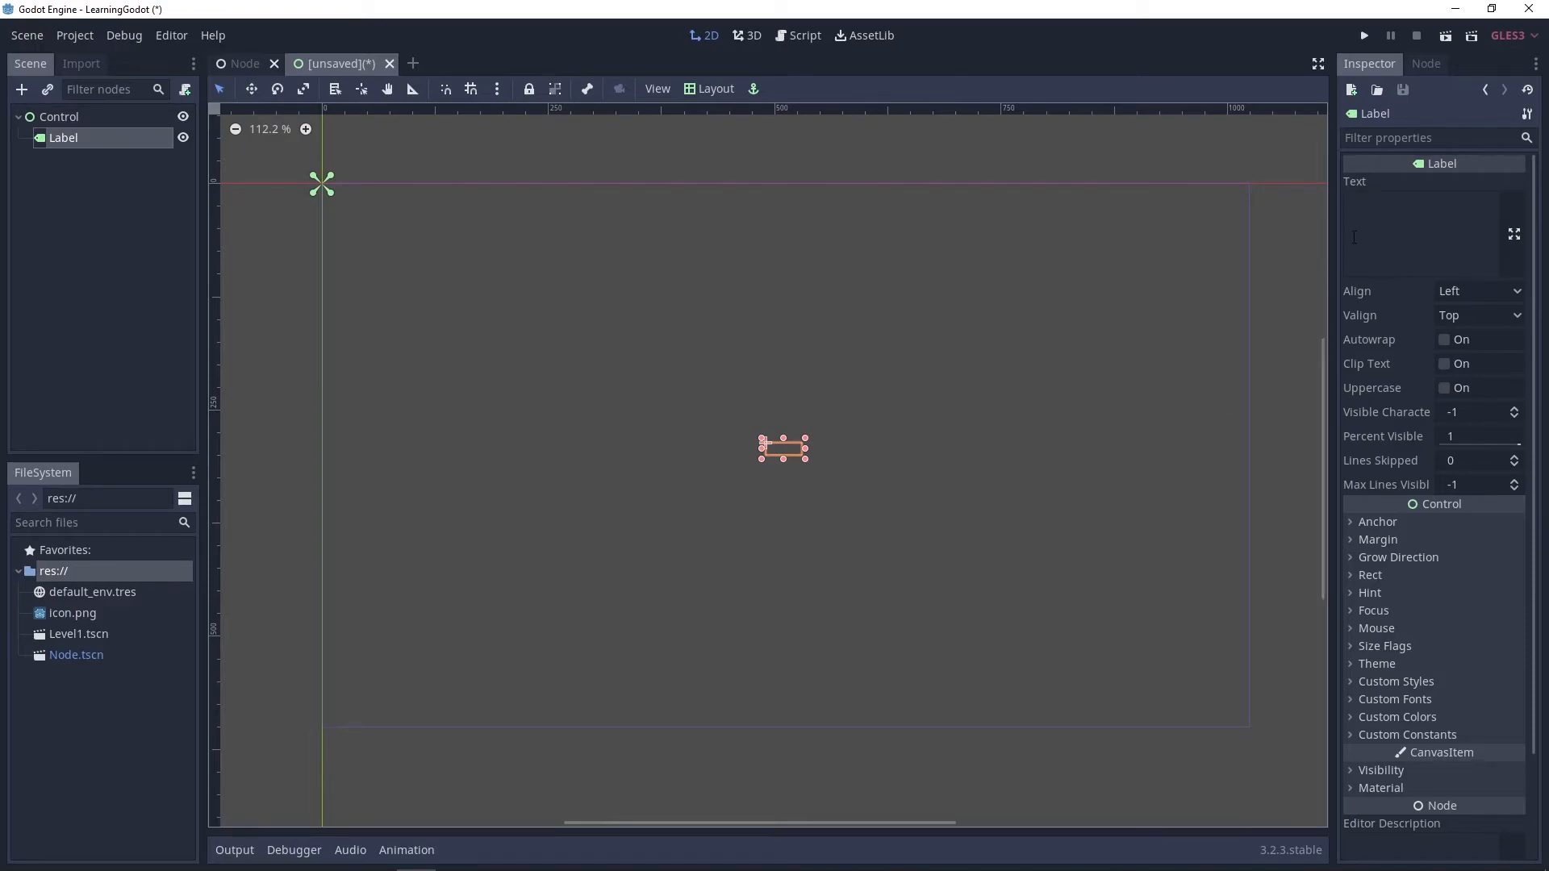
left_click(1406, 230)
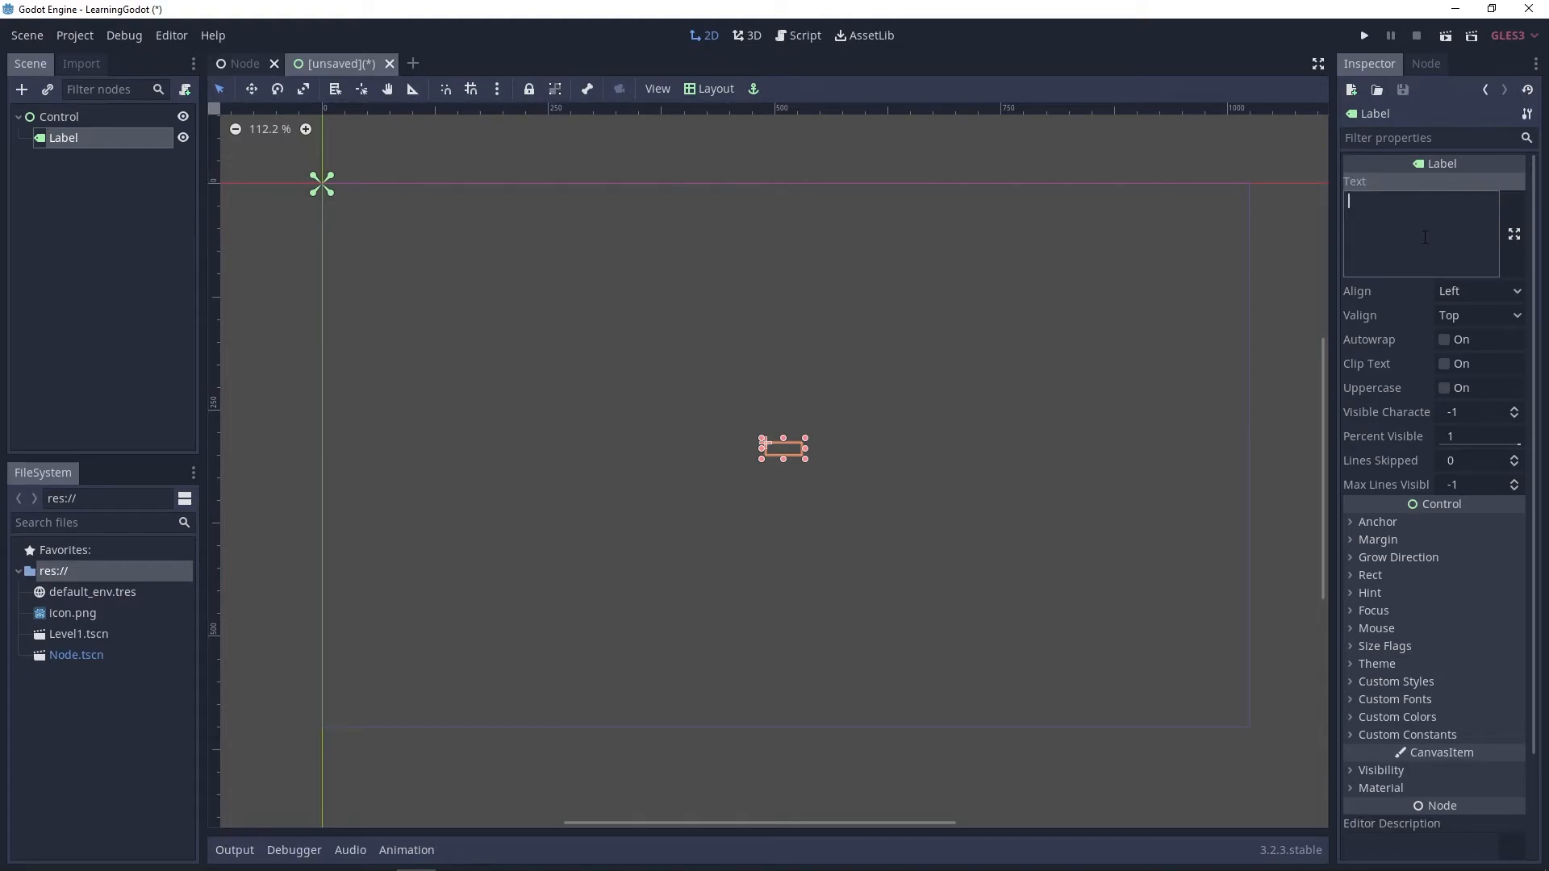
type("Hello World")
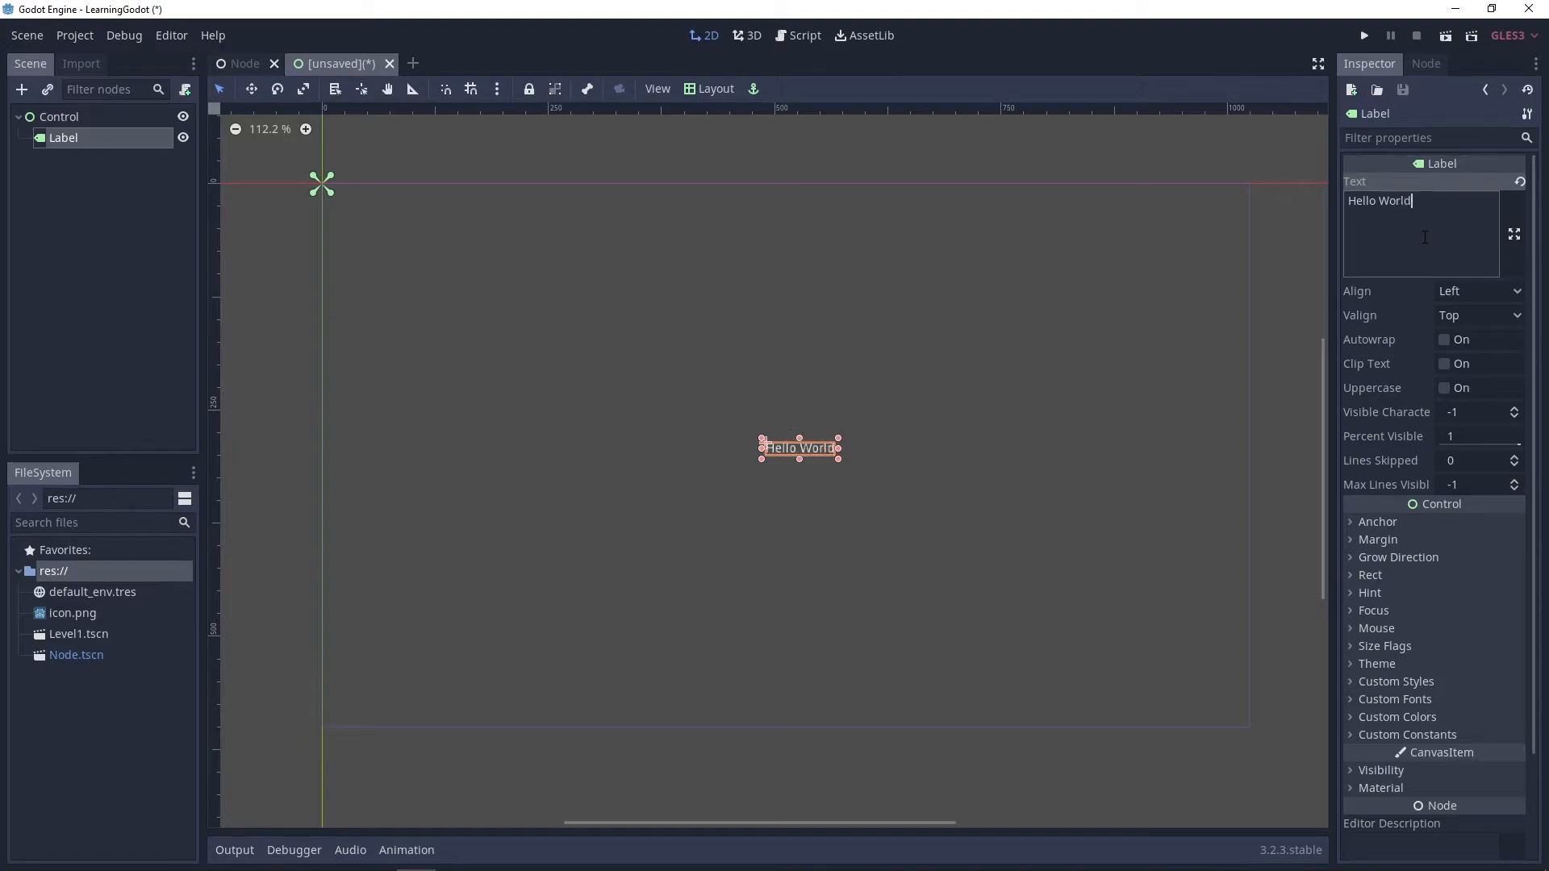
type("!")
left_click(1069, 482)
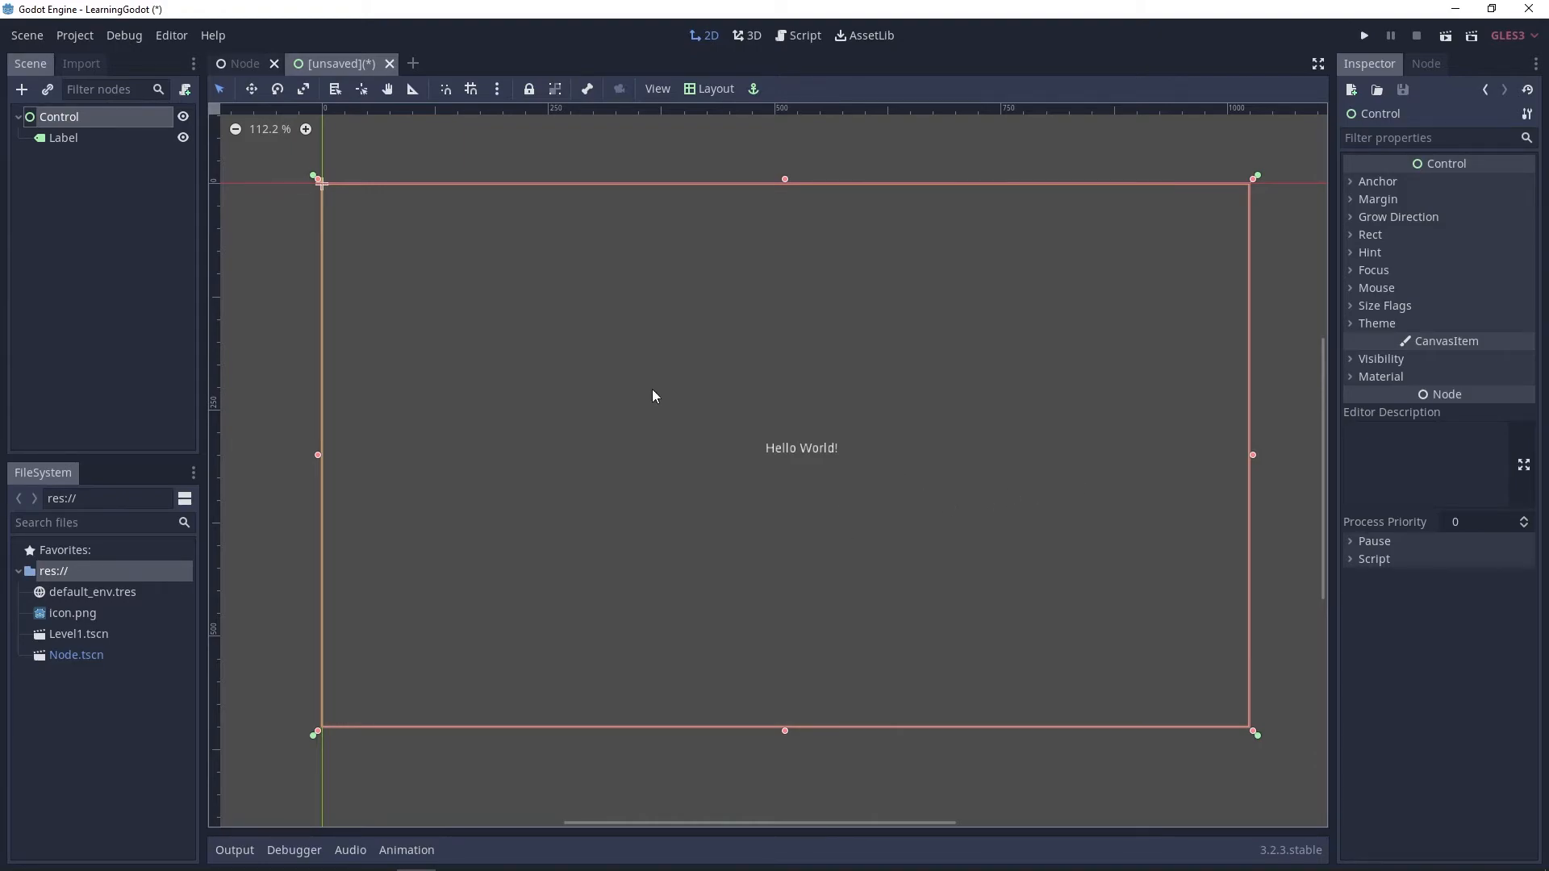
left_click(950, 144)
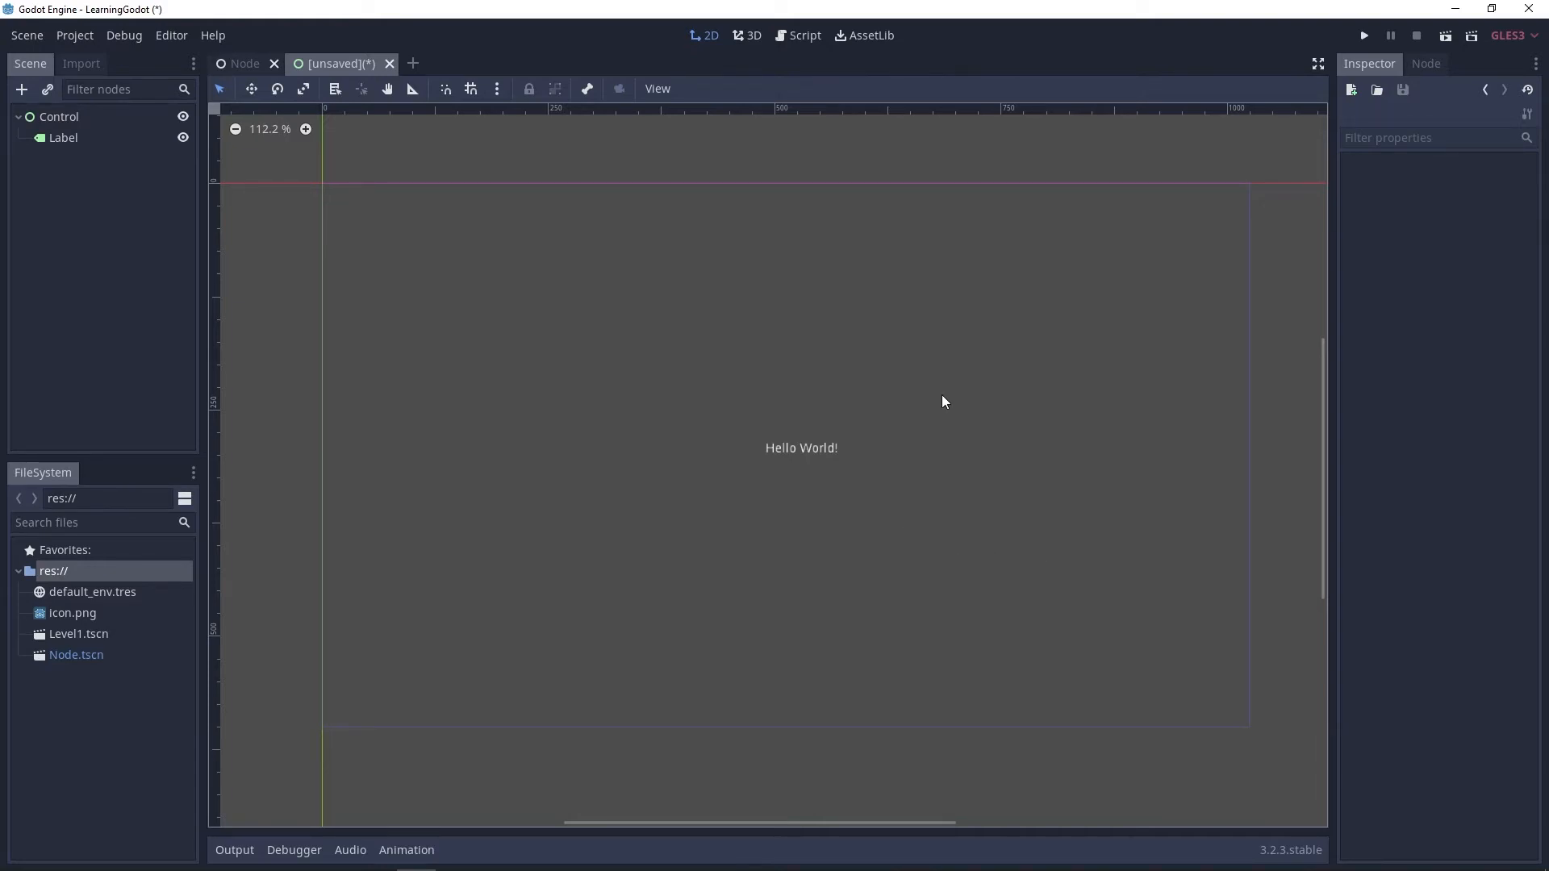
left_click(808, 451)
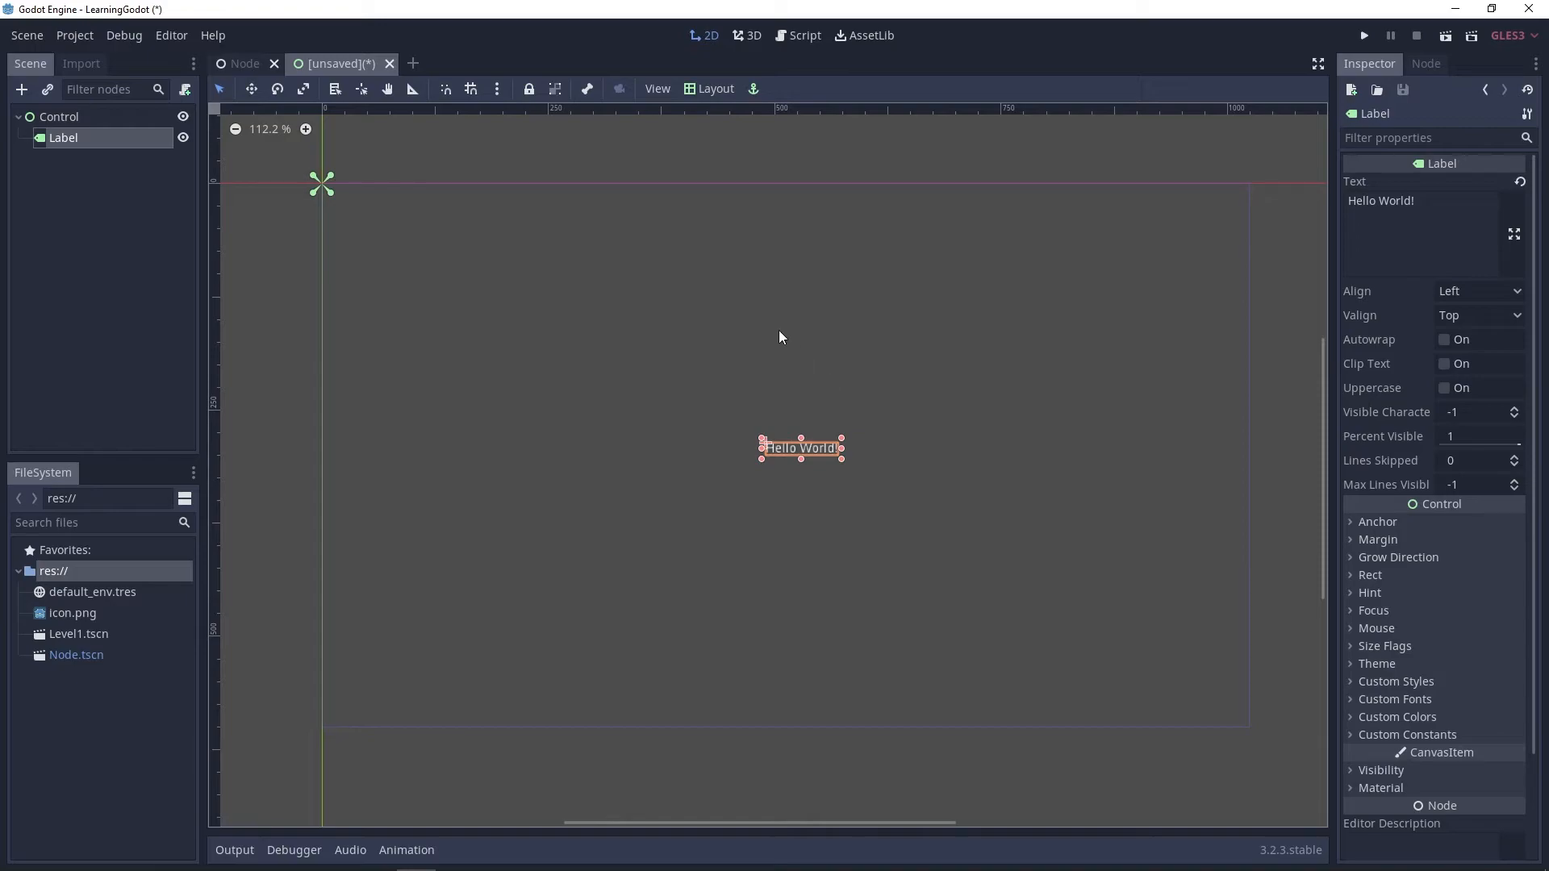
- Save the scene as Control.tscn inside a new project folder named "ui"
key("ctrl+s")
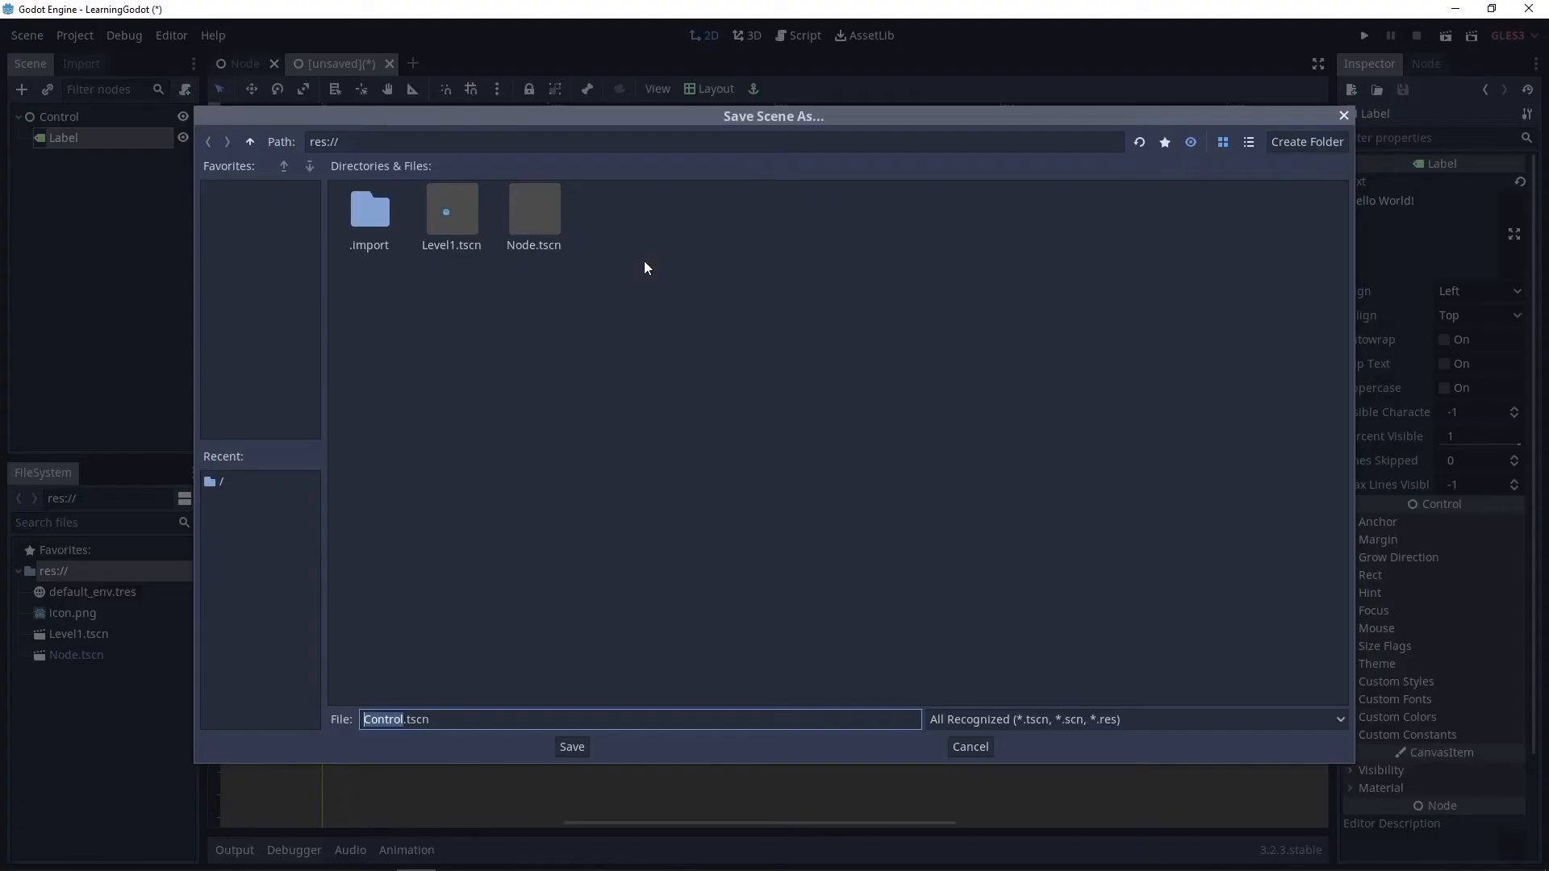
left_click_drag(644, 121, 638, 100)
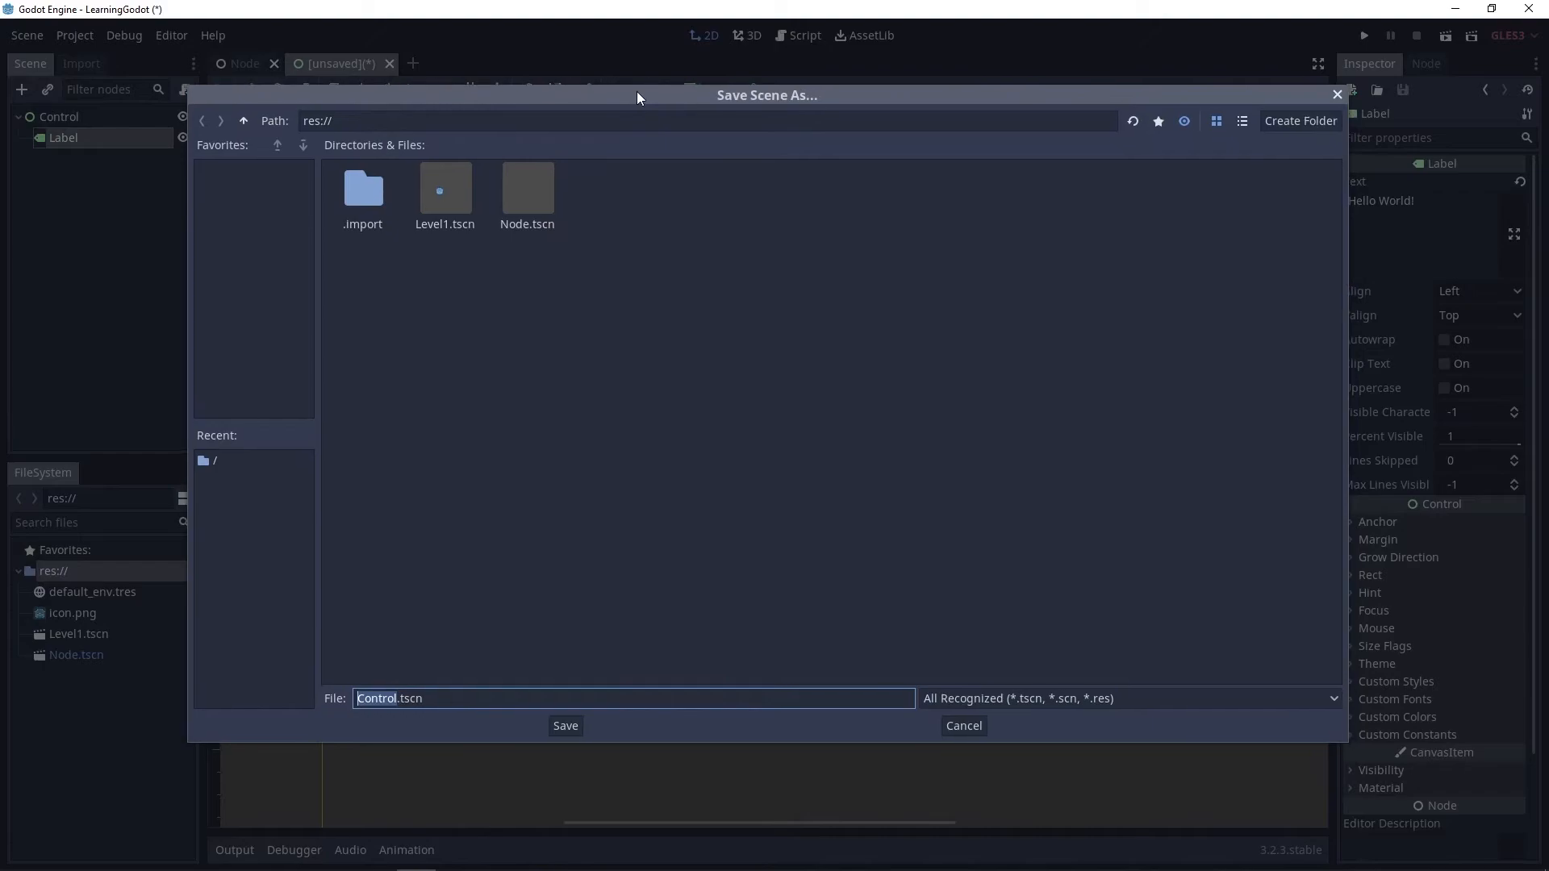
right_click(657, 247)
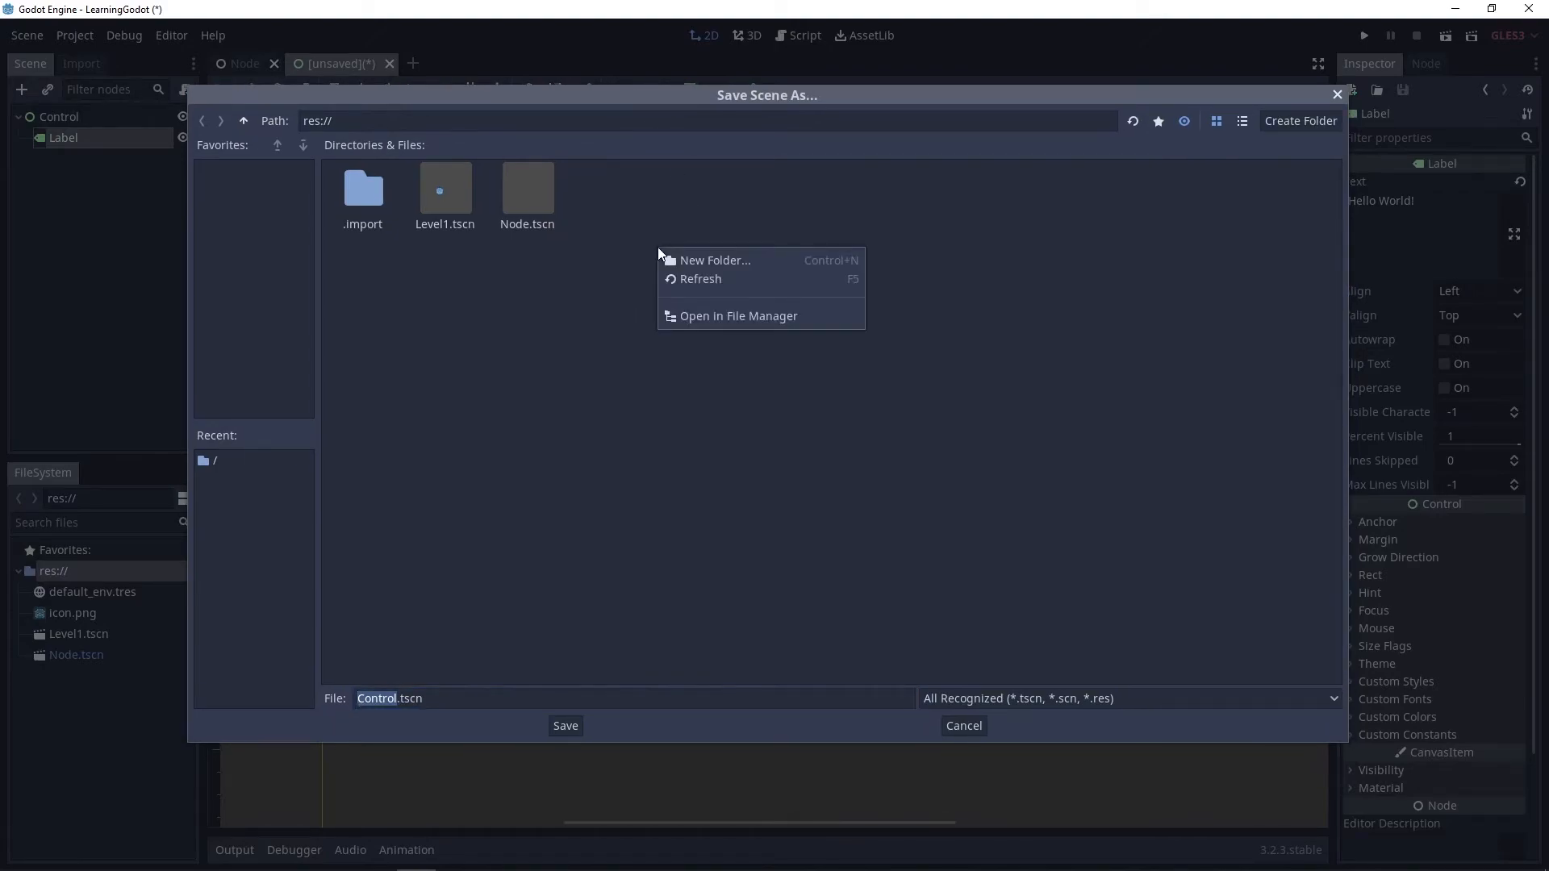
left_click(717, 258)
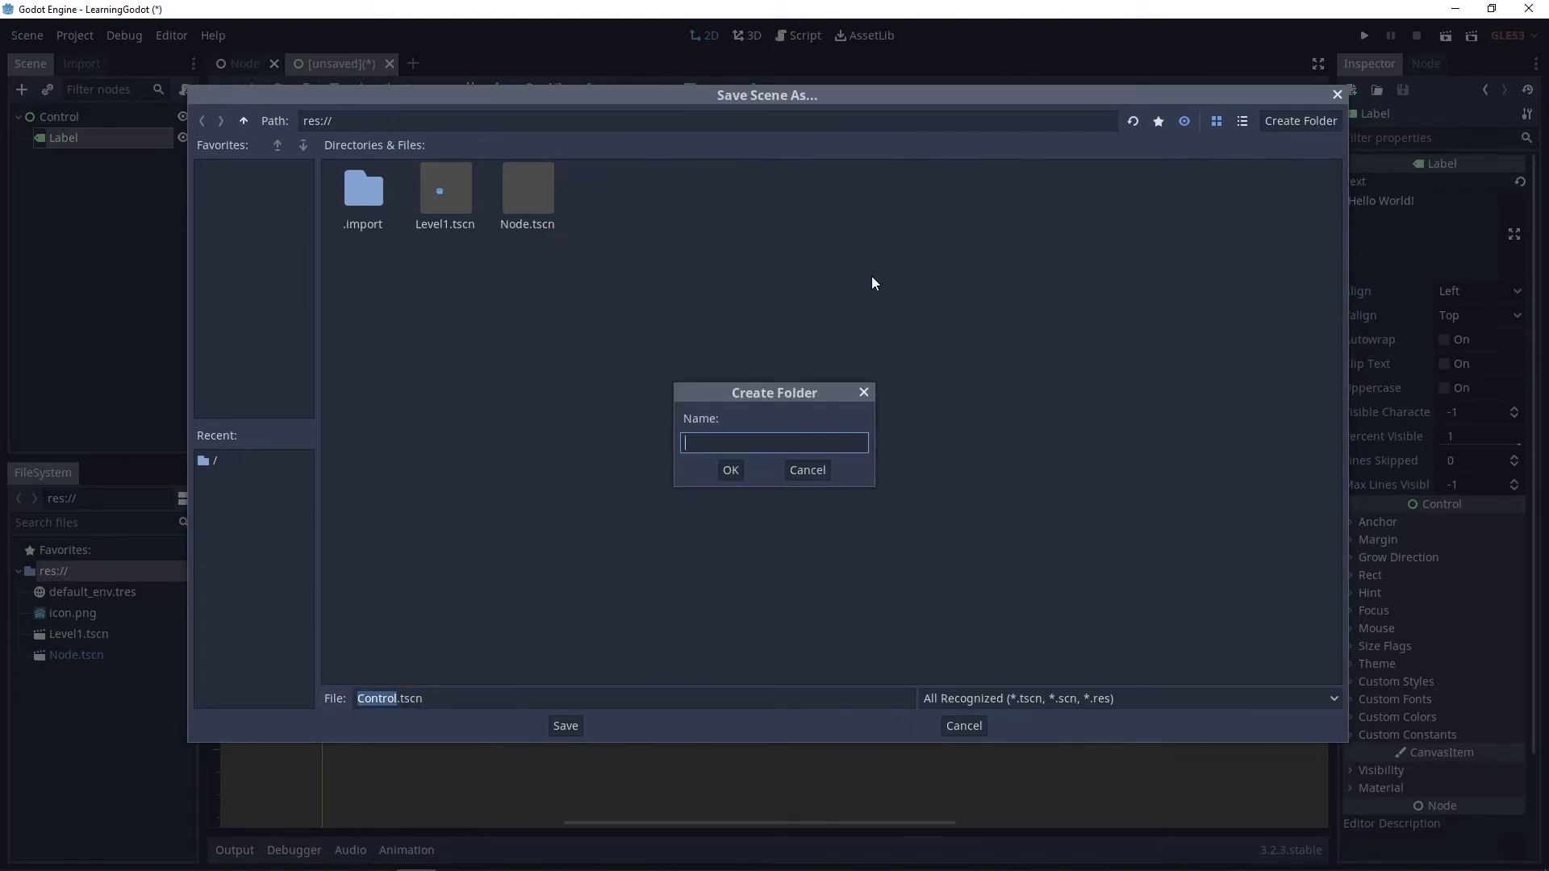
type("ui")
key("Return")
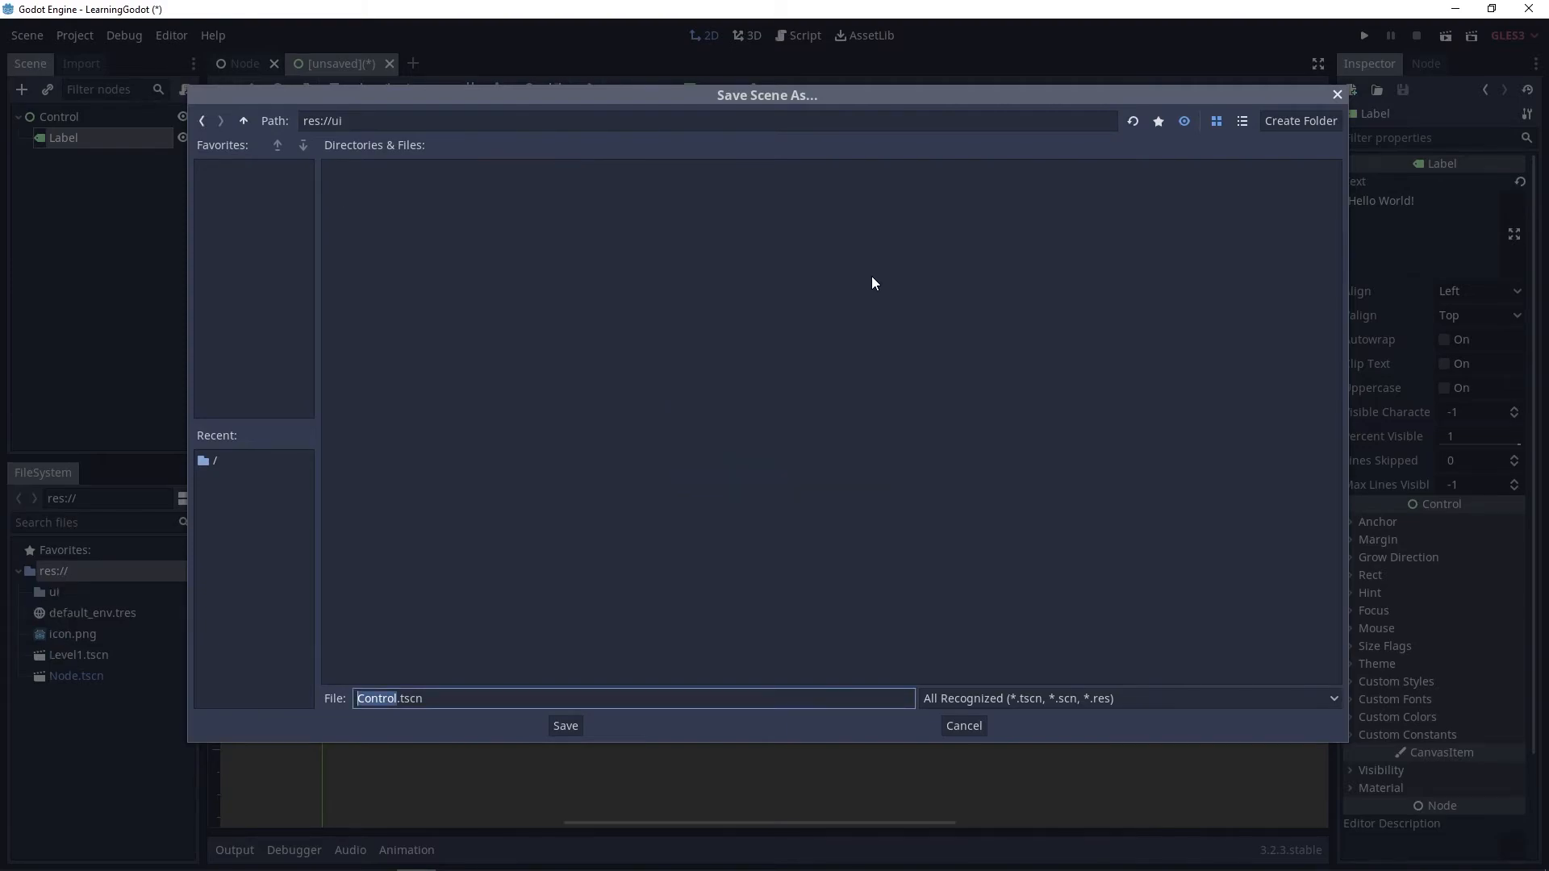
left_click(573, 725)
middle_click_drag(802, 530, 778, 530)
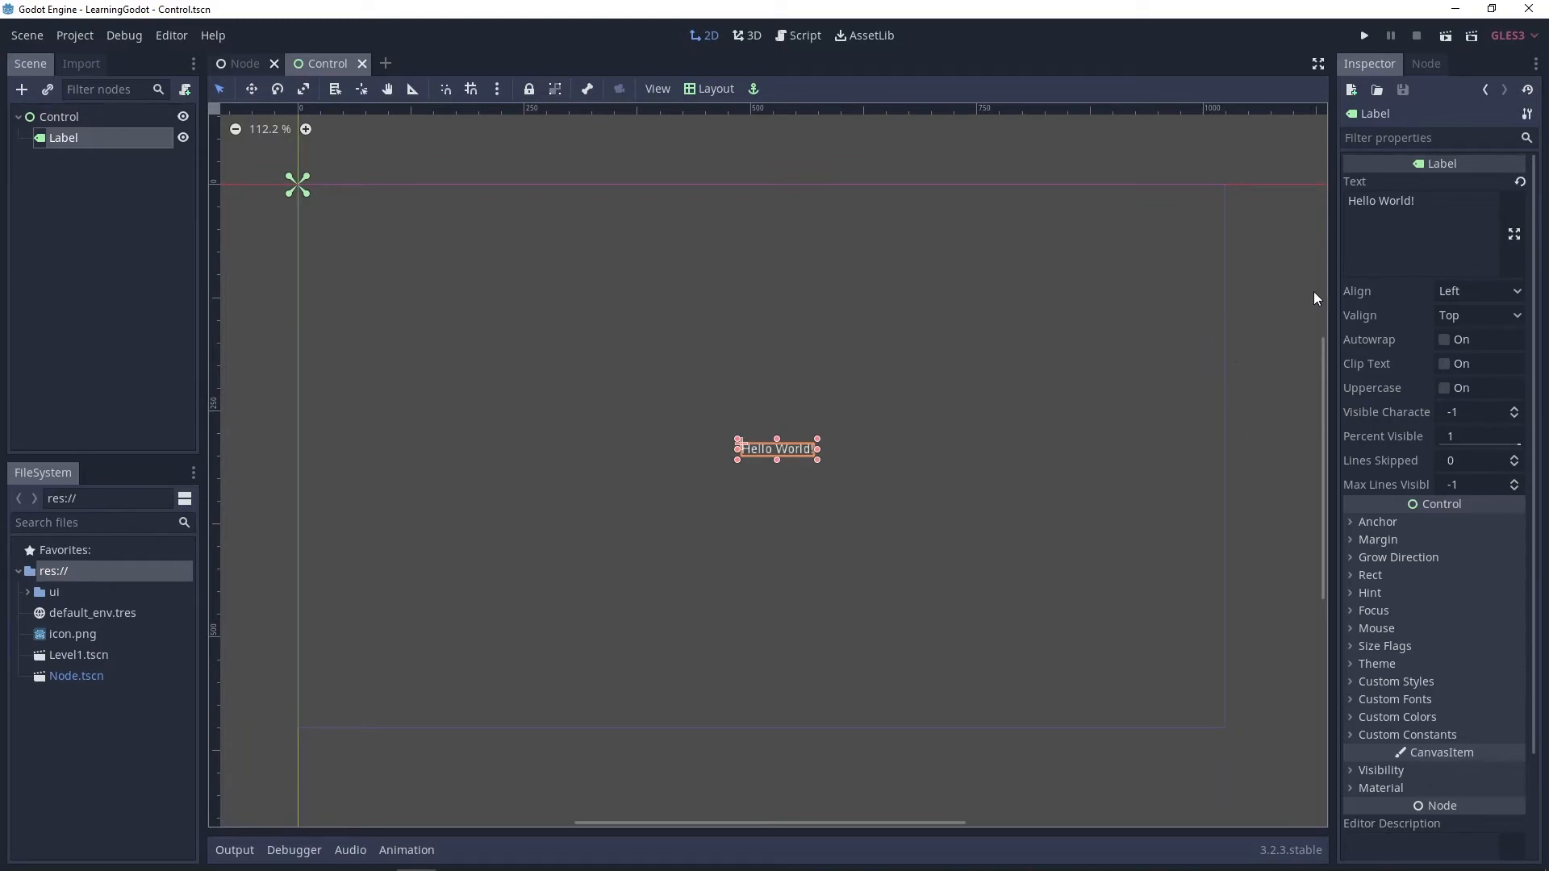
- Play the edited Control scene to check the label, close the game window and collapse the output log
left_click(1446, 36)
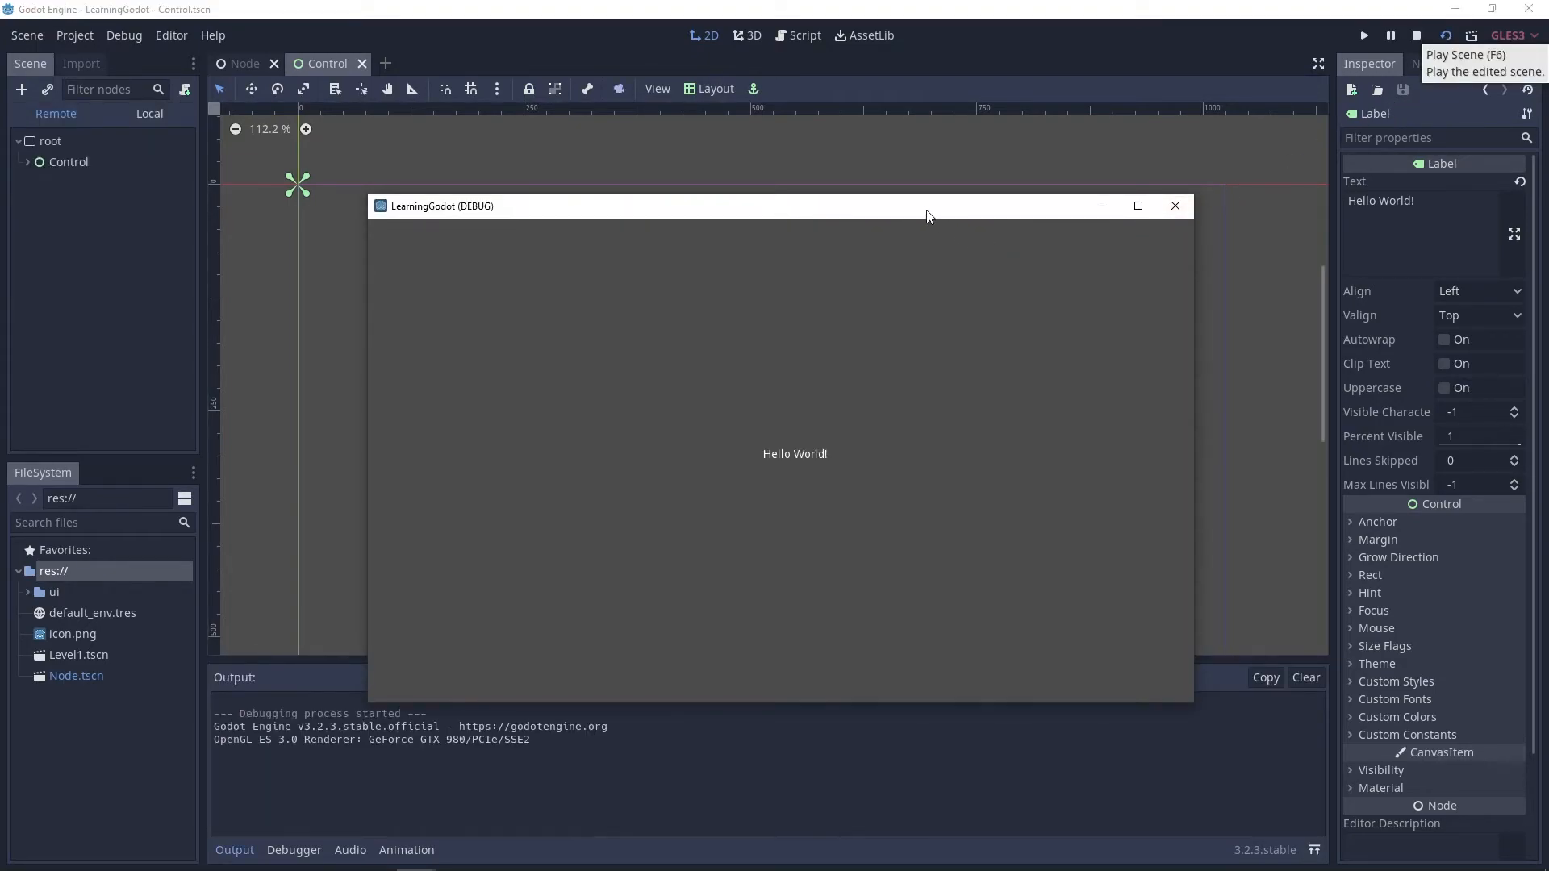
left_click_drag(927, 212, 897, 165)
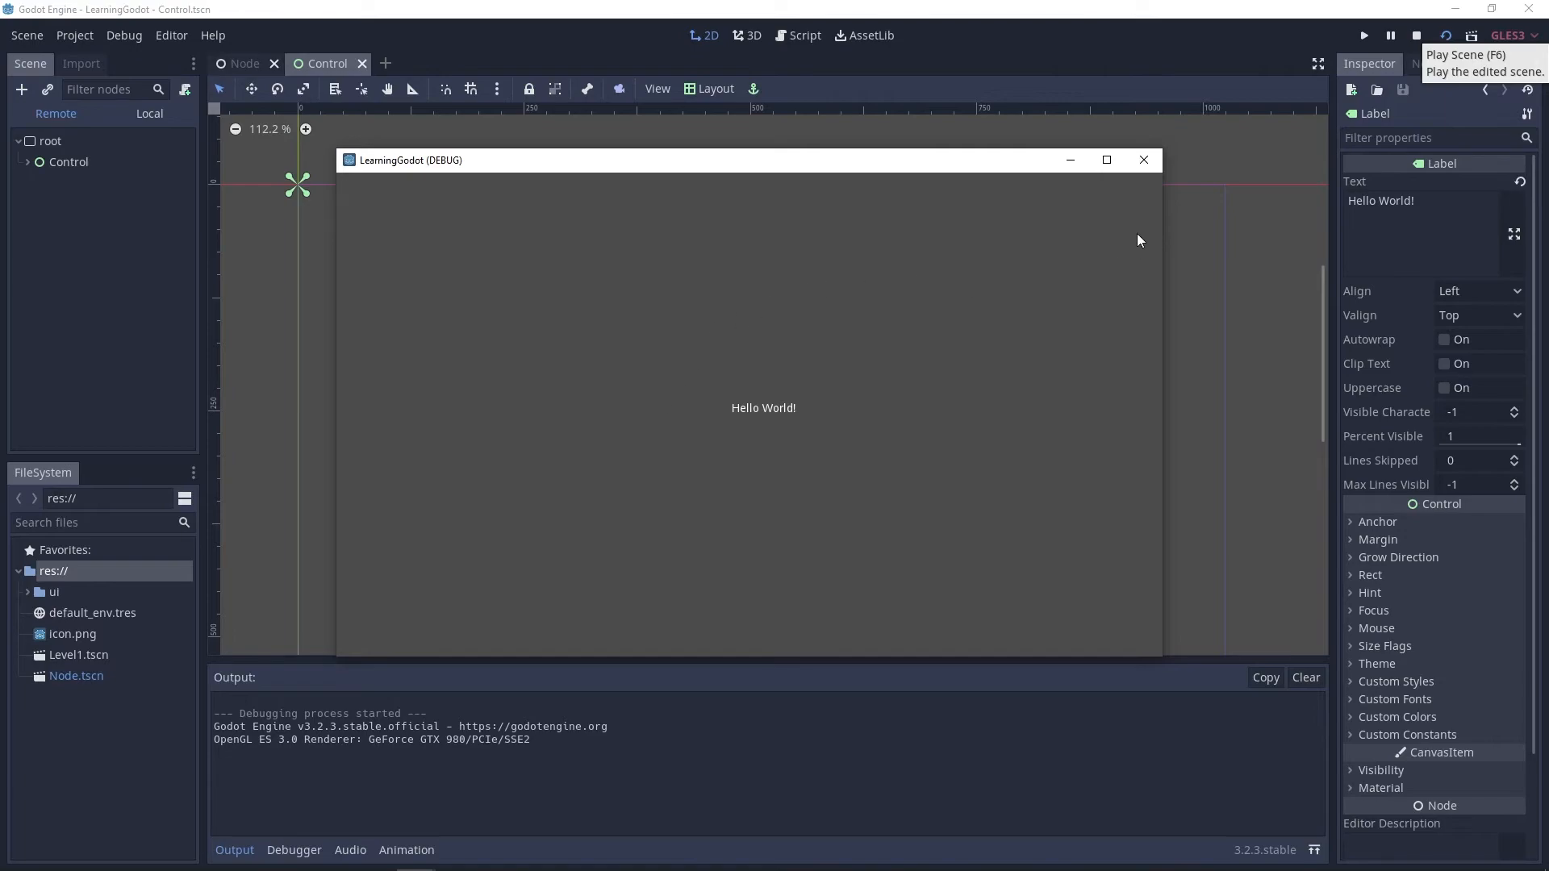
left_click(1144, 161)
scroll(1008, 347, "down", 3)
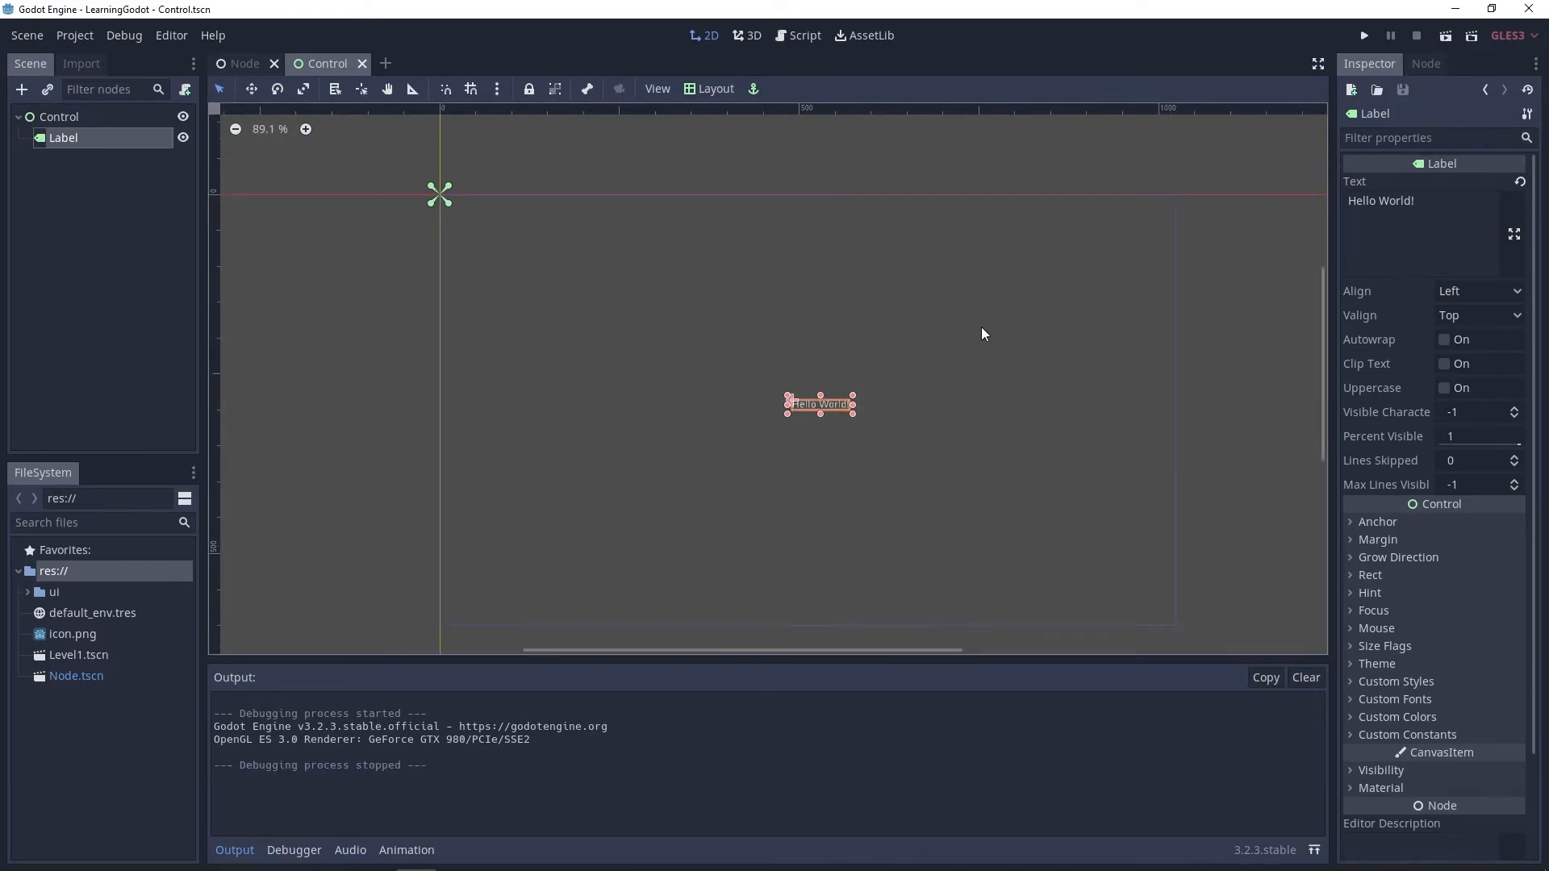
left_click(234, 851)
middle_click_drag(865, 457, 861, 470)
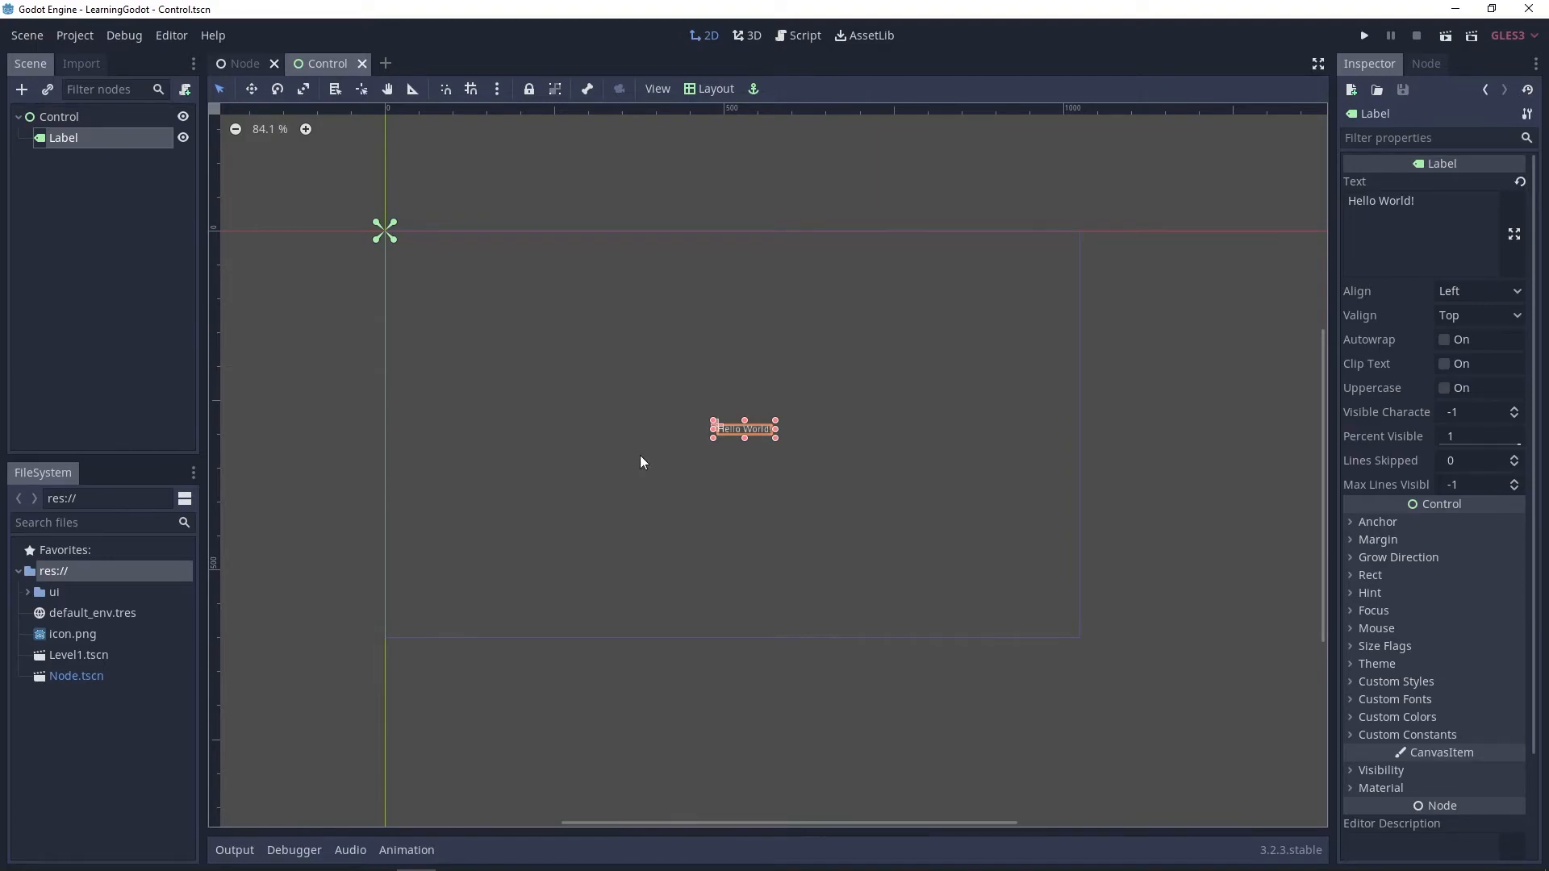
left_click(60, 116)
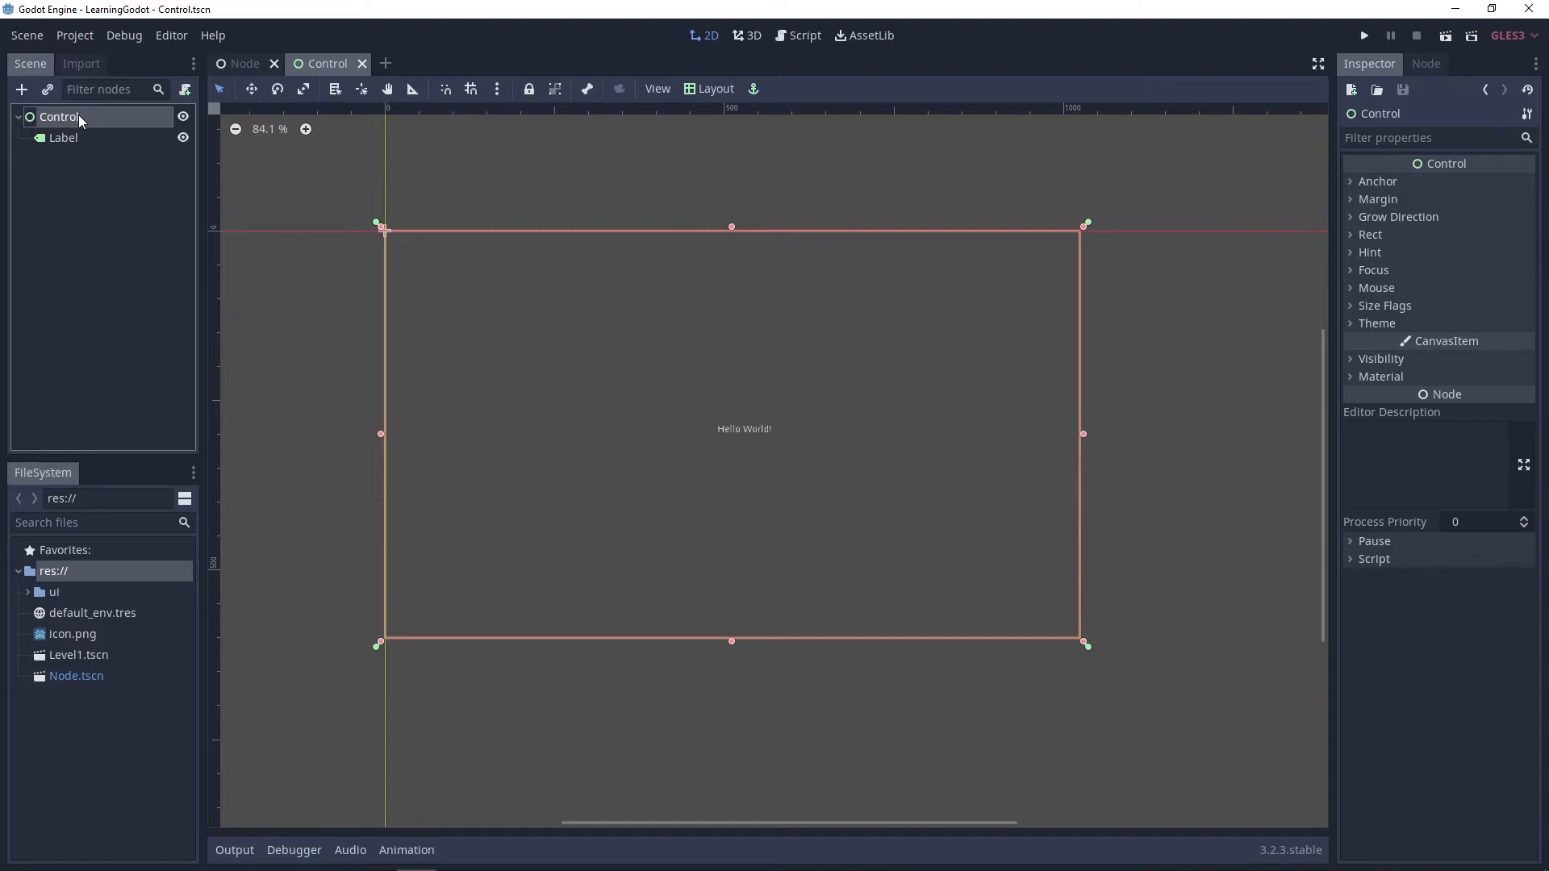
left_click(79, 140)
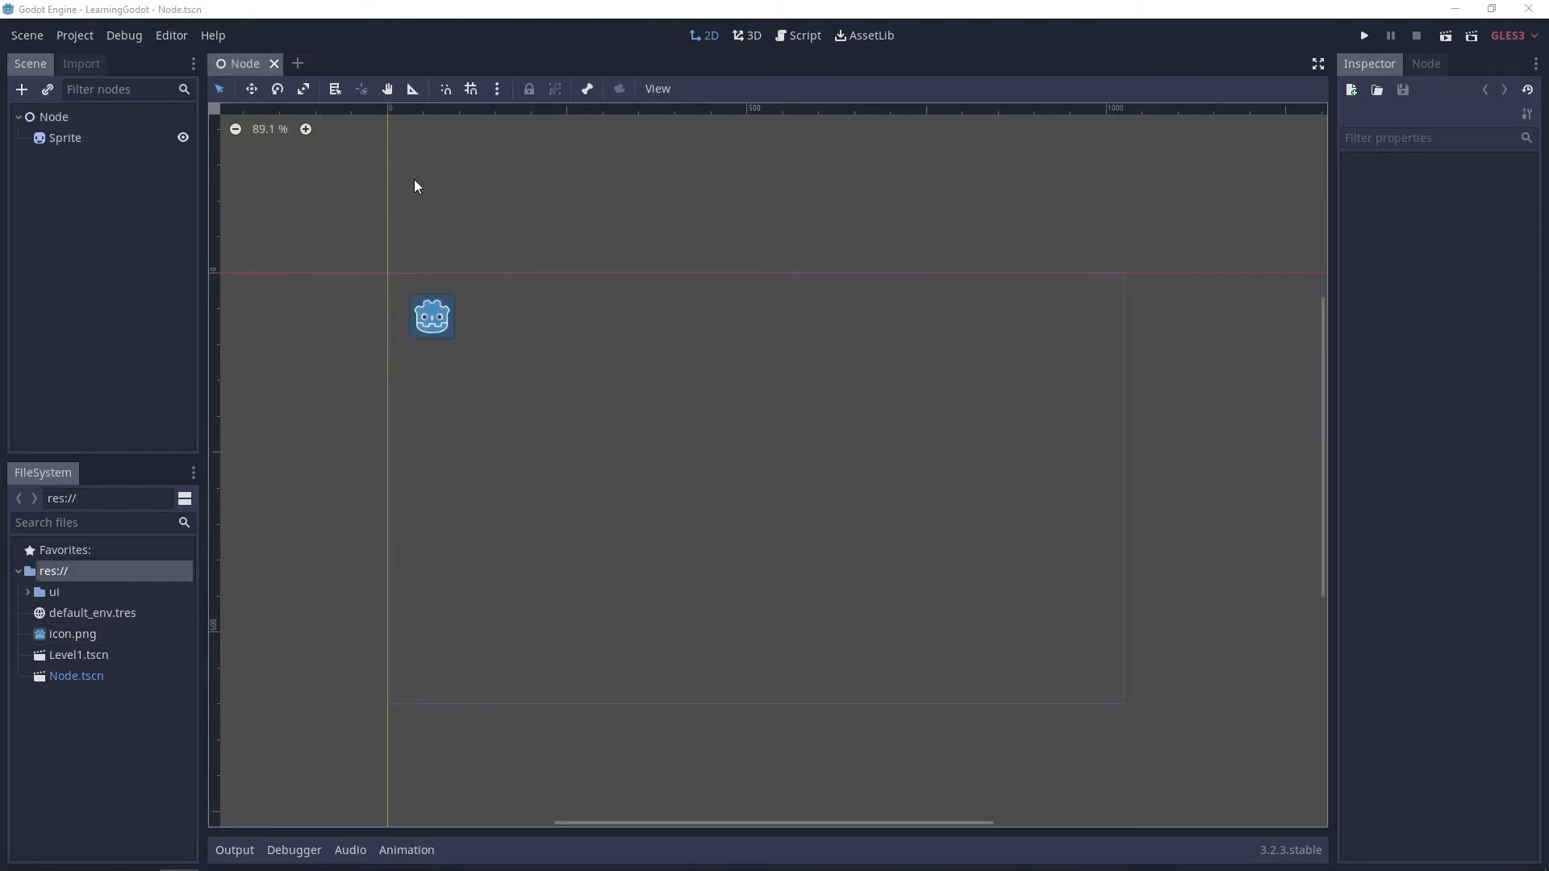
- Create a new scene with a 2D Scene root node and rename the root ParentChildDemo
left_click(298, 64)
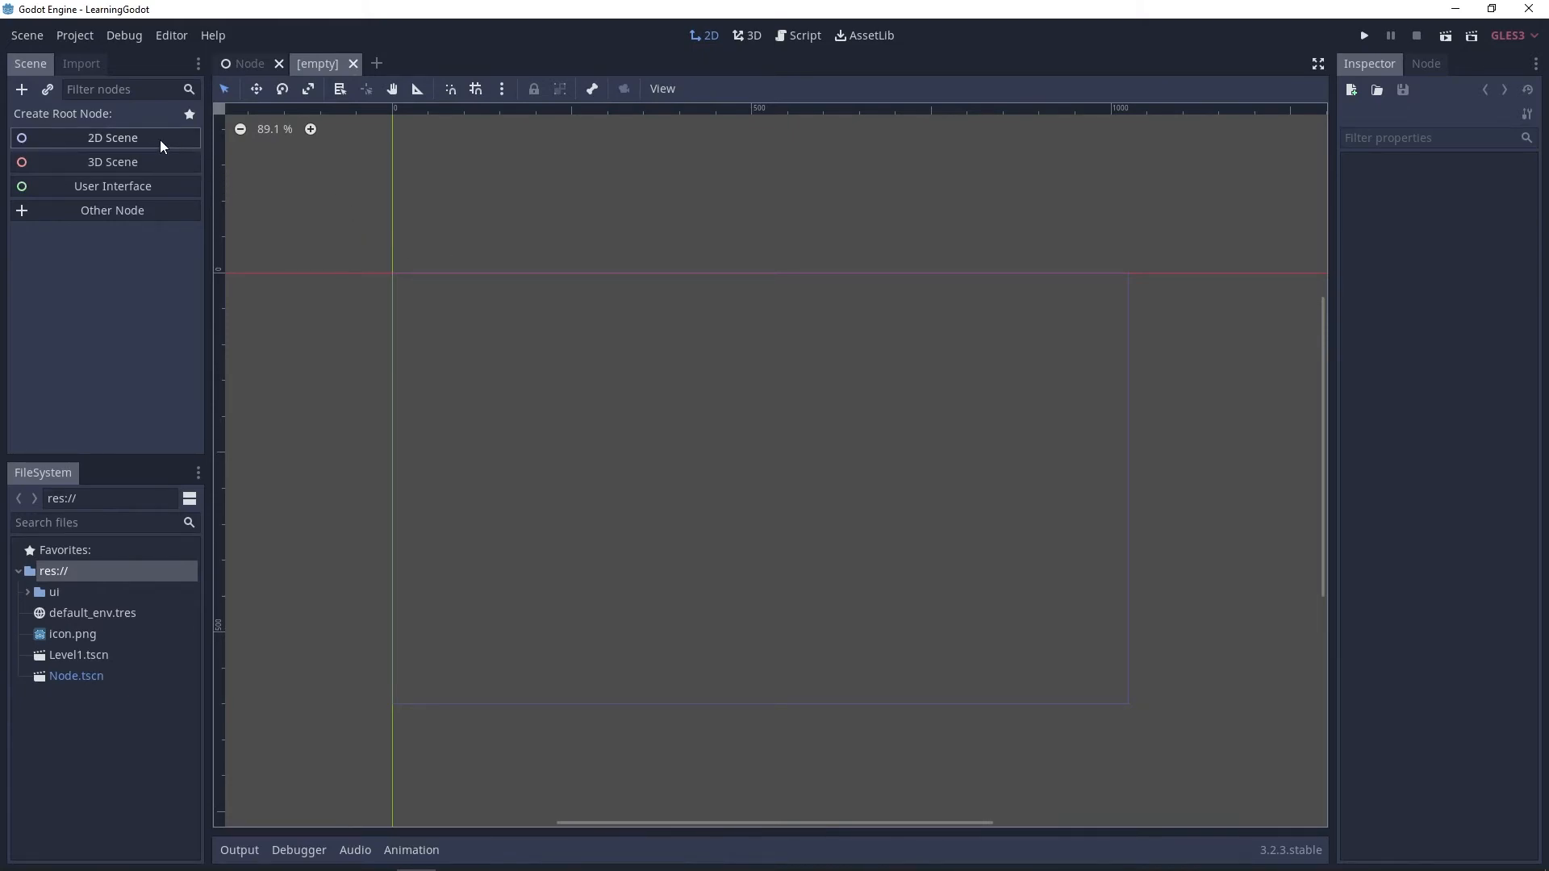
left_click(114, 138)
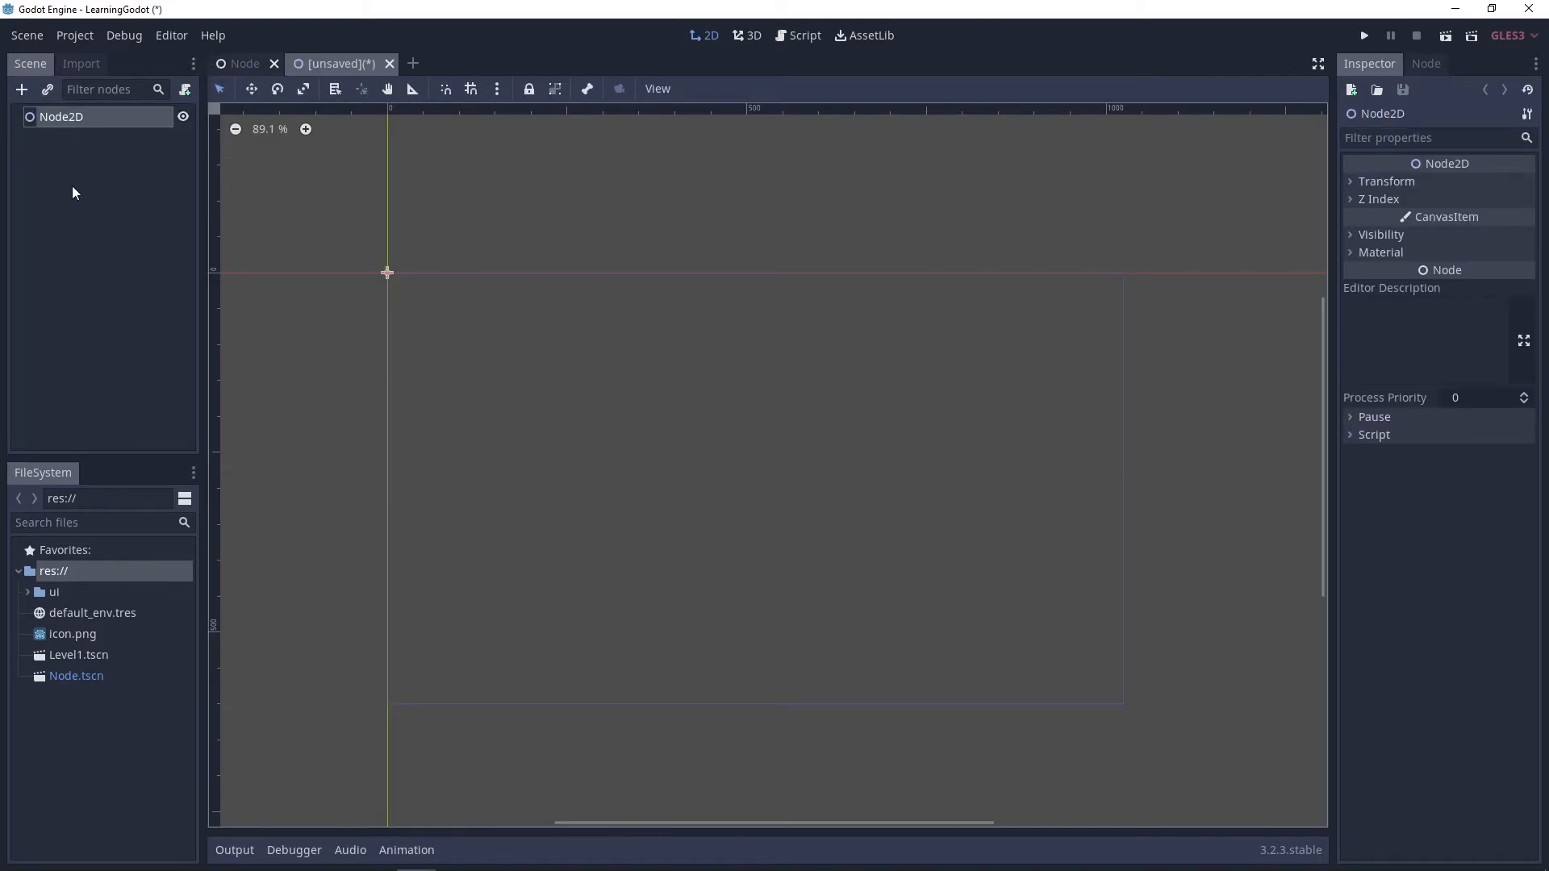
double_click(115, 119)
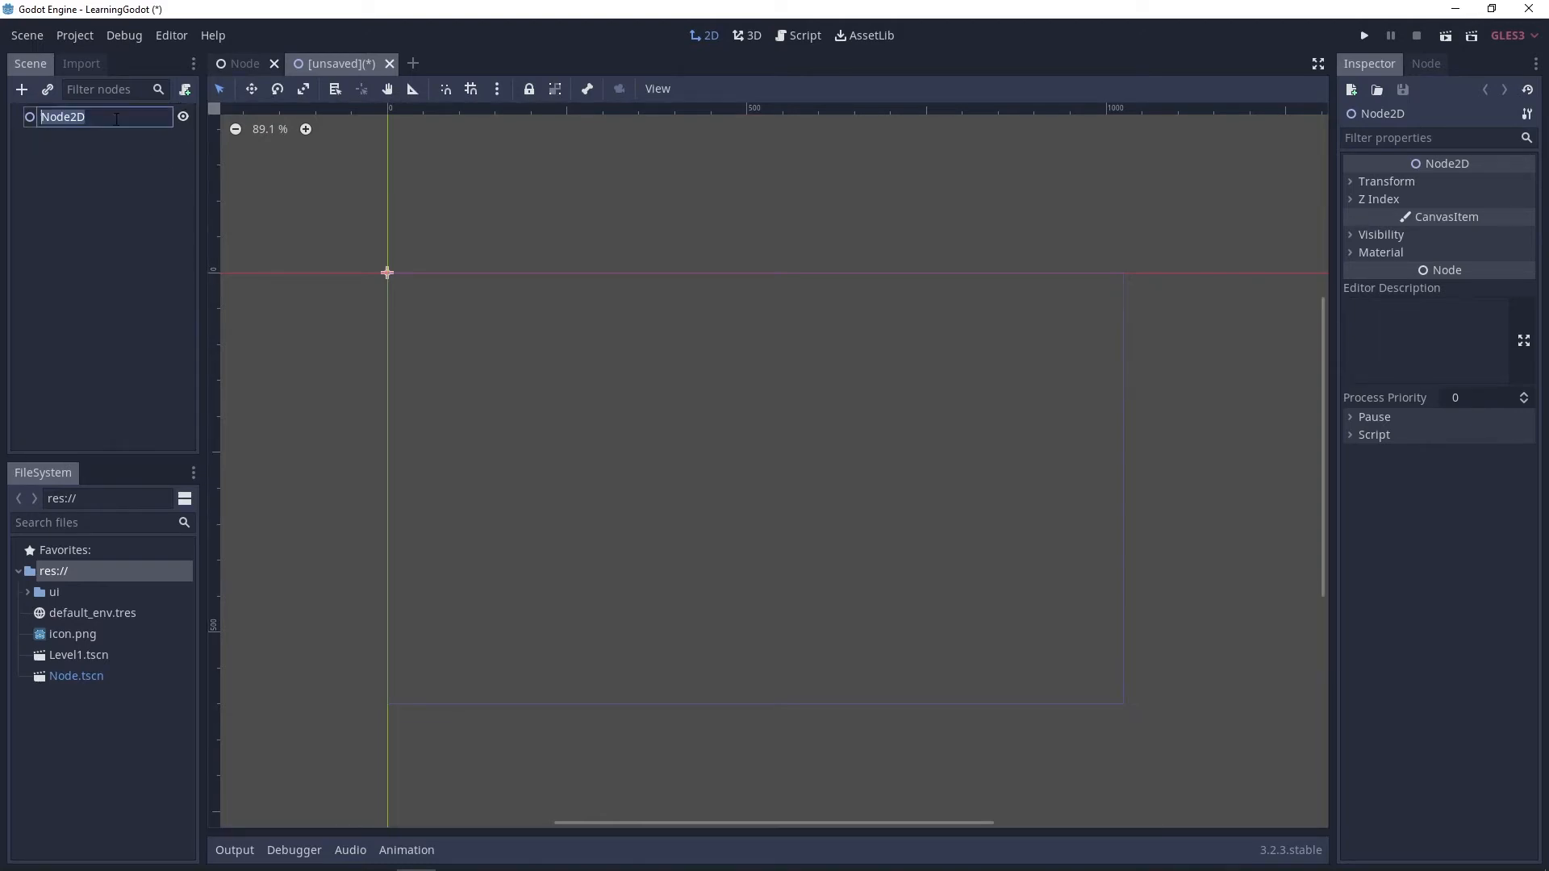
type("ParentChildDemo")
key("Return")
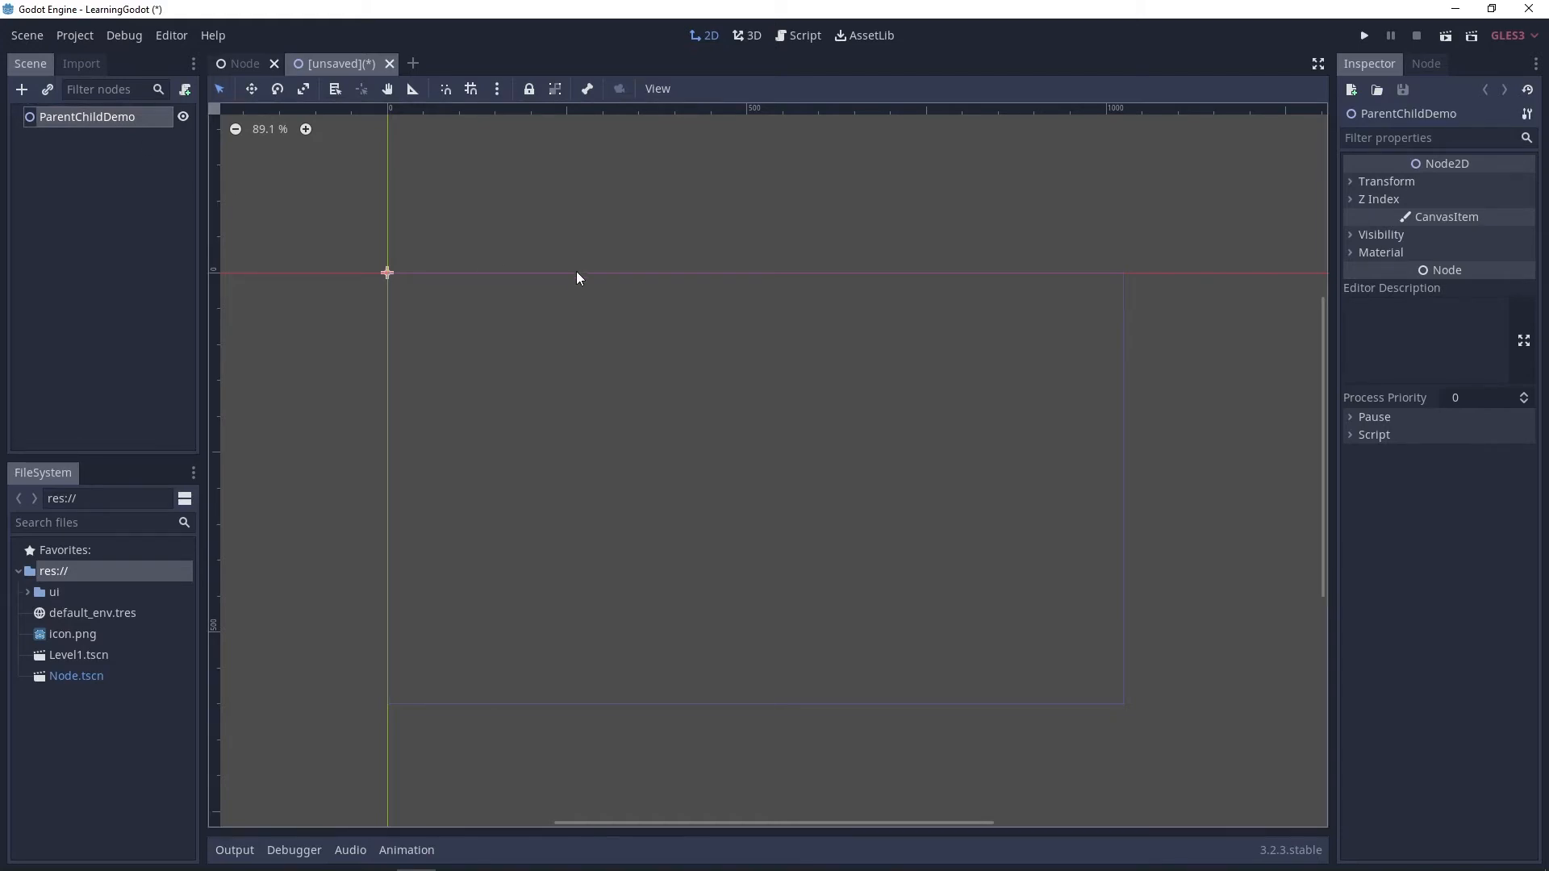
- Save the new scene as ParentChildDemo.tscn in the res:// folder and deselect its root node
left_click(22, 42)
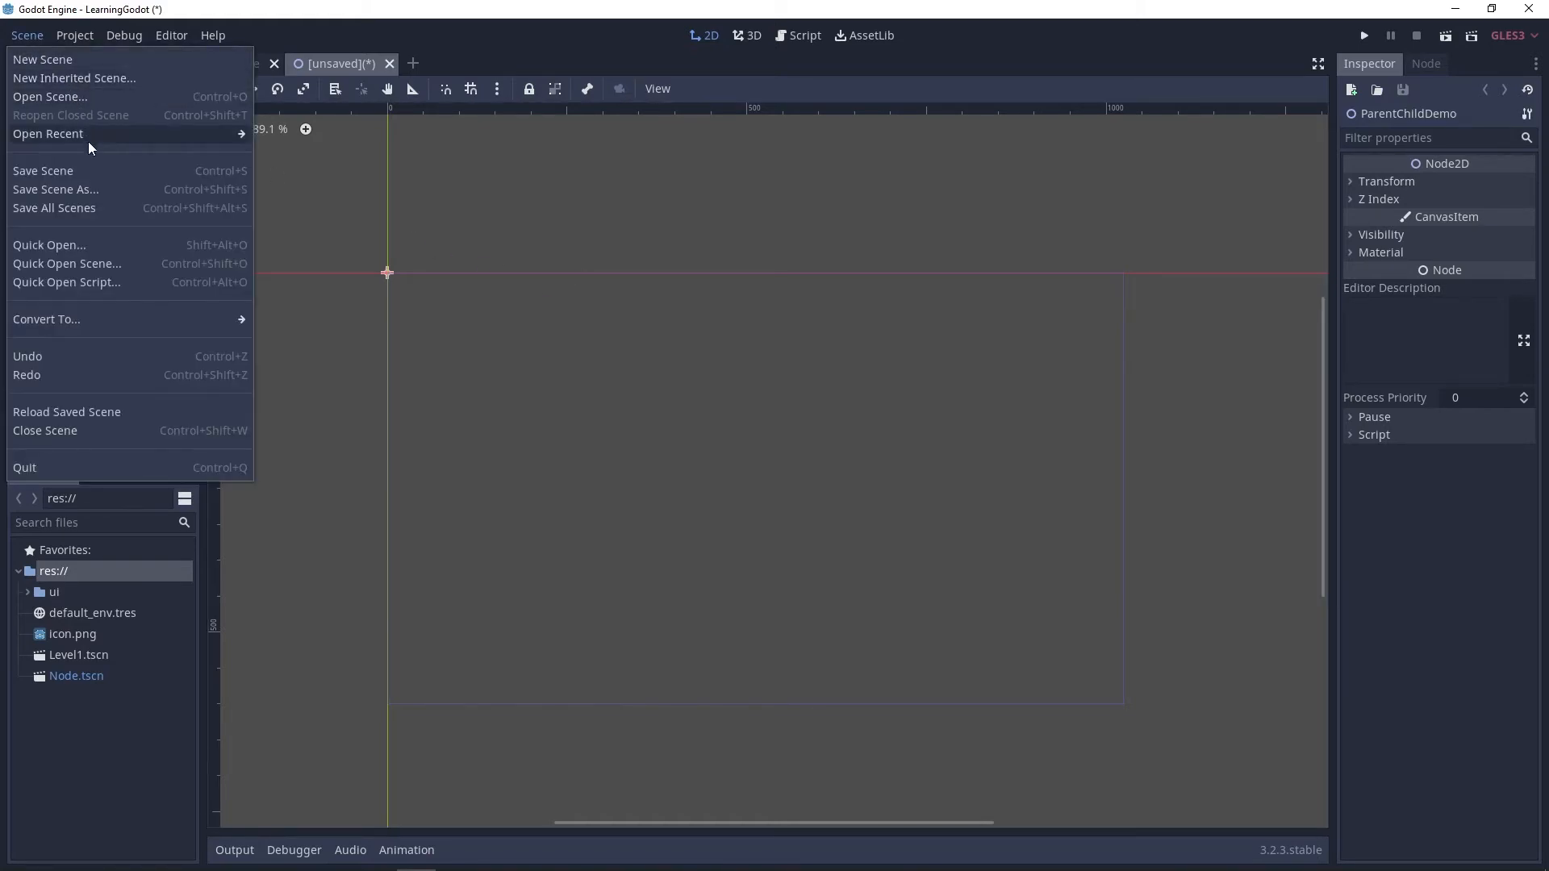
left_click(95, 176)
left_click_drag(448, 114, 427, 69)
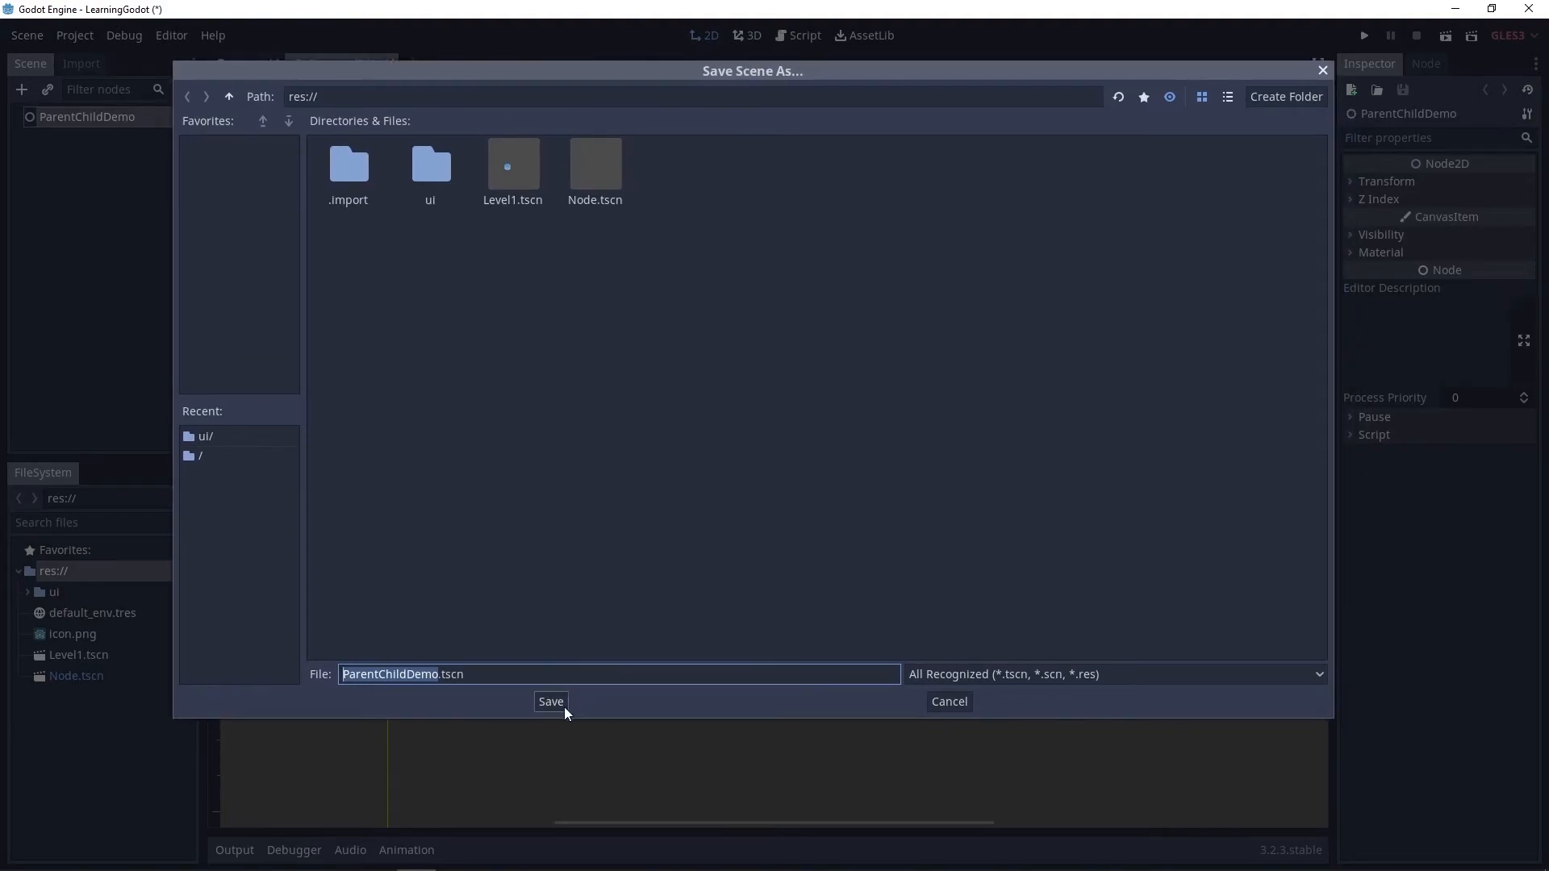
left_click_drag(724, 82, 835, 86)
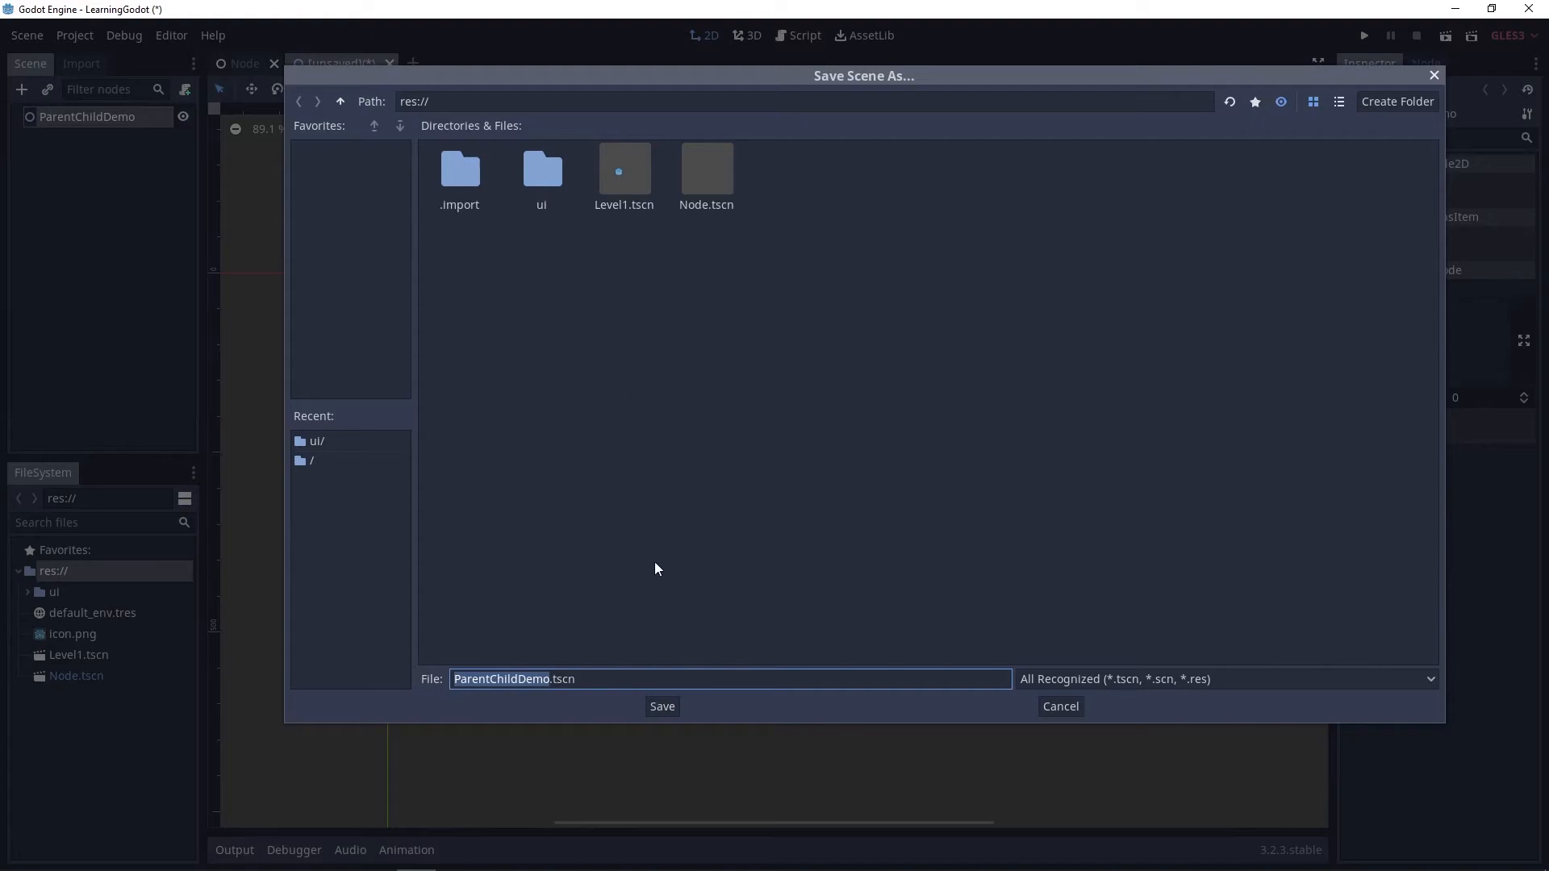
left_click(668, 709)
middle_click_drag(732, 693, 728, 664)
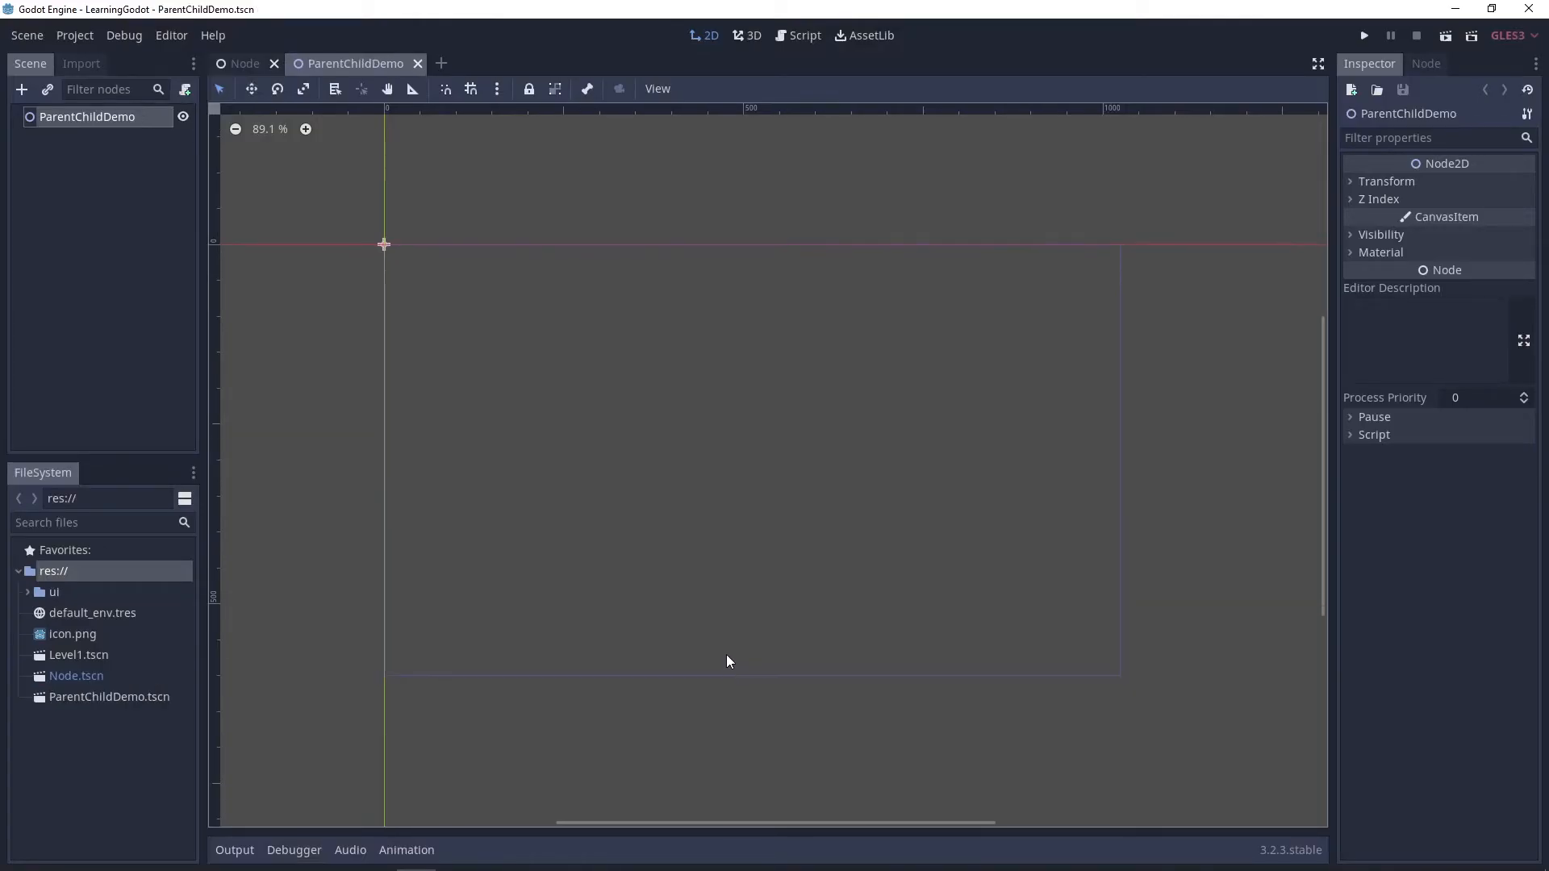
left_click(713, 627)
middle_click_drag(587, 513, 681, 589)
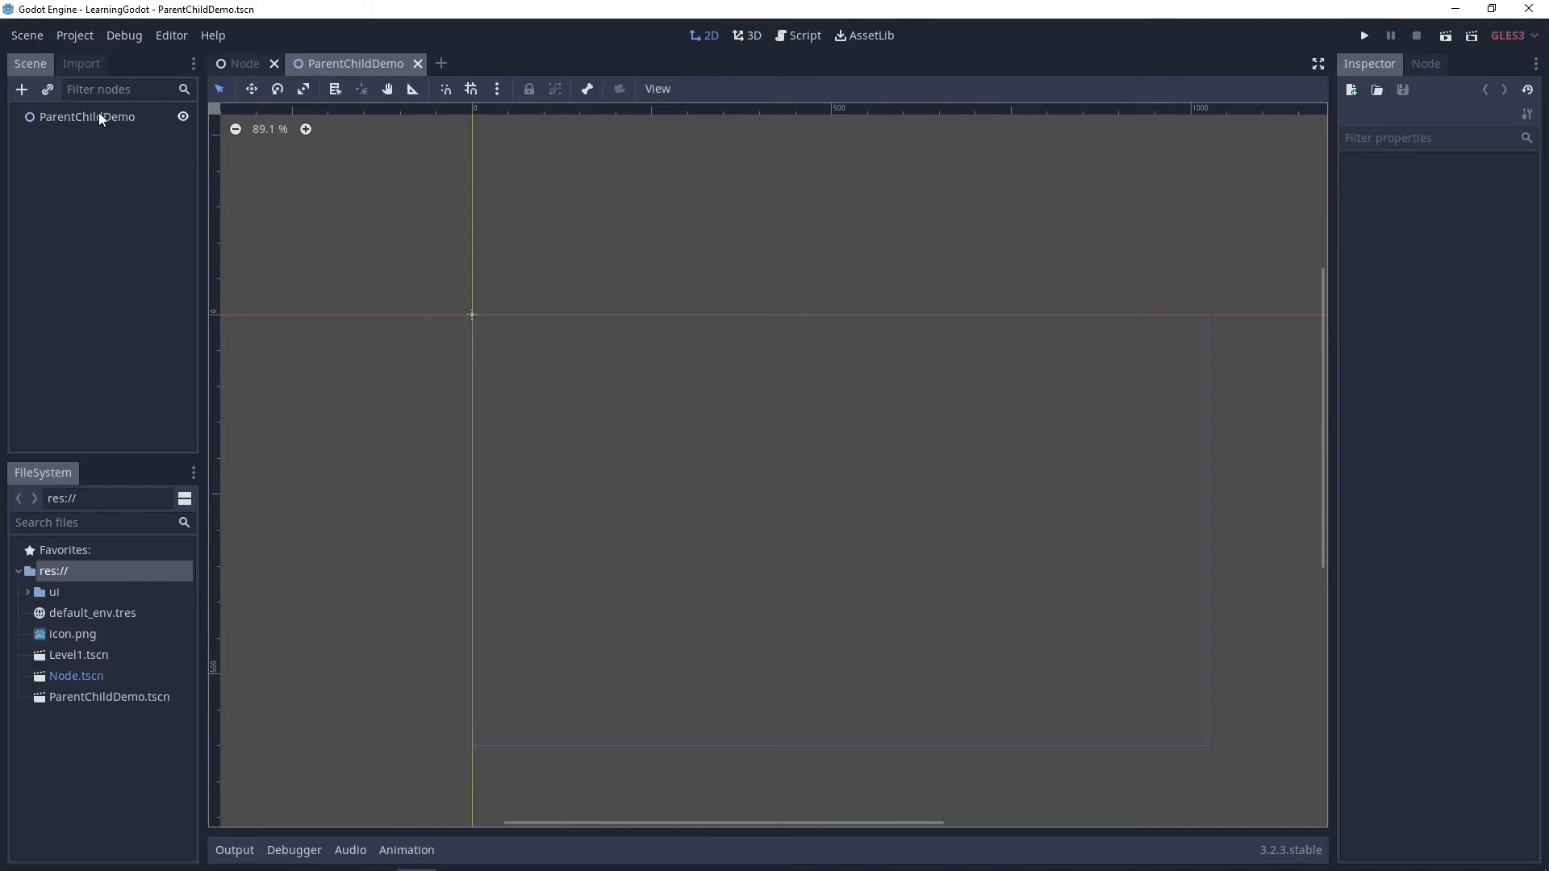
- Examine the node type hierarchy offered for new nodes and the Transform properties of the ParentChildDemo node
left_click(21, 90)
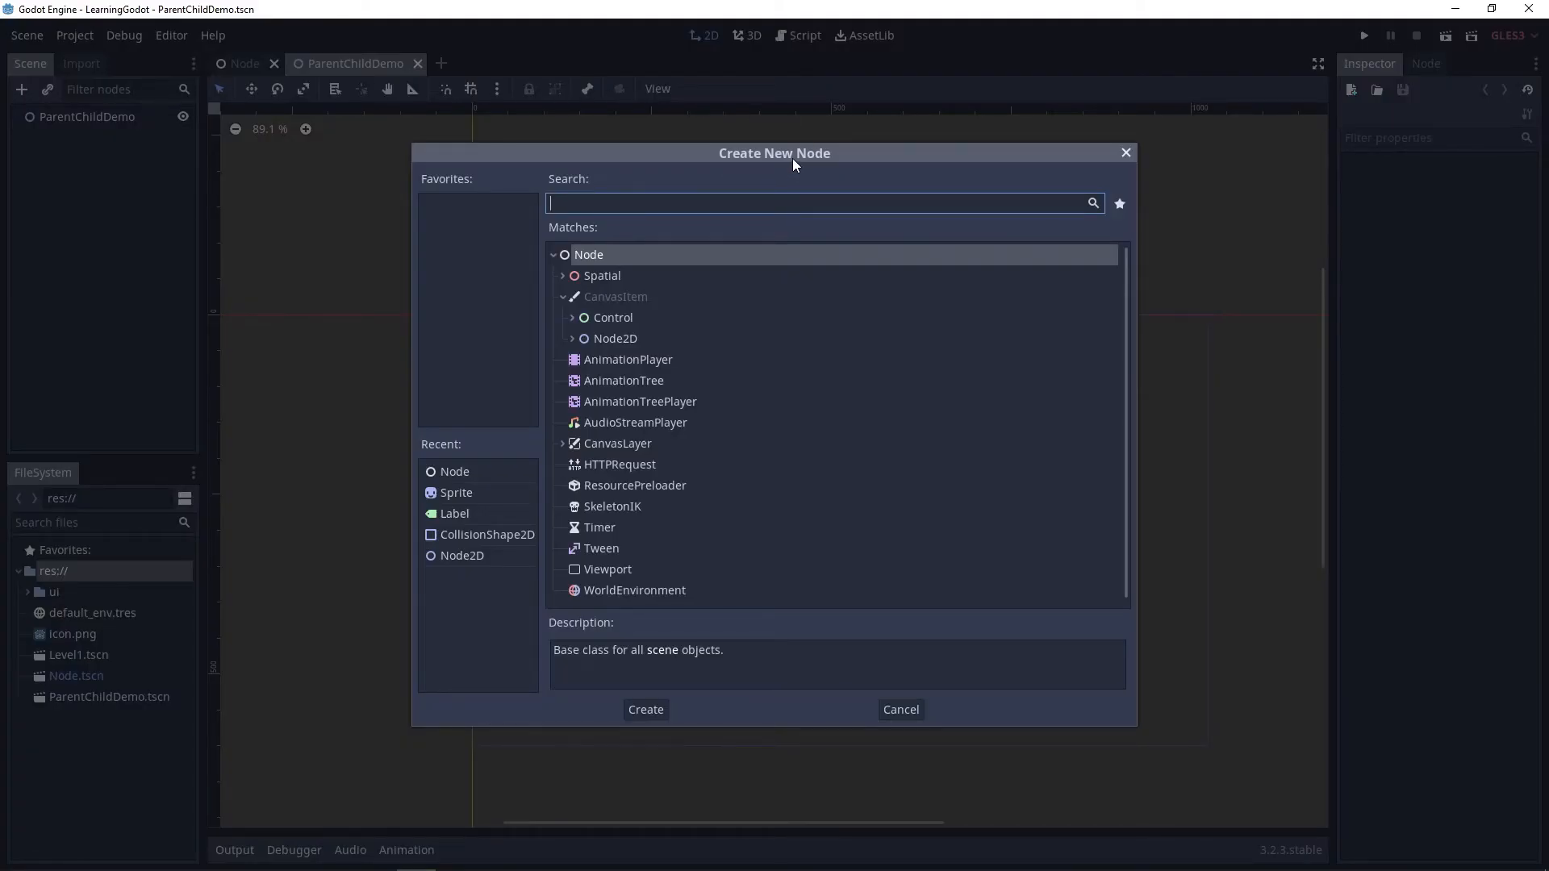
left_click_drag(793, 166, 775, 140)
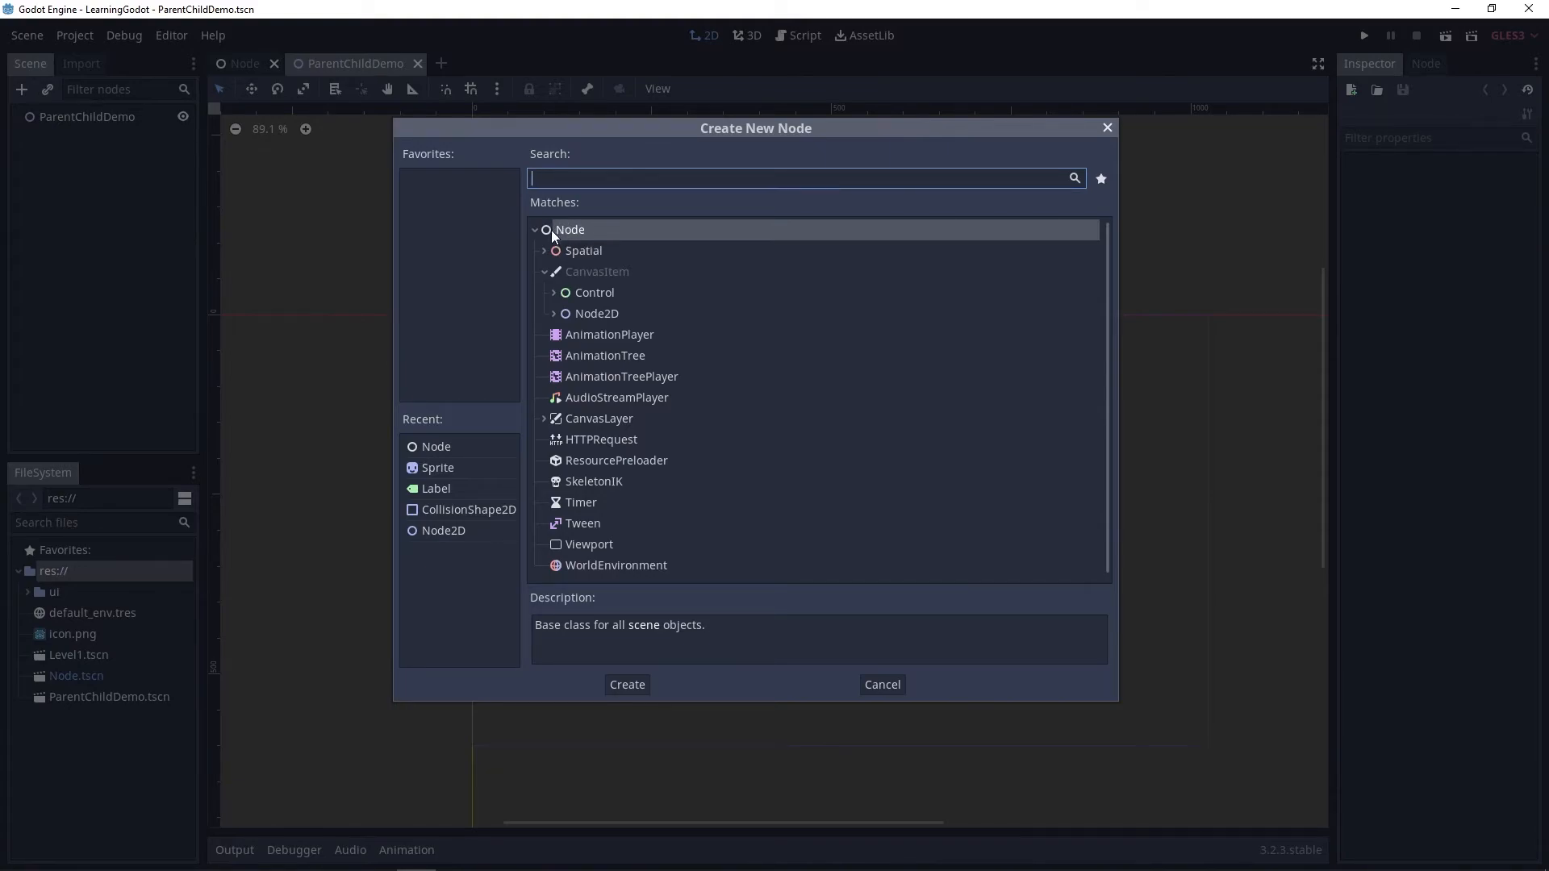
left_click(894, 690)
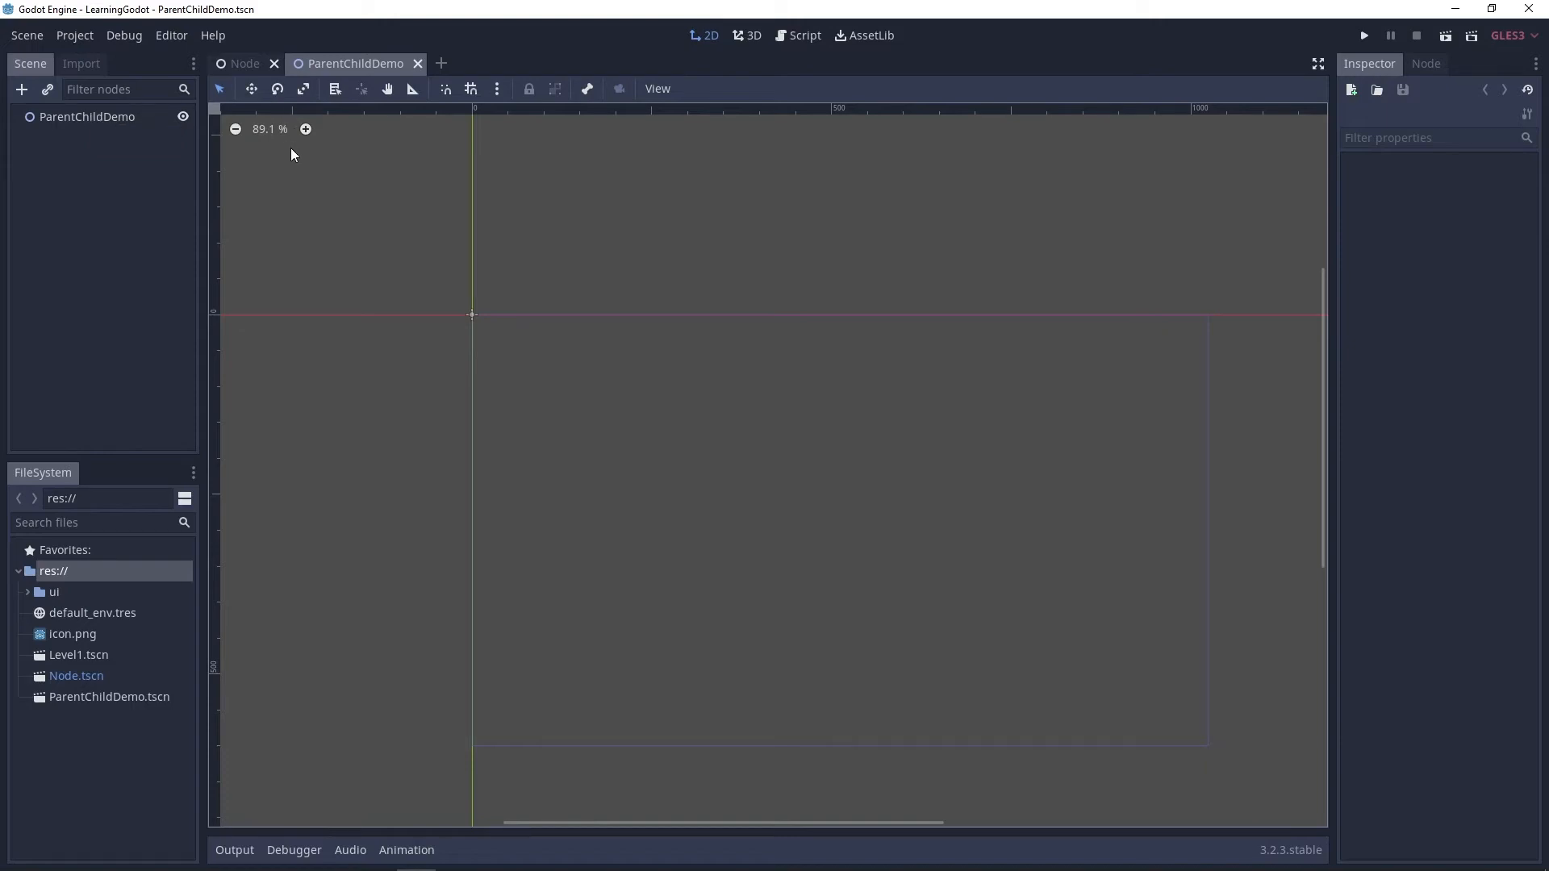
left_click(104, 121)
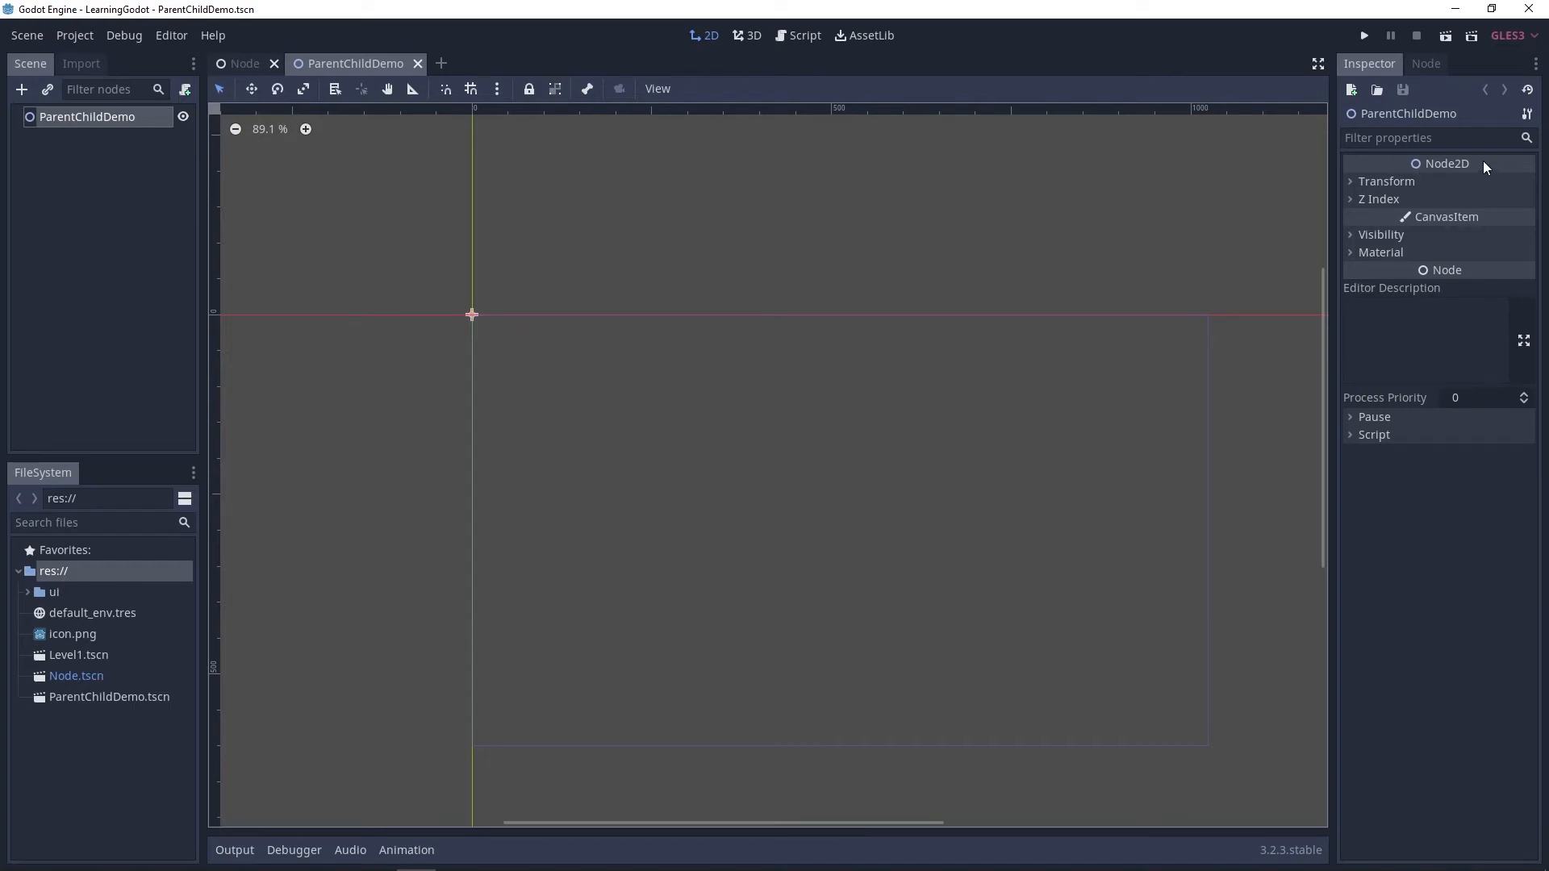
mouse_move(1468, 160)
left_click(1350, 184)
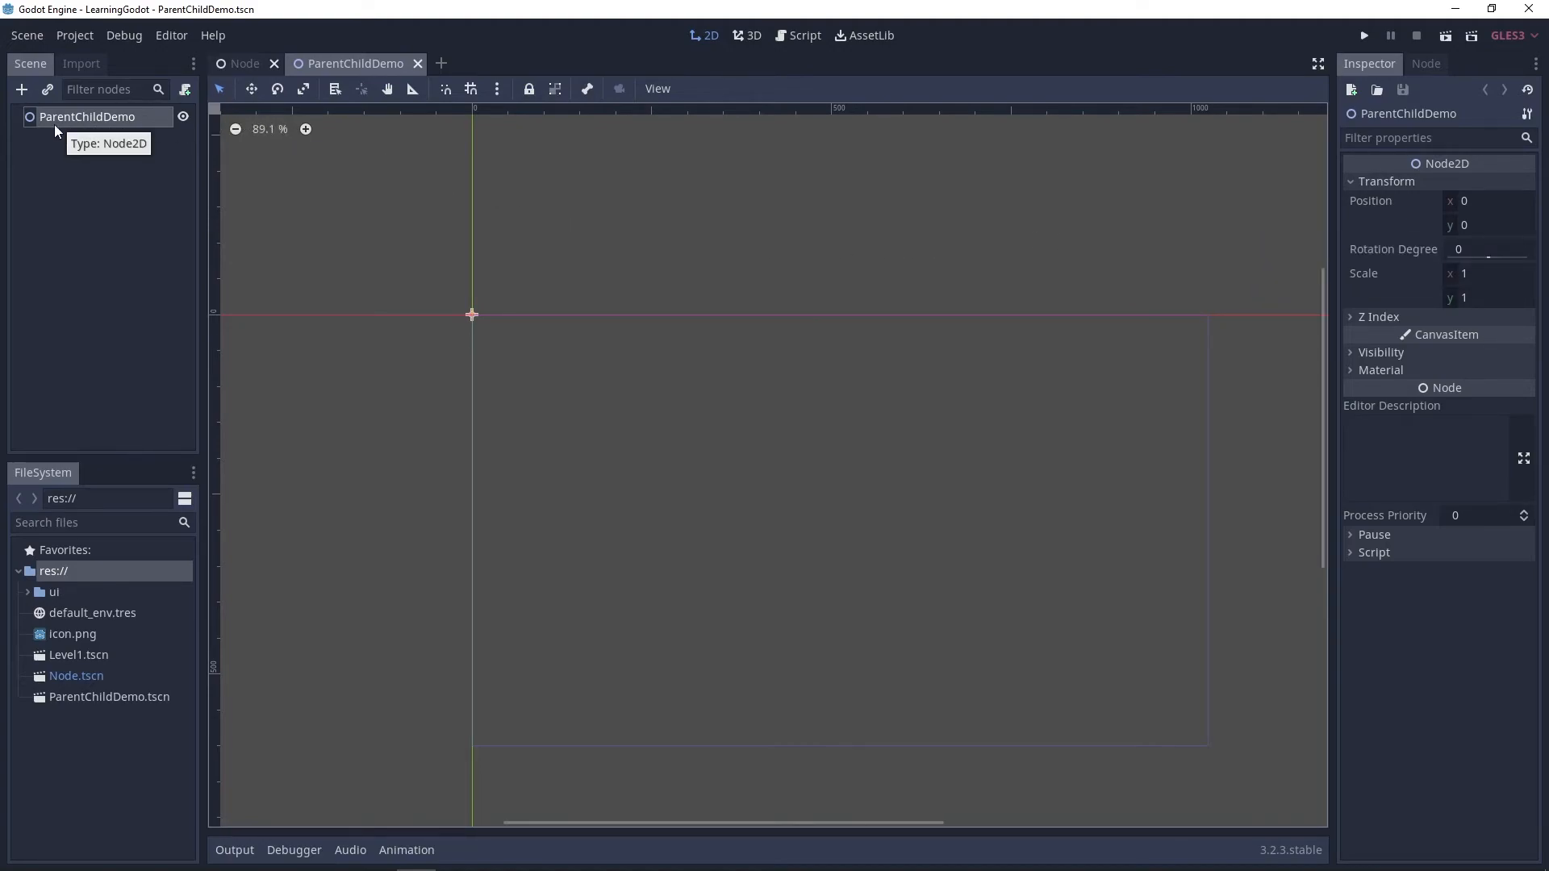
- Add a plain Node as a child of ParentChildDemo and box-select across the viewport around the origin
left_click(22, 89)
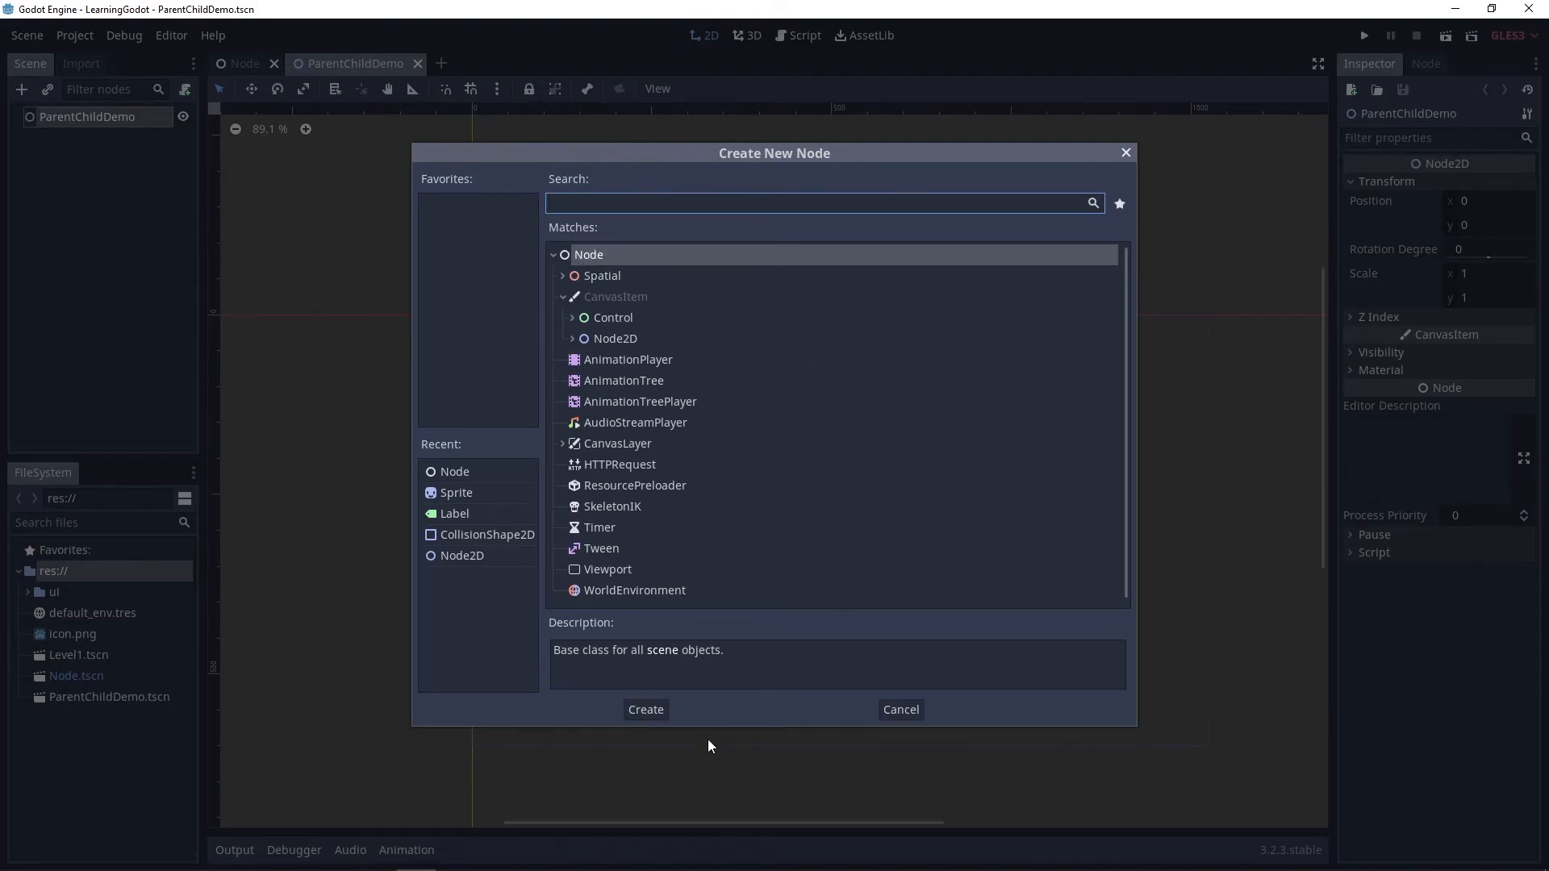
left_click(646, 710)
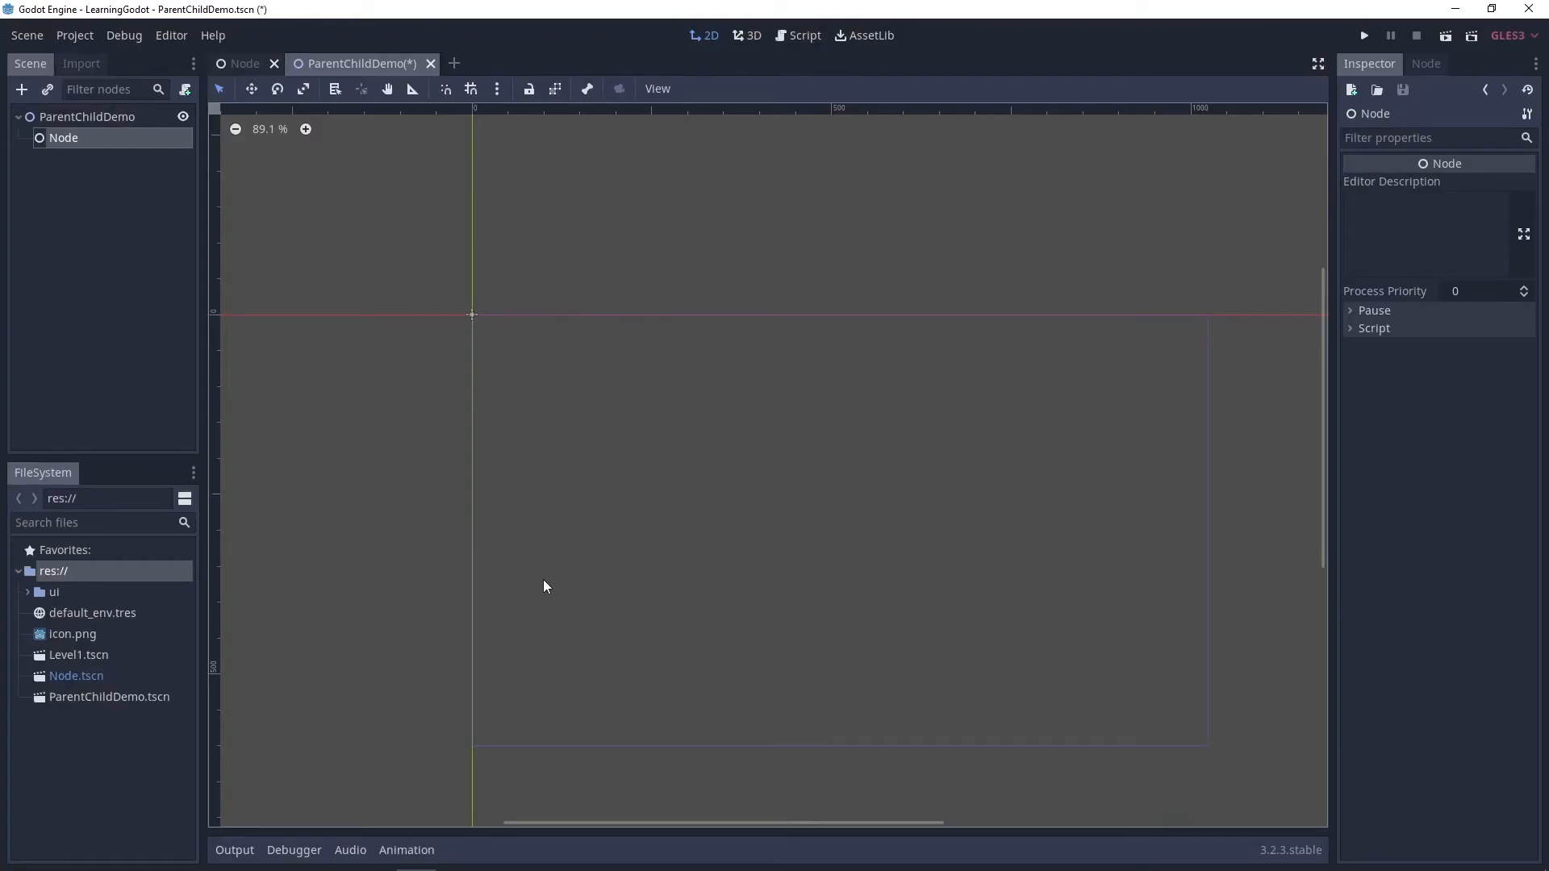
left_click_drag(394, 368, 631, 217)
left_click_drag(360, 477, 736, 198)
left_click_drag(1268, 145, 229, 769)
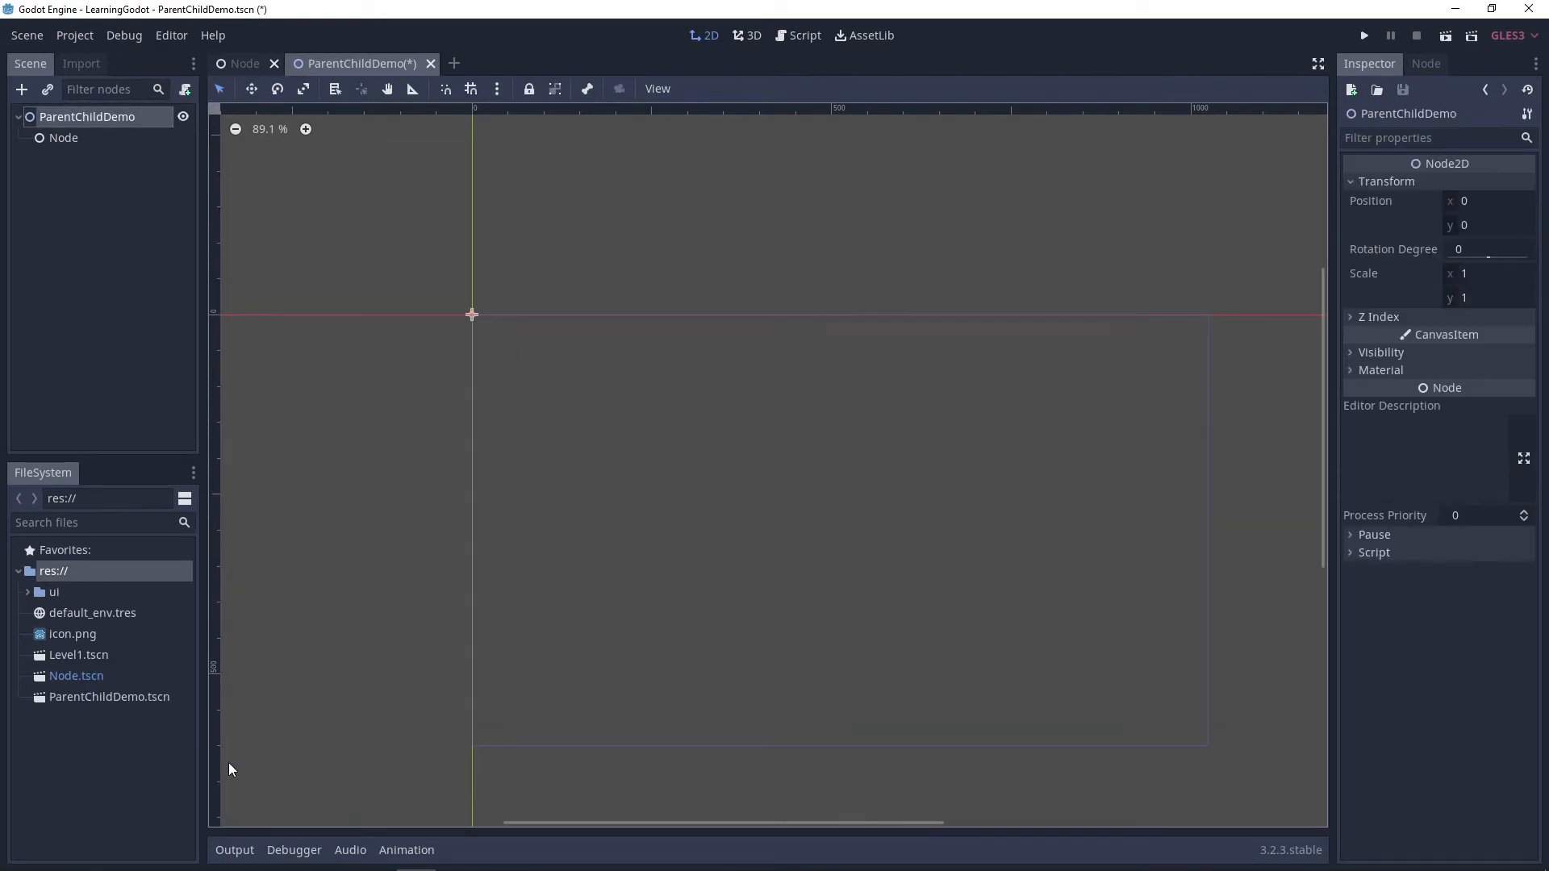
- Review the properties of the plain Node under ParentChildDemo and delete that node from the scene
left_click(72, 138)
left_click_drag(255, 142, 1299, 804)
left_click(84, 139)
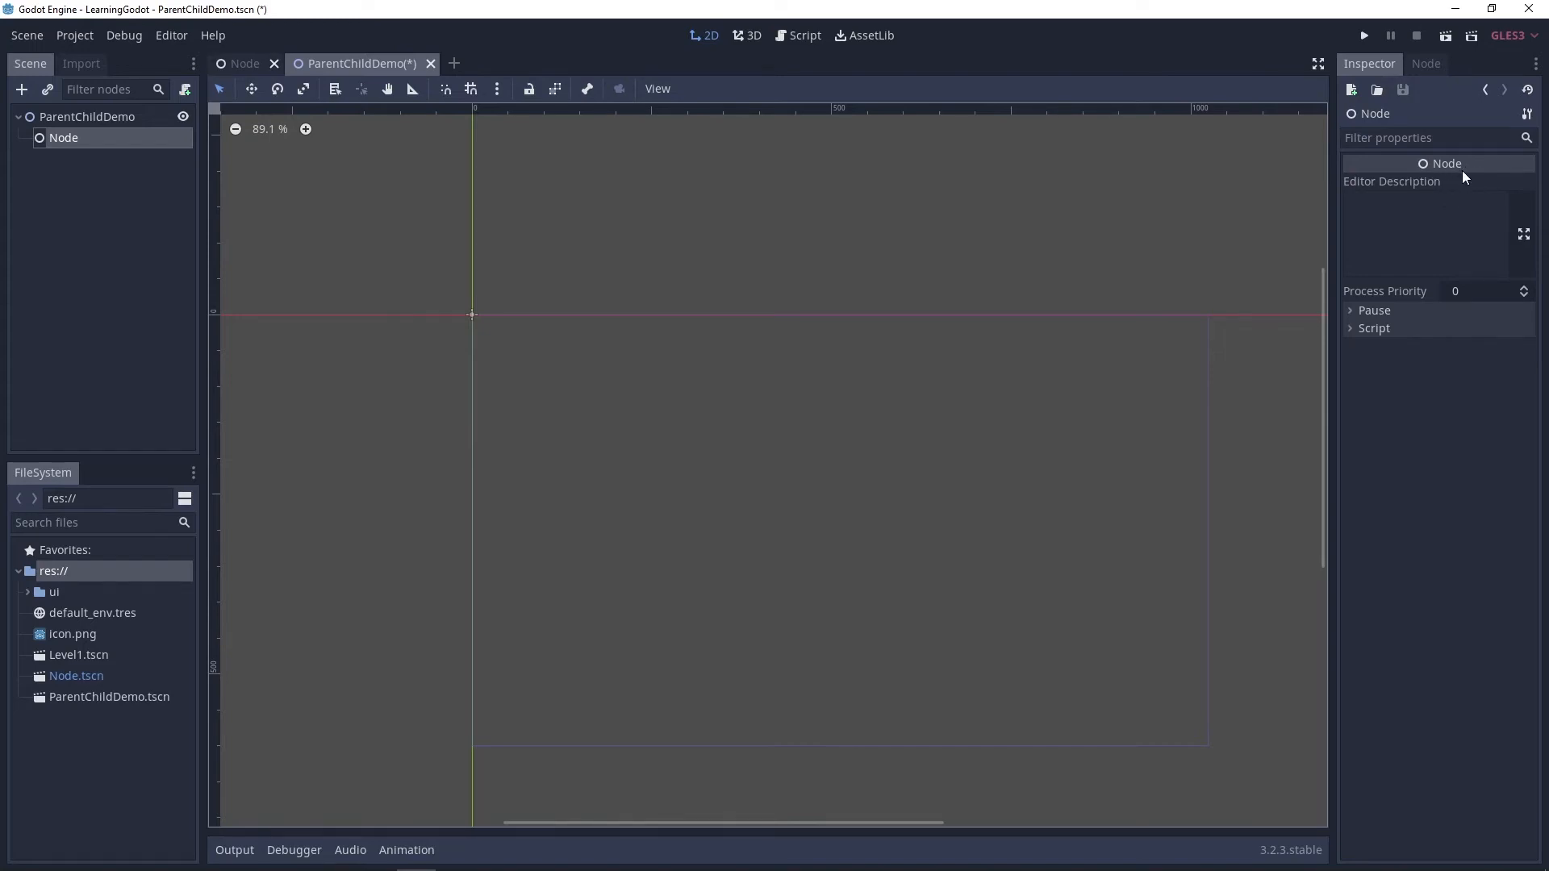
mouse_move(1463, 176)
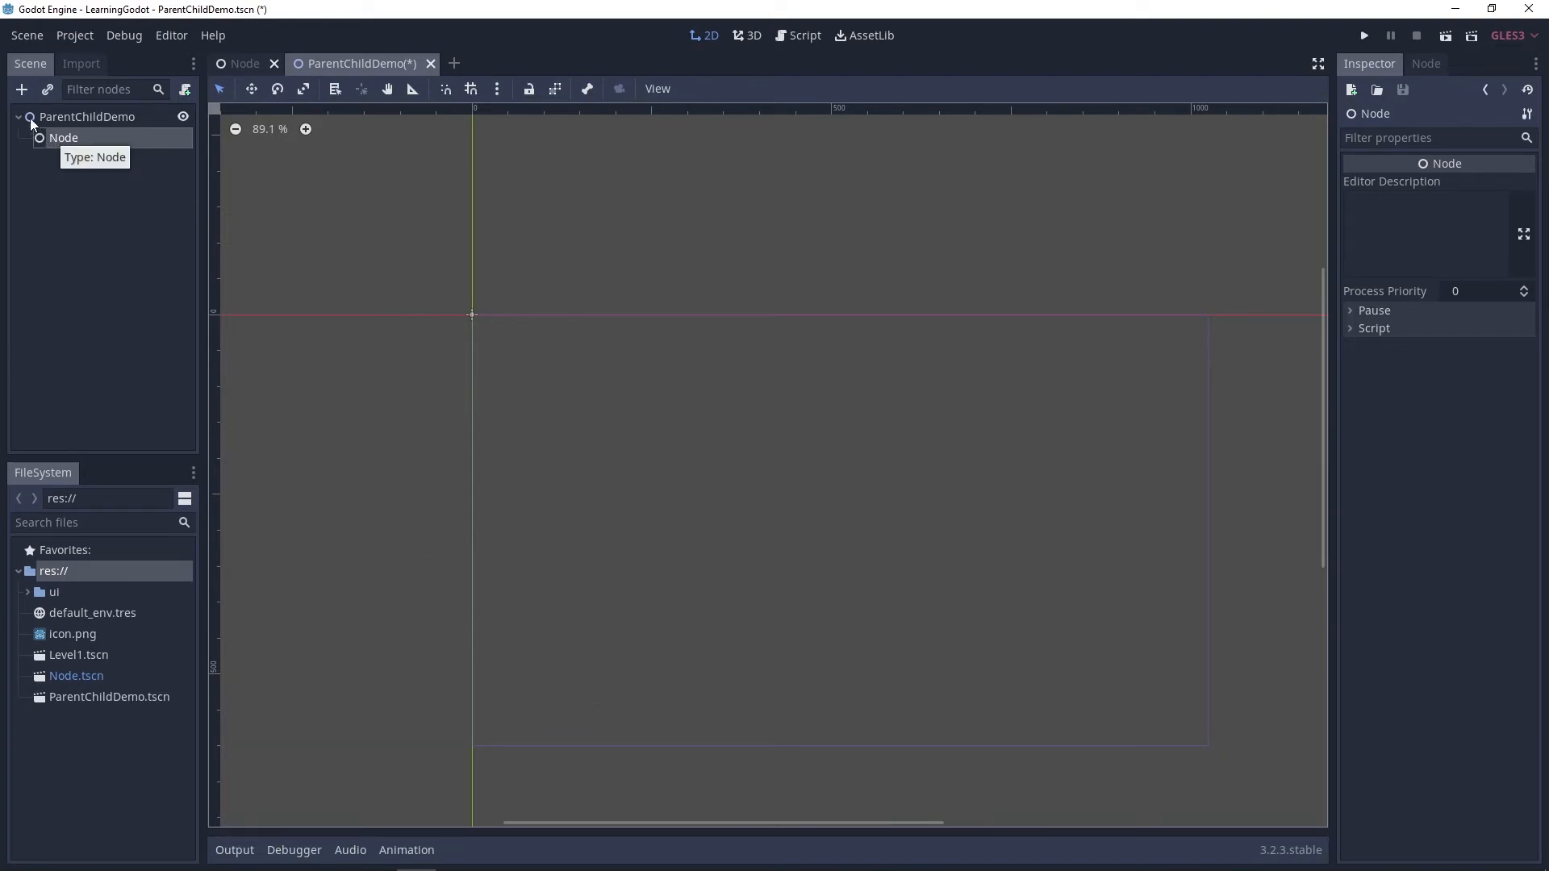
right_click(78, 142)
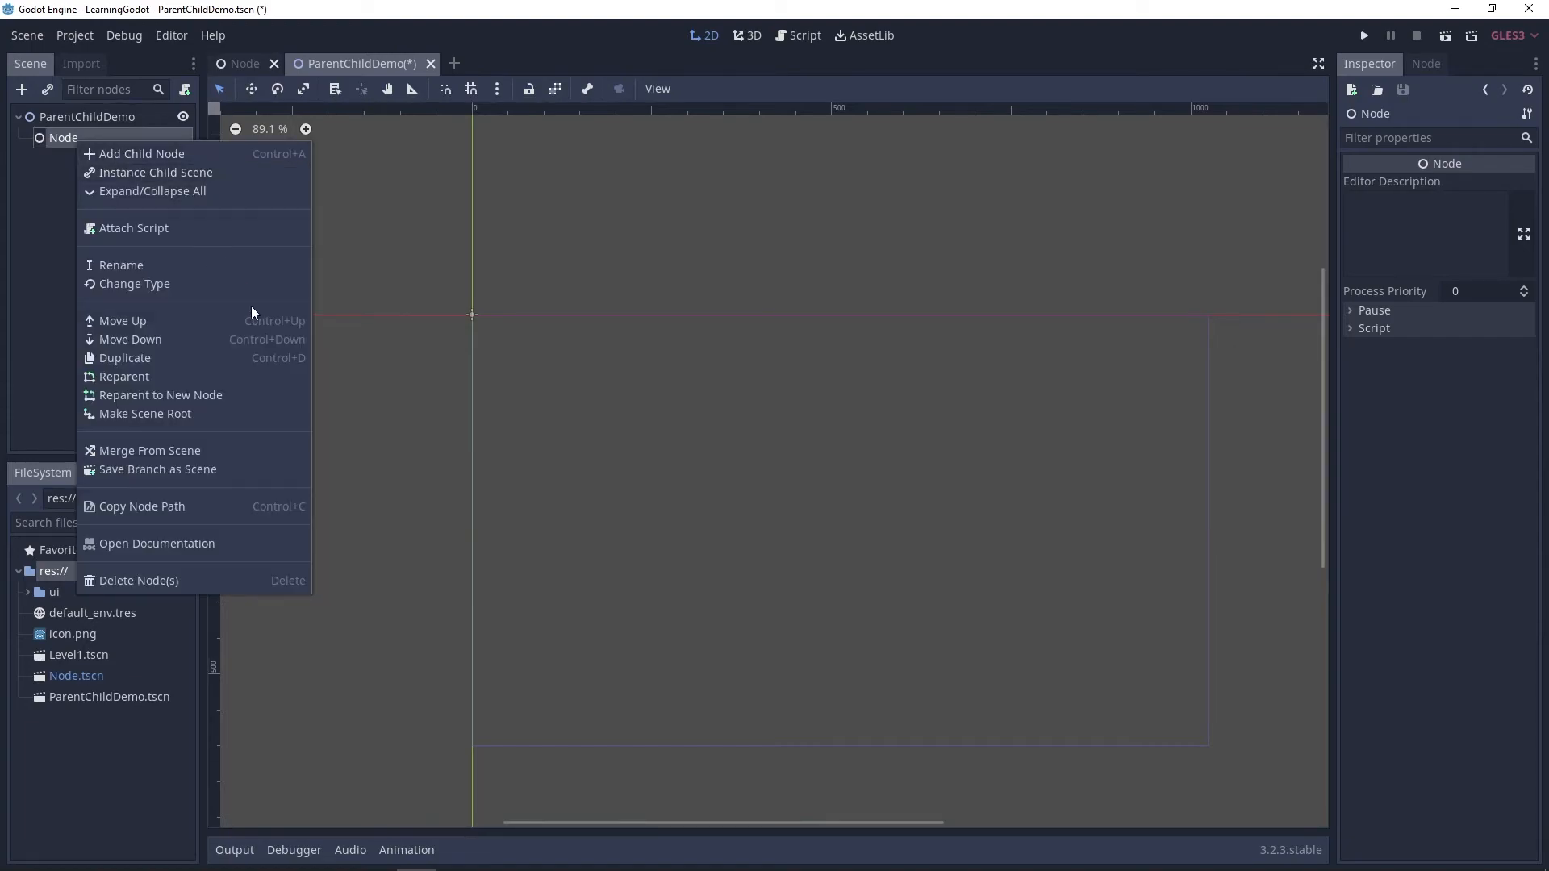
left_click(275, 580)
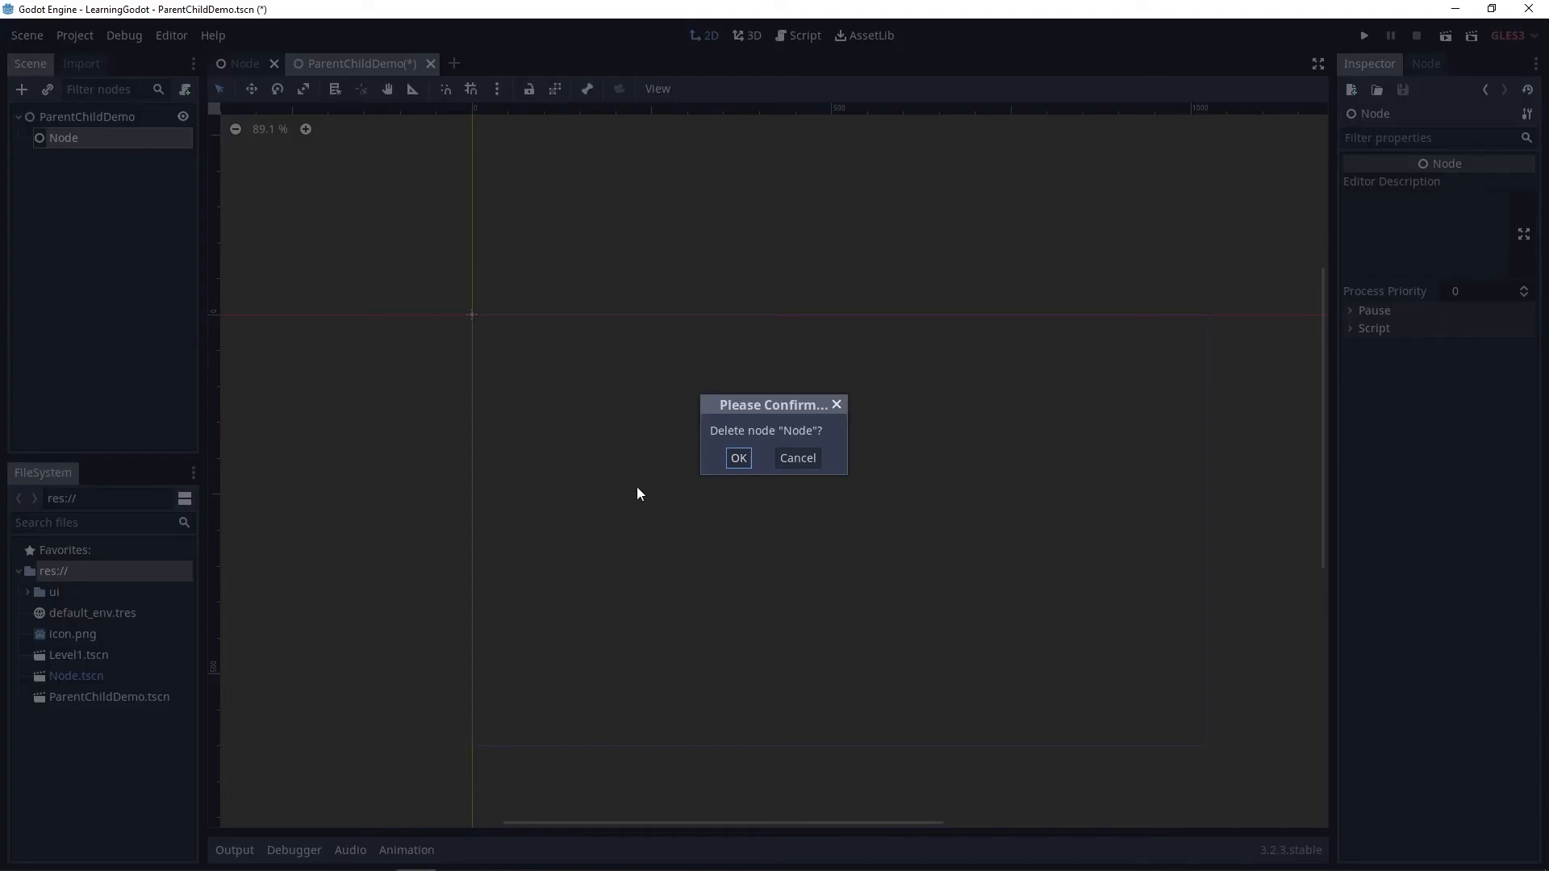
left_click(738, 458)
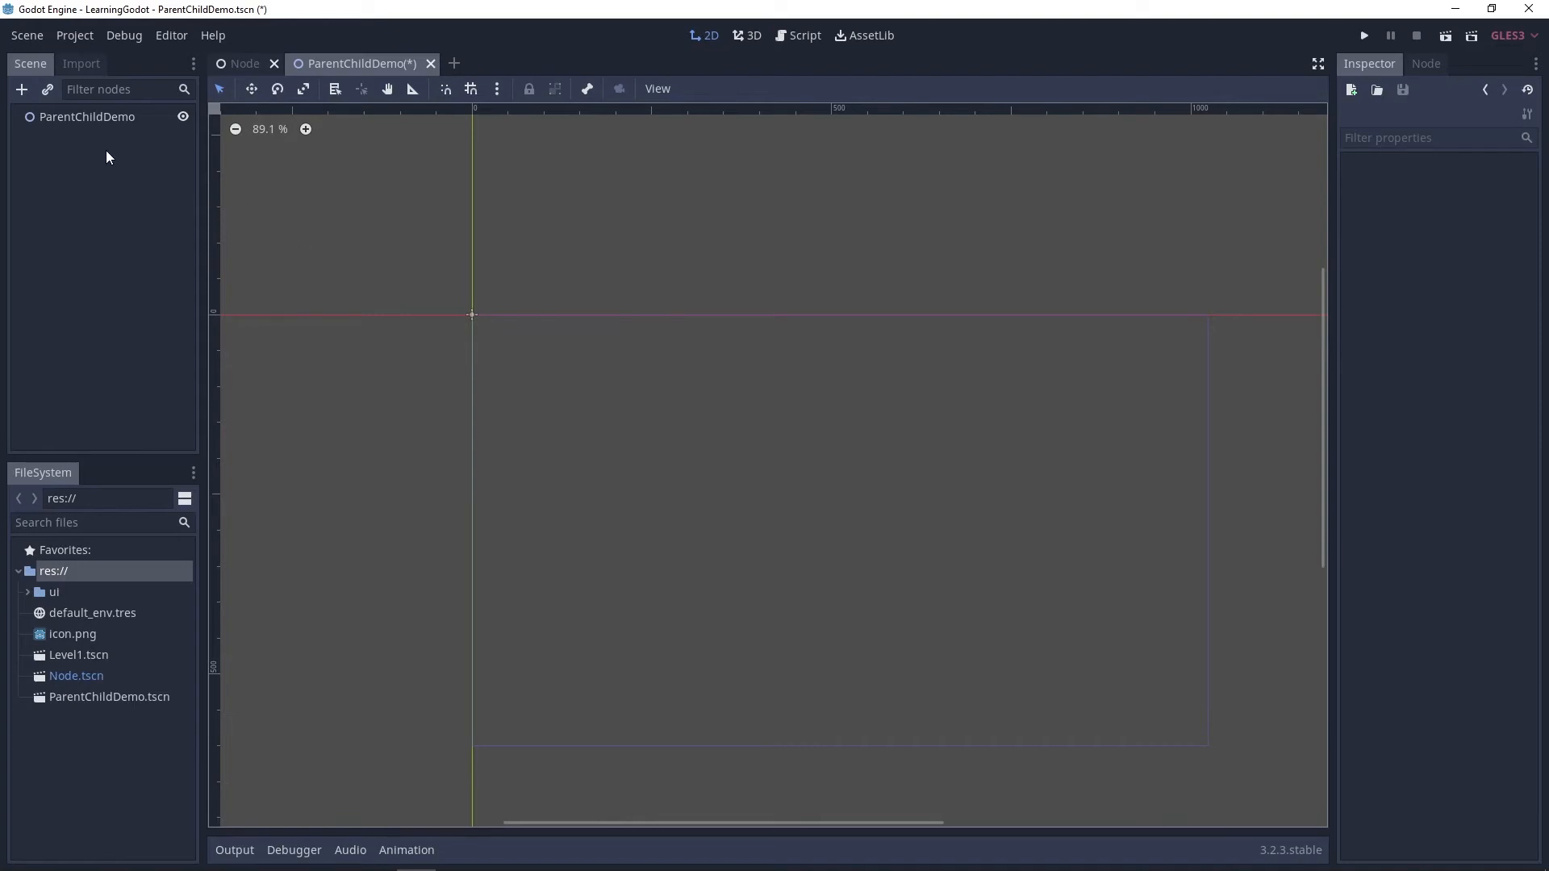
- Add a Sprite node as a child of the ParentChildDemo root
left_click(106, 128)
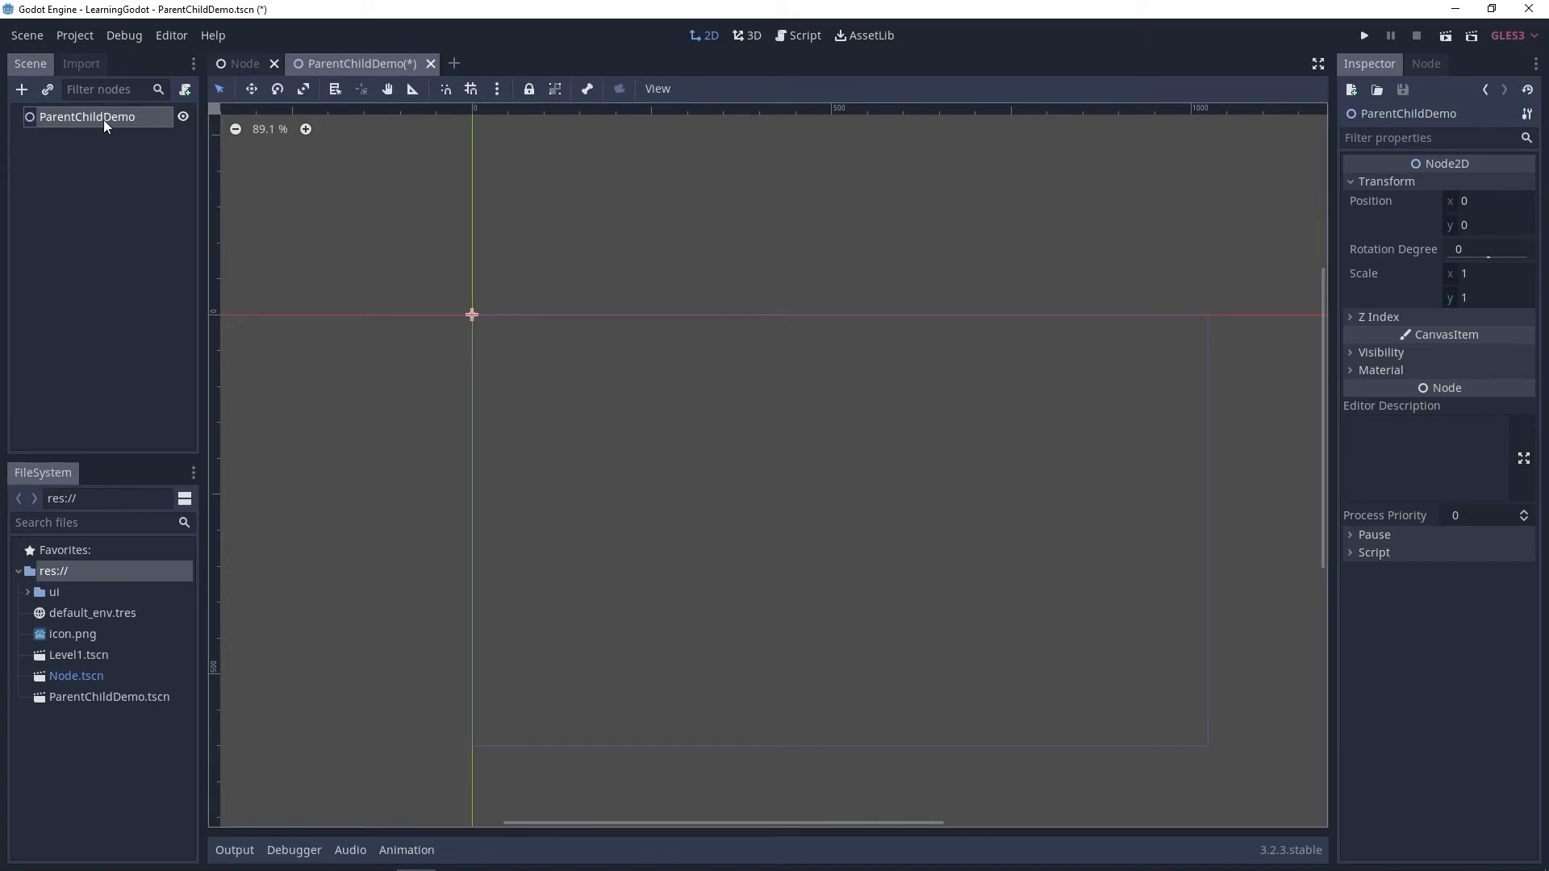
left_click(22, 90)
left_click_drag(743, 152, 729, 127)
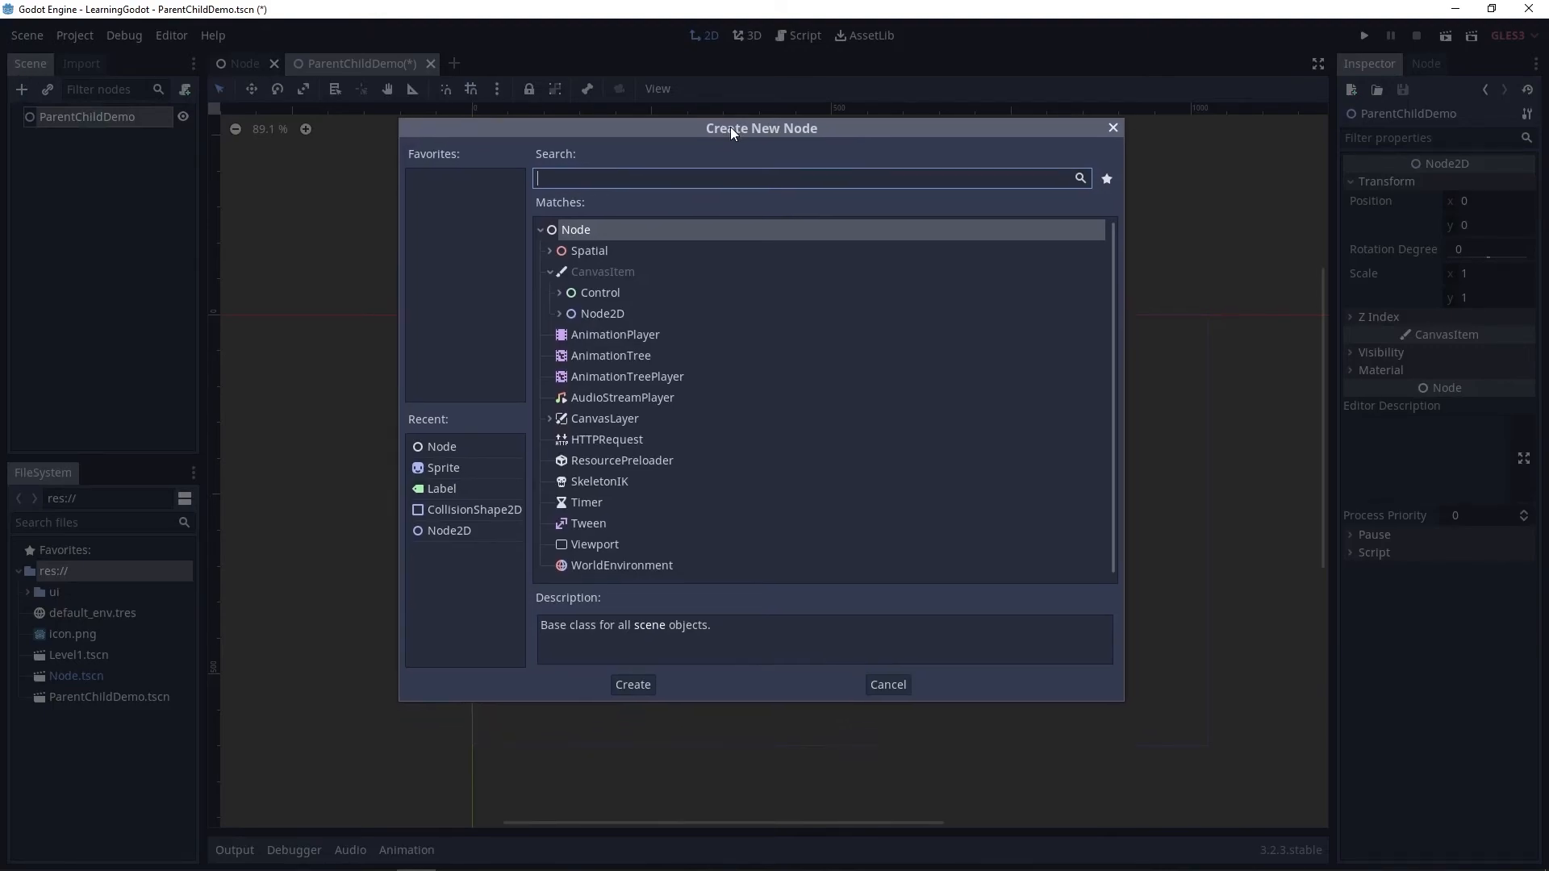
type("sprite")
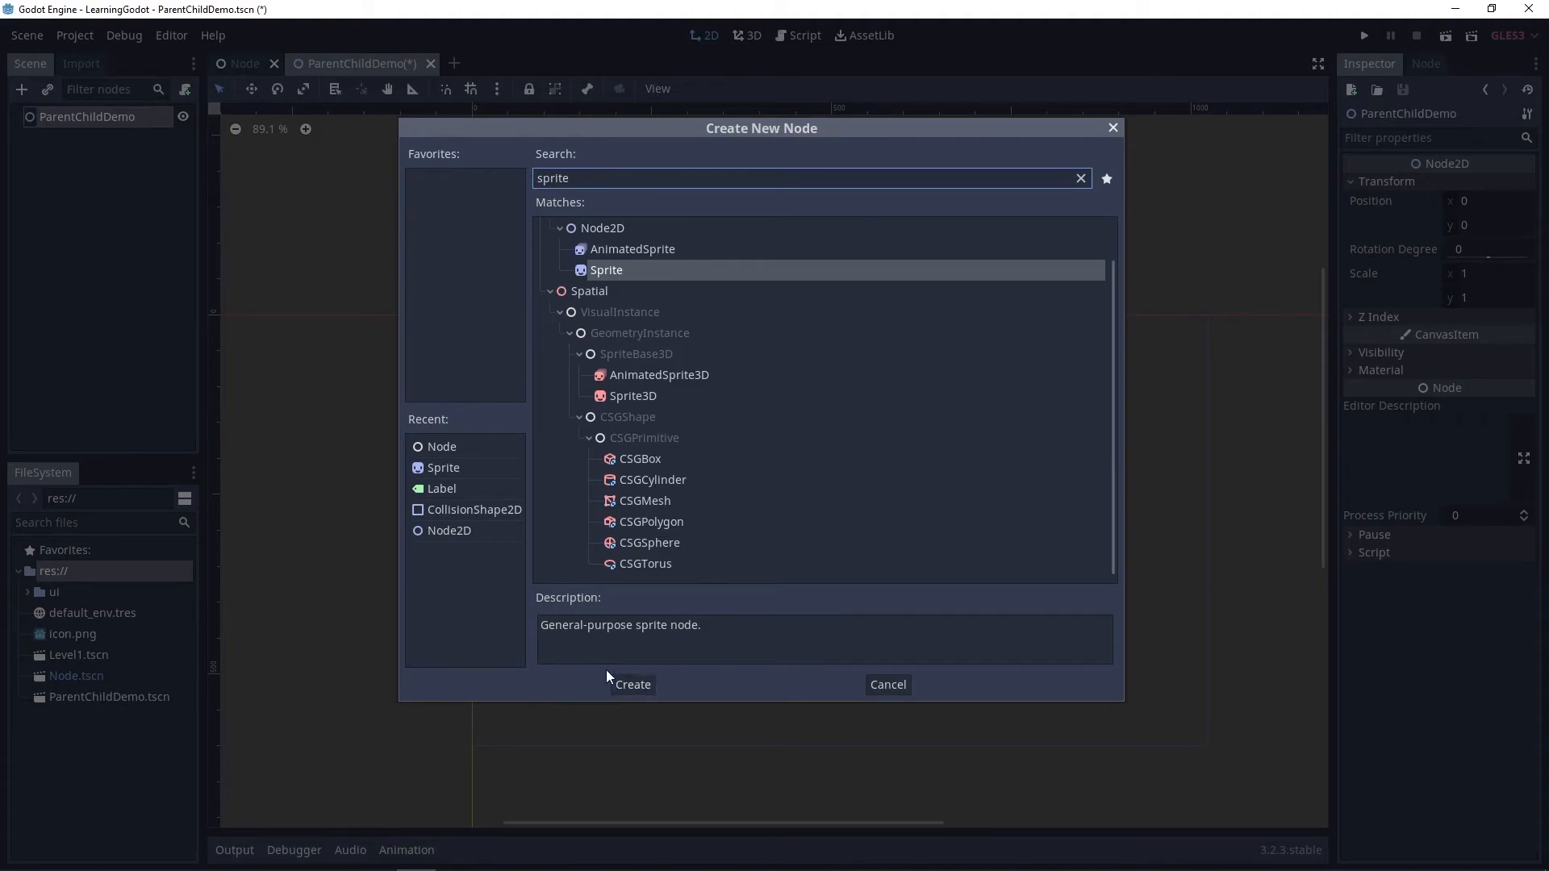
left_click(633, 687)
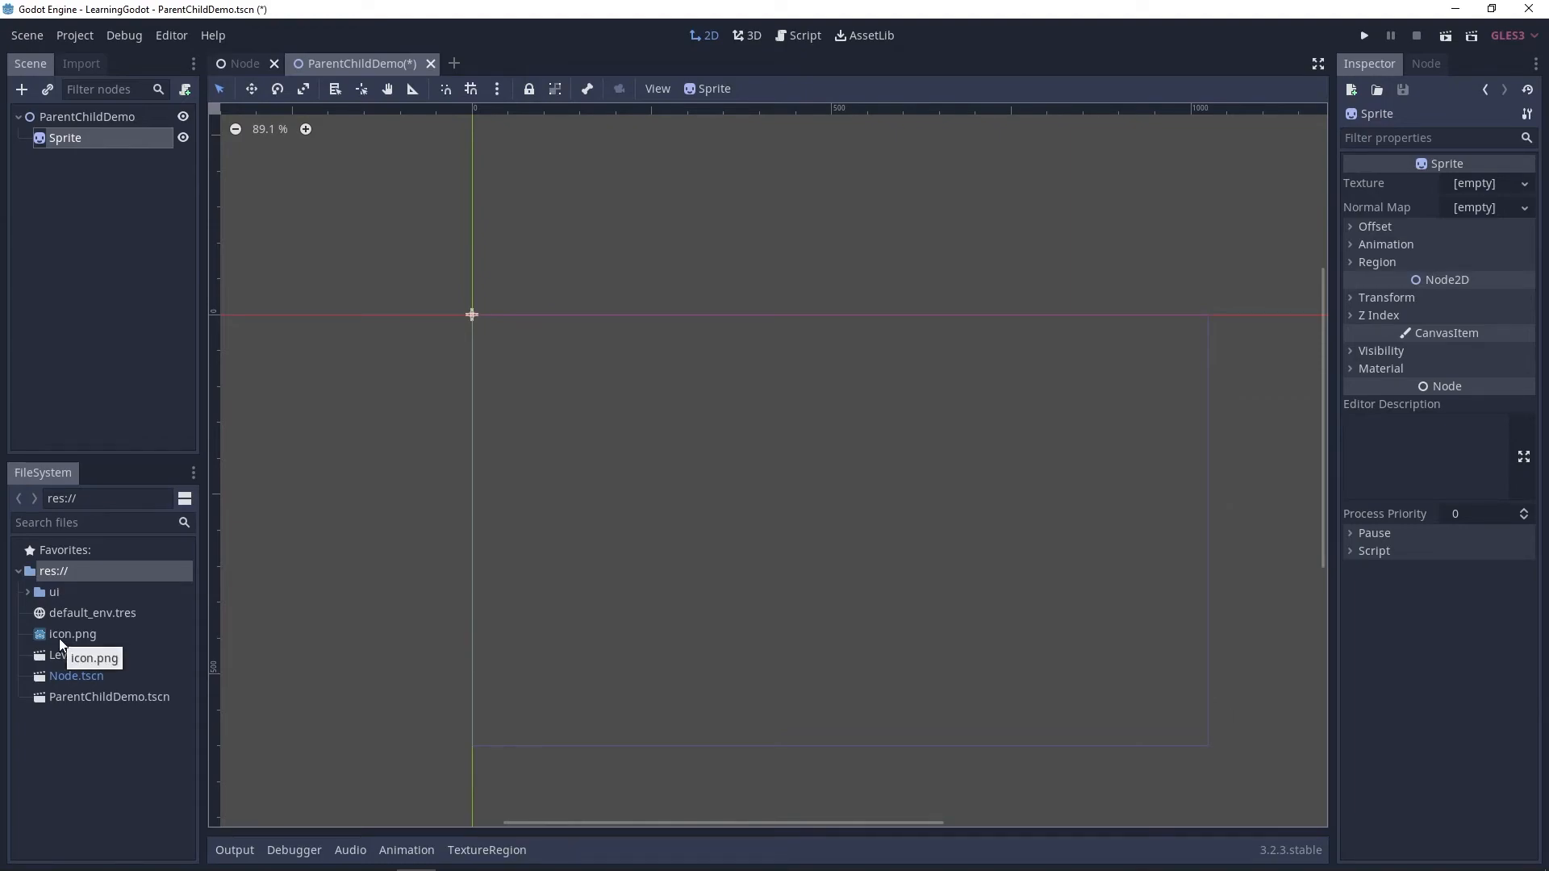
- Assign icon.png as the Sprite's texture and place the sprite near the middle of the game area, at about x 478, y 266
left_click_drag(57, 634, 1475, 183)
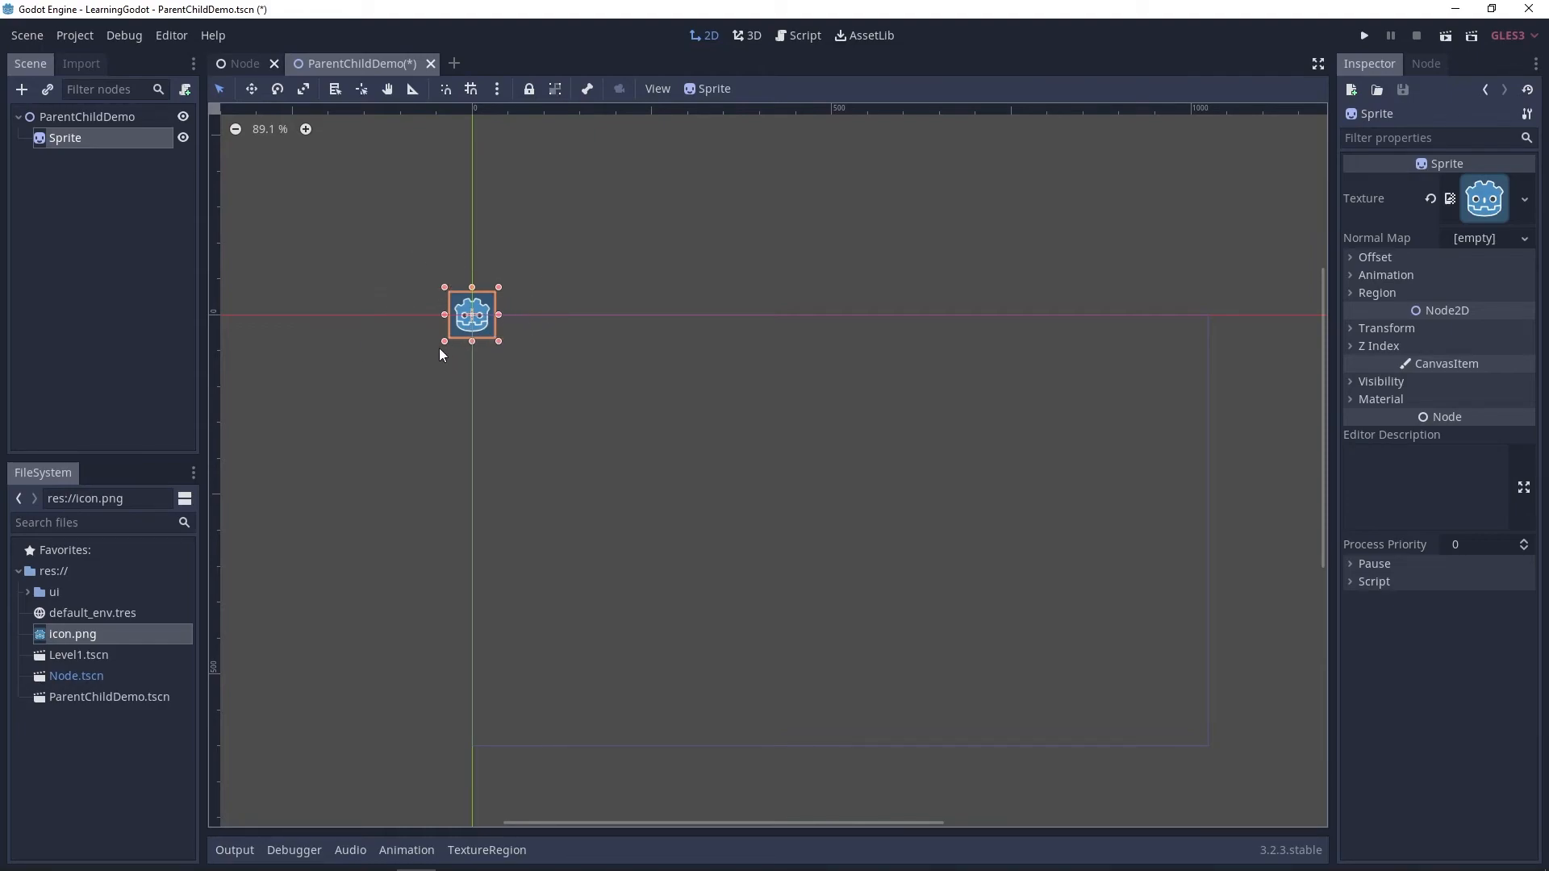
left_click_drag(486, 325, 845, 523)
middle_click_drag(931, 590, 849, 530)
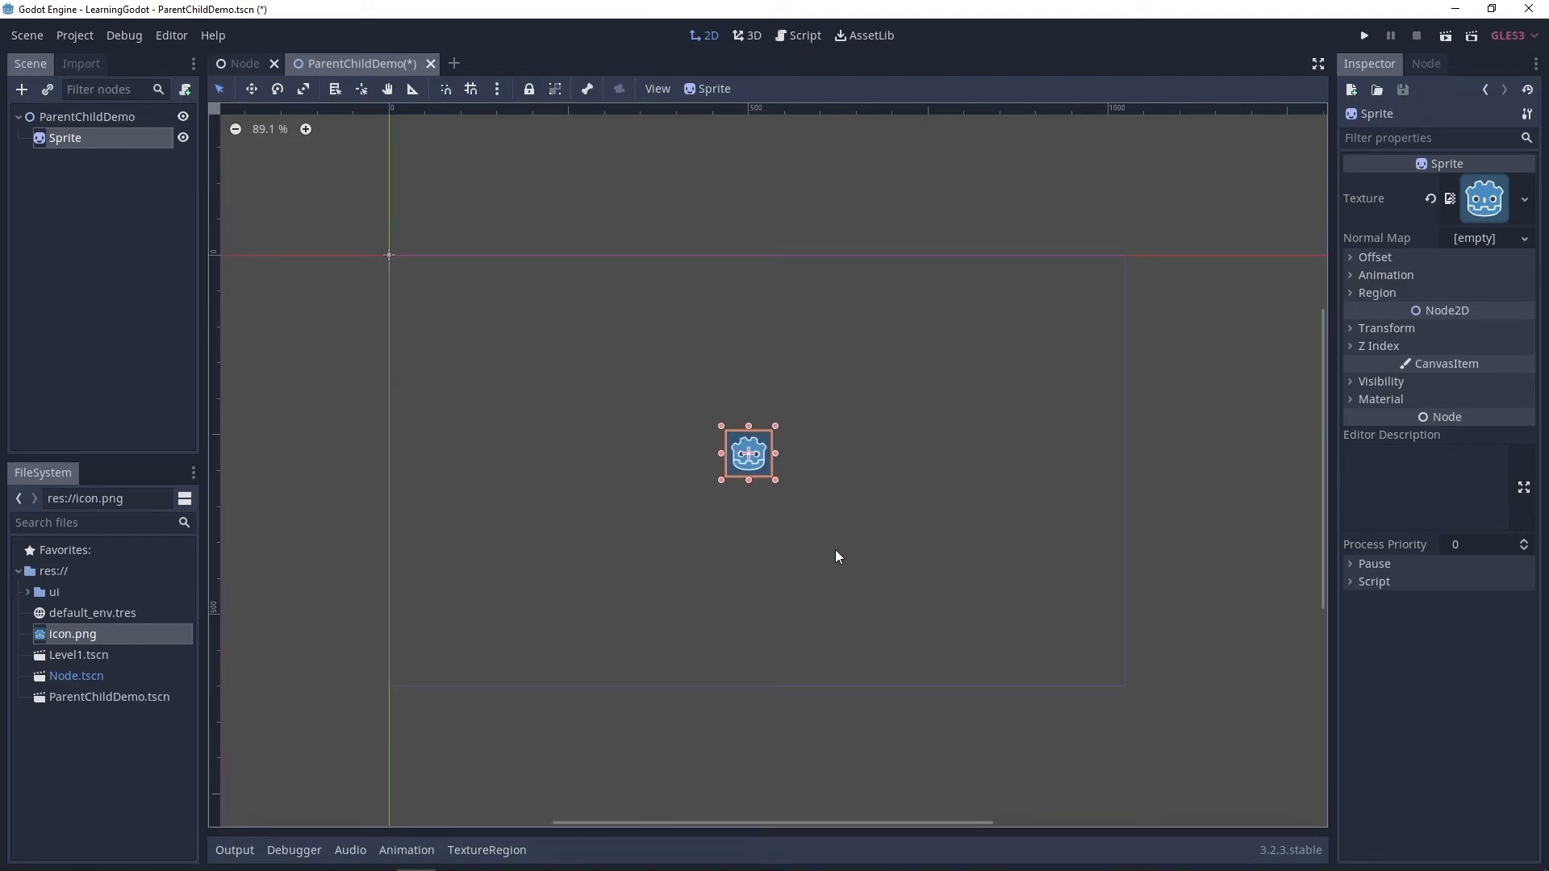
scroll(795, 548, "up", 1)
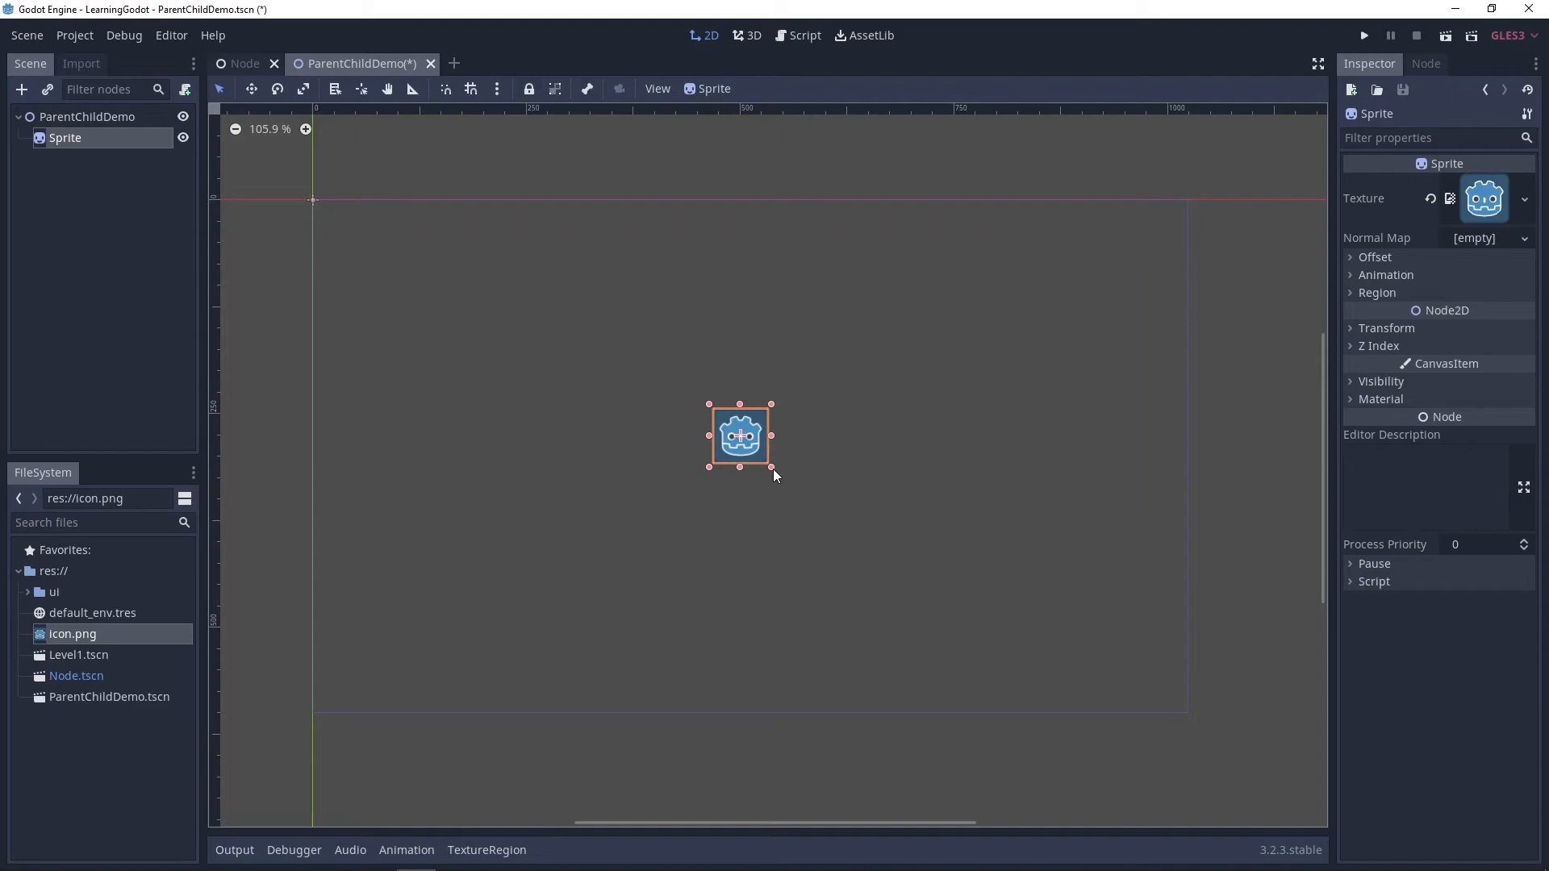
left_click(1401, 331)
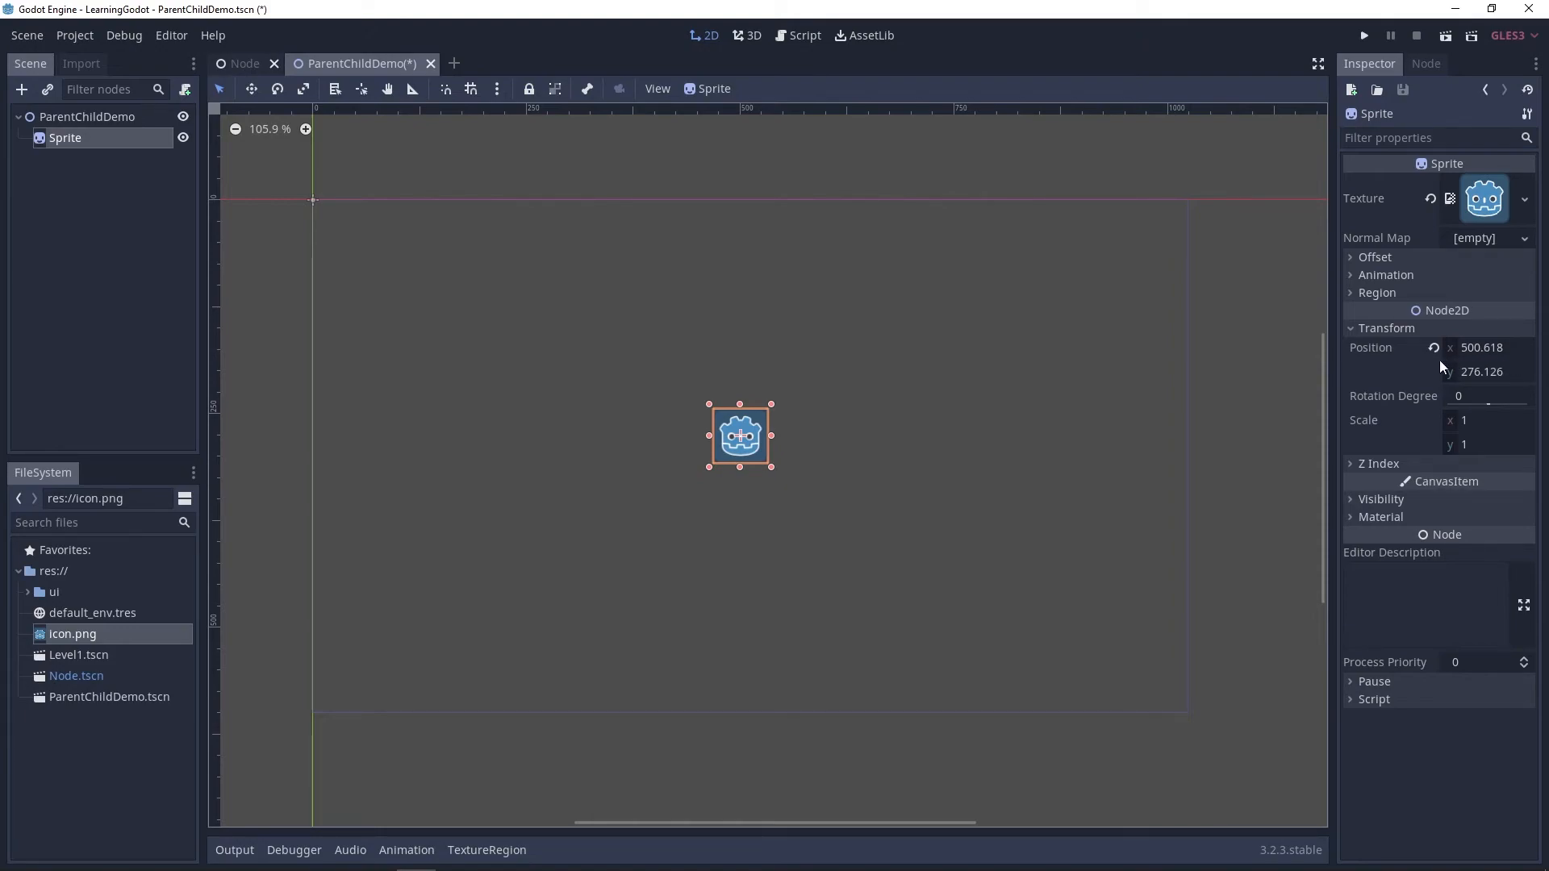
mouse_move(755, 452)
left_mouse_down()
mouse_move(715, 529)
mouse_move(672, 367)
mouse_move(897, 464)
mouse_move(1052, 494)
mouse_move(907, 426)
mouse_move(502, 463)
mouse_move(892, 577)
mouse_move(899, 425)
mouse_move(752, 461)
mouse_move(687, 359)
mouse_move(897, 510)
mouse_move(857, 434)
mouse_move(732, 445)
left_mouse_up()
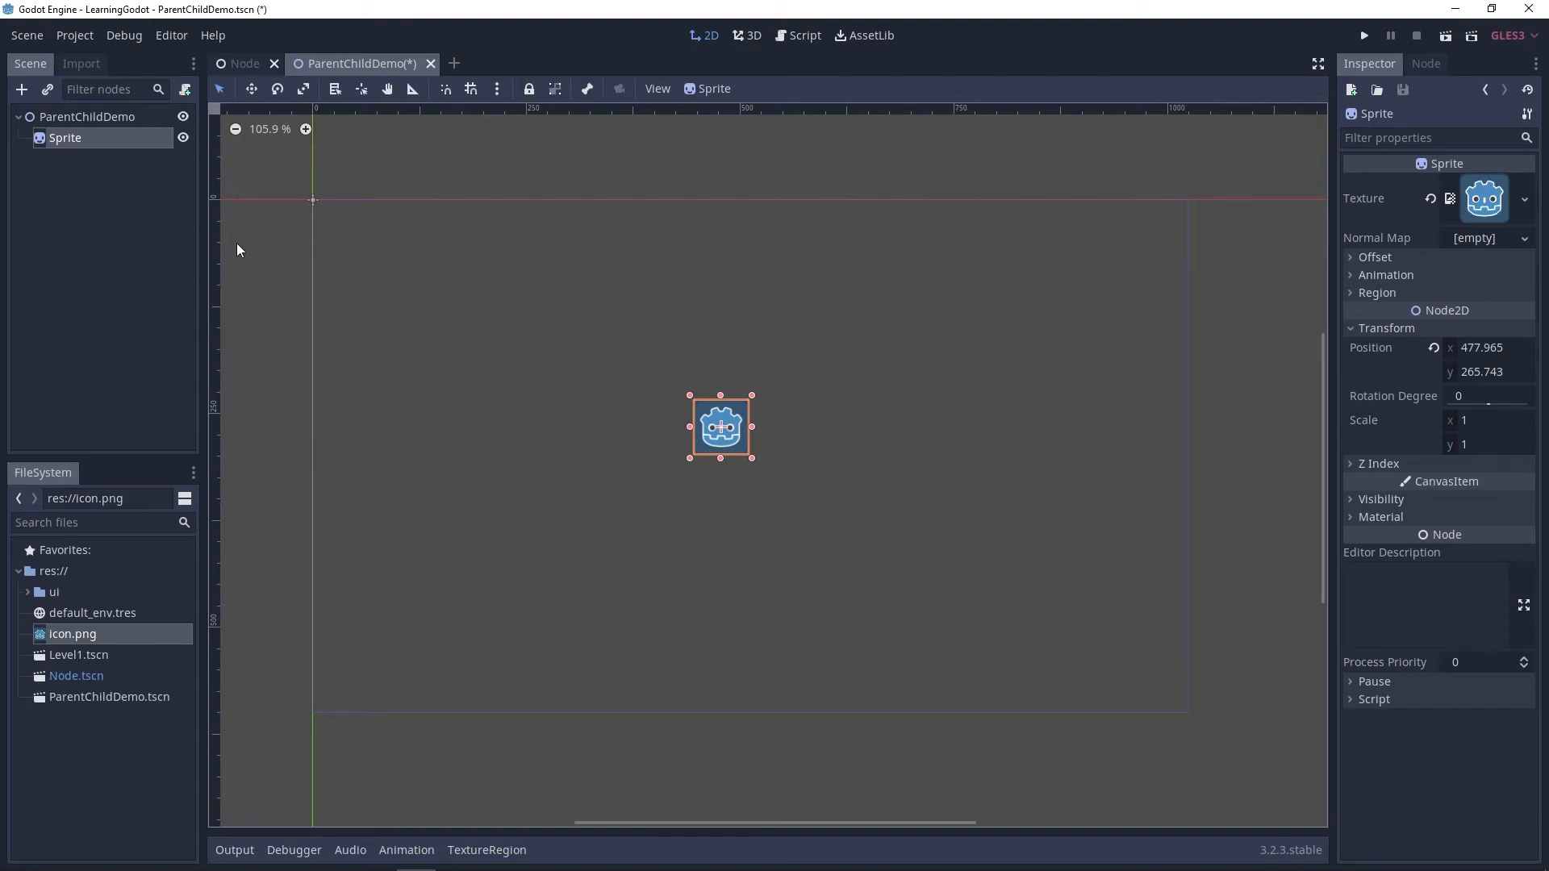
- Rename the Sprite node ParentSprite and deselect it
left_click(108, 142)
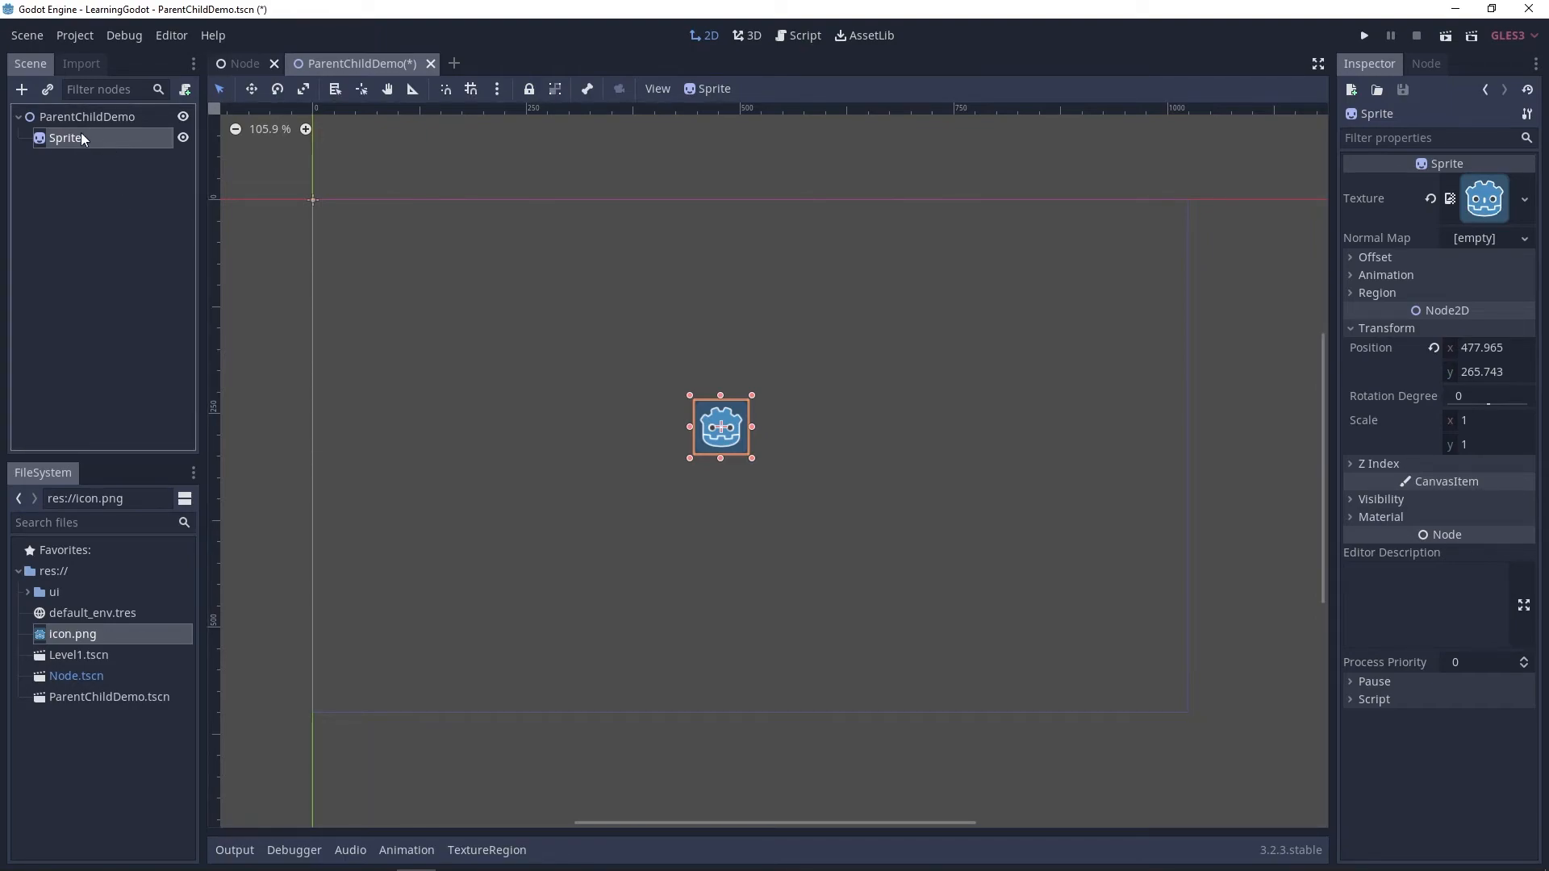
double_click(67, 139)
left_click(89, 139)
type("Parent")
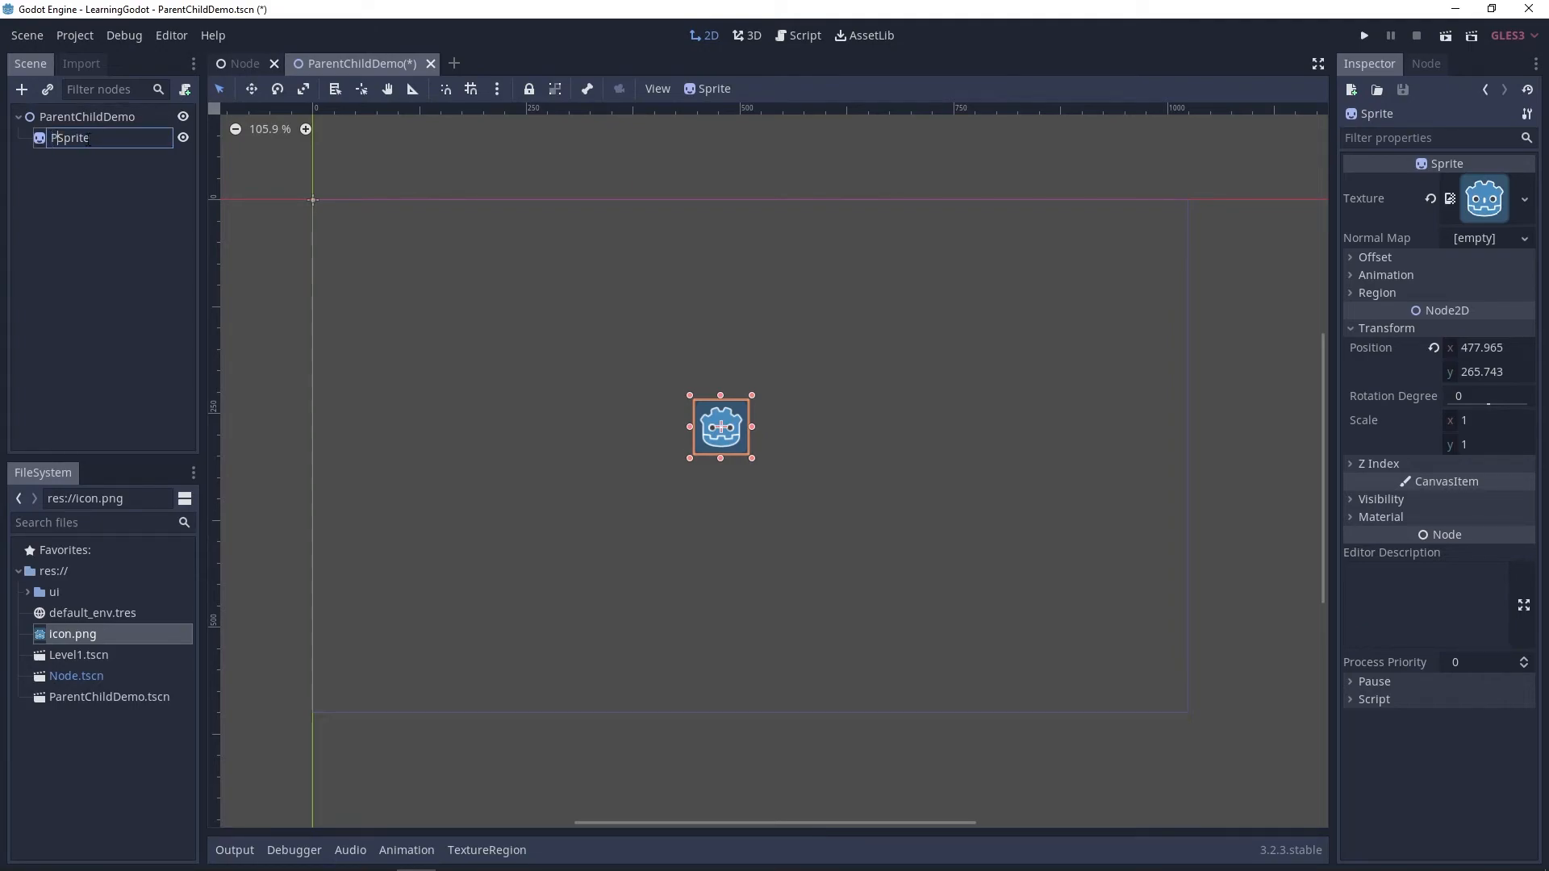
key("Return")
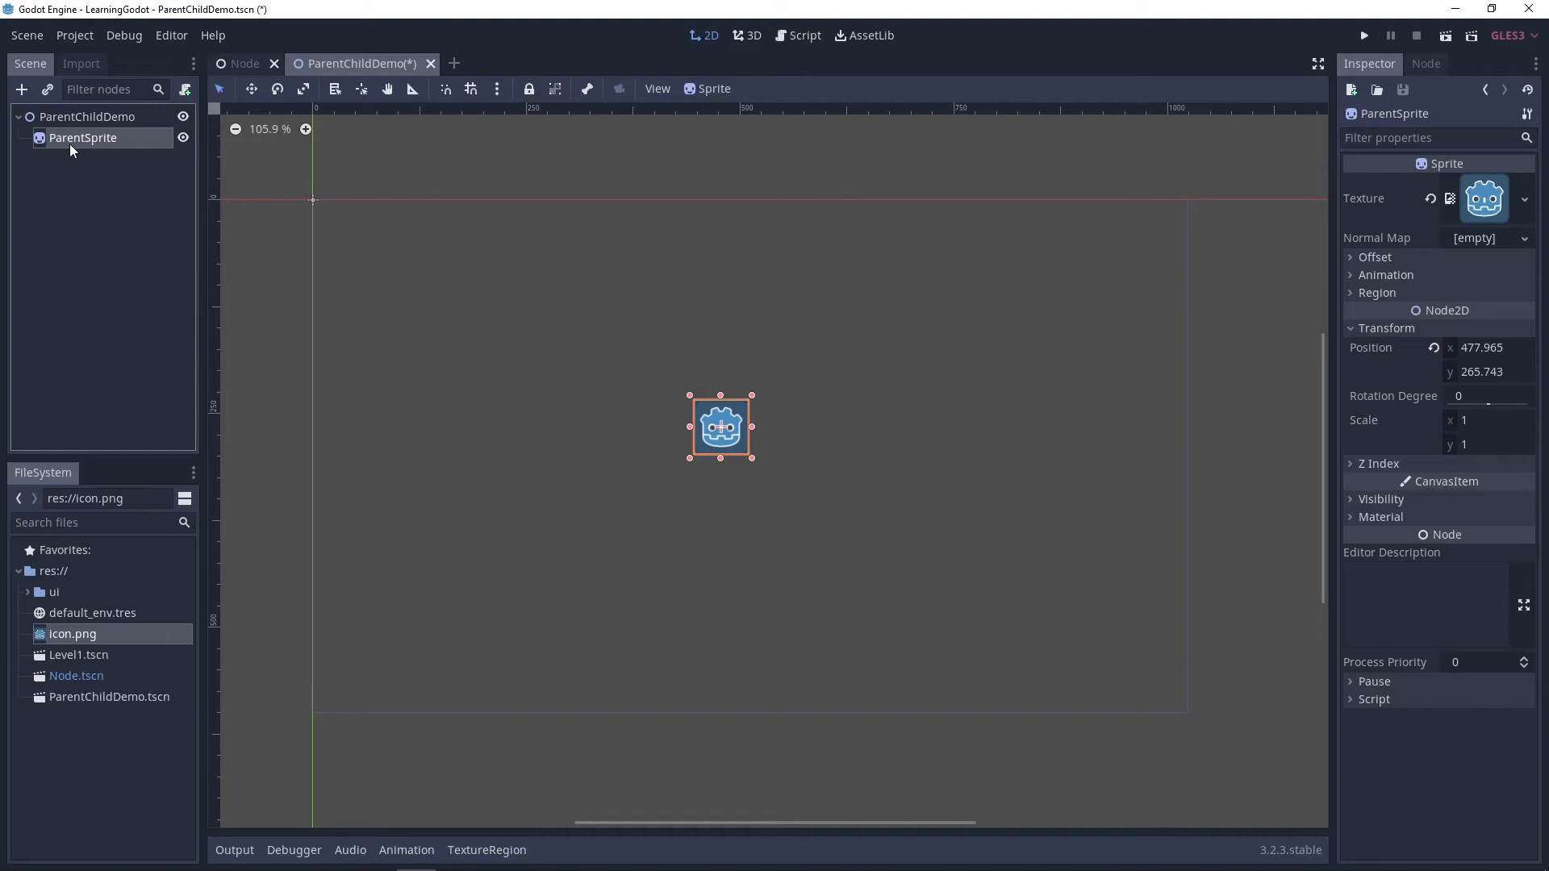
left_click(513, 339)
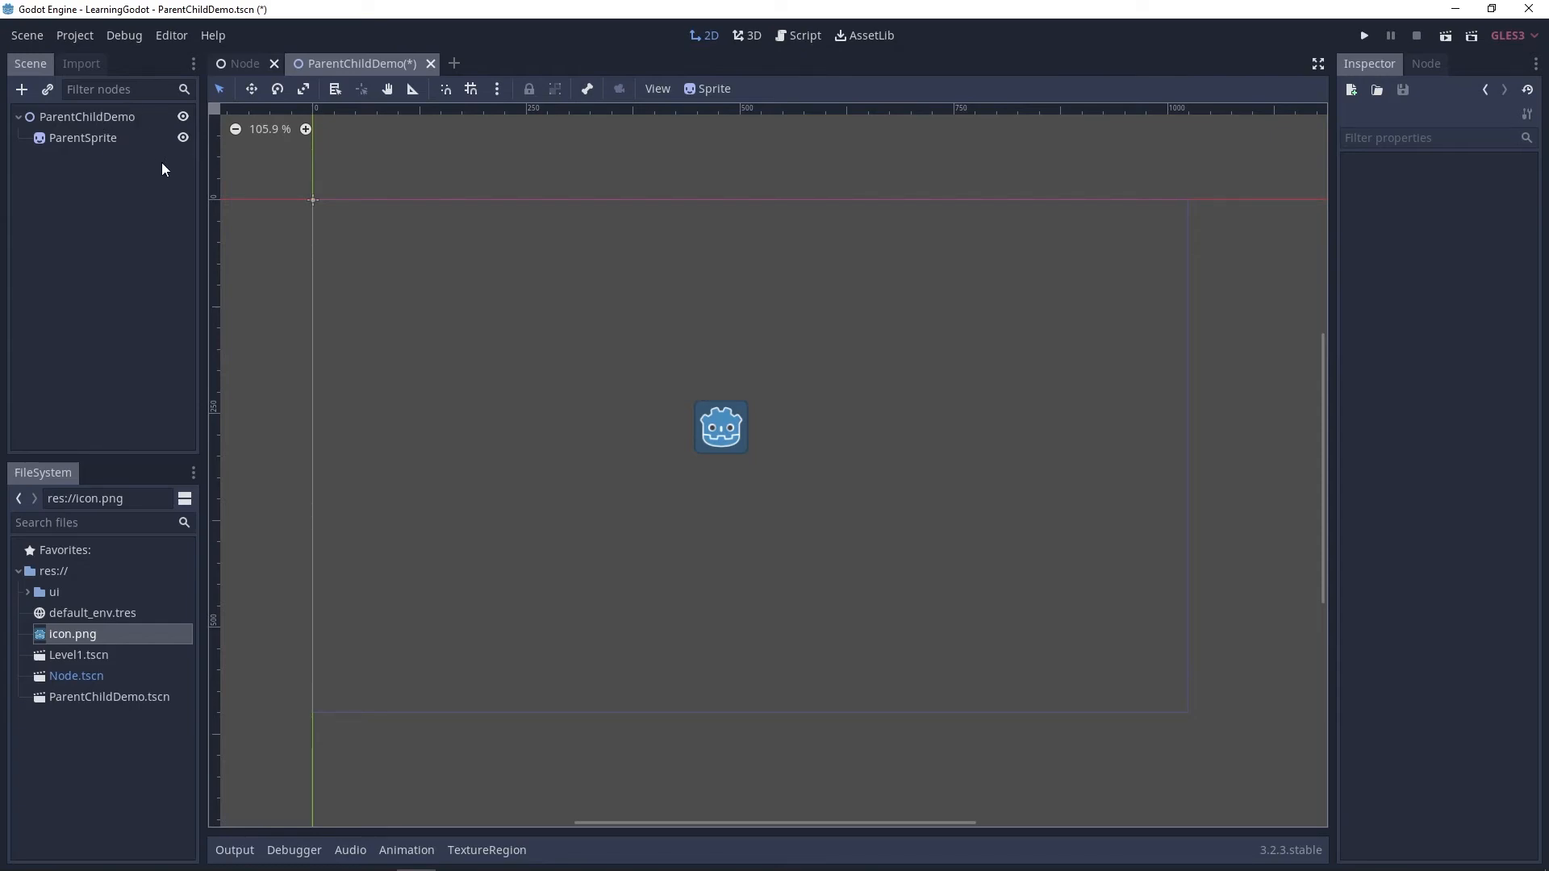
- Add a second Sprite as a child of ParentSprite and rename it ChildSprite
left_click(103, 139)
left_click(22, 89)
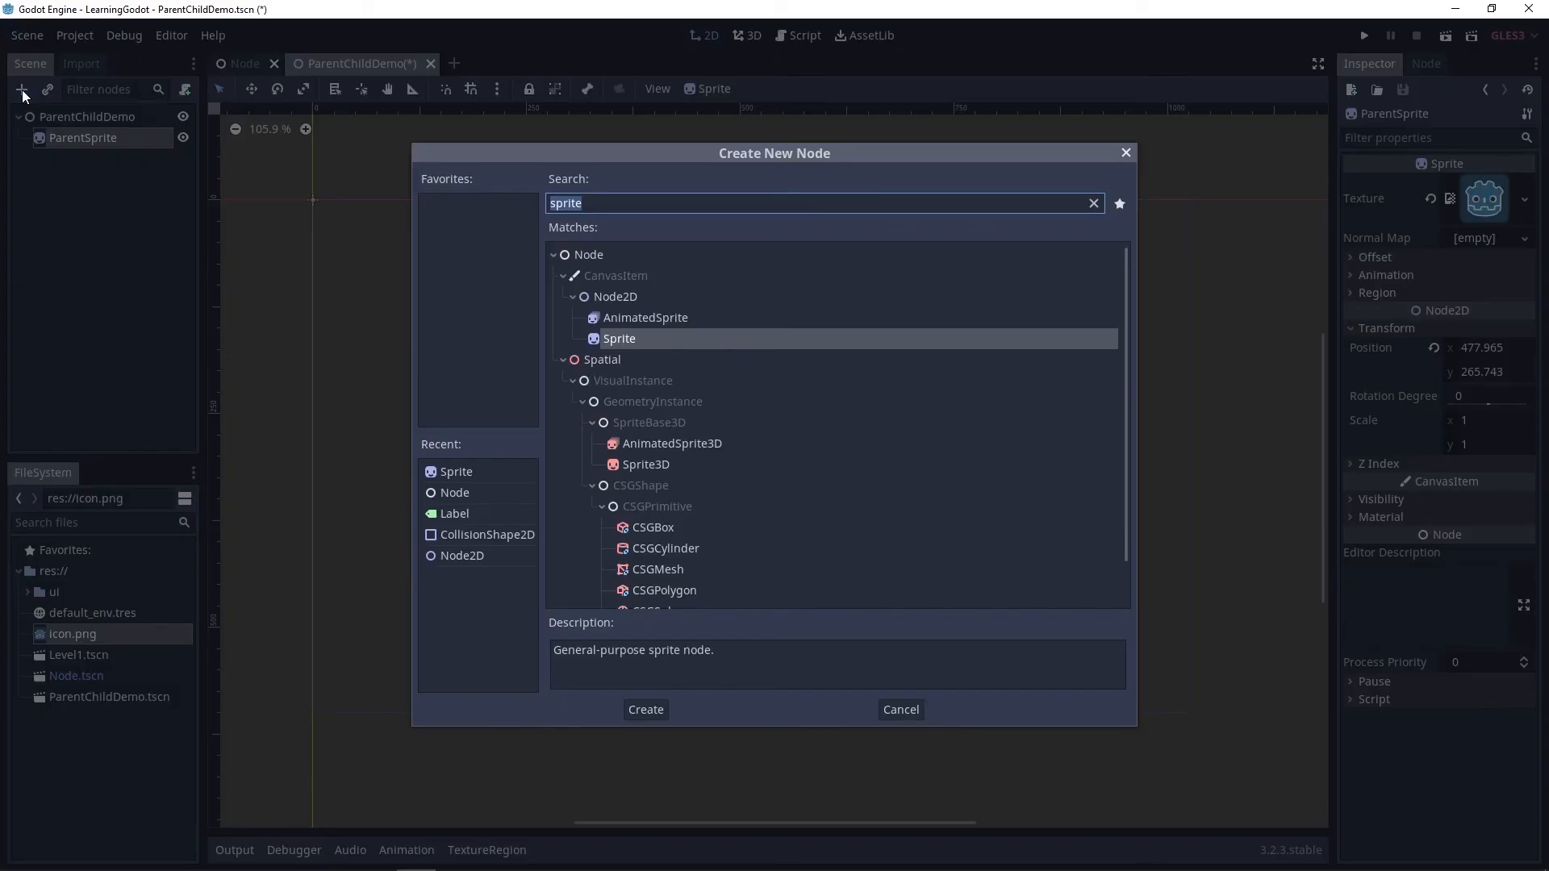
left_click_drag(725, 150, 719, 118)
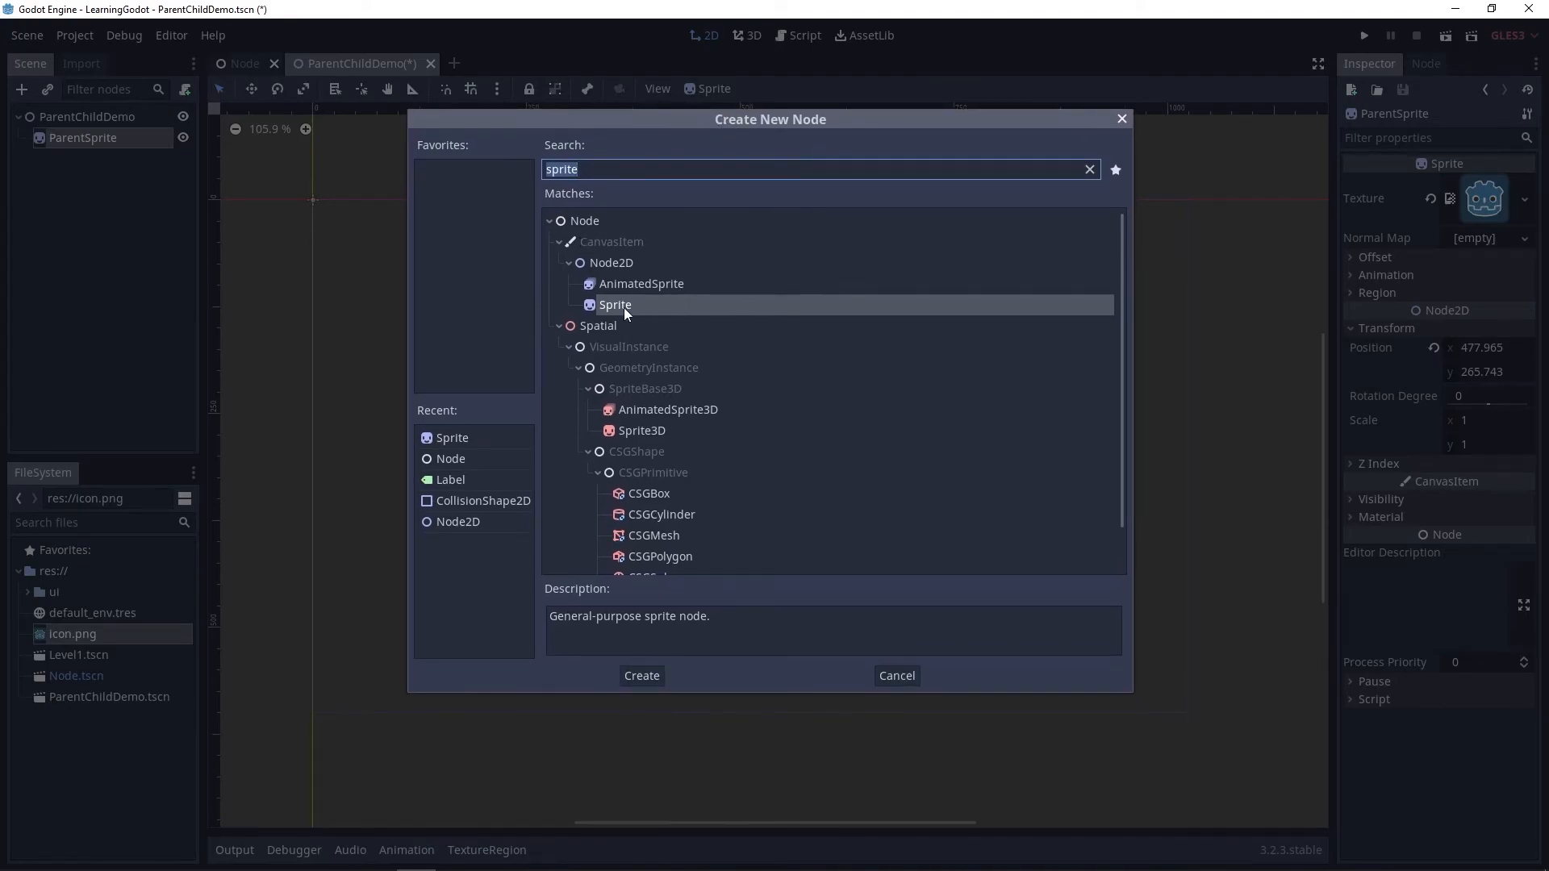
left_click(631, 676)
middle_click_drag(771, 465, 804, 498)
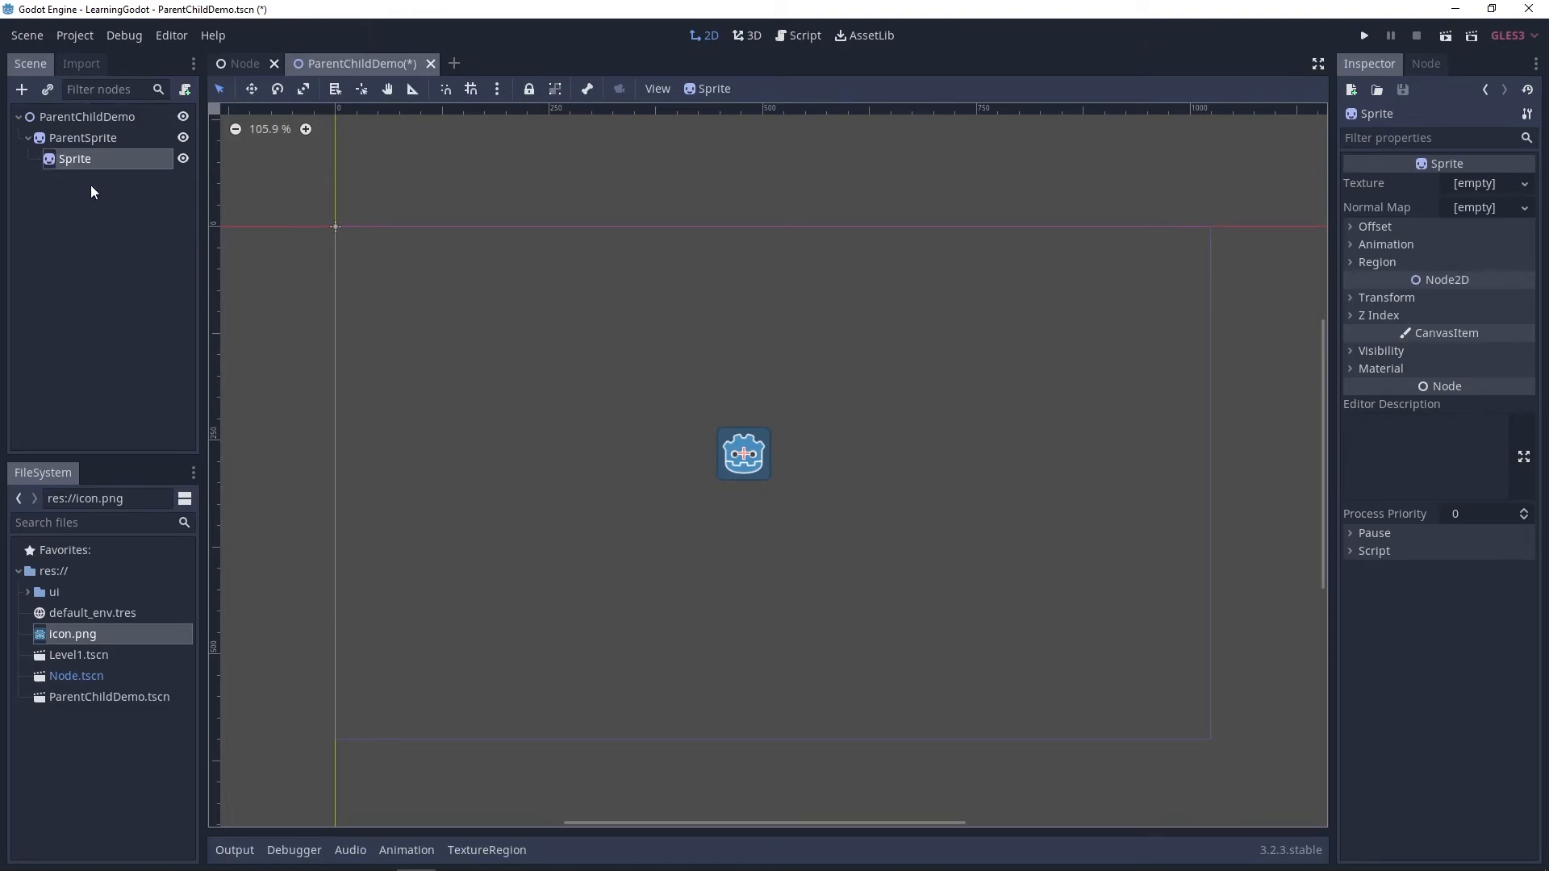
double_click(87, 159)
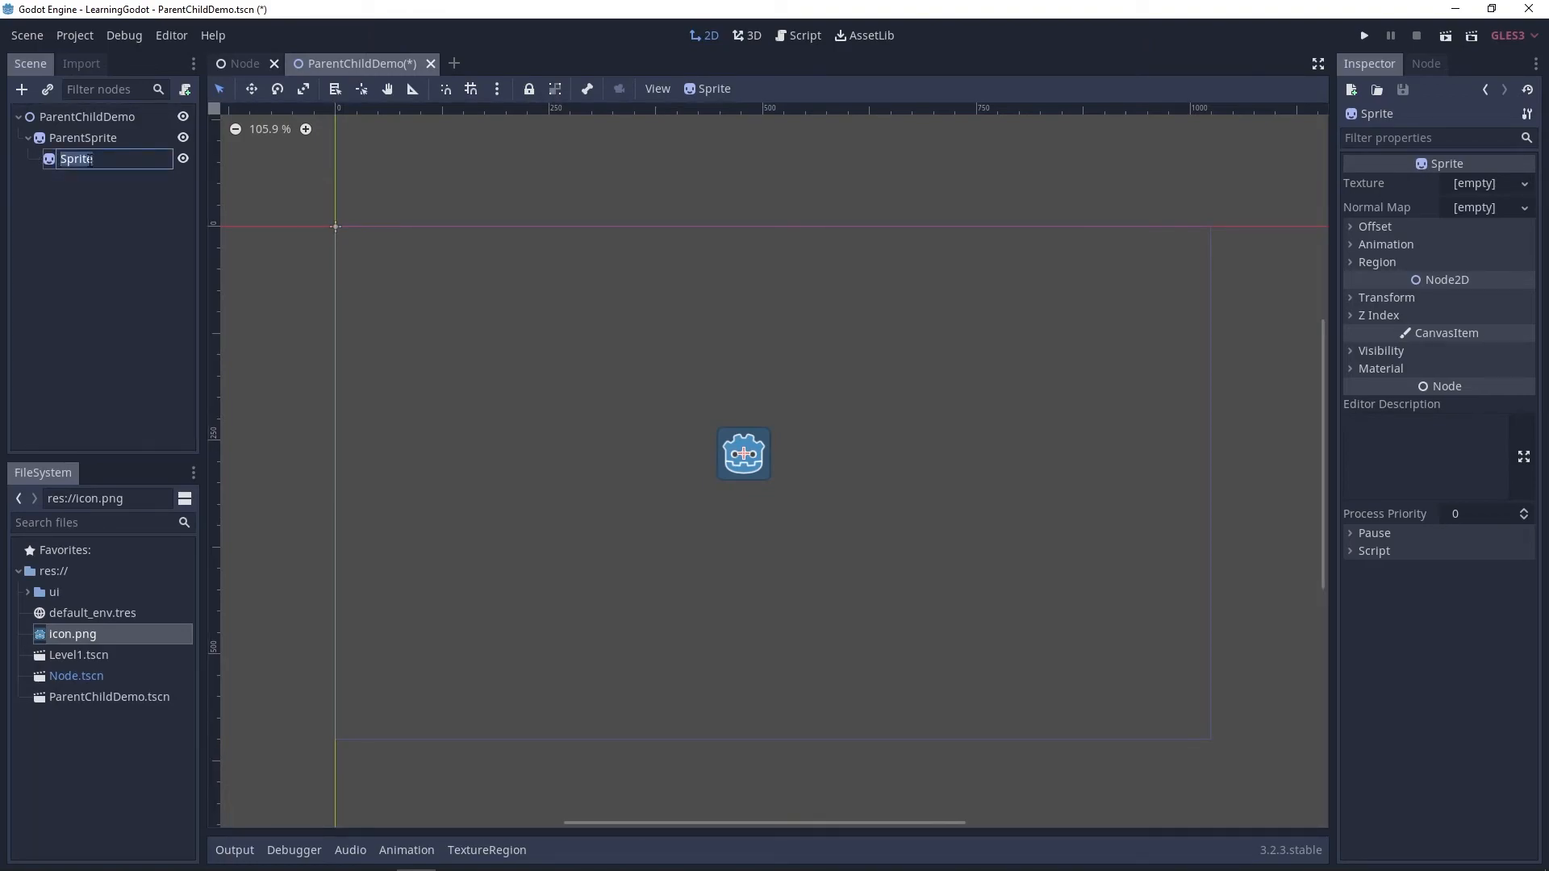
type("ChildSprite")
key("Return")
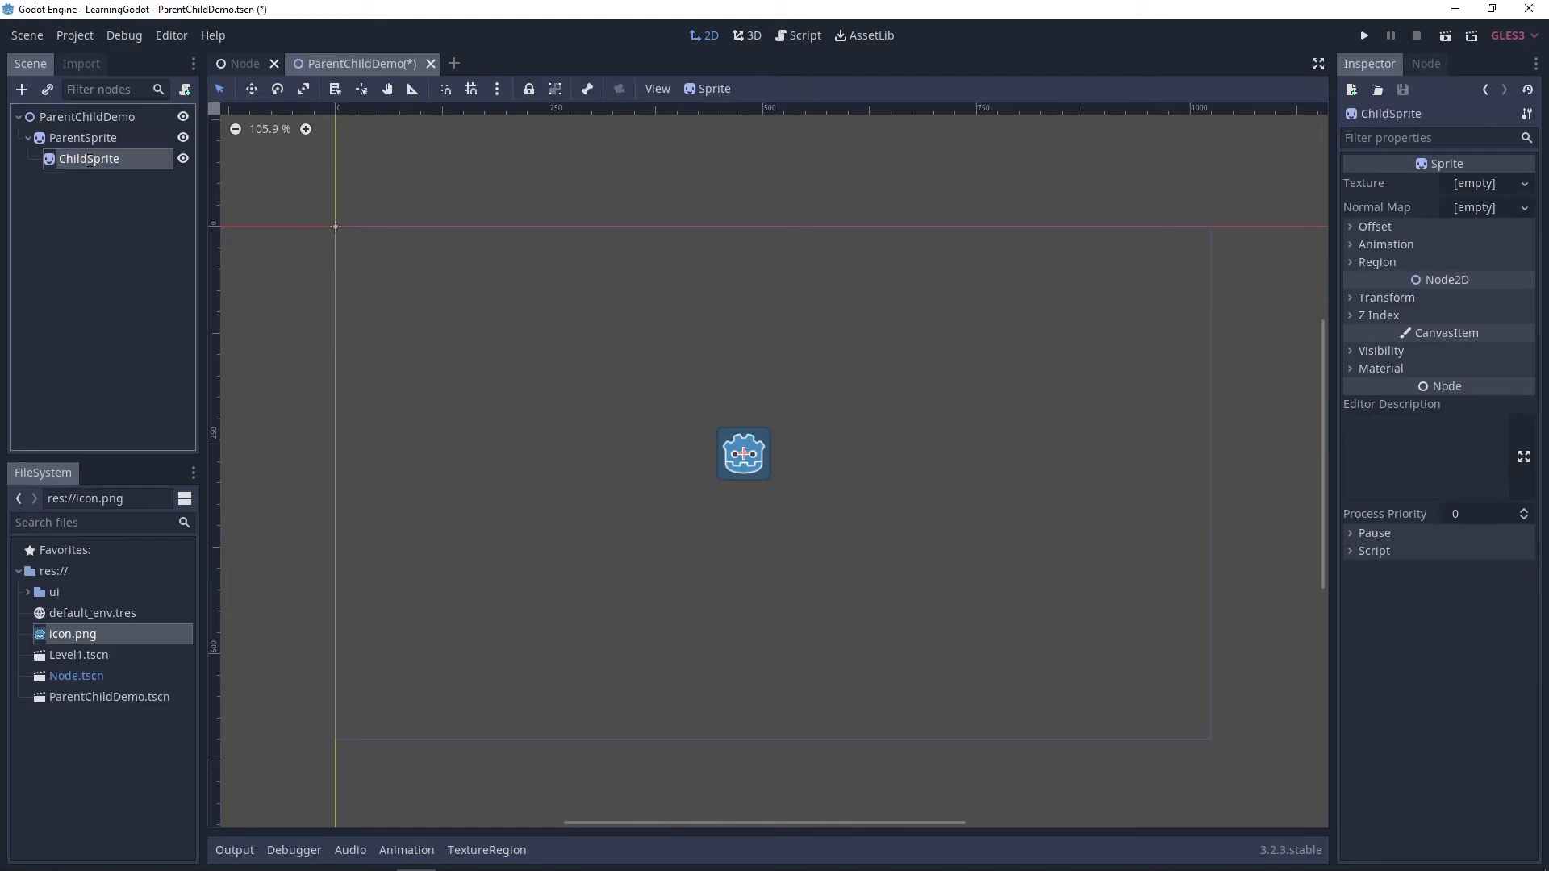
- Assign icon.png as the texture of ChildSprite
scroll(580, 520, "down", 2)
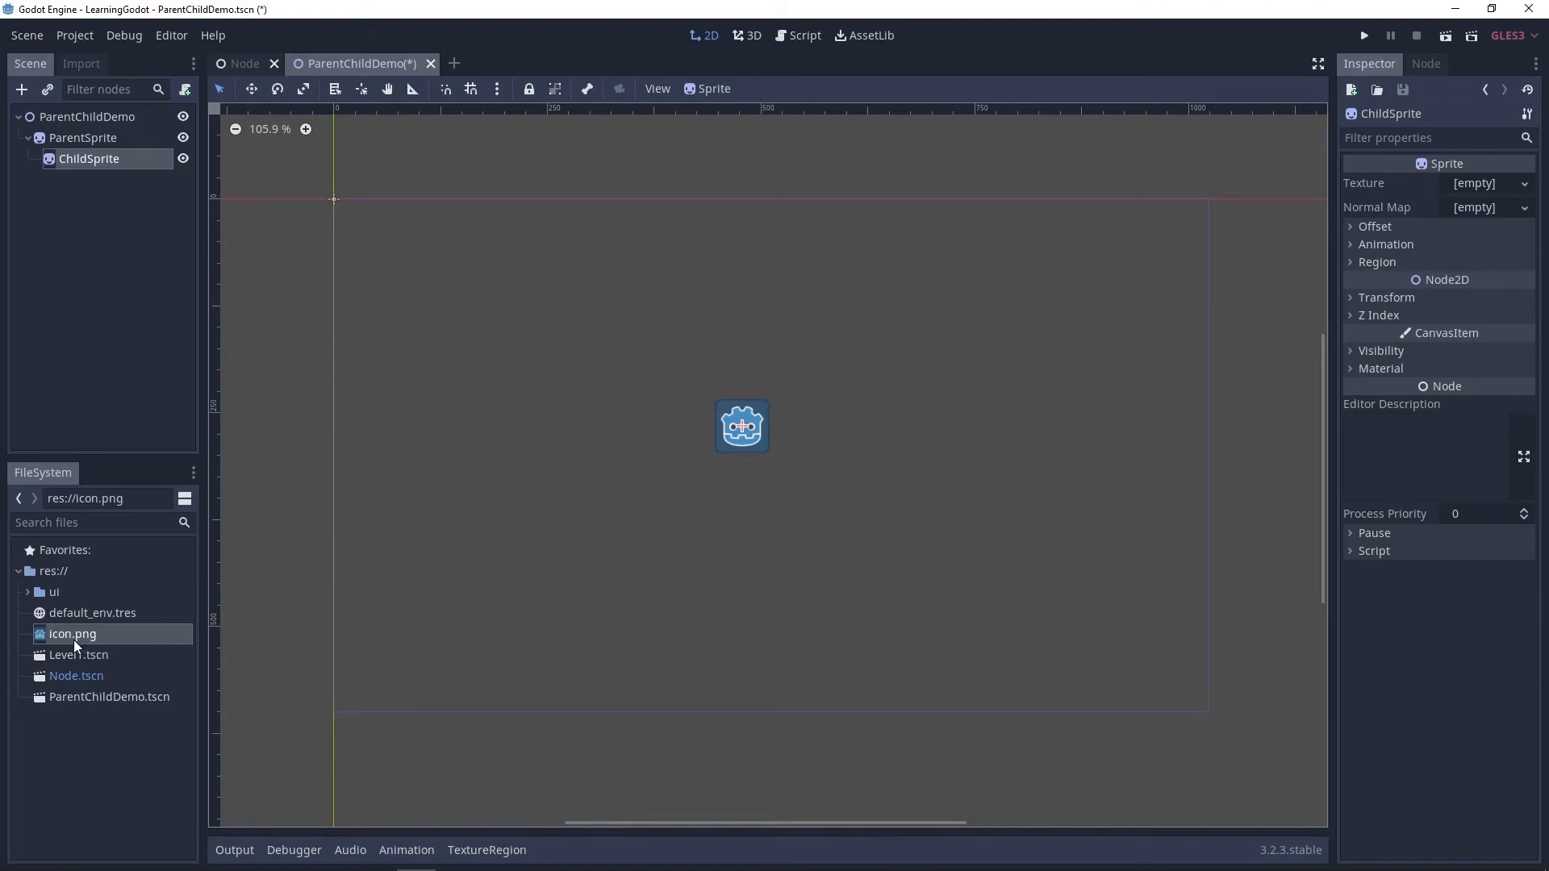
left_click_drag(45, 633, 536, 607)
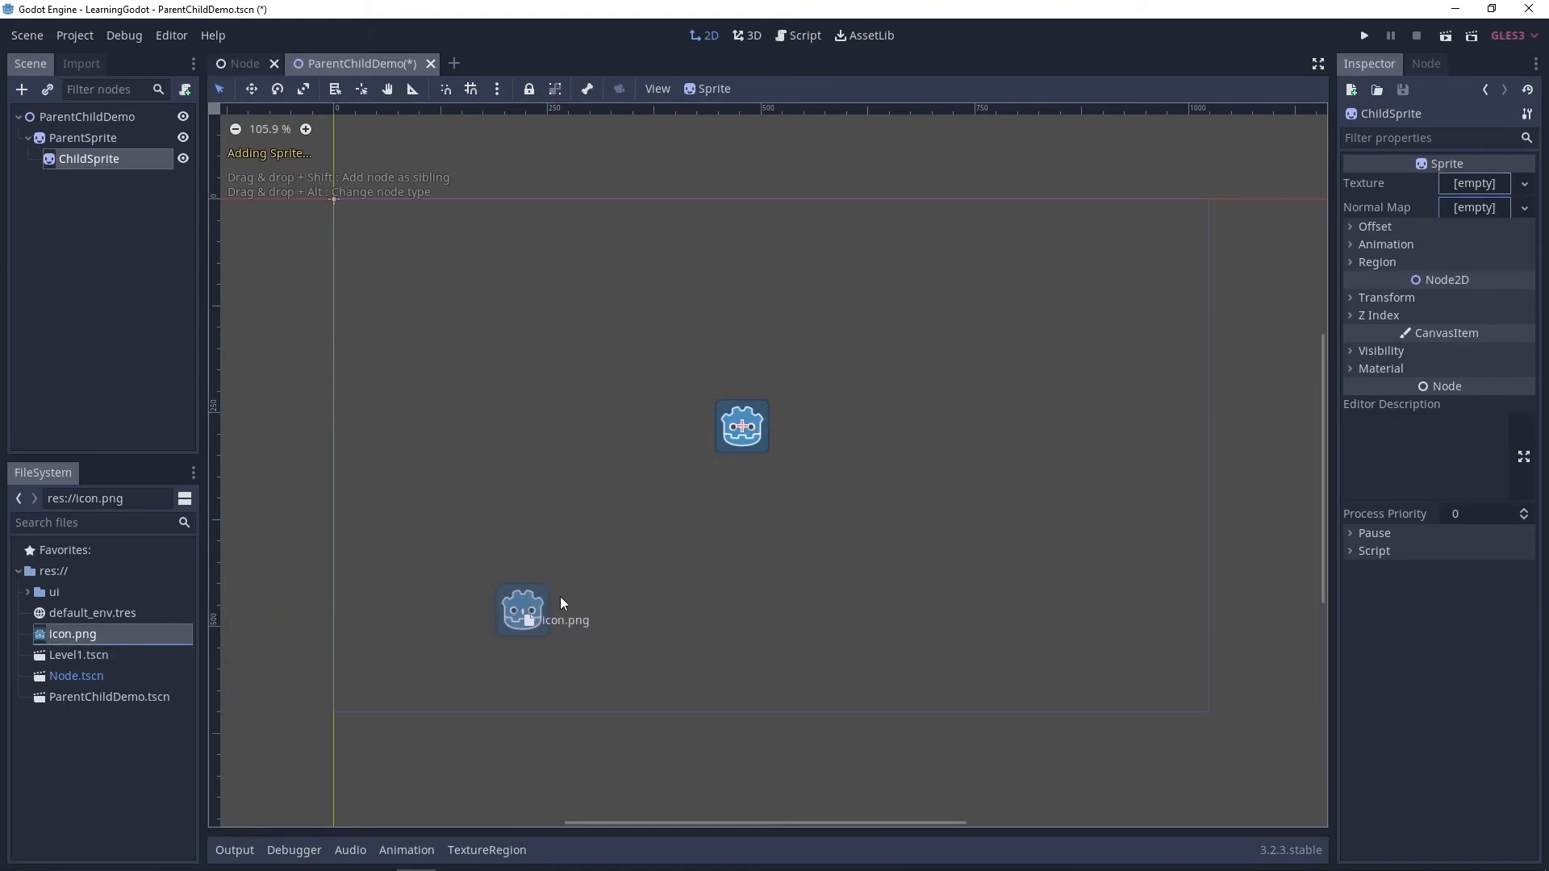
left_click_drag(783, 491, 1451, 194)
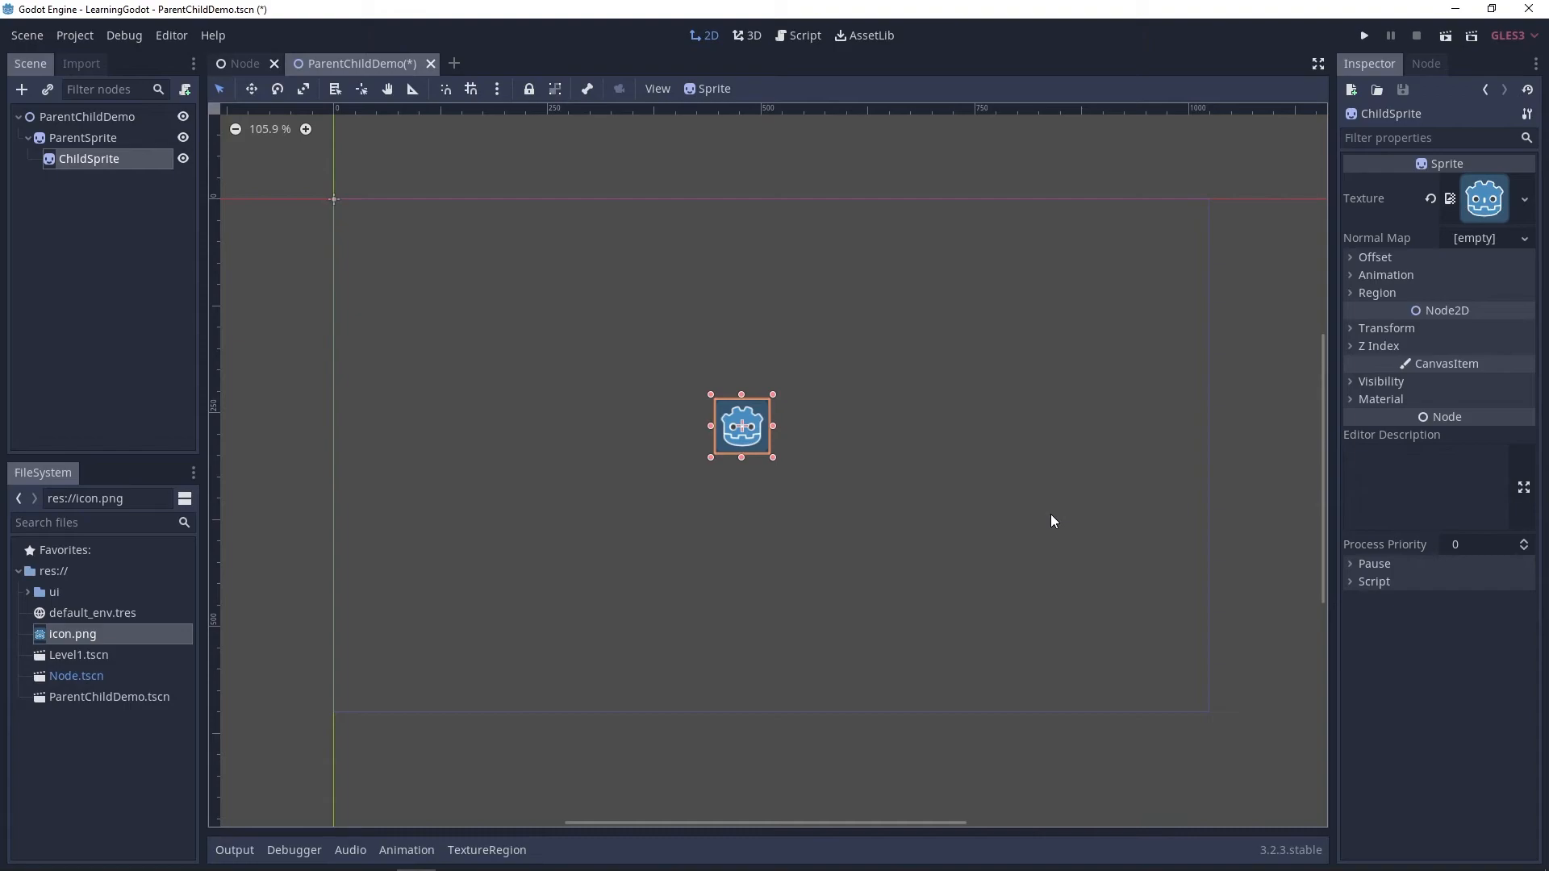
scroll(1008, 521, "up", 1)
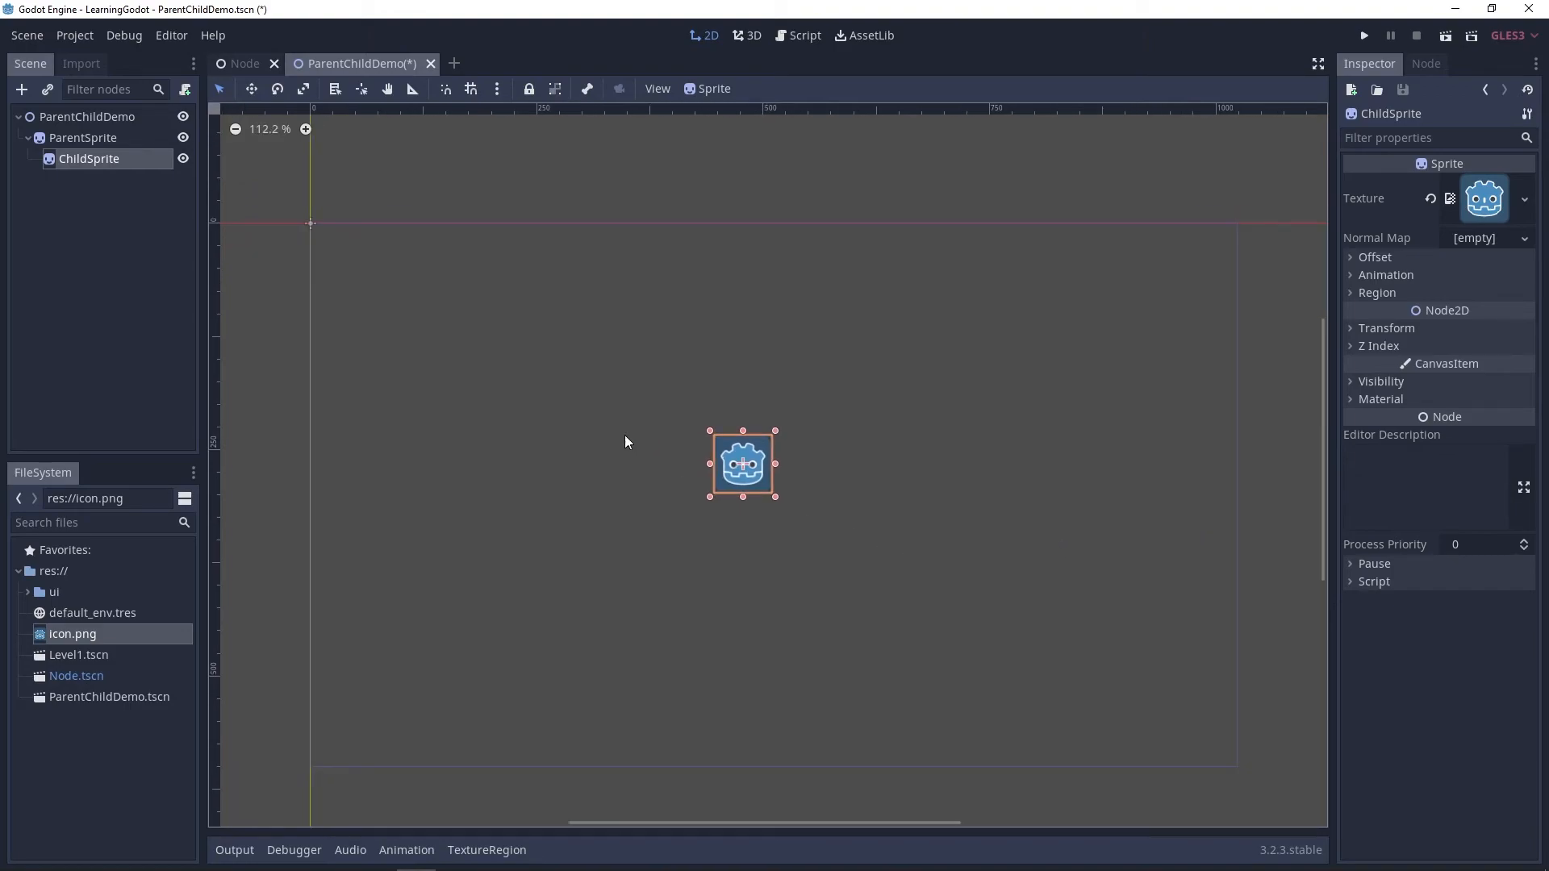
- Select the ParentChildDemo root by box-selecting around the origin in the viewport
left_click(251, 279)
left_click_drag(242, 273, 392, 161)
mouse_move(875, 299)
middle_mouse_down()
mouse_move(878, 277)
mouse_move(864, 283)
middle_mouse_up()
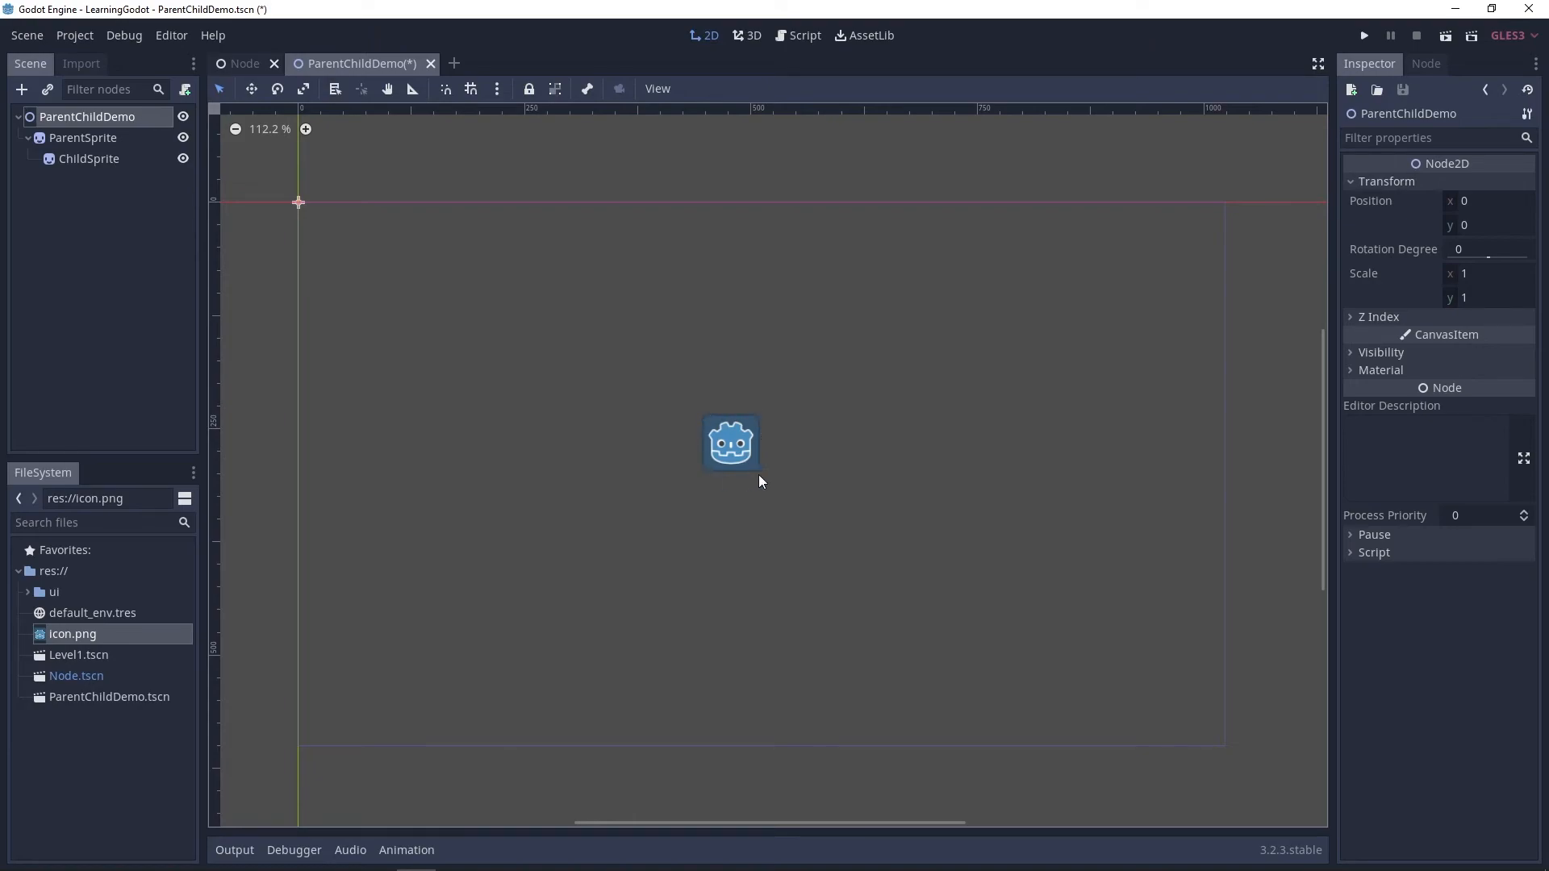
- Move ChildSprite out to the right of ParentSprite, then box-select both sprites and clear the selection
left_click(94, 158)
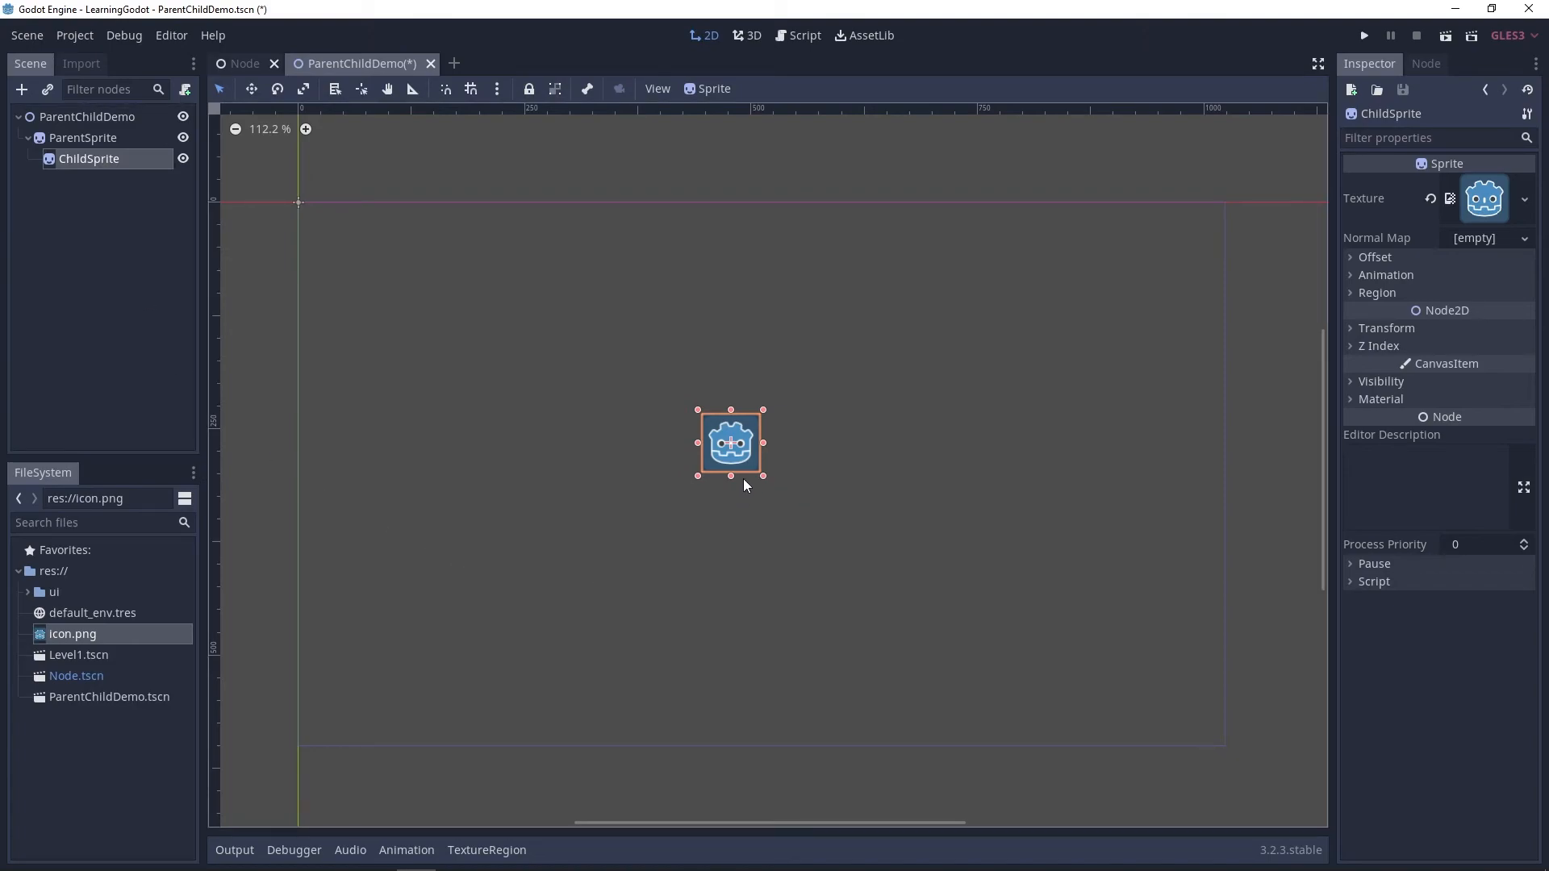
left_click_drag(747, 454, 834, 455)
left_click_drag(903, 358, 607, 571)
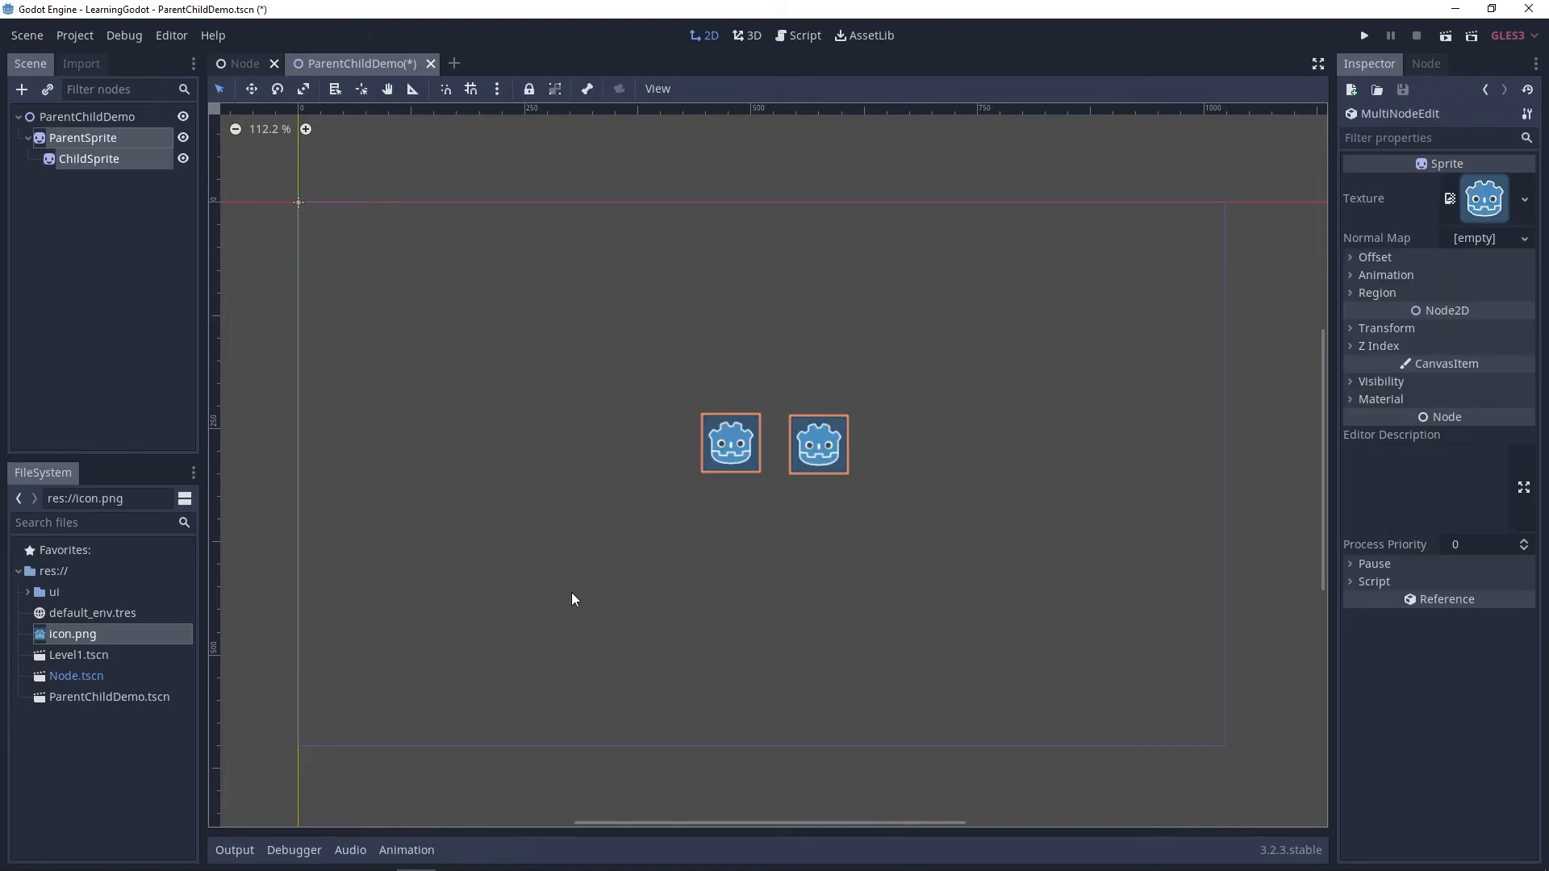
left_click(689, 534)
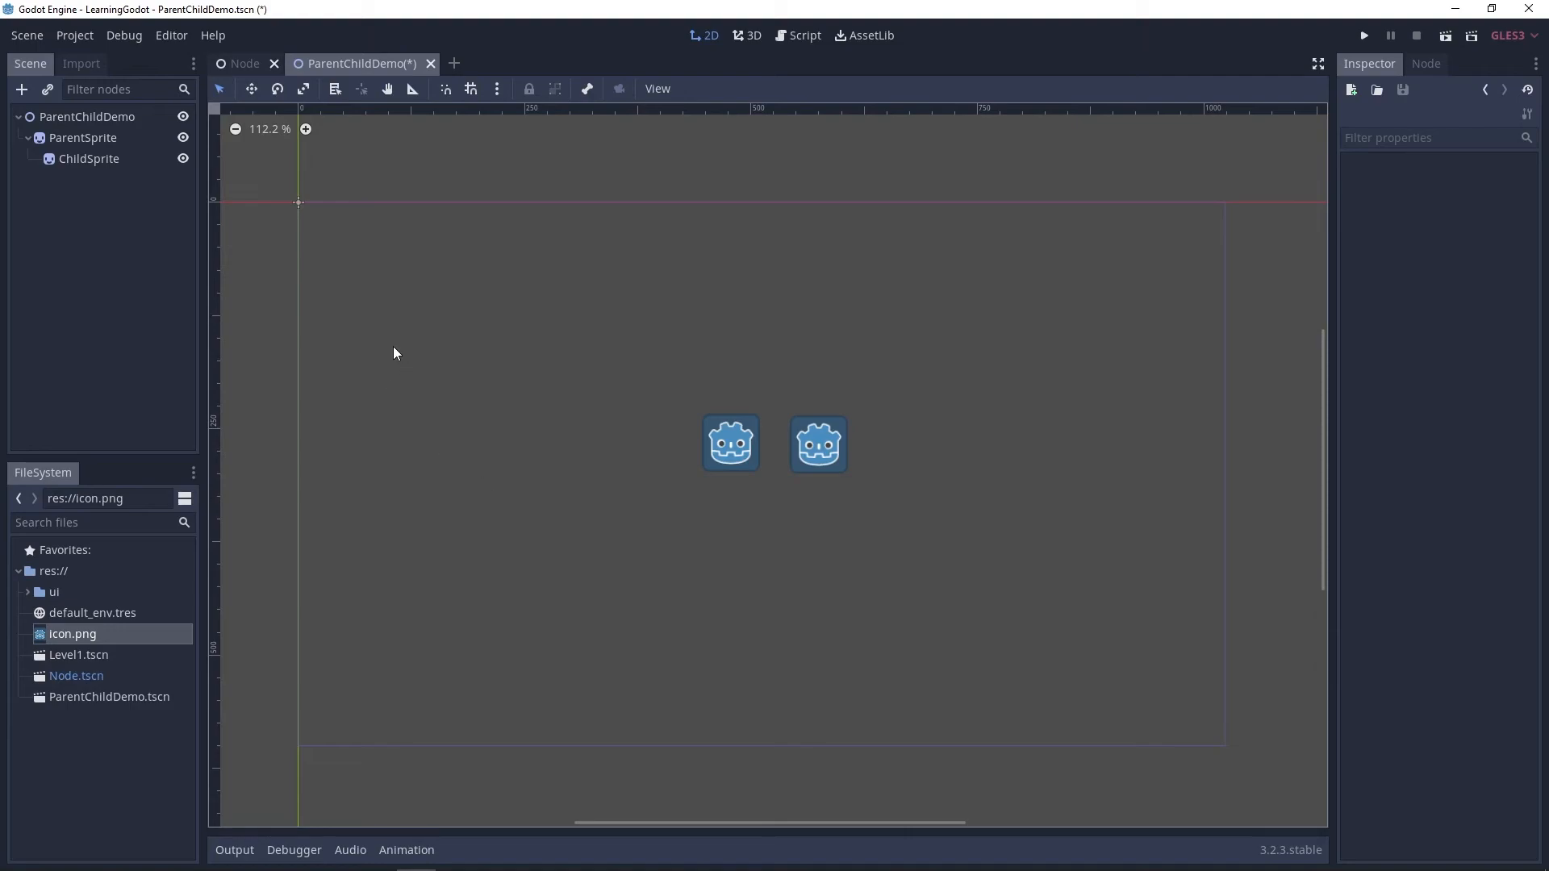
- Select ChildSprite and ParentSprite one at a time in the viewport to compare them with the scene tree, then deselect
left_click(818, 444)
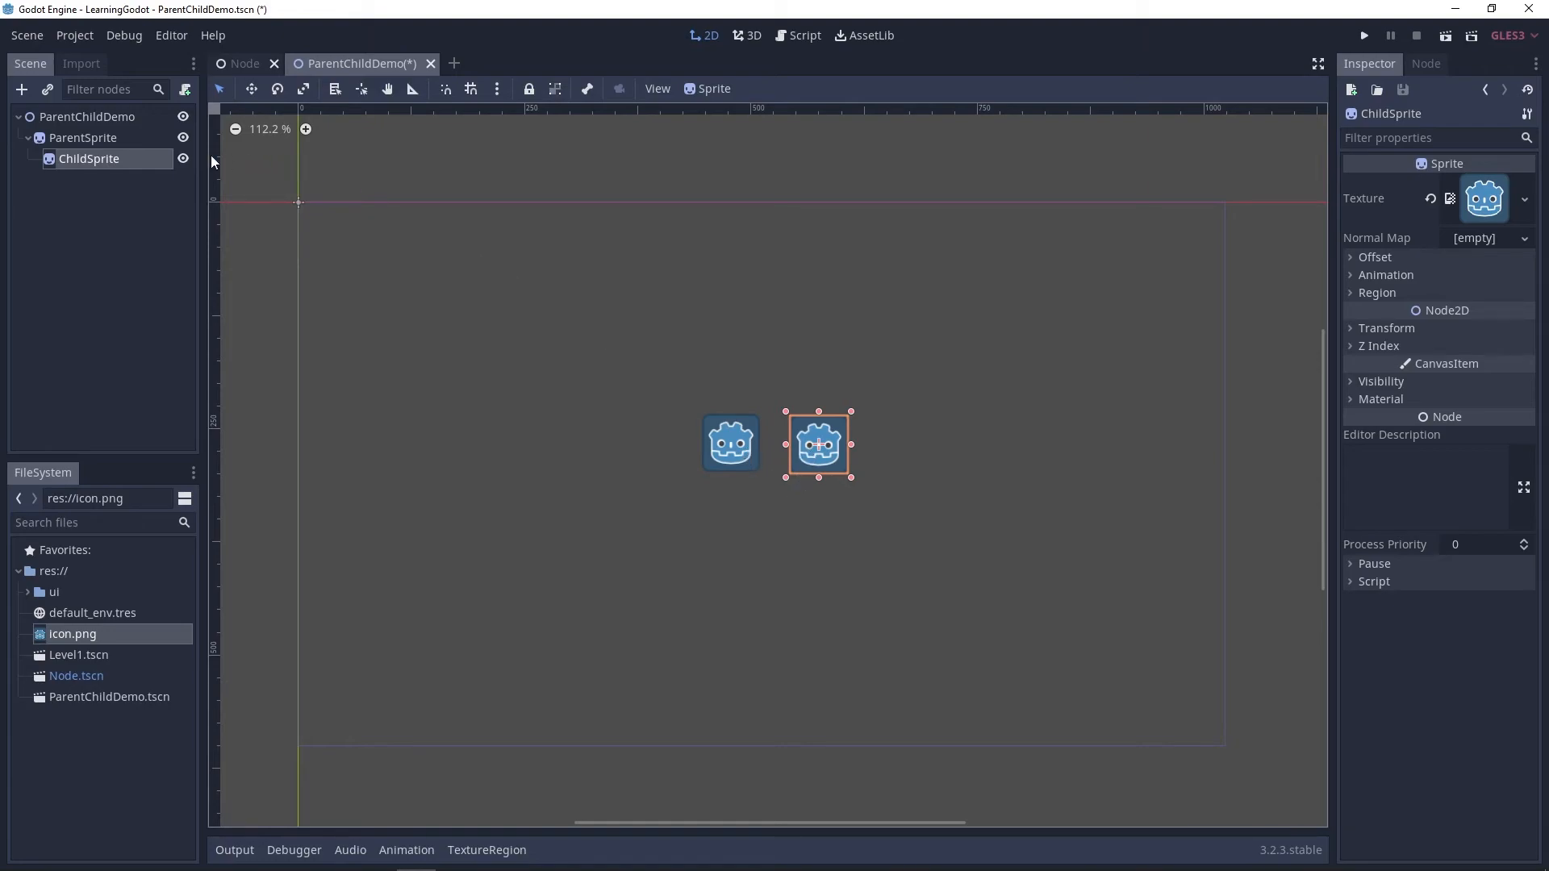
left_click(715, 449)
left_click_drag(650, 510, 774, 367)
left_click(916, 525)
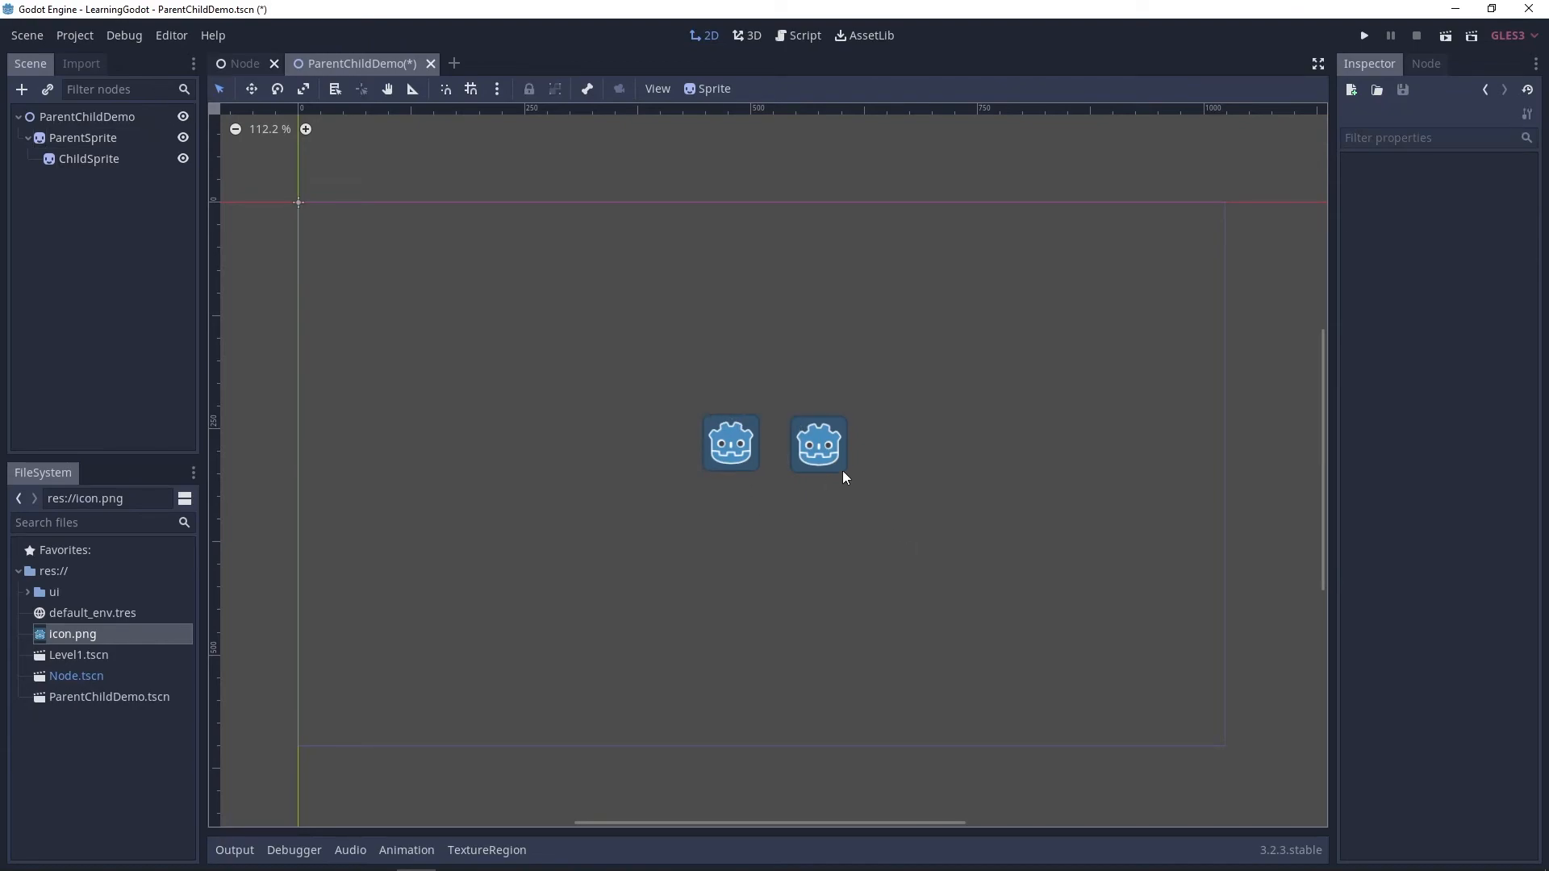
- Shift ChildSprite slightly farther right, level with ParentSprite, and select ParentSprite in the viewport
left_click(835, 448)
mouse_move(835, 449)
left_mouse_down()
mouse_move(993, 533)
mouse_move(885, 516)
mouse_move(890, 432)
mouse_move(1009, 395)
mouse_move(843, 476)
mouse_move(1036, 371)
mouse_move(907, 382)
mouse_move(974, 446)
mouse_move(853, 454)
left_mouse_up()
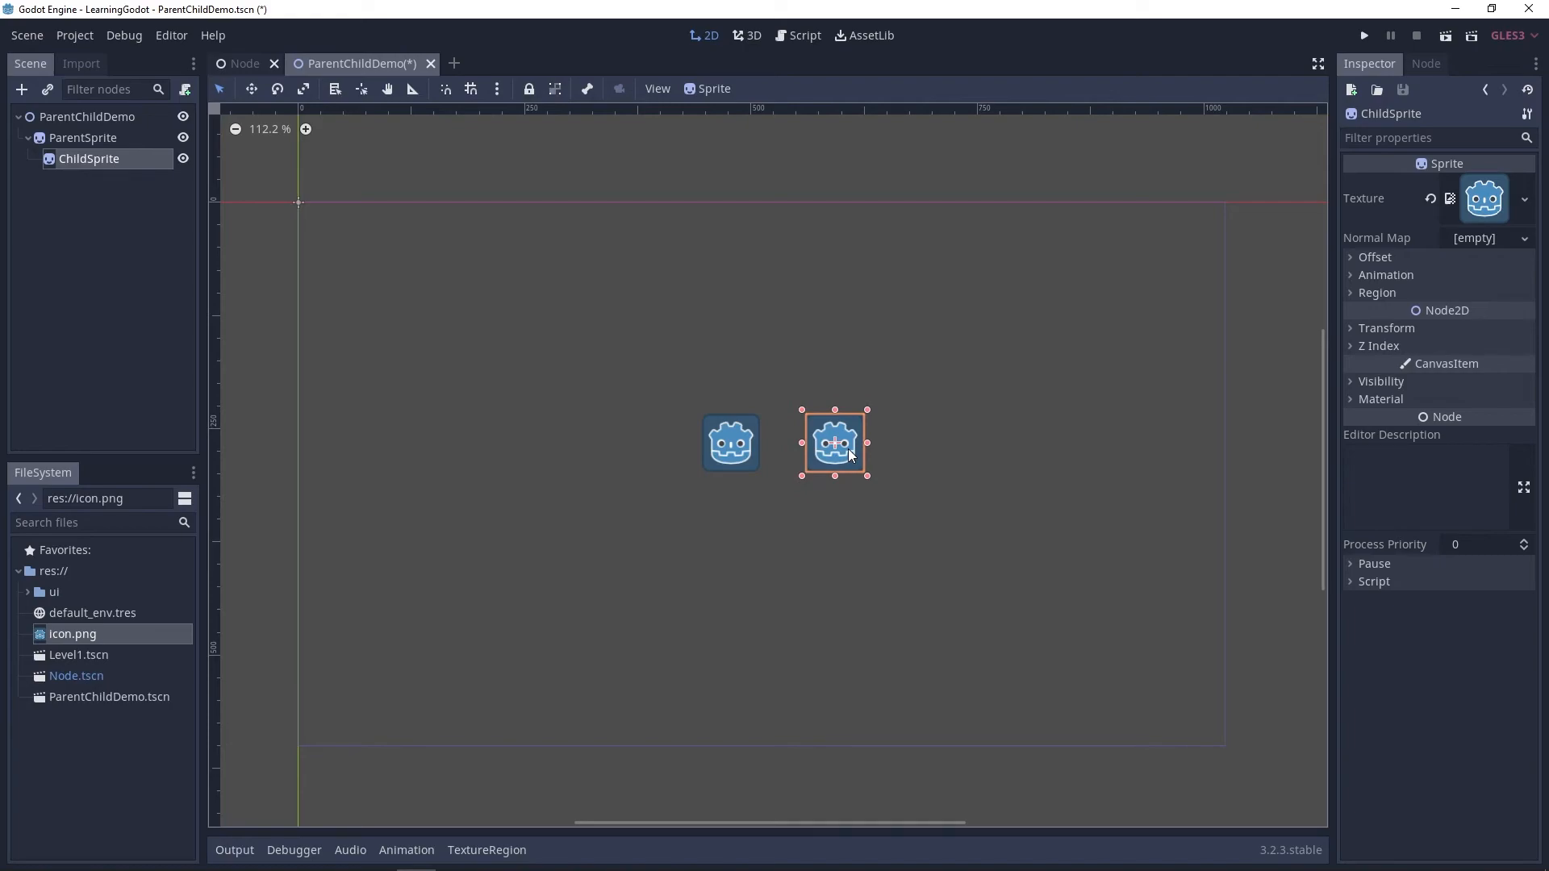
left_click_drag(624, 510, 776, 392)
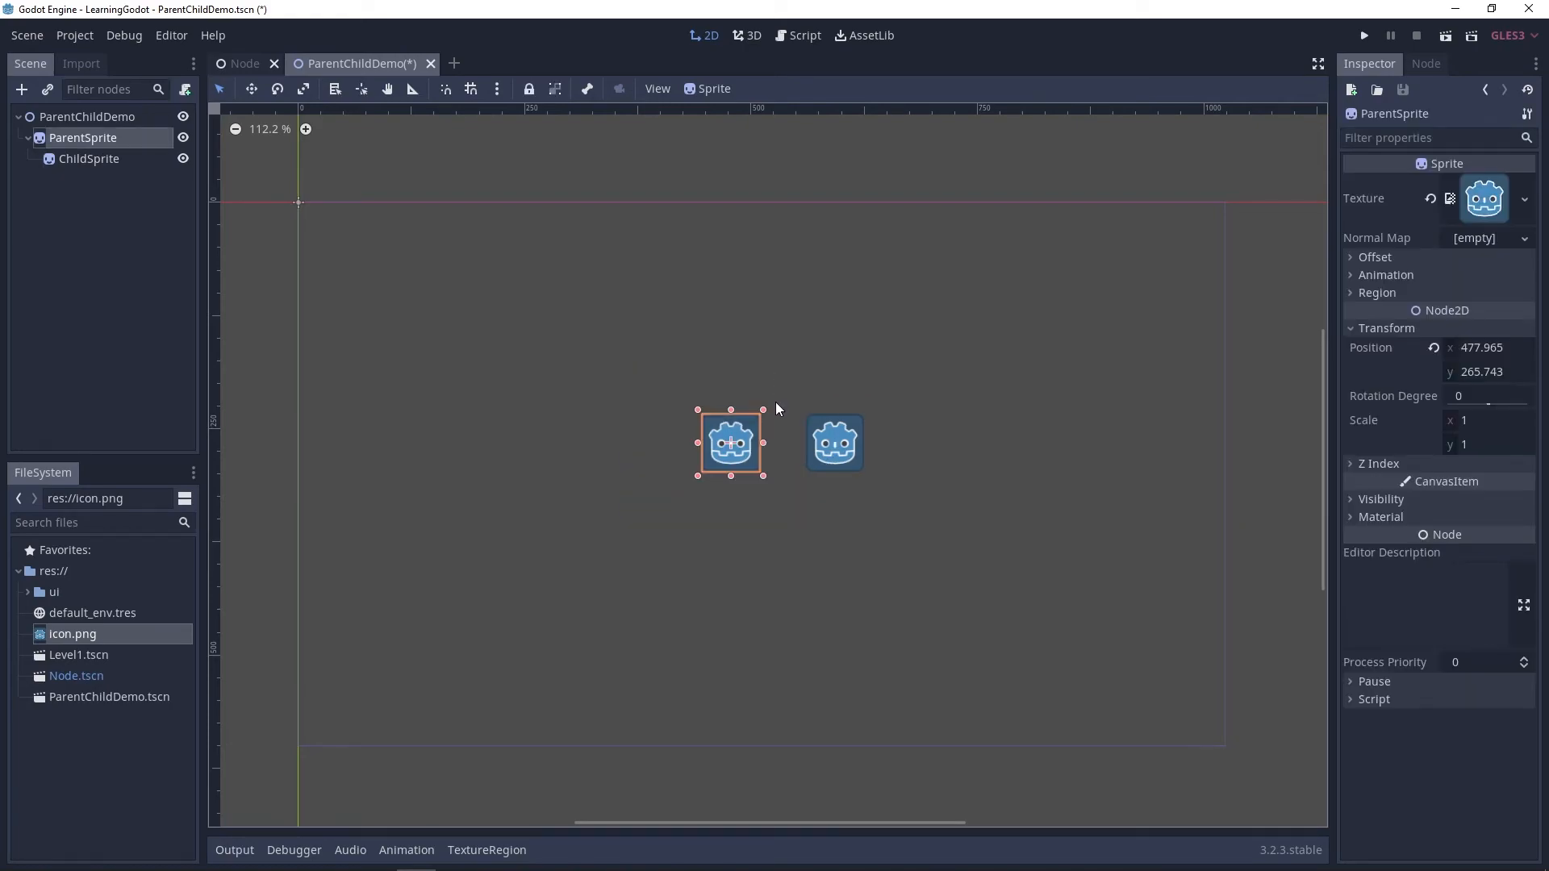
- Shift ParentSprite left and slightly up, to about (436, 259)
left_click_drag(754, 453, 706, 440)
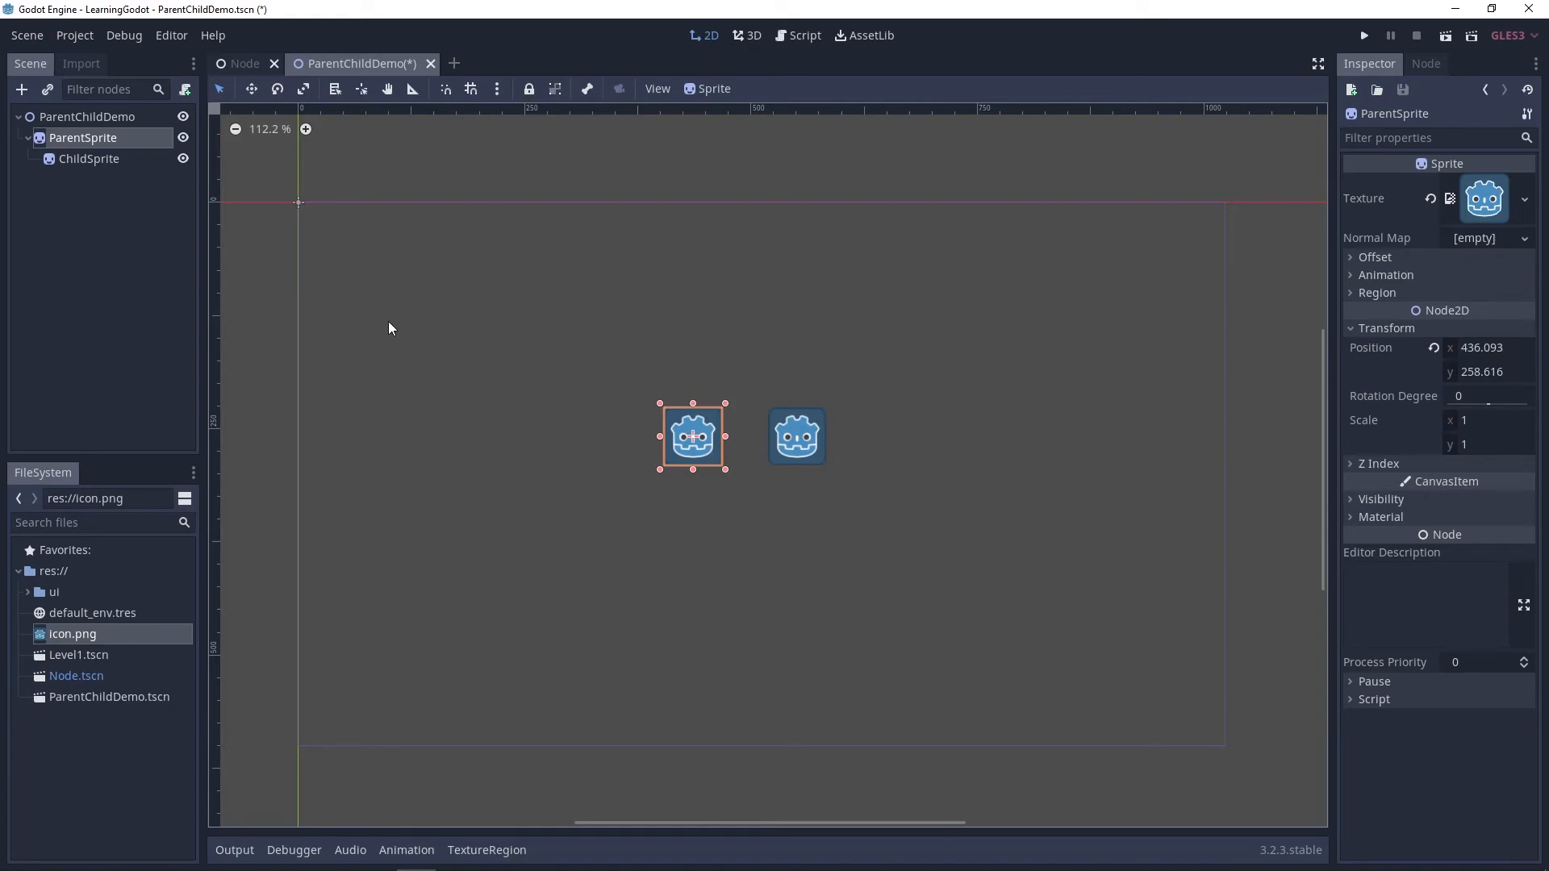
- Try moving the ParentChildDemo root away from the origin to about (143, 15), and undo that move
left_click(112, 116)
left_click_drag(251, 160, 358, 245)
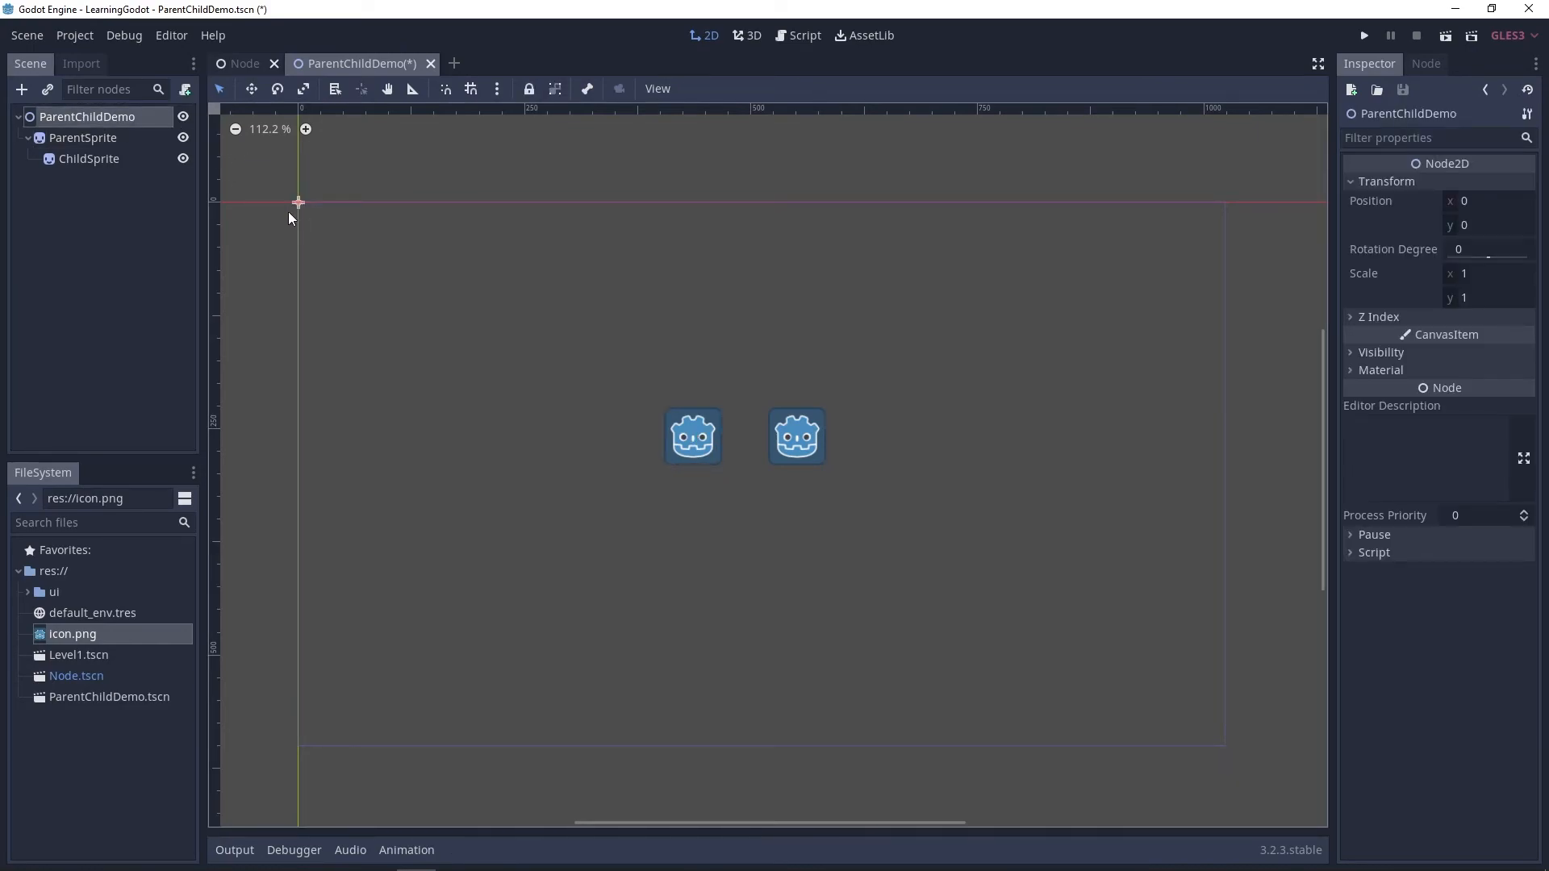
left_click_drag(298, 204, 436, 217)
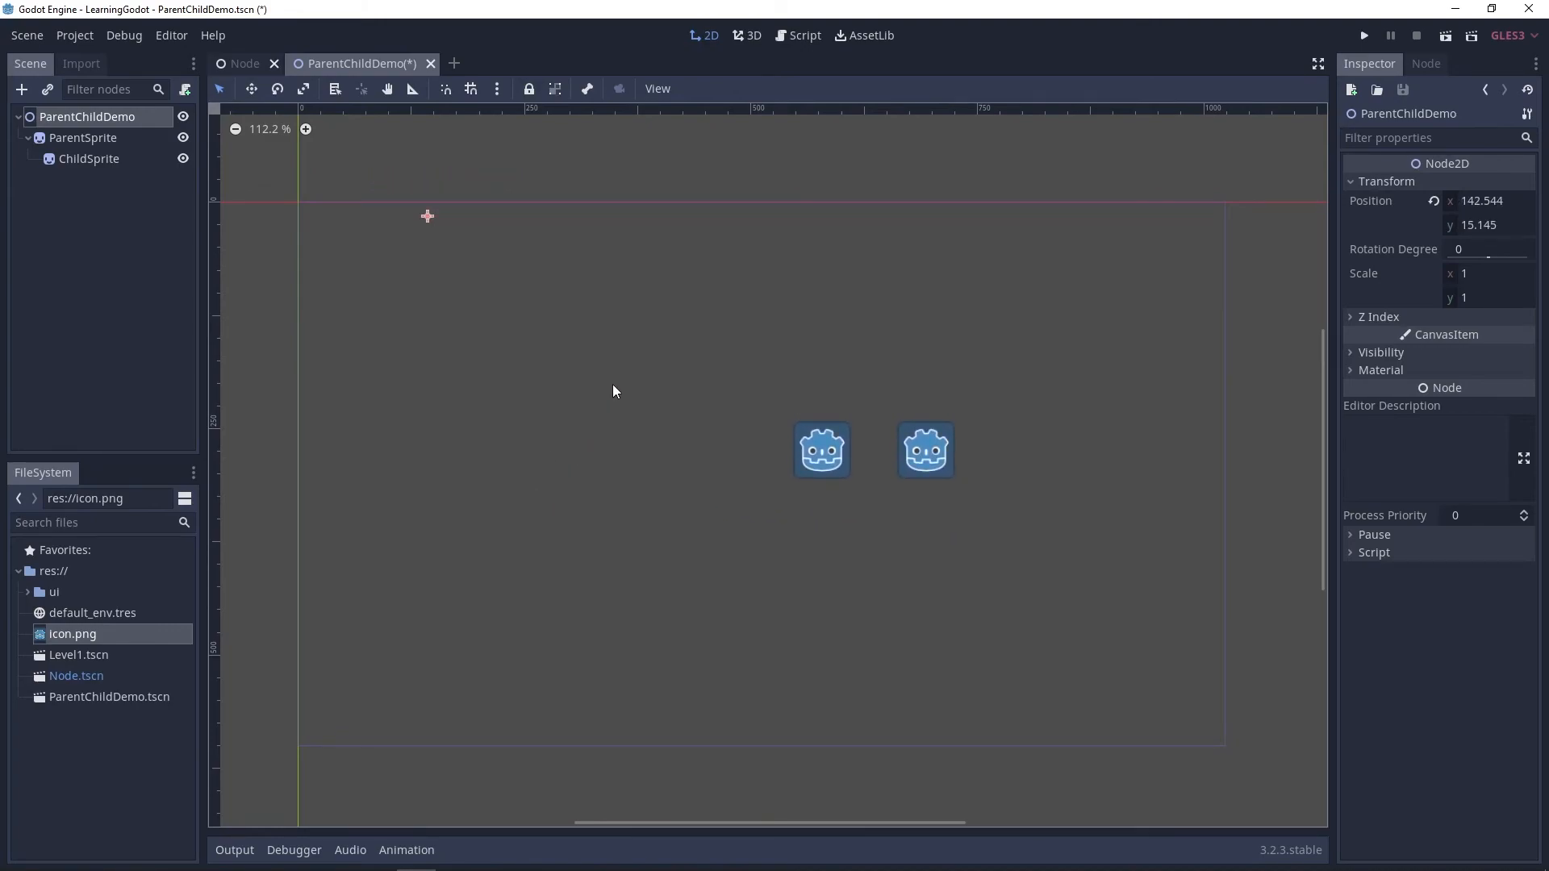
key("ctrl+z")
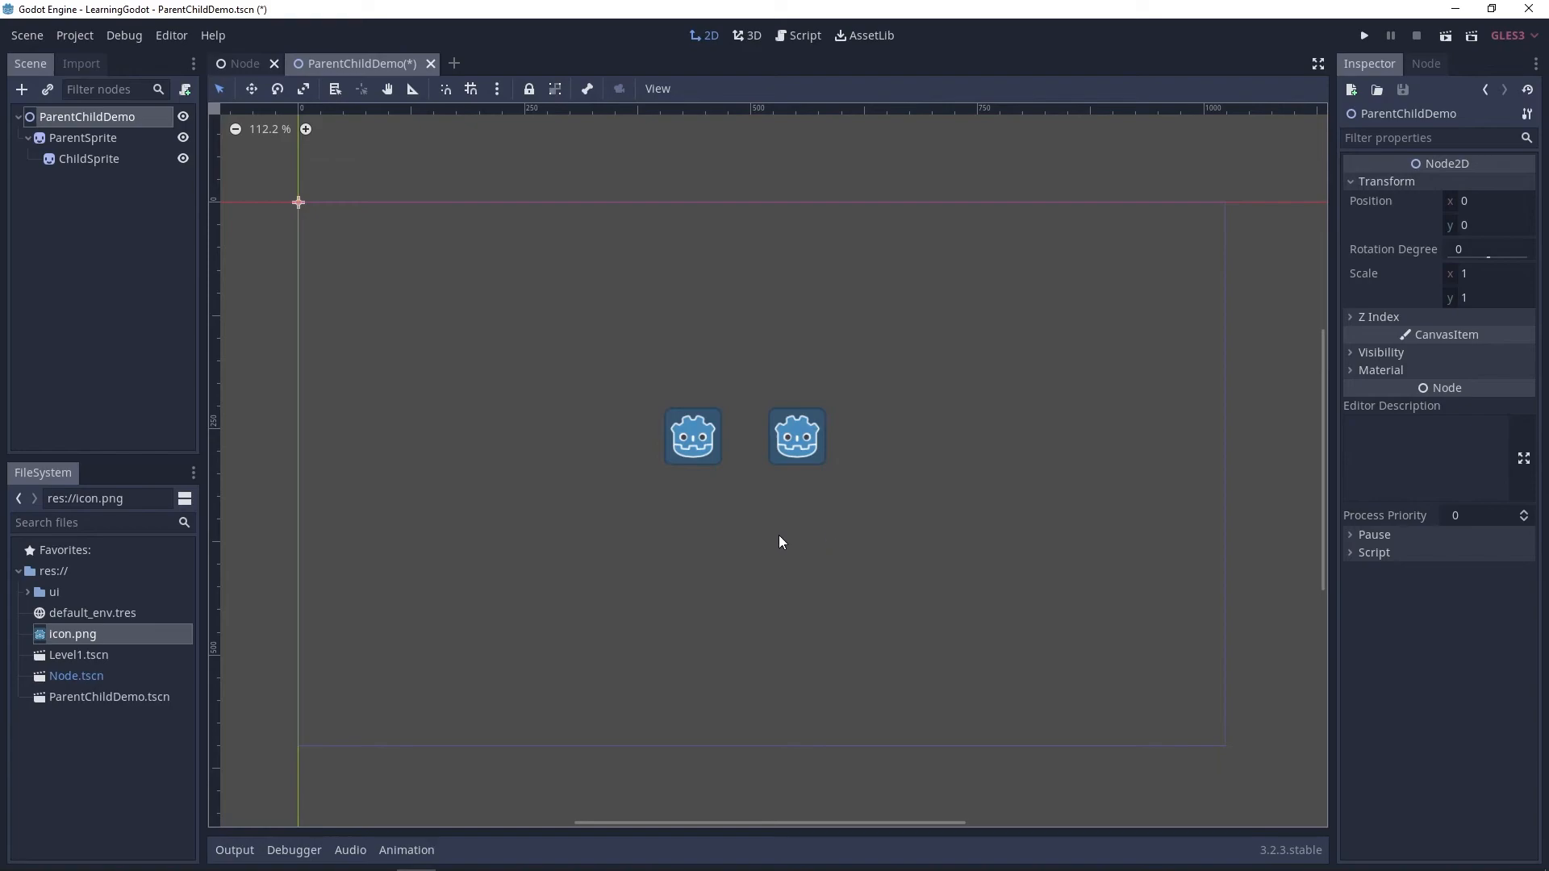
- Expand ChildSprite's Transform properties and compare its position with the scene origin and ParentSprite by selecting each in the viewport
left_click(810, 446)
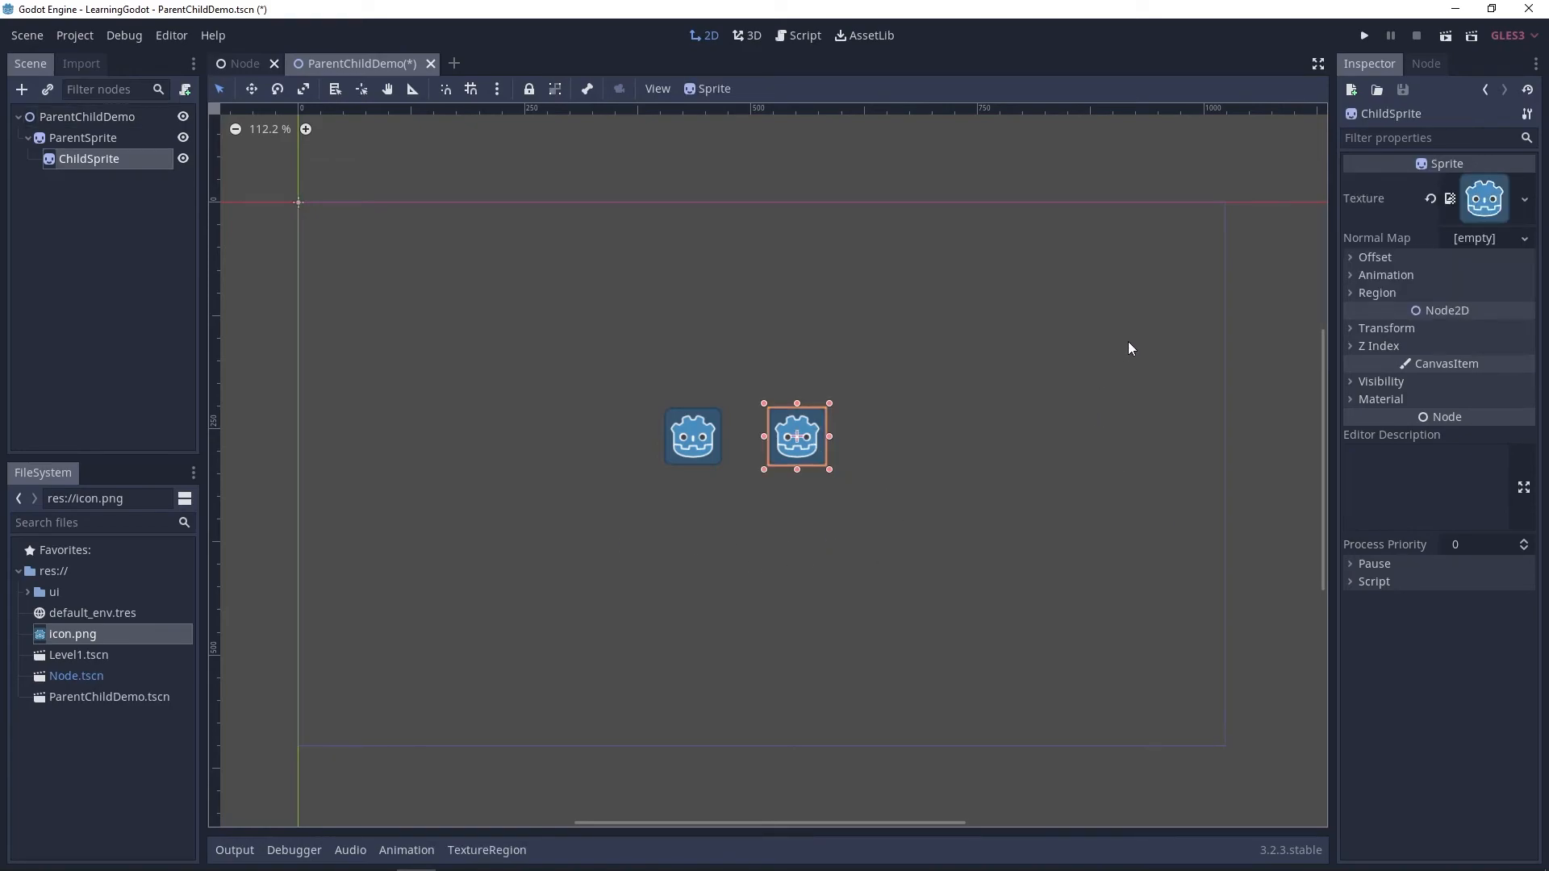
left_click(1388, 327)
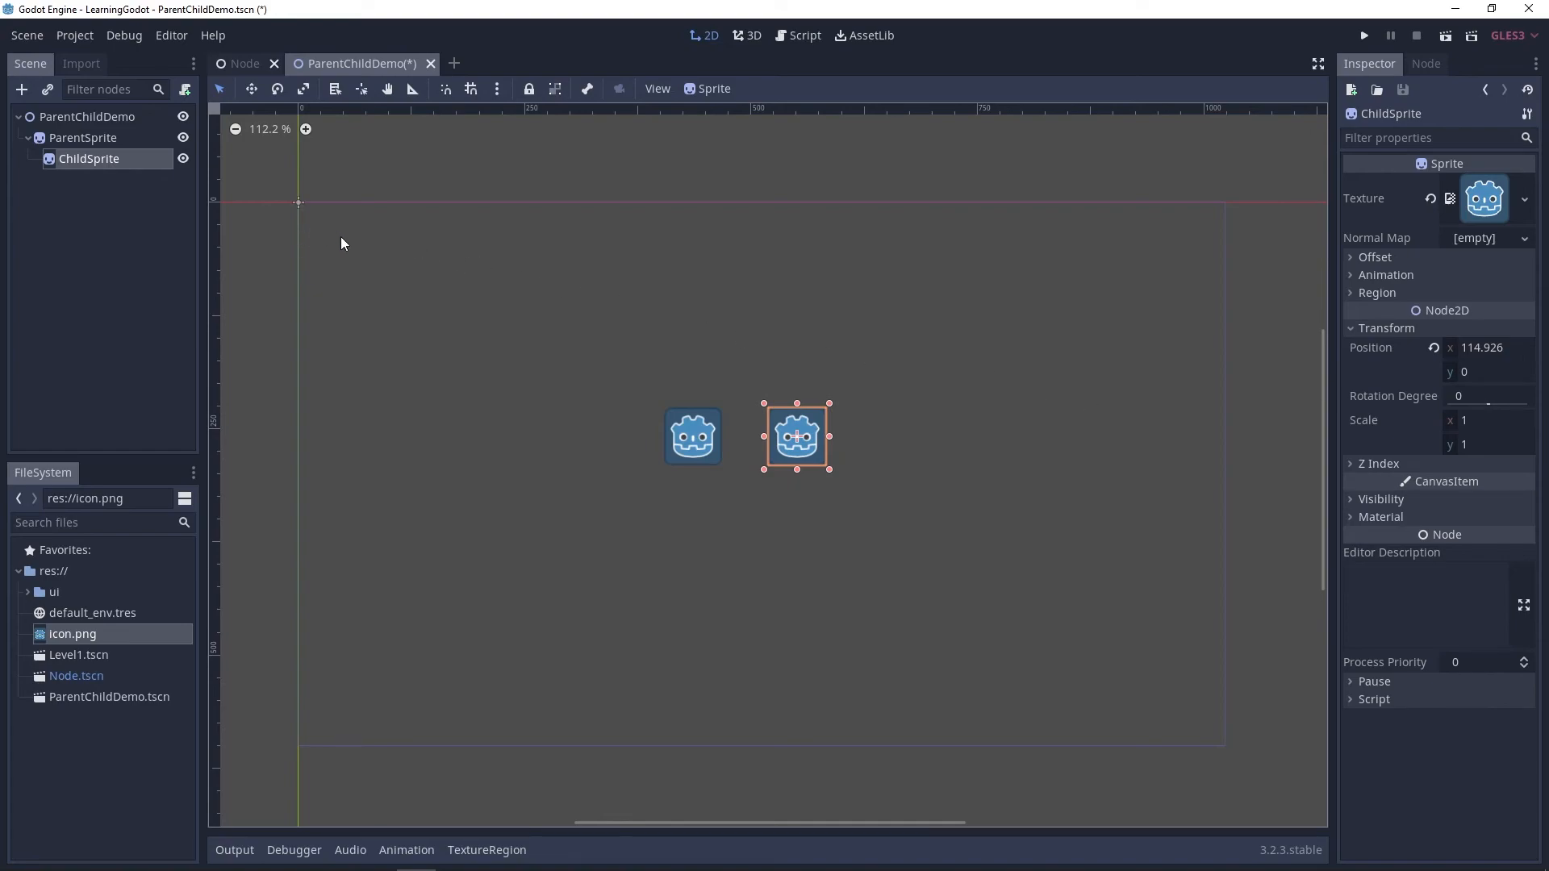
left_click(343, 156)
left_click_drag(270, 179, 359, 240)
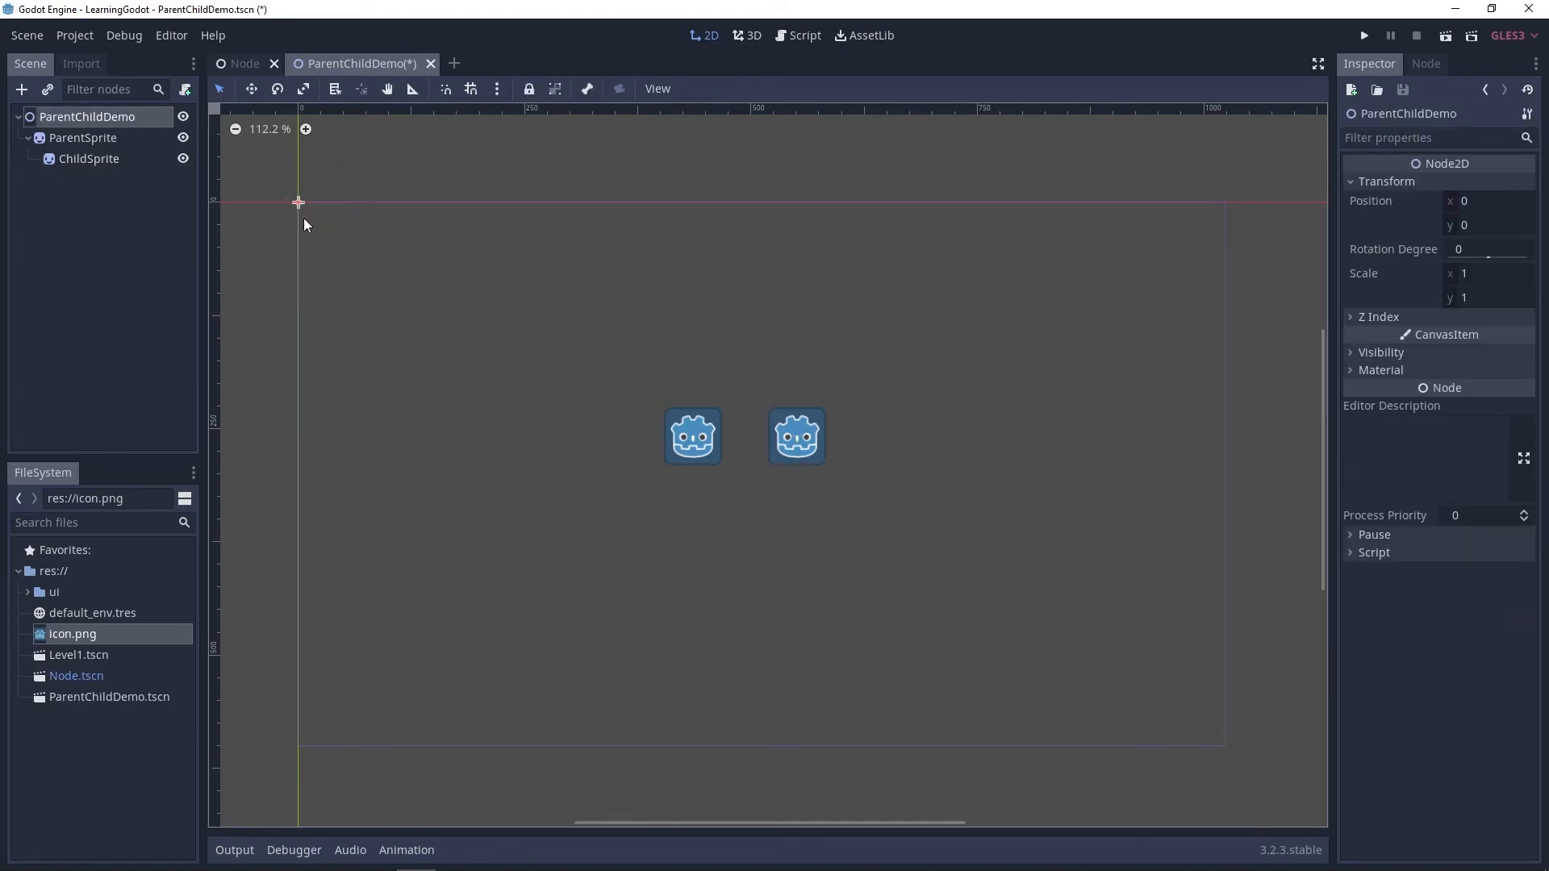
left_click(796, 443)
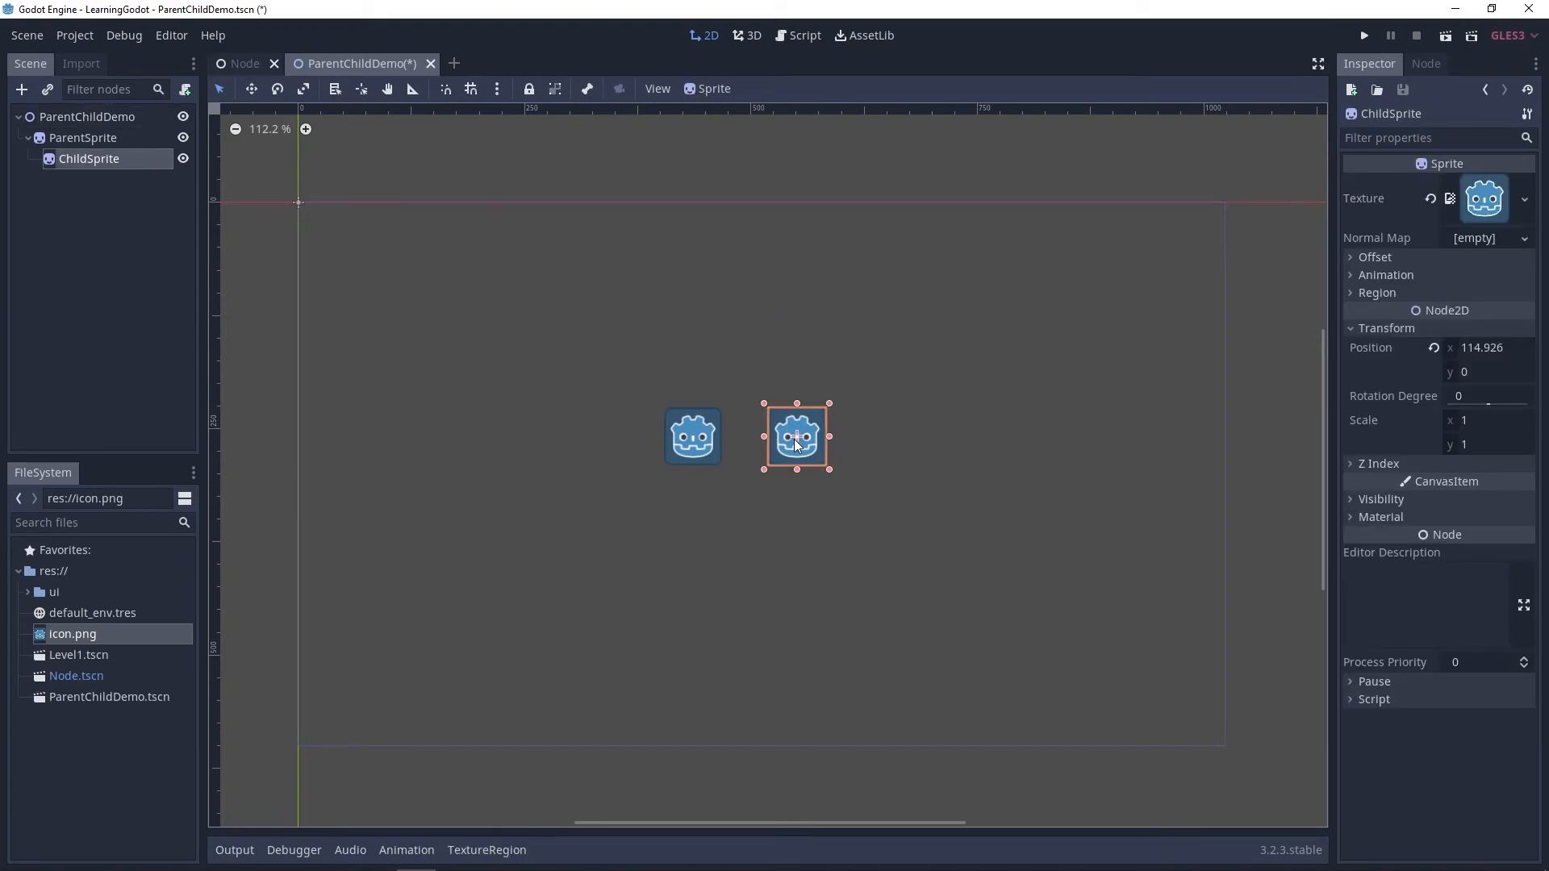
left_click(347, 179)
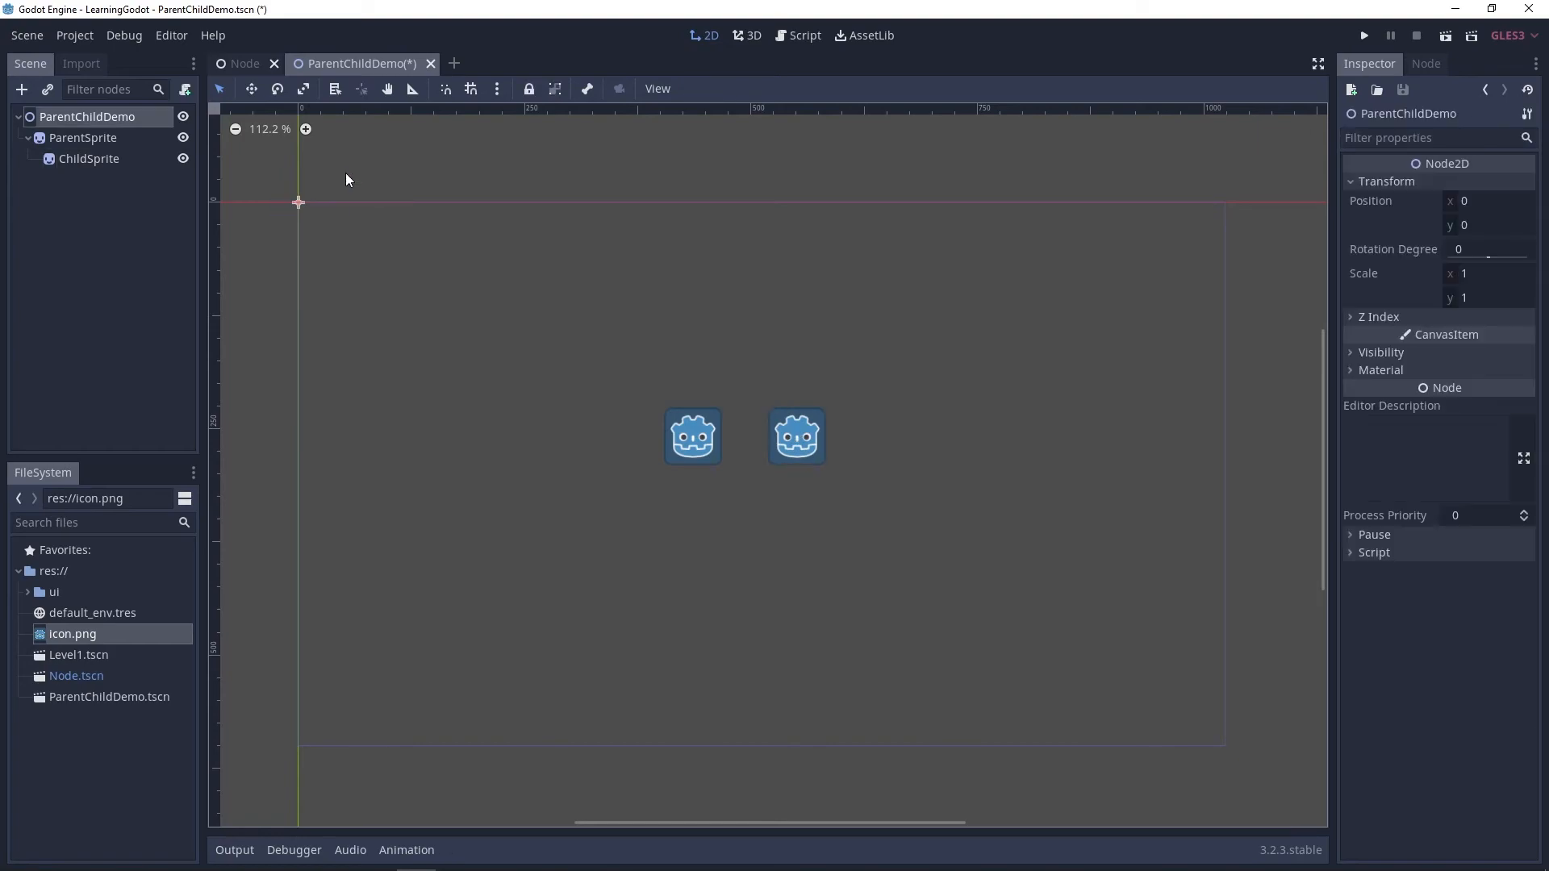
left_click(794, 454)
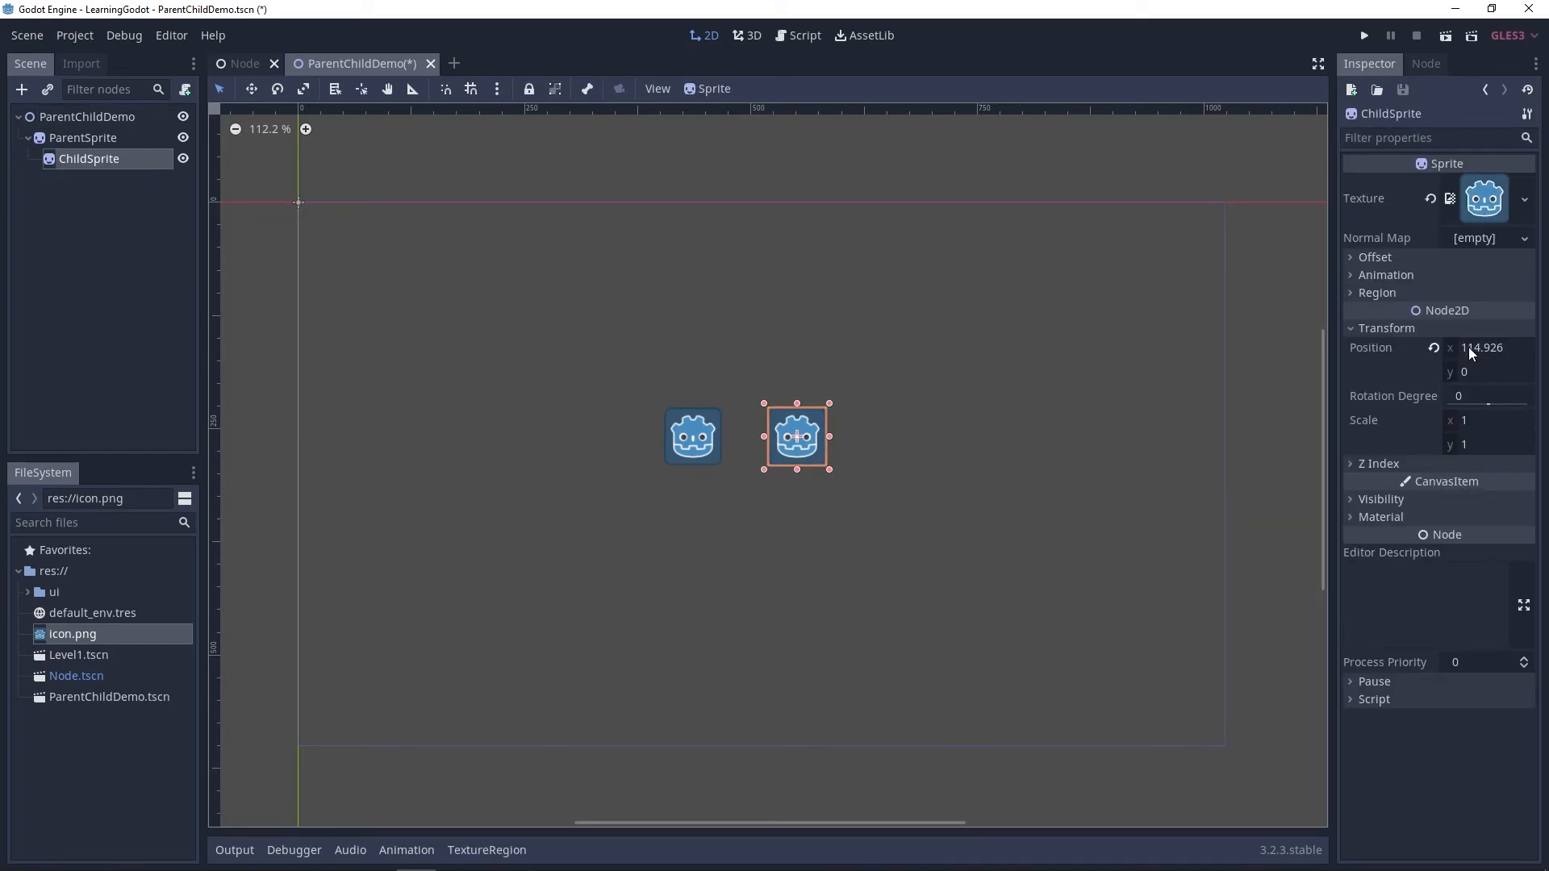
left_click(682, 441)
left_click_drag(647, 496, 755, 368)
- Set ChildSprite's X position to 0 so it sits on its parent's origin
left_click(805, 435)
left_click(1493, 351)
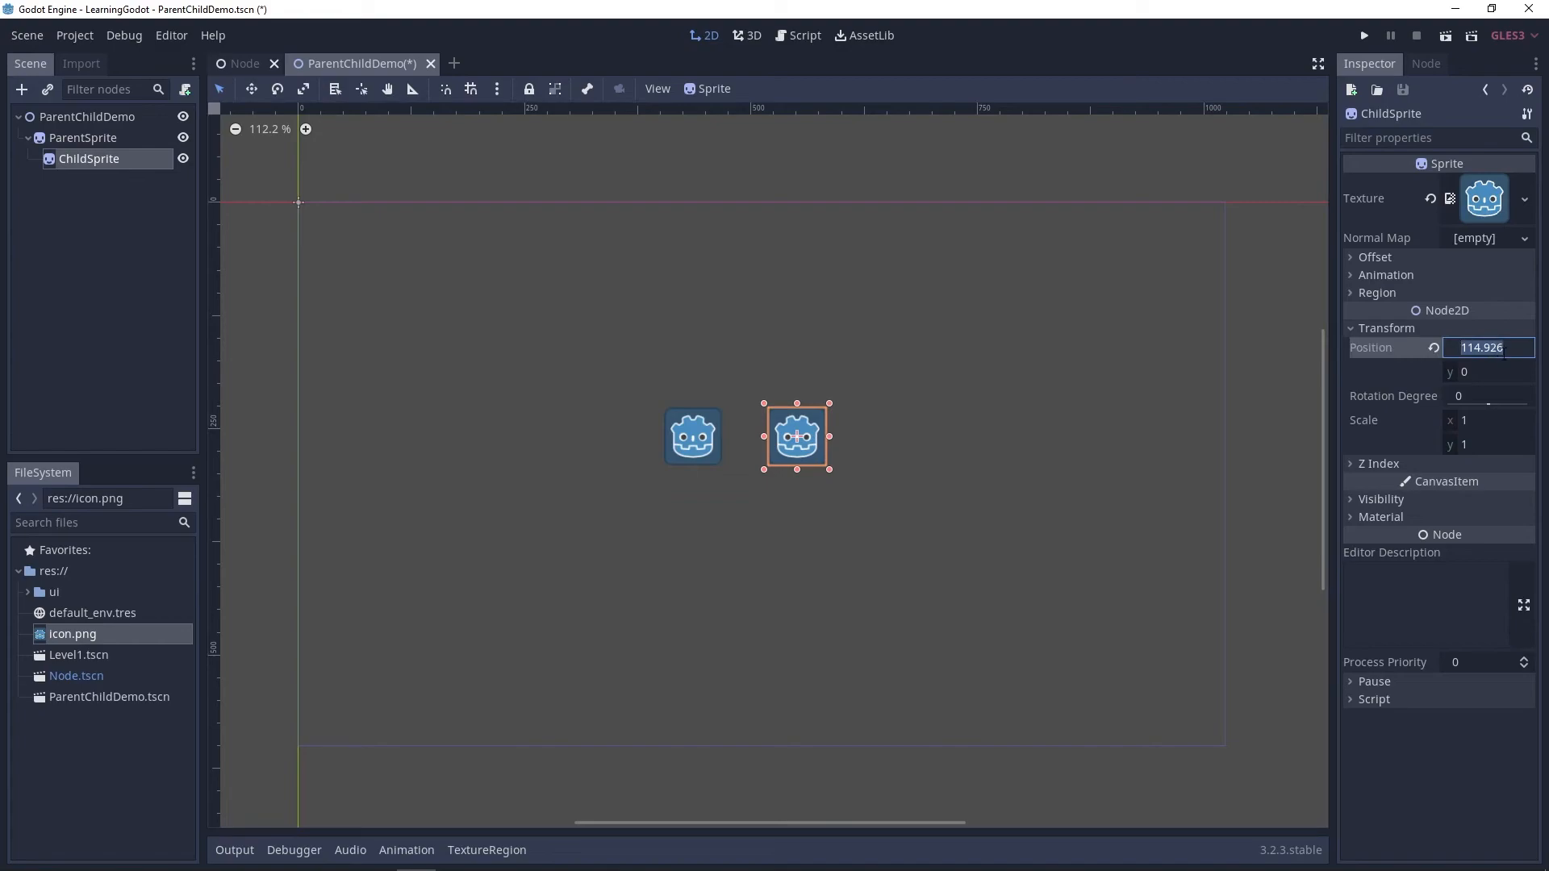
type("0")
key("Return")
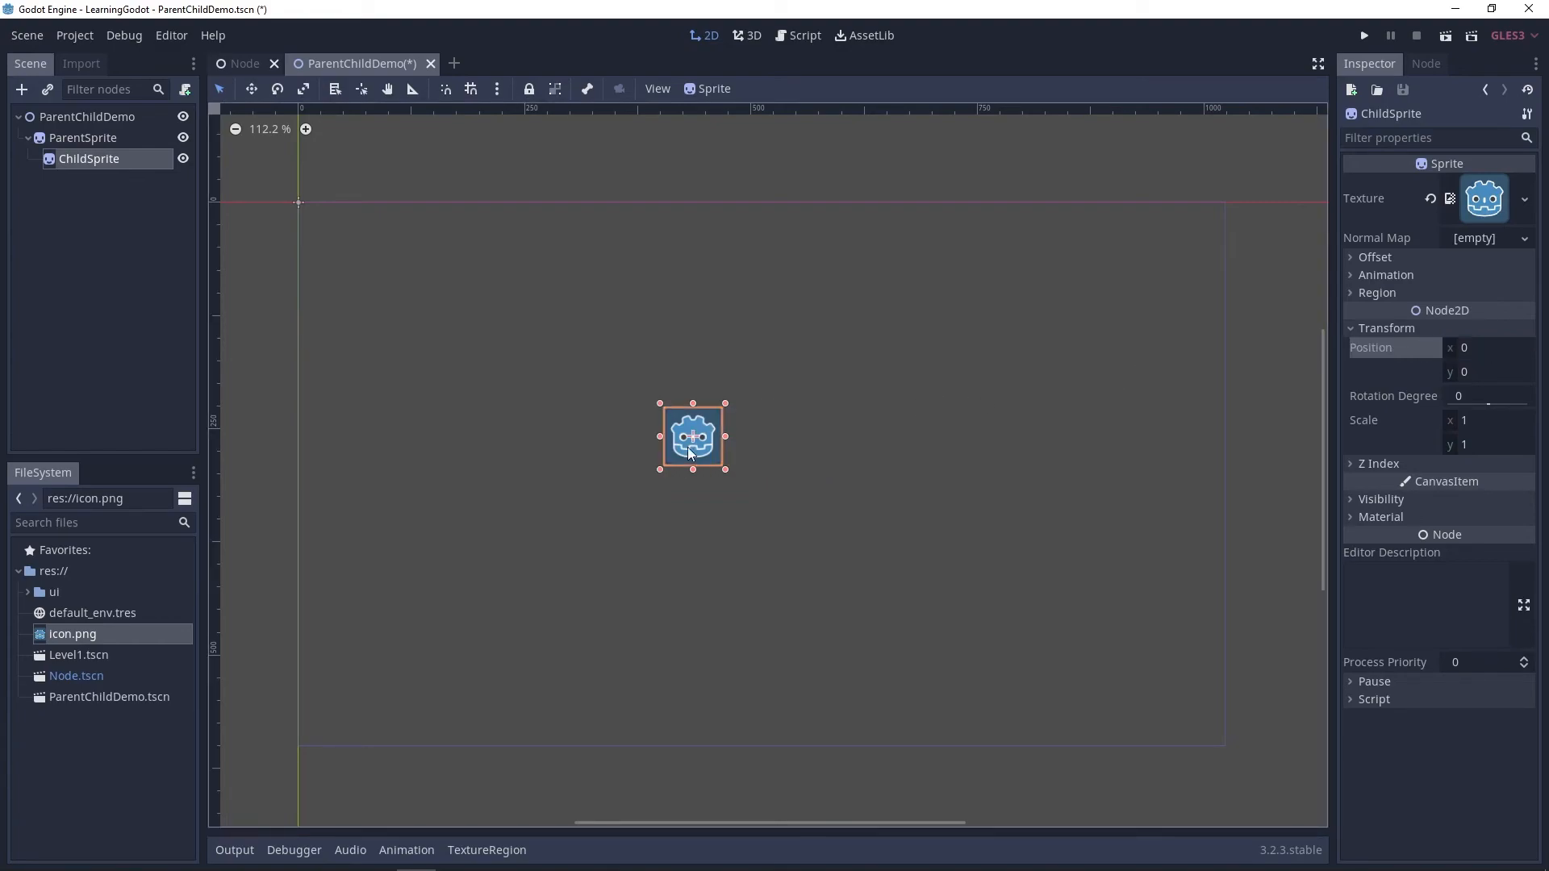
- Box-select the overlapping sprites, inspect ChildSprite and ParentSprite individually from the scene tree, and clear the selection
left_click(582, 523)
left_click_drag(581, 521, 823, 342)
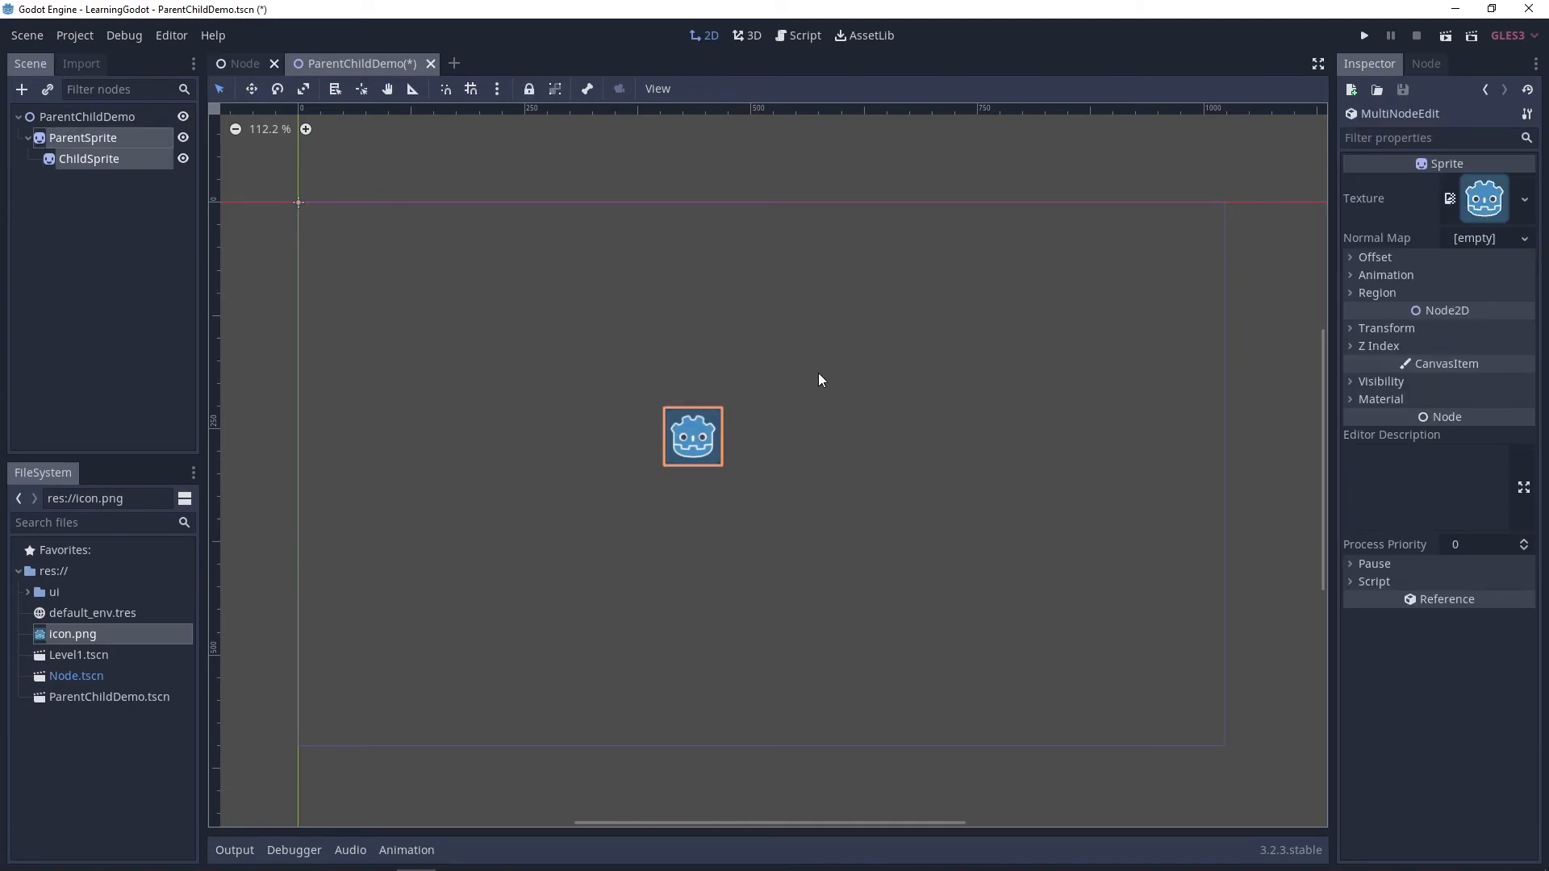
left_click(818, 373)
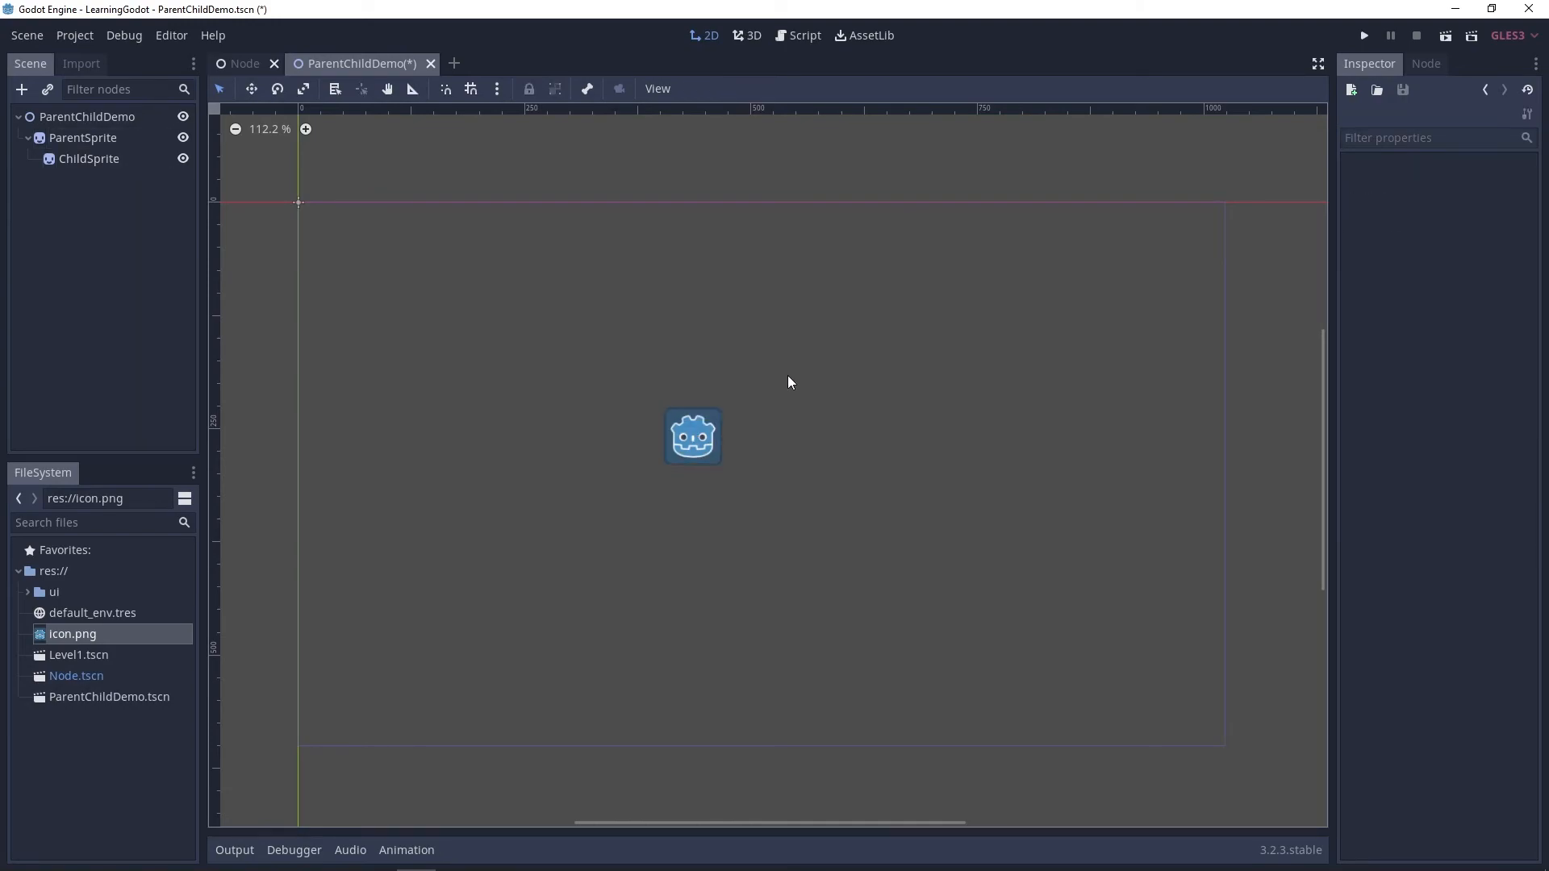
left_click(98, 160)
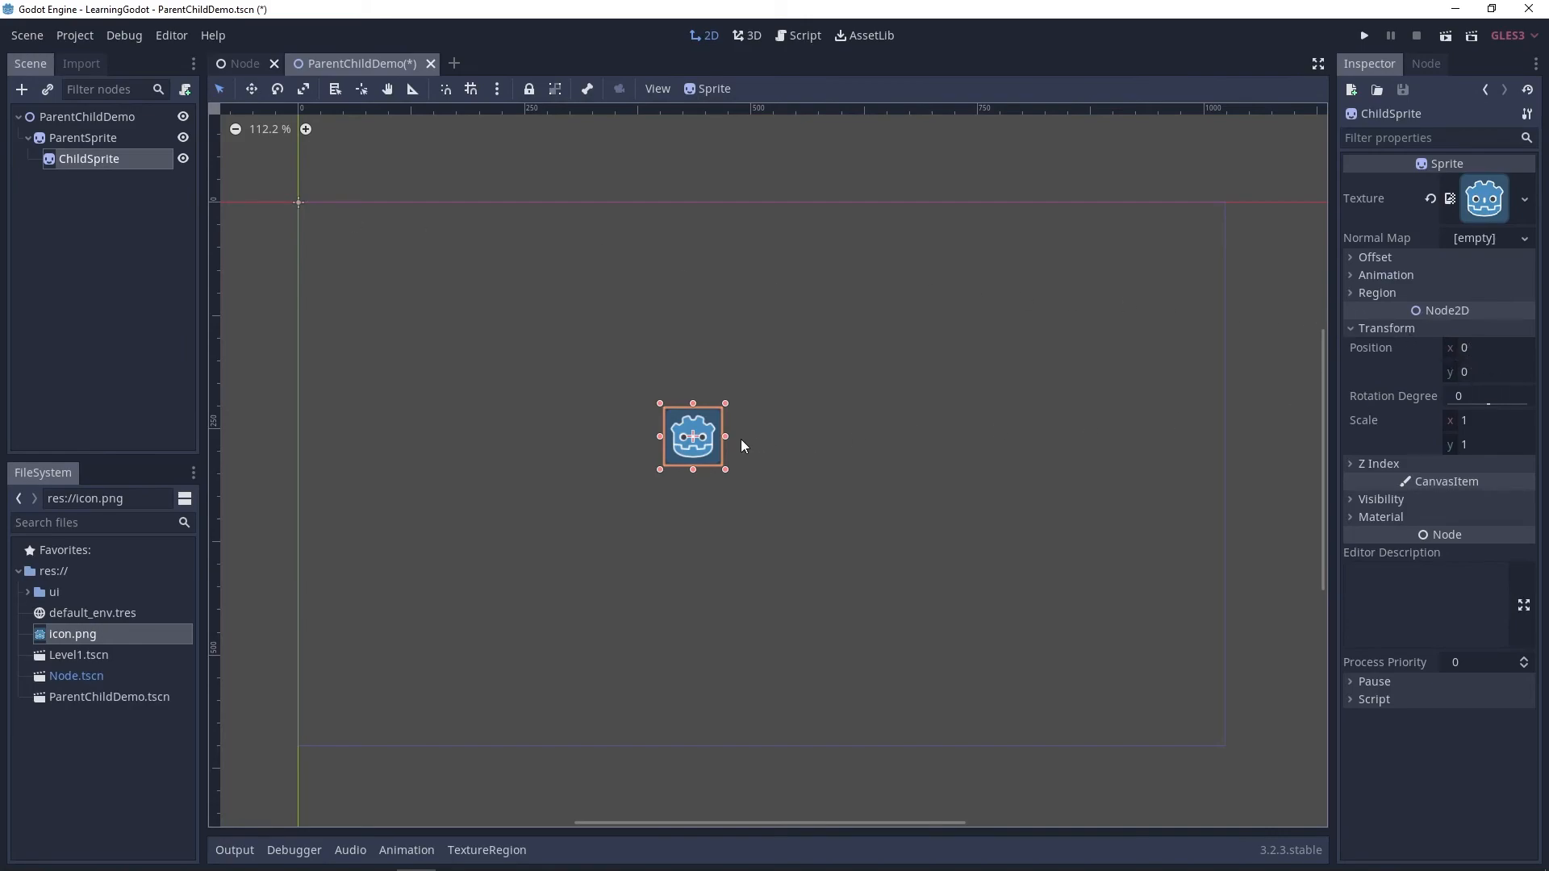
left_click(95, 139)
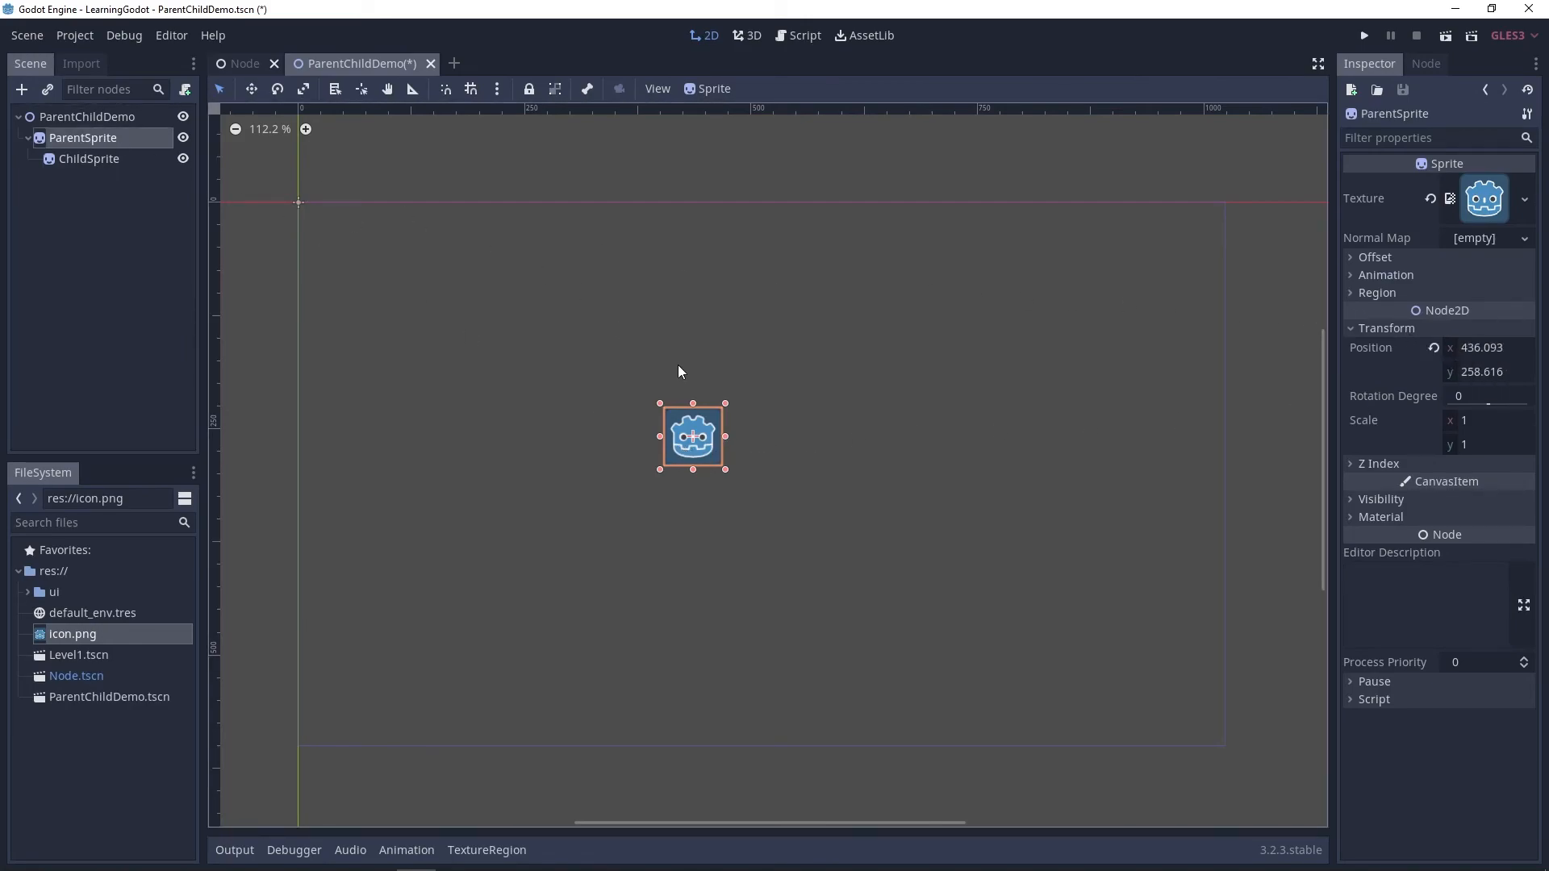
left_click(872, 433)
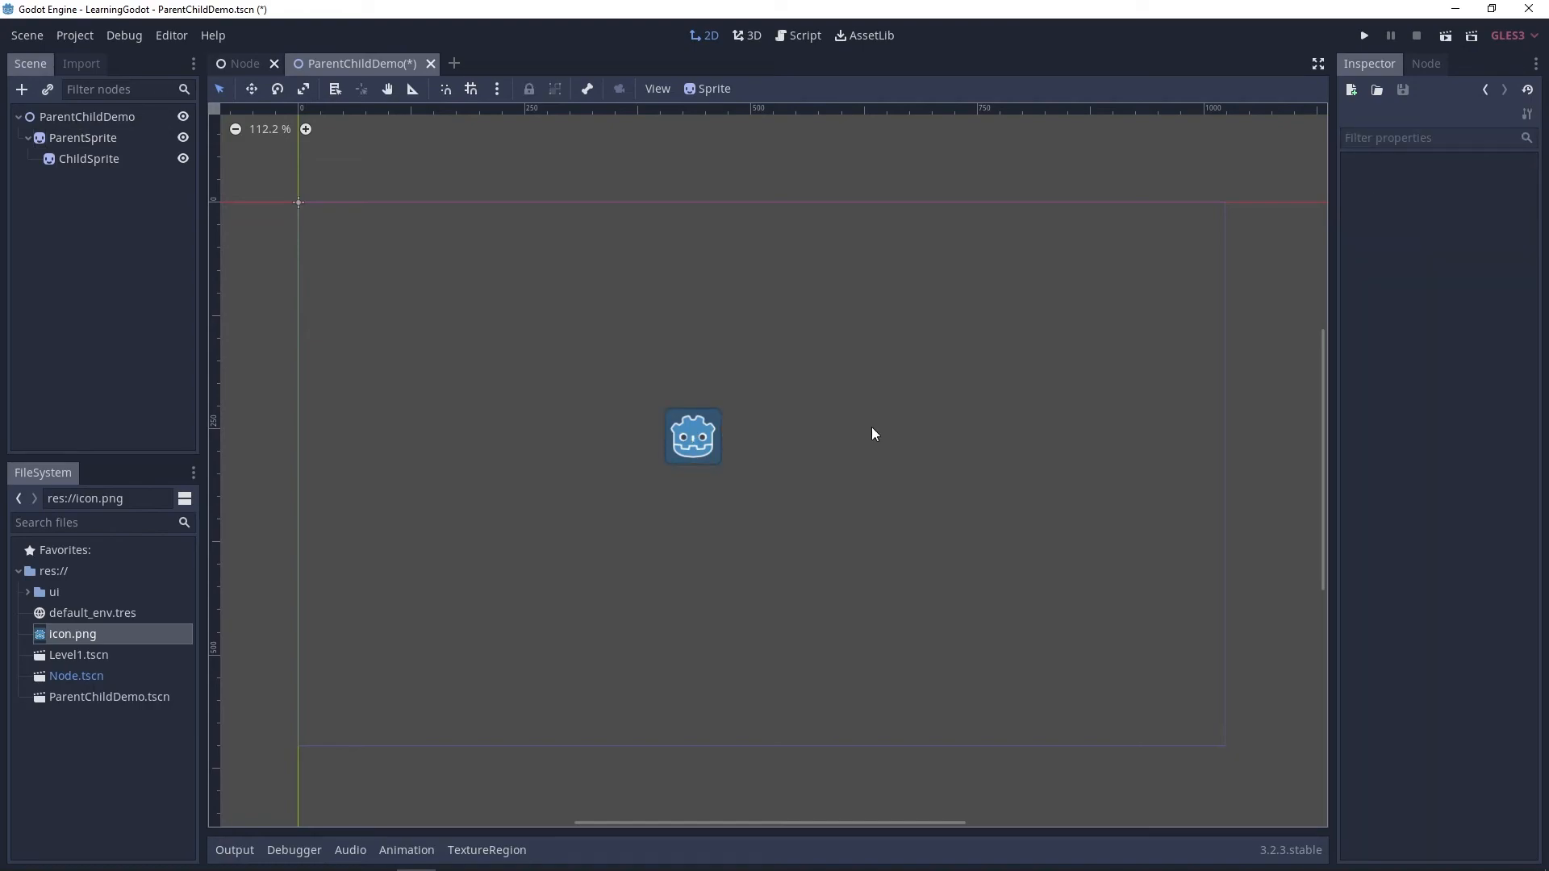
- Move ChildSprite out to the right of ParentSprite, to about (138, 2), and shift ParentSprite slightly left and down
left_click_drag(703, 441, 839, 436)
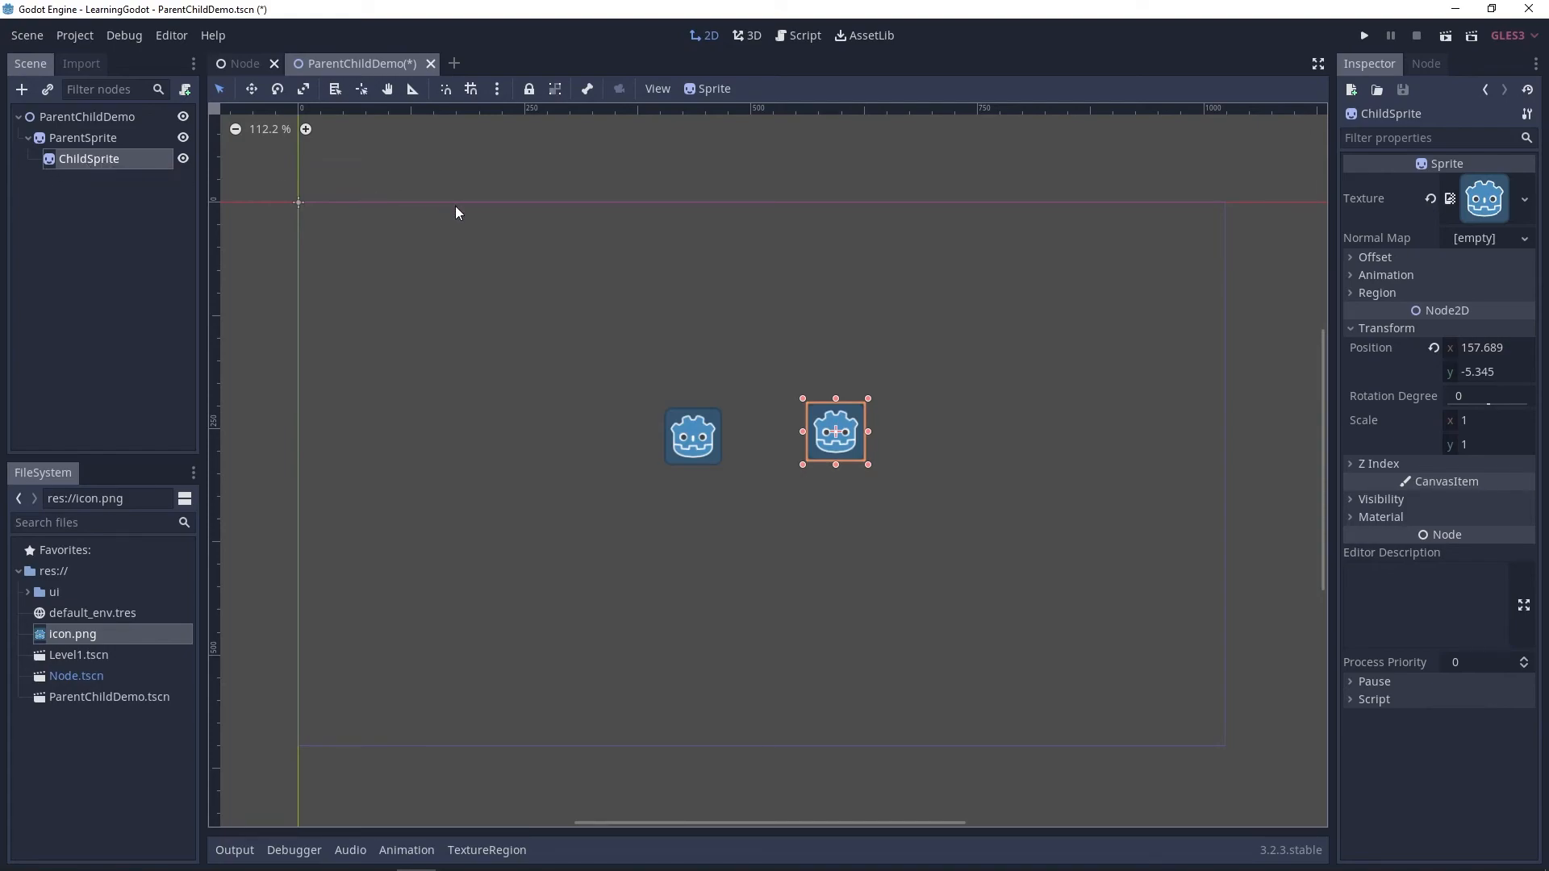
mouse_move(847, 444)
left_mouse_down()
mouse_move(812, 446)
mouse_move(839, 436)
mouse_move(829, 445)
left_mouse_up()
left_click_drag(526, 570, 971, 326)
left_click(971, 327)
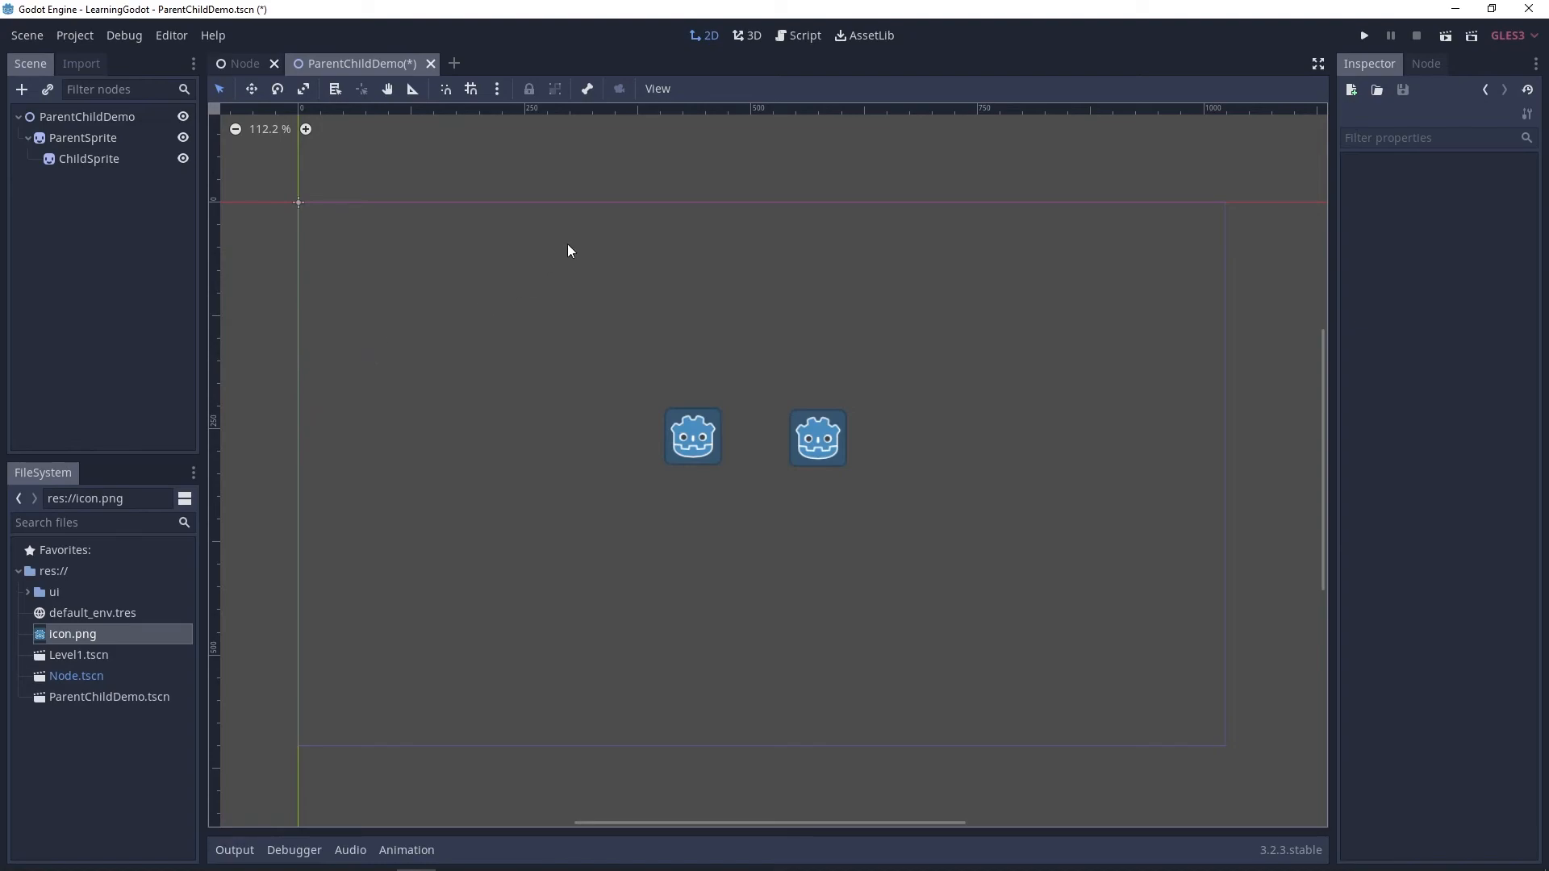
mouse_move(703, 446)
left_mouse_down()
mouse_move(588, 375)
mouse_move(737, 409)
mouse_move(664, 418)
mouse_move(747, 413)
mouse_move(661, 375)
mouse_move(687, 449)
left_mouse_up()
left_click(665, 319)
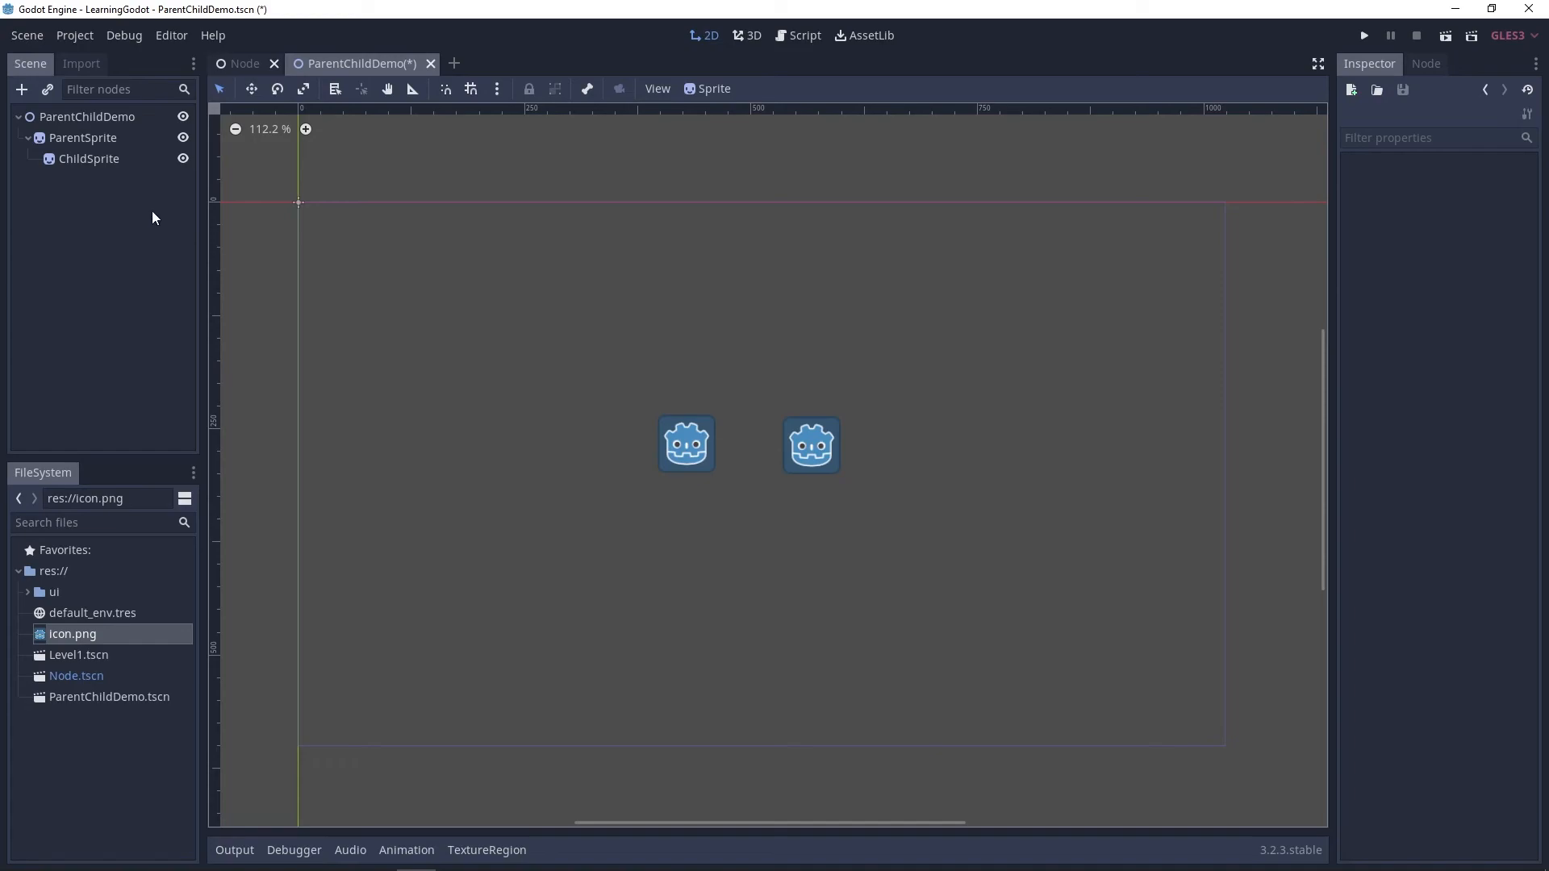
- Duplicate ChildSprite and place the copy directly below the original
left_click(97, 161)
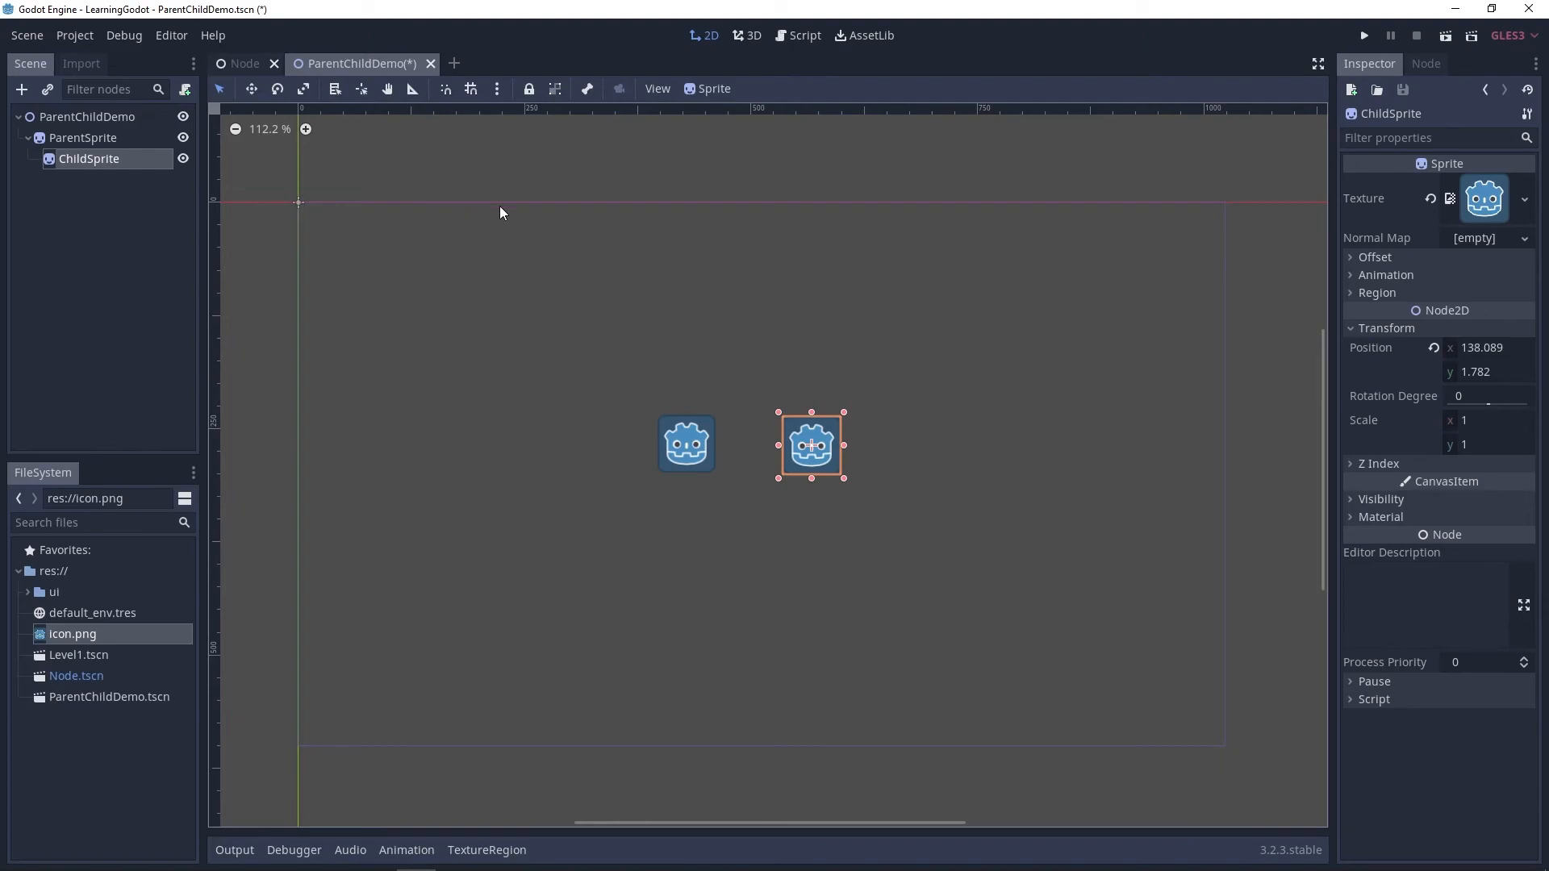
key("ctrl+d")
left_click_drag(815, 457, 818, 538)
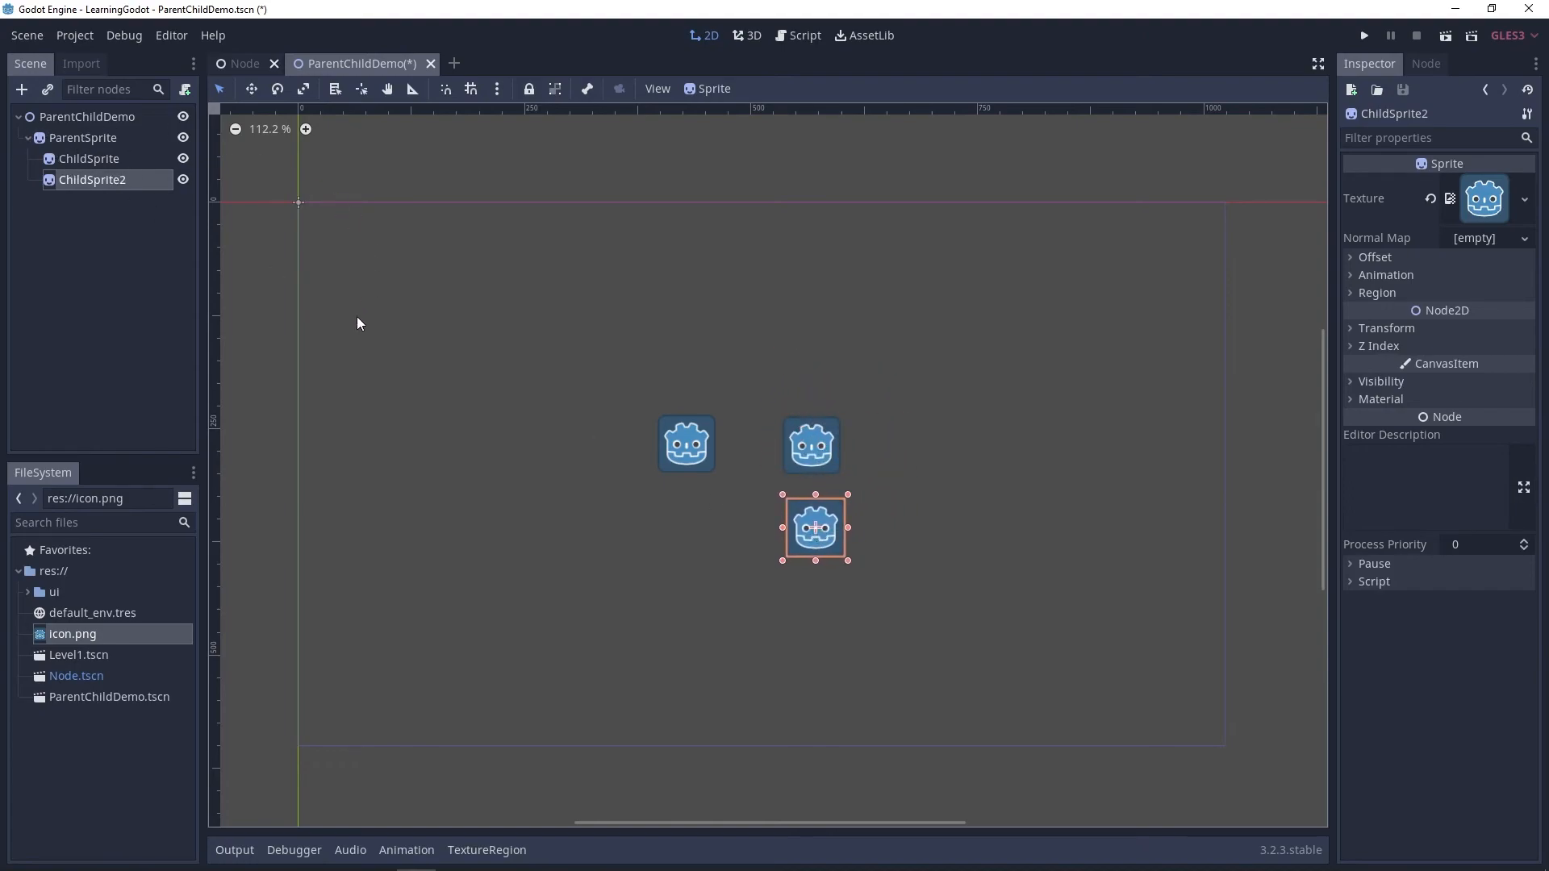
- Move ParentSprite up to about (423, 219), then select ChildSprite2 in the scene tree and clear the selection
left_click_drag(690, 454, 686, 409)
left_click(113, 178)
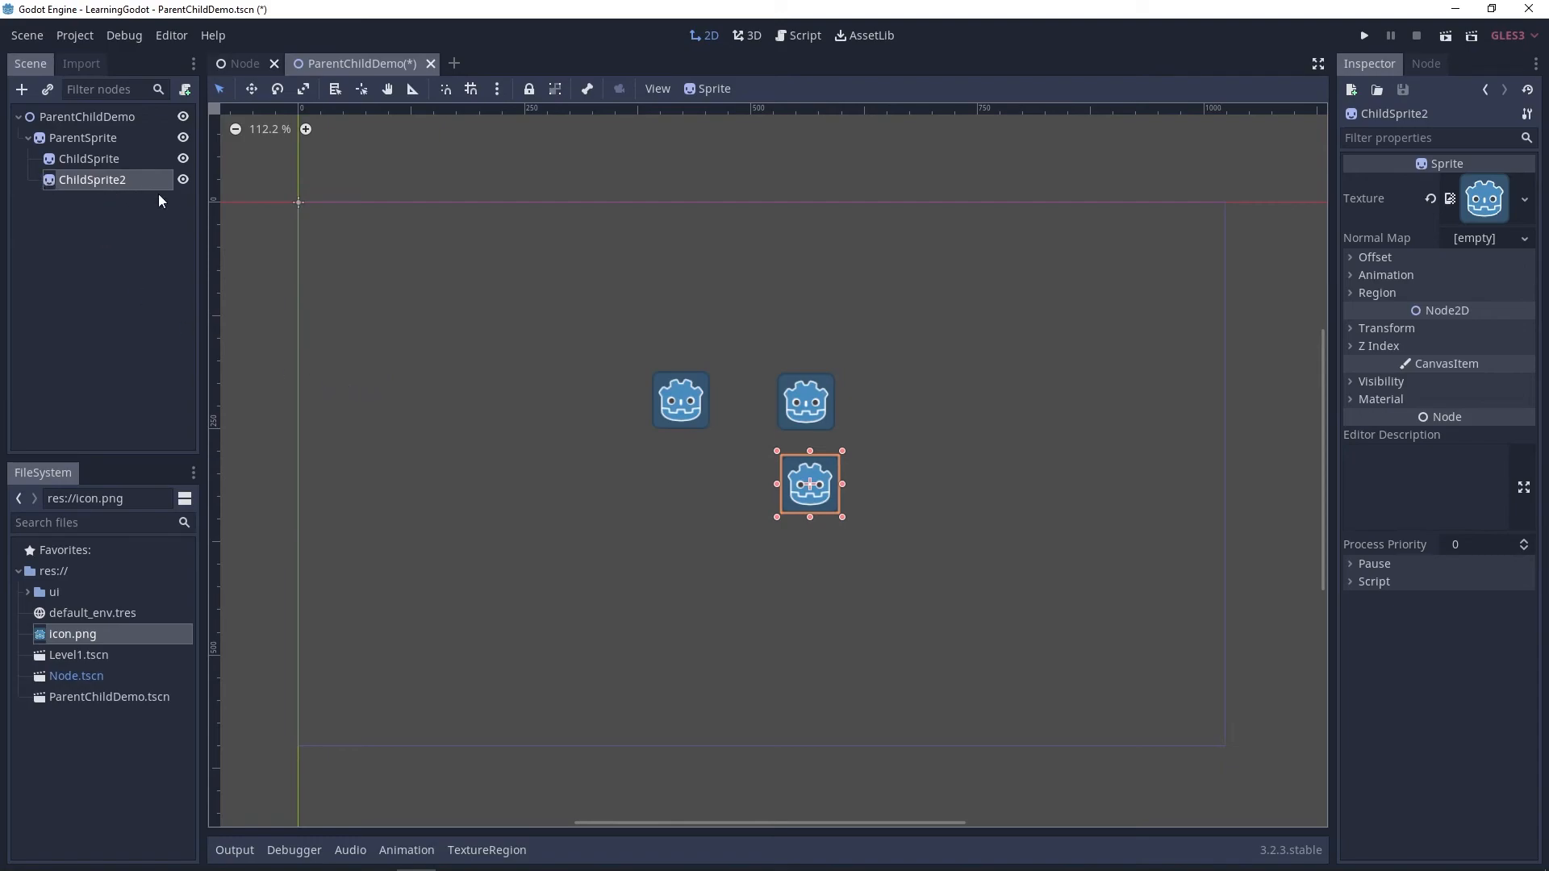
left_click_drag(707, 557, 924, 475)
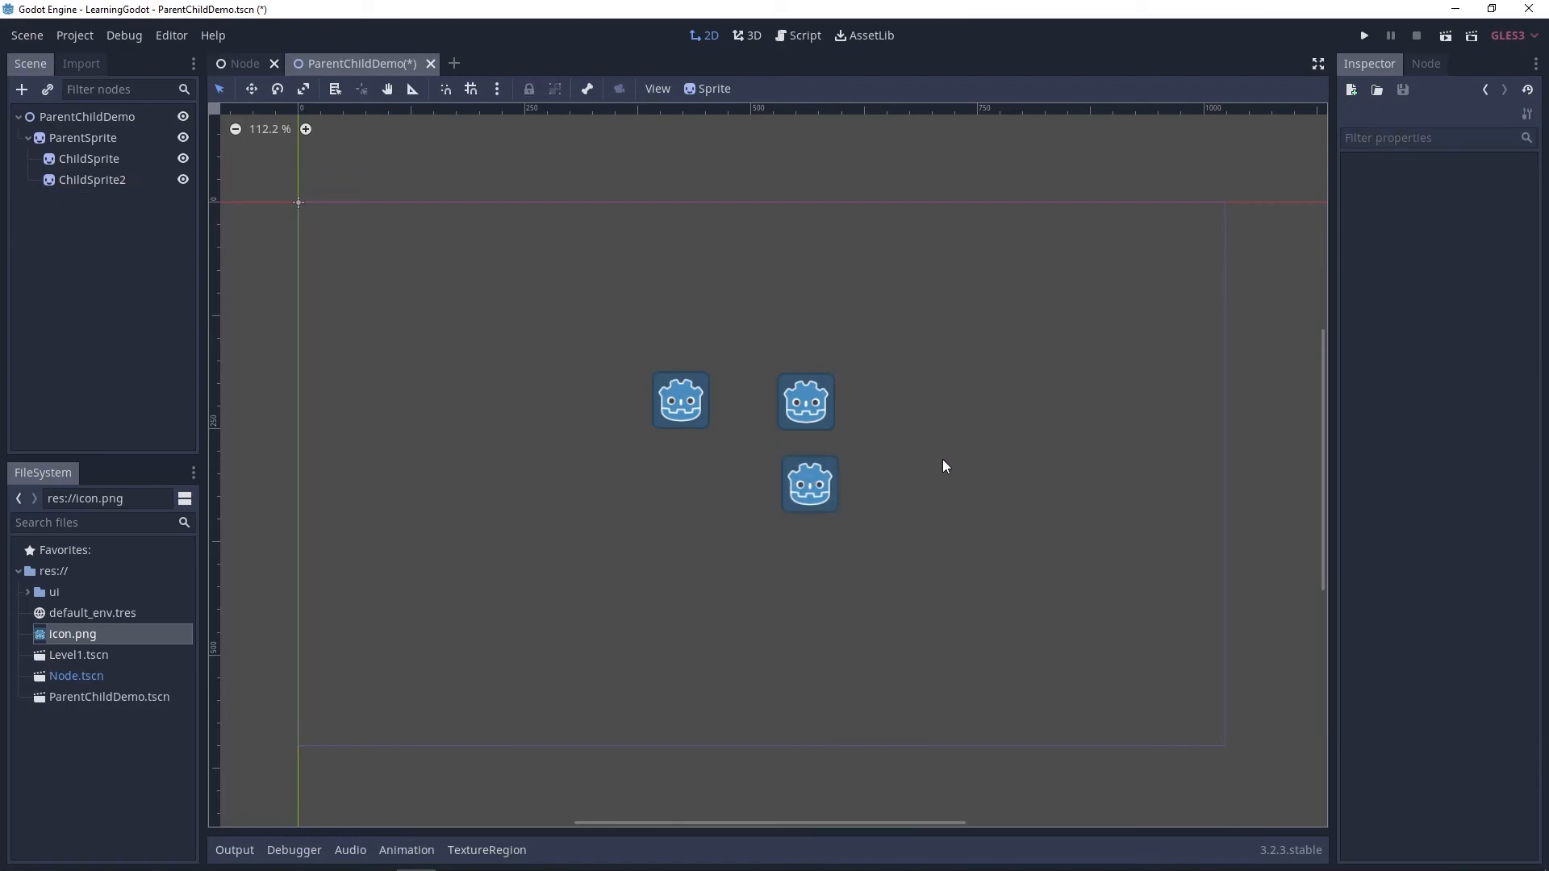
- Delete the ChildSprite2 node from the scene
left_click(807, 489)
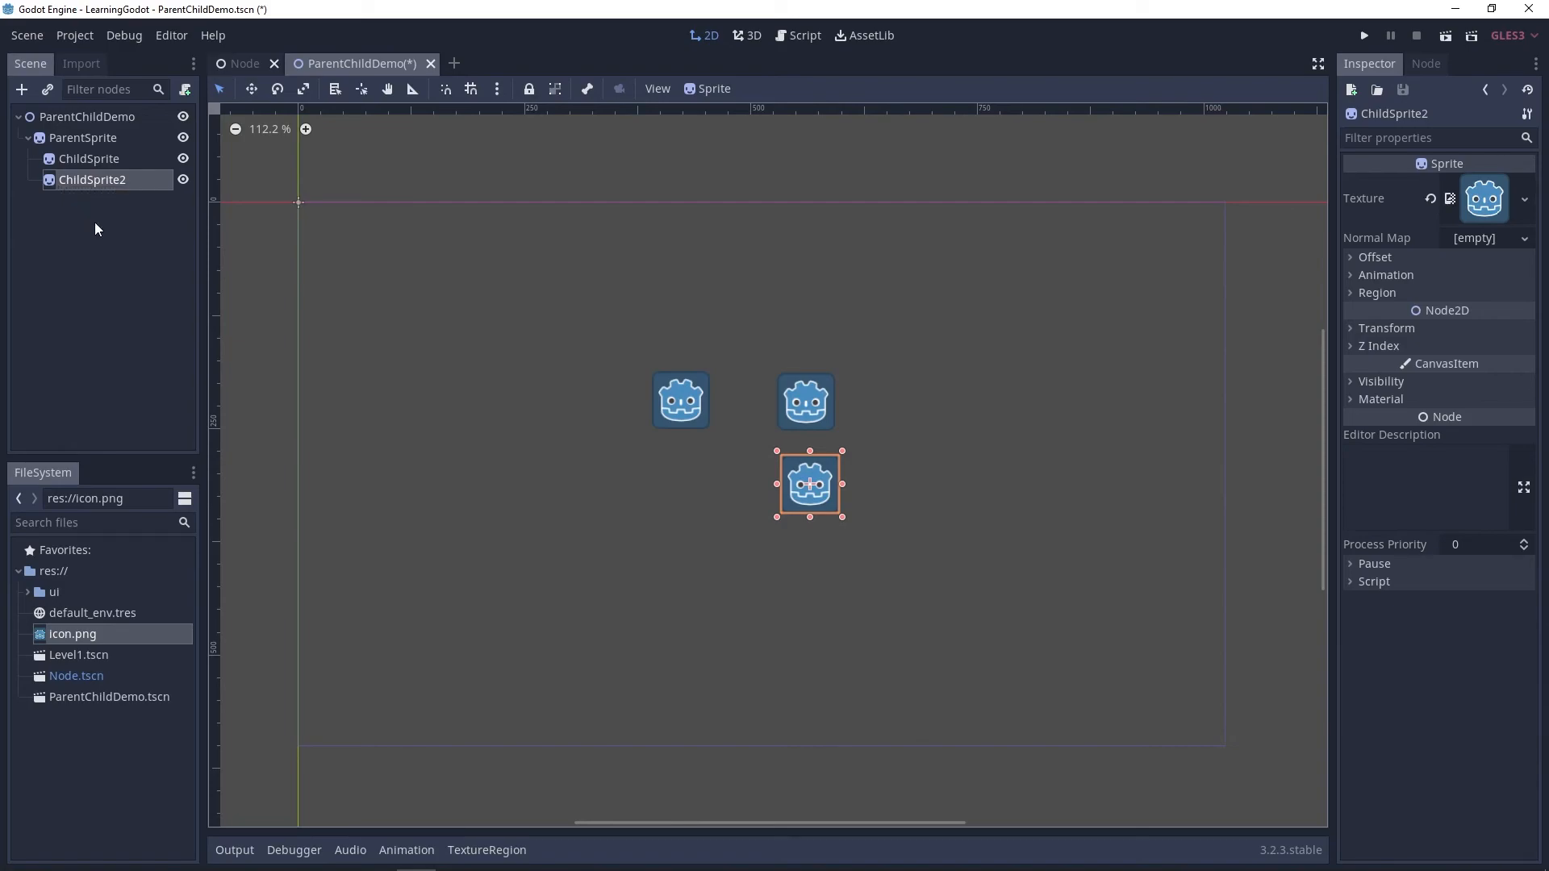
right_click(103, 186)
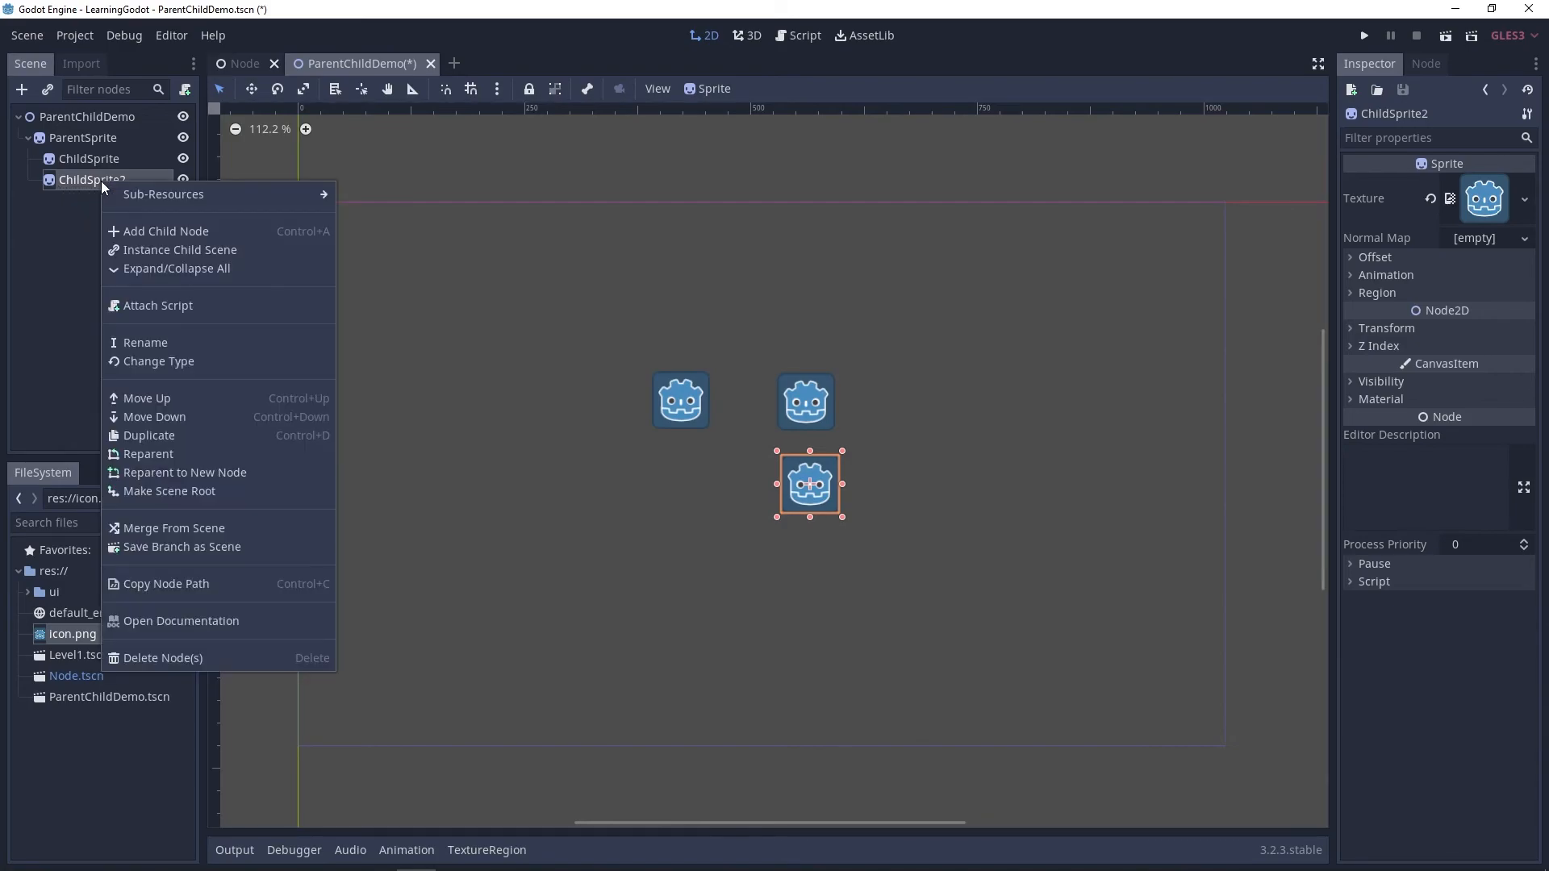
left_click(264, 659)
left_click(739, 458)
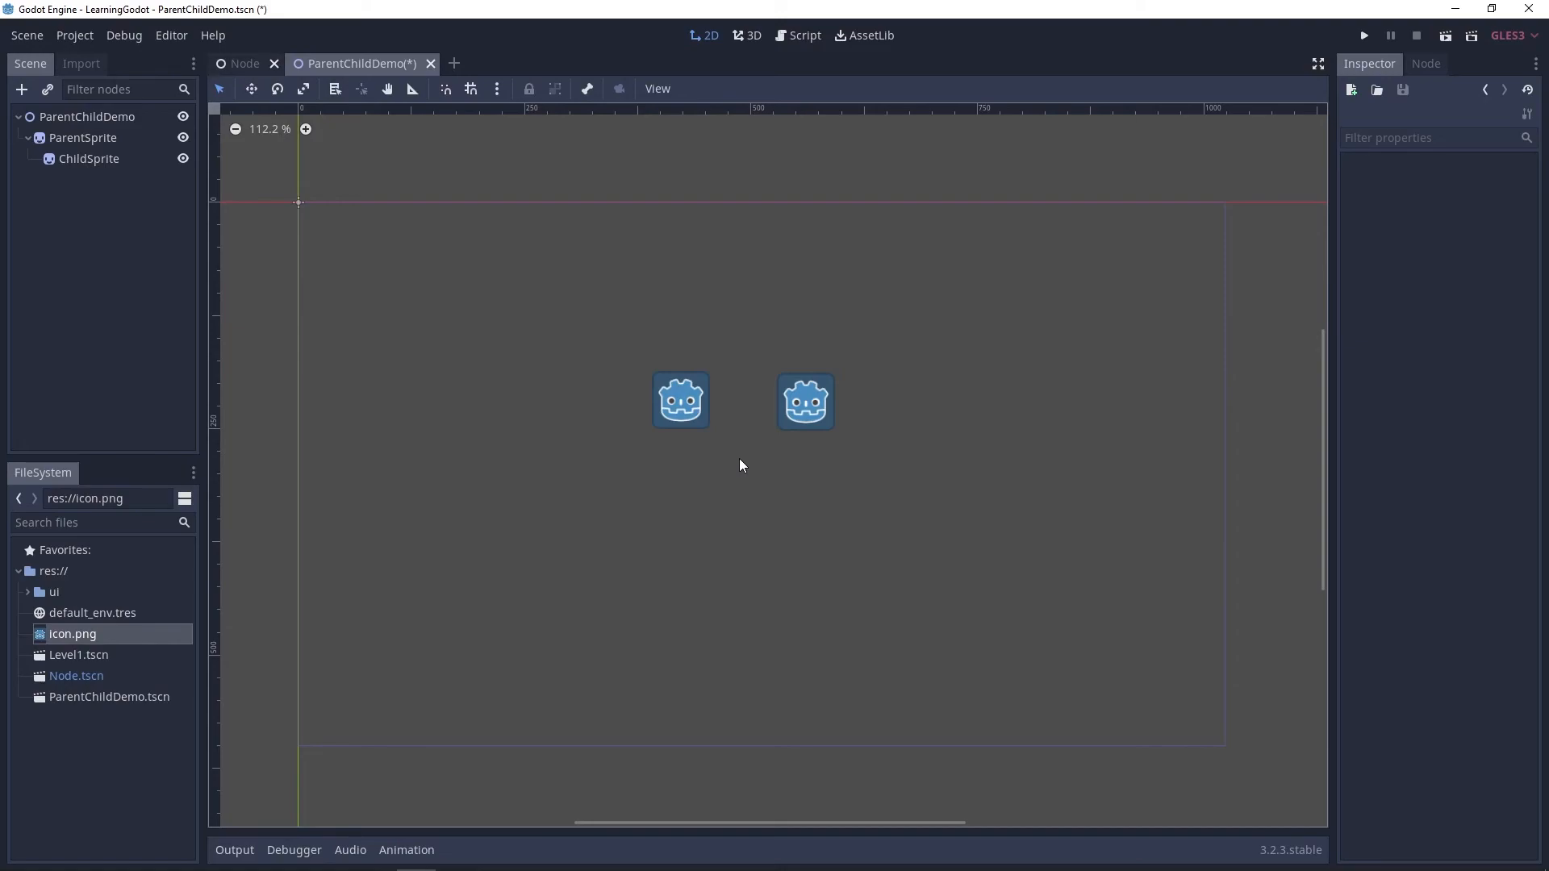
- Delete ParentSprite together with its child node, and undo the deletion
left_click(108, 139)
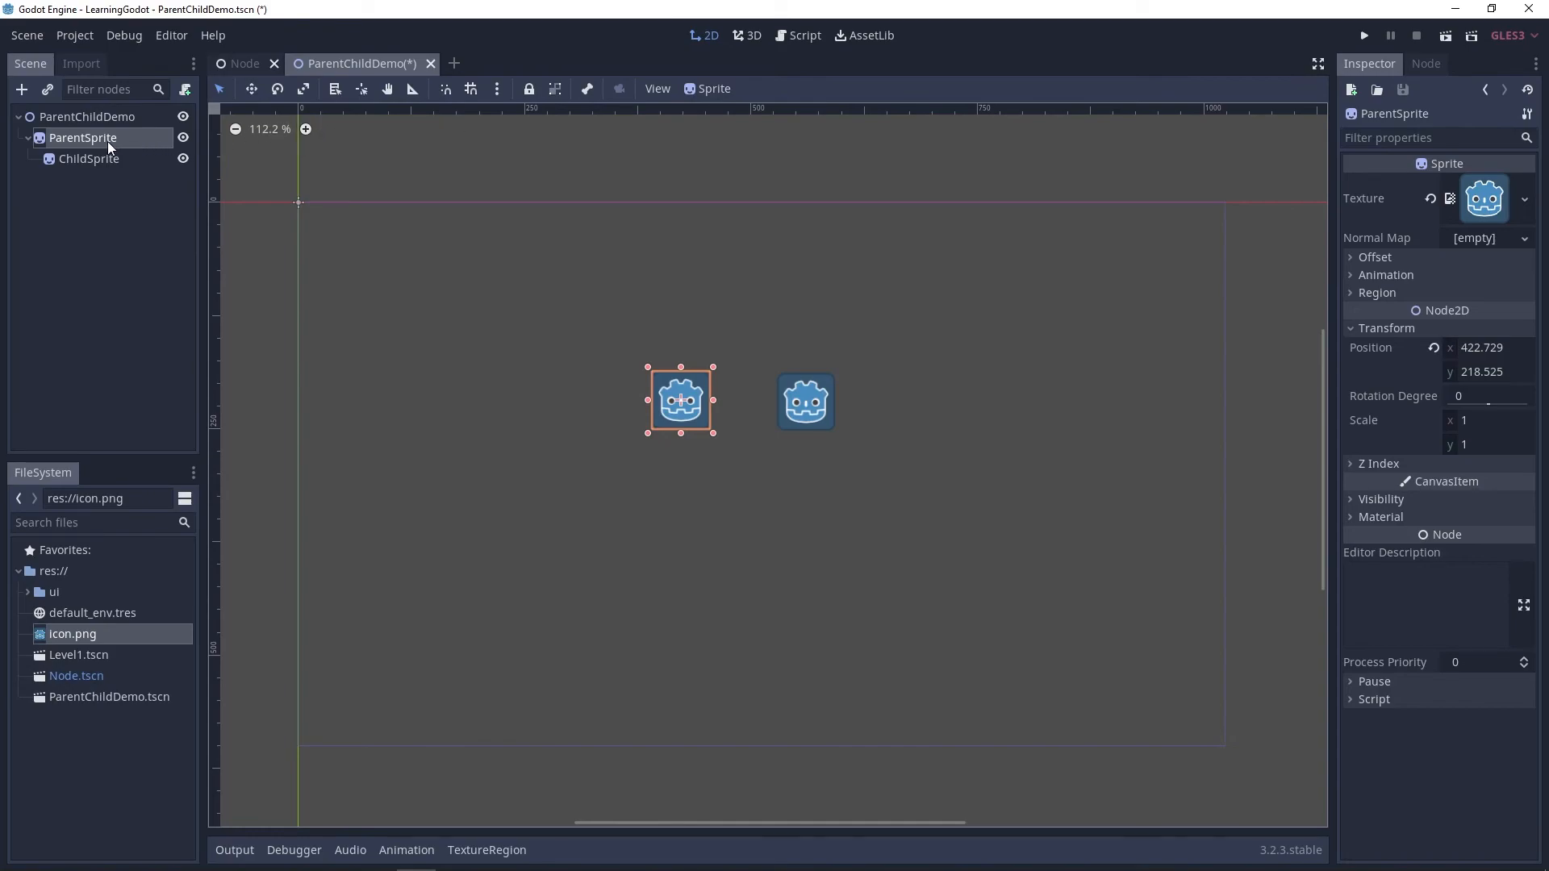
right_click(99, 137)
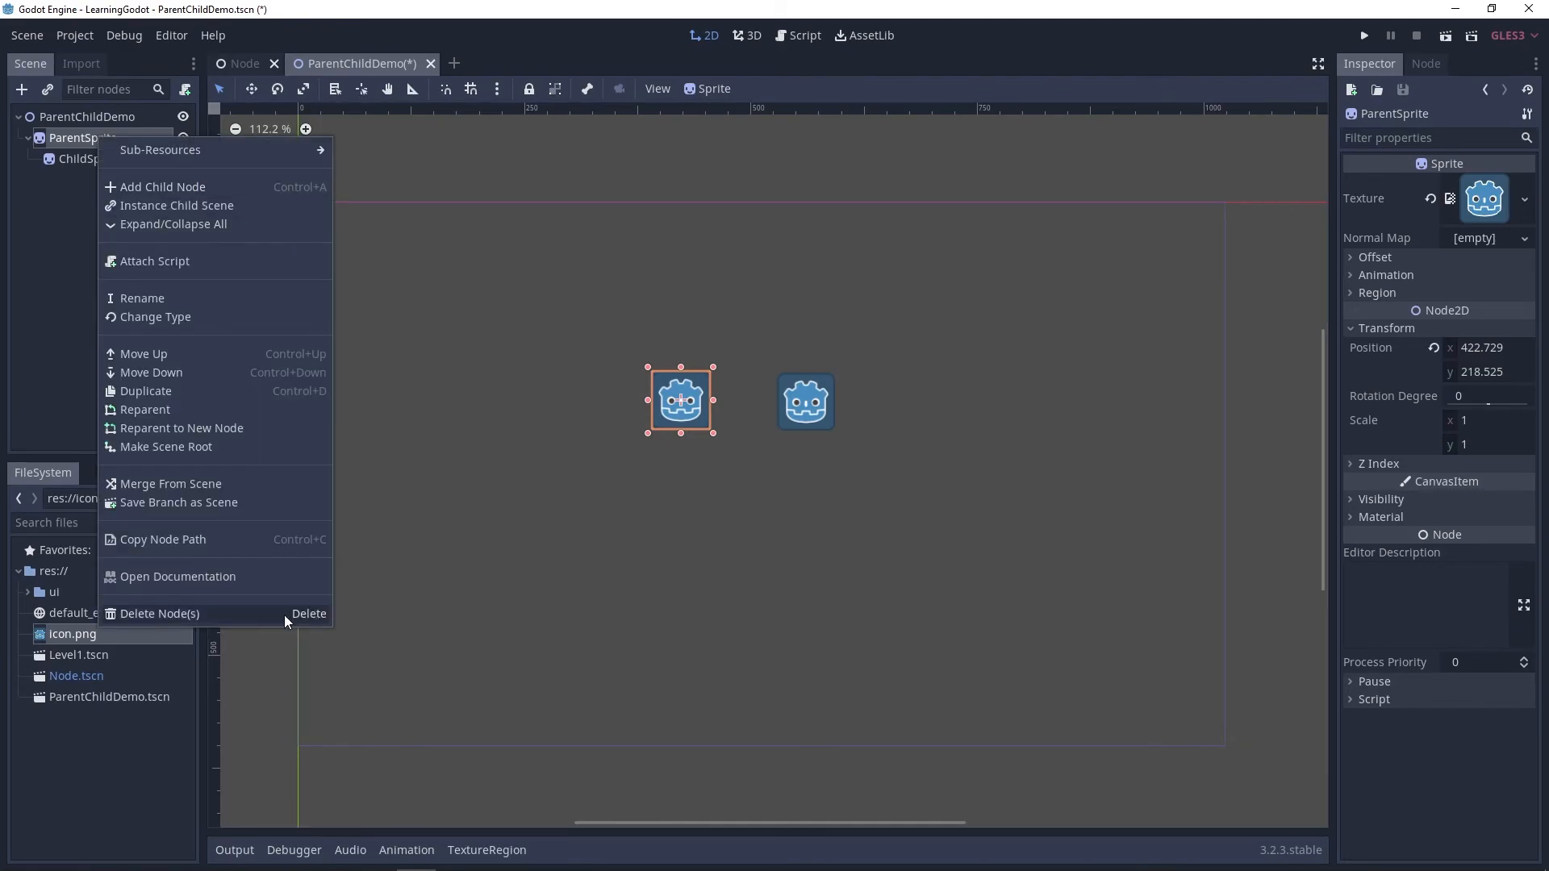
left_click(283, 615)
left_click(720, 460)
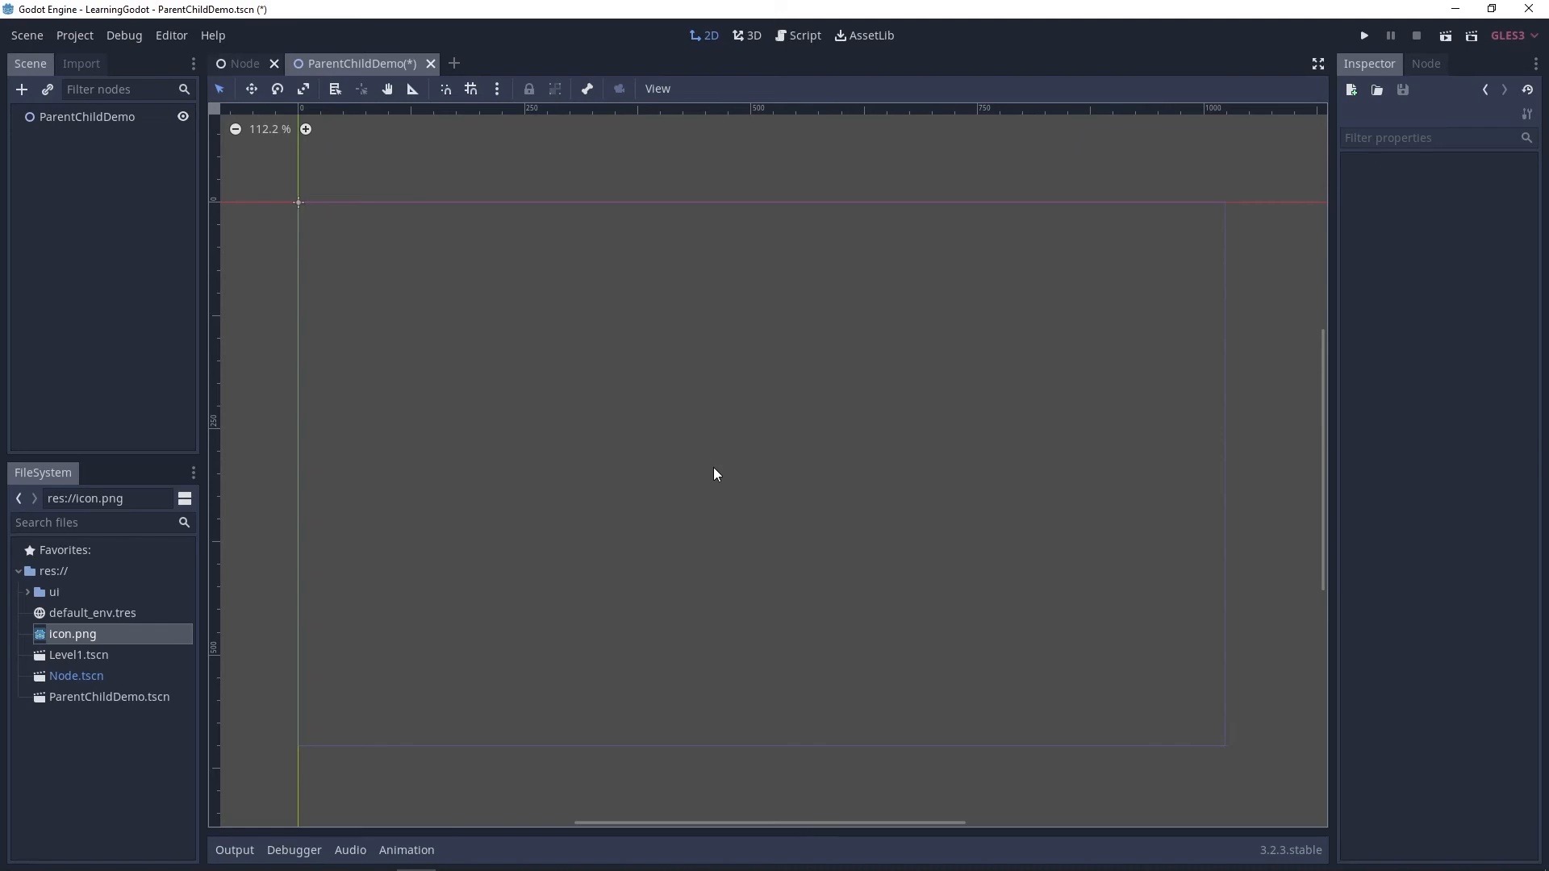
key("ctrl+z")
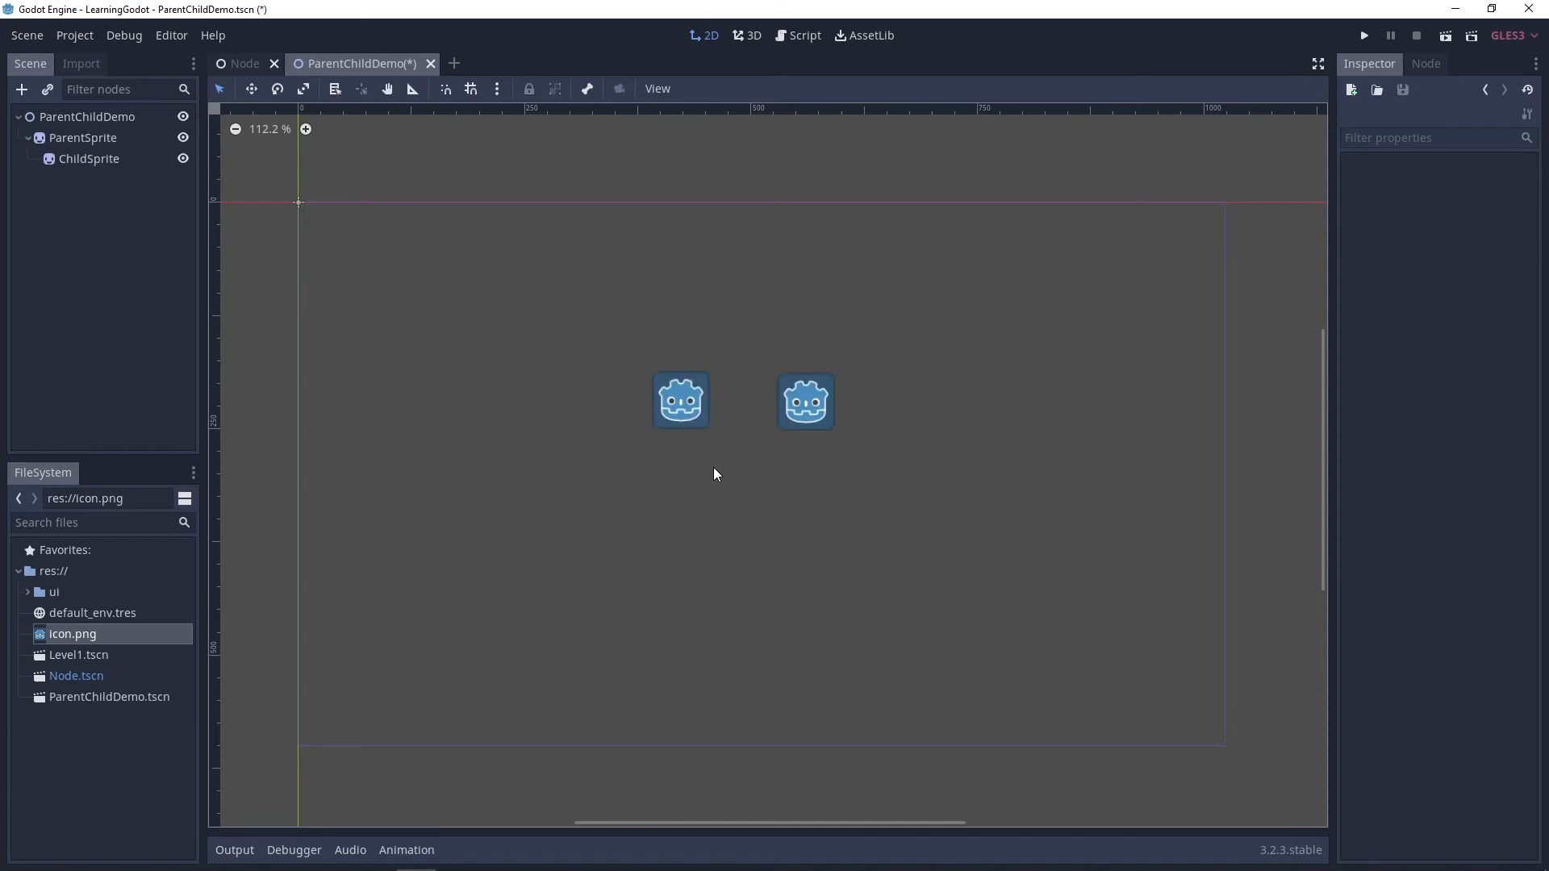
- Box-select both sprites, clear the selection, and save the ParentChildDemo scene
left_click_drag(587, 475, 965, 327)
left_click(965, 329)
key("ctrl+s")
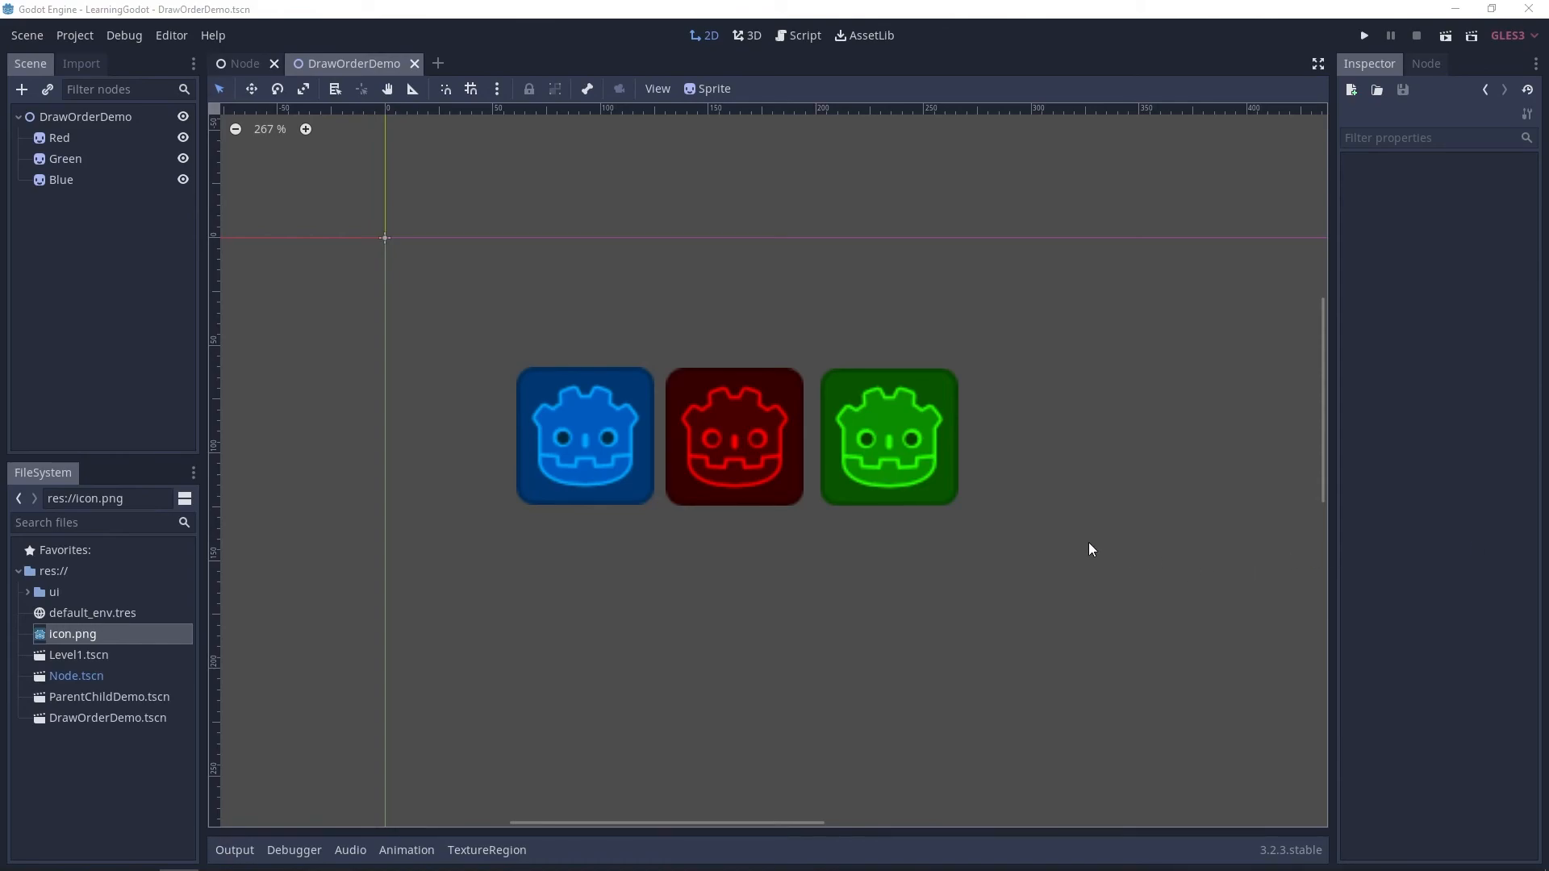
- Box-select the Red, Green and Blue sprites in the DrawOrderDemo scene, then clear the selection
left_click_drag(1049, 579, 393, 316)
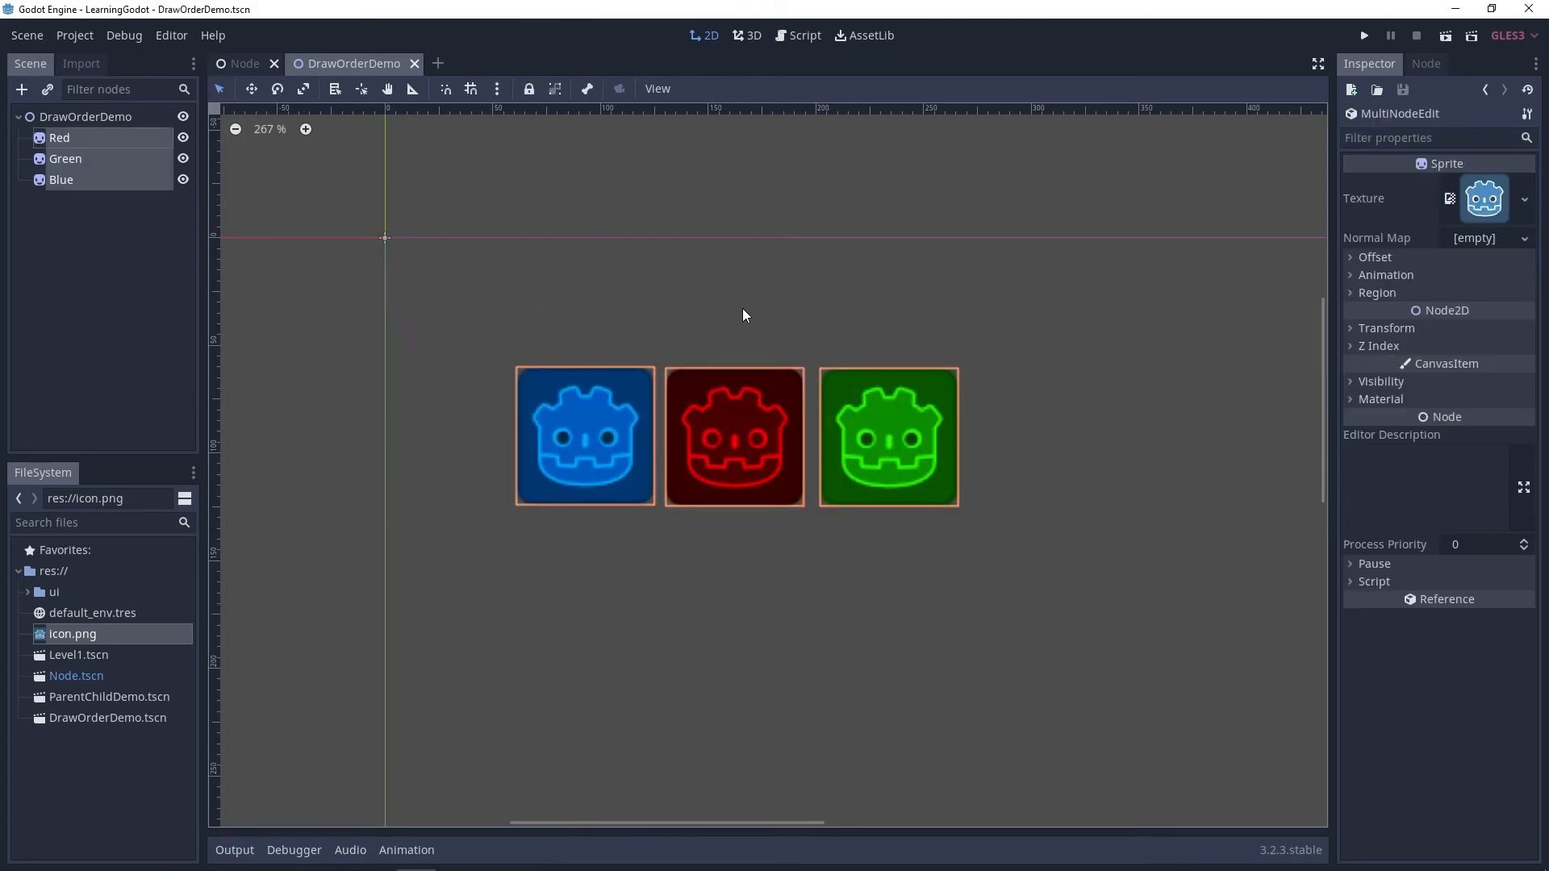
left_click(908, 326)
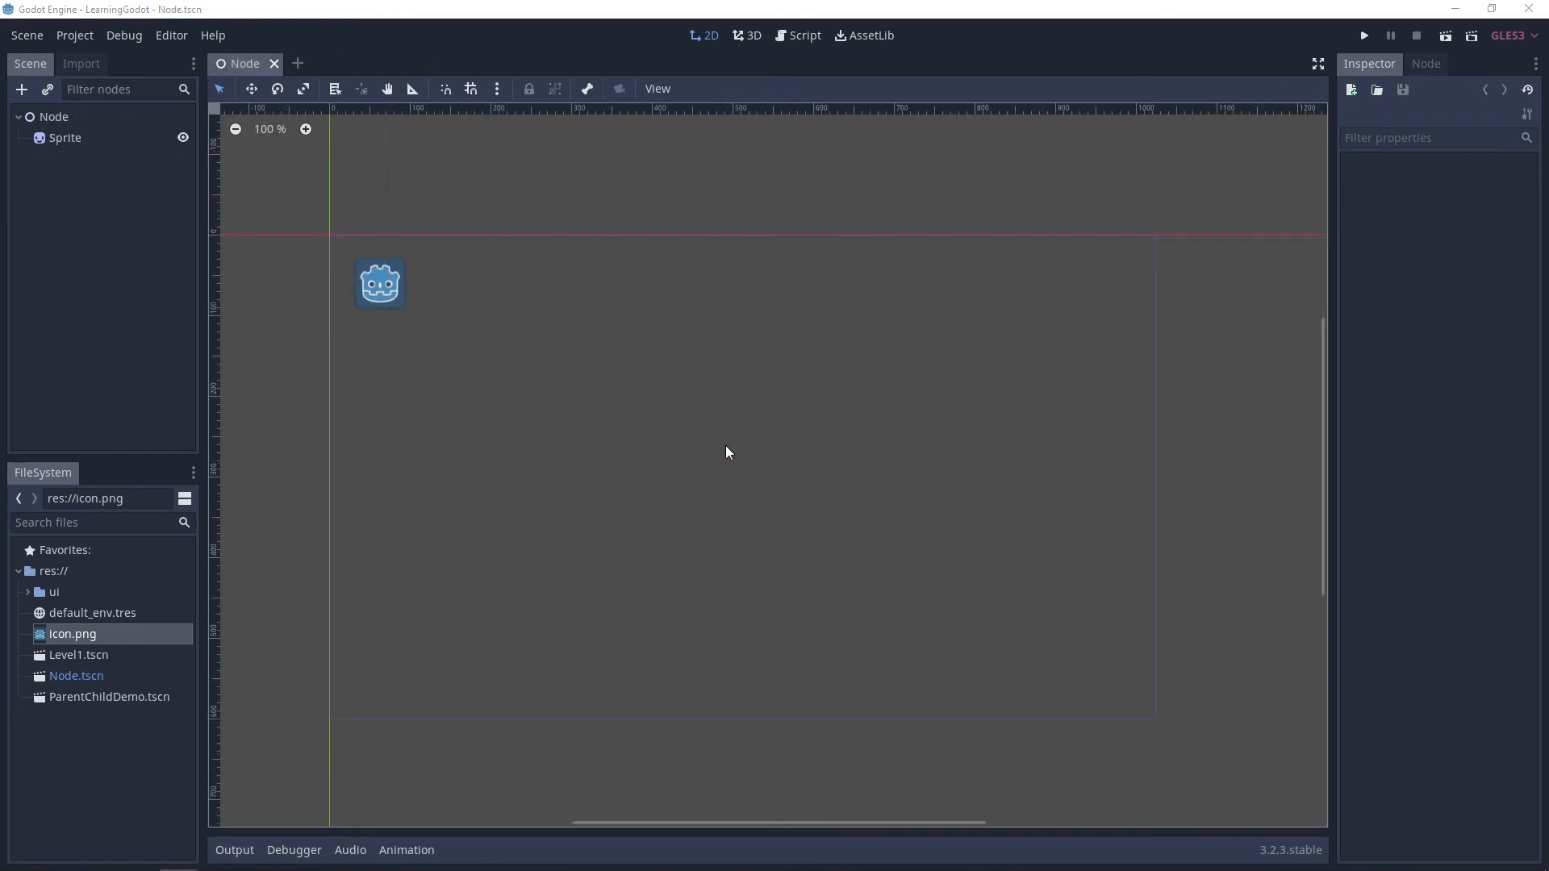
- Create a new 2D scene with a root node named DrawOrderDemo and save it as DrawOrderDemo.tscn
left_click(297, 64)
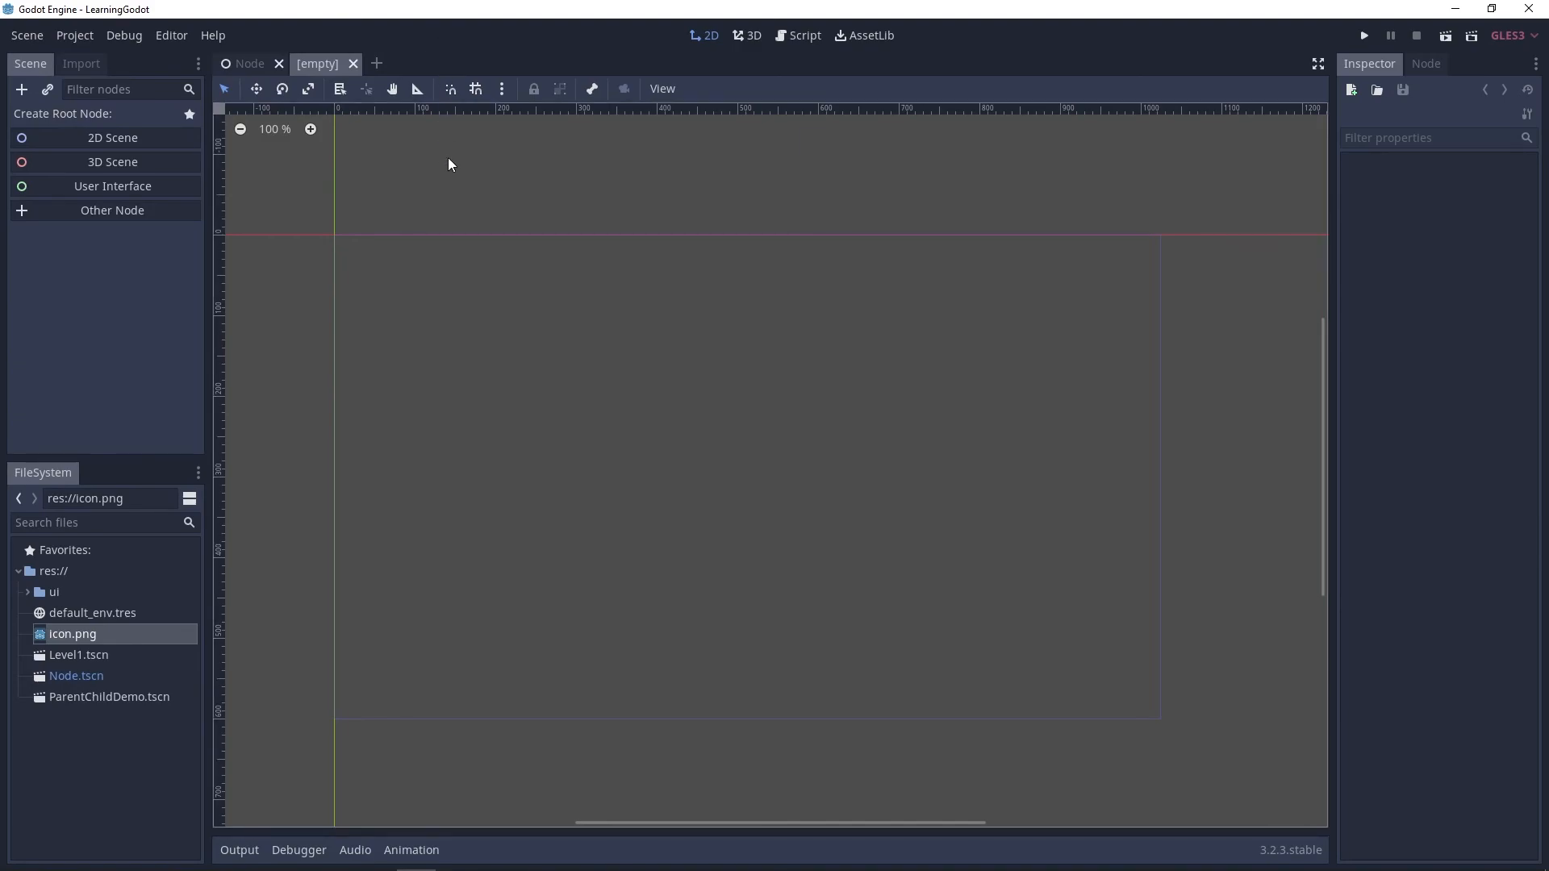
left_click(167, 138)
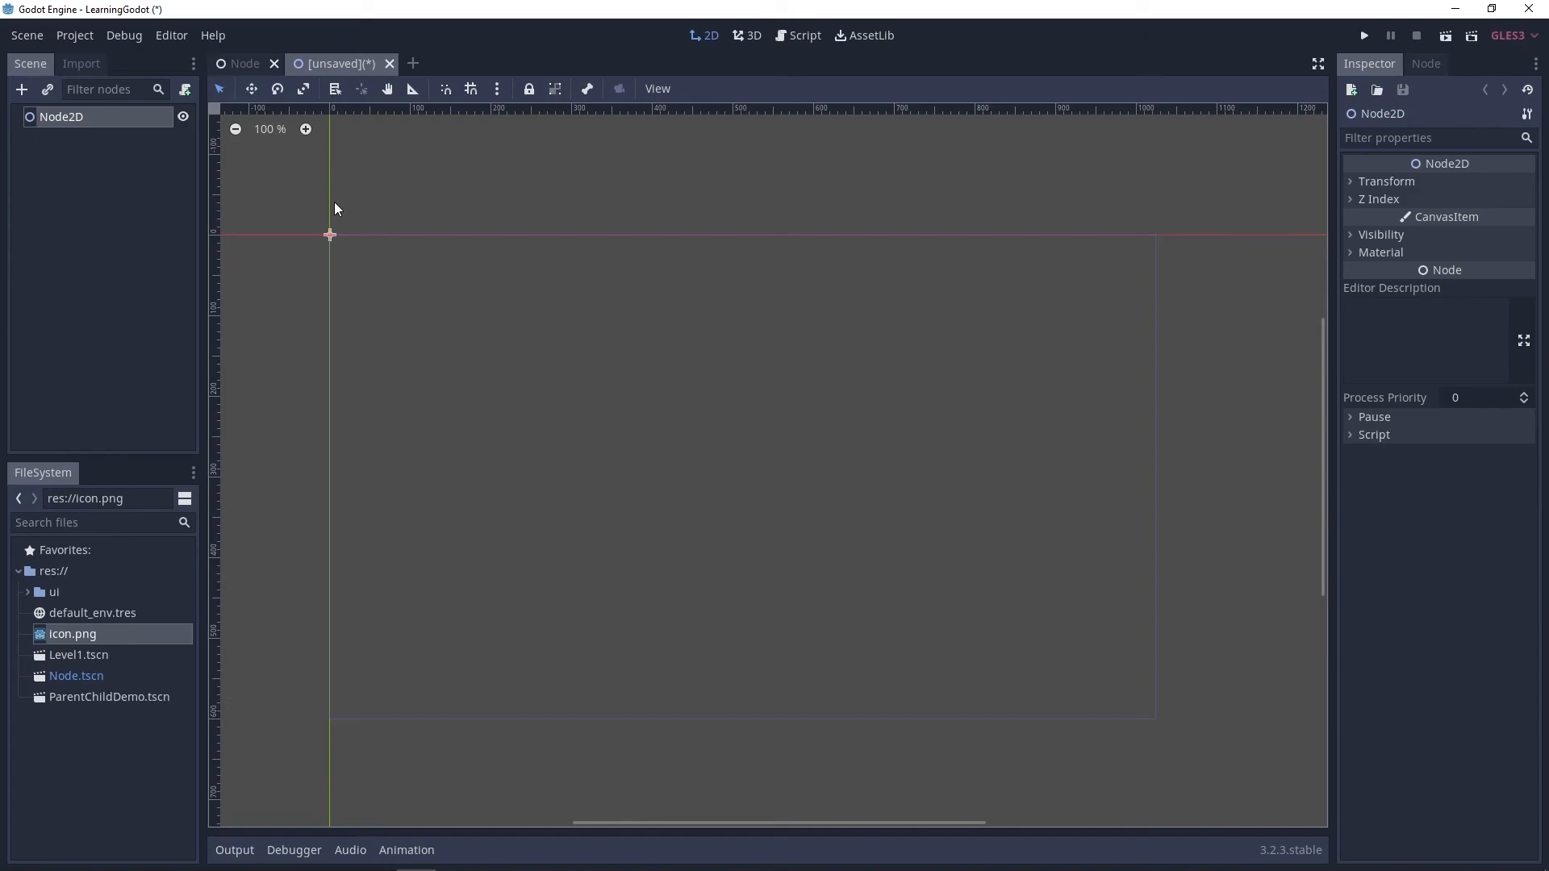
double_click(101, 121)
type("DrawOrderDemo")
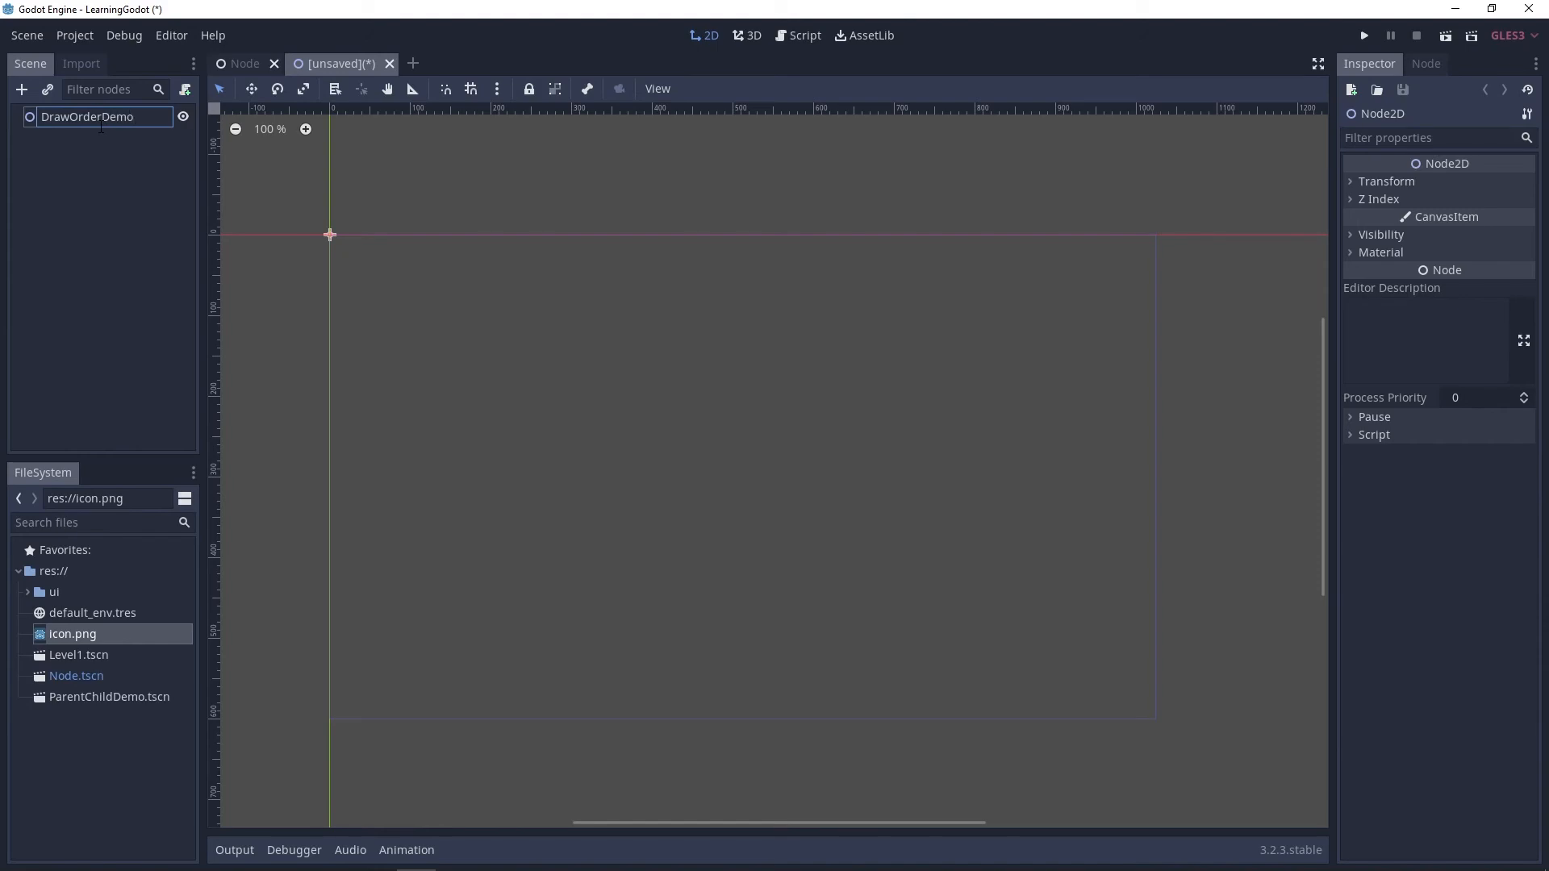
key("Return")
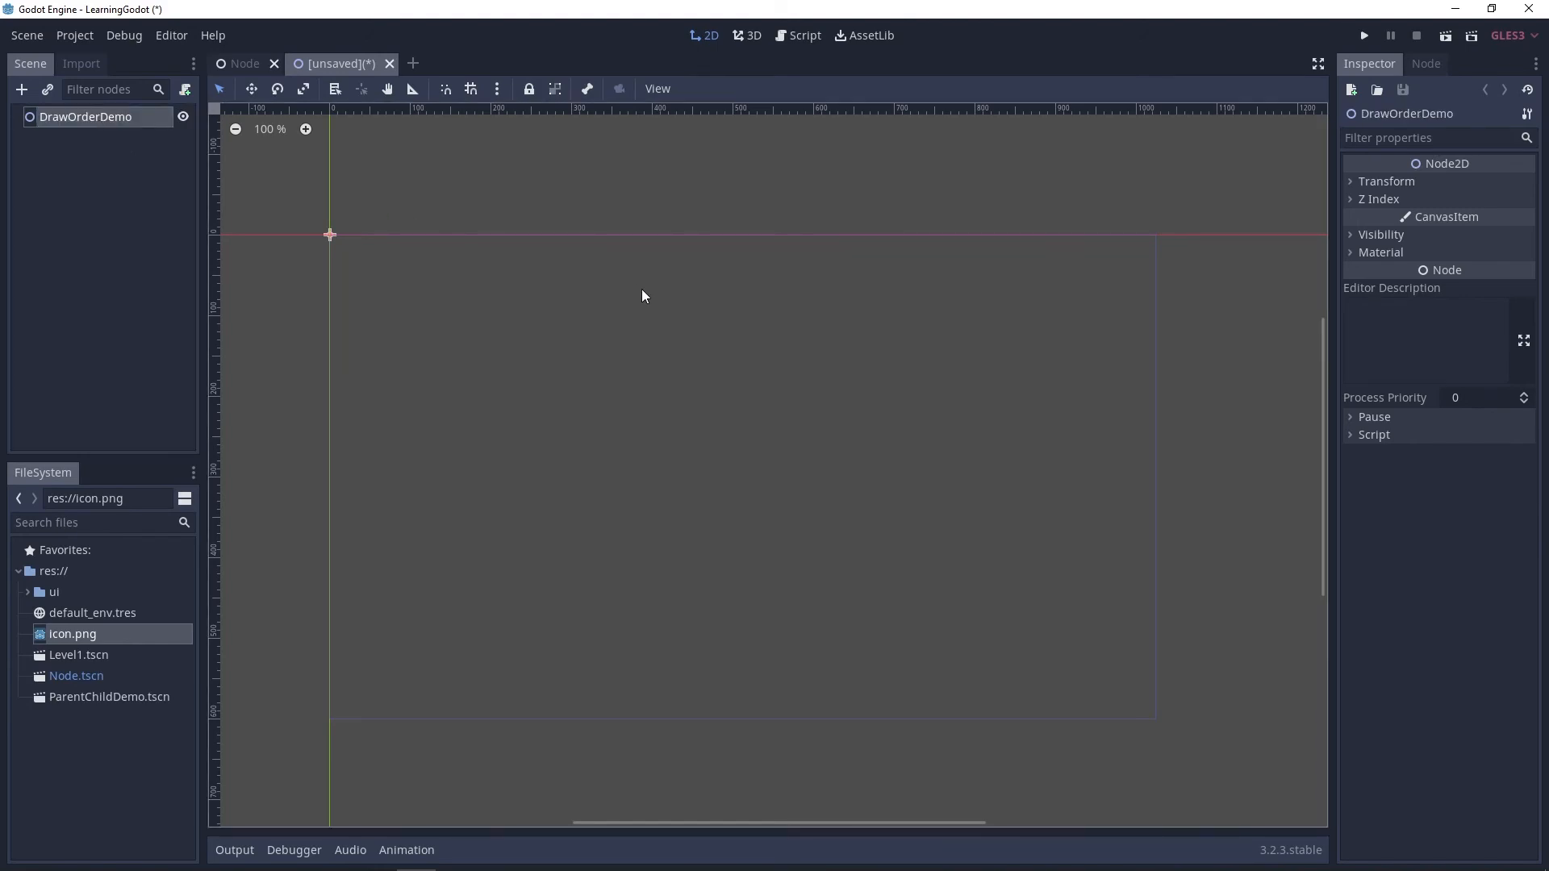
key("ctrl+s")
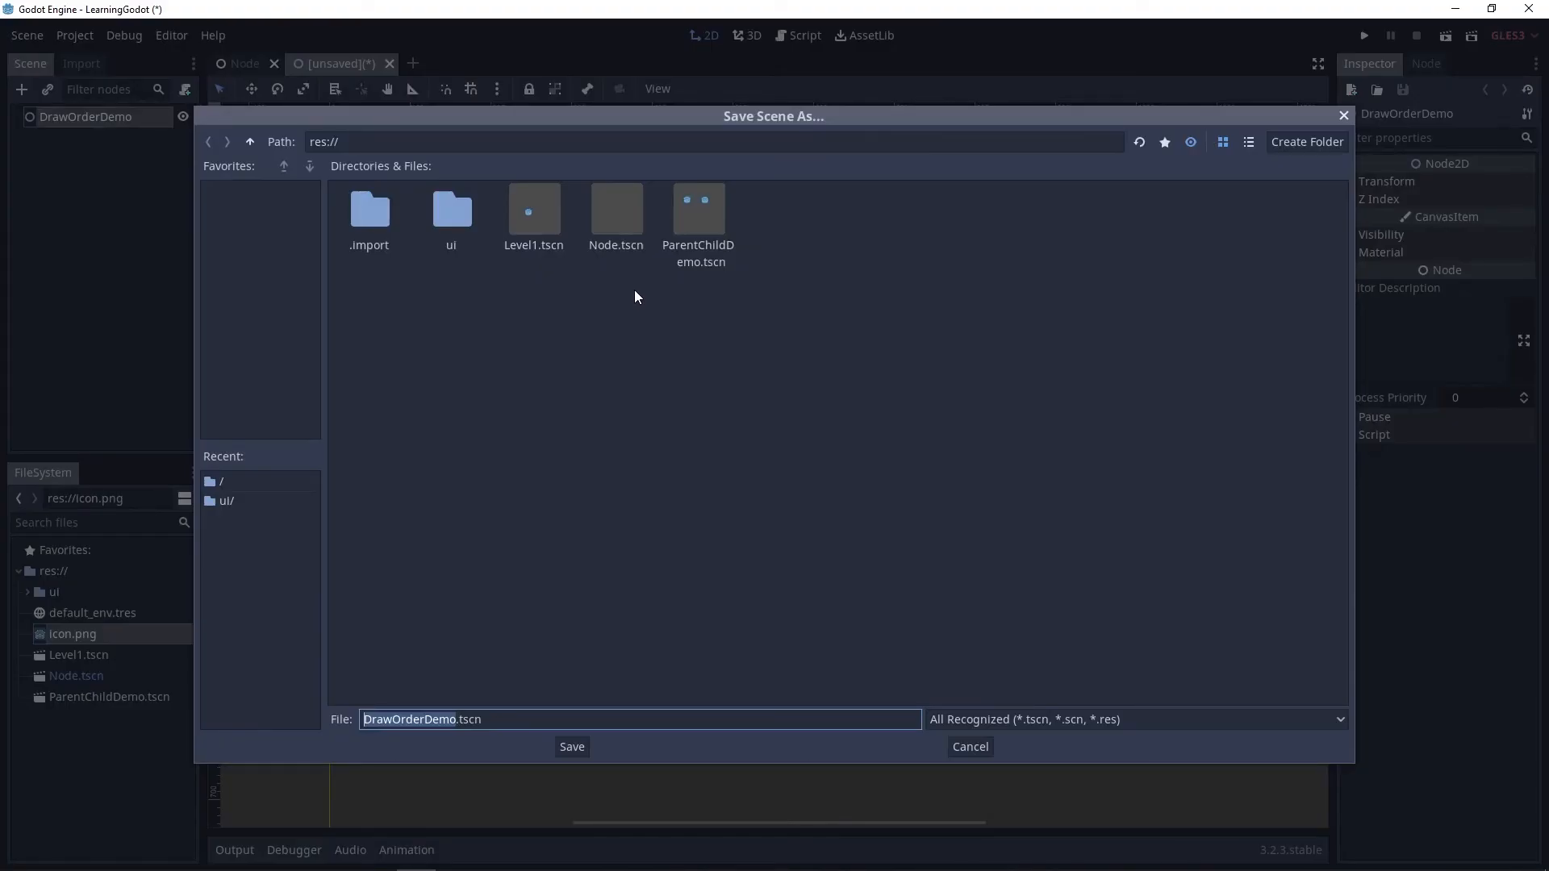
left_click(573, 747)
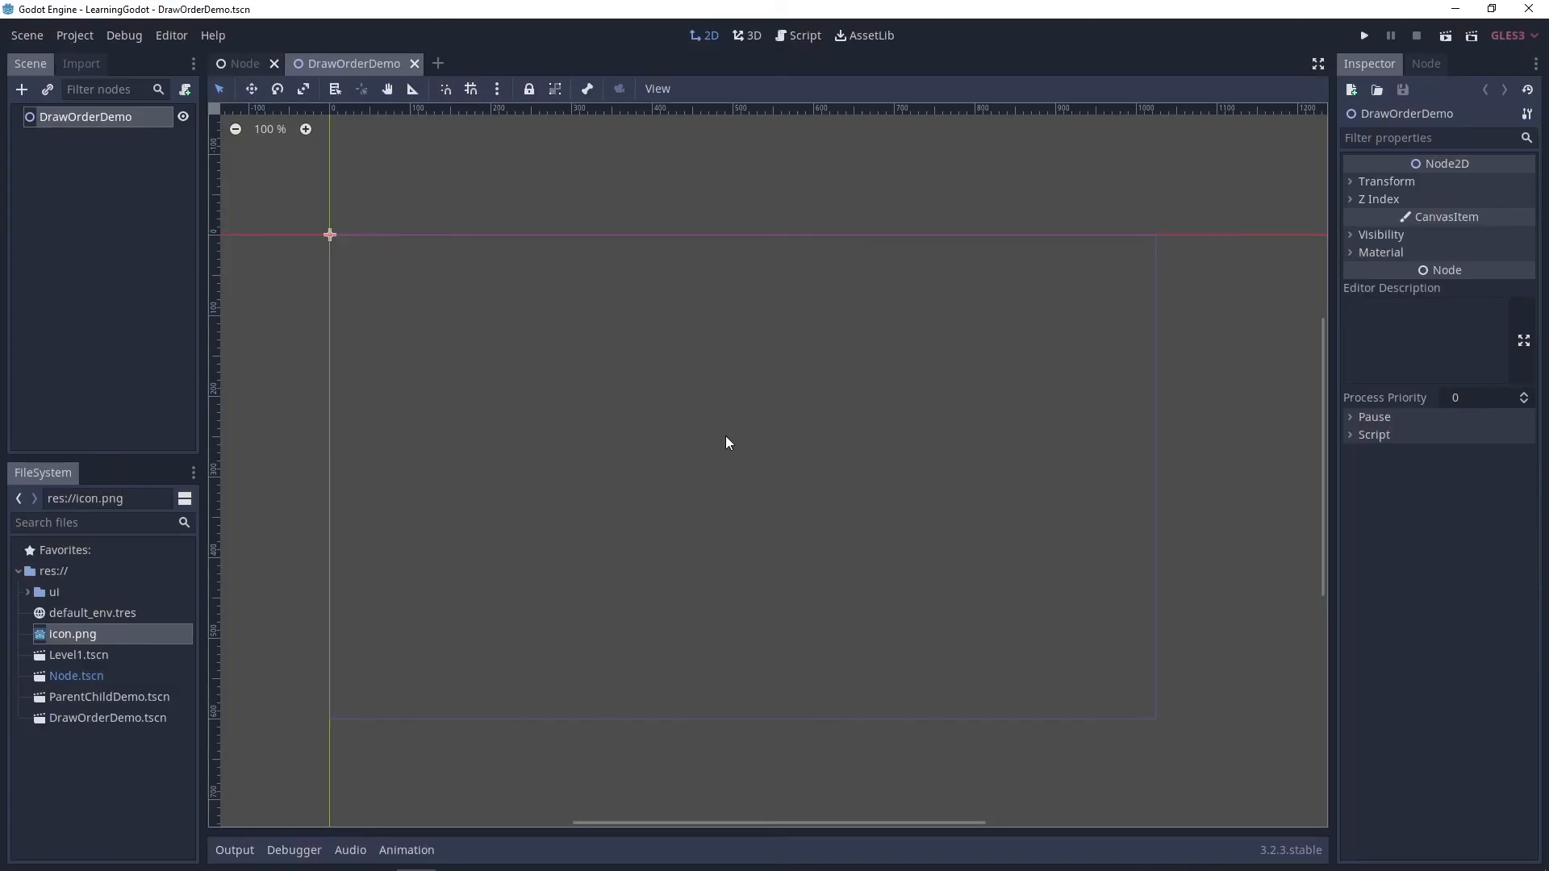
- Add a Sprite node under DrawOrderDemo and assign icon.png as its texture
middle_click_drag(665, 349, 663, 353)
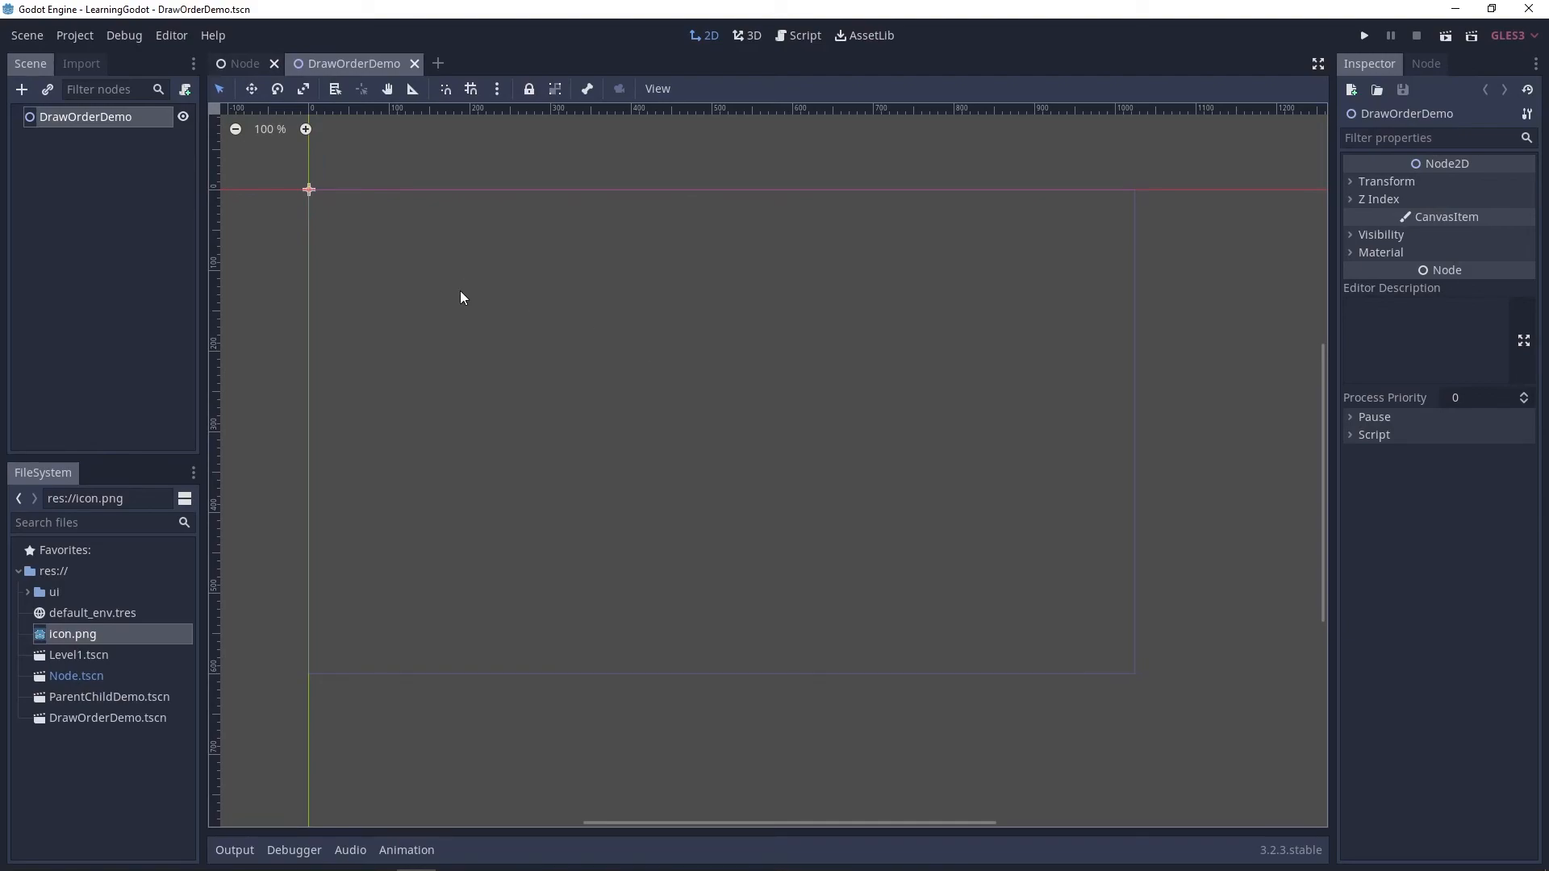
left_click(22, 88)
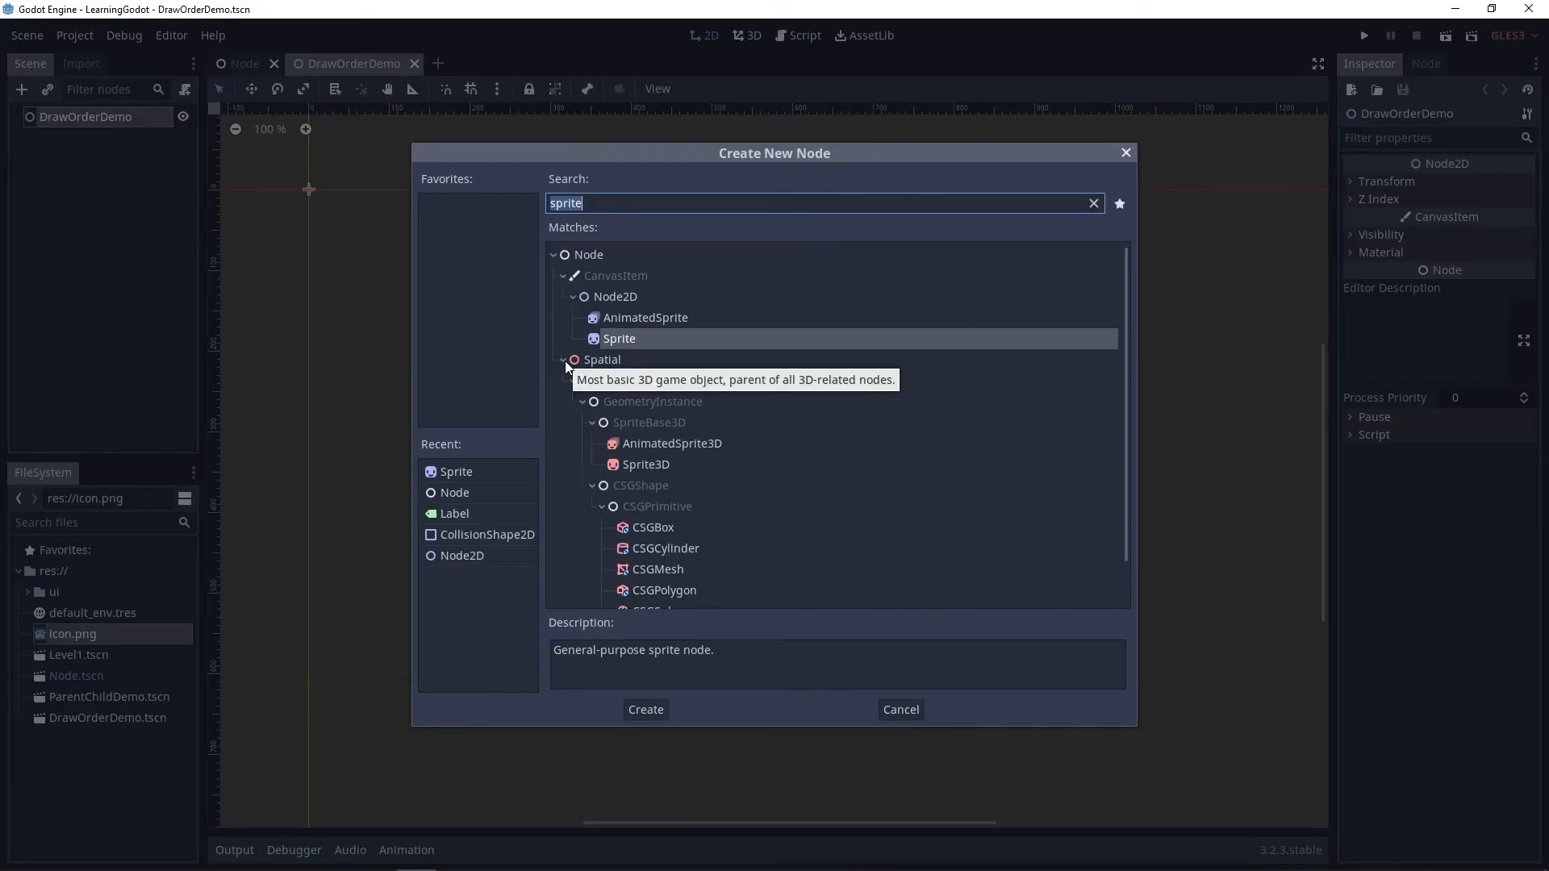
double_click(630, 337)
middle_click_drag(563, 360, 607, 405)
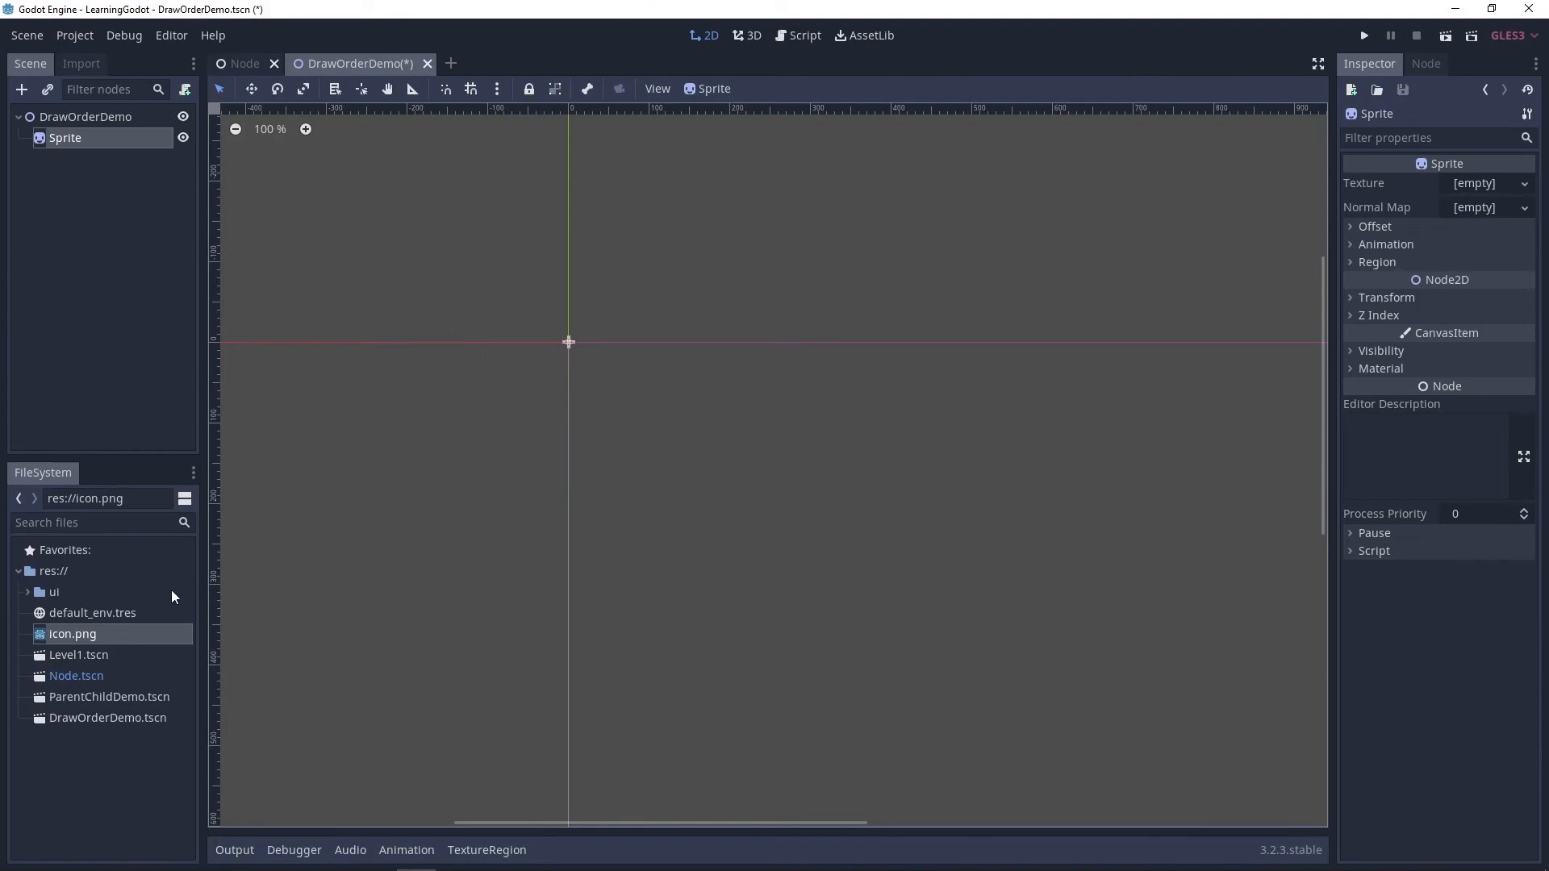
left_click_drag(61, 631, 1476, 190)
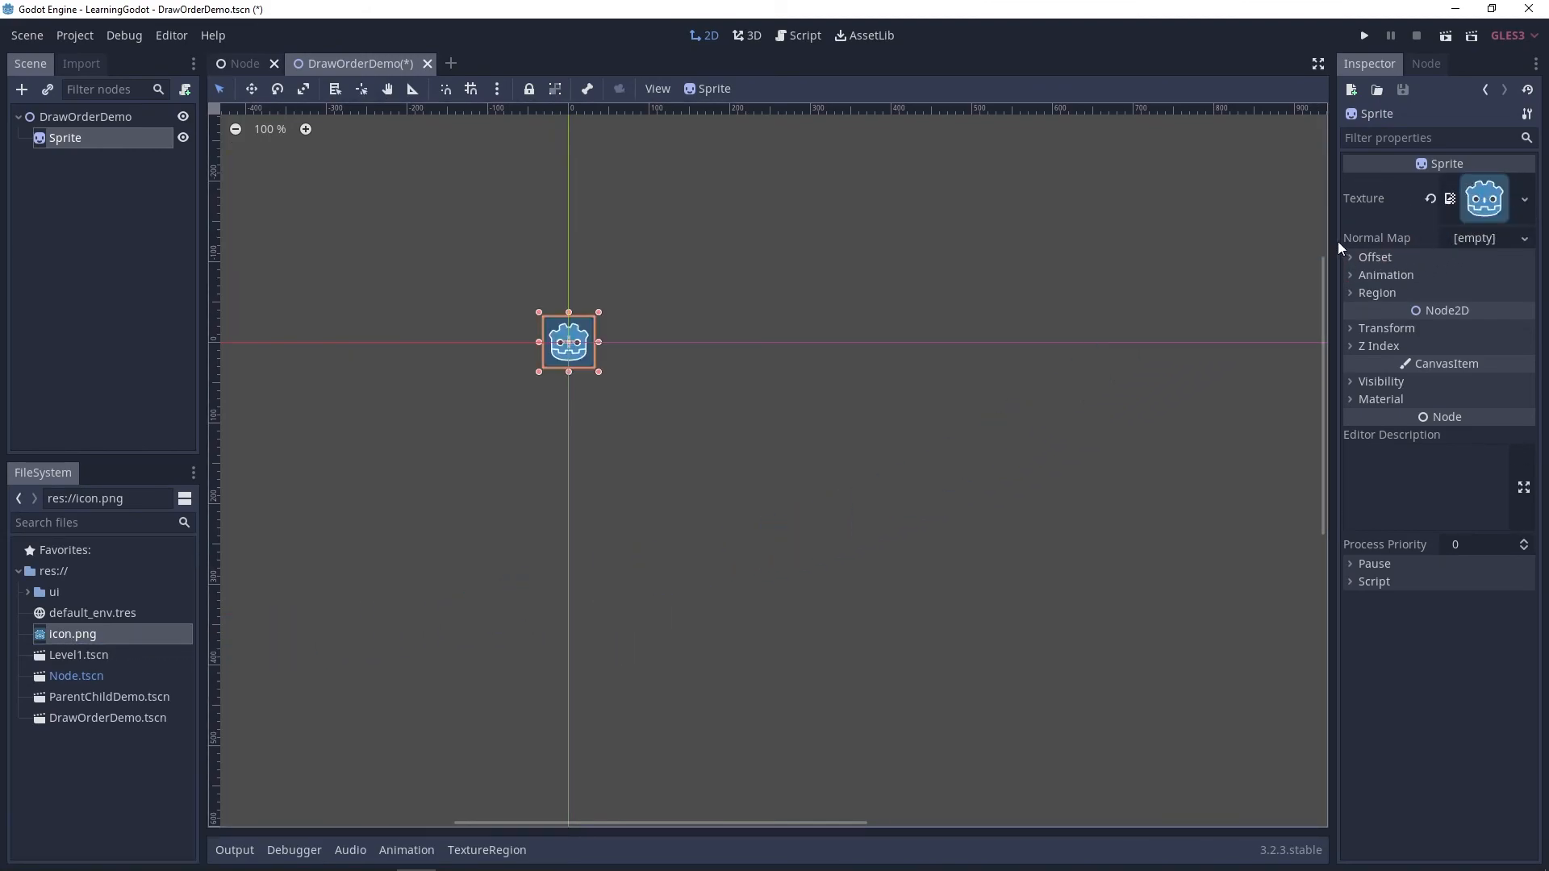
- Set the sprite's Modulate colour to pure red (ff0000) in its Visibility properties
scroll(484, 387, "up", 9)
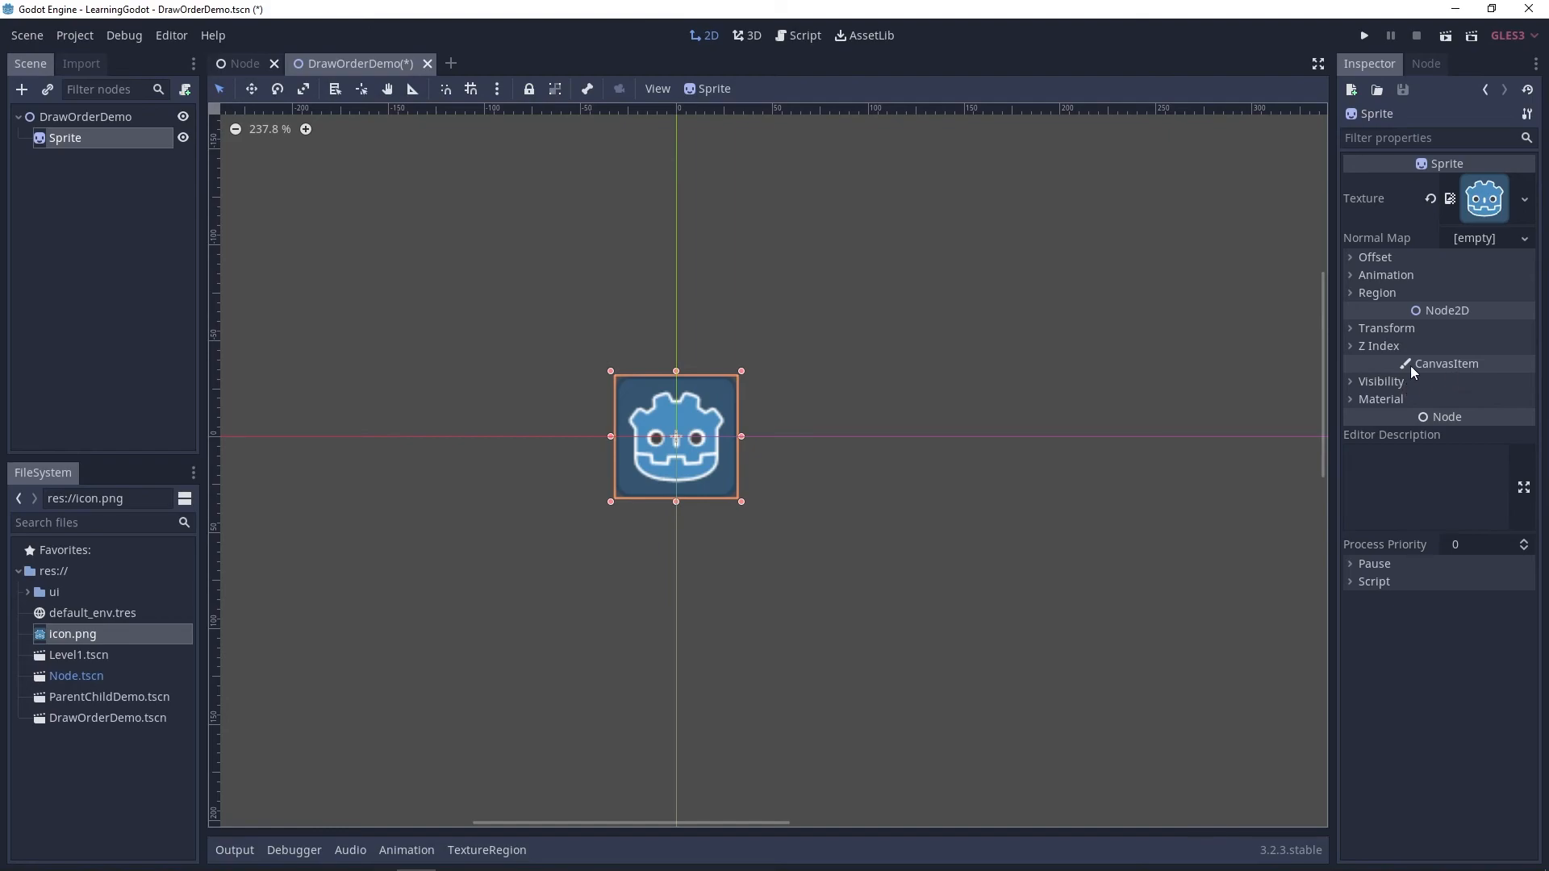
left_click(1352, 383)
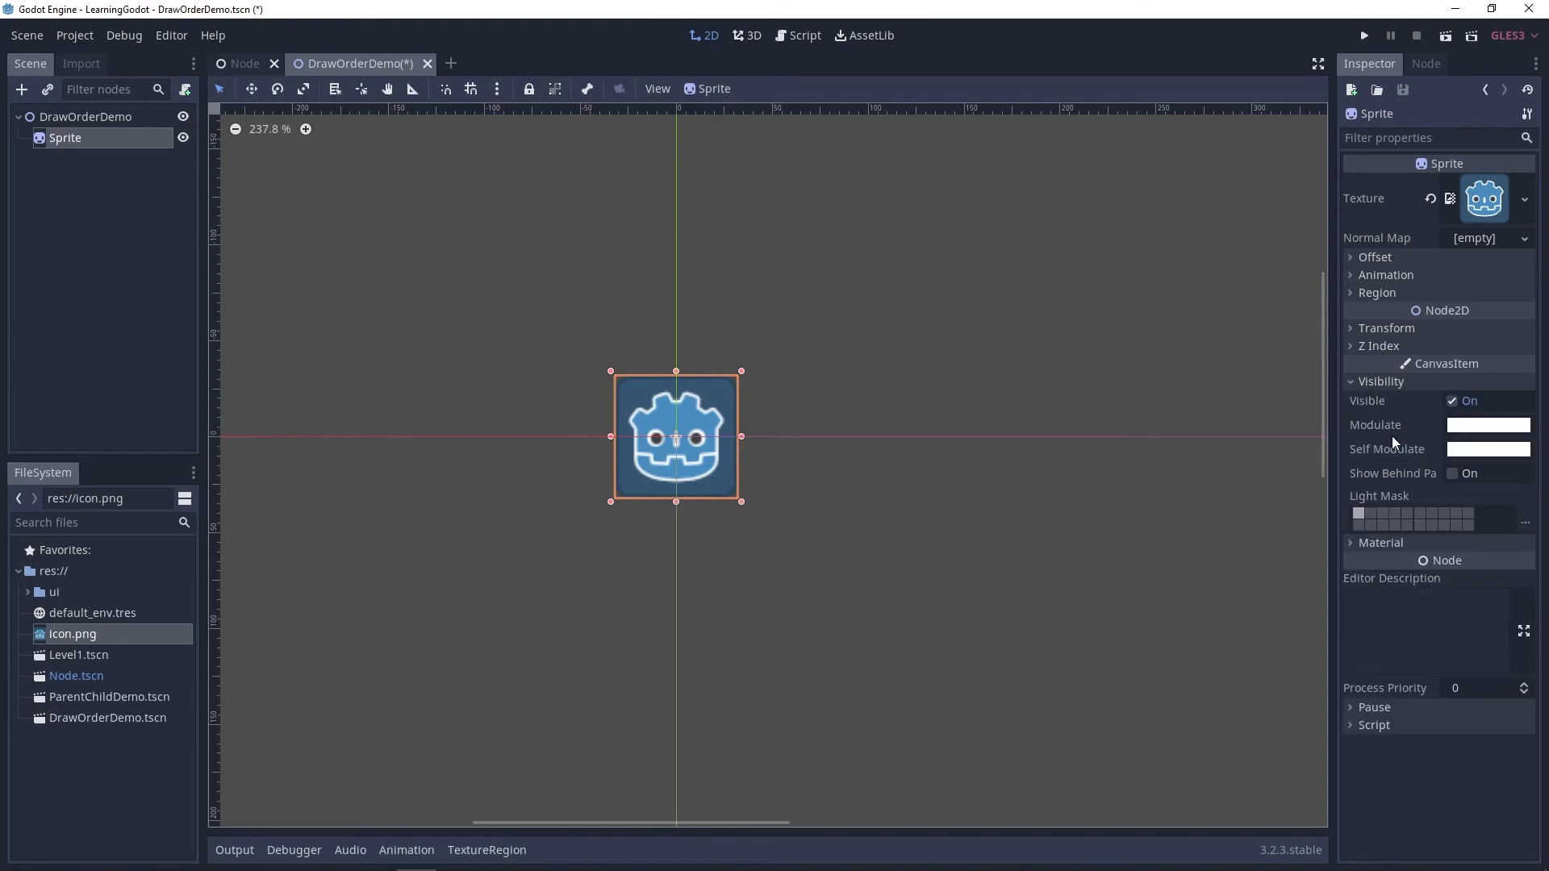
mouse_move(1387, 424)
left_click(1495, 433)
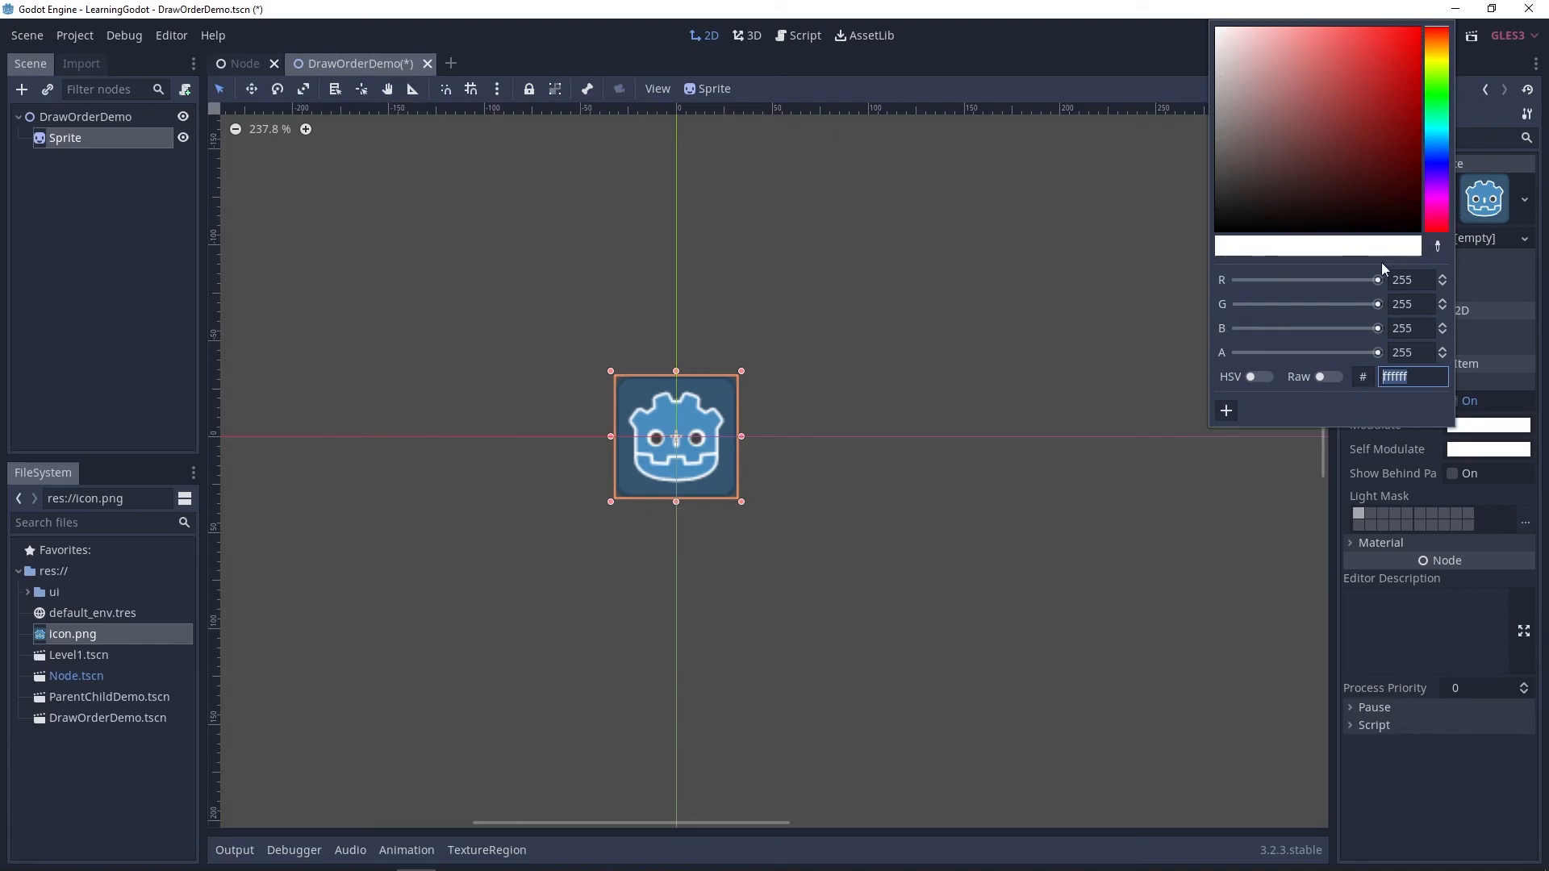
left_click_drag(1341, 124, 1427, 23)
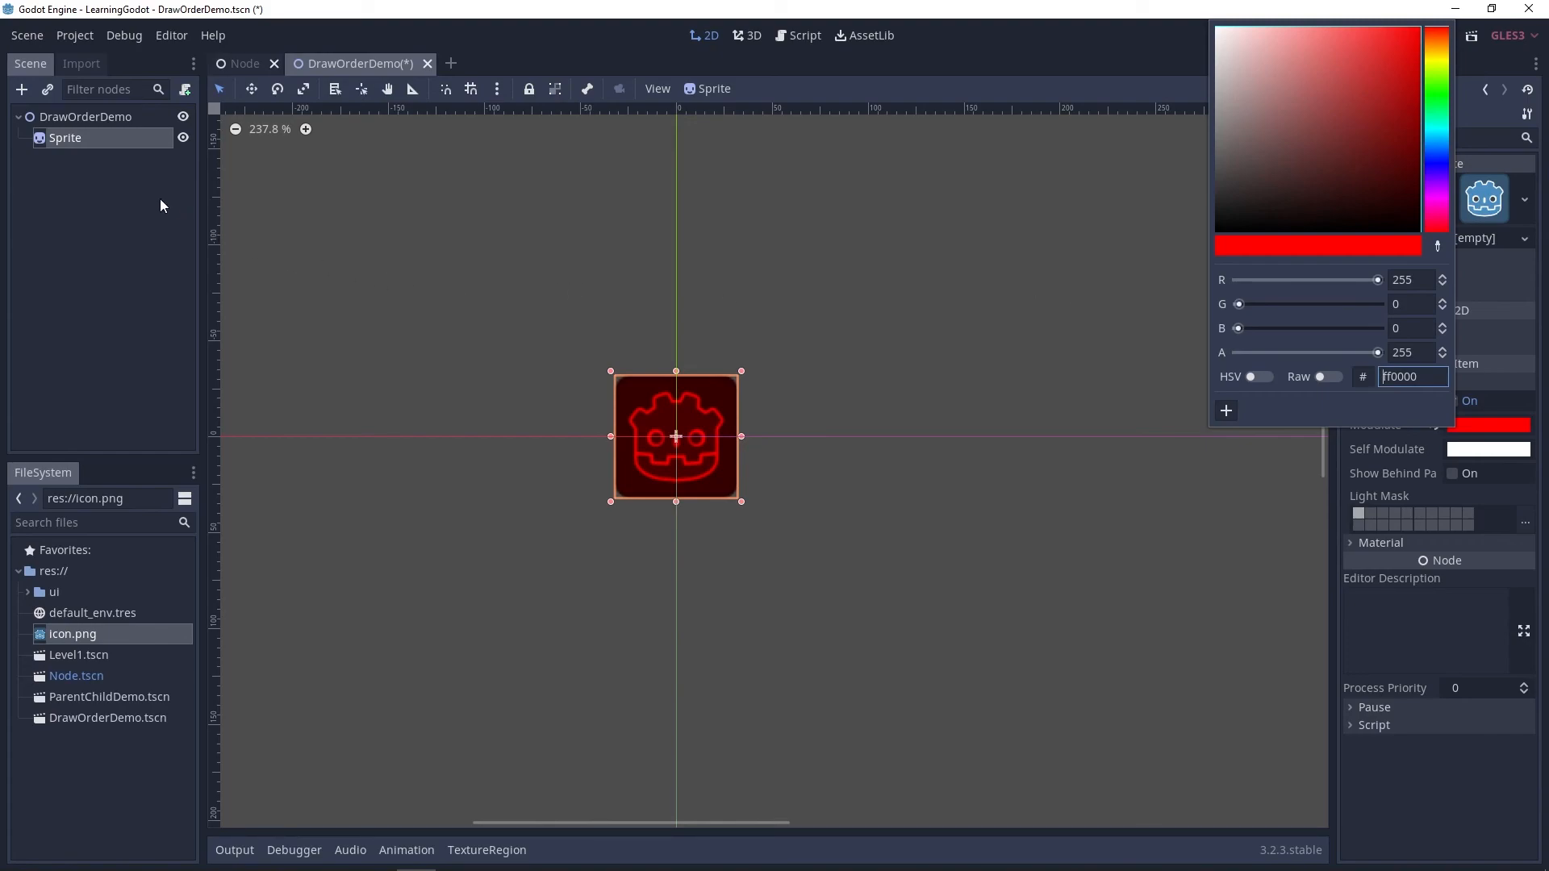
- Rename the red-tinted Sprite node as Red
left_click(95, 140)
double_click(105, 144)
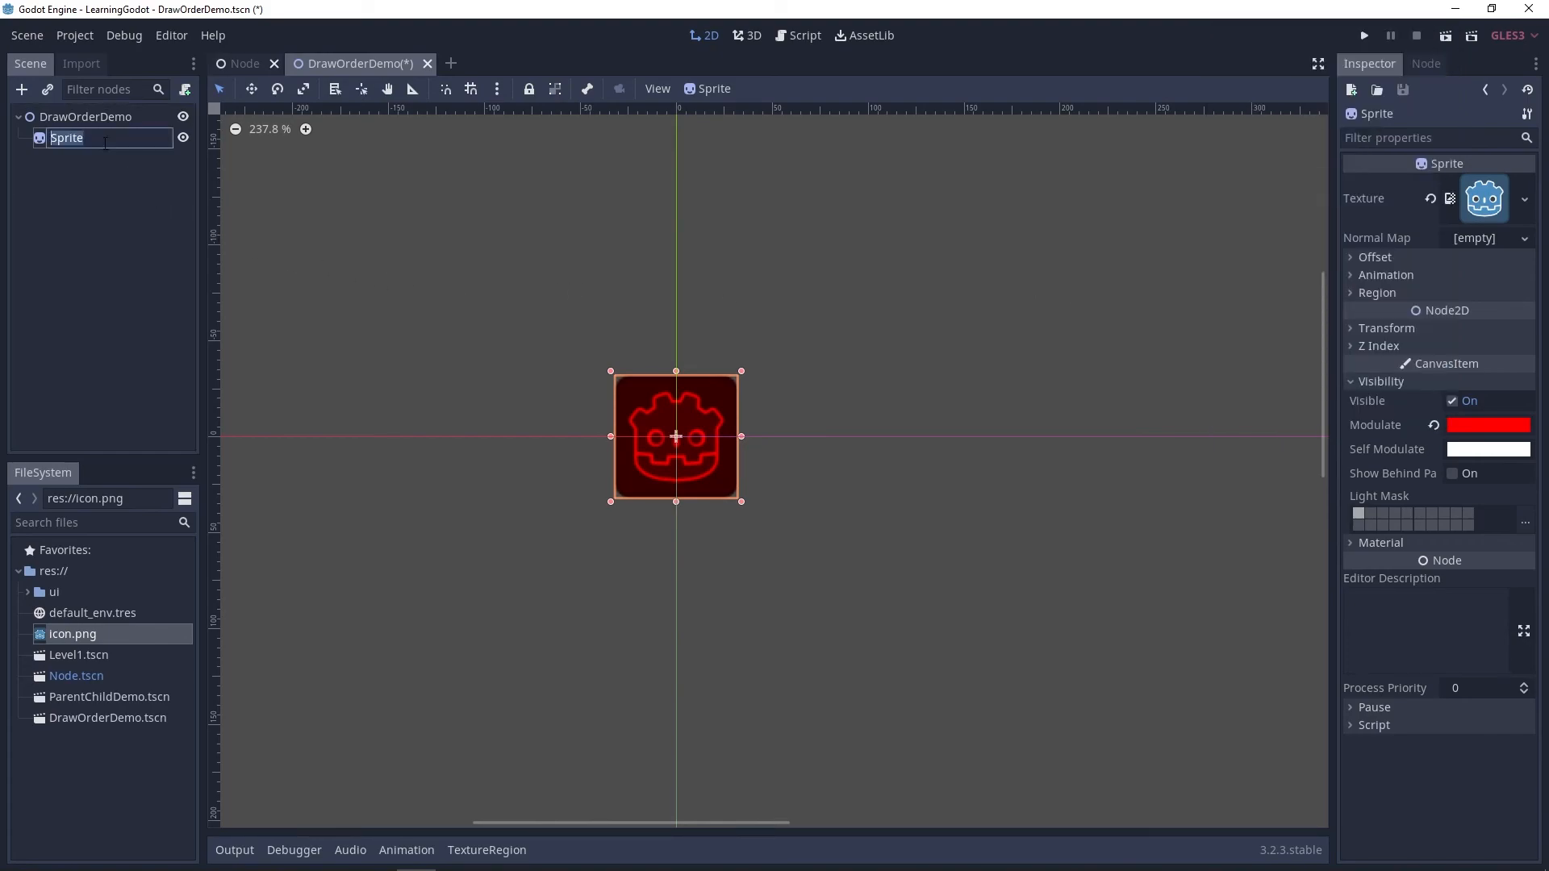
type("Red")
key("Return")
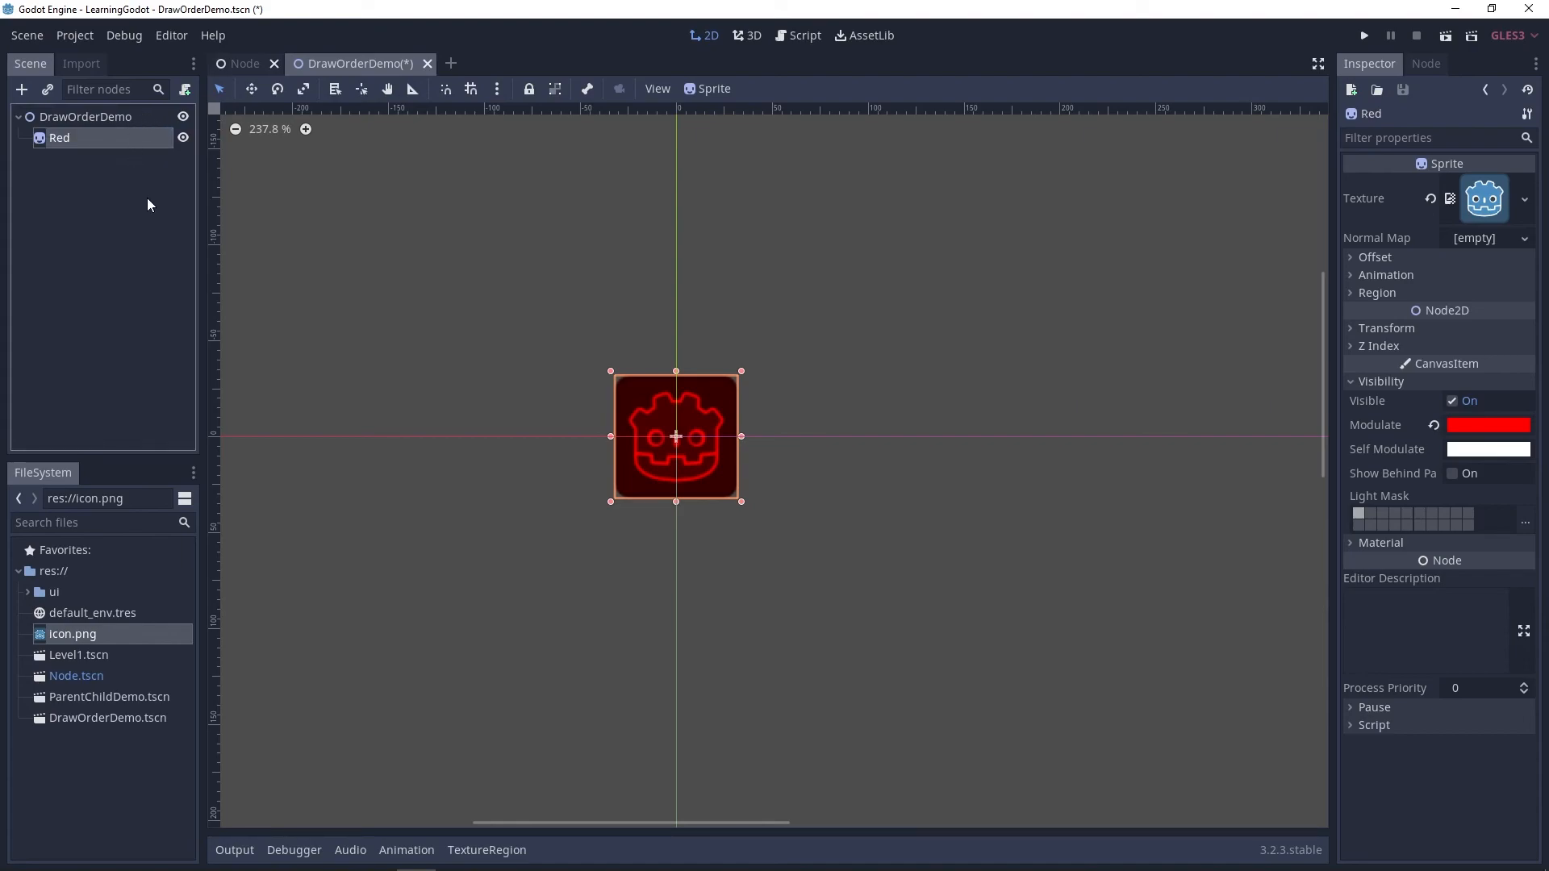
- Duplicate the Red sprite and rename the copy as Green
key("ctrl+d")
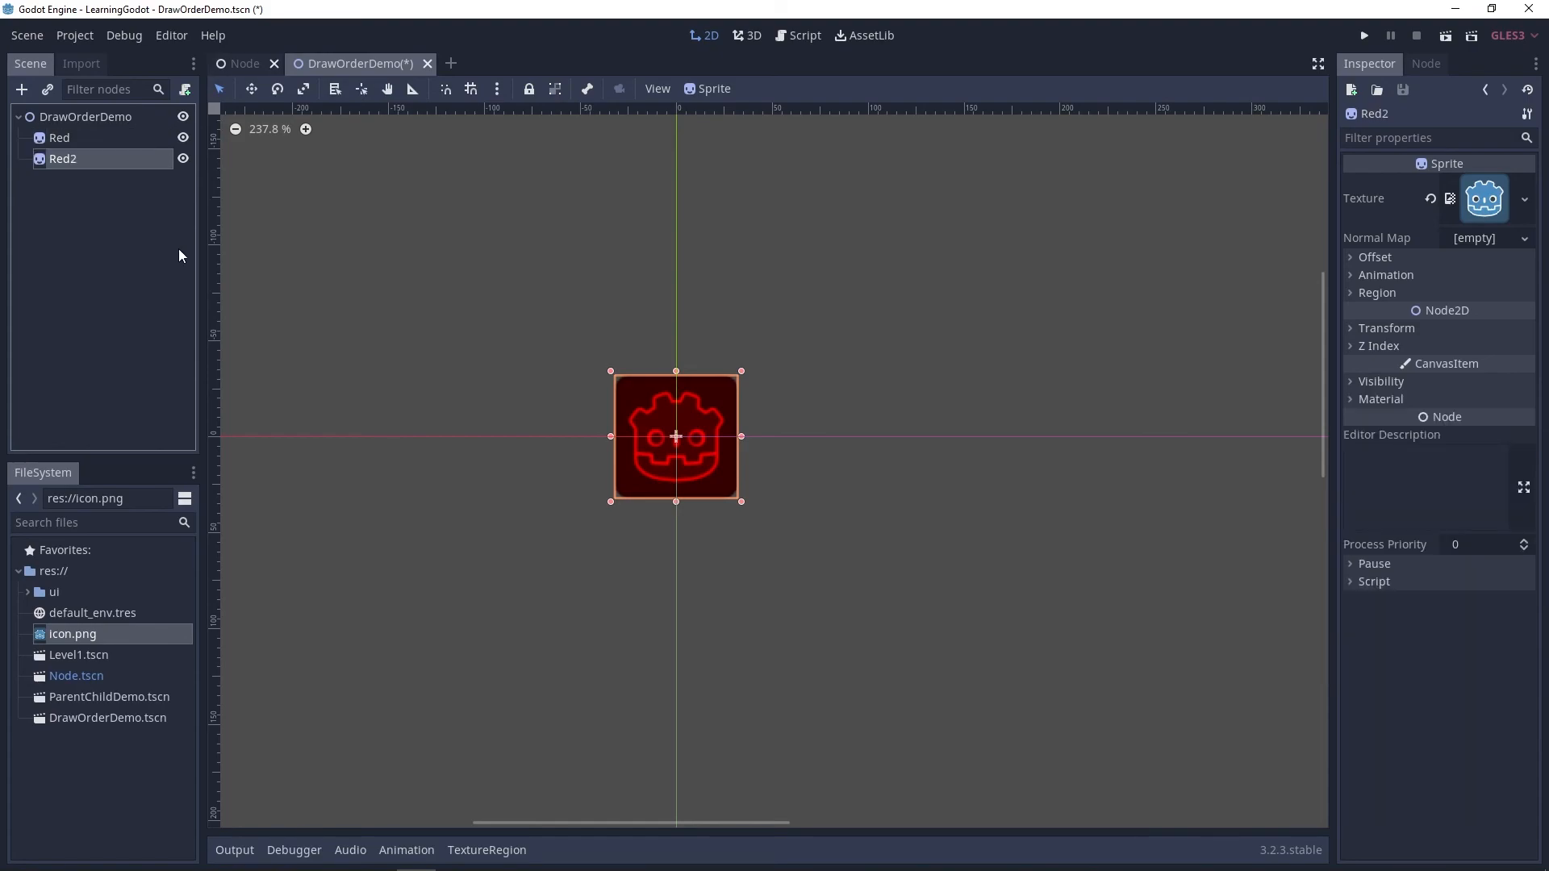
double_click(90, 158)
type("Green")
key("Return")
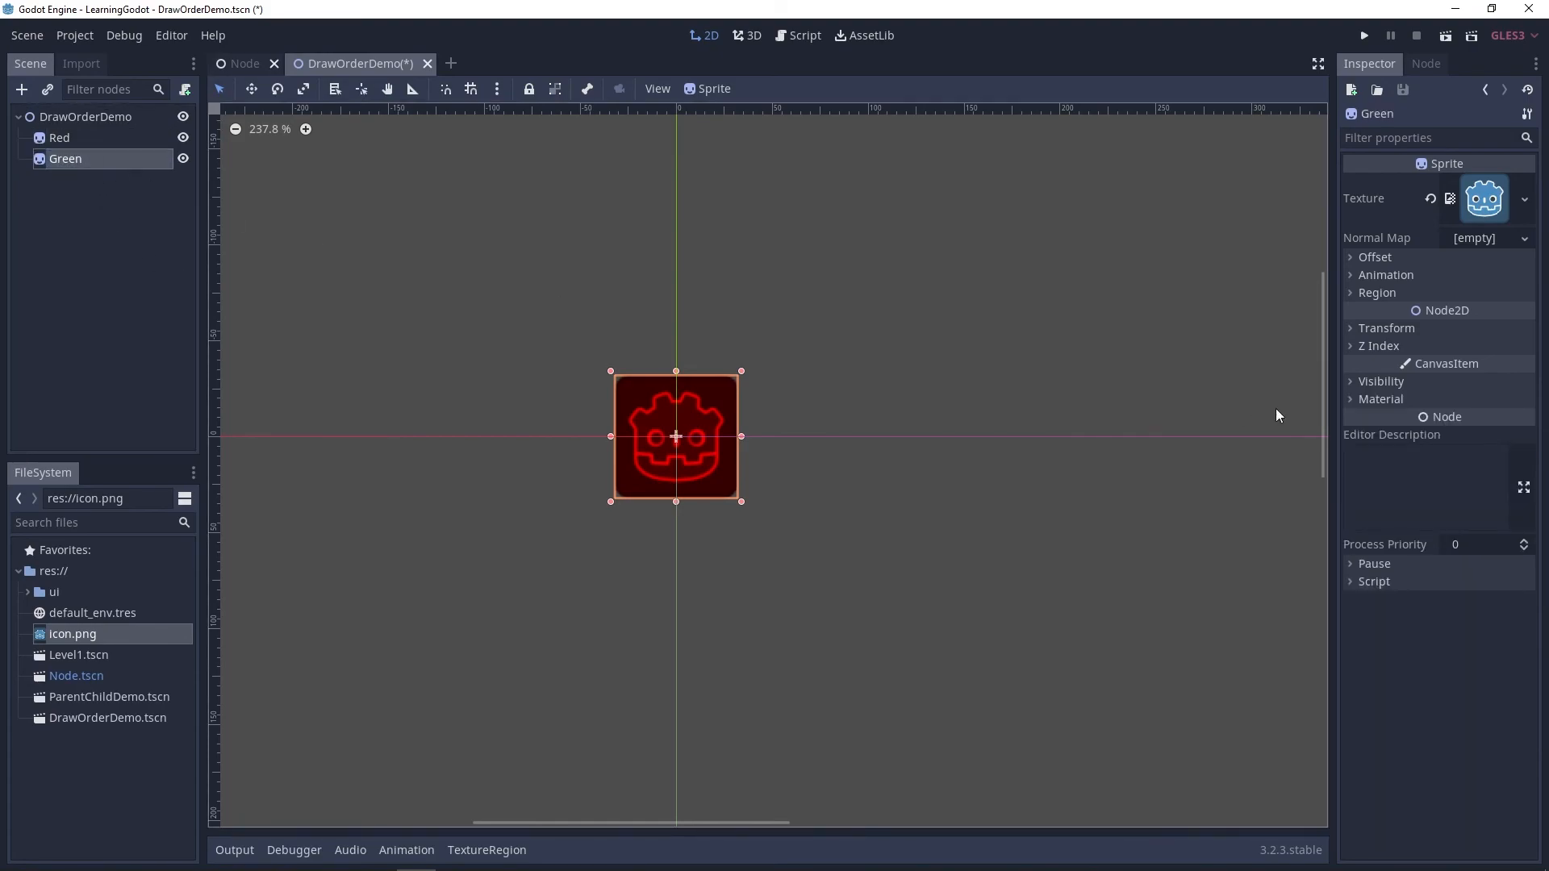
- Set the Green sprite's Modulate colour to bright green (26ff00)
left_click(1378, 381)
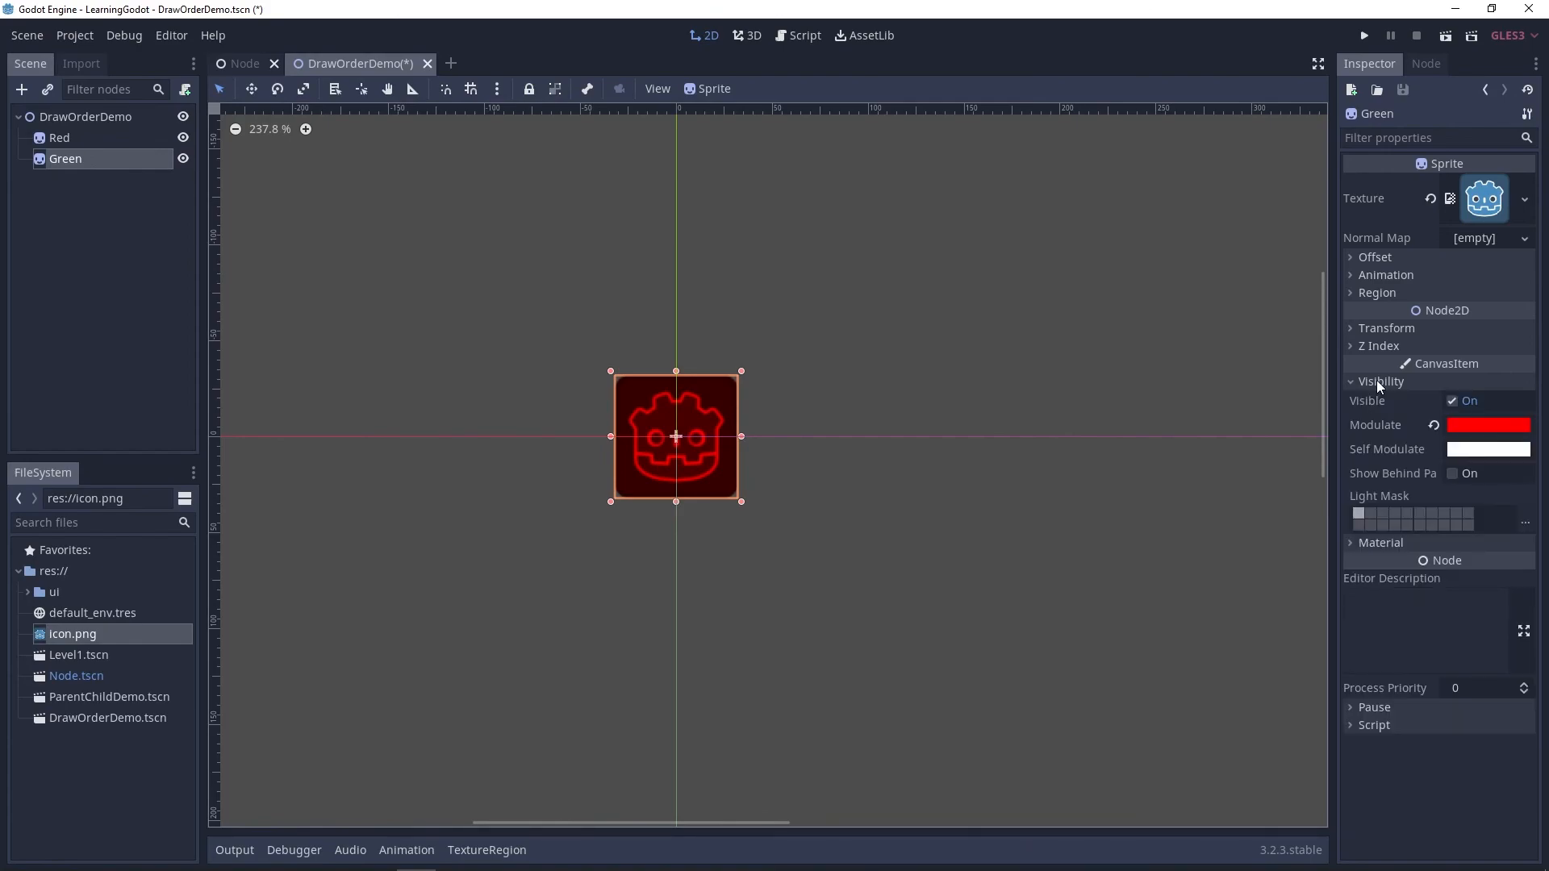
left_click(1469, 425)
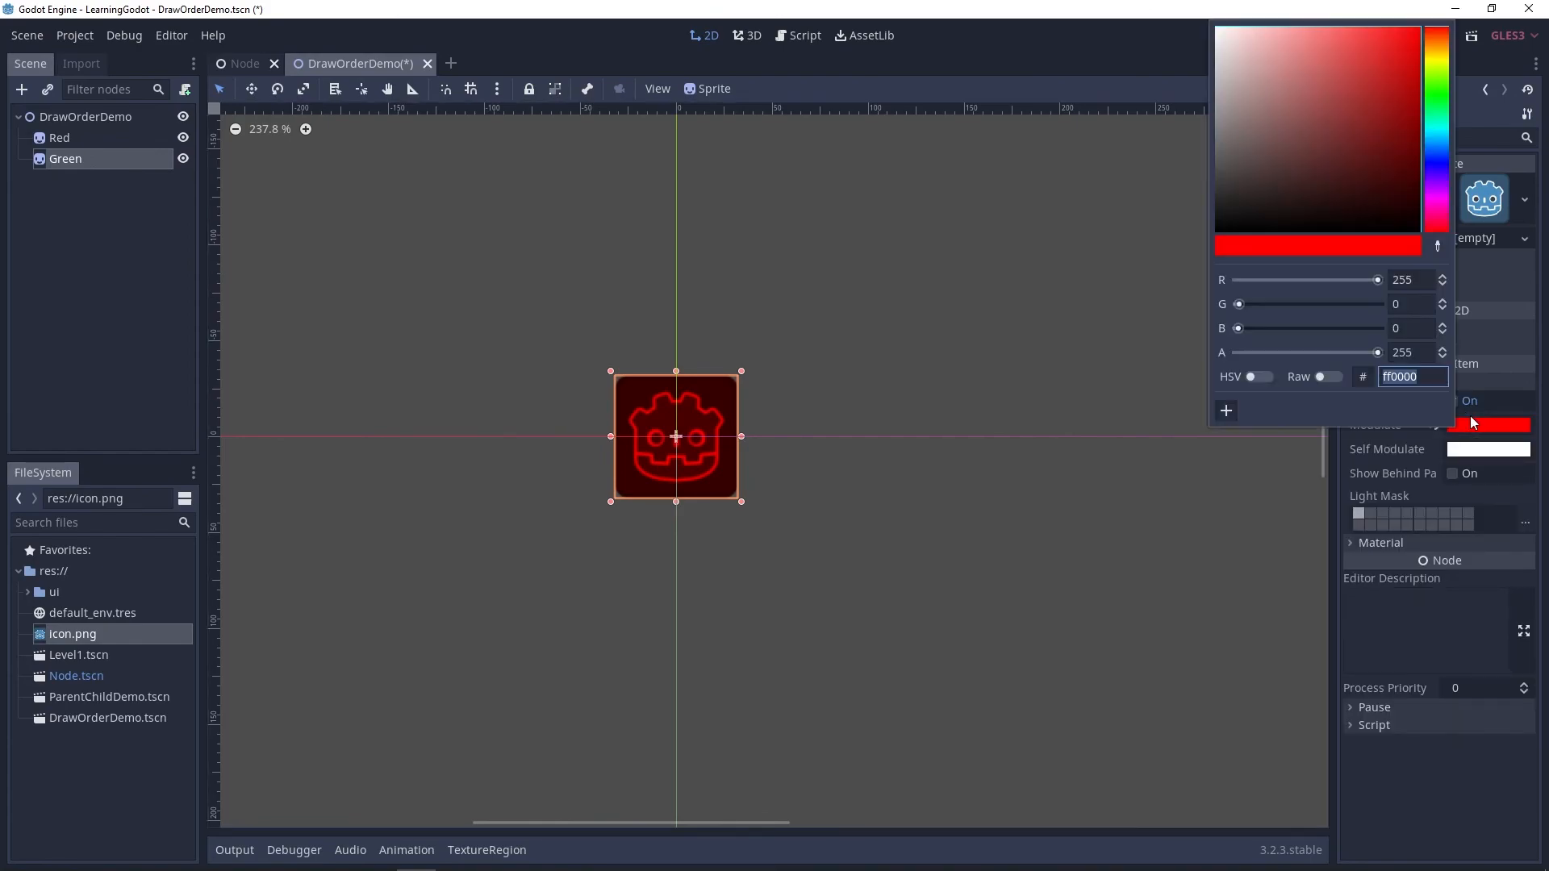
left_click(1439, 91)
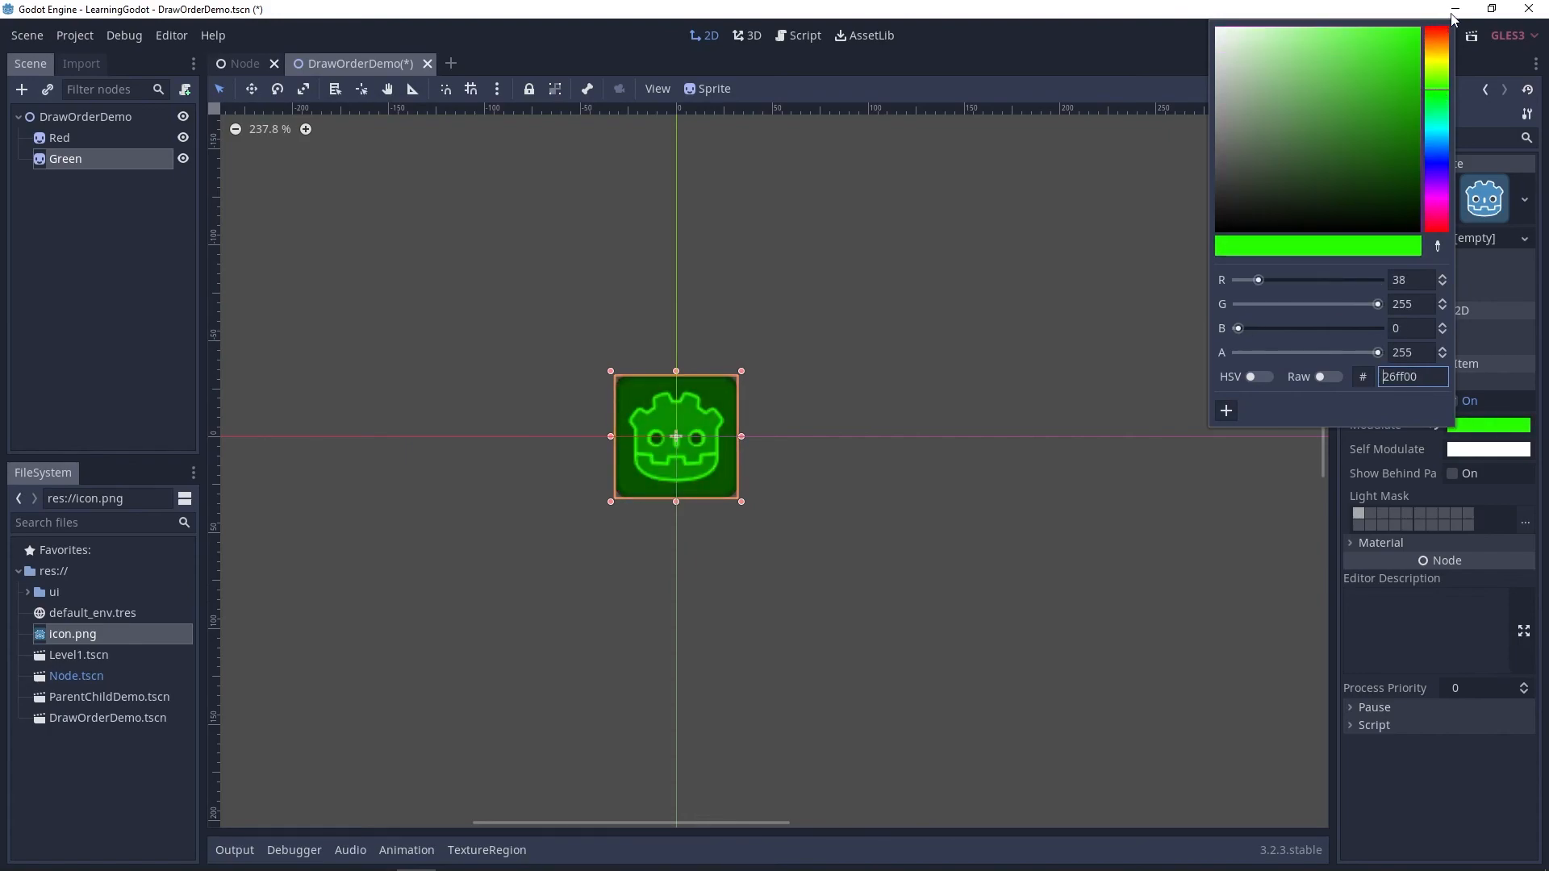
left_click(1541, 372)
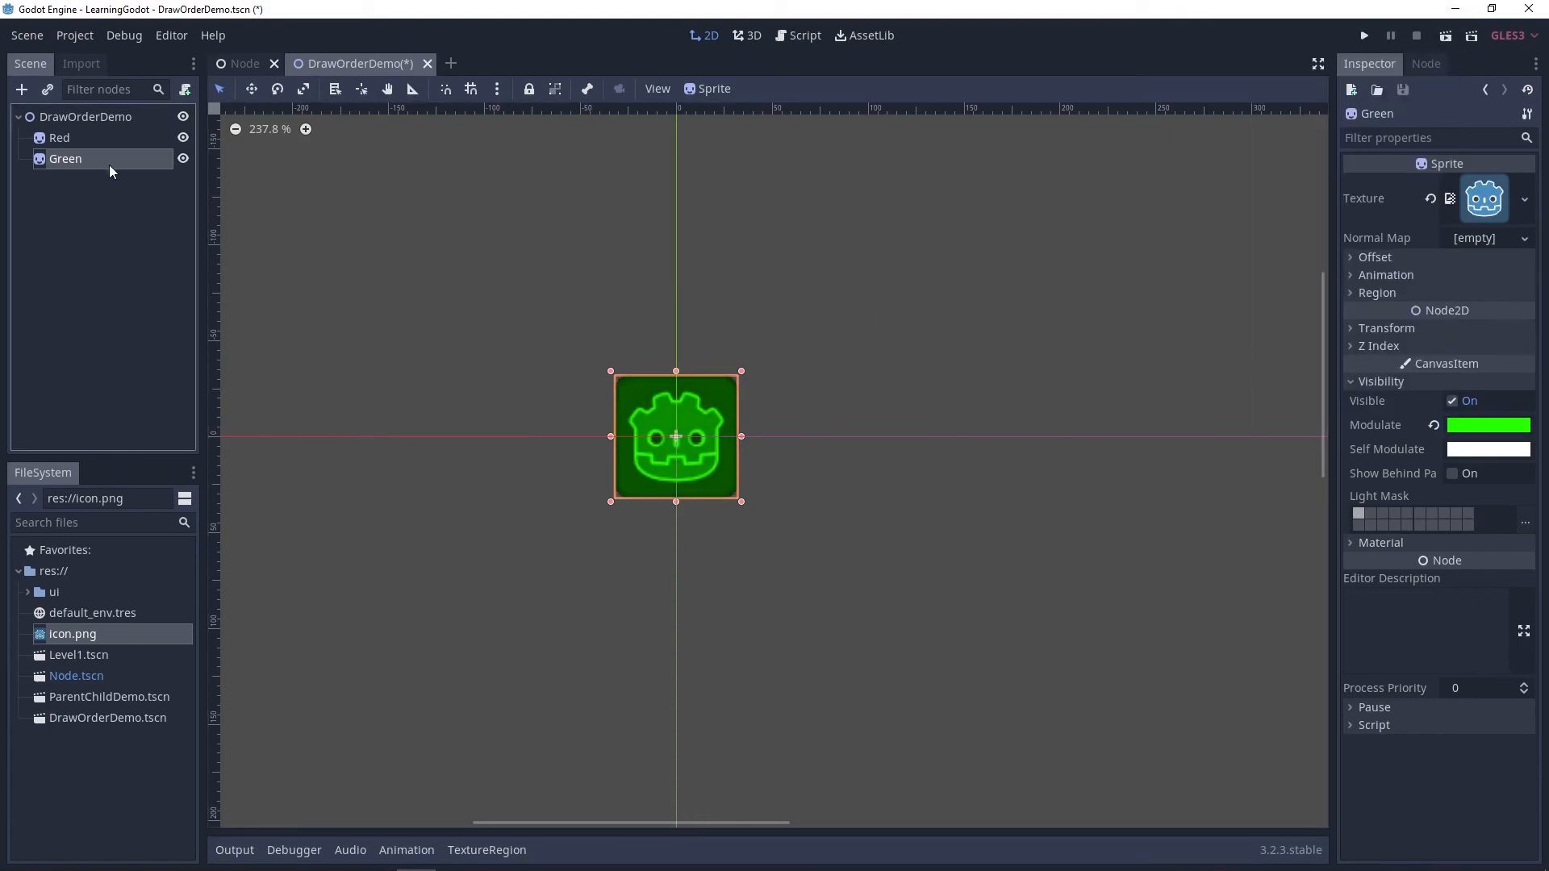
- Duplicate the Green sprite and rename the copy as Blue
key("ctrl+d")
double_click(90, 180)
type("Blue")
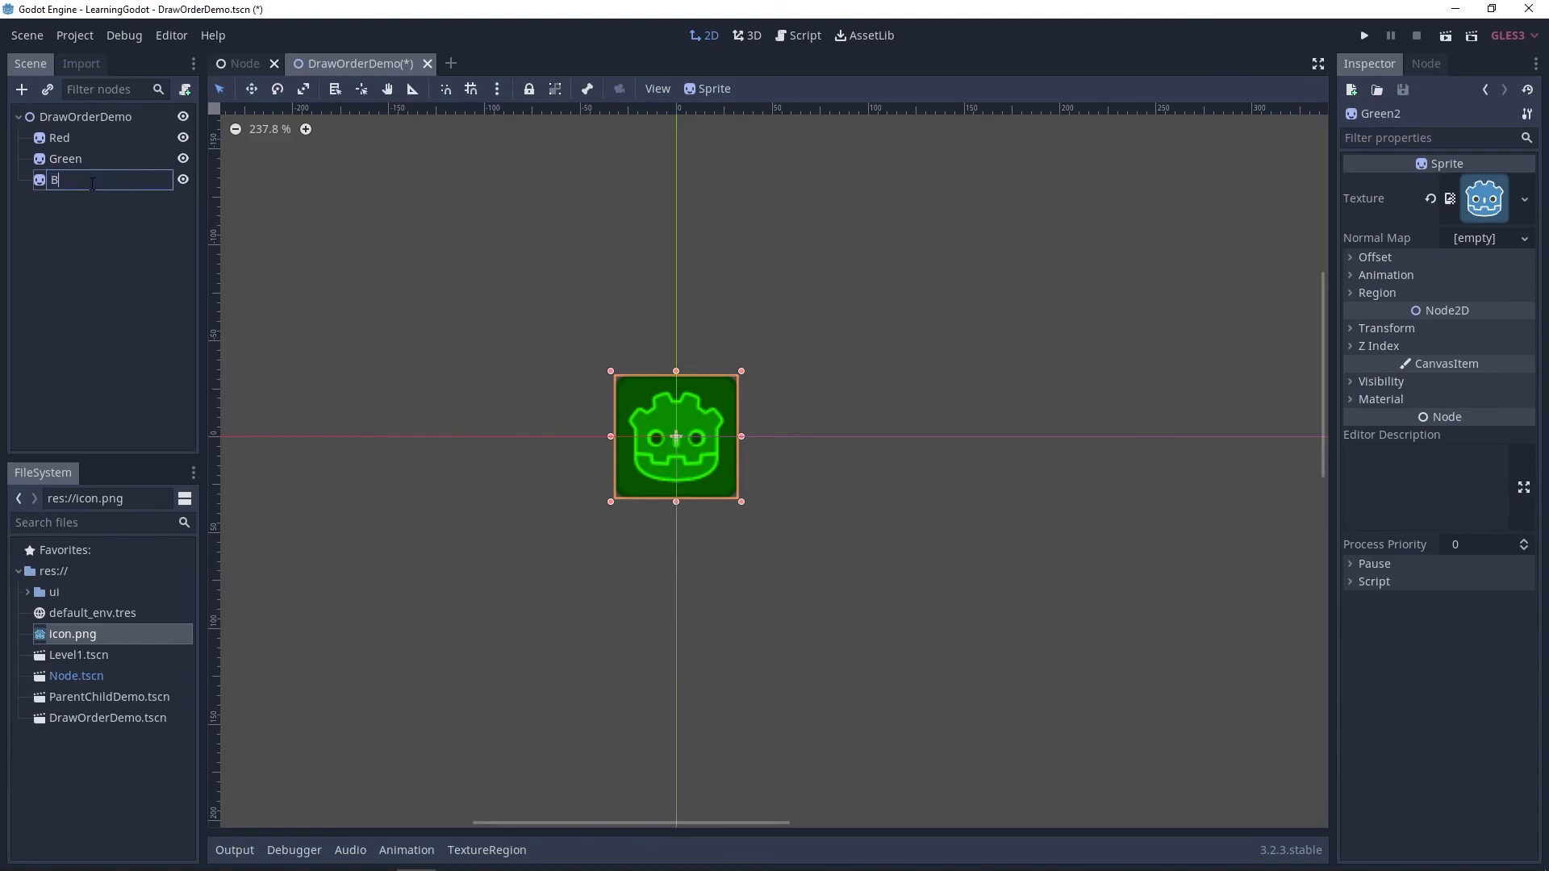
key("Return")
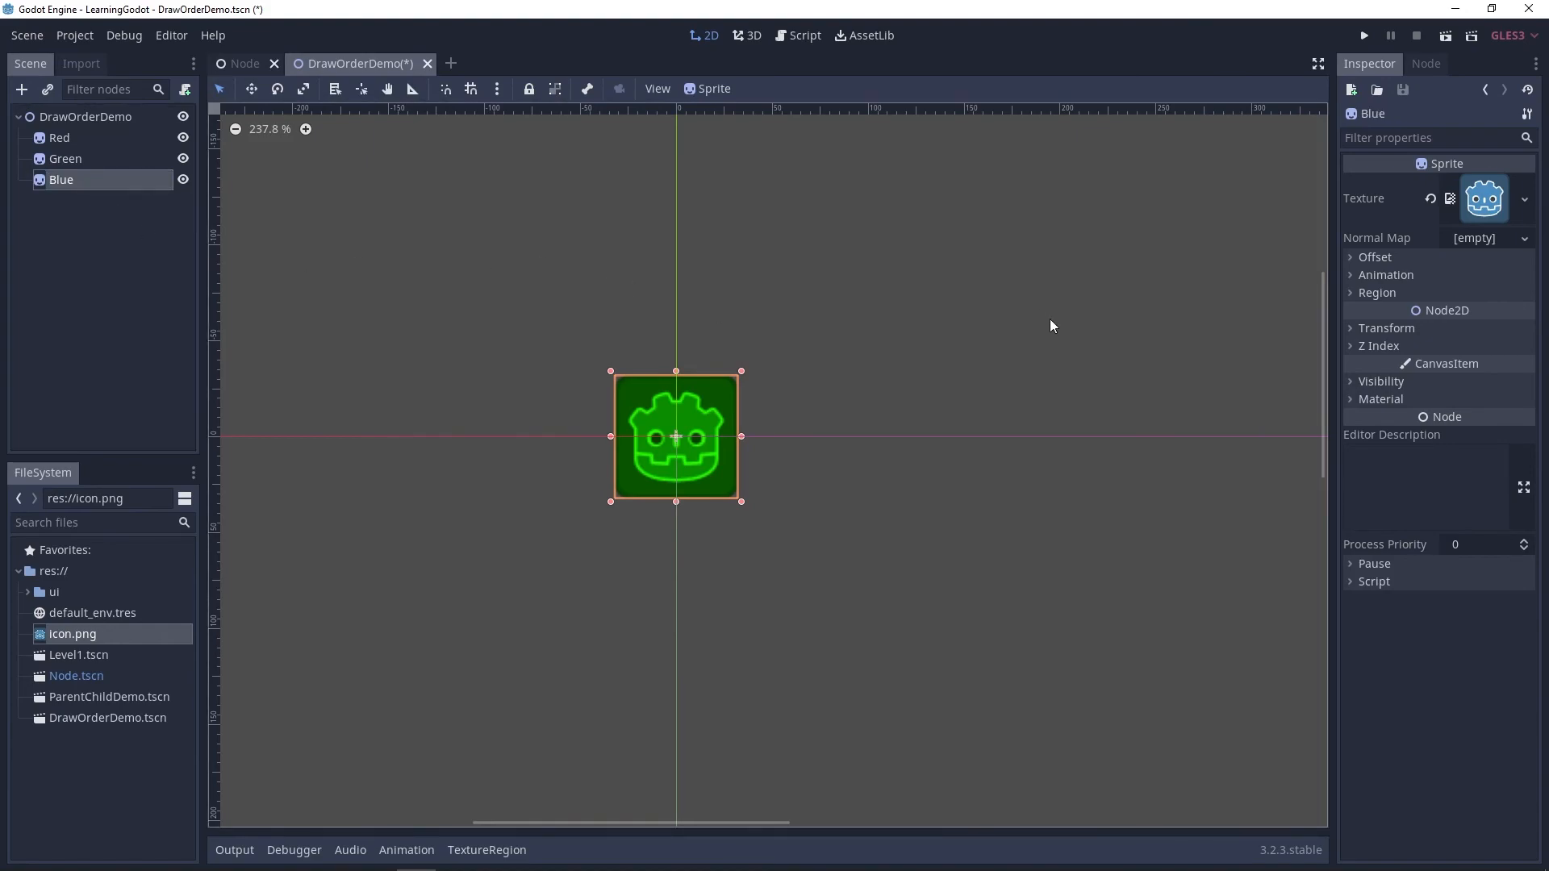
- Set the Blue sprite's Modulate colour to a light blue of about 00abff
left_click(1404, 384)
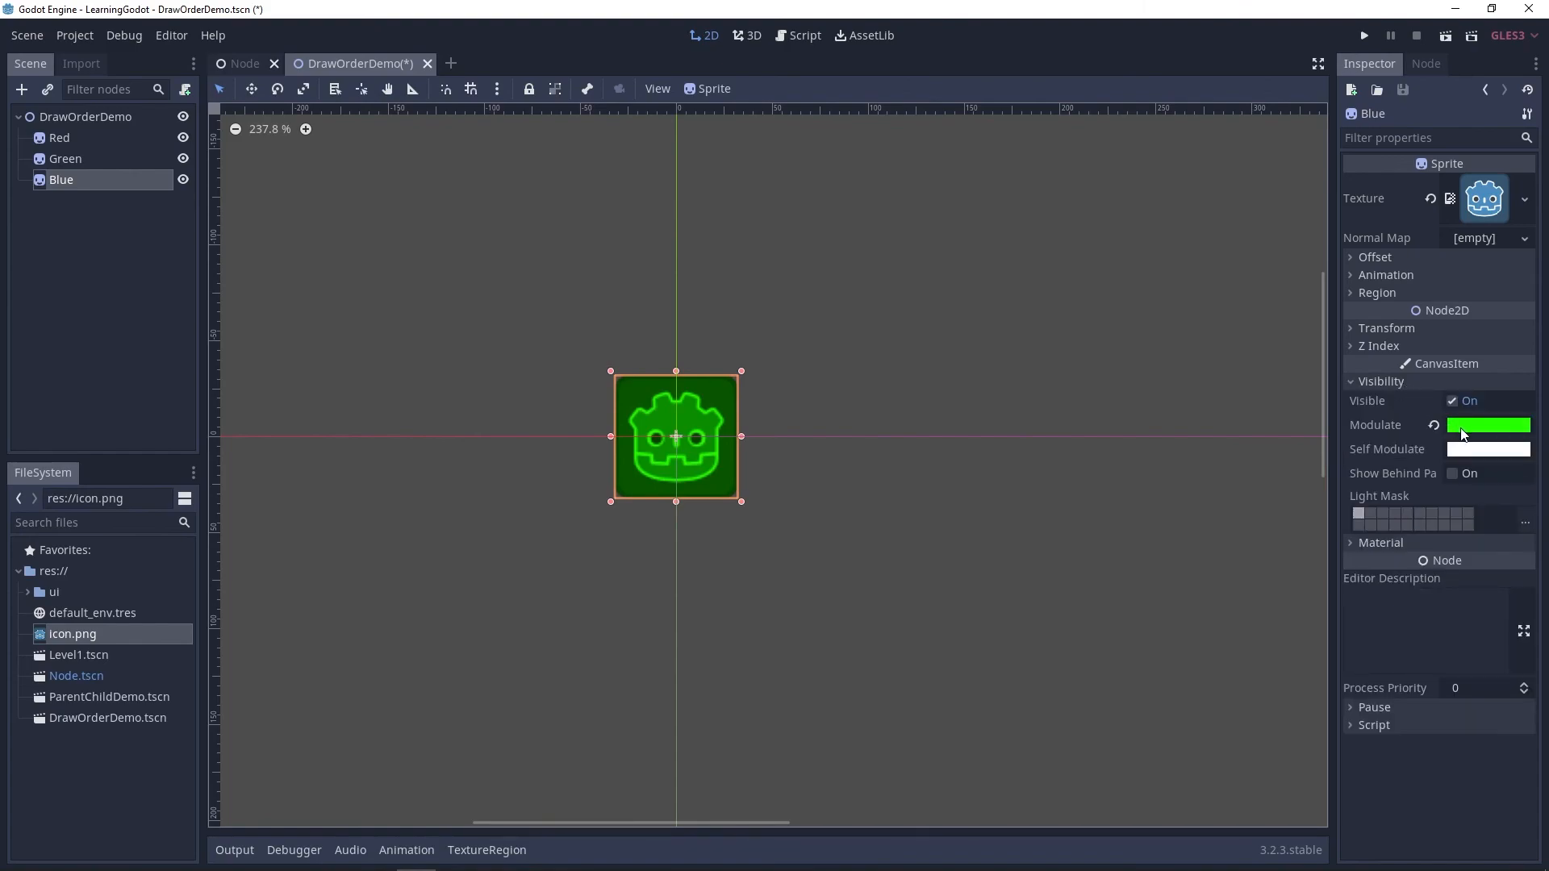
left_click(1488, 425)
type("00a5ff")
key("Return")
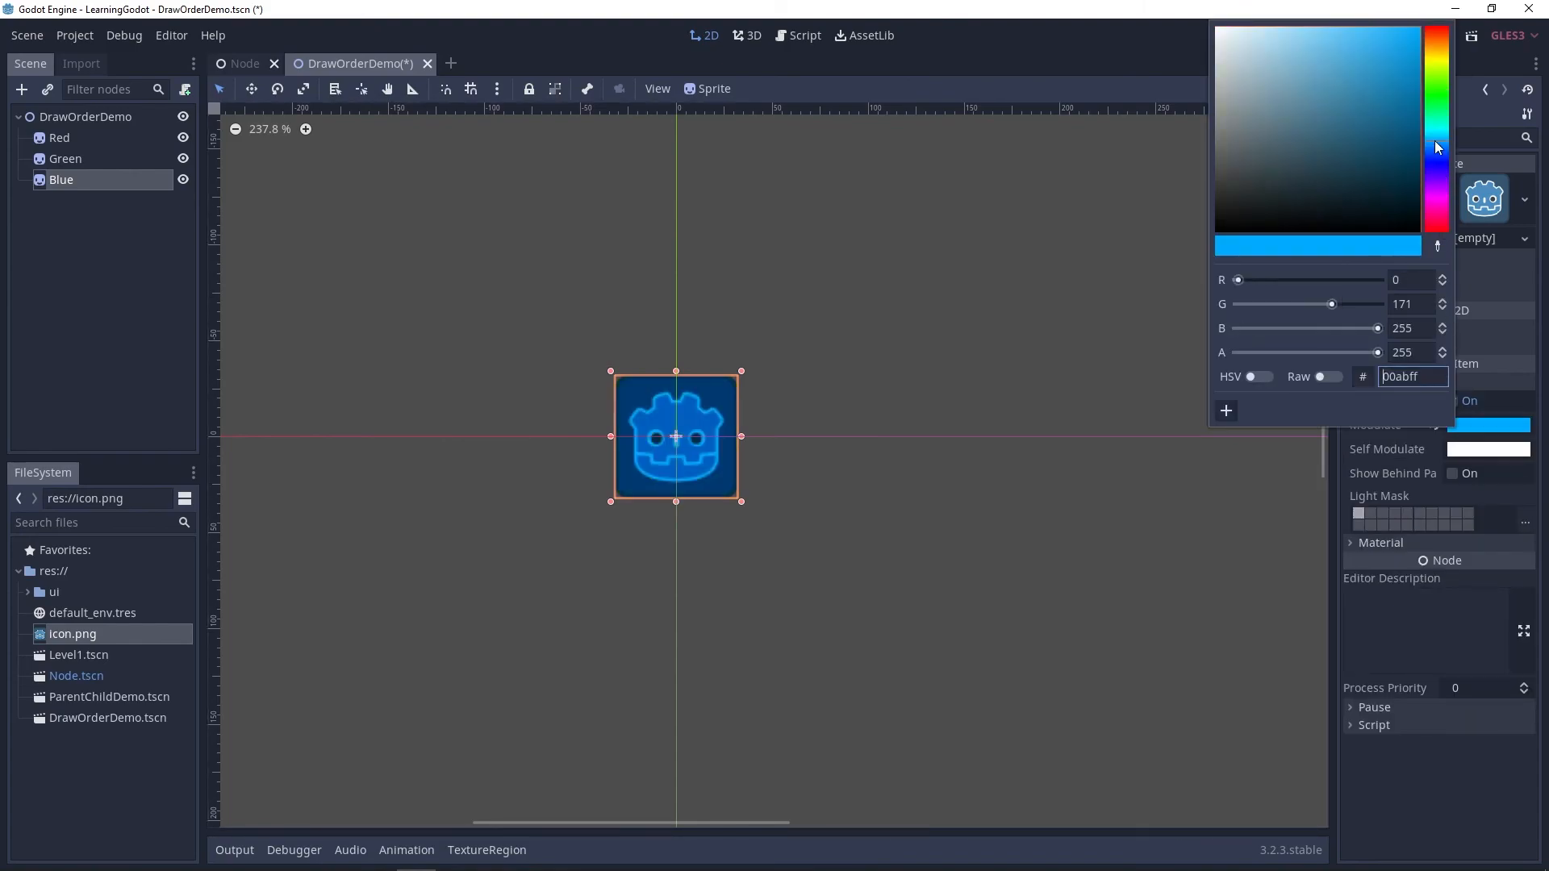
left_click(1468, 20)
- Arrange the stacked sprites in a horizontal row in the order Red, Green, Blue, and save the scene
middle_click_drag(1041, 361, 755, 323)
scroll(968, 339, "down", 6)
left_click_drag(506, 379, 805, 380)
left_click_drag(569, 371, 718, 370)
scroll(583, 360, "up", 2)
middle_click_drag(583, 359, 634, 402)
scroll(634, 402, "up", 1)
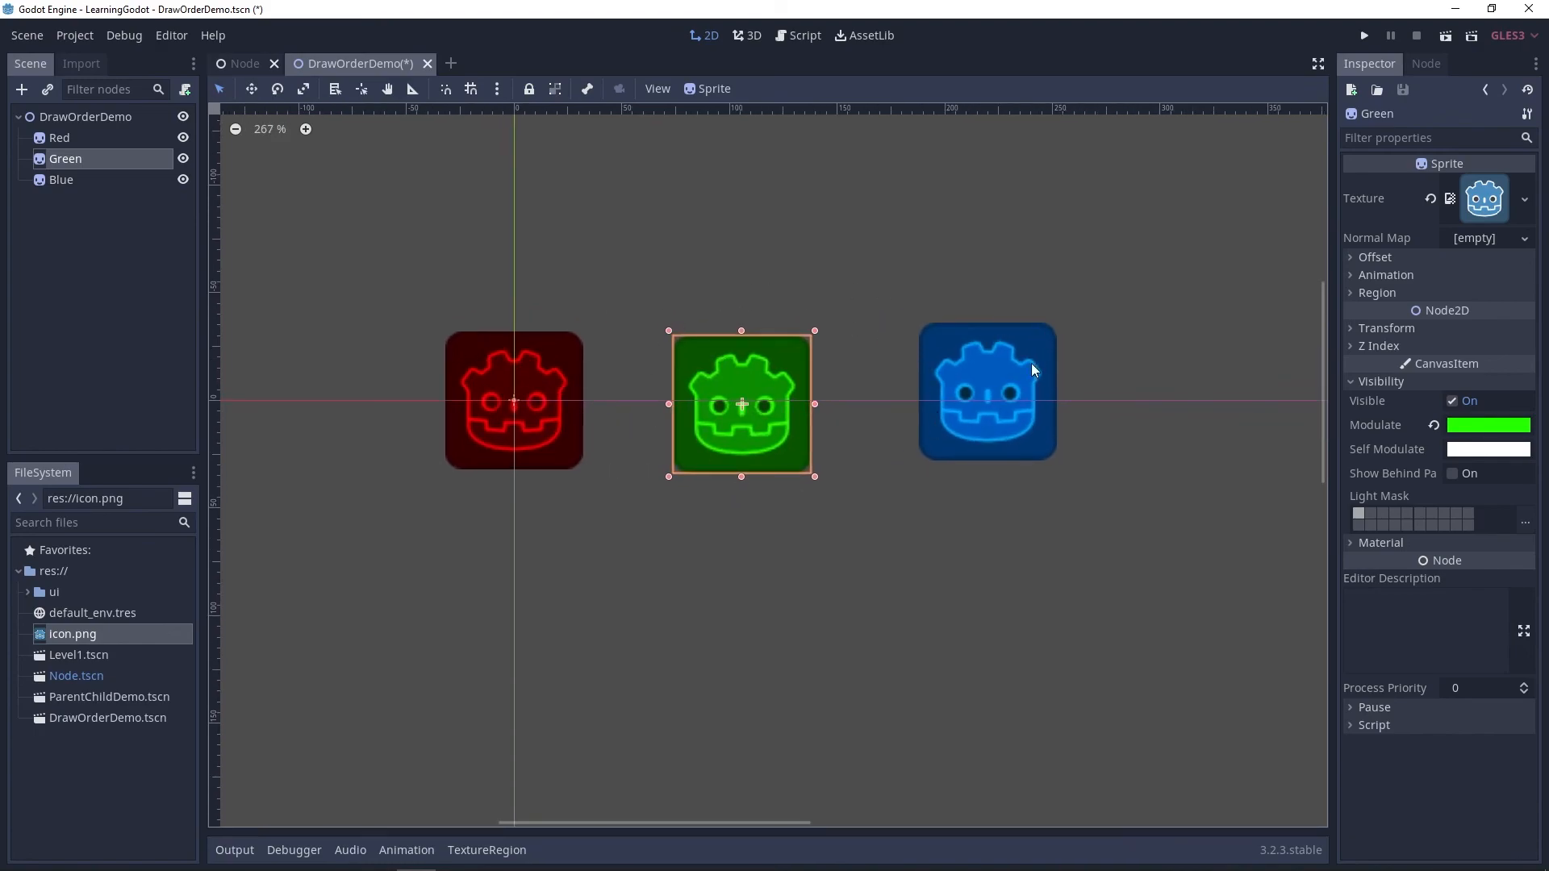
left_click(1005, 393)
left_click_drag(1004, 393, 994, 403)
key("ctrl+s")
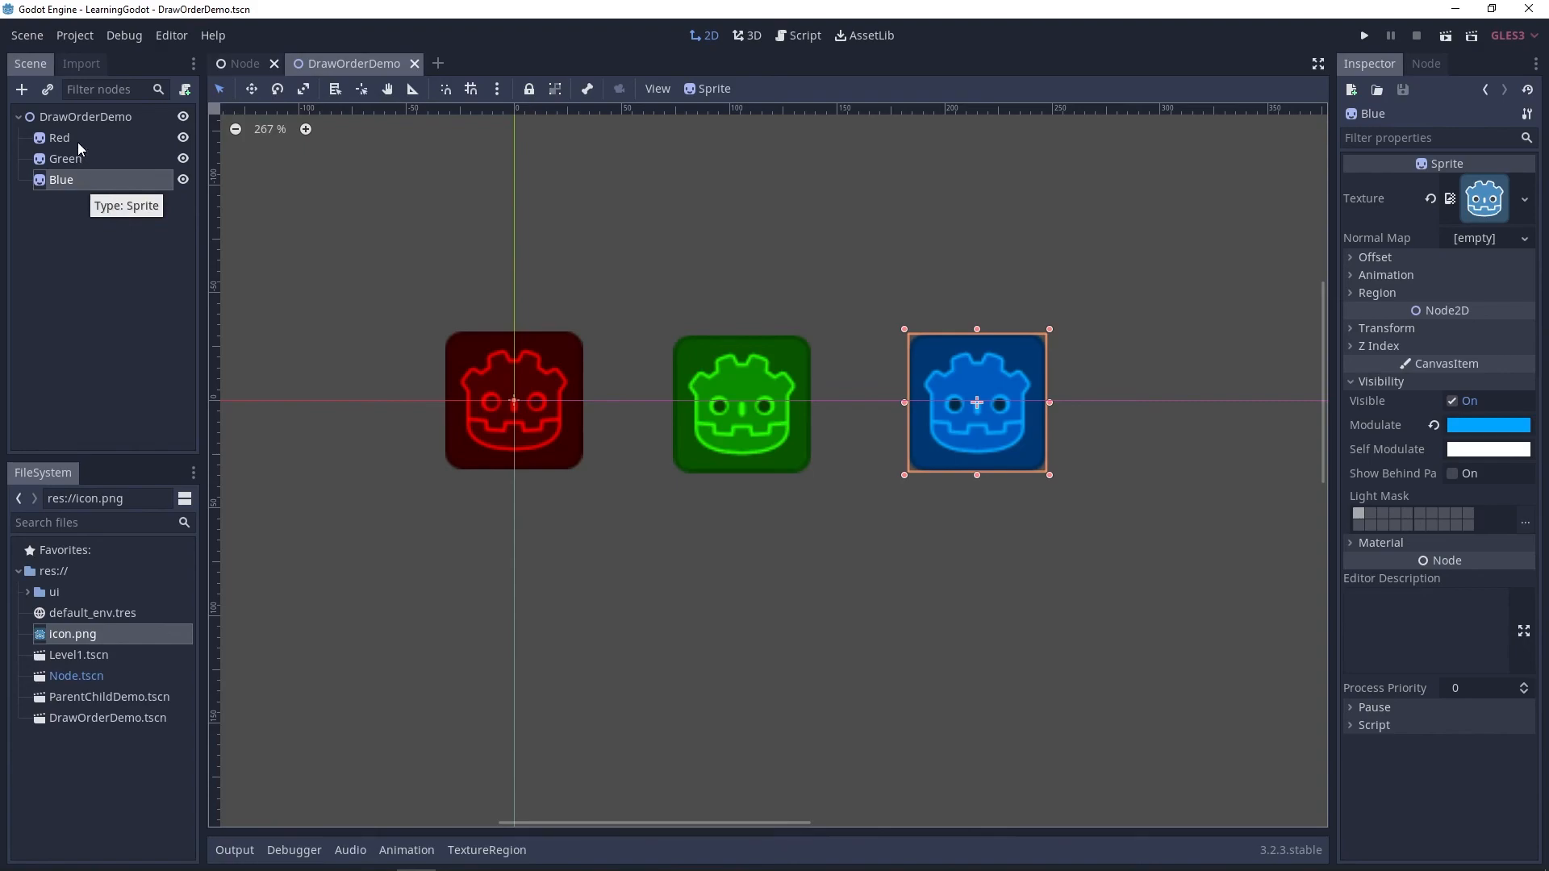
- Move the Blue sprite over Green and over Red to compare their draw order, and return it to the row's right end
left_click_drag(1015, 391, 835, 403)
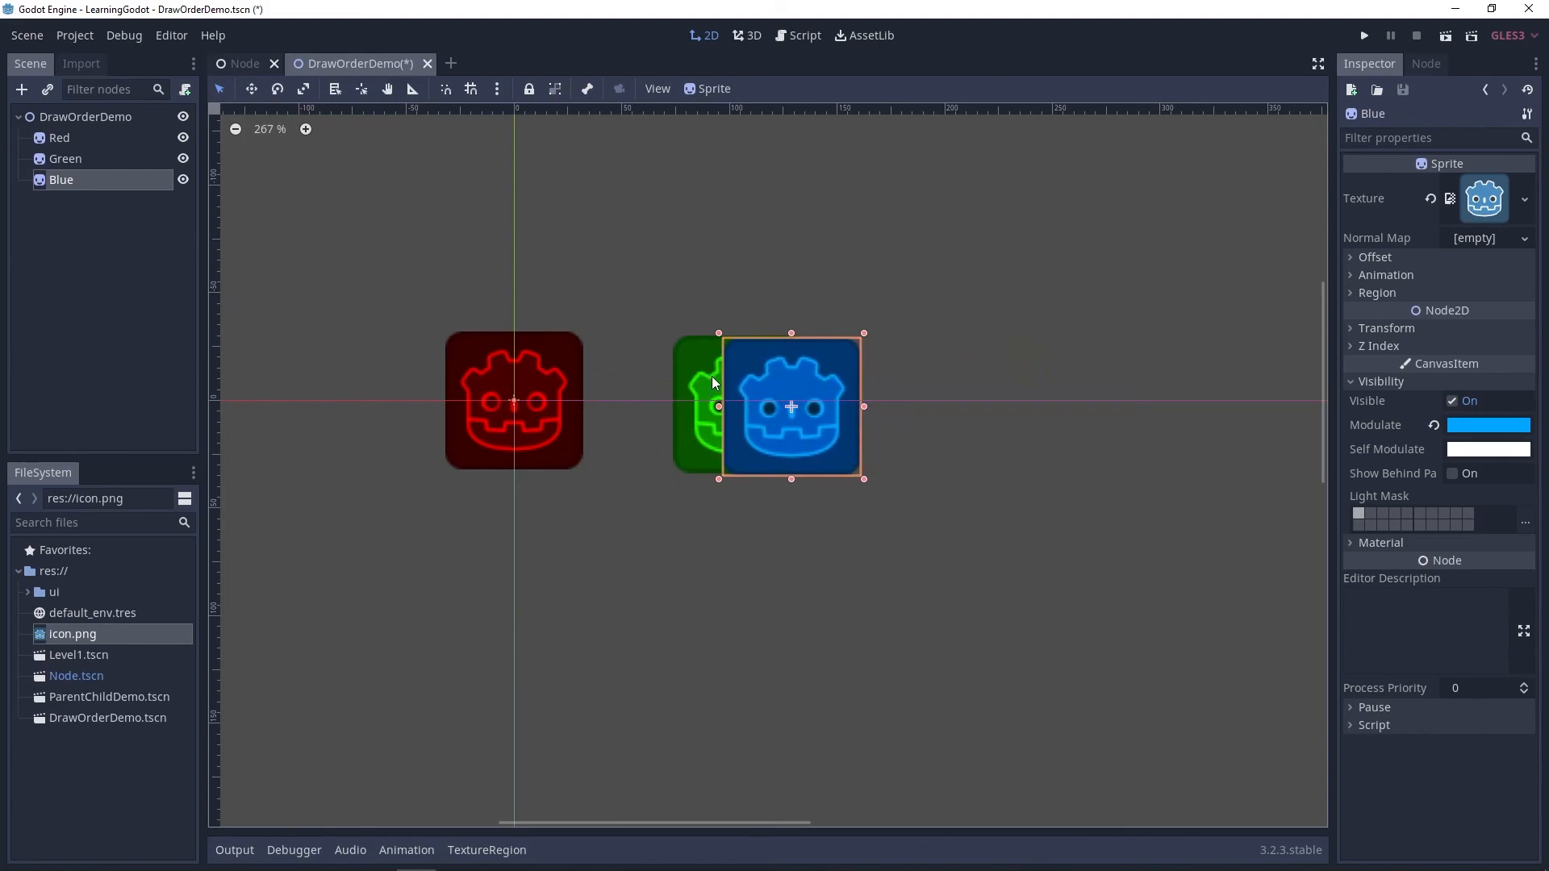
left_click_drag(820, 395, 544, 408)
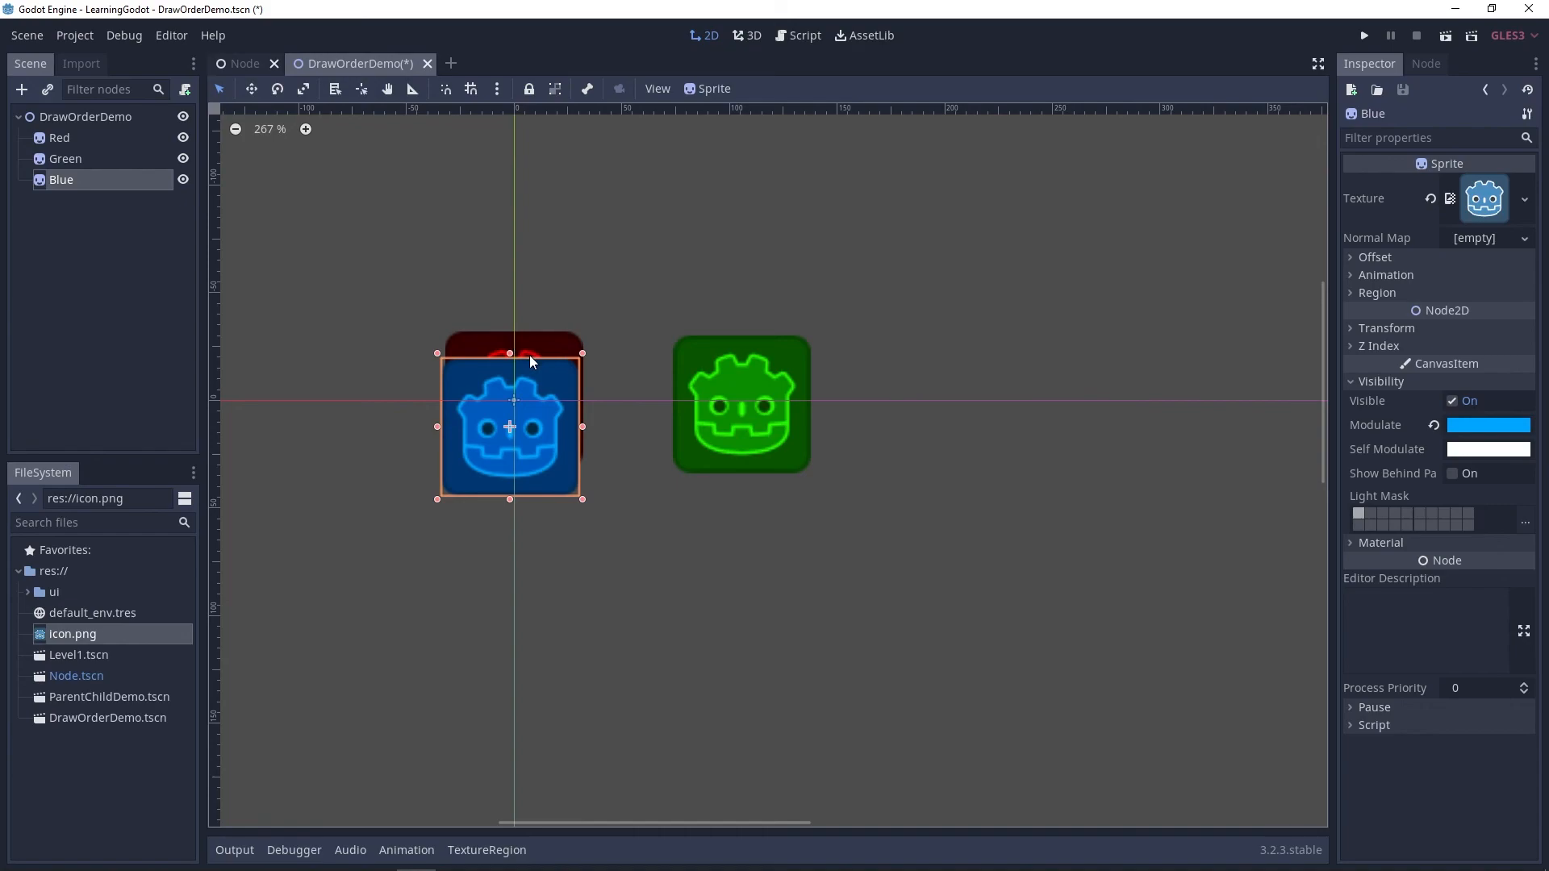
left_click_drag(539, 385, 966, 368)
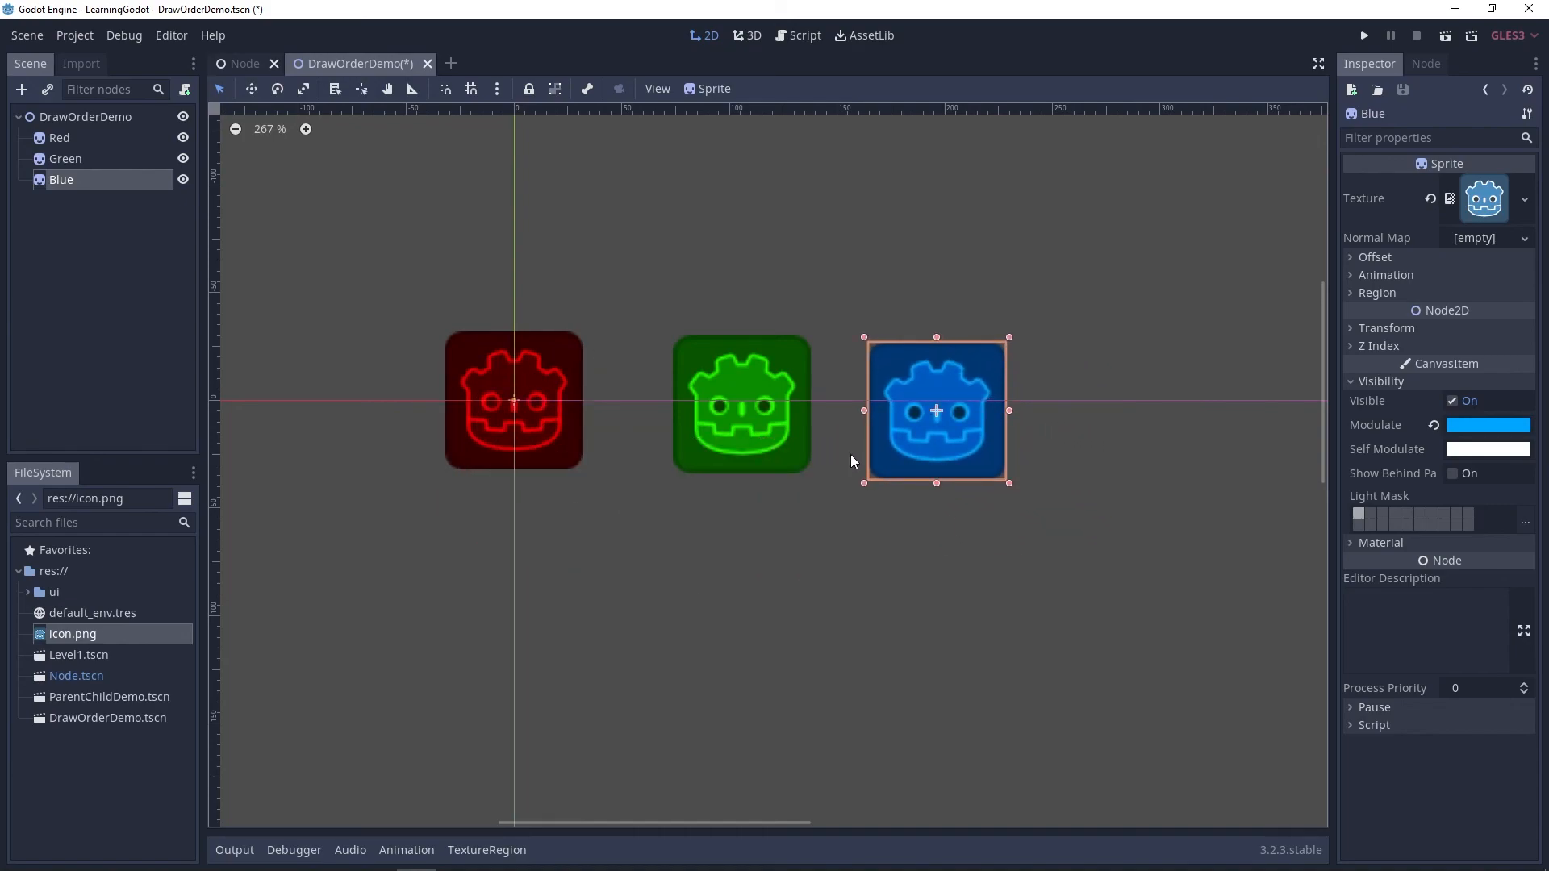
- Move the Green sprite over Red and back between Red and Blue, and shift Red slightly up and left
left_click_drag(778, 423, 541, 462)
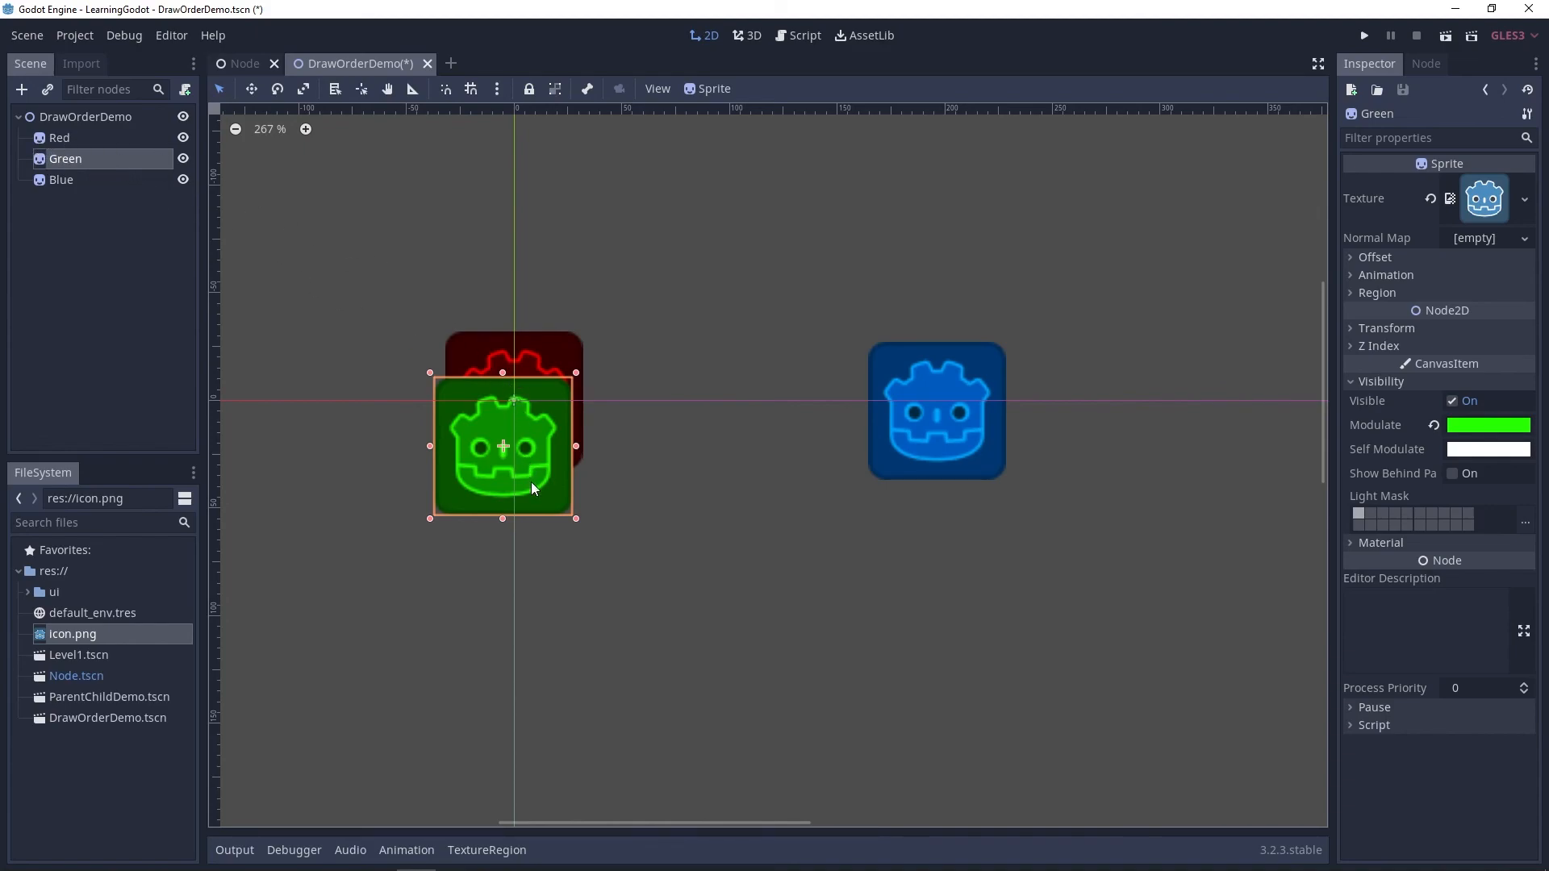
left_click_drag(531, 478, 725, 426)
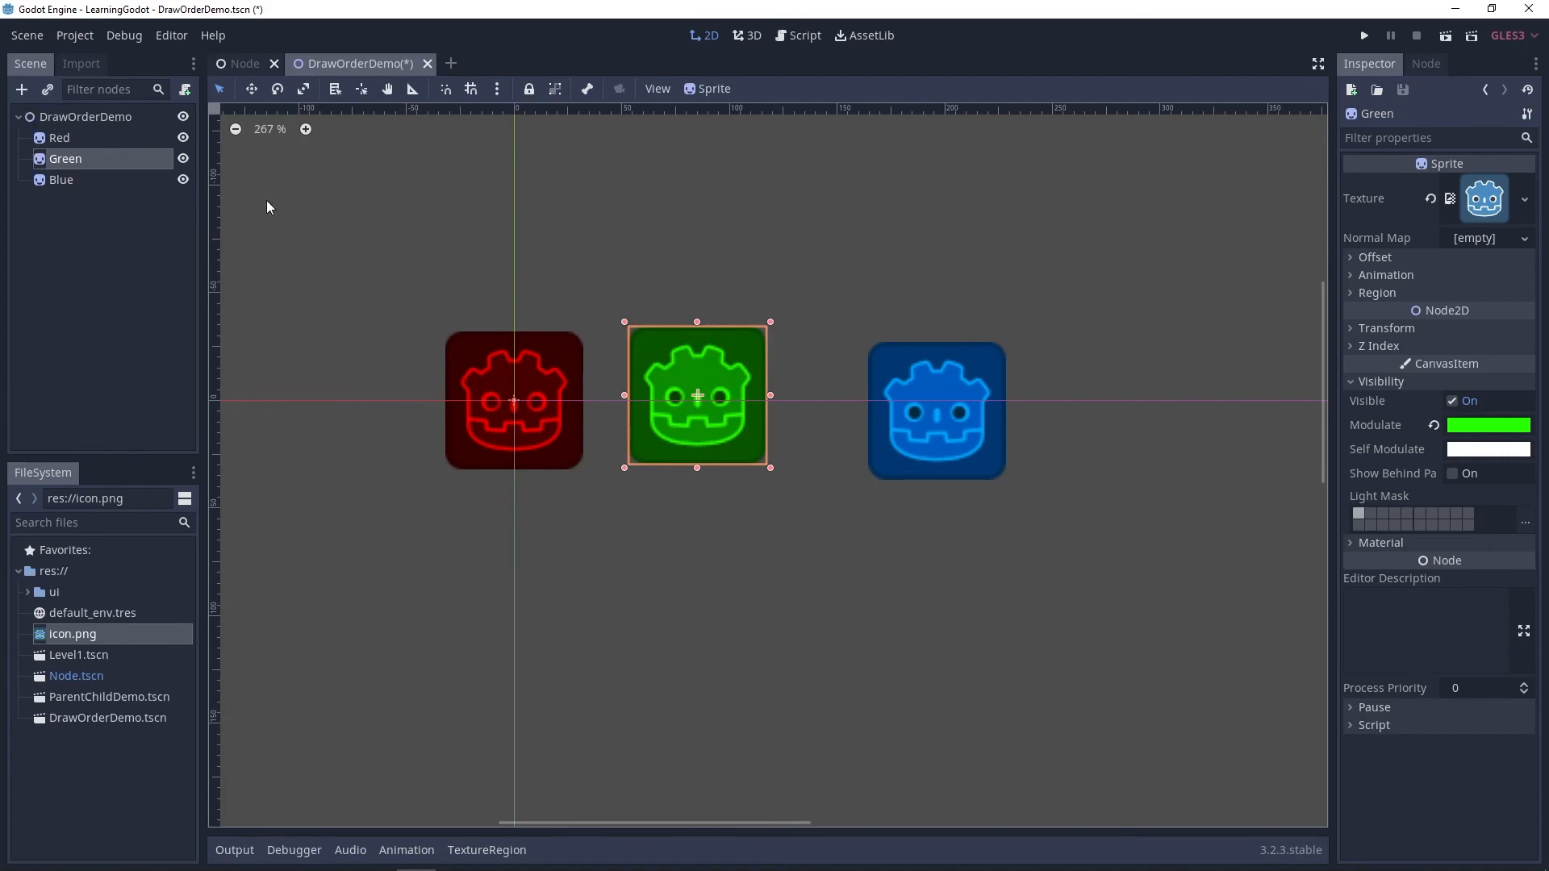
mouse_move(538, 409)
left_mouse_down()
mouse_move(484, 396)
mouse_move(1096, 423)
mouse_move(545, 409)
mouse_move(513, 395)
left_mouse_up()
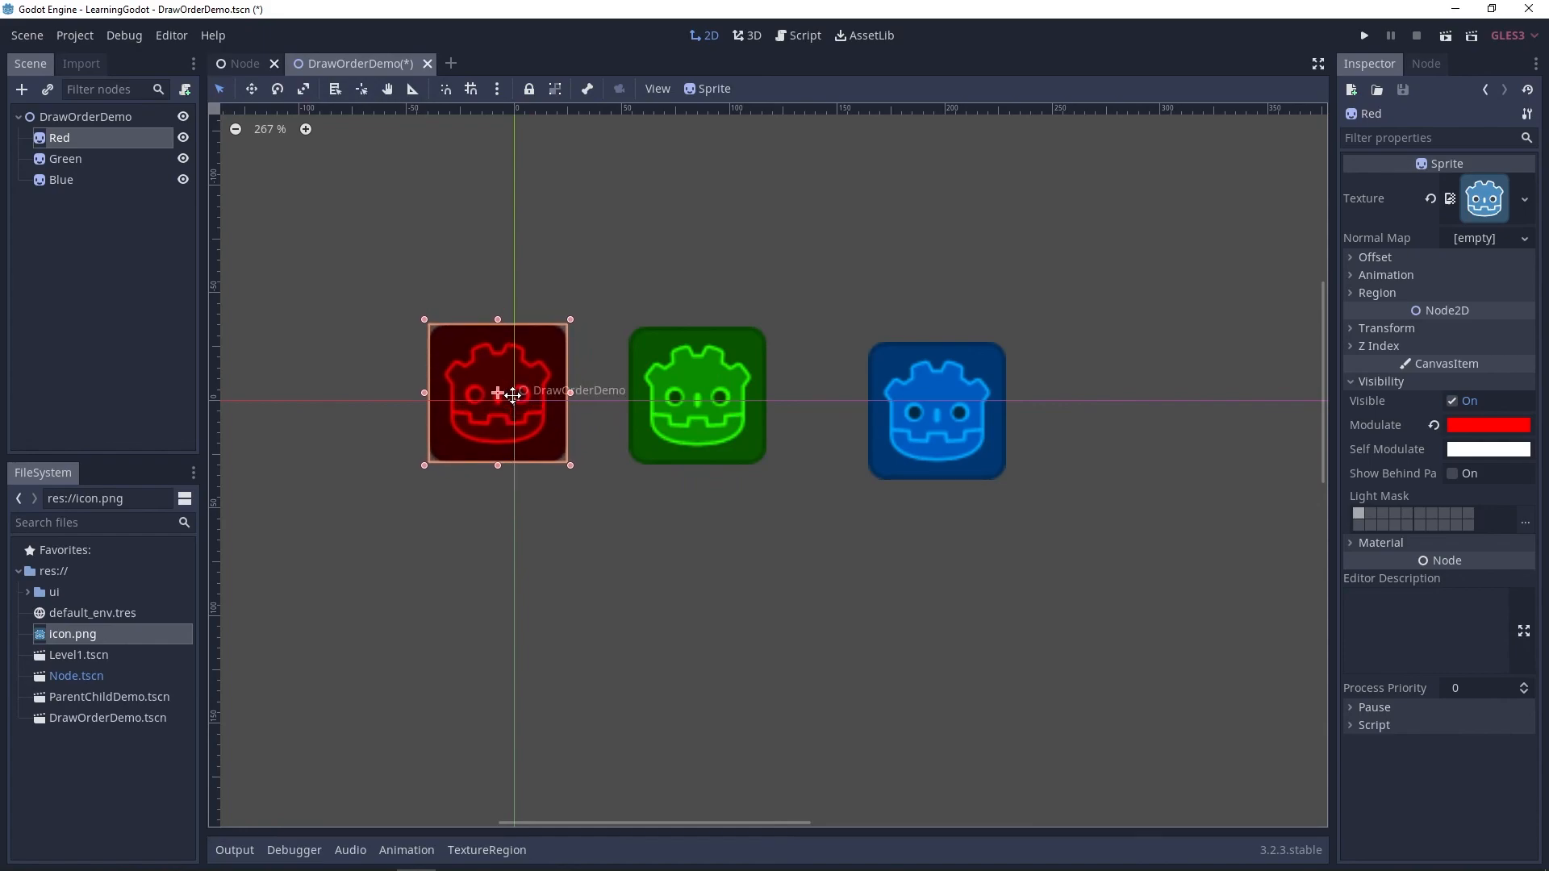
mouse_move(742, 391)
left_mouse_down()
mouse_move(812, 346)
mouse_move(750, 355)
mouse_move(991, 410)
mouse_move(948, 436)
mouse_move(1020, 406)
mouse_move(847, 379)
mouse_move(1056, 393)
mouse_move(888, 417)
mouse_move(1044, 369)
mouse_move(794, 403)
mouse_move(752, 394)
left_mouse_up()
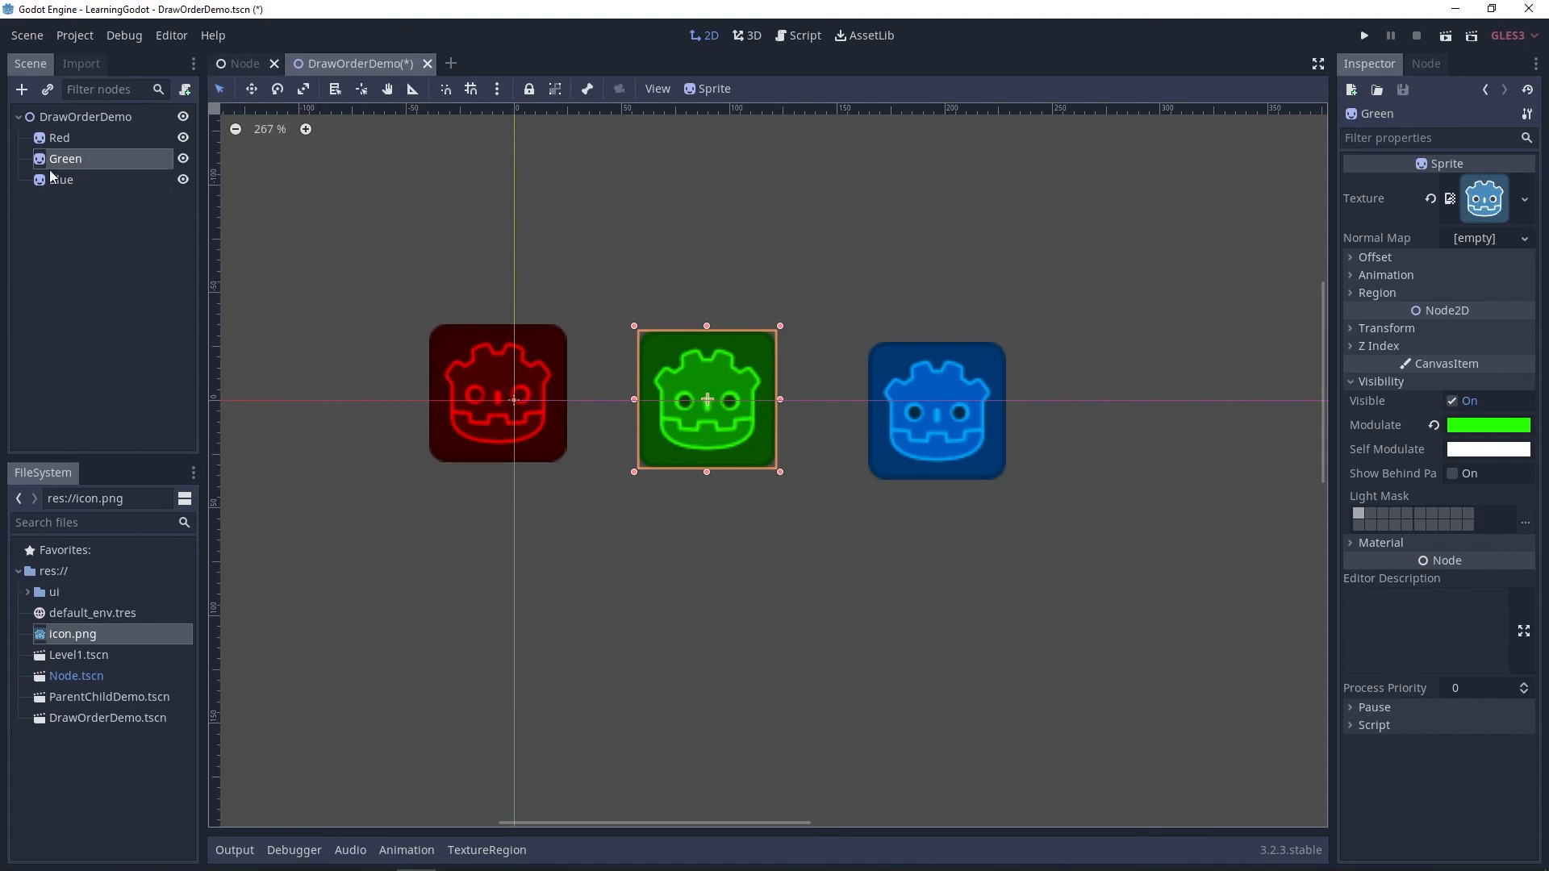
- Make the Green node a child of Red and shift the Green sprite slightly left
mouse_move(48, 161)
left_mouse_down()
mouse_move(82, 148)
mouse_move(151, 190)
mouse_move(147, 267)
mouse_move(77, 289)
mouse_move(50, 202)
mouse_move(167, 222)
mouse_move(117, 260)
mouse_move(66, 142)
left_mouse_up()
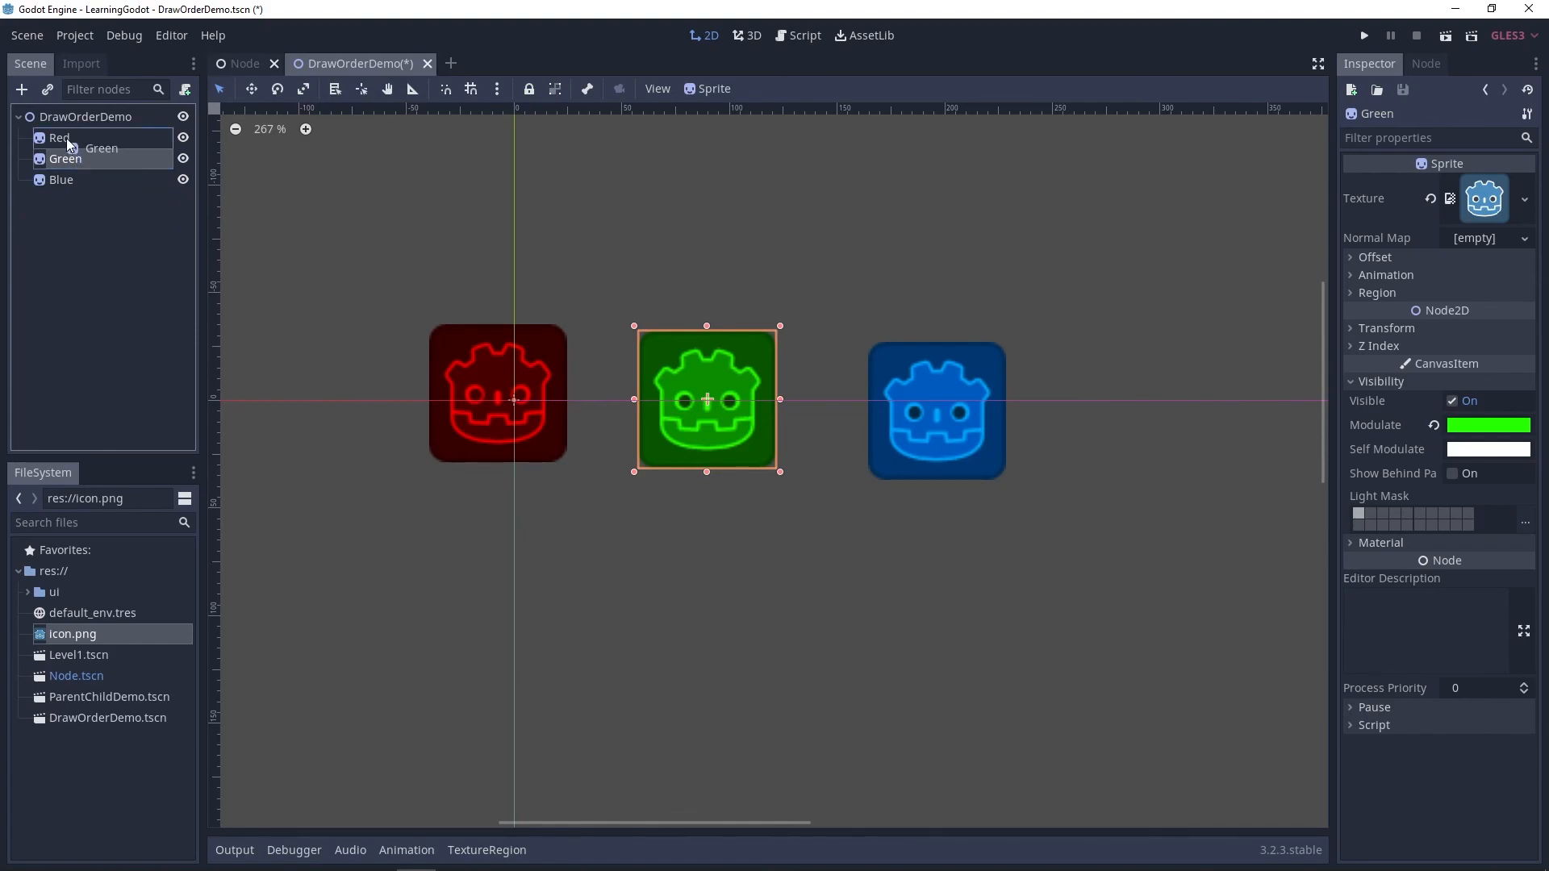
left_click_drag(67, 140, 61, 137)
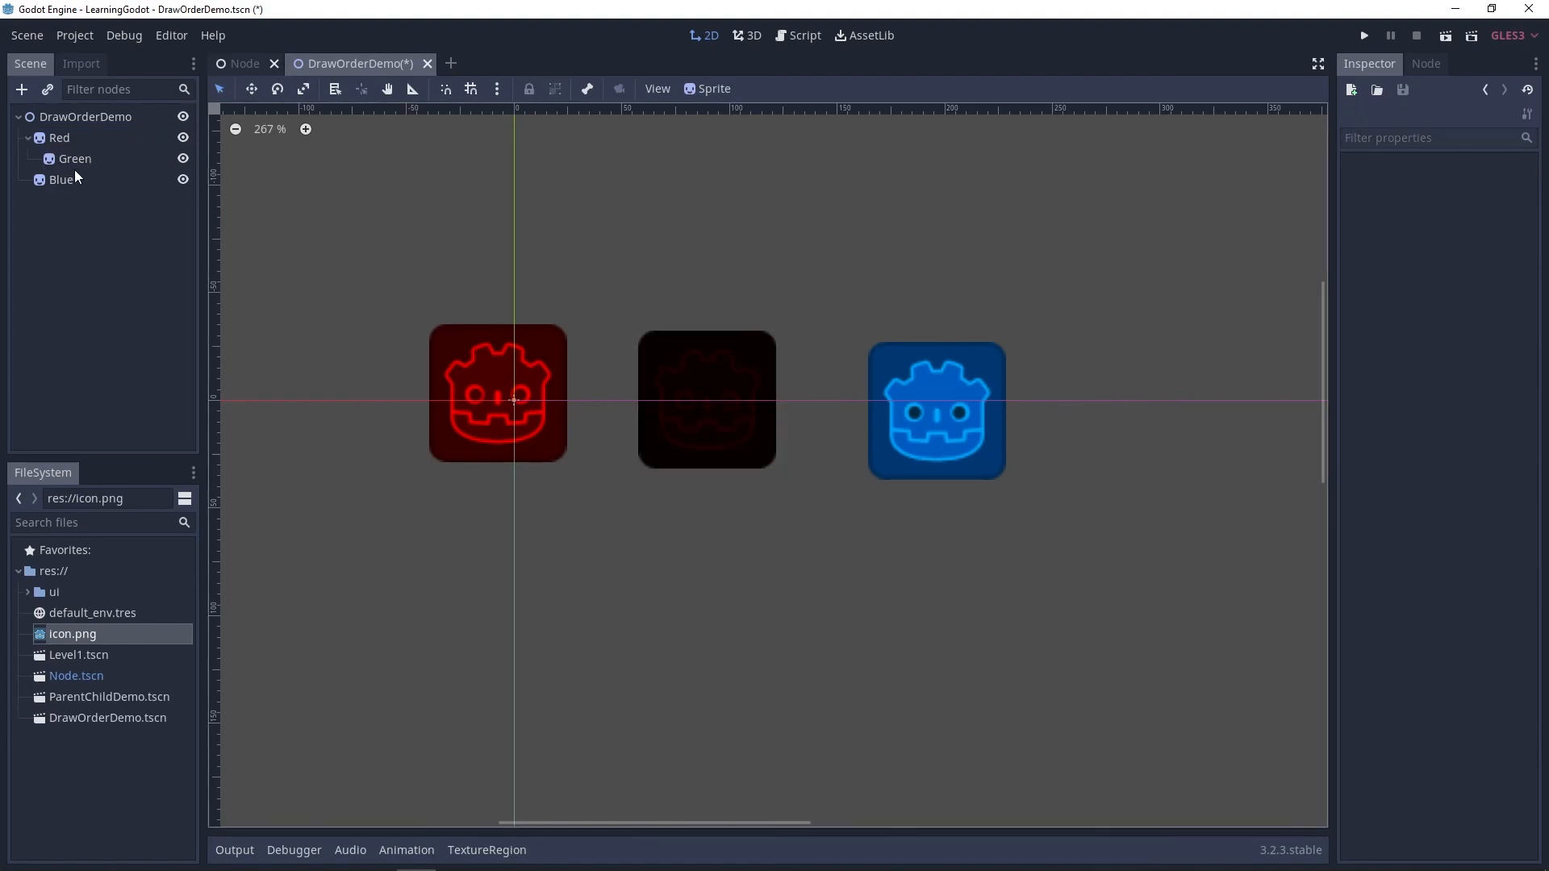
left_click(69, 161)
mouse_move(736, 449)
left_mouse_down()
mouse_move(752, 537)
mouse_move(699, 474)
mouse_move(728, 445)
left_mouse_up()
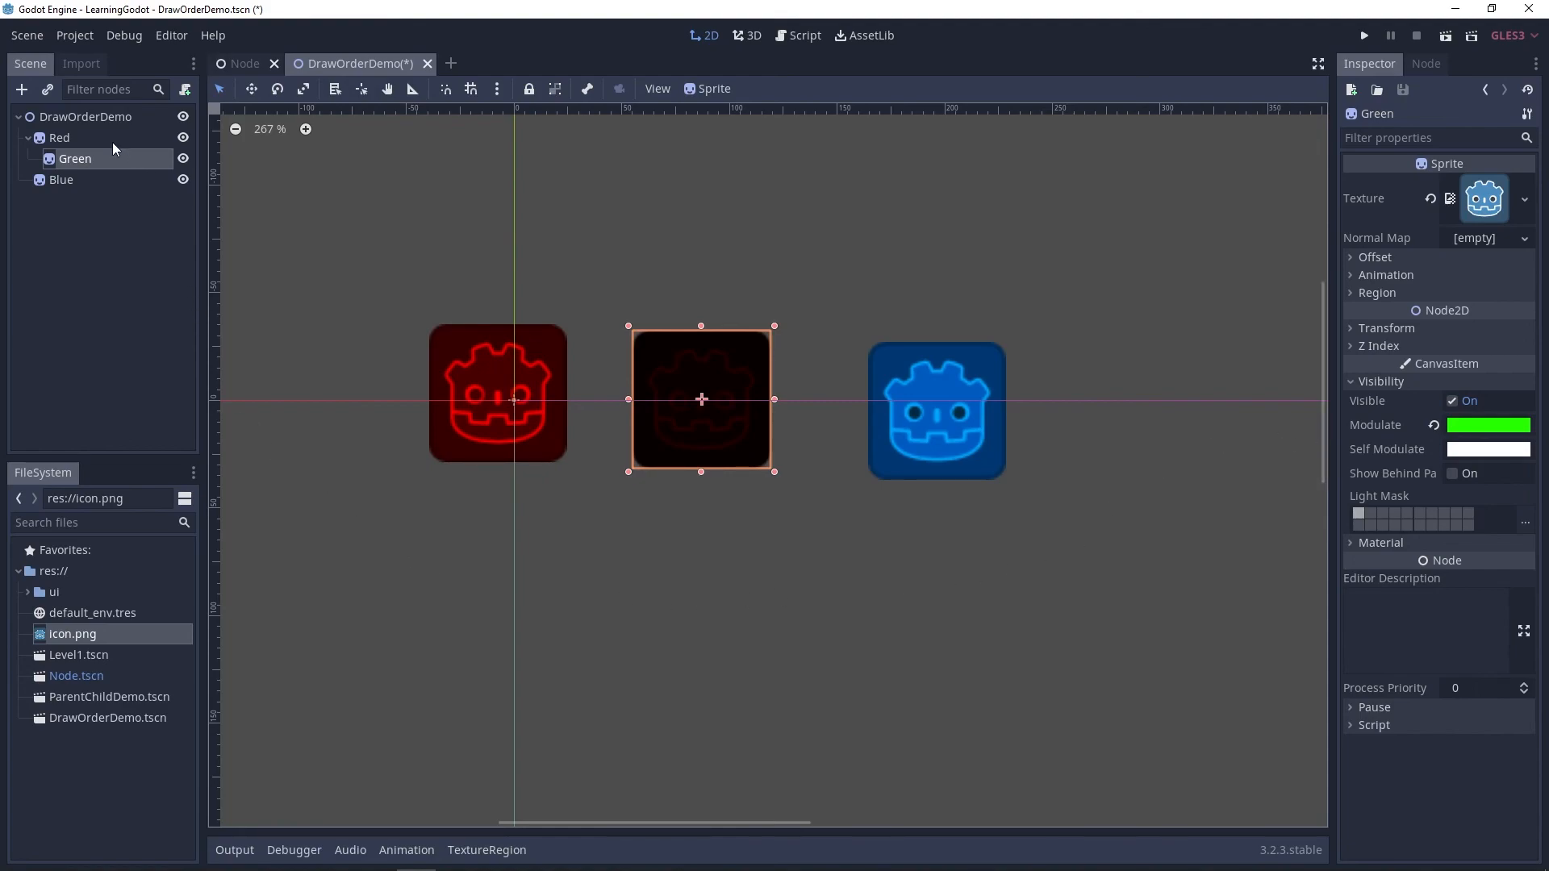
- Reset the Red sprite's Modulate colour to default white and set its Self Modulate colour to pure red
left_click(76, 138)
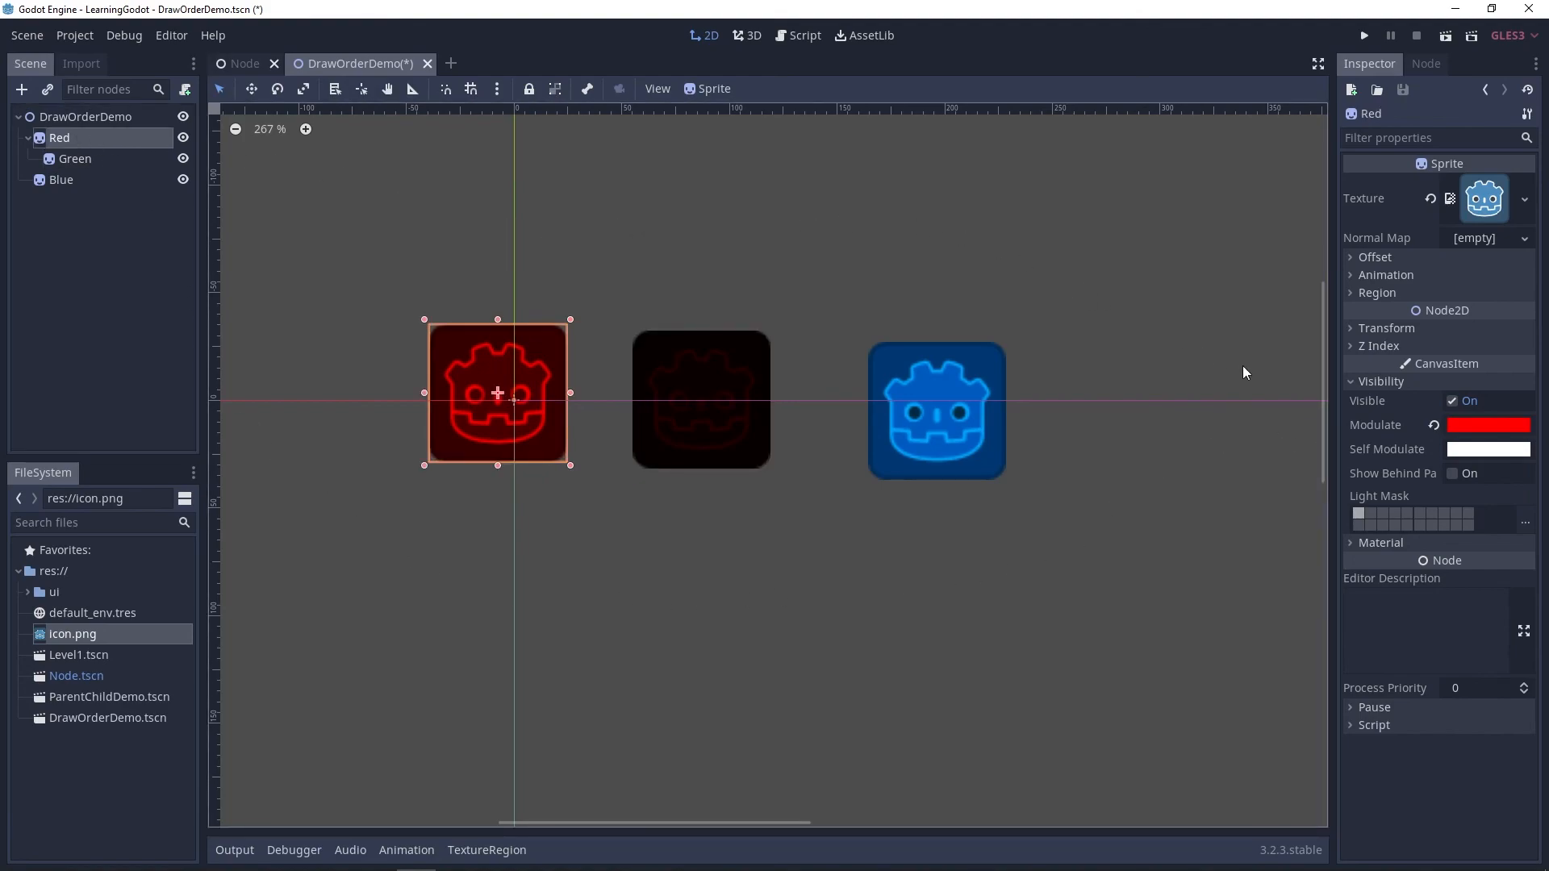
mouse_move(1463, 425)
left_click(1434, 423)
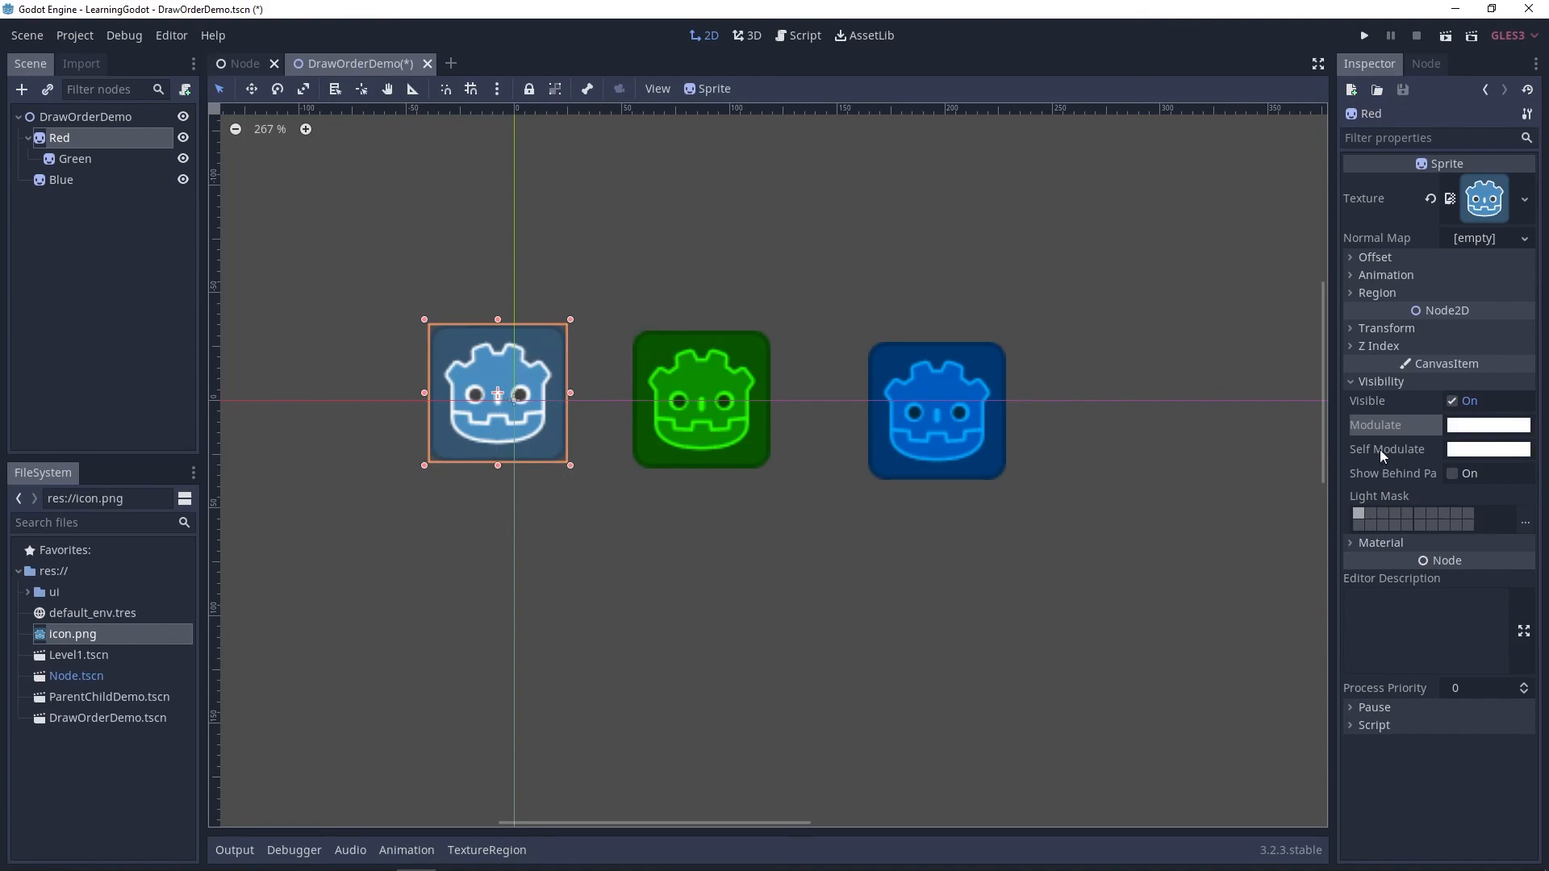
left_click(1466, 450)
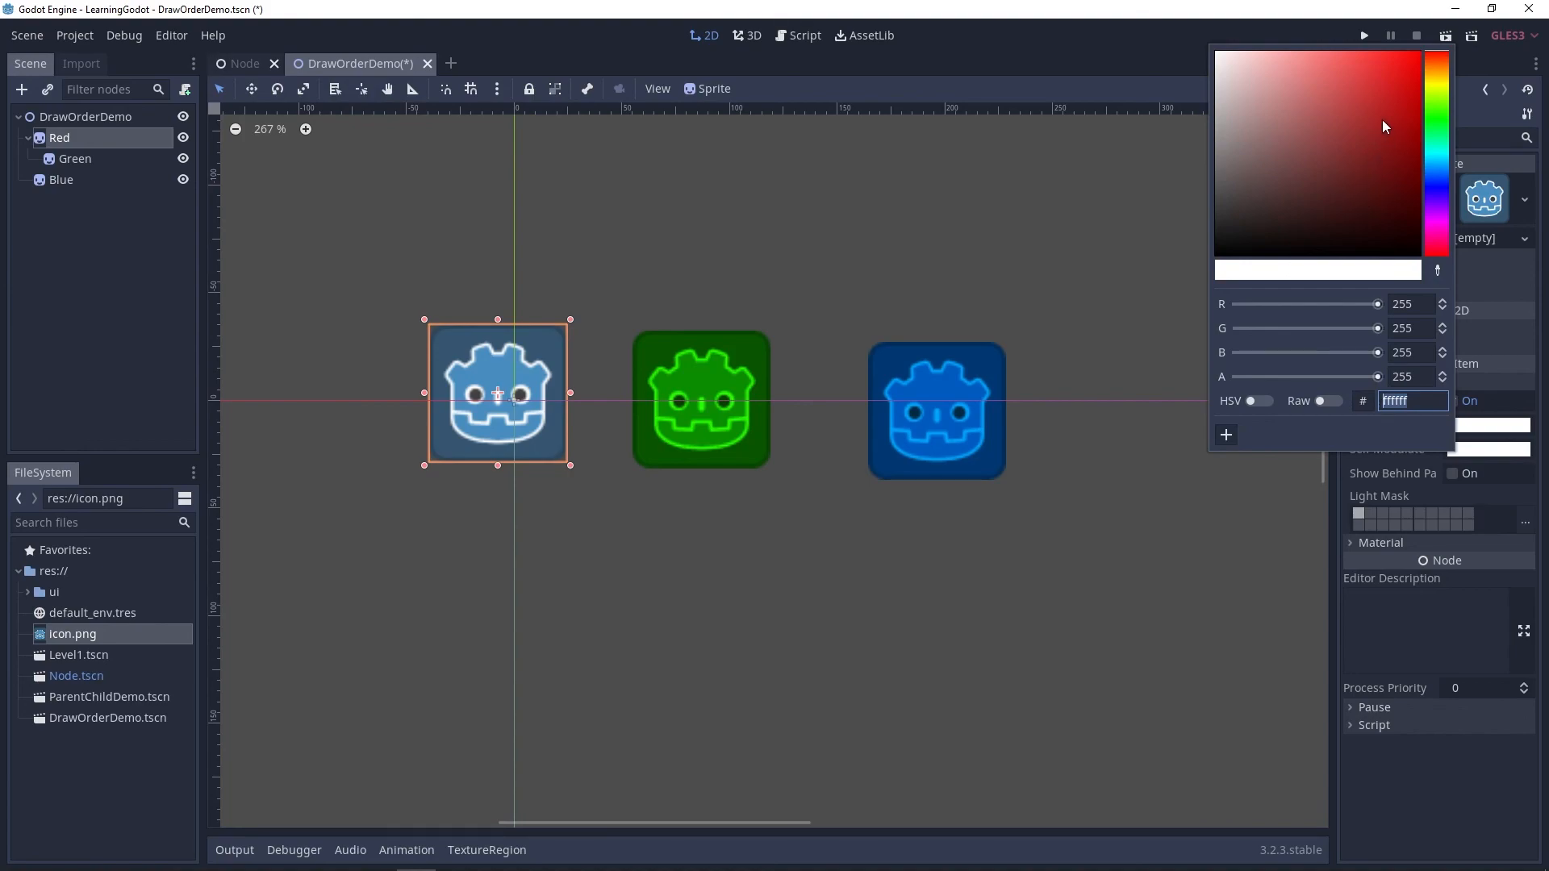
mouse_move(1402, 71)
left_mouse_down()
mouse_move(1421, 71)
mouse_move(1422, 50)
left_mouse_up()
left_click(1495, 215)
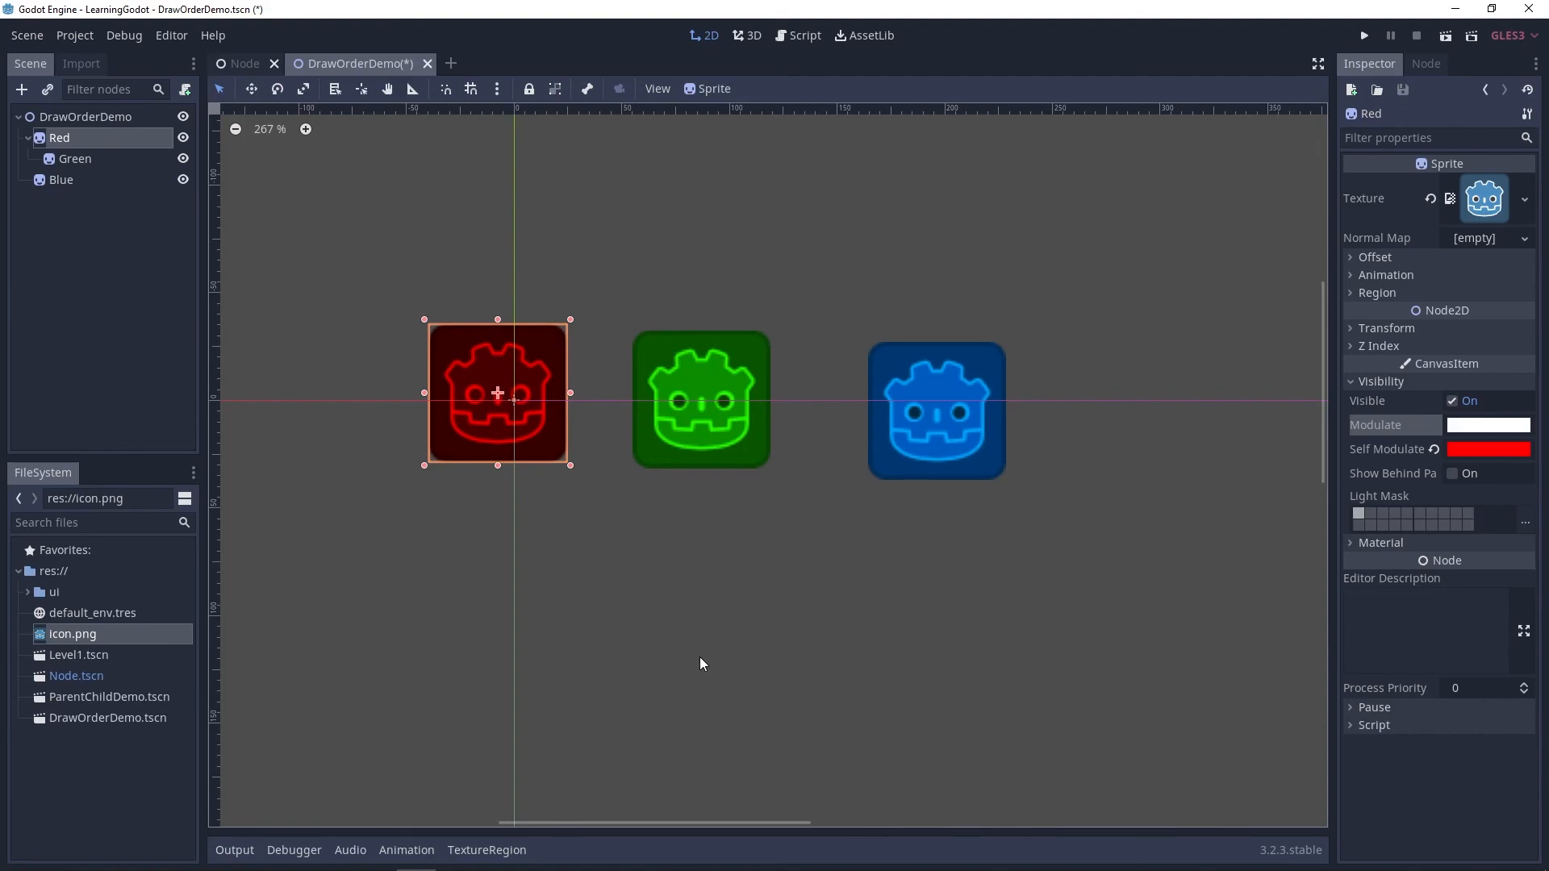
- Move the child Green sprite so that it partly overlaps its parent Red sprite
left_click_drag(339, 553, 829, 192)
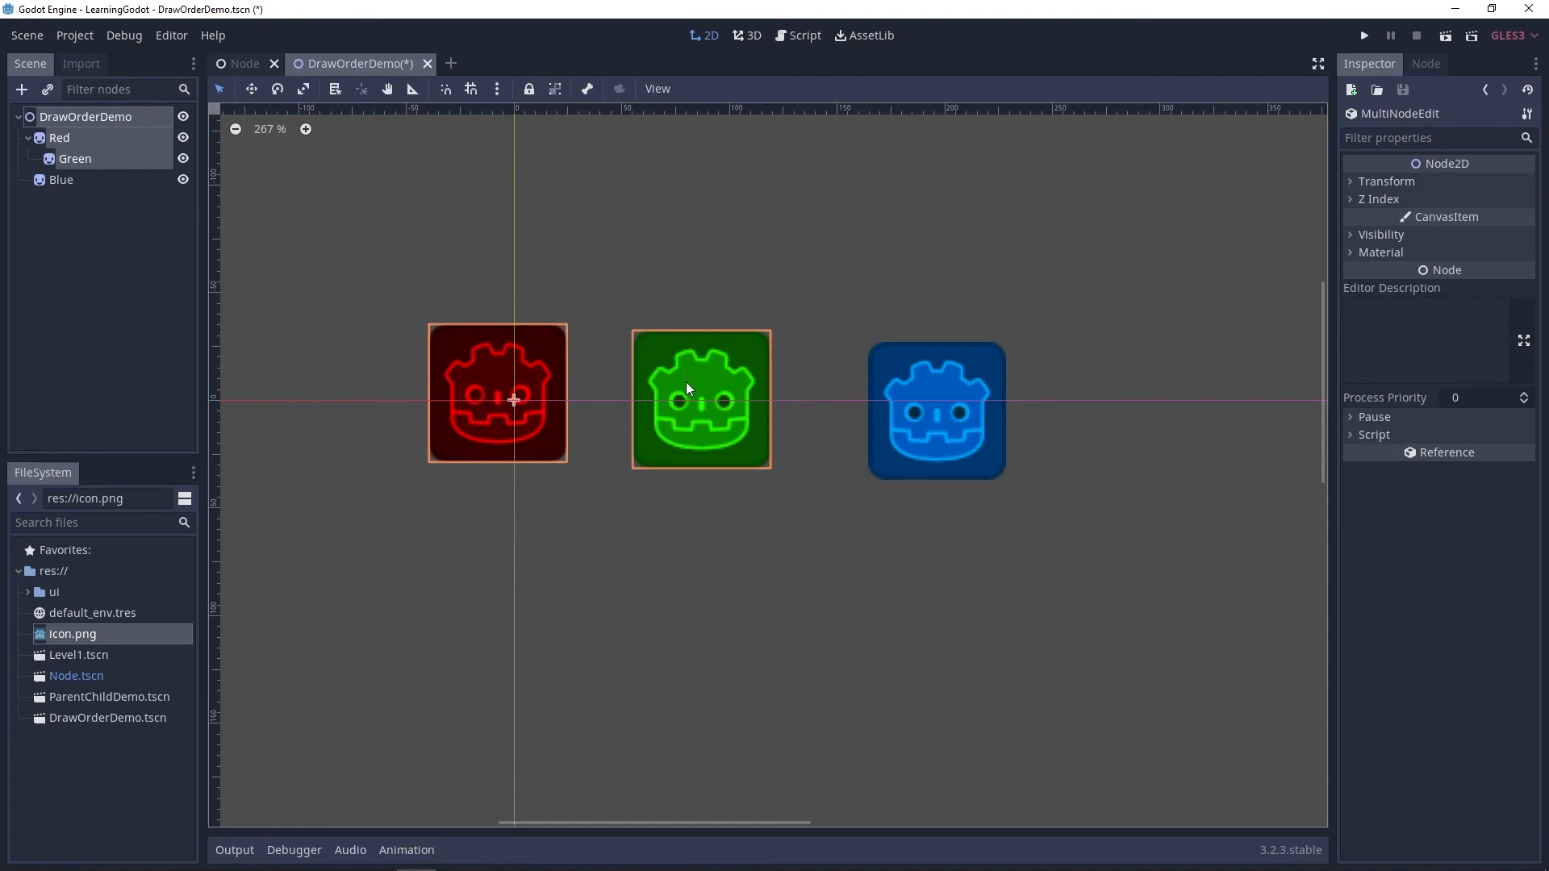
left_click(688, 516)
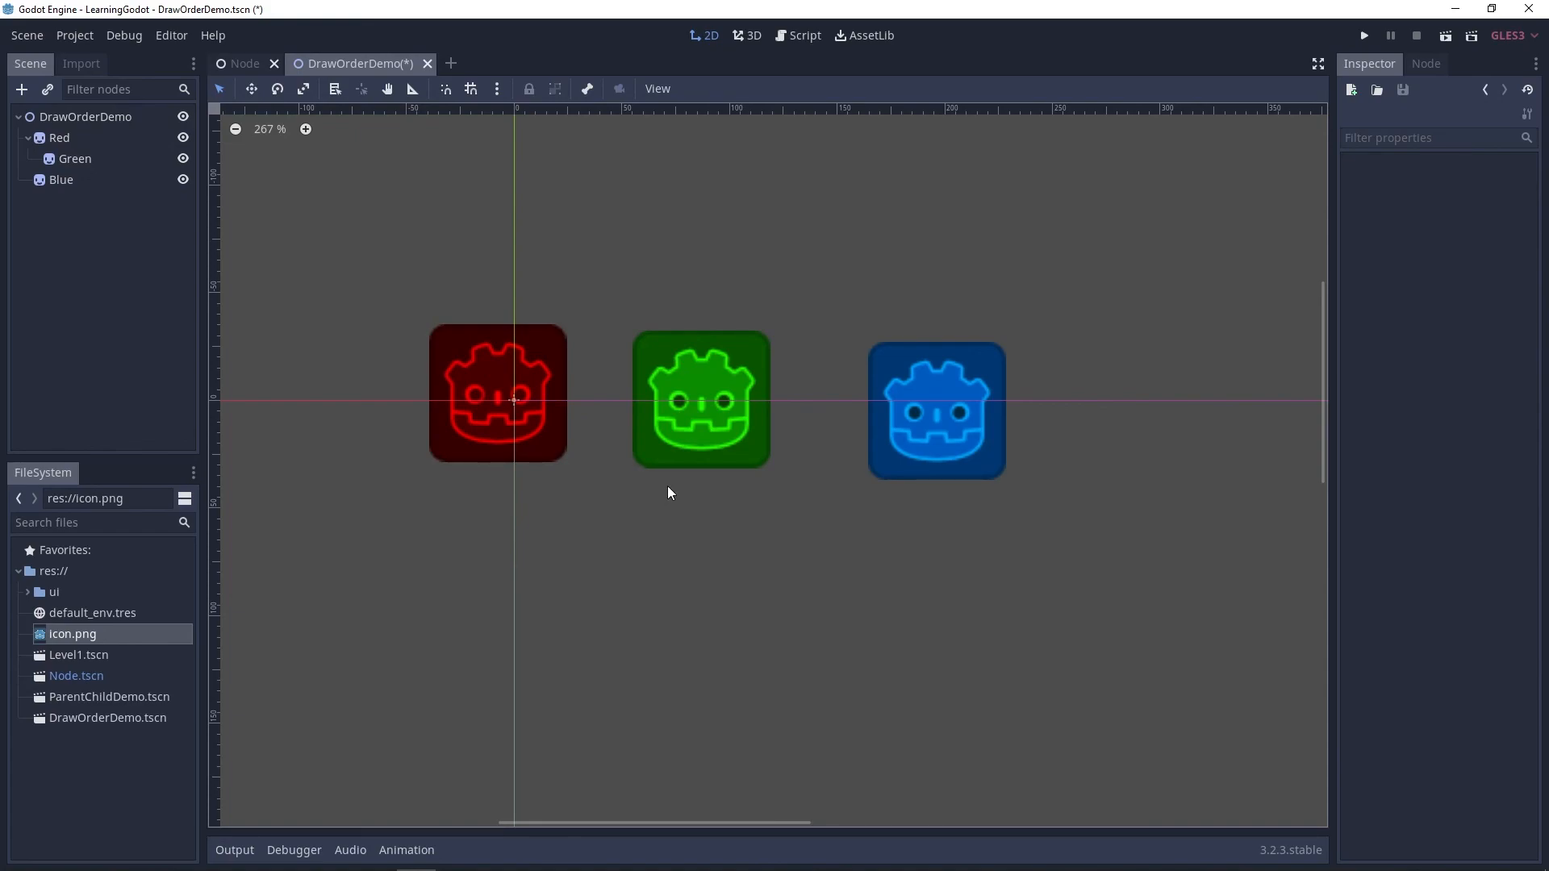
left_click(71, 160)
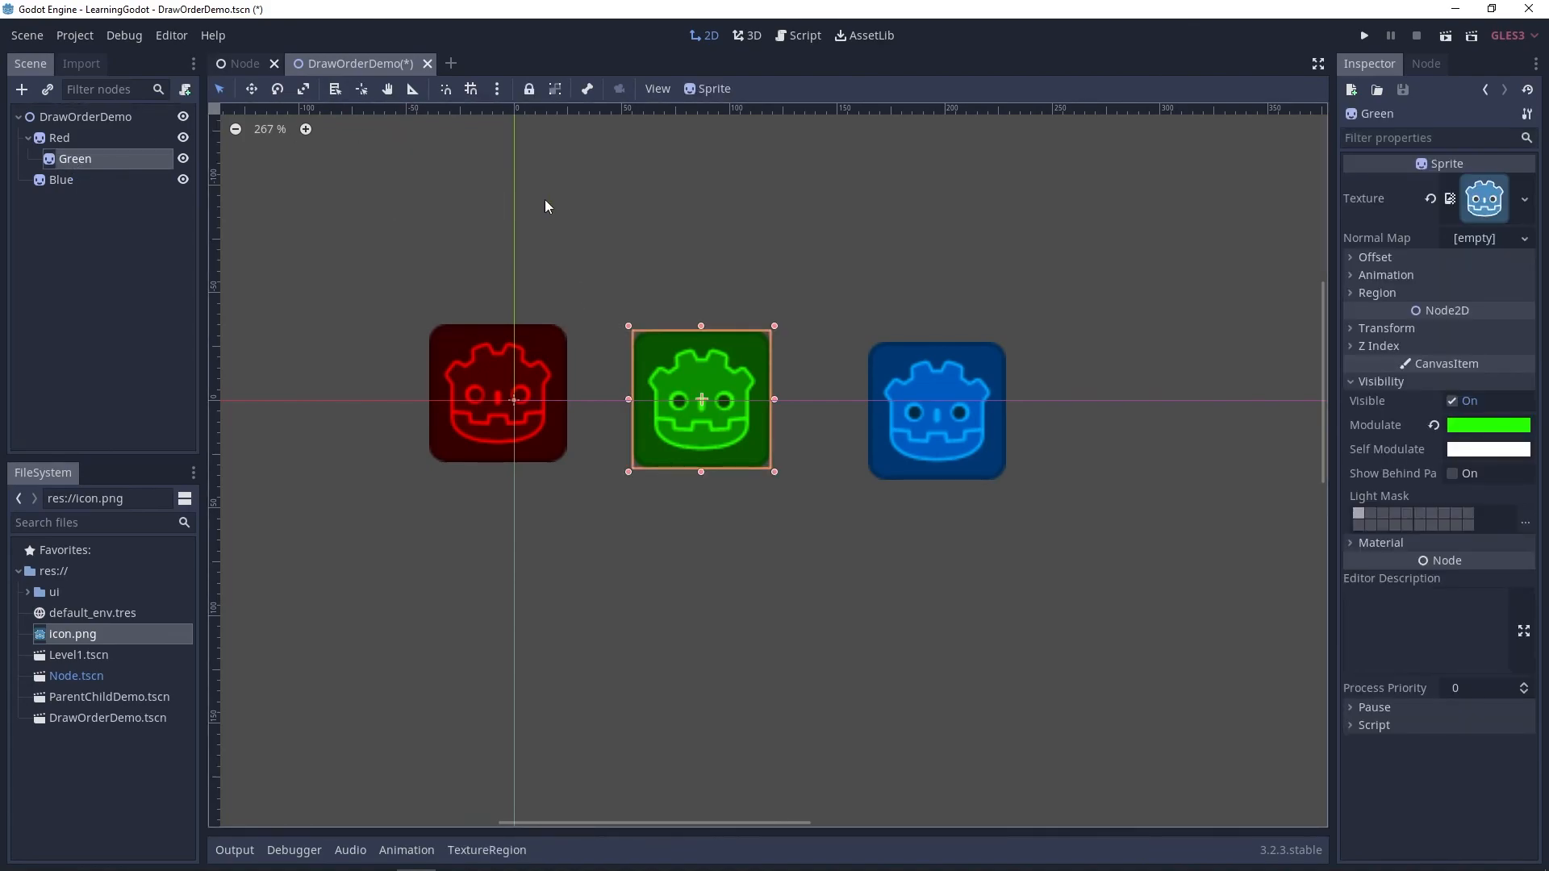
left_click_drag(701, 395, 541, 380)
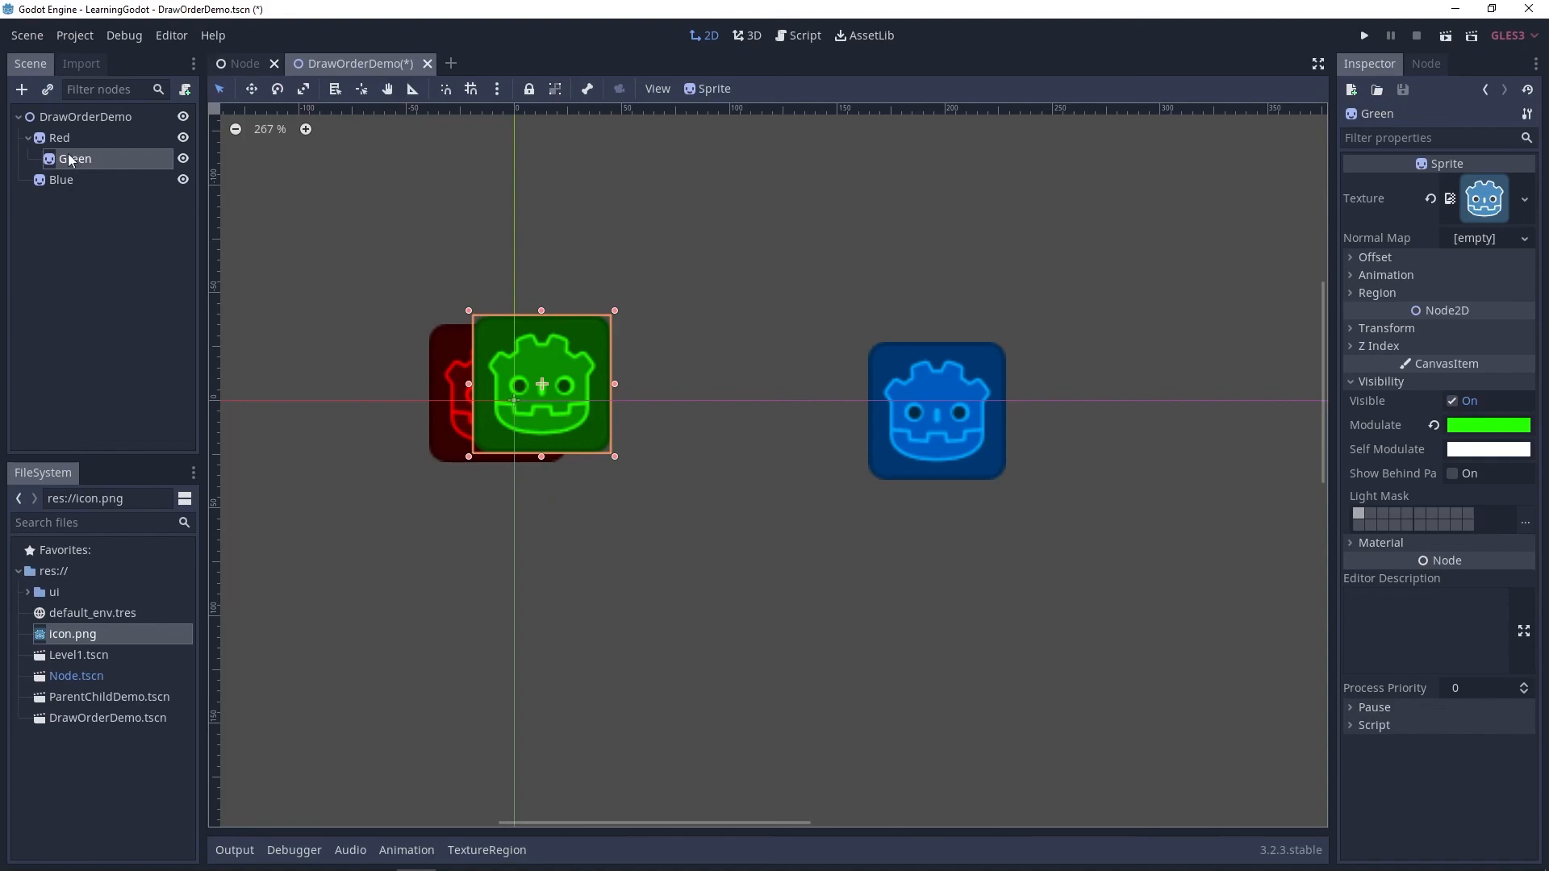
- Space the sprites out in a horizontal row in the order Red, Green, Blue, and save the scene
mouse_move(991, 438)
left_mouse_down()
mouse_move(843, 361)
mouse_move(543, 454)
mouse_move(602, 343)
mouse_move(507, 467)
mouse_move(638, 342)
mouse_move(480, 462)
mouse_move(572, 359)
mouse_move(484, 460)
mouse_move(544, 320)
mouse_move(823, 425)
mouse_move(996, 432)
left_mouse_up()
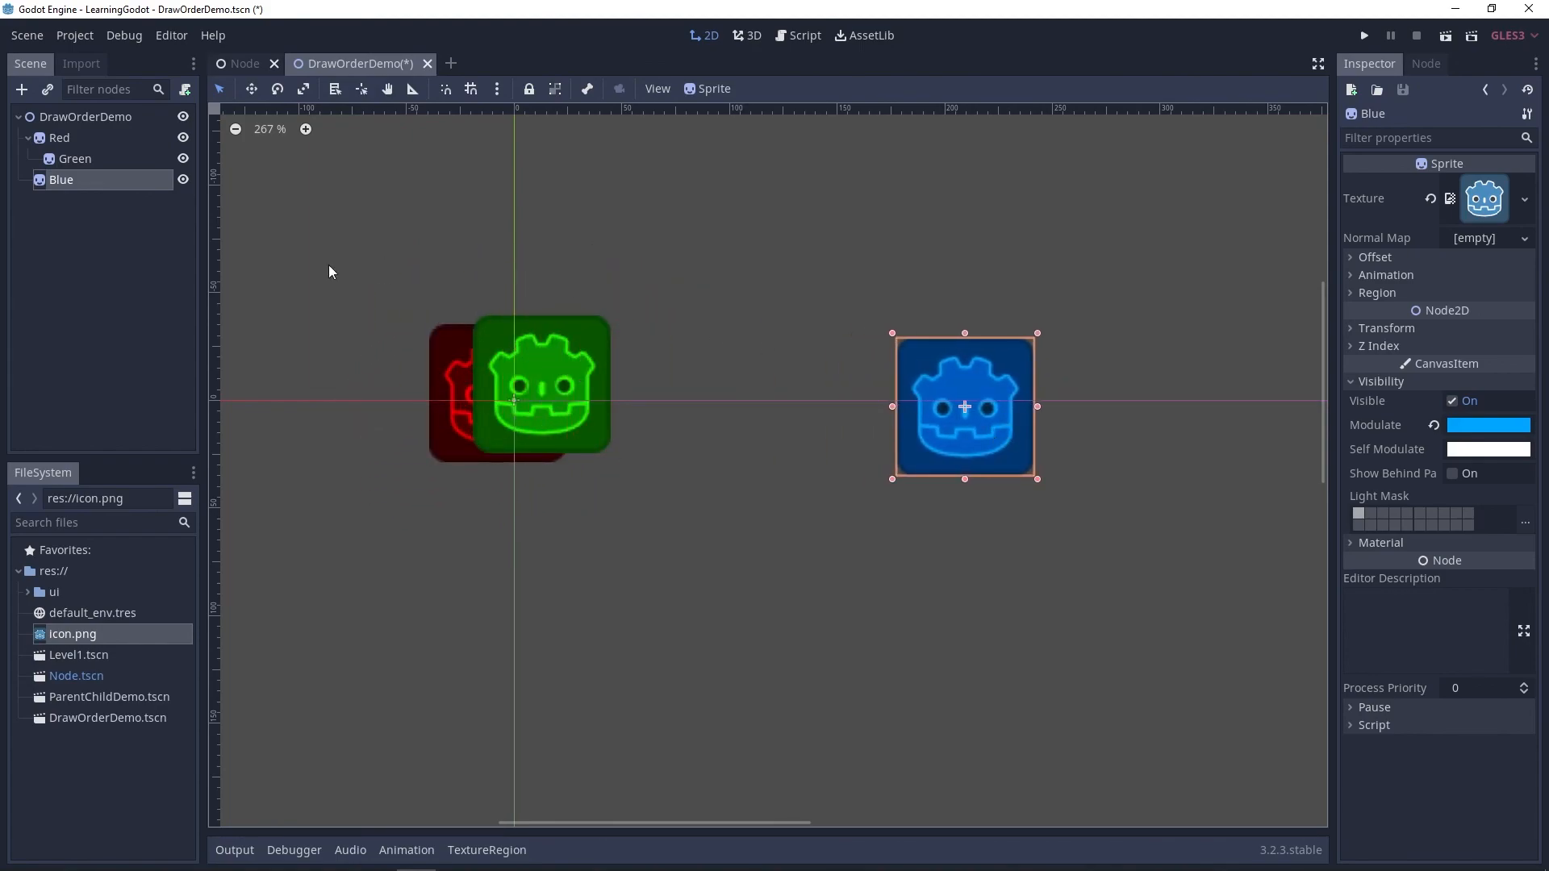
left_click(75, 158)
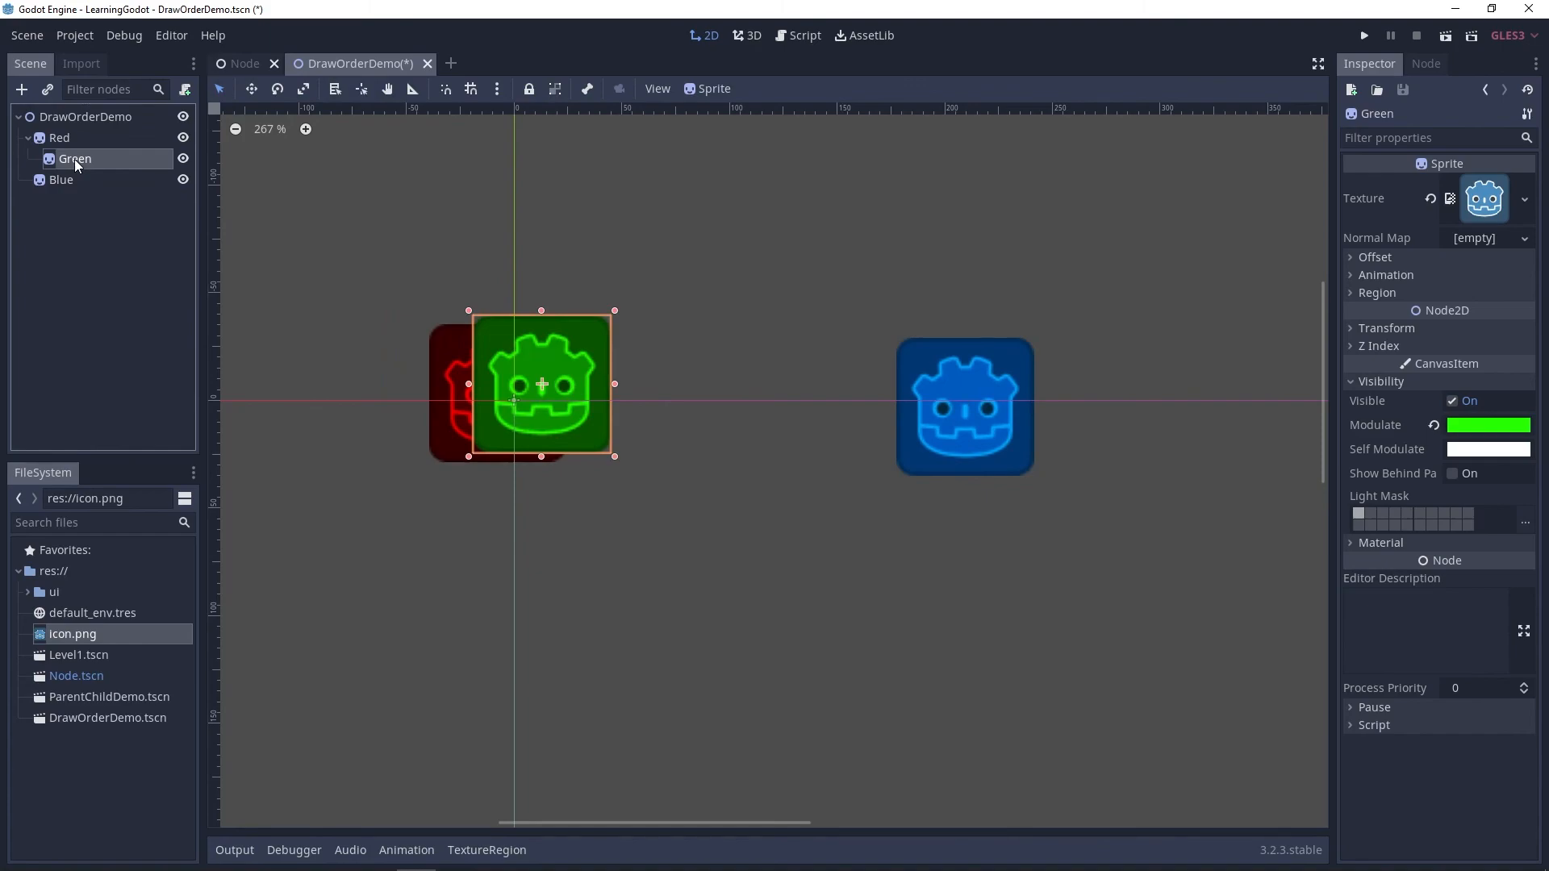
left_click_drag(581, 400, 762, 398)
left_click_drag(468, 401, 500, 405)
mouse_move(594, 439)
left_mouse_down()
mouse_move(591, 398)
mouse_move(591, 432)
left_mouse_up()
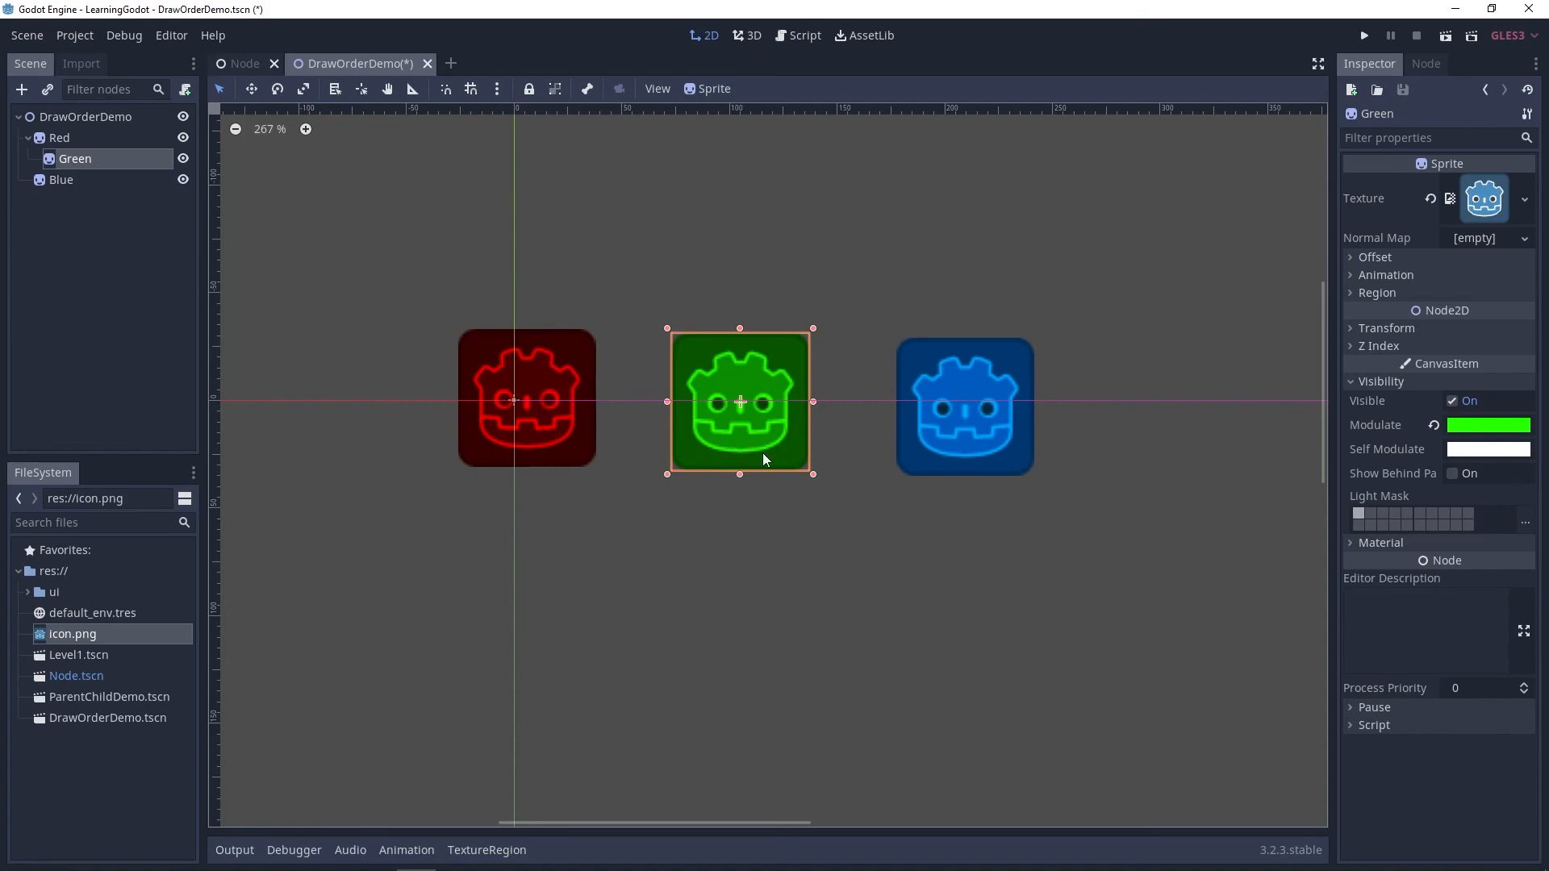
key("ctrl+s")
left_click(849, 533)
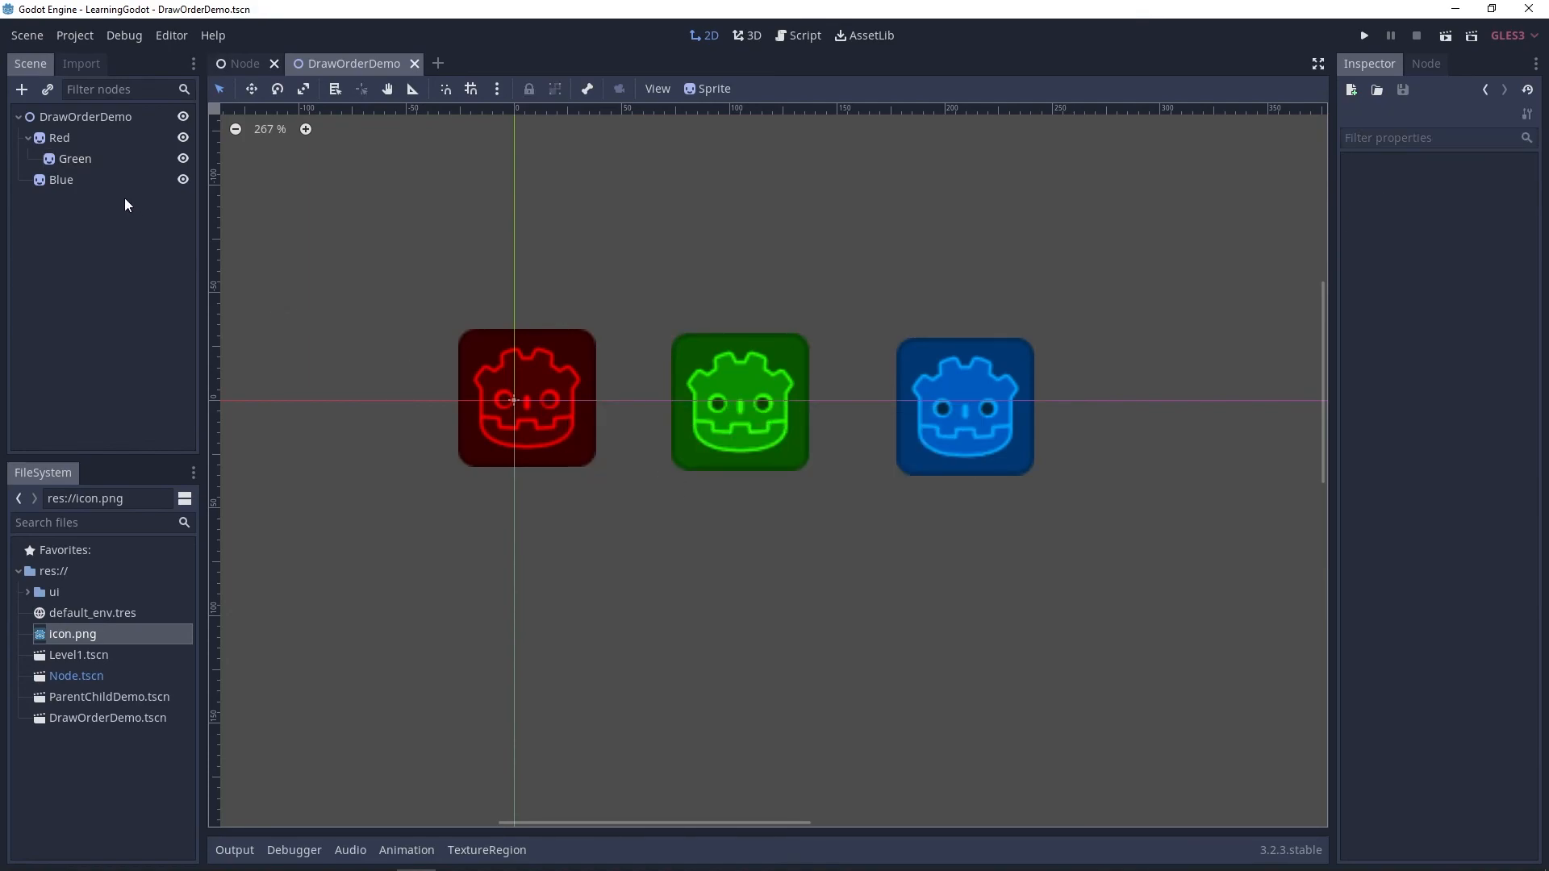
- Move the Green node back directly under DrawOrderDemo and place it between Red and Blue in the tree
left_click_drag(75, 157, 87, 121)
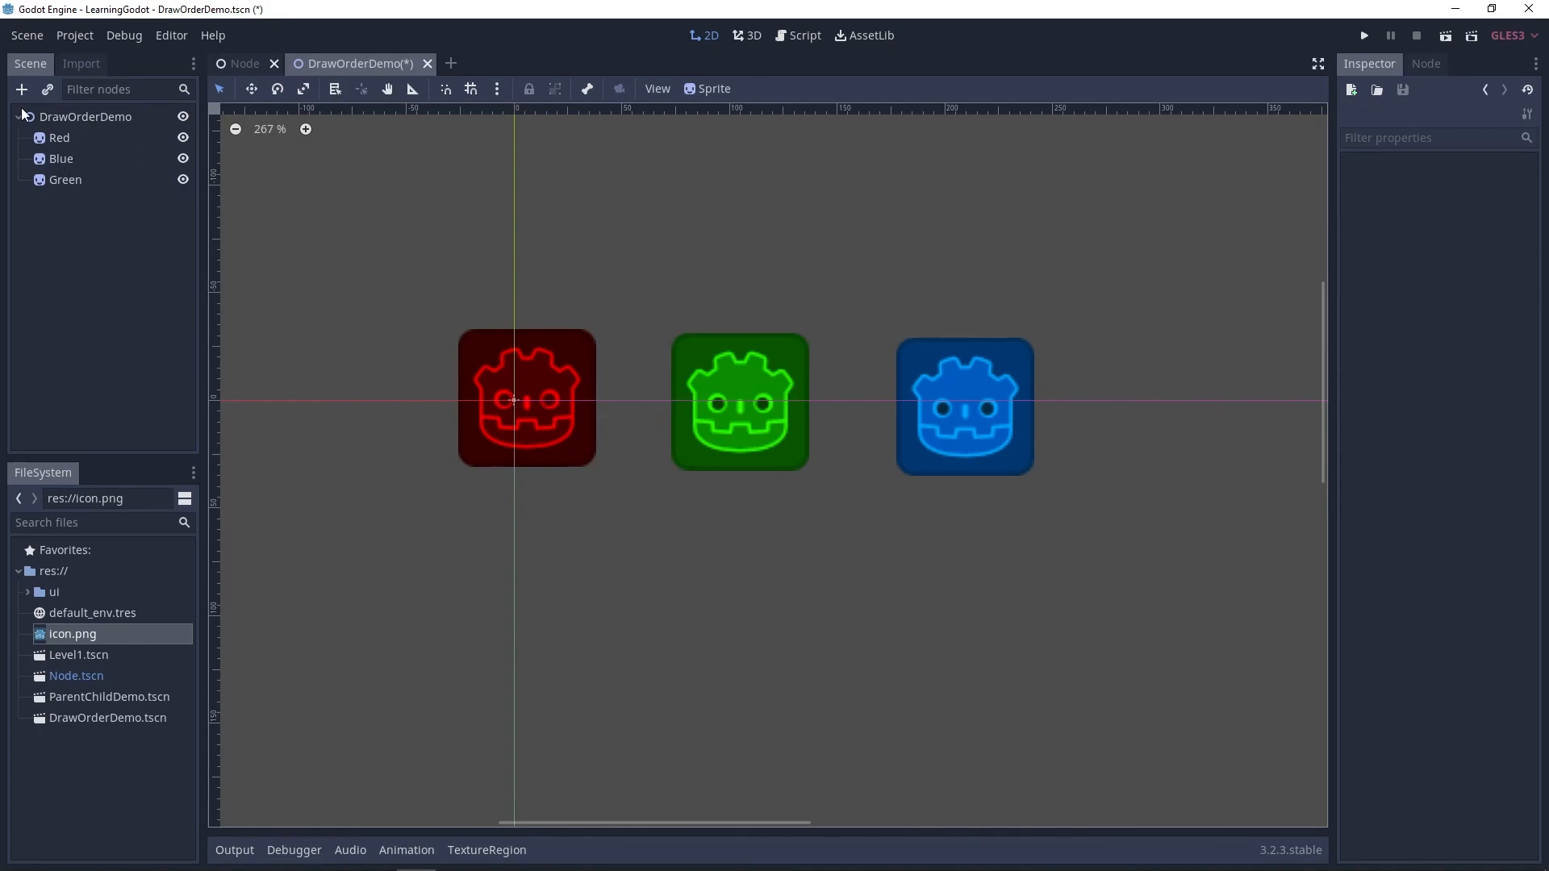
left_click_drag(67, 181, 70, 148)
- Collapse the Visibility properties and expand the Z Index properties for the Red, Green and Blue sprites
left_click(83, 136)
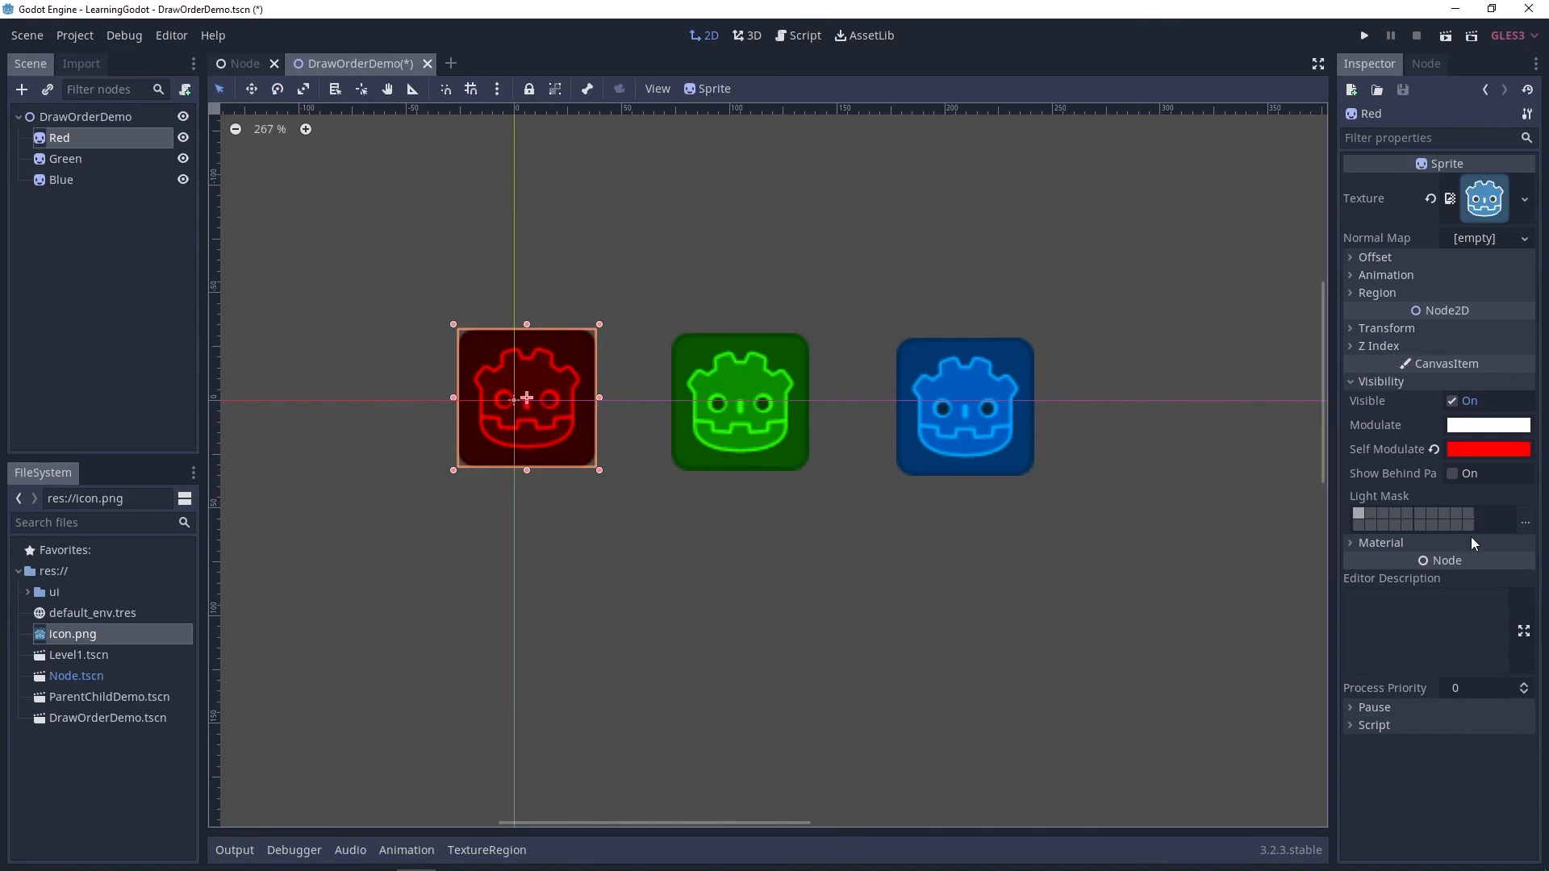
left_click(1381, 383)
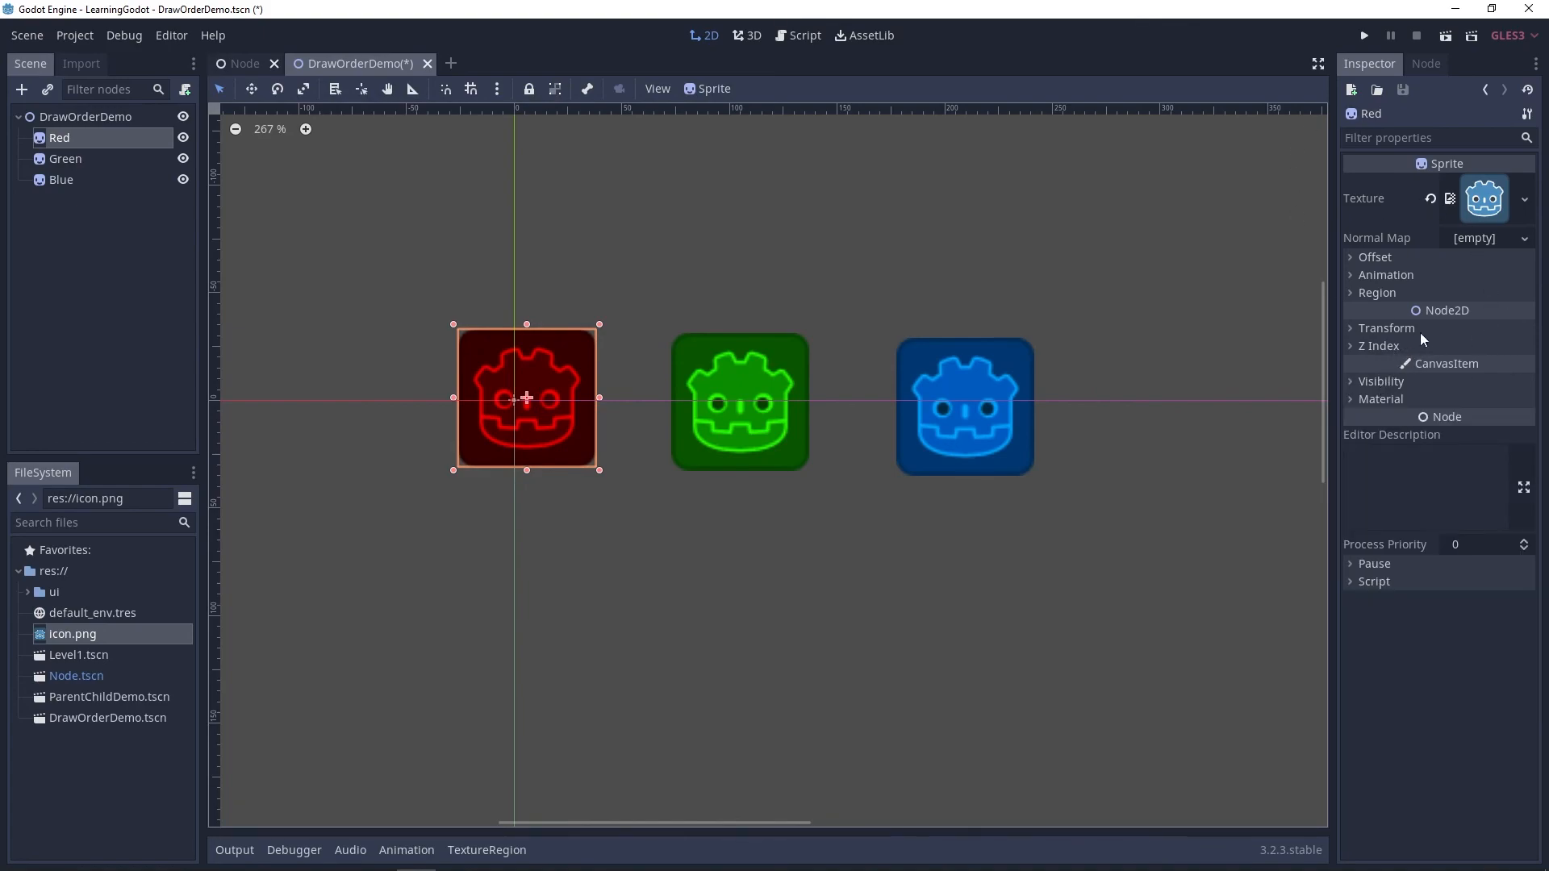
left_click(1373, 345)
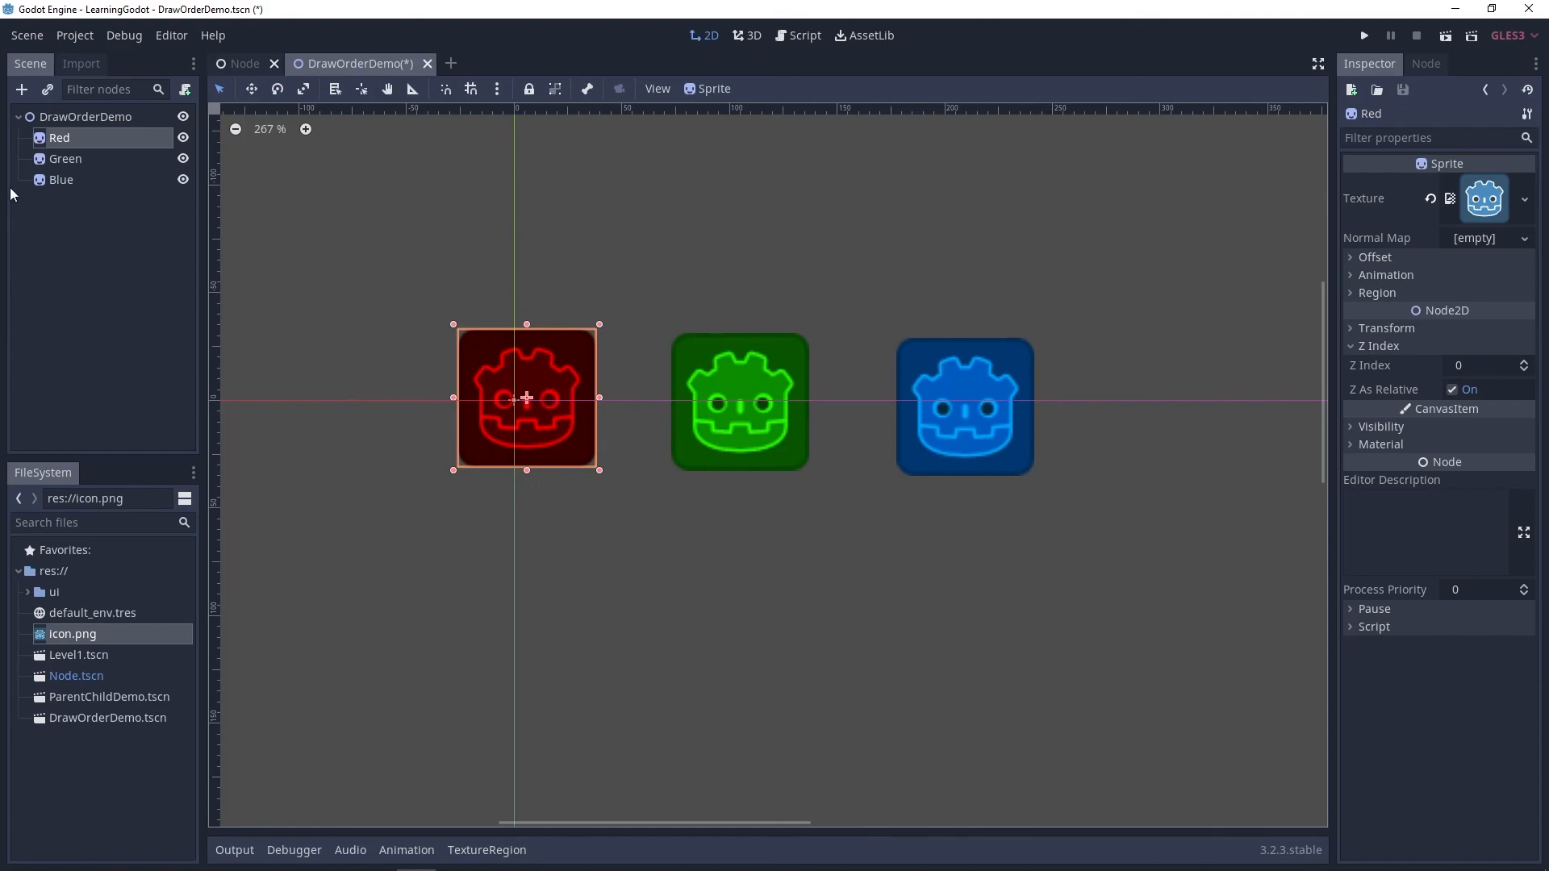
left_click(75, 159)
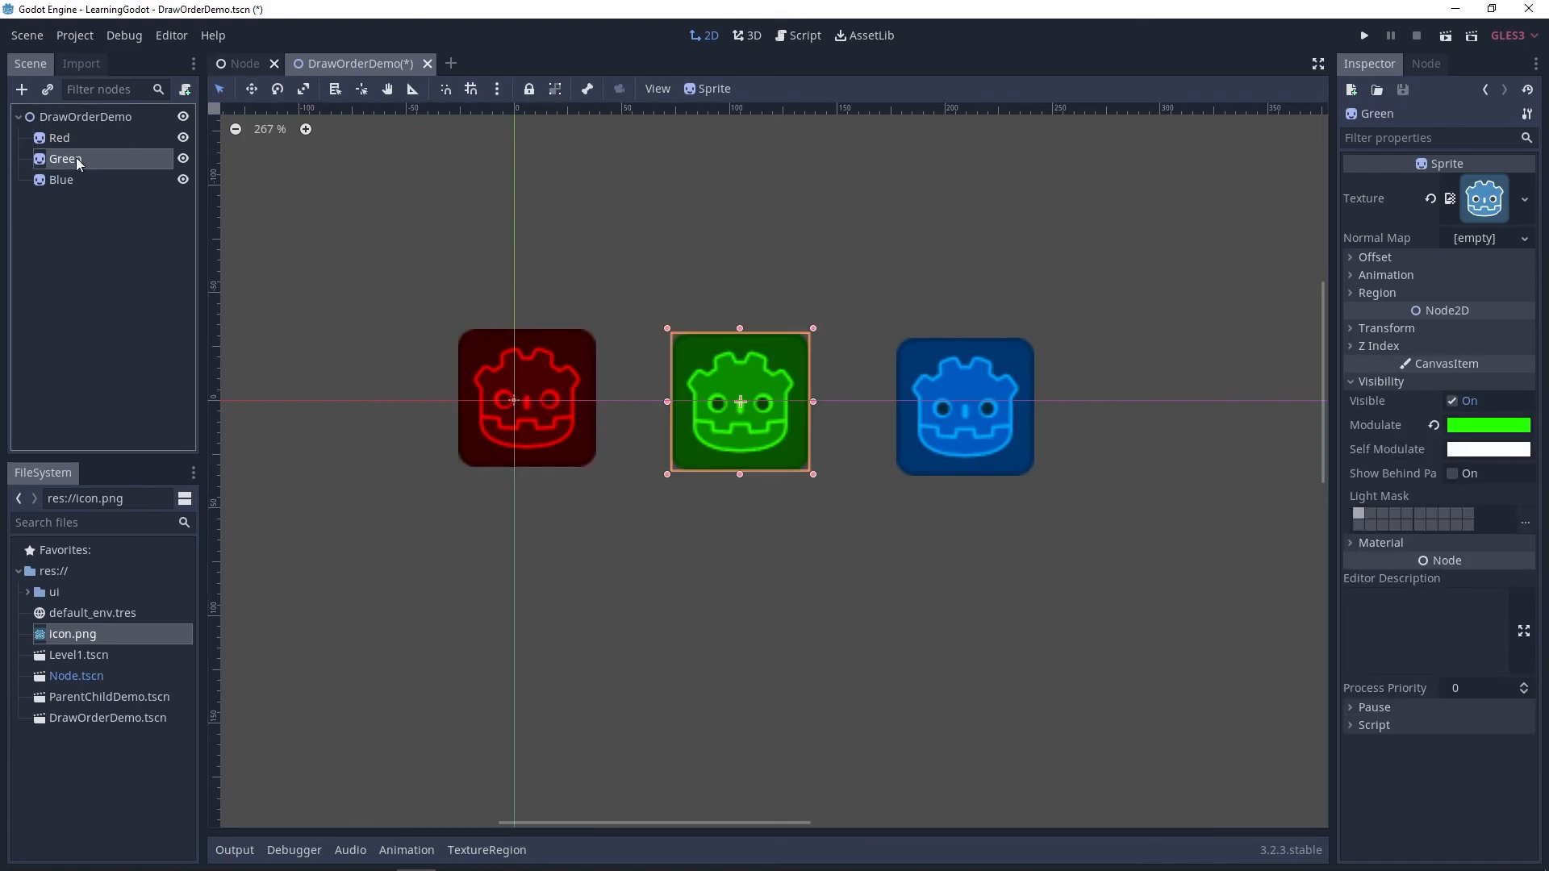
left_click(1385, 381)
left_click(1393, 345)
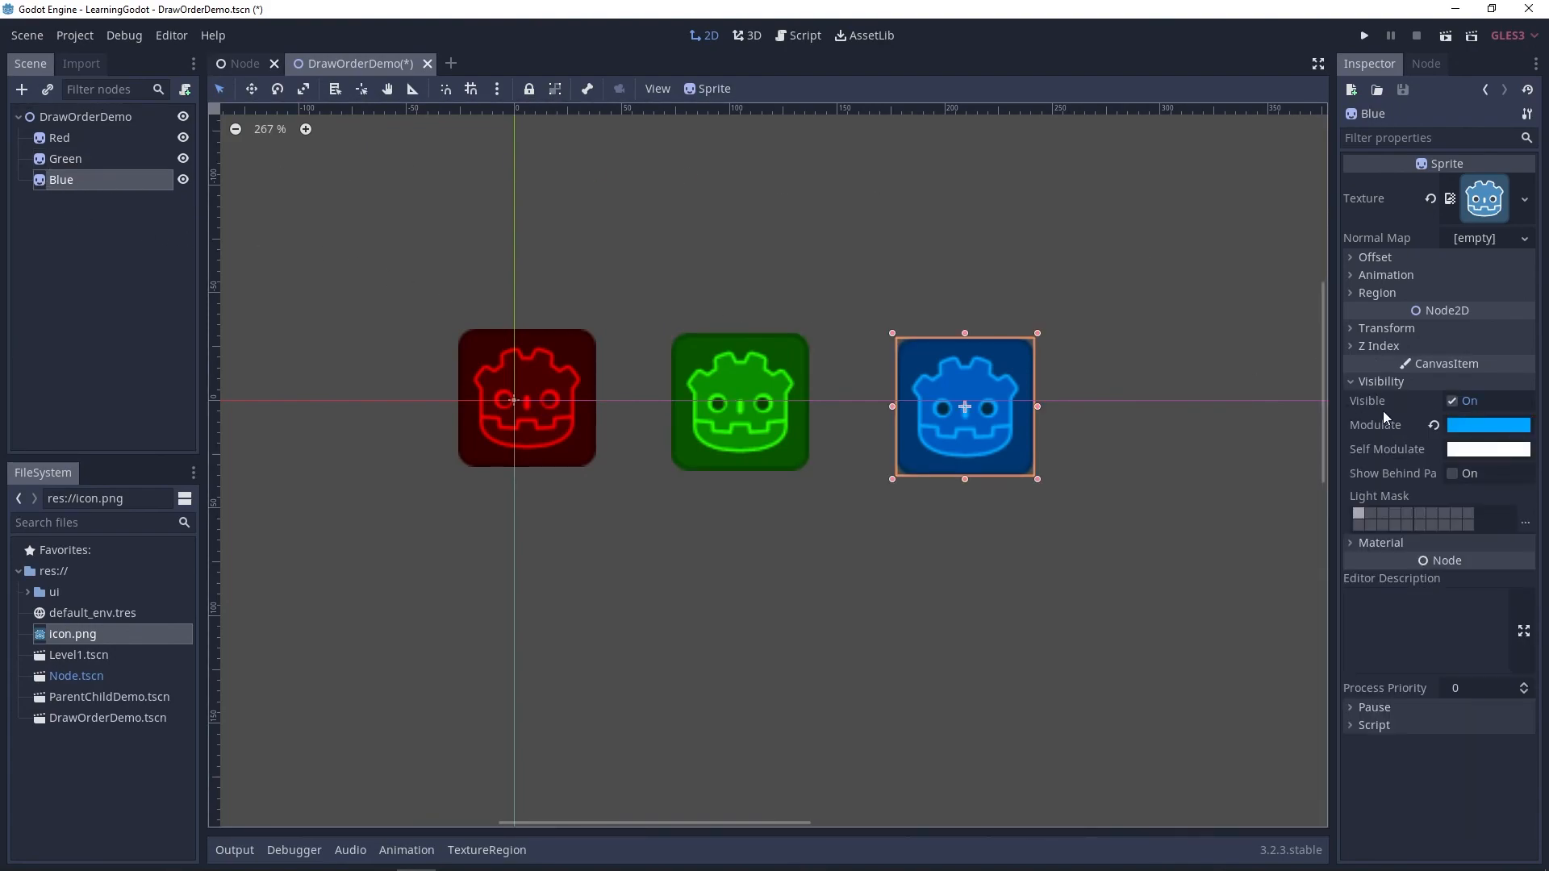
left_click(1384, 382)
left_click(1399, 347)
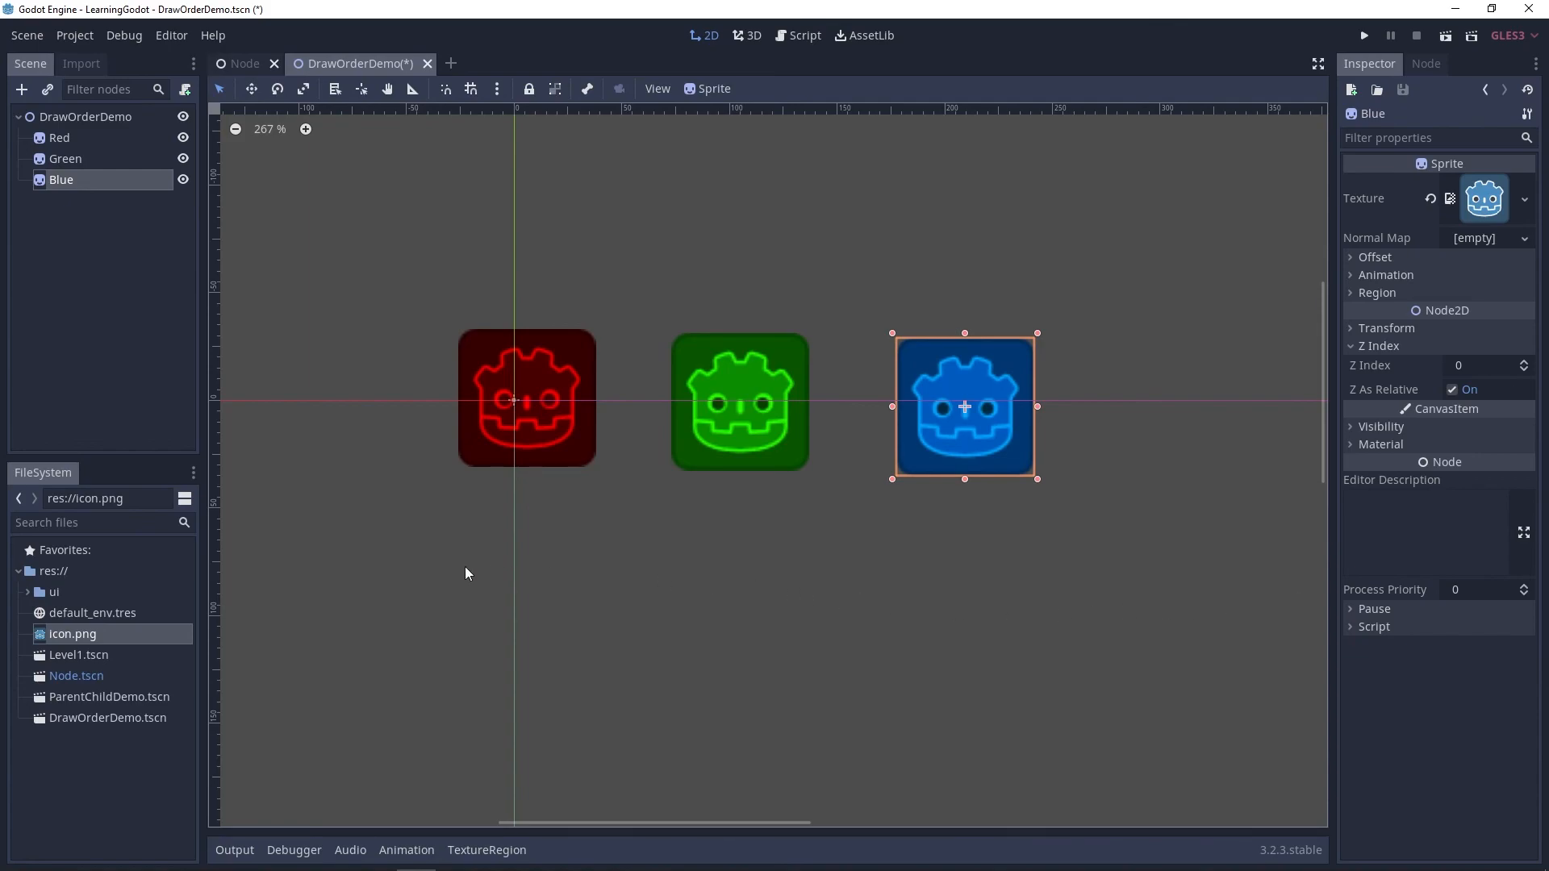
- Set the Red sprite's Z Index to 1
left_click(61, 138)
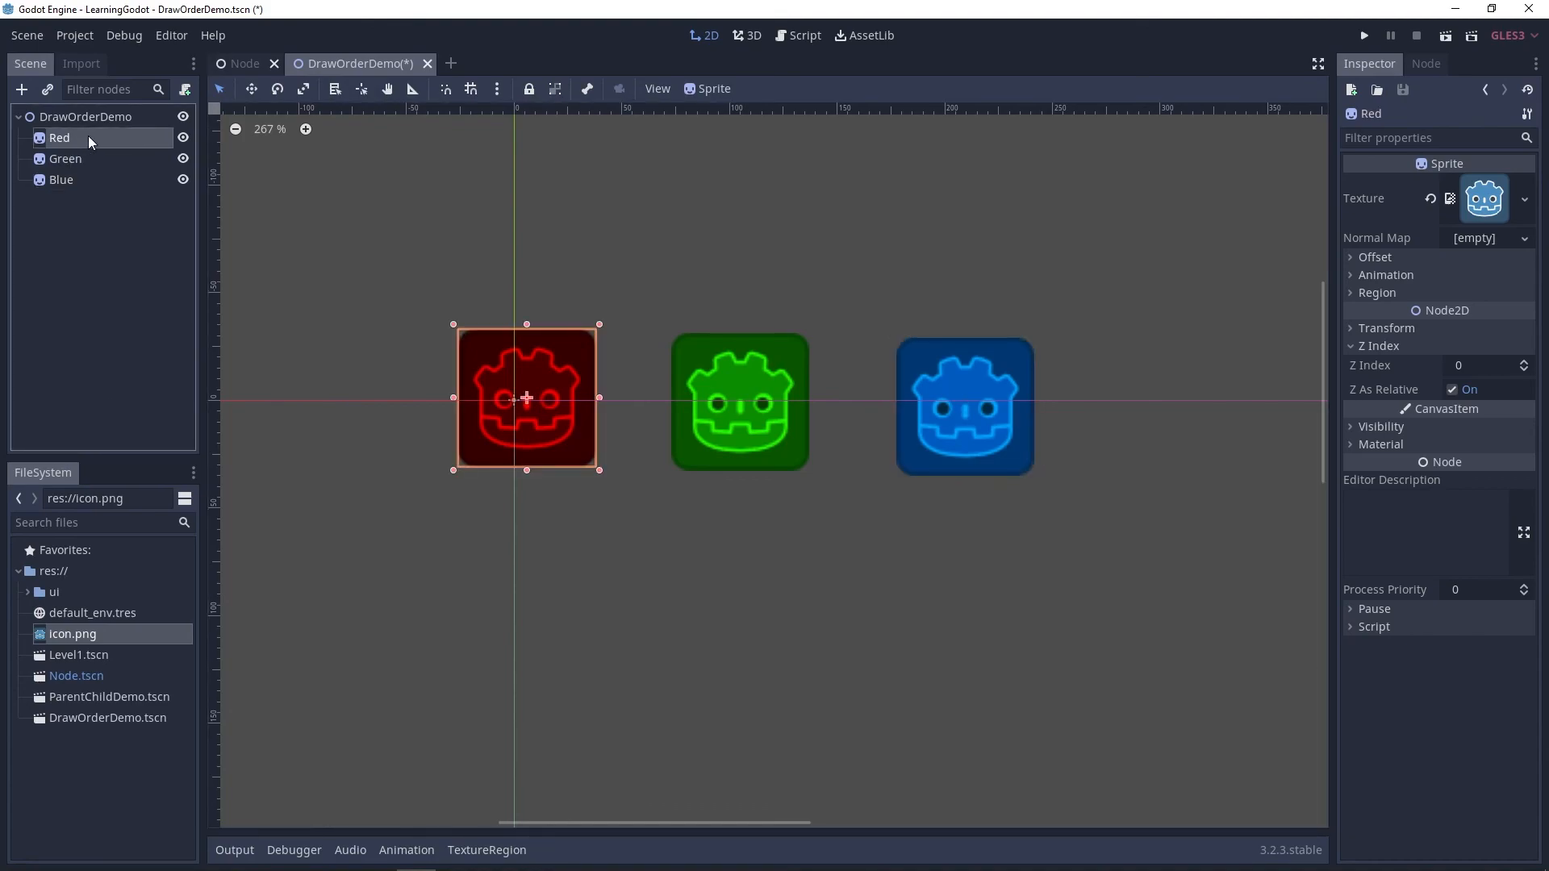
left_click(1475, 366)
type("1")
key("Return")
left_click(532, 415)
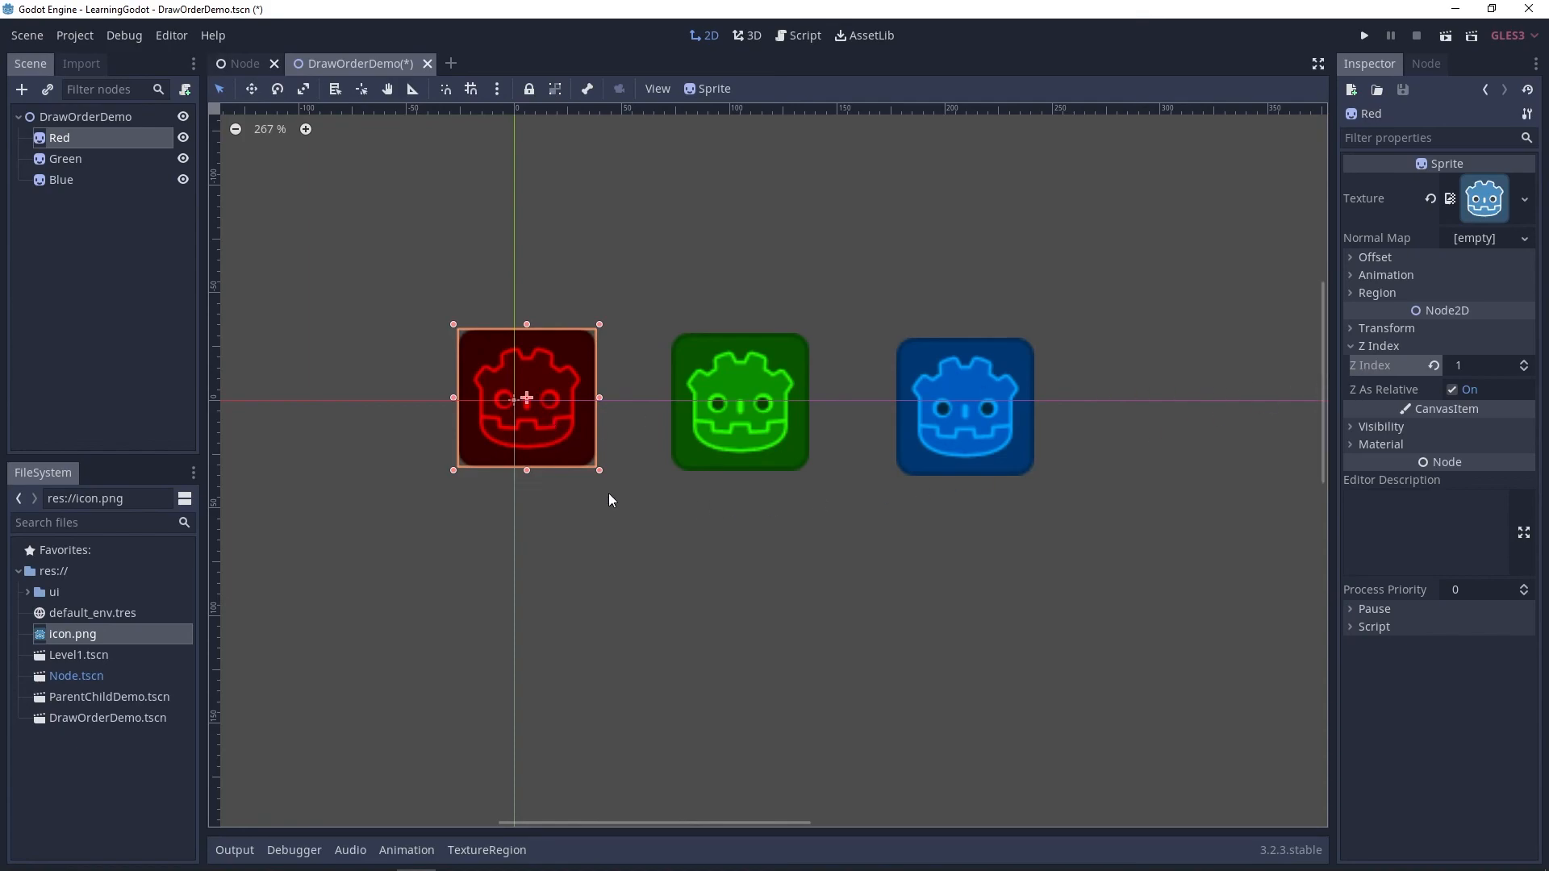
- Shift Red slightly right and move the Green and Blue sprites so they overlap it from opposite sides
mouse_move(569, 449)
left_mouse_down()
mouse_move(1227, 449)
mouse_move(589, 446)
left_mouse_up()
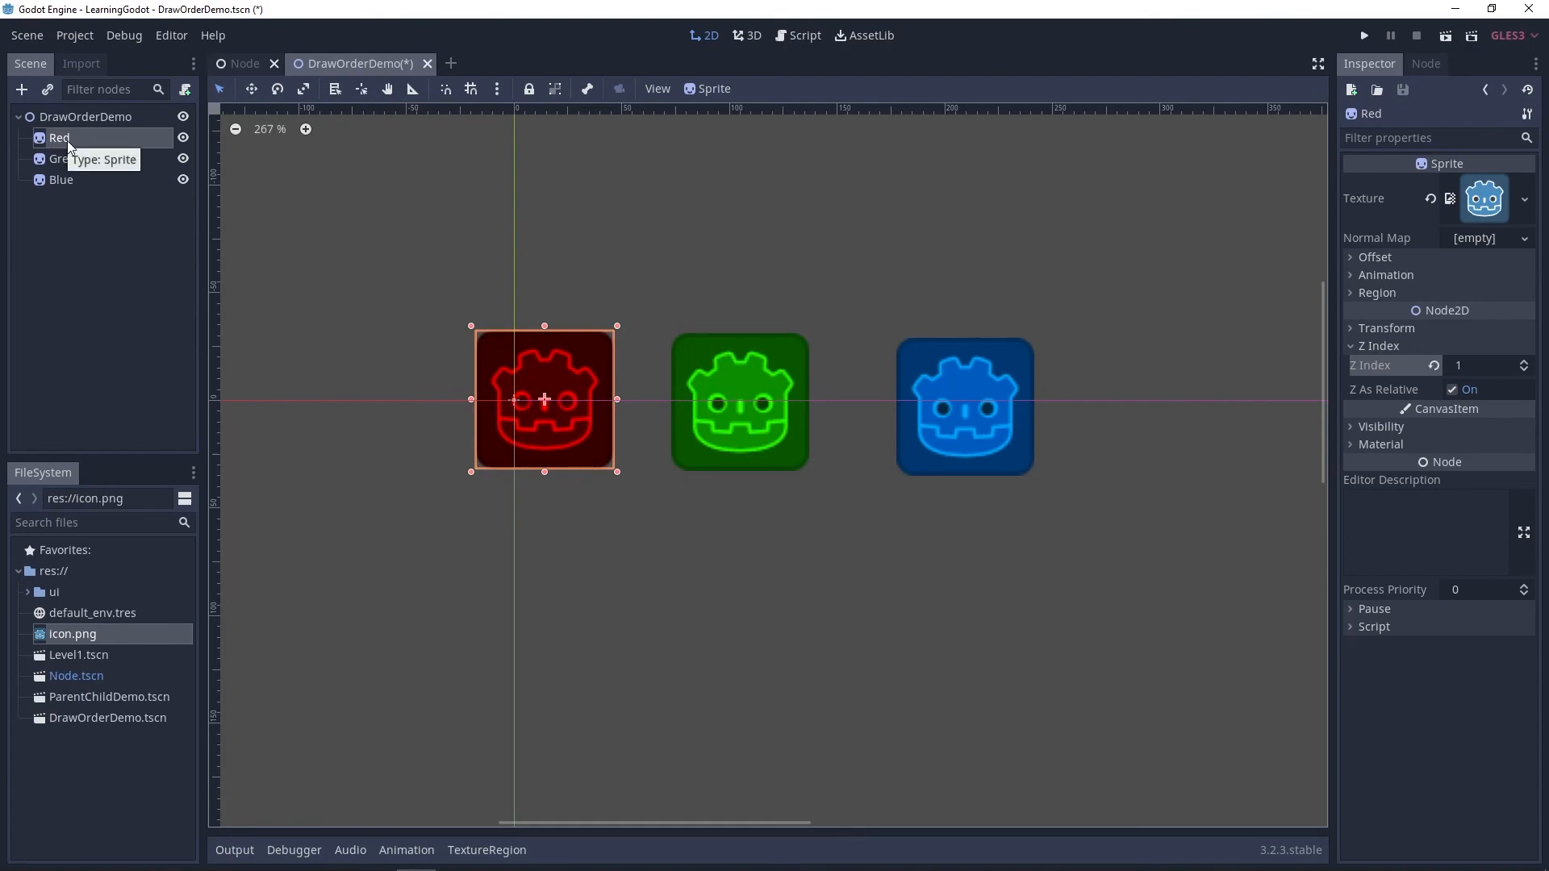
left_click_drag(750, 433, 631, 435)
left_click_drag(997, 386, 513, 381)
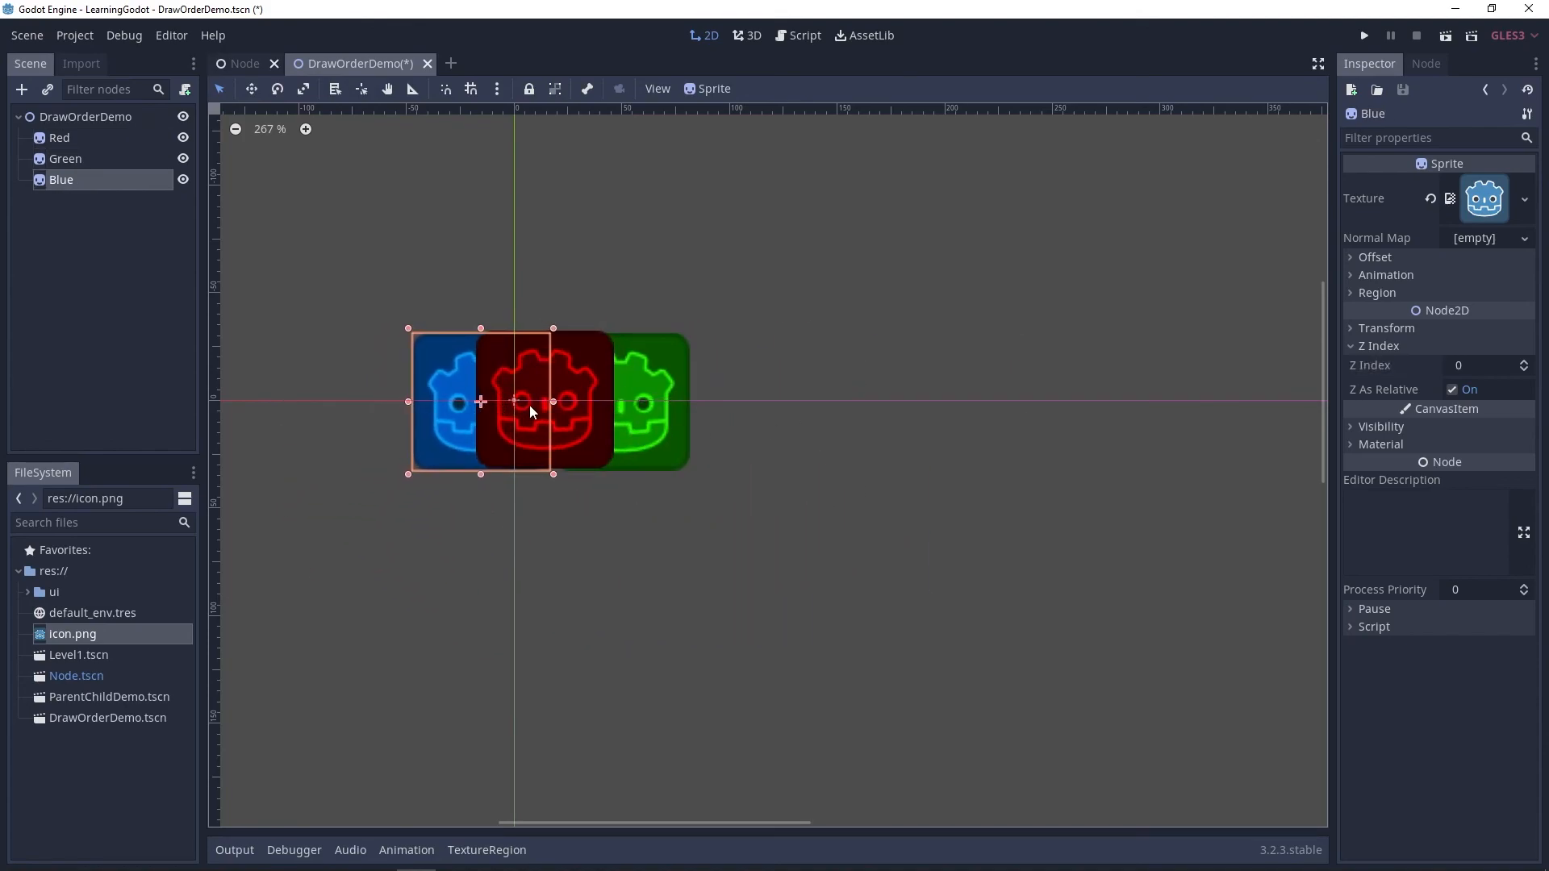
- Separate the overlapping sprites into an evenly spaced horizontal row in the order Blue, Red, Green
left_click(600, 409)
left_click(539, 352)
left_click(567, 440)
left_click_drag(569, 442, 756, 435)
left_click_drag(440, 440, 494, 432)
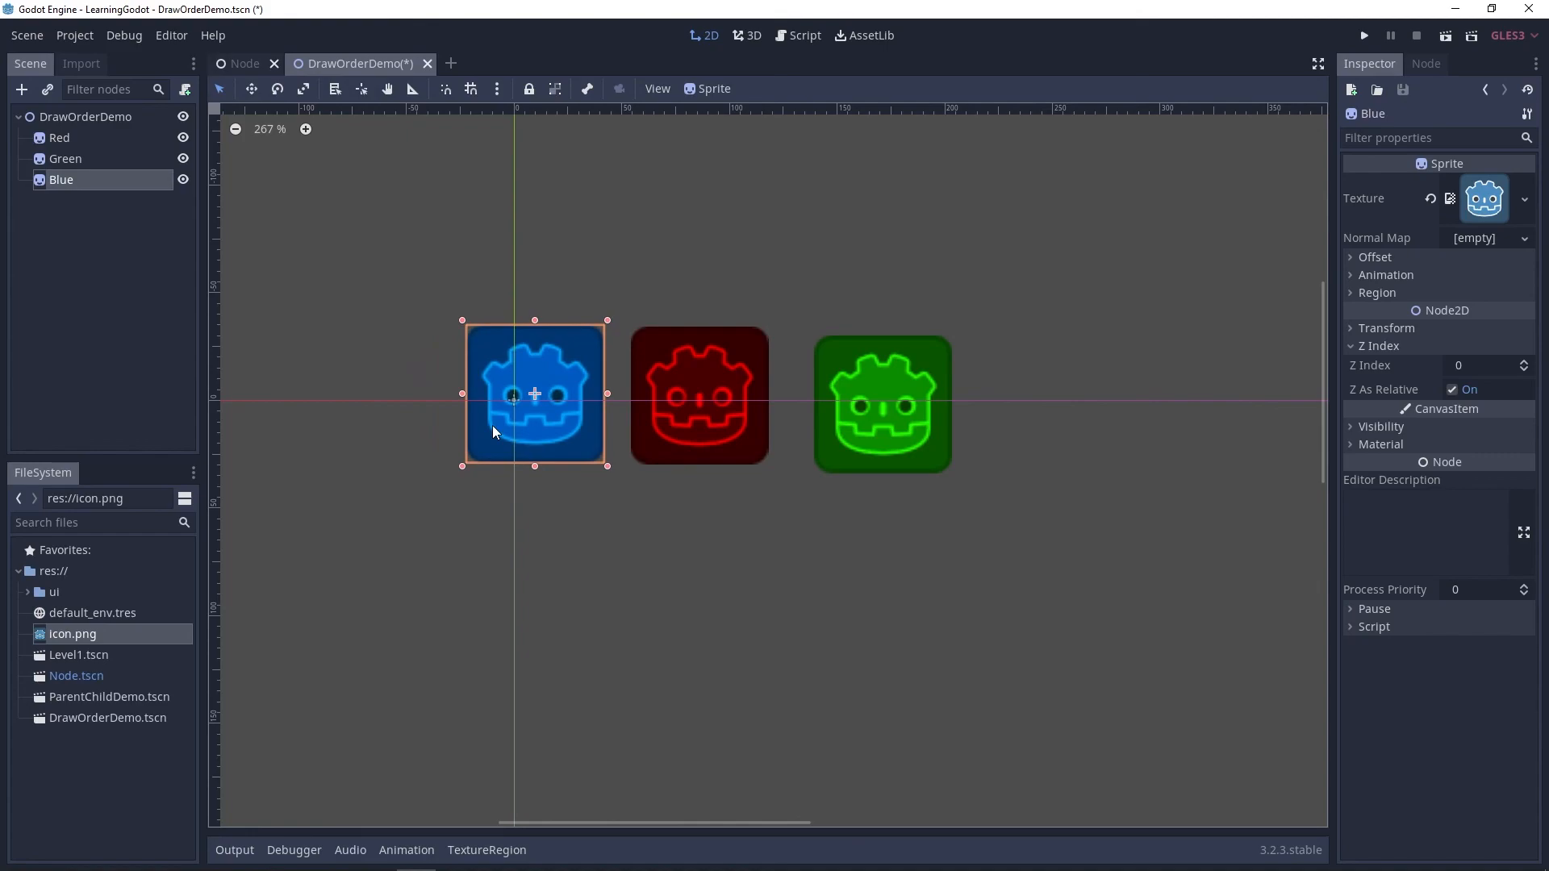
left_click(592, 501)
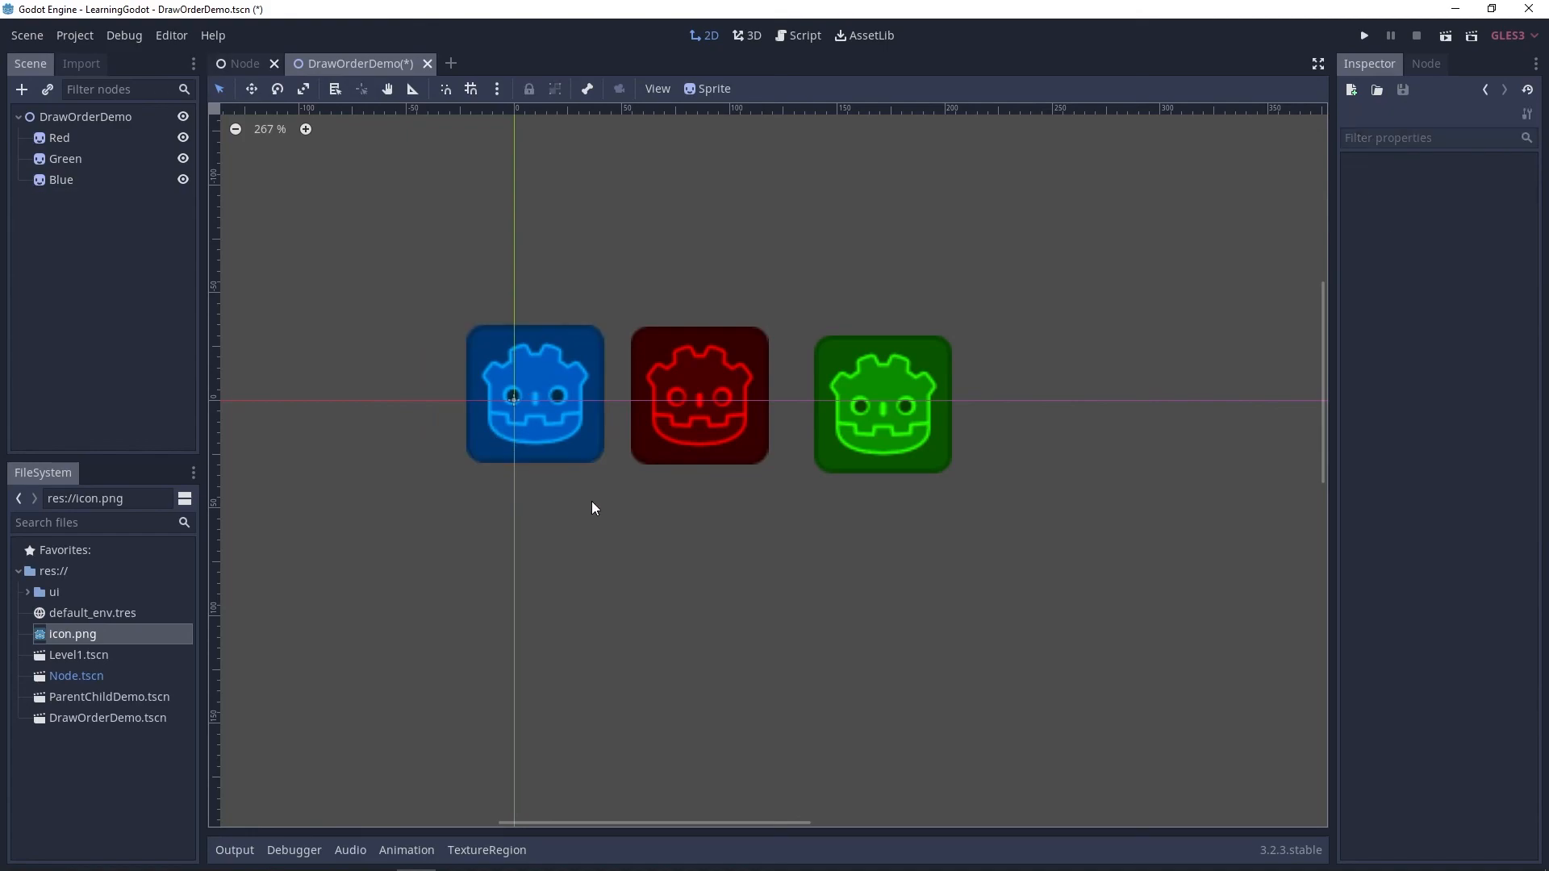
left_click_drag(836, 443, 815, 441)
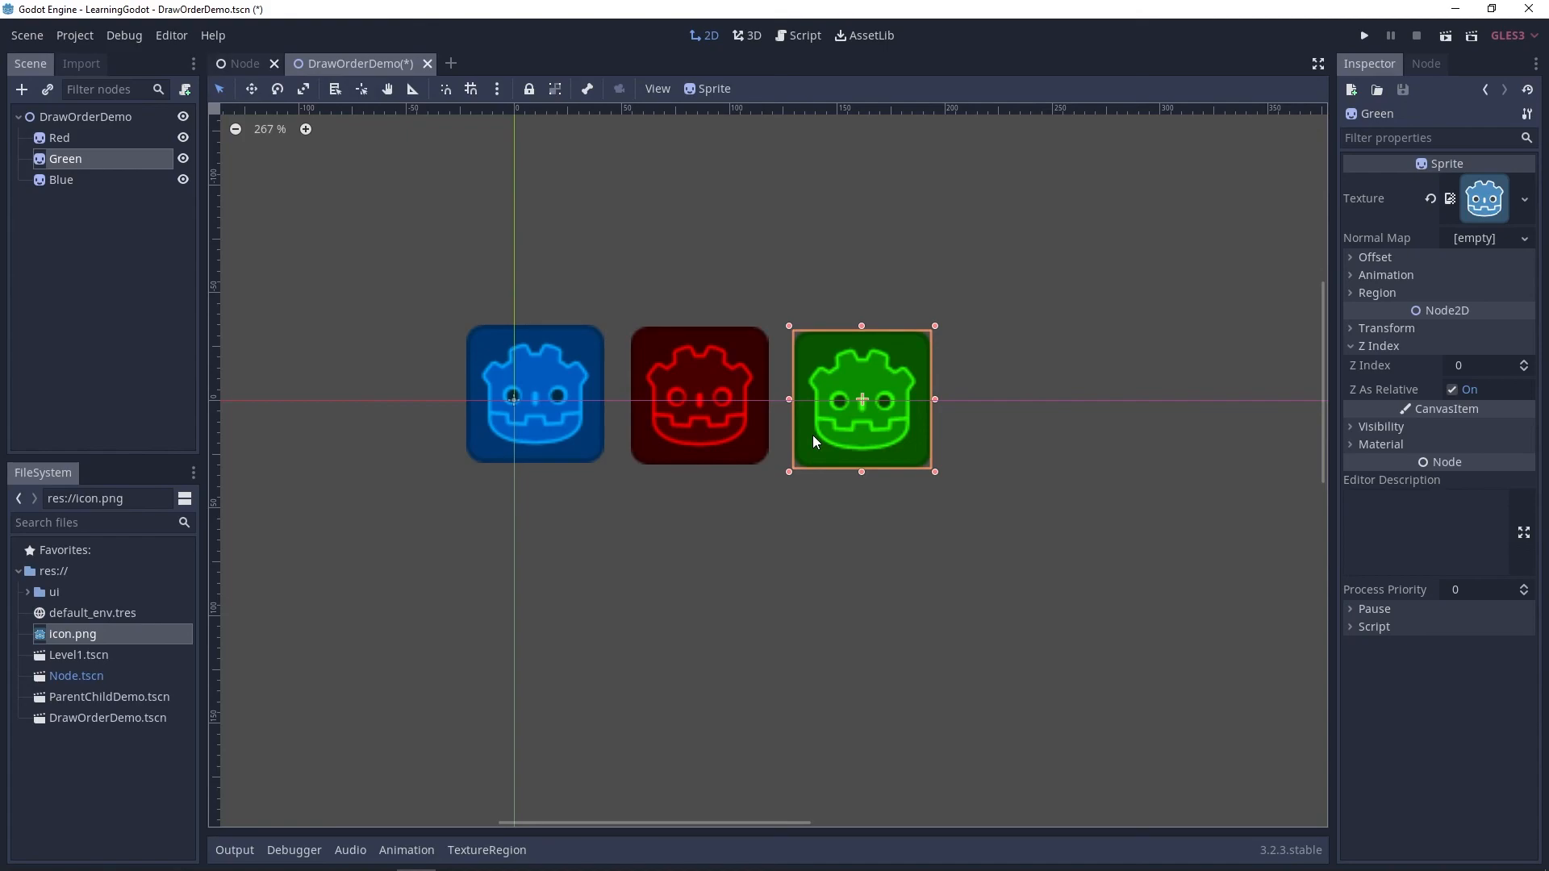
- Expand the Green sprite's Visibility properties and collapse the Red sprite's Z Index properties
left_click(1381, 427)
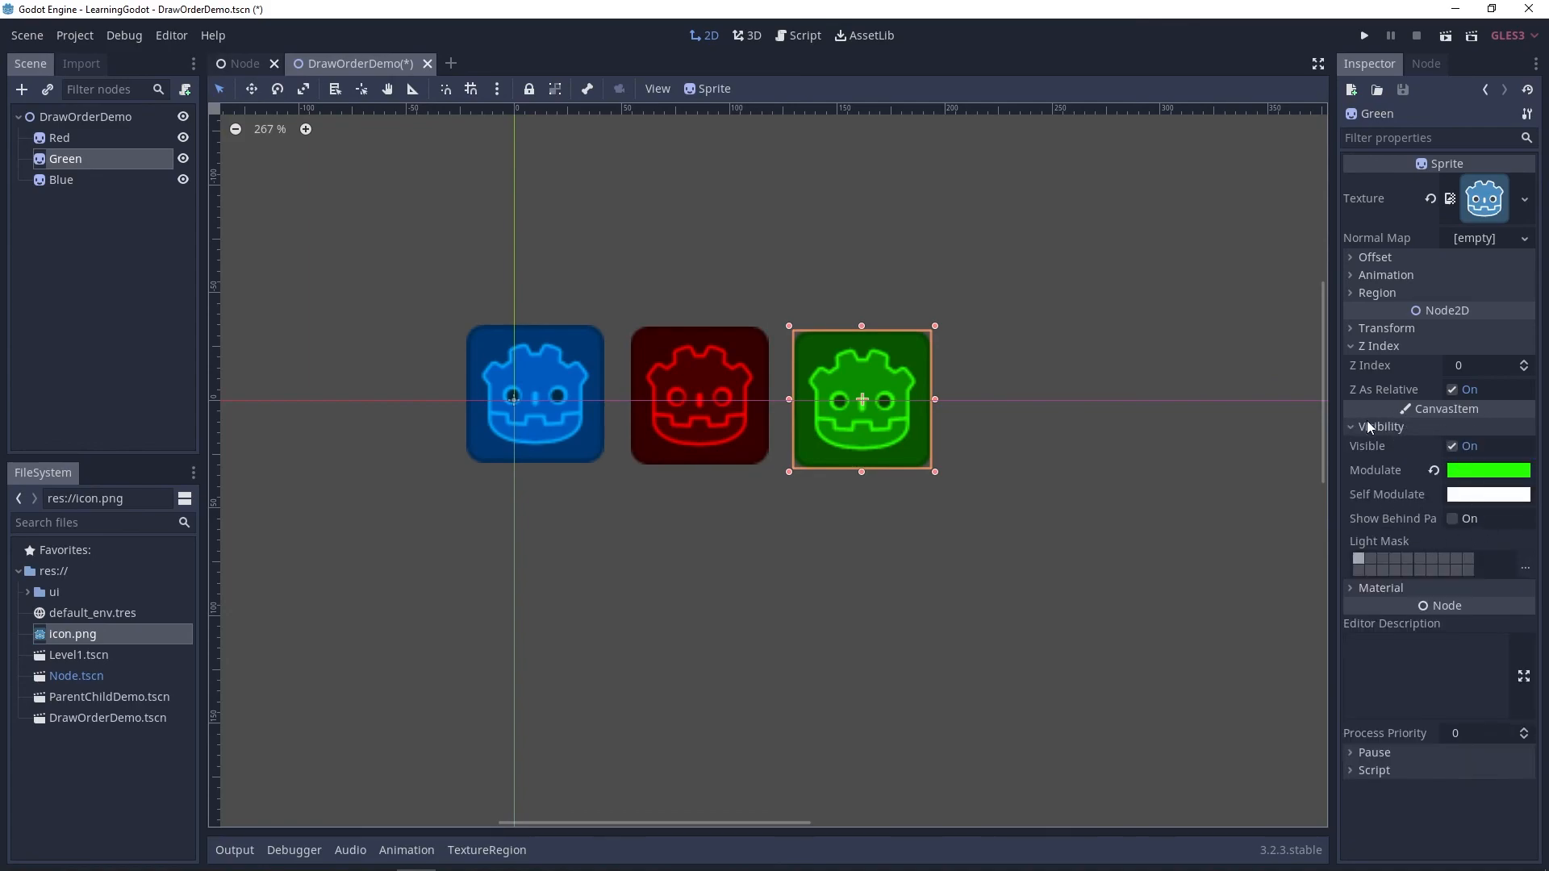
left_click(1040, 355)
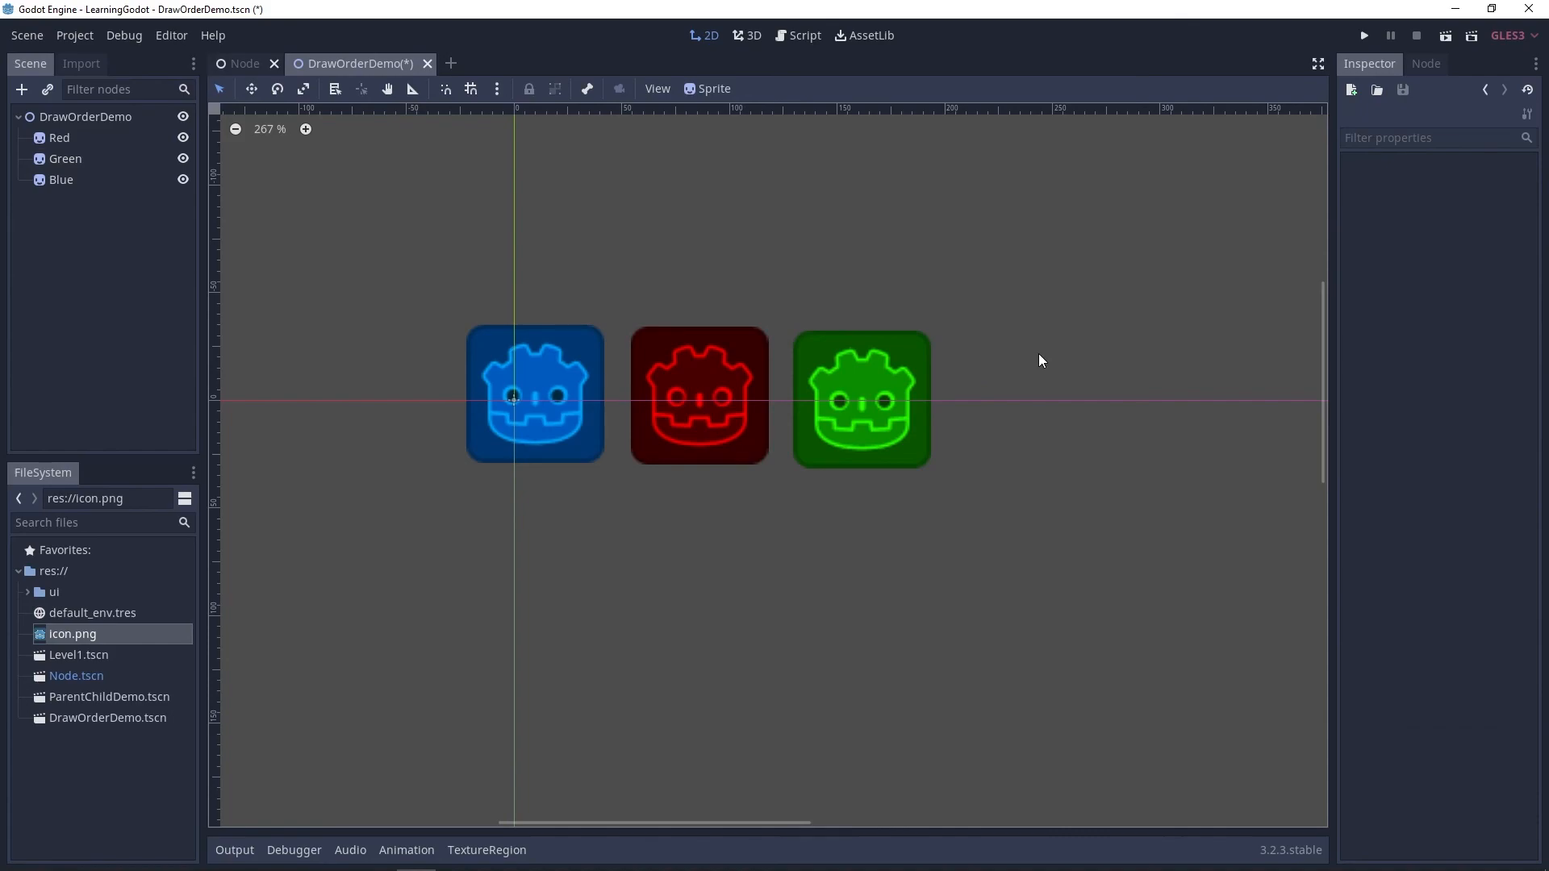
left_click(744, 388)
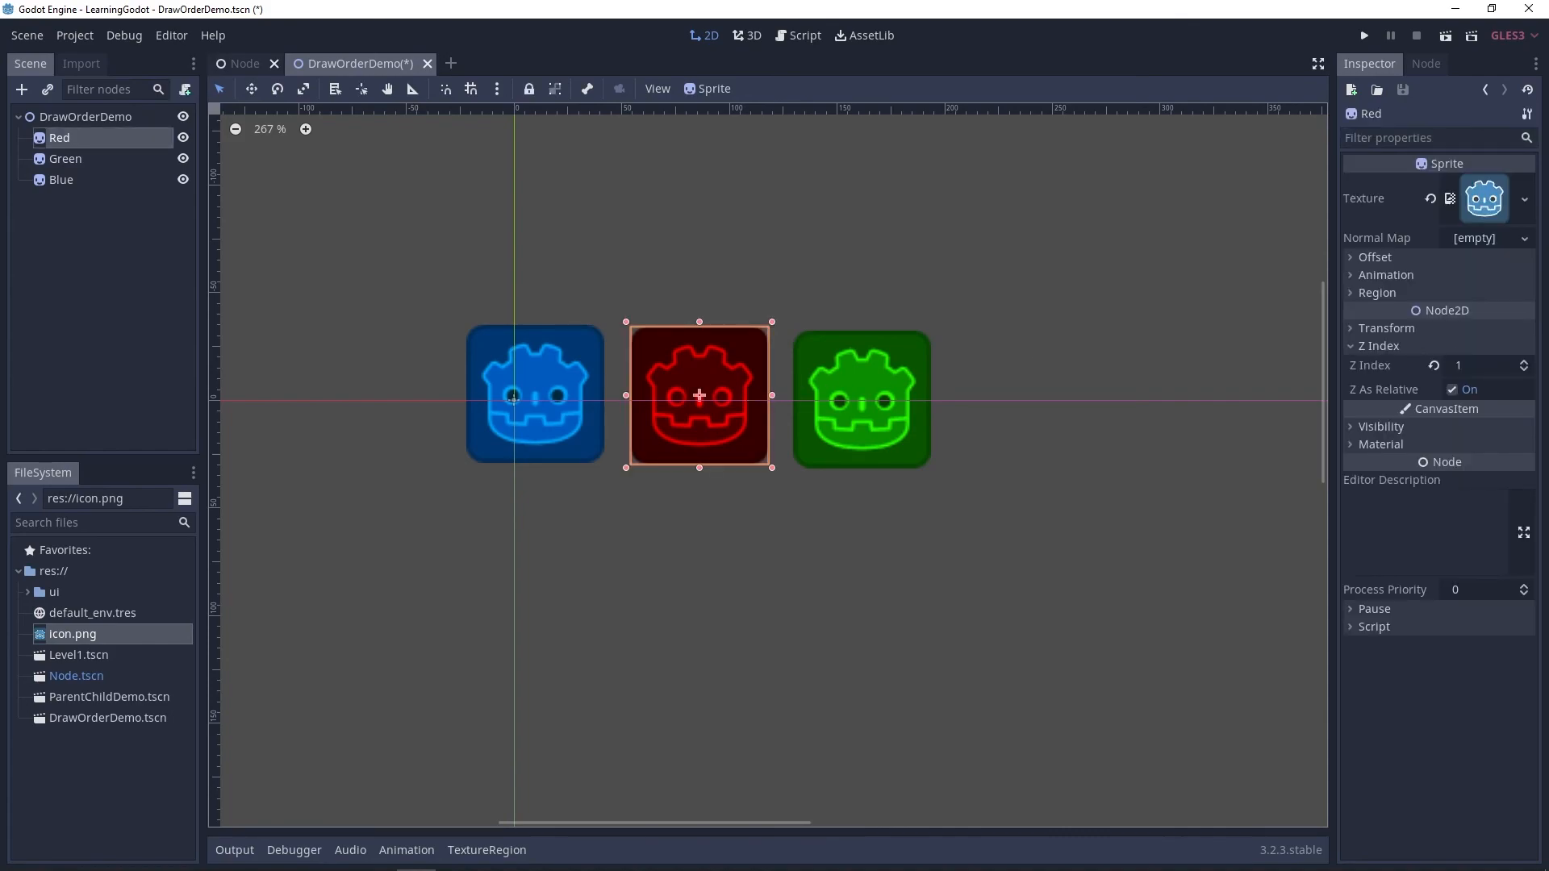
left_click(1395, 352)
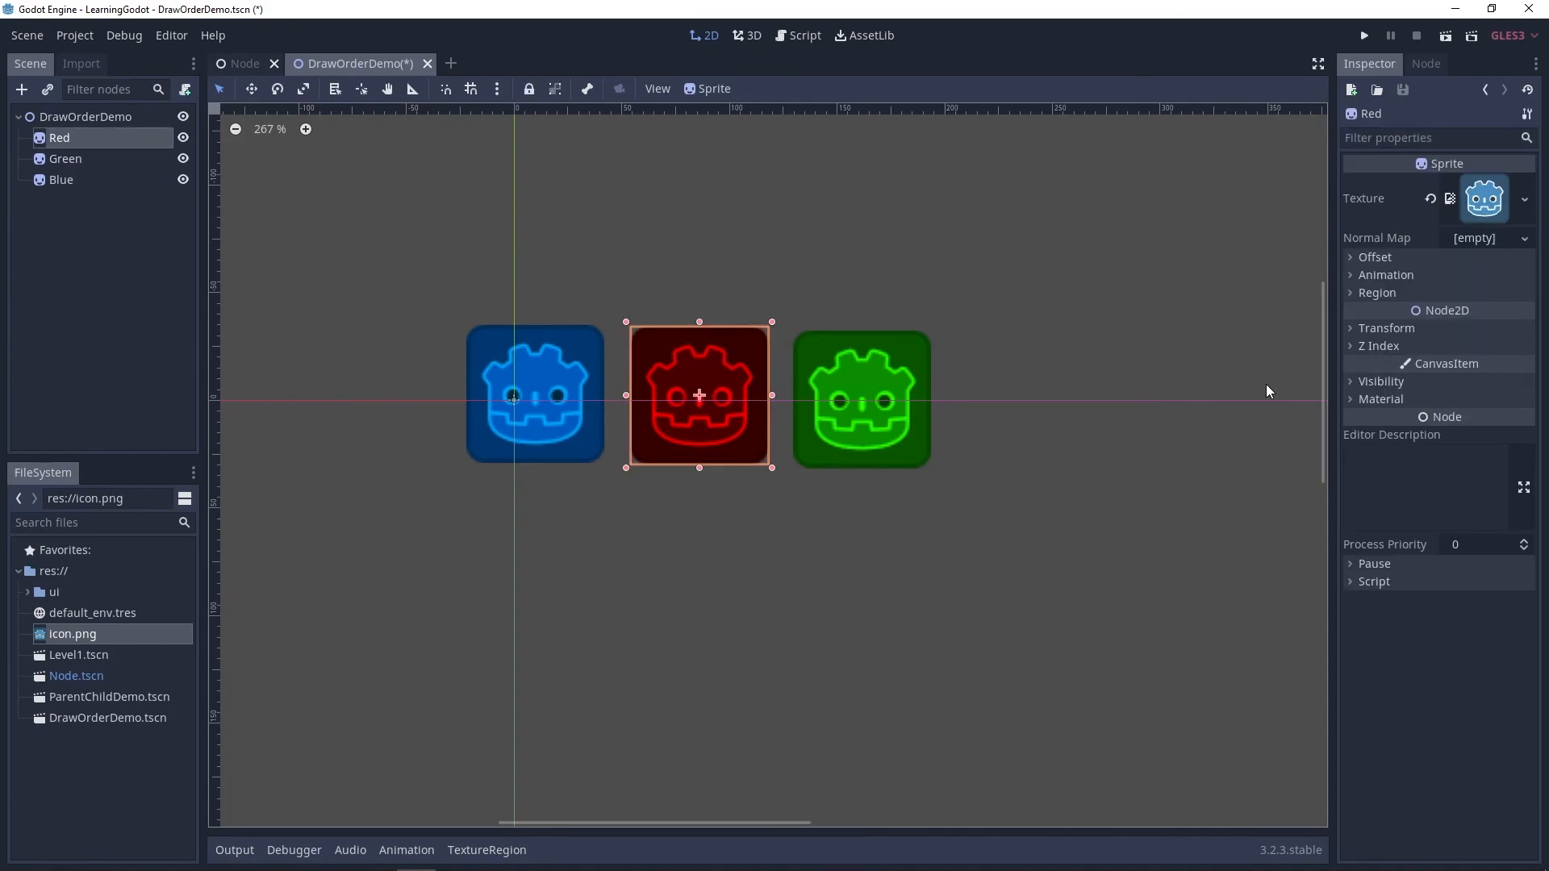